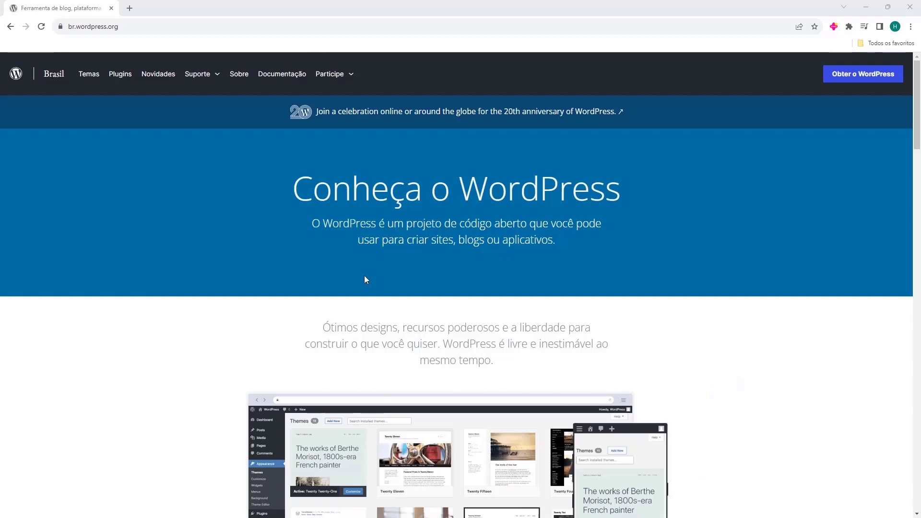
Scroll through the br.wordpress.org homepage to look over its content.
scroll(275, 257, down, 5)
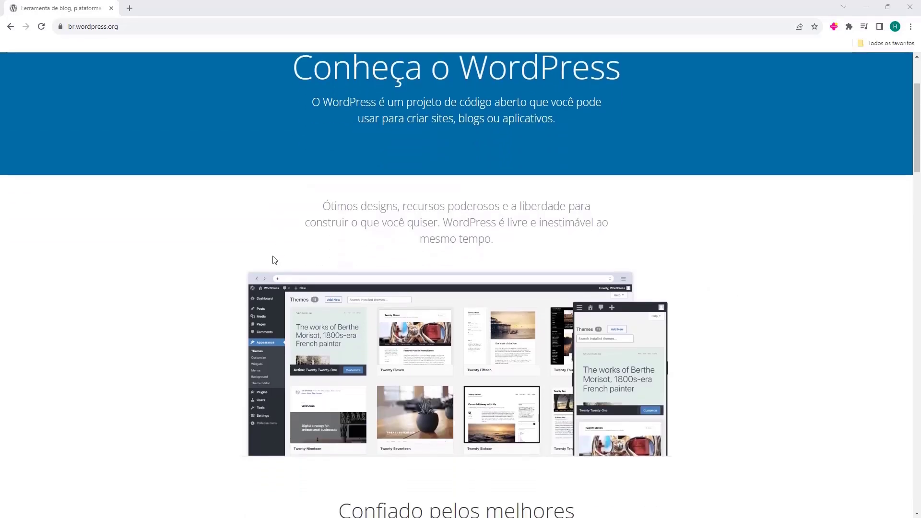
scroll(265, 253, down, 4)
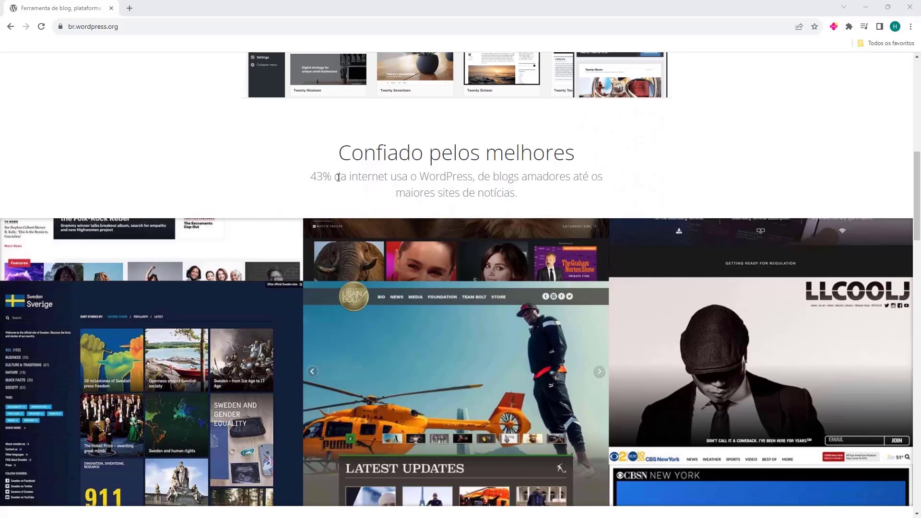
scroll(338, 178, down, 13)
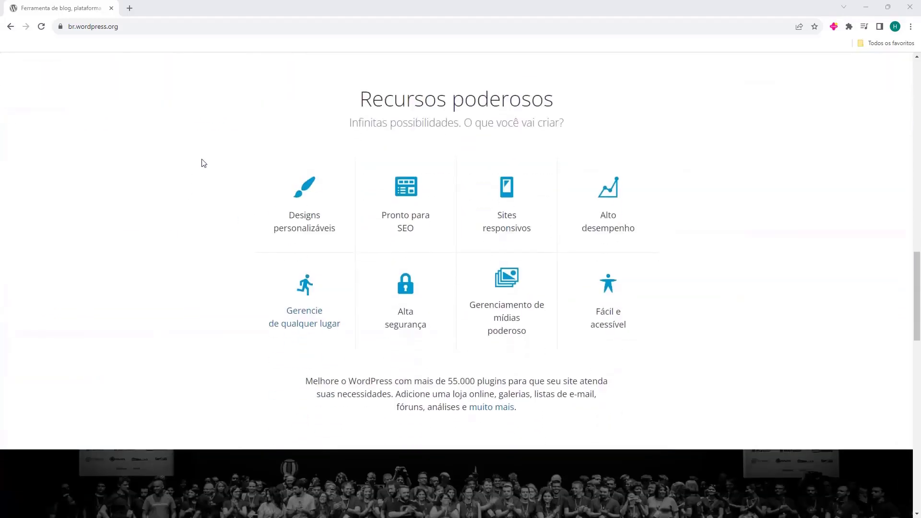
scroll(205, 159, down, 15)
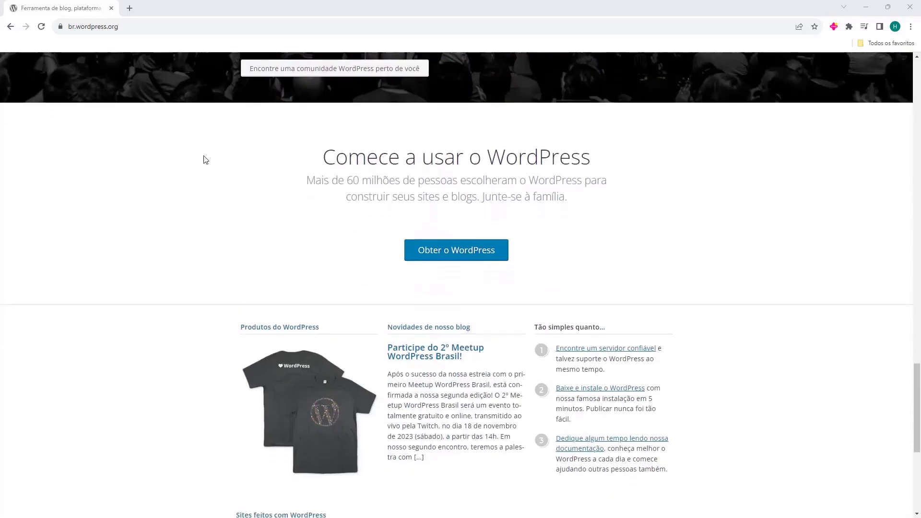
scroll(205, 160, down, 3)
scroll(204, 160, up, 16)
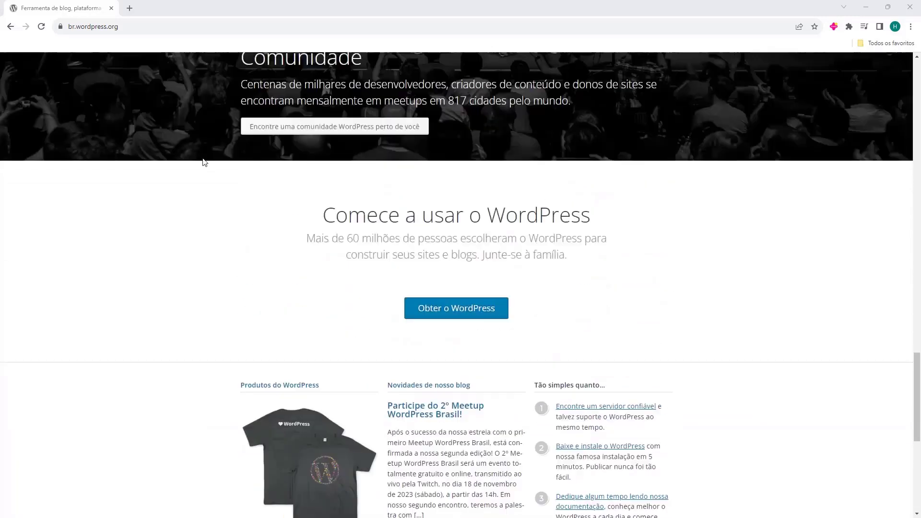
scroll(204, 163, up, 15)
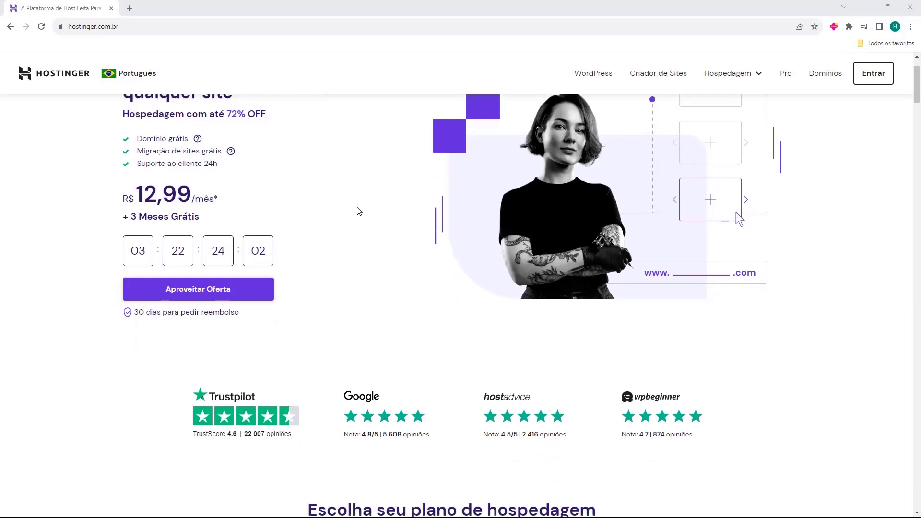
Scroll down to Hostinger's plan cards: Premium R$ 12,99, Business R$ 17,99, Cloud Startup R$ 49,99.
scroll(355, 206, down, 3)
scroll(356, 202, down, 4)
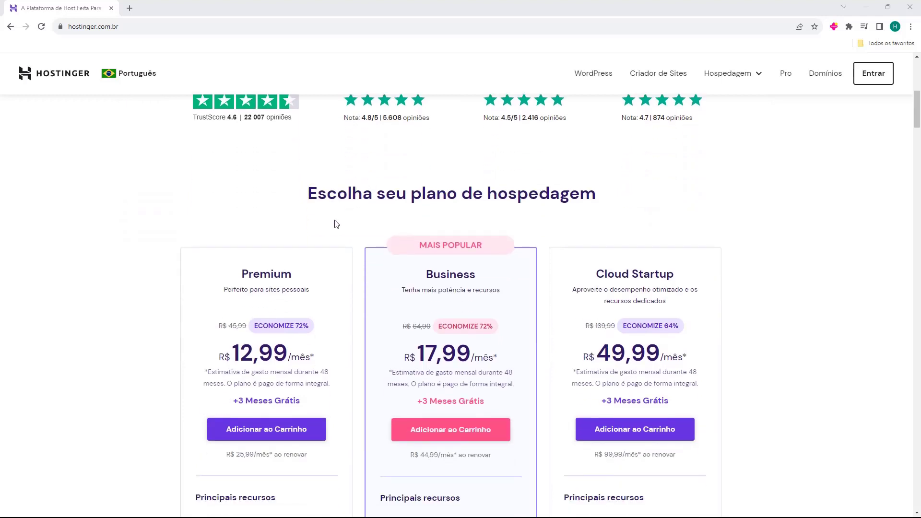
scroll(336, 224, down, 2)
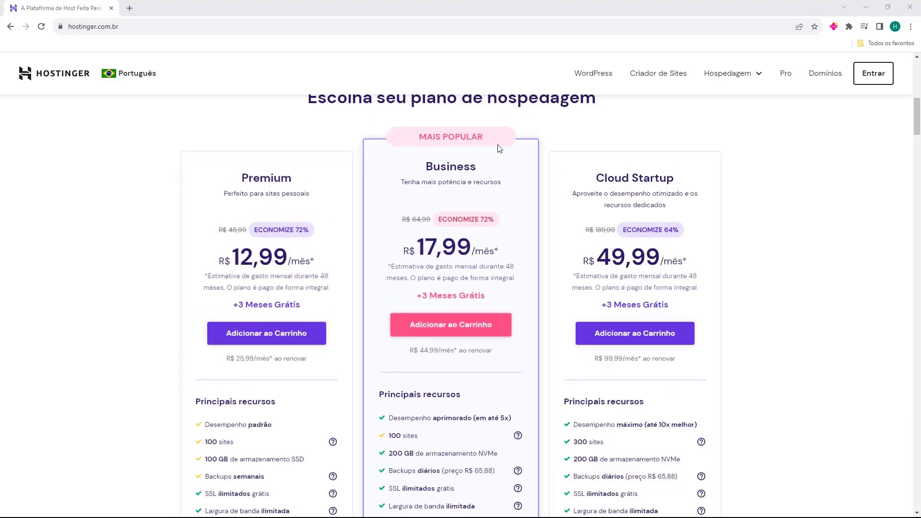
Open Hostinger's WordPress hosting page and review each plan's sites and SSD resources.
click(589, 78)
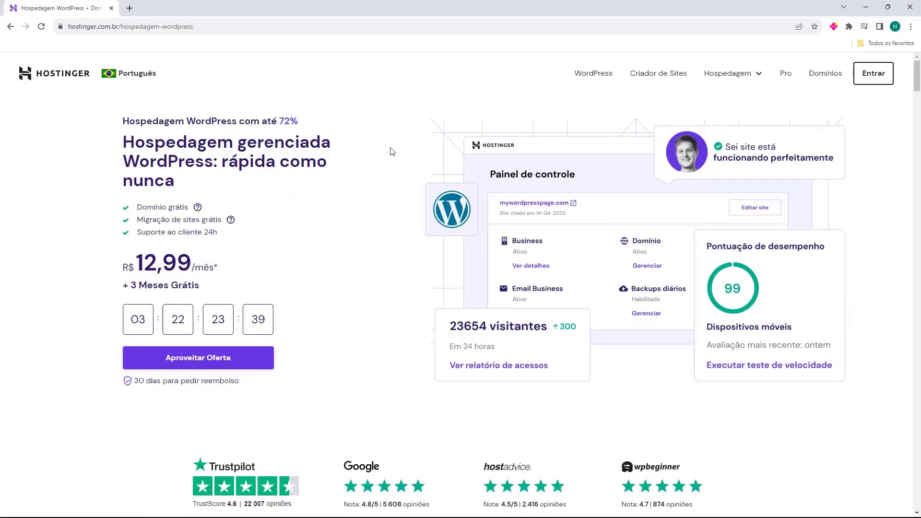
scroll(391, 152, down, 10)
scroll(367, 157, down, 15)
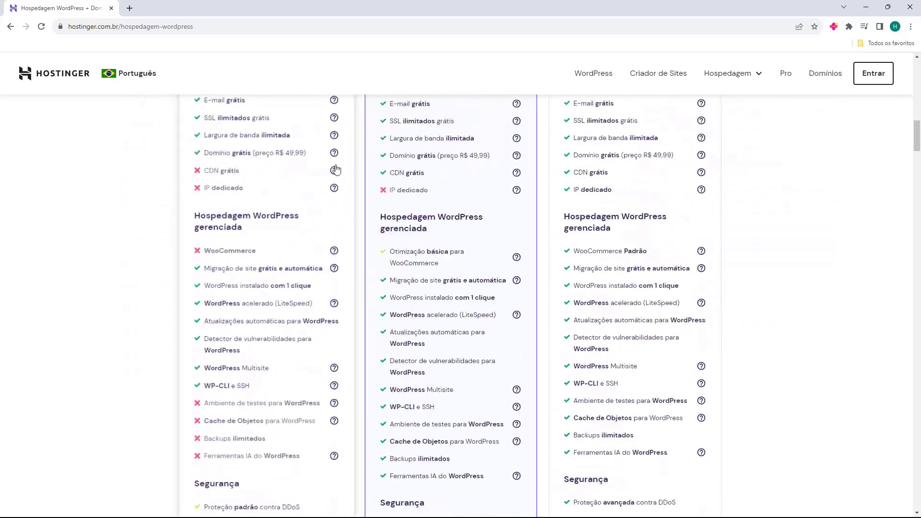
scroll(370, 165, down, 20)
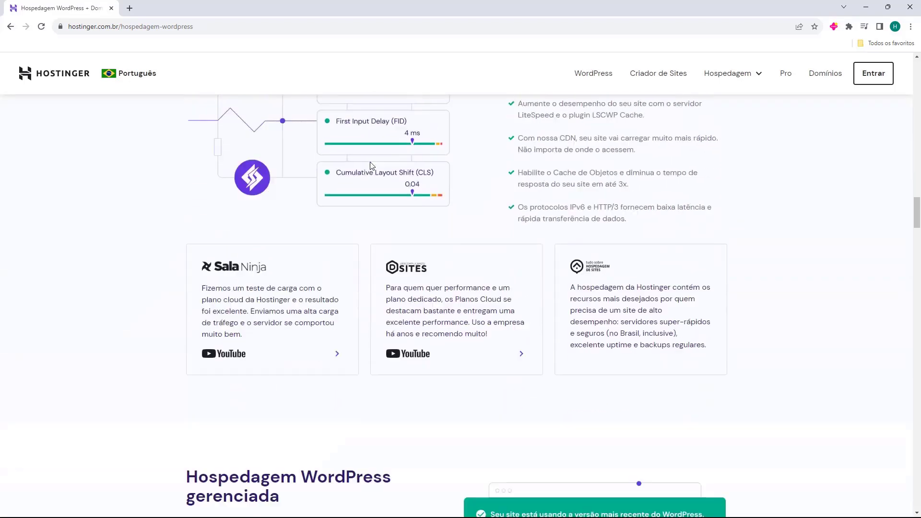
scroll(390, 189, down, 5)
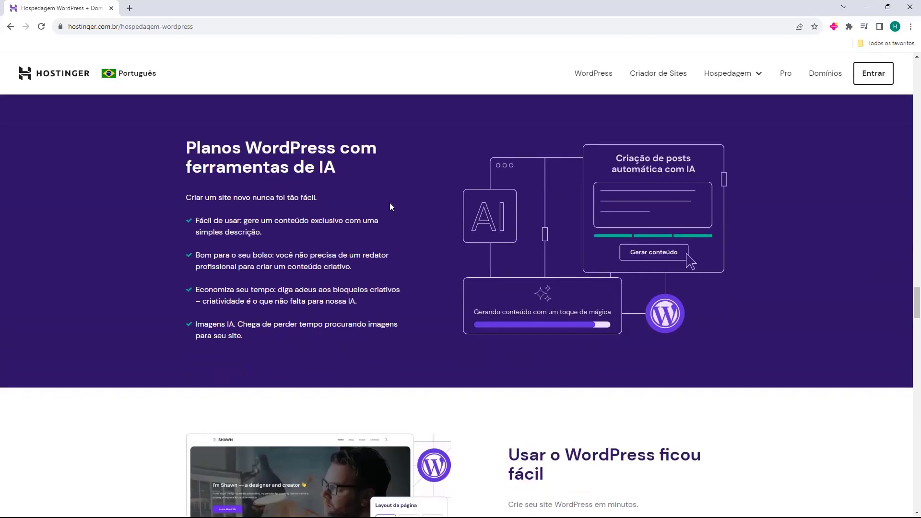
scroll(390, 203, up, 20)
scroll(383, 208, up, 20)
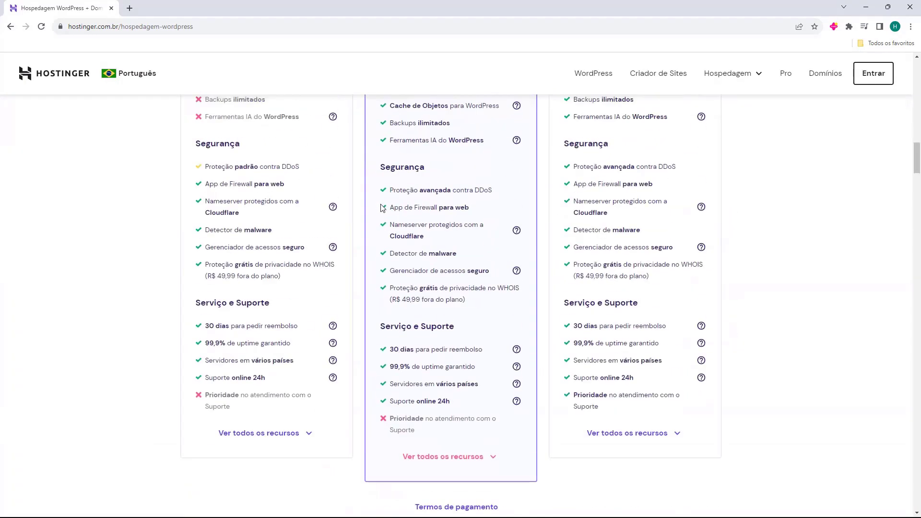
scroll(379, 216, up, 1)
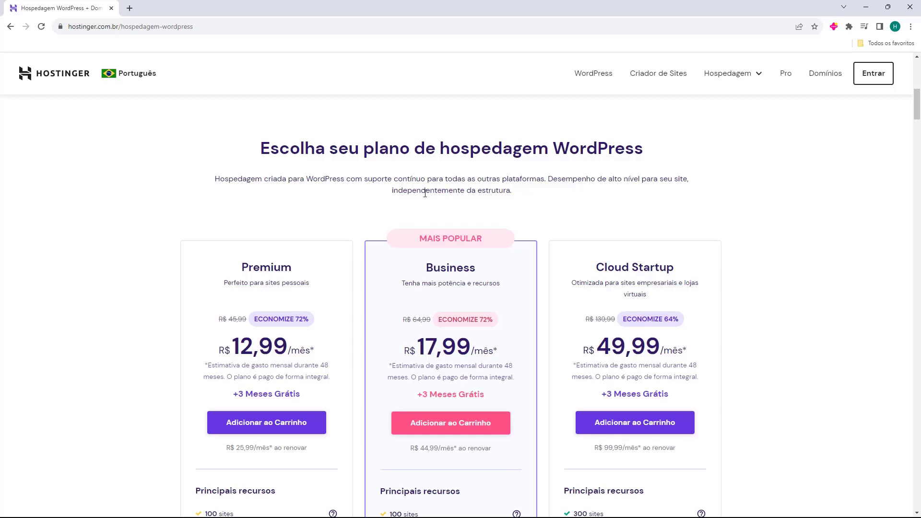
scroll(425, 193, down, 1)
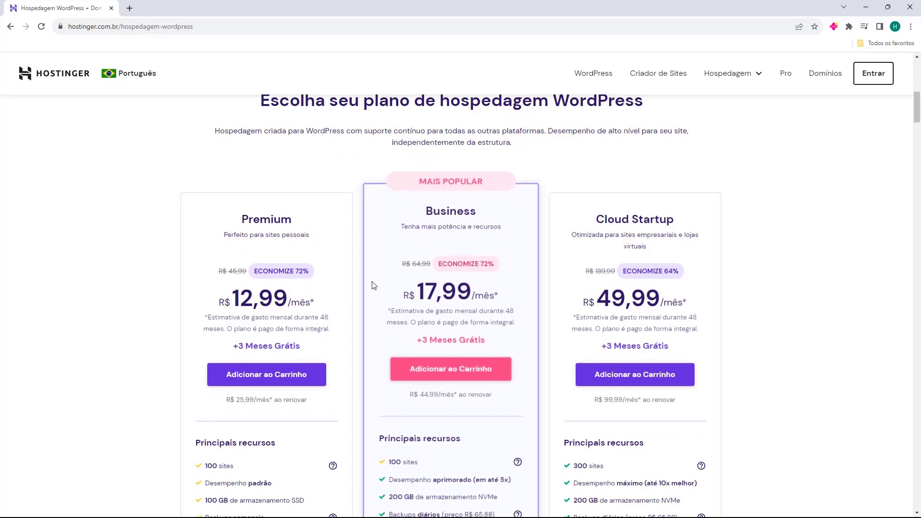
scroll(373, 285, up, 10)
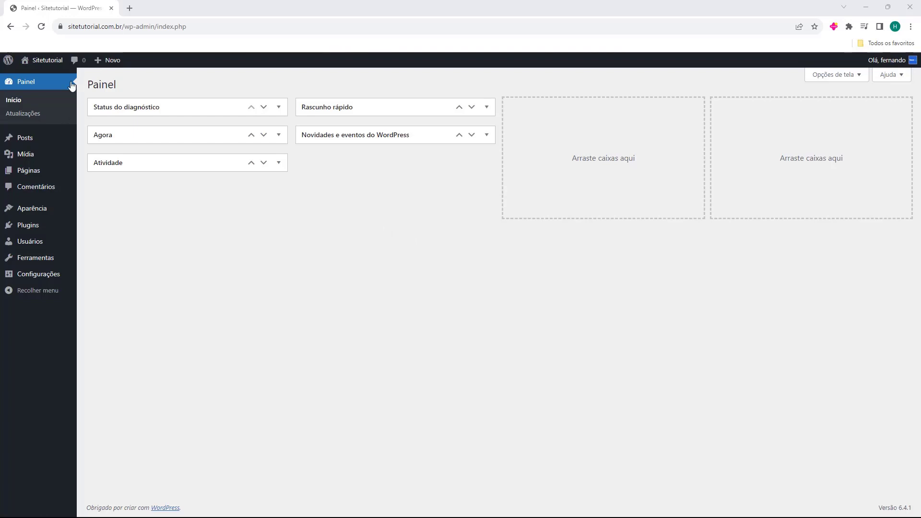
Search the plugin directory for 'elementor' and install Elementor Website Builder.
click(29, 229)
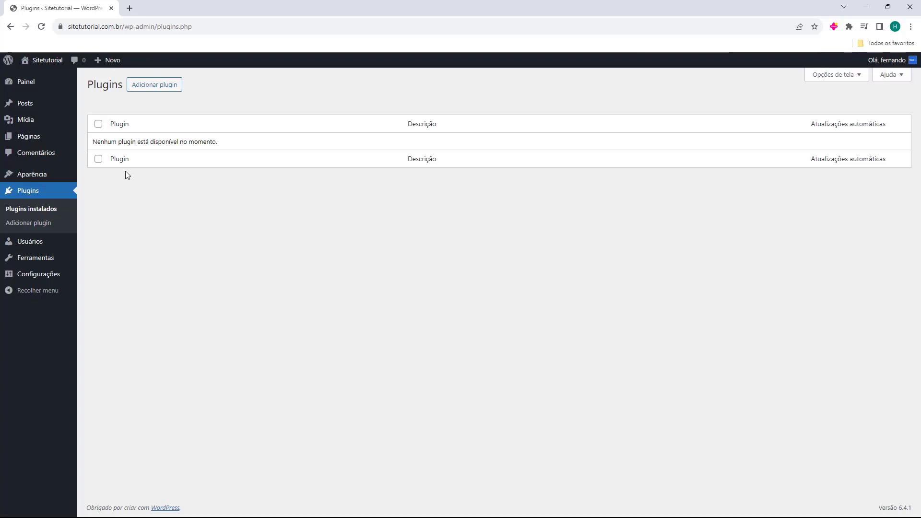
click(155, 89)
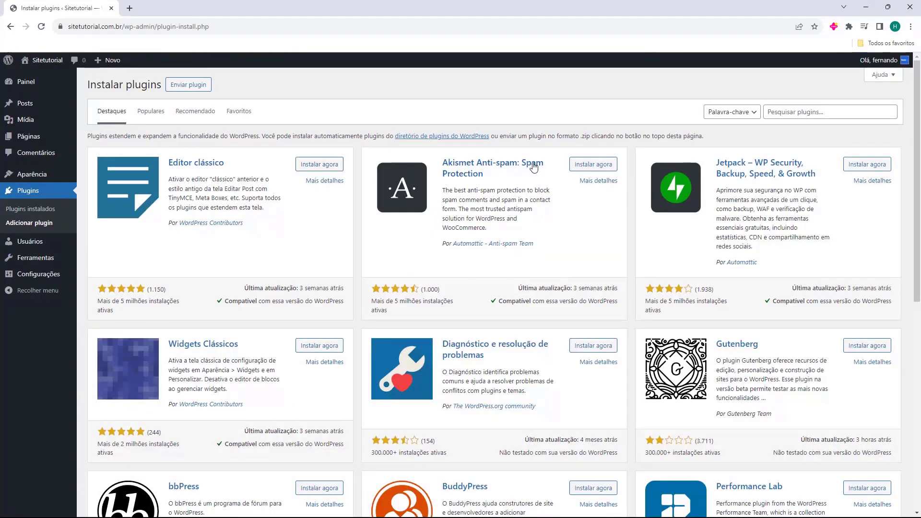
click(798, 117)
text(elementor)
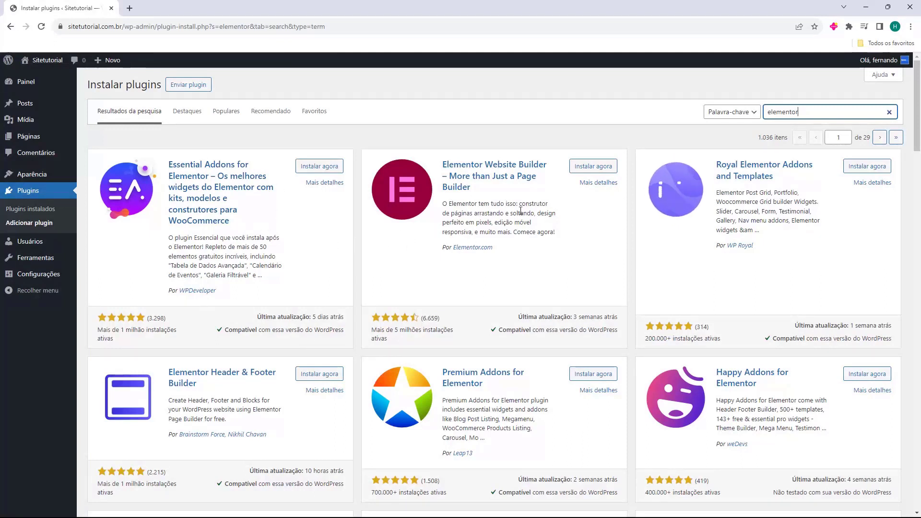
click(593, 168)
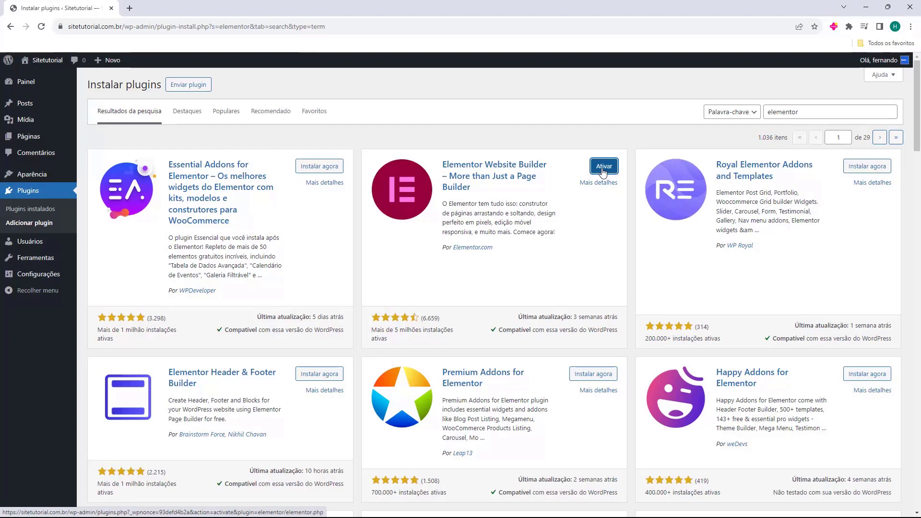
Activate the newly installed Elementor plugin, opening its Getting Started wizard.
click(603, 172)
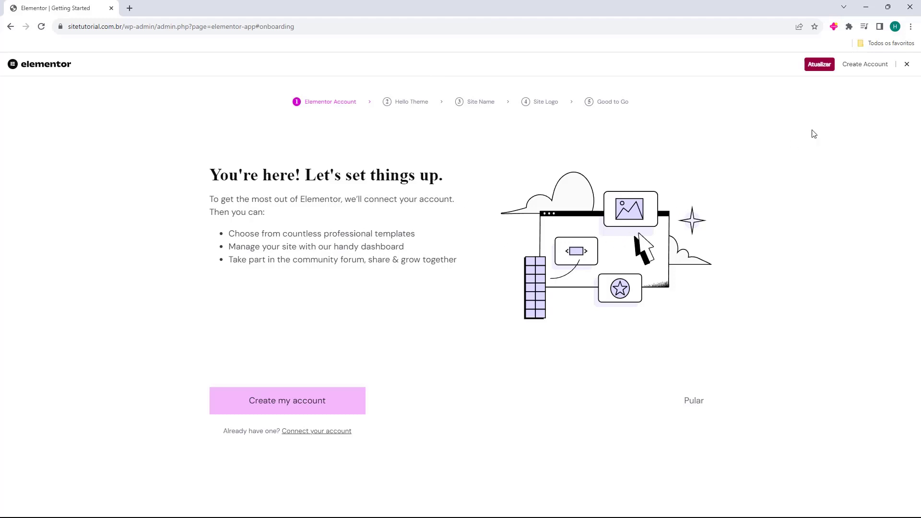
Close Elementor's onboarding, collapse its overview widget, and confirm Elementor 3.17.3 is listed active.
click(906, 66)
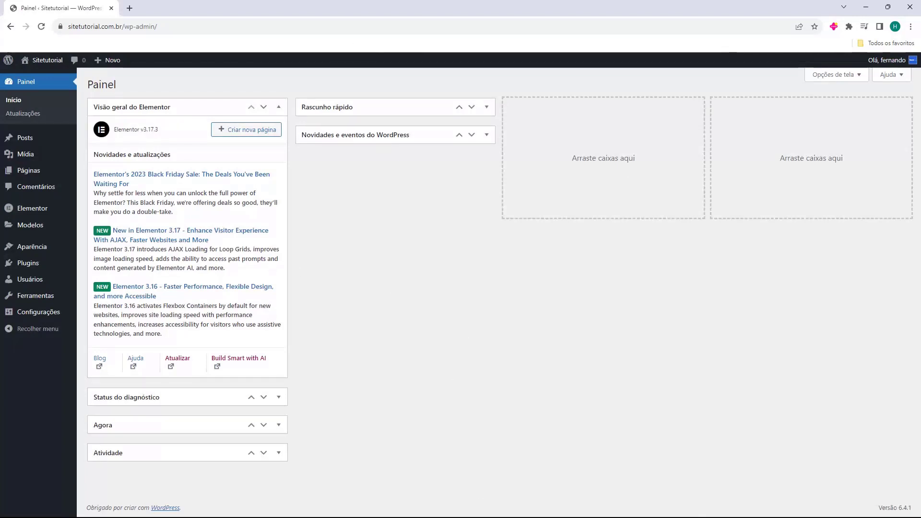
click(278, 108)
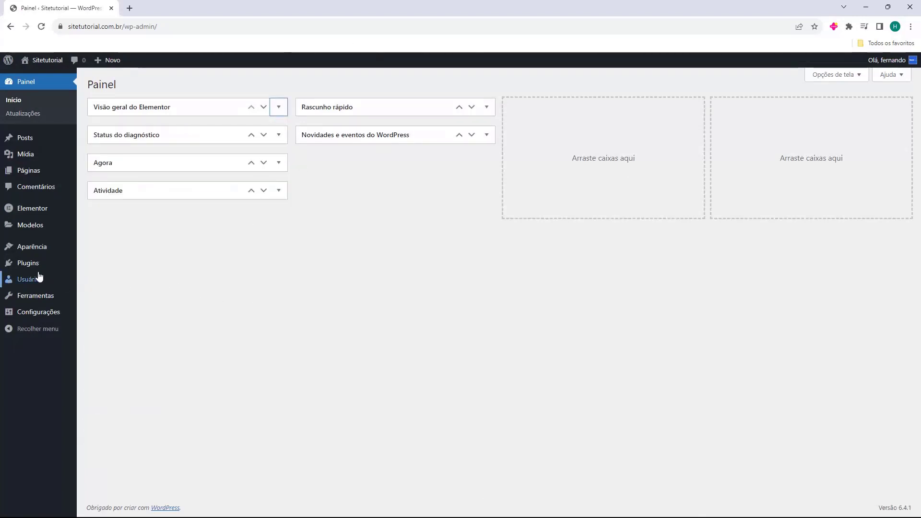
click(25, 268)
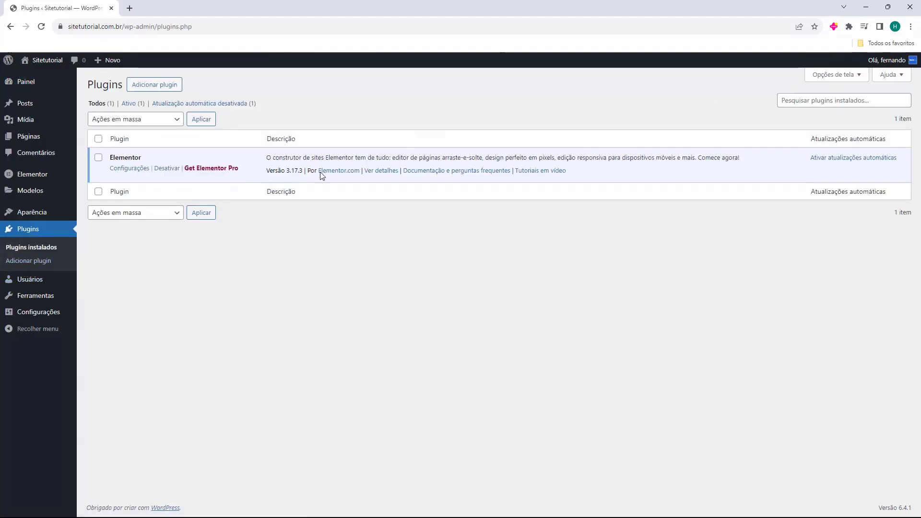
double_click(114, 158)
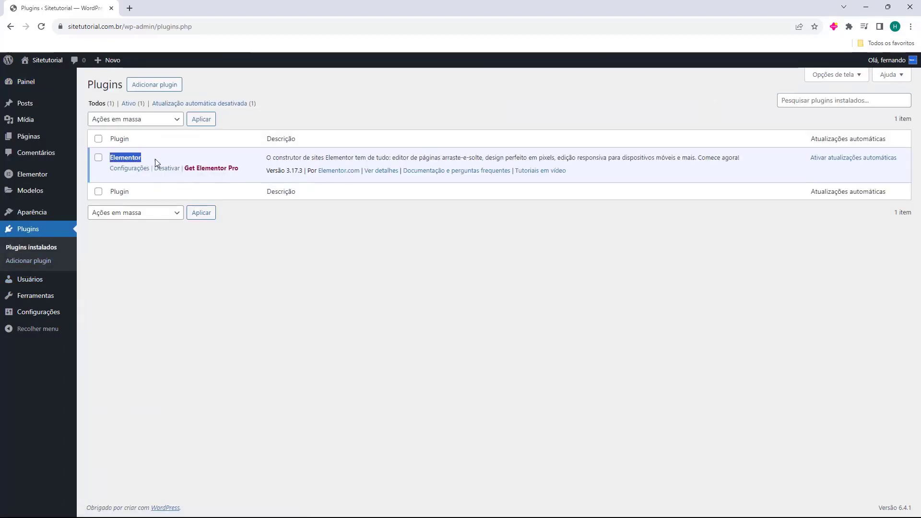
click(135, 169)
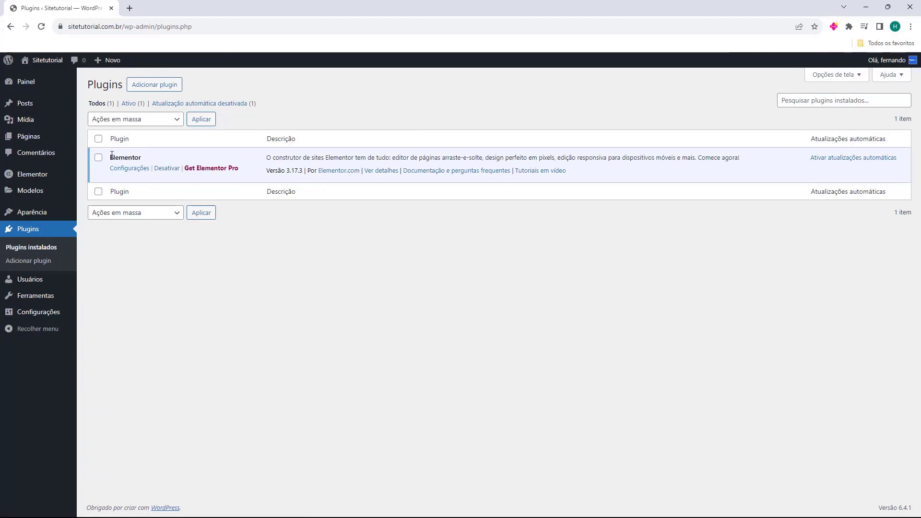
Search plugins for 'elementor', then install and activate Essential Addons for Elementor.
click(151, 93)
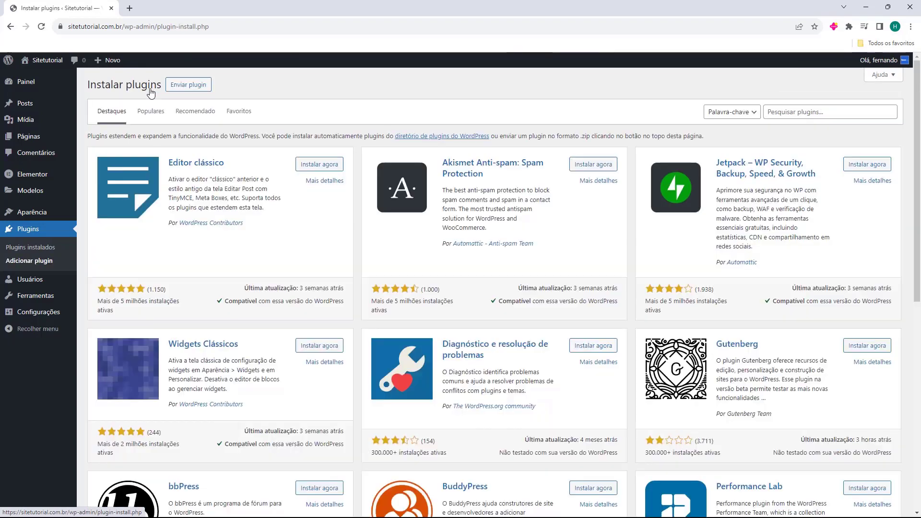
click(772, 113)
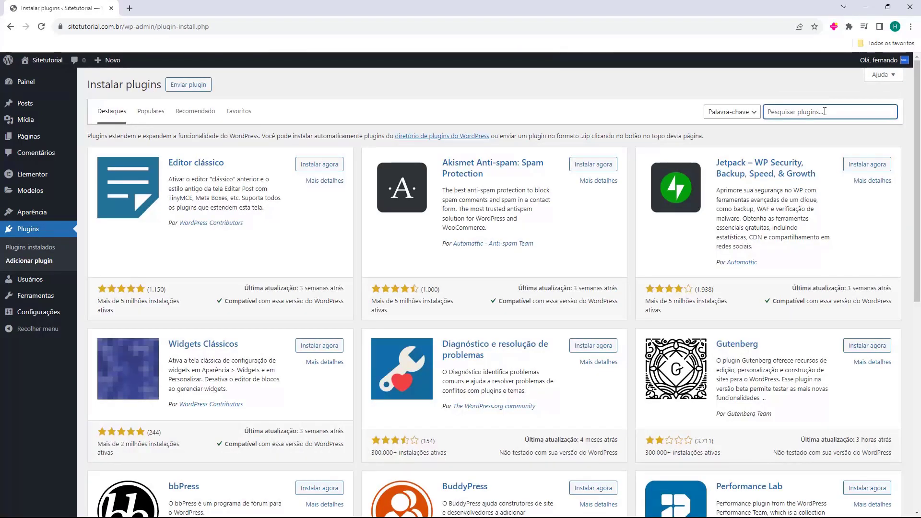
text(elementor)
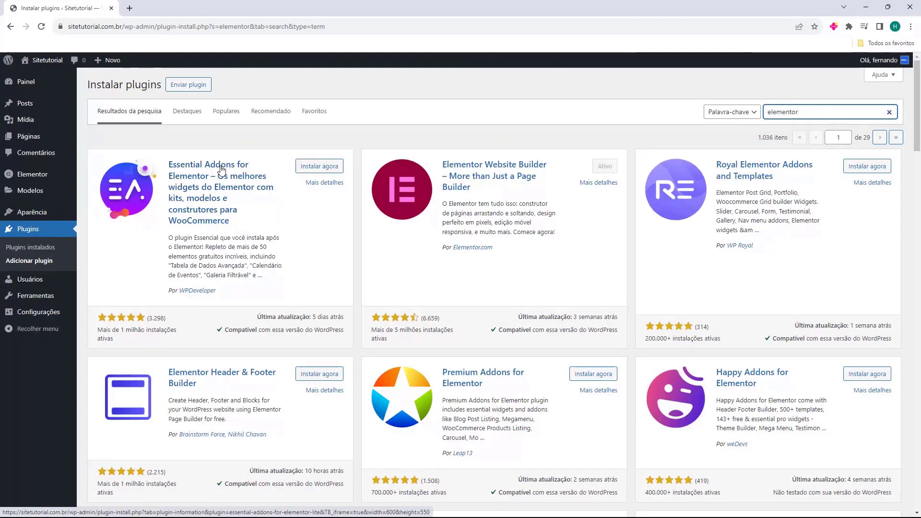
click(311, 169)
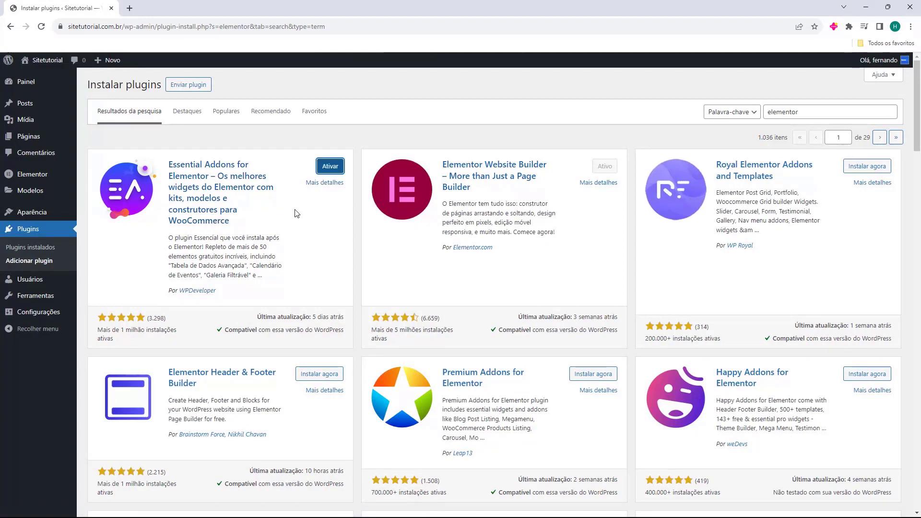
click(330, 166)
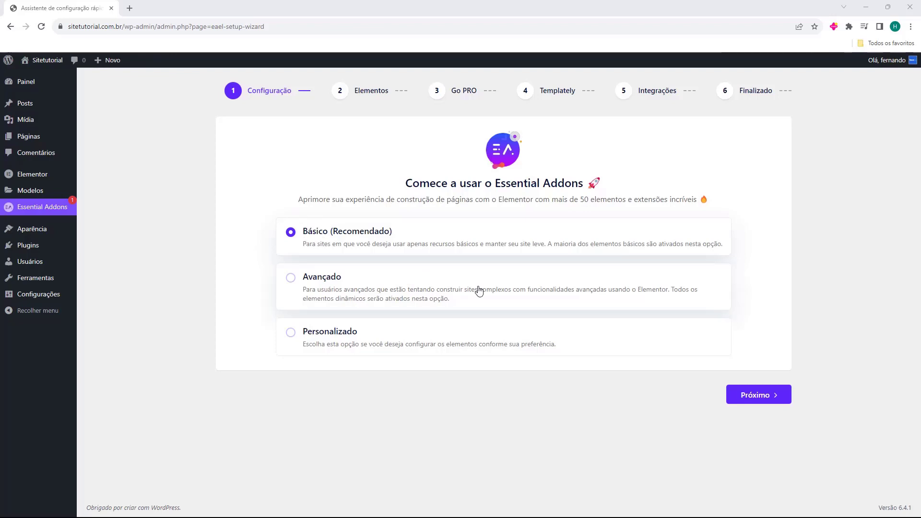
Advance the Essential Addons wizard to the elements step and switch on Grade de posts.
click(747, 396)
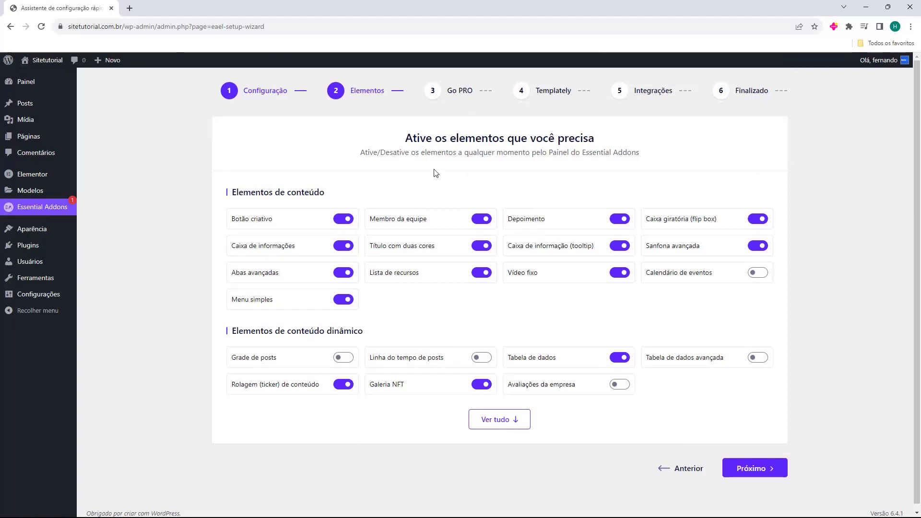
drag(403, 141, 529, 142)
click(530, 142)
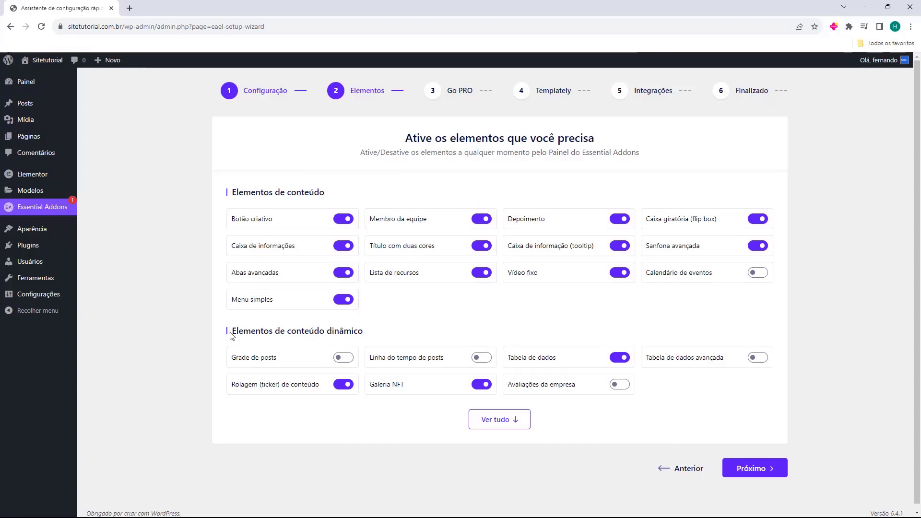
drag(232, 332, 363, 332)
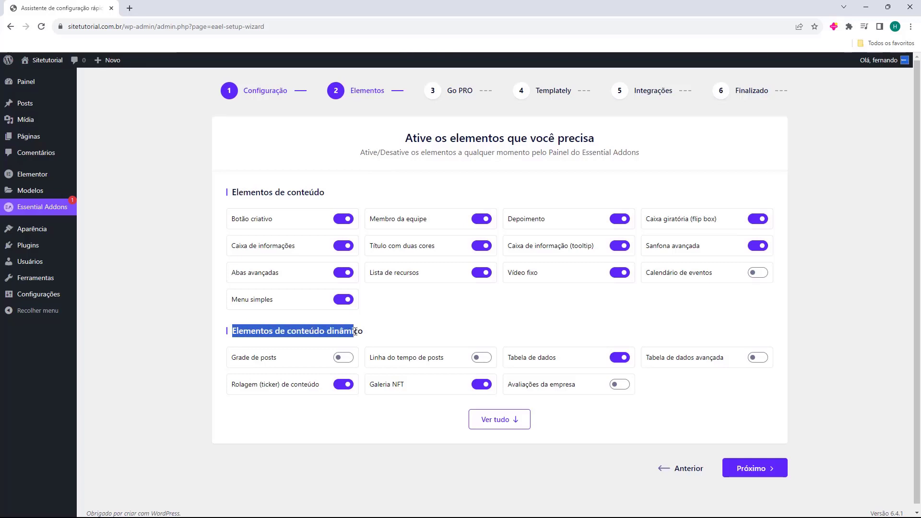
click(248, 345)
drag(243, 359, 341, 361)
click(341, 362)
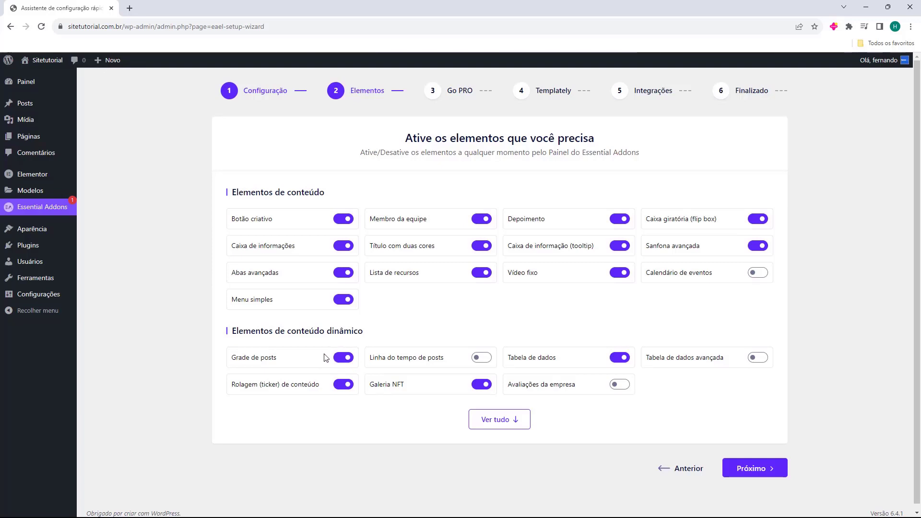
Expand the full list of Essential Addons elements and review it to the bottom.
click(478, 422)
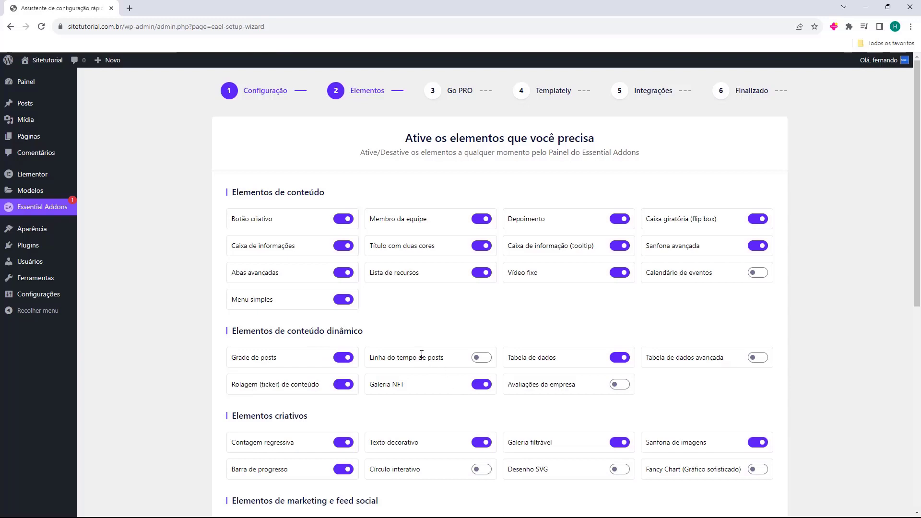
scroll(424, 326, down, 4)
scroll(373, 246, down, 3)
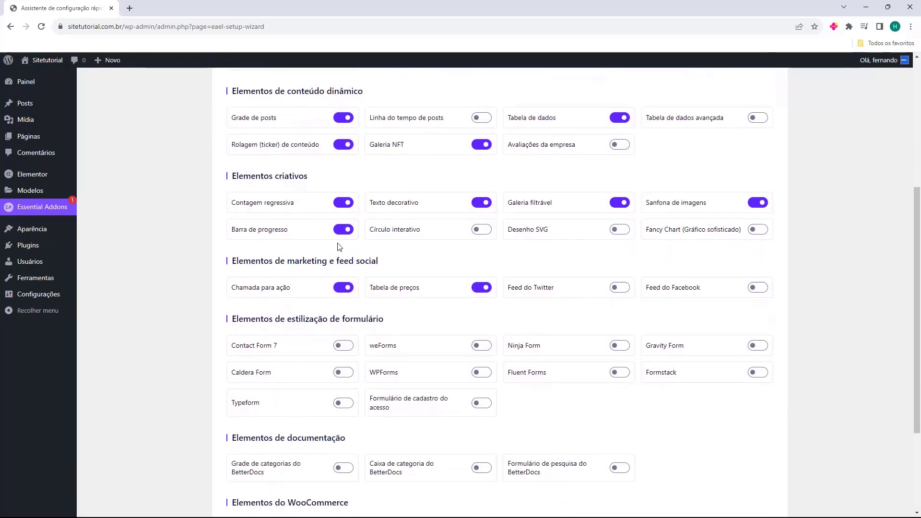
scroll(308, 262, down, 1)
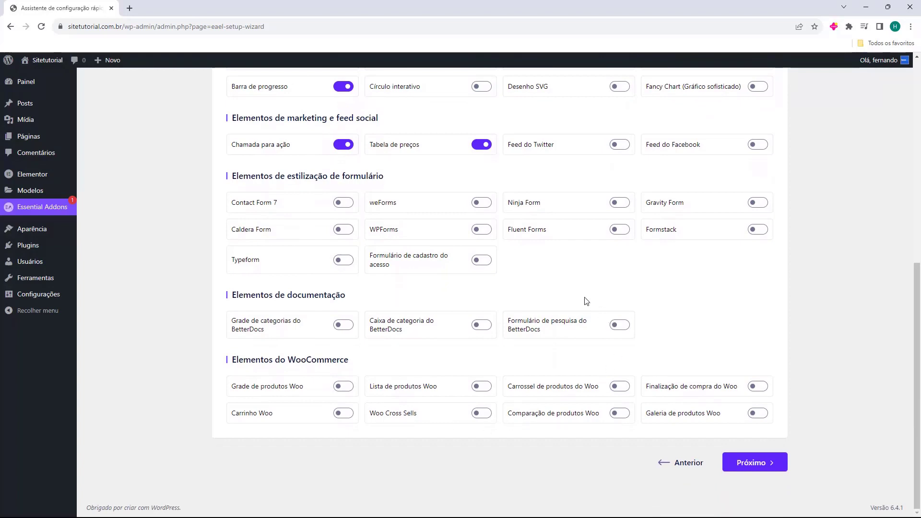
scroll(586, 301, up, 8)
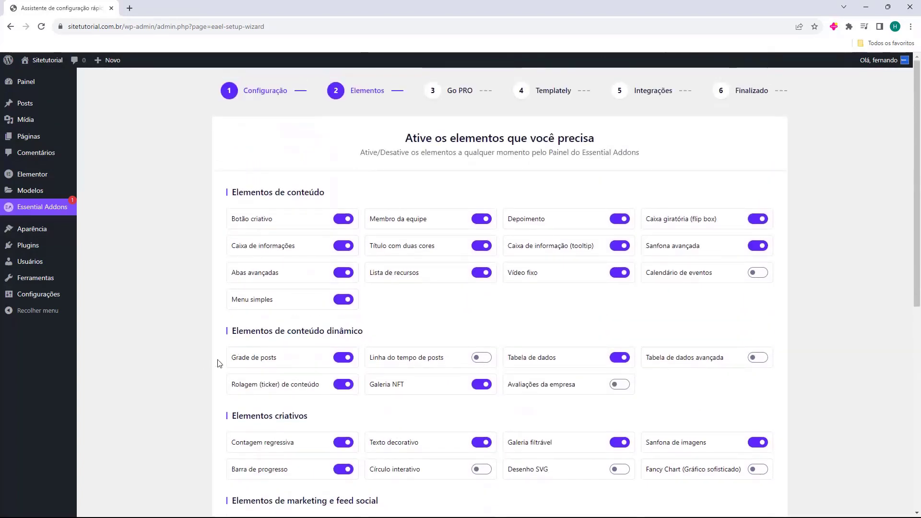
scroll(477, 277, down, 8)
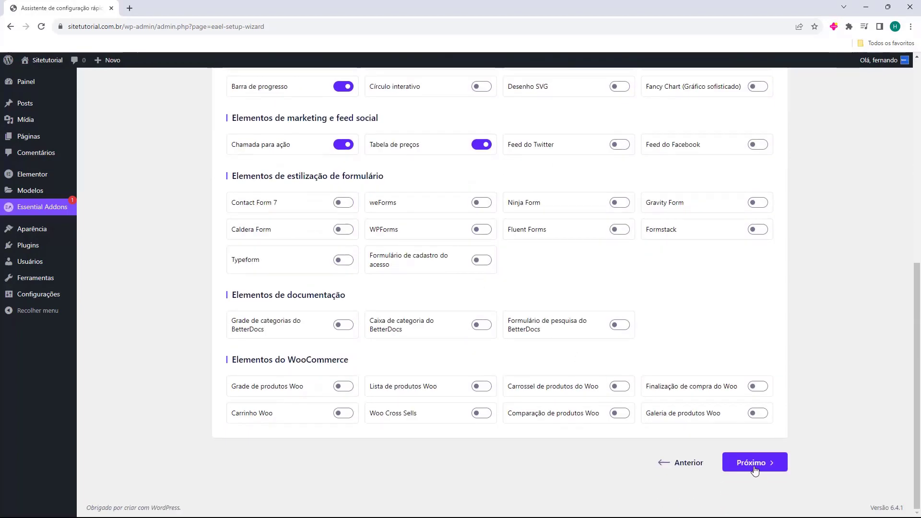
Skip the Go PRO, Templately and Integrações steps, declining diagnostic data sharing.
click(754, 463)
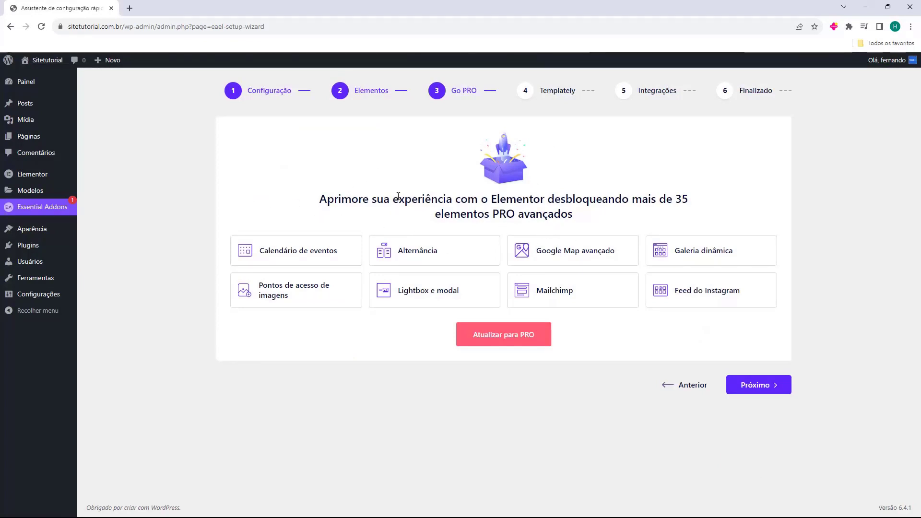
click(756, 388)
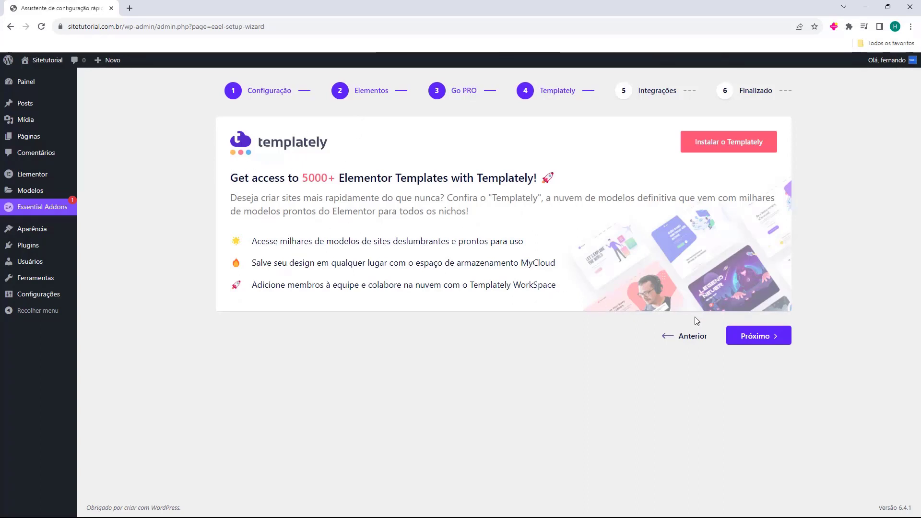
click(754, 338)
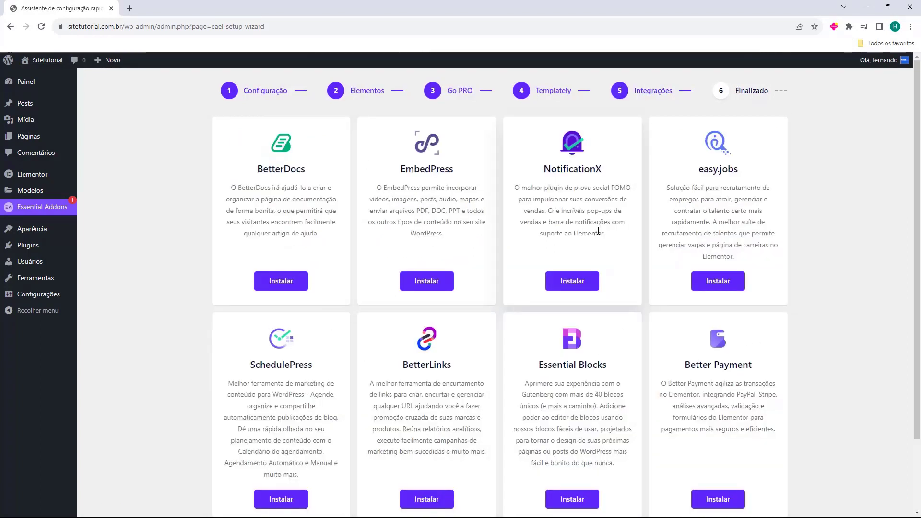
scroll(669, 236, down, 2)
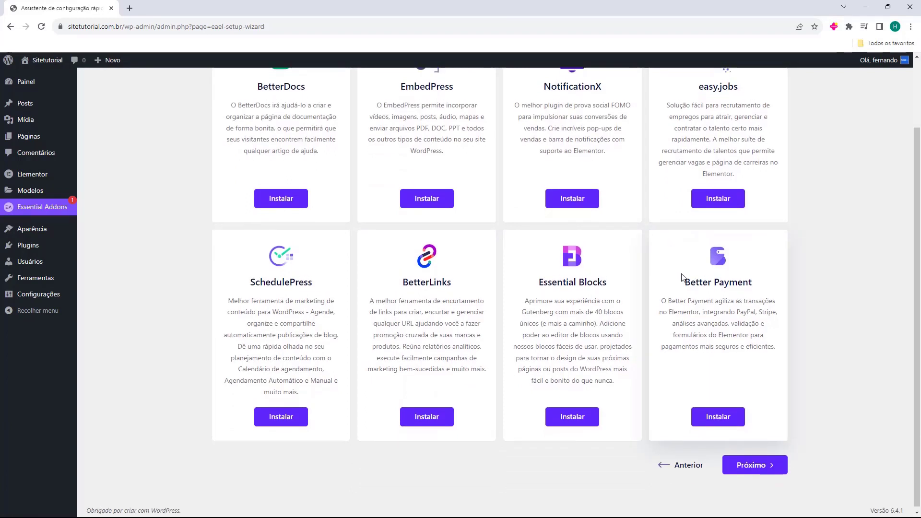
scroll(679, 259, up, 2)
scroll(679, 272, down, 2)
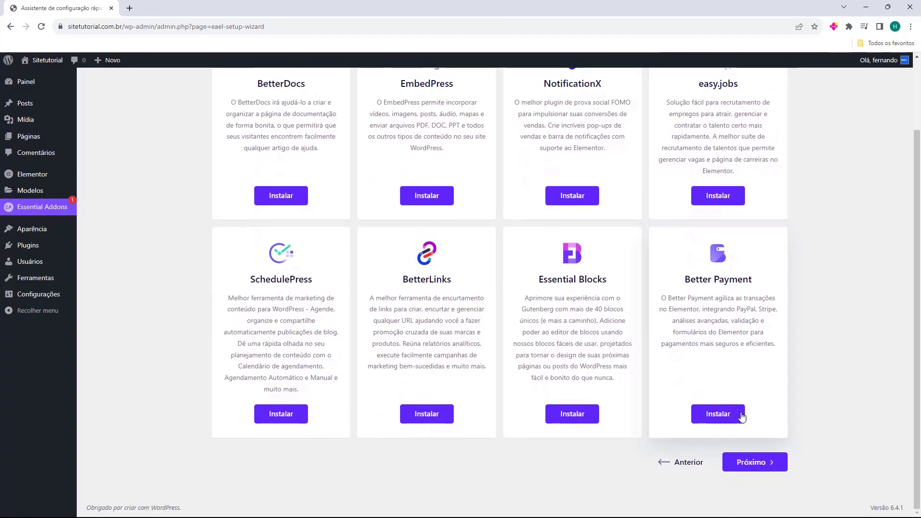
click(746, 466)
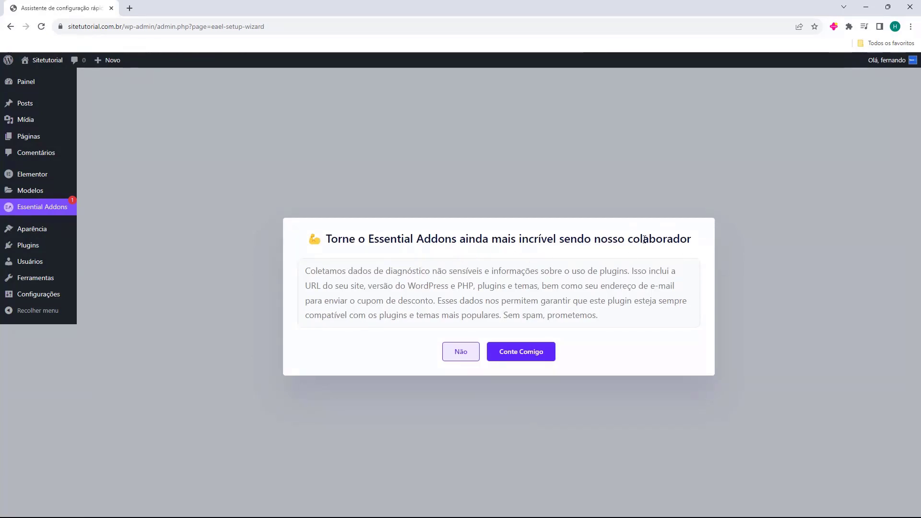
click(457, 357)
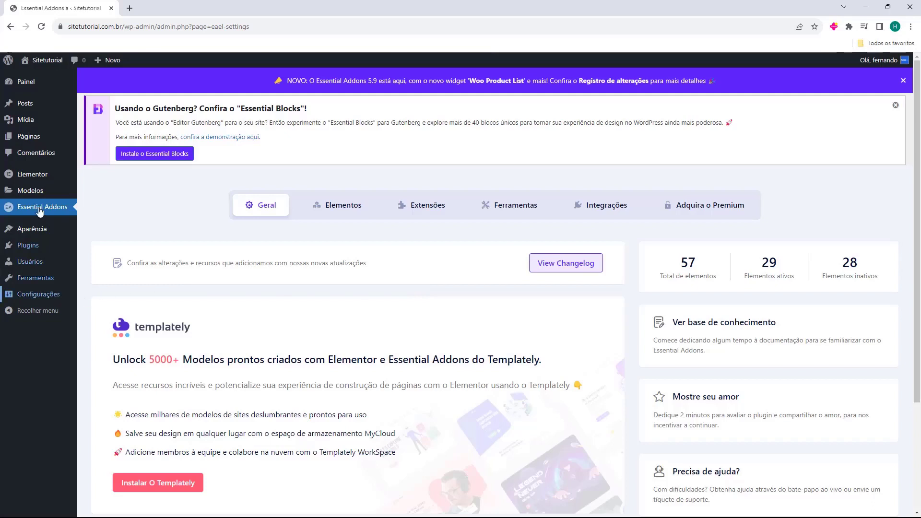
Go to Aparência > Temas to see the installed themes, with Twenty Twenty-Four active.
mouse_move(20, 234)
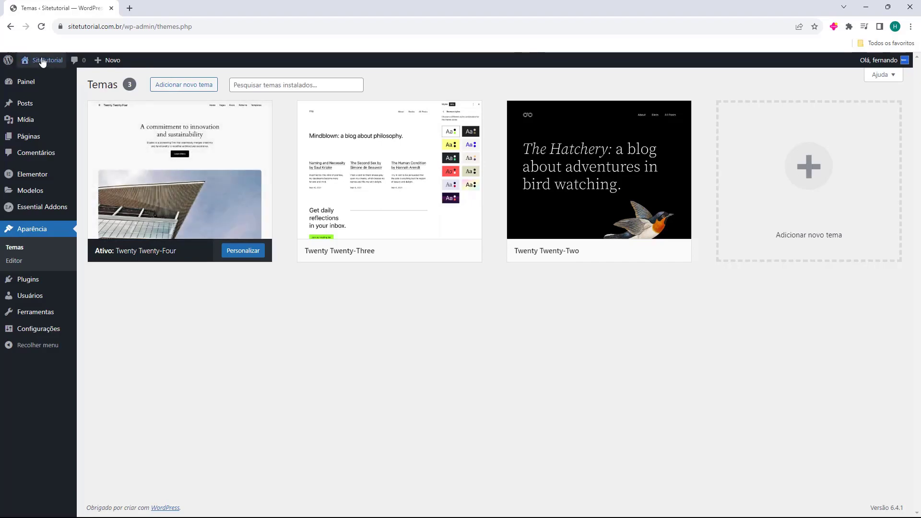
mouse_move(41, 61)
middle_click(37, 77)
click(175, 13)
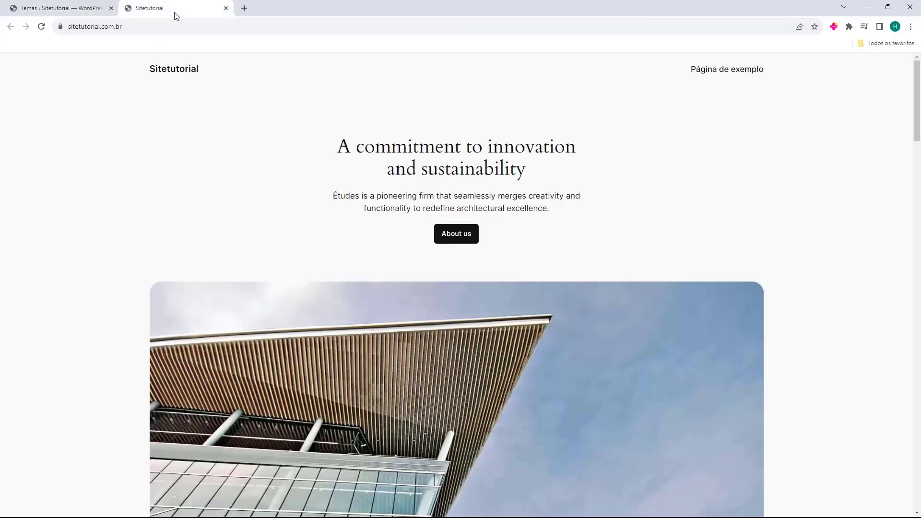
scroll(241, 189, down, 15)
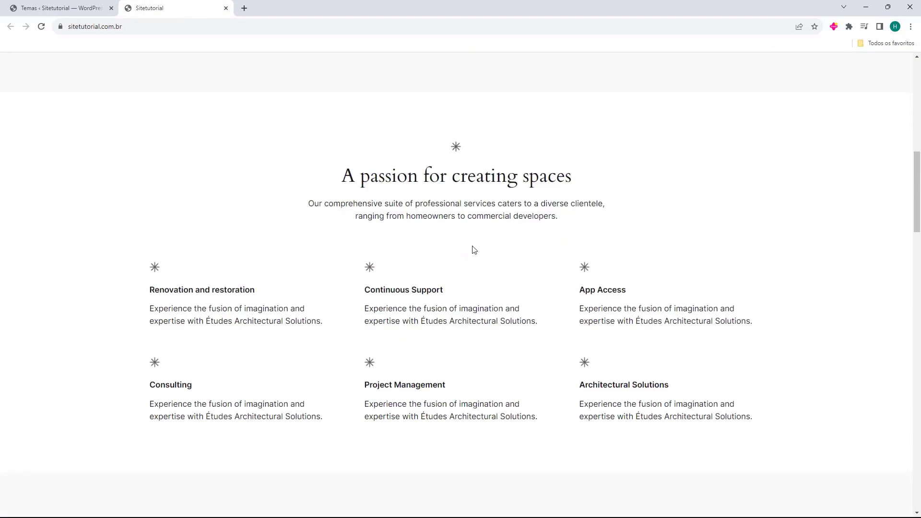
scroll(500, 152, down, 10)
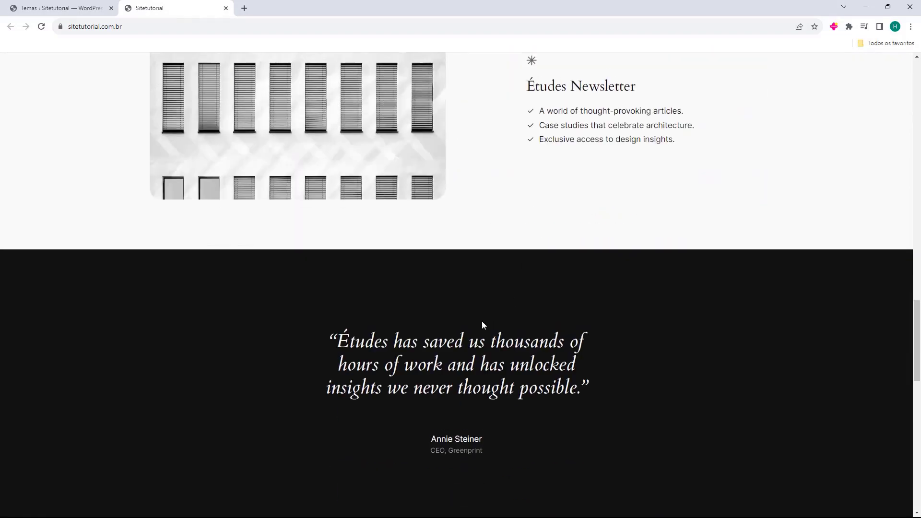
scroll(481, 321, up, 20)
scroll(451, 329, up, 5)
click(226, 8)
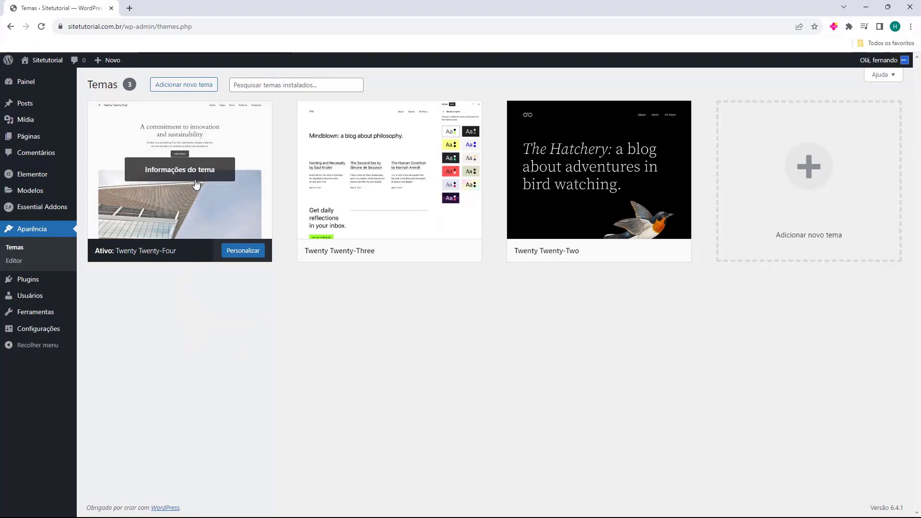
click(175, 87)
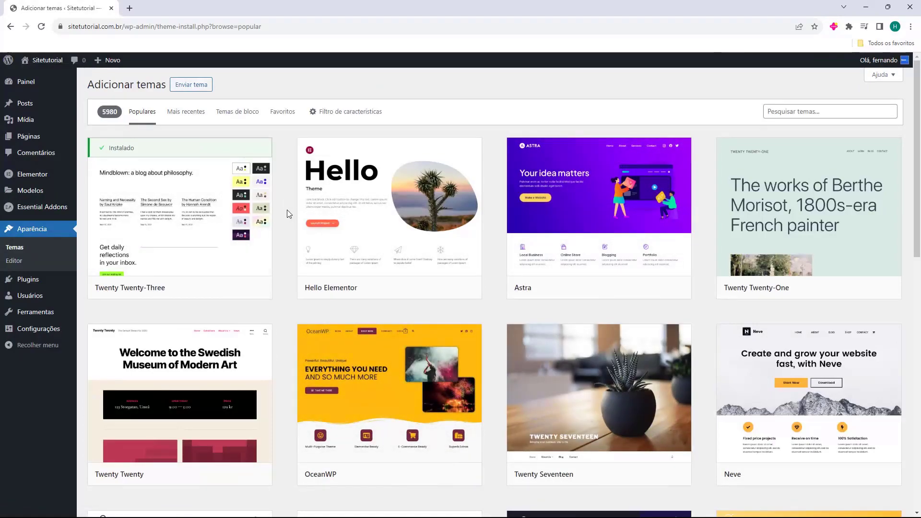
scroll(288, 211, down, 2)
scroll(287, 214, down, 15)
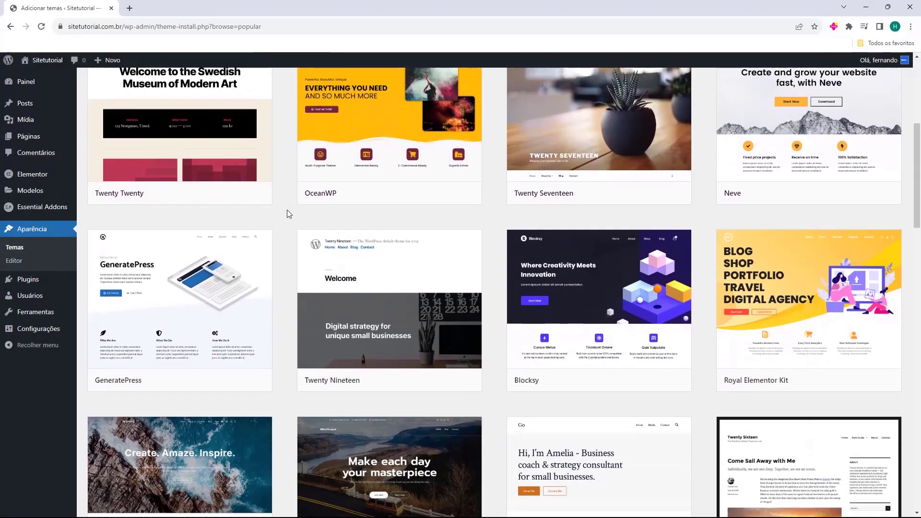
scroll(287, 214, down, 20)
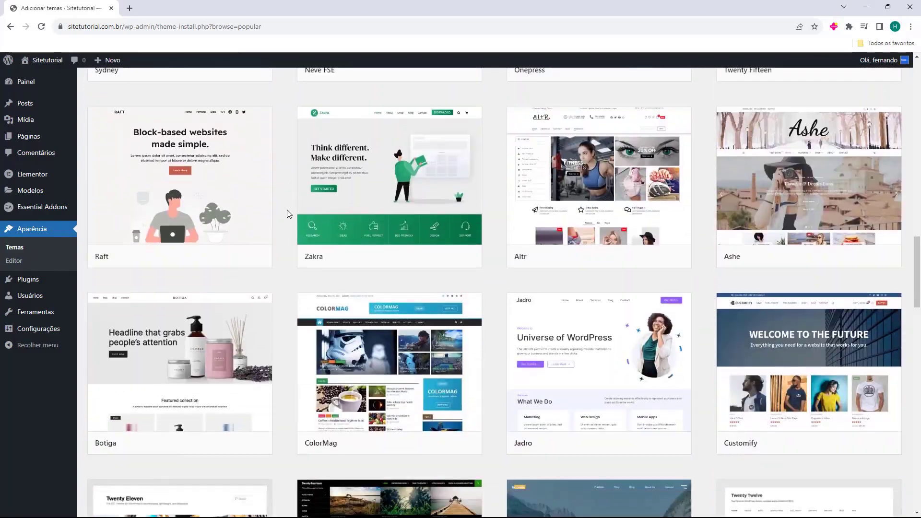
scroll(287, 213, down, 20)
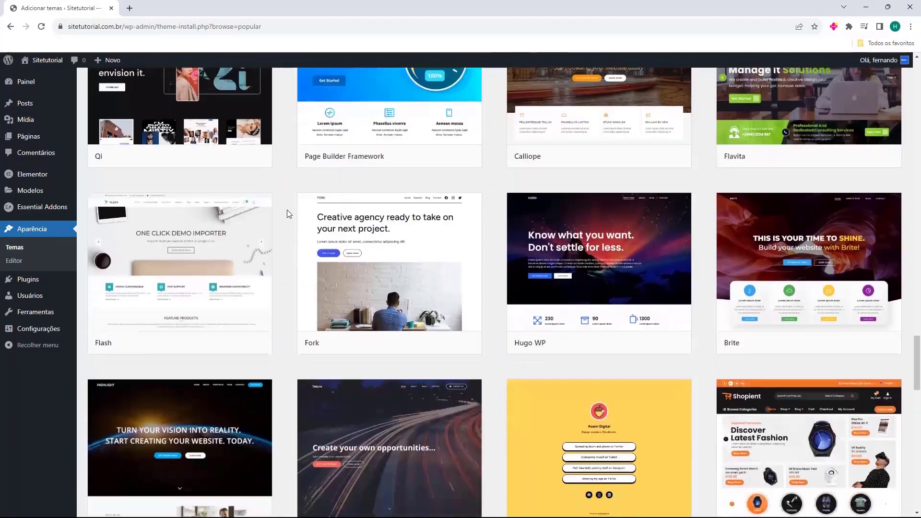
scroll(286, 224, down, 3)
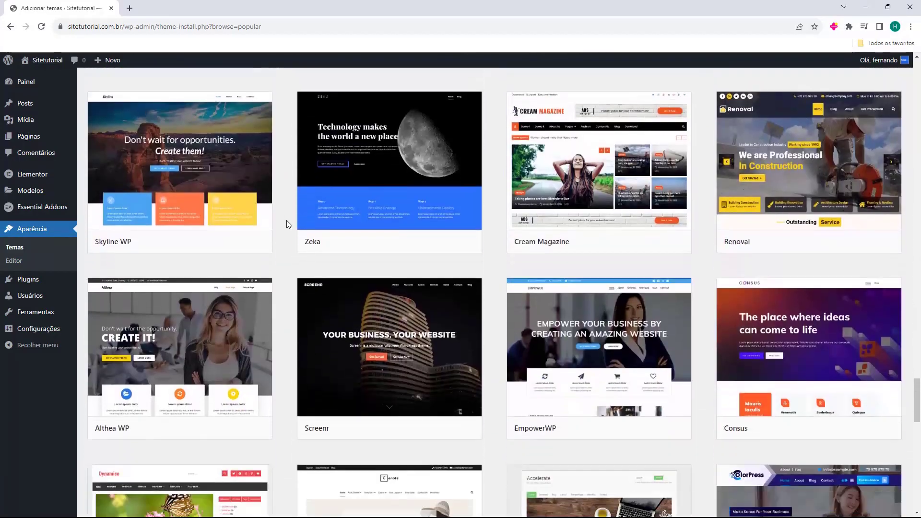
scroll(286, 224, up, 6)
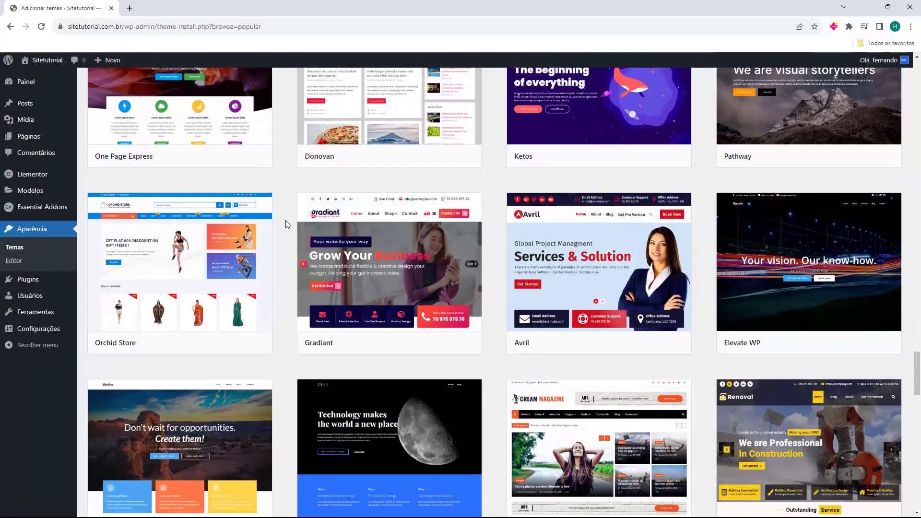
scroll(283, 221, up, 2)
scroll(480, 215, down, 14)
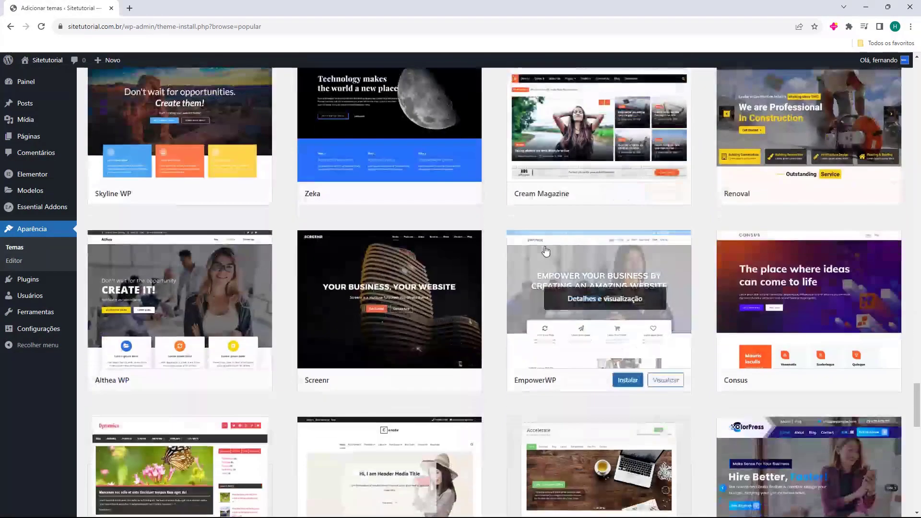
scroll(486, 247, down, 6)
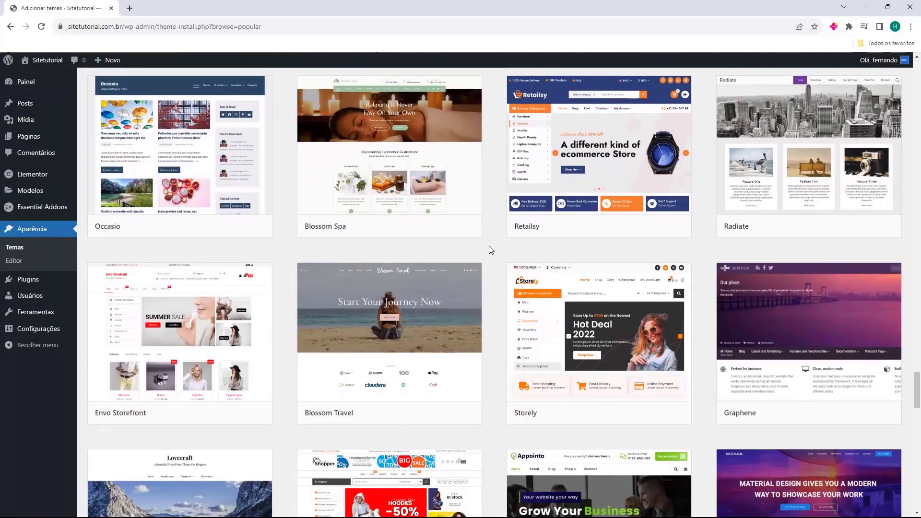
scroll(489, 248, down, 11)
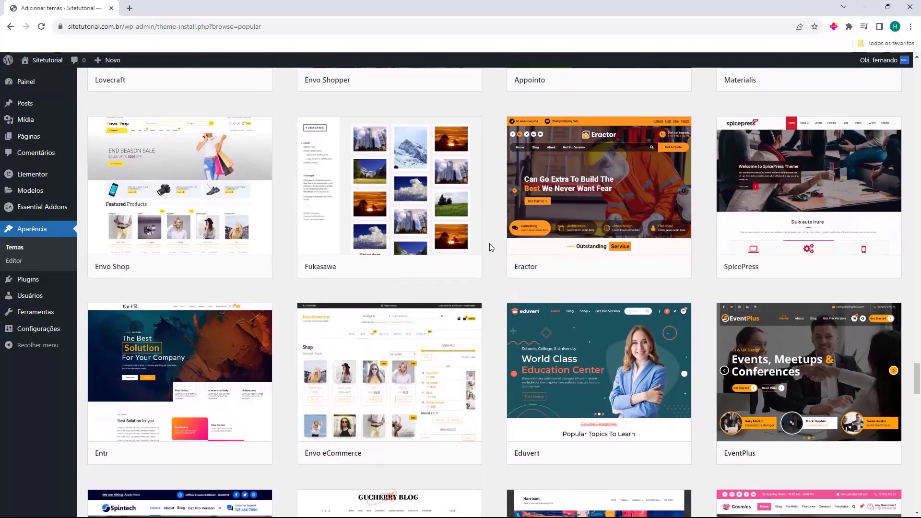
scroll(489, 243, up, 20)
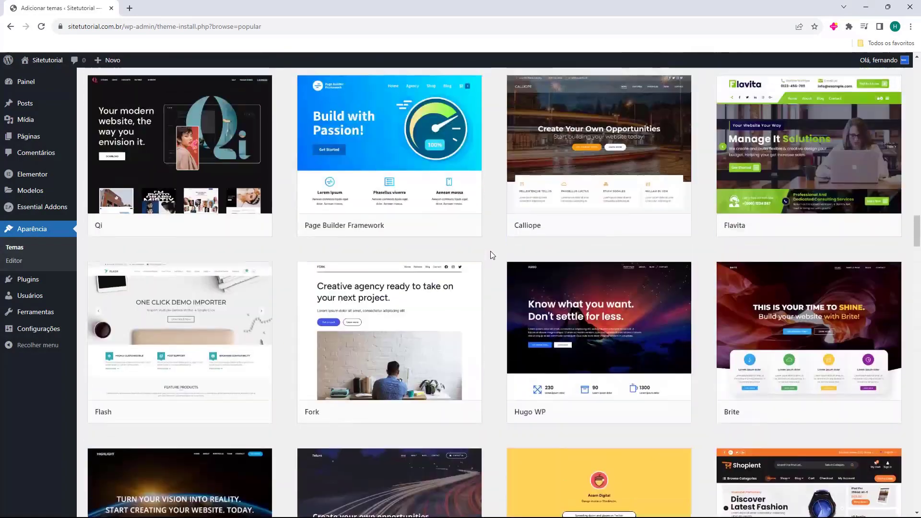
scroll(491, 254, up, 20)
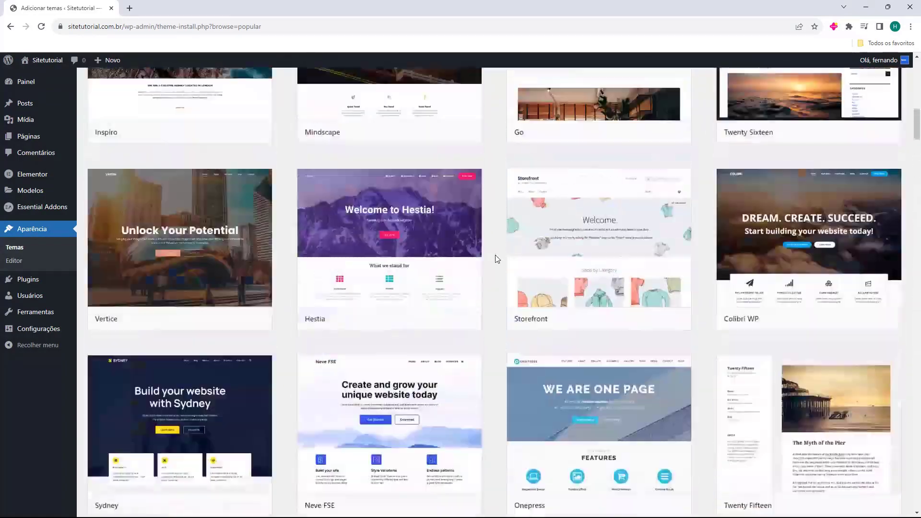
scroll(496, 259, up, 15)
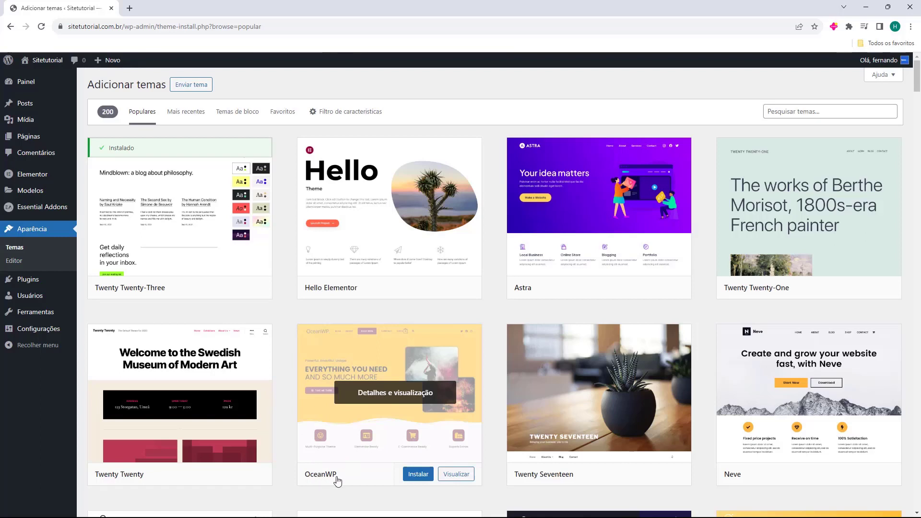
Install and activate the OceanWP theme, then preview the site's front page in a new tab.
click(419, 478)
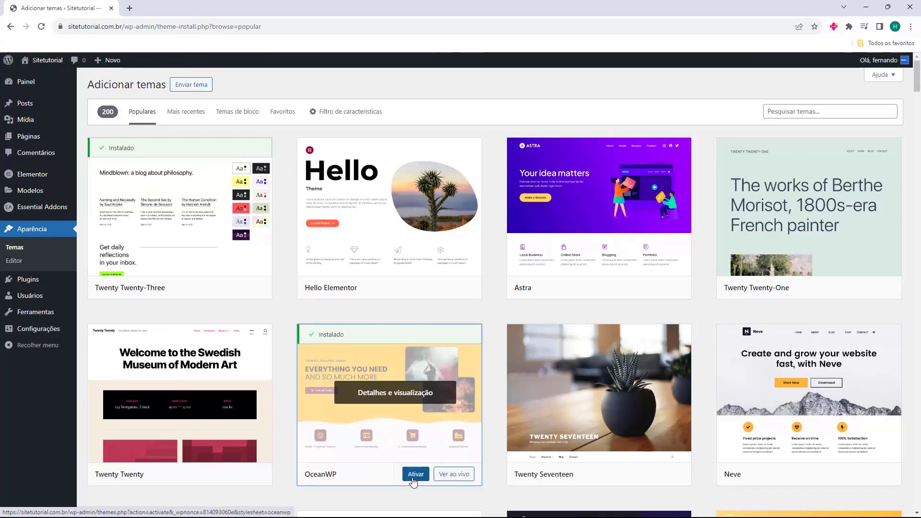
click(414, 481)
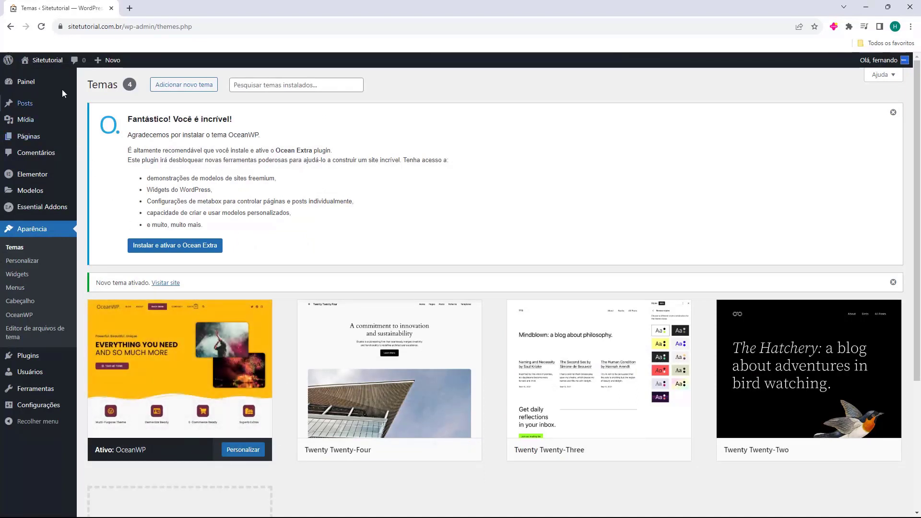
middle_click(52, 65)
click(160, 9)
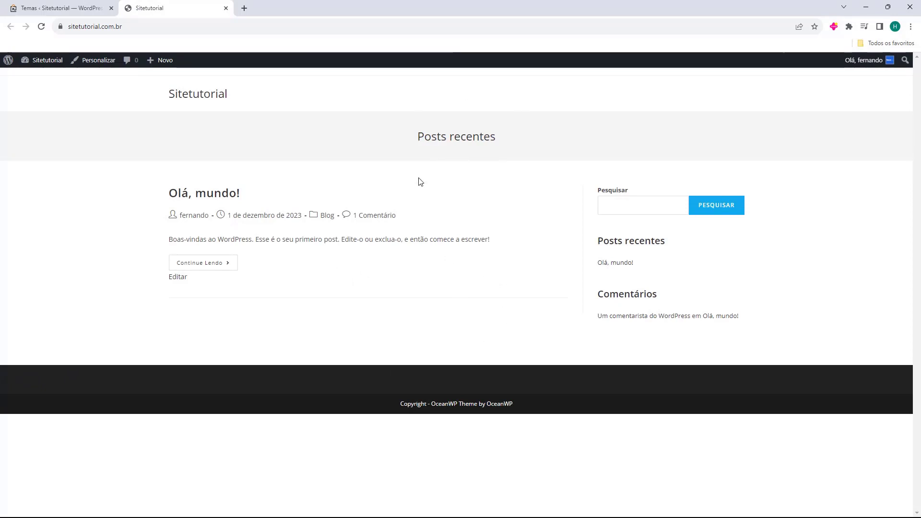
middle_click(173, 13)
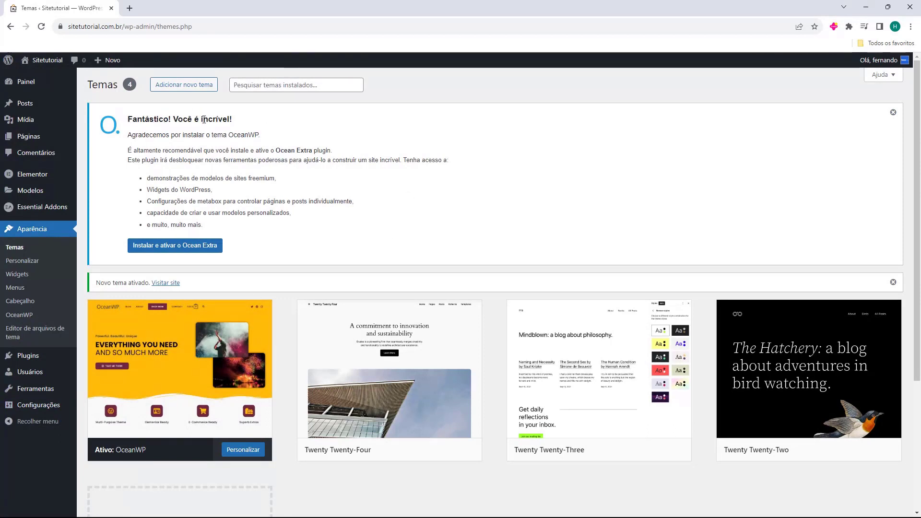
Install and activate Ocean Extra from the notice, then view Plugins instalados.
click(169, 247)
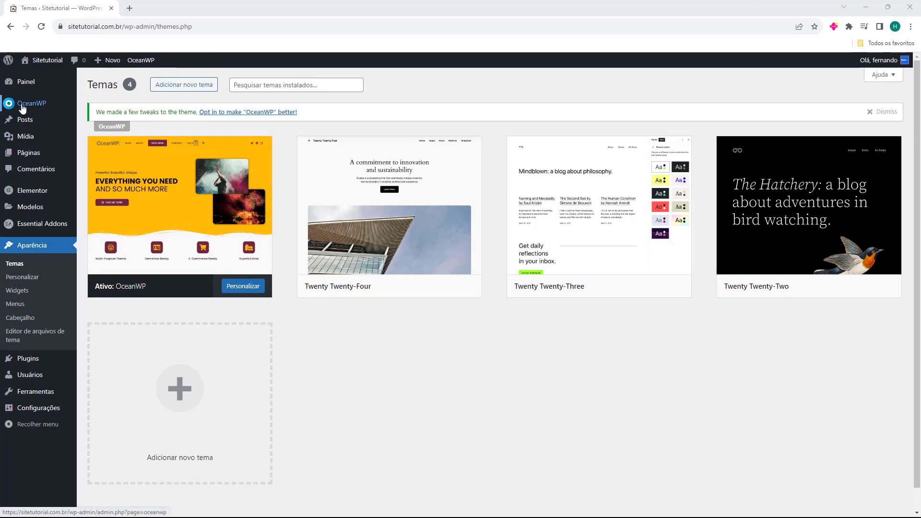
click(28, 360)
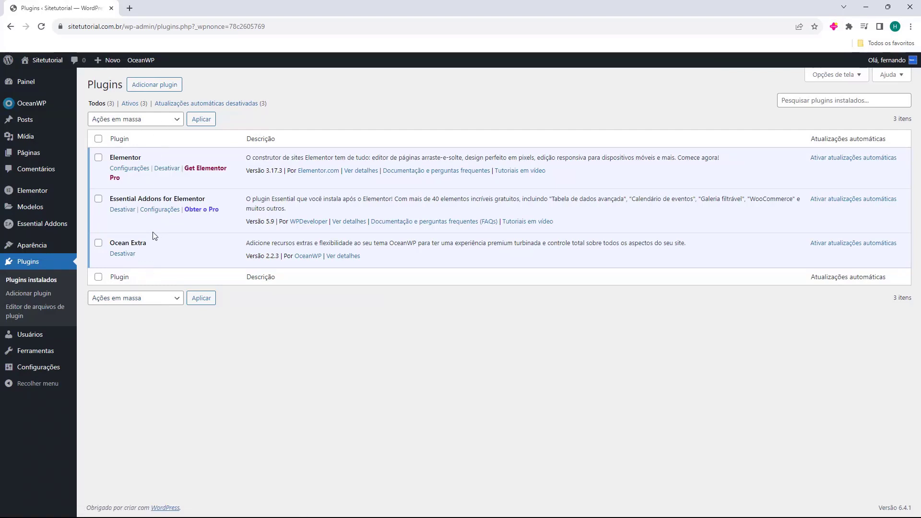
Open the Painel OceanWP dashboard, skipping the update-notification opt-in.
click(36, 109)
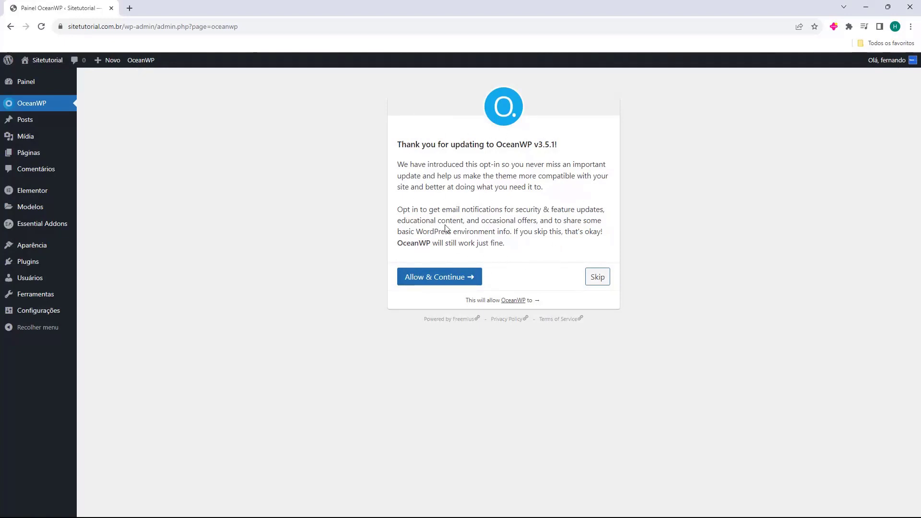
click(597, 279)
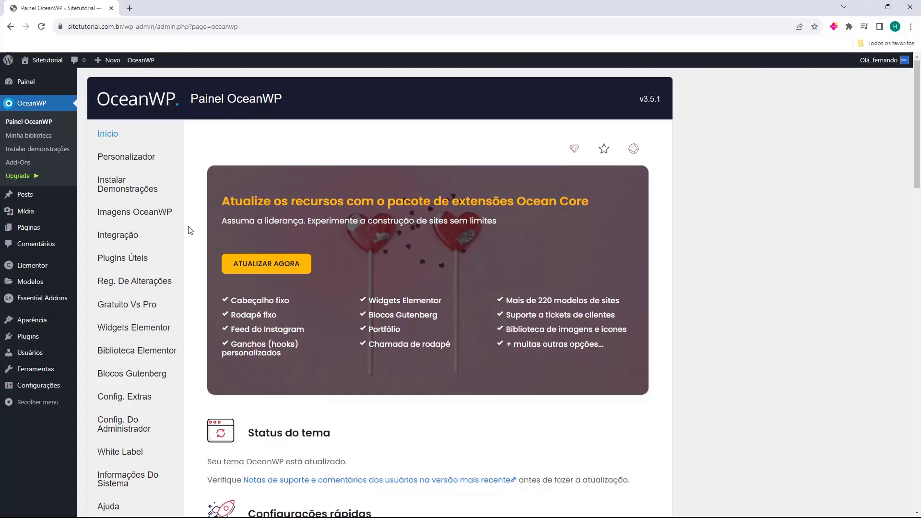
scroll(190, 230, down, 10)
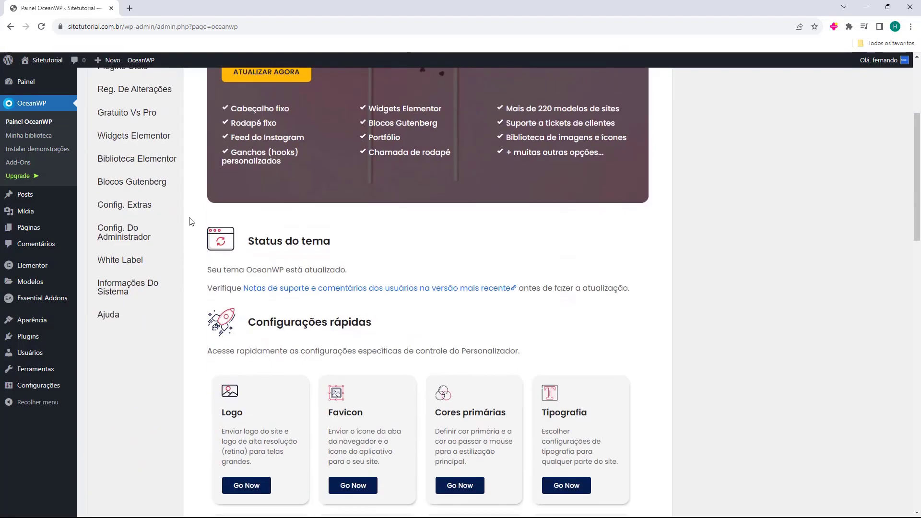
scroll(191, 221, down, 12)
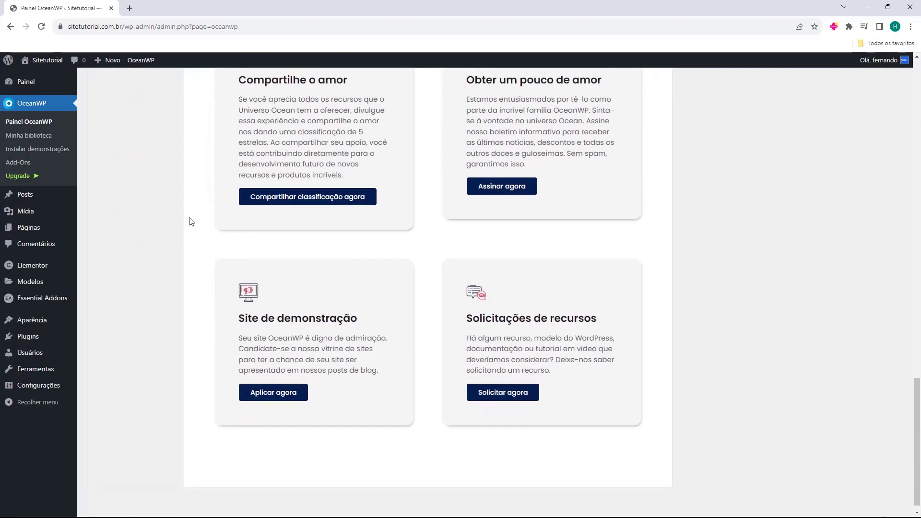
scroll(190, 222, up, 13)
scroll(191, 222, up, 9)
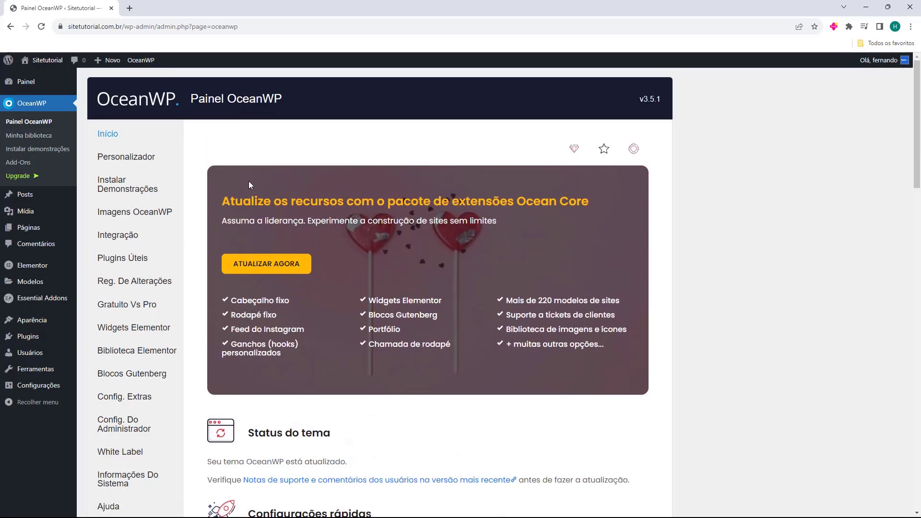
scroll(249, 216, down, 4)
scroll(285, 267, down, 2)
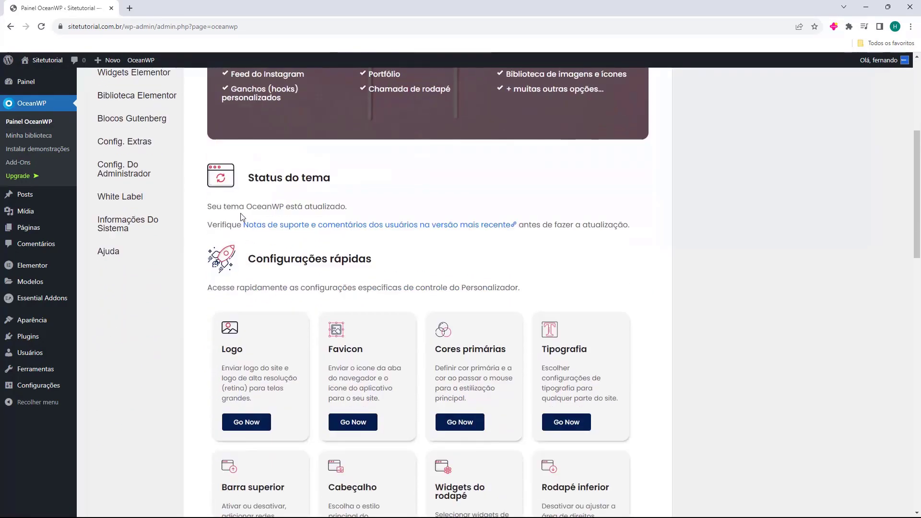
scroll(311, 272, down, 2)
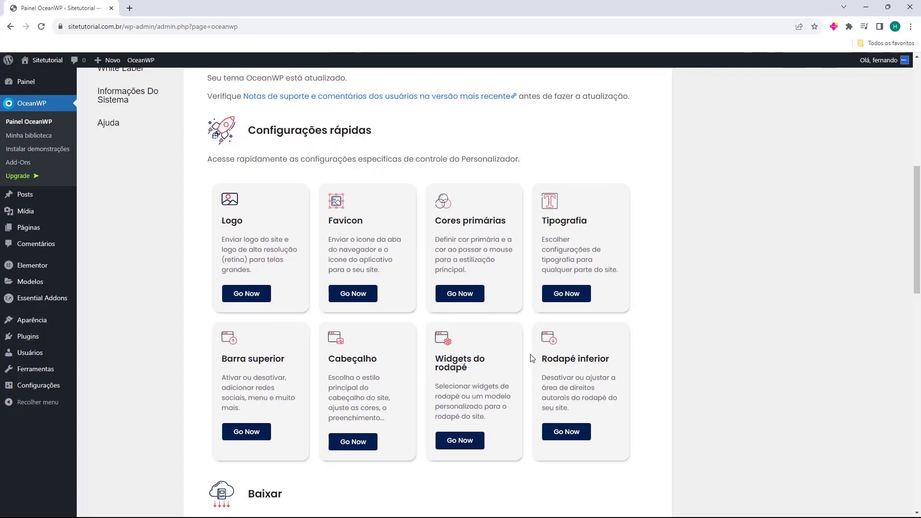
scroll(351, 200, down, 5)
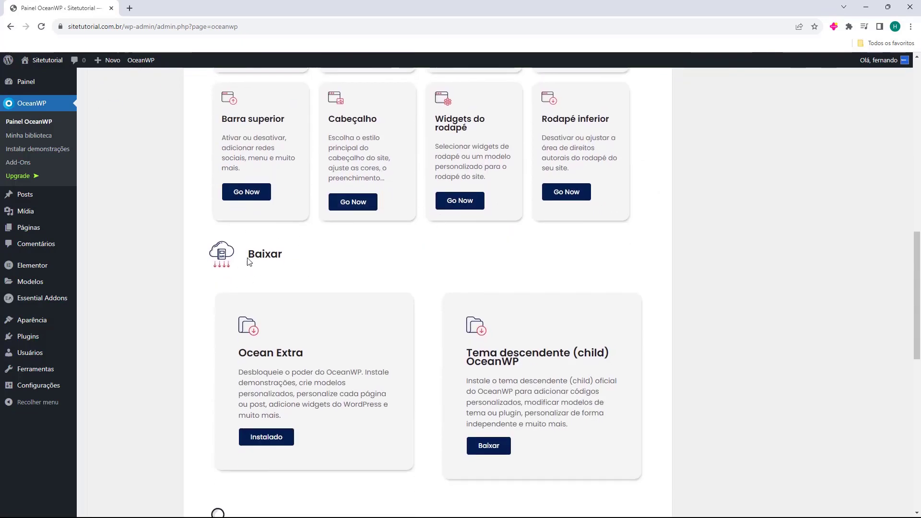
scroll(248, 261, down, 2)
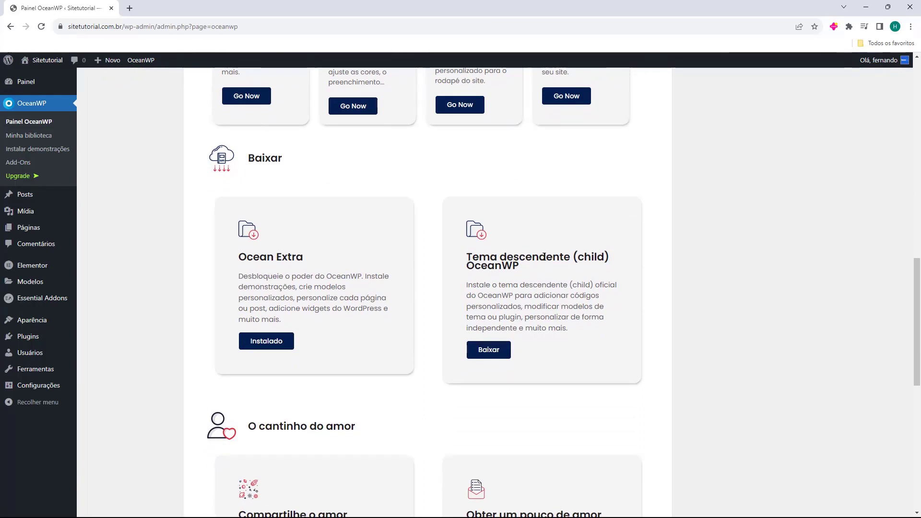
scroll(421, 212, down, 9)
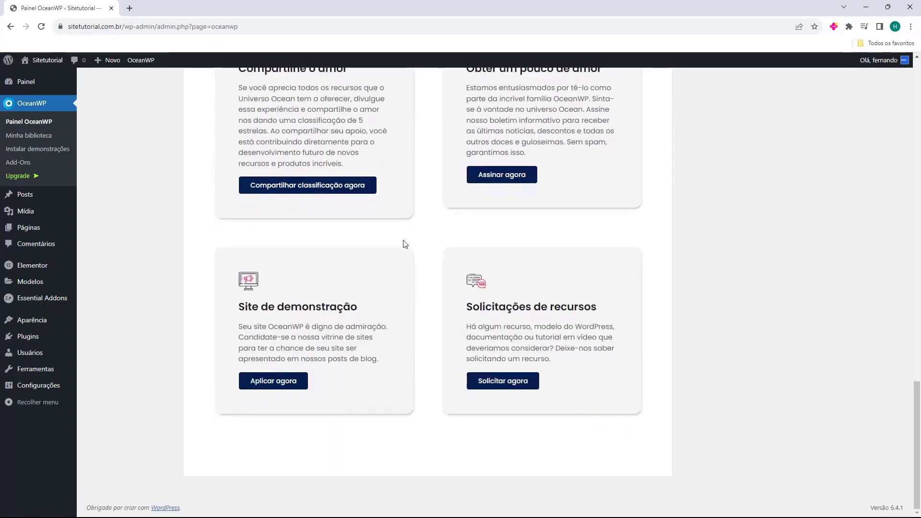
scroll(404, 244, up, 12)
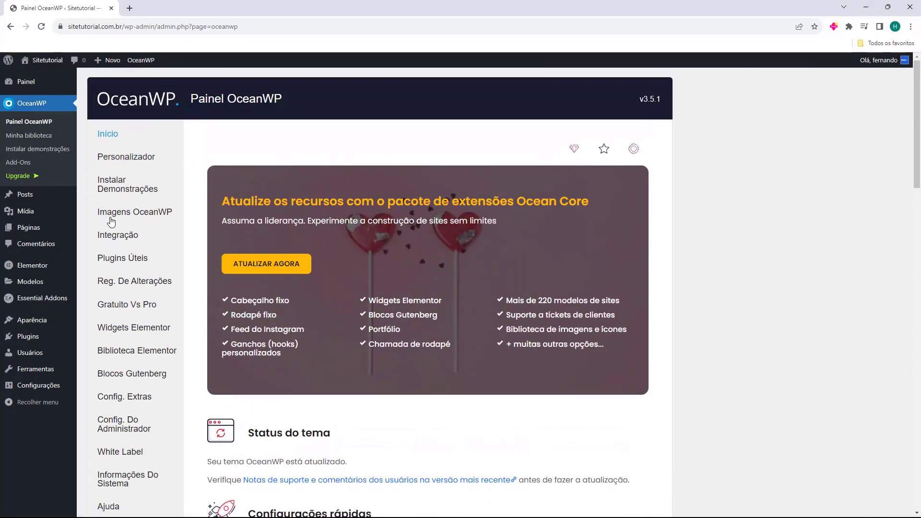
scroll(139, 261, down, 4)
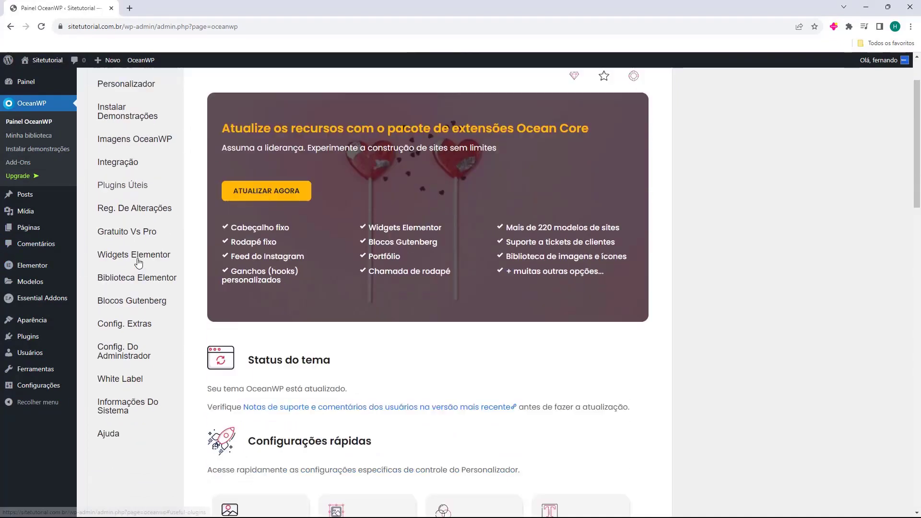
scroll(149, 350, up, 4)
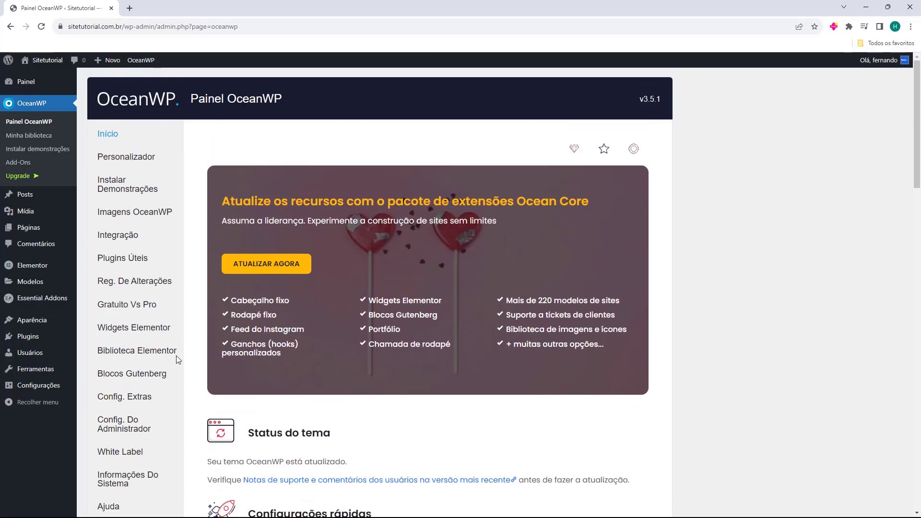
Filter OceanWP demos to Blog, bringing the Maria, Blogger, Personal and Travel cards into view.
click(117, 189)
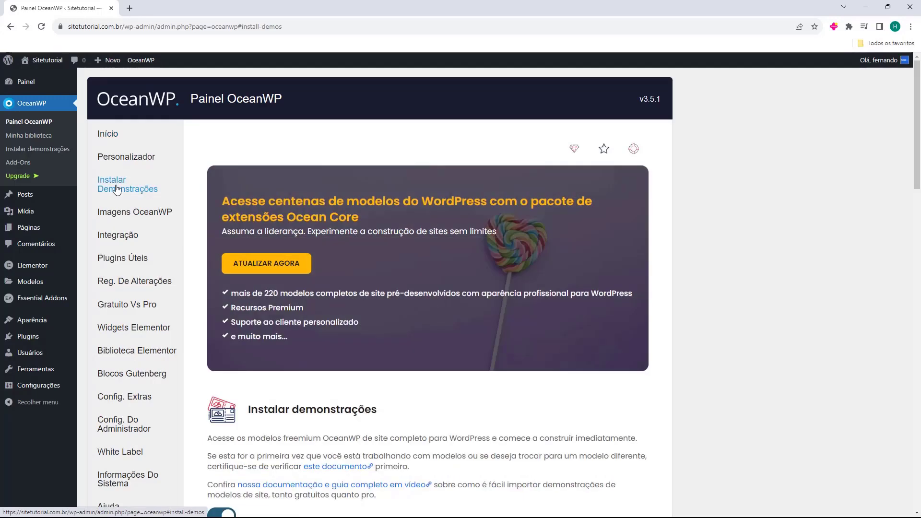
scroll(214, 170, down, 2)
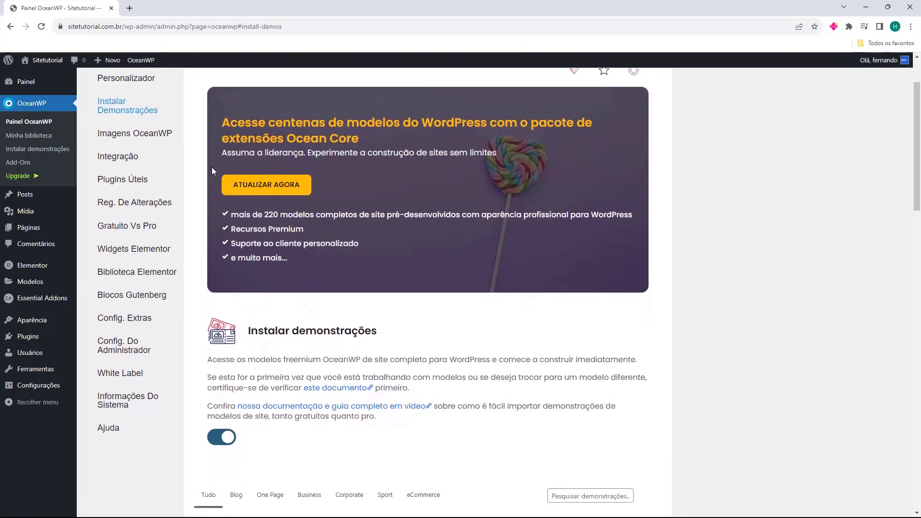
scroll(212, 168, down, 4)
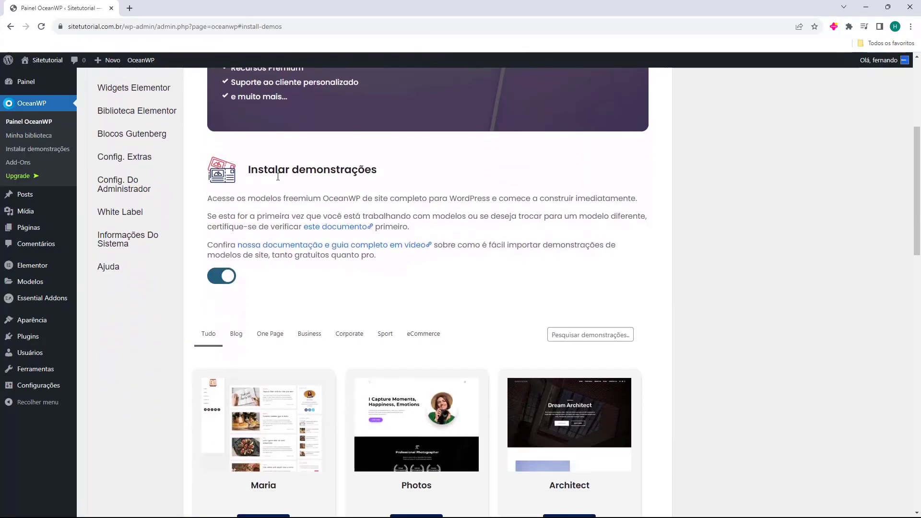
scroll(201, 184, down, 3)
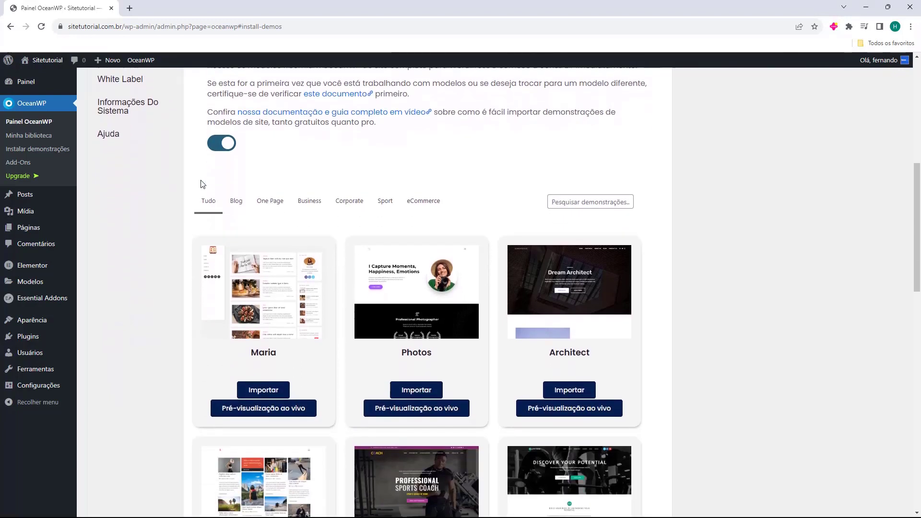
scroll(197, 183, down, 2)
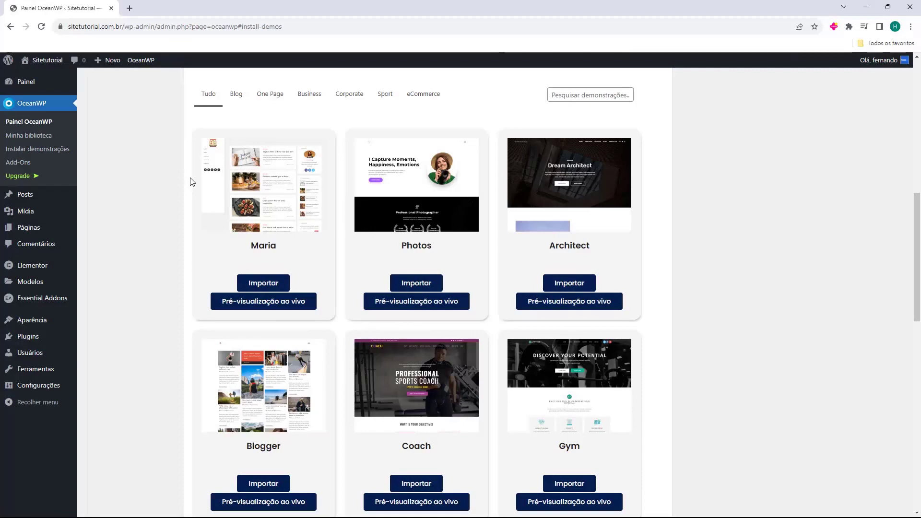
scroll(190, 181, down, 14)
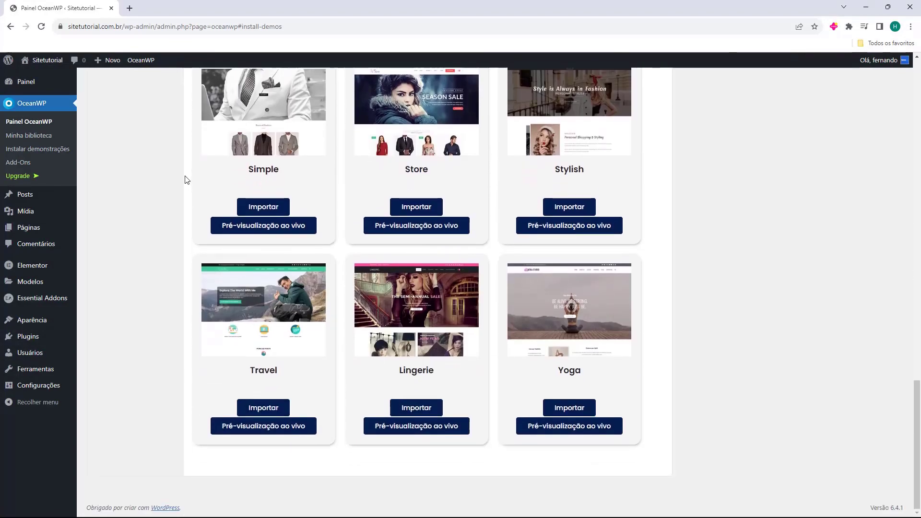
scroll(187, 182, up, 16)
click(237, 232)
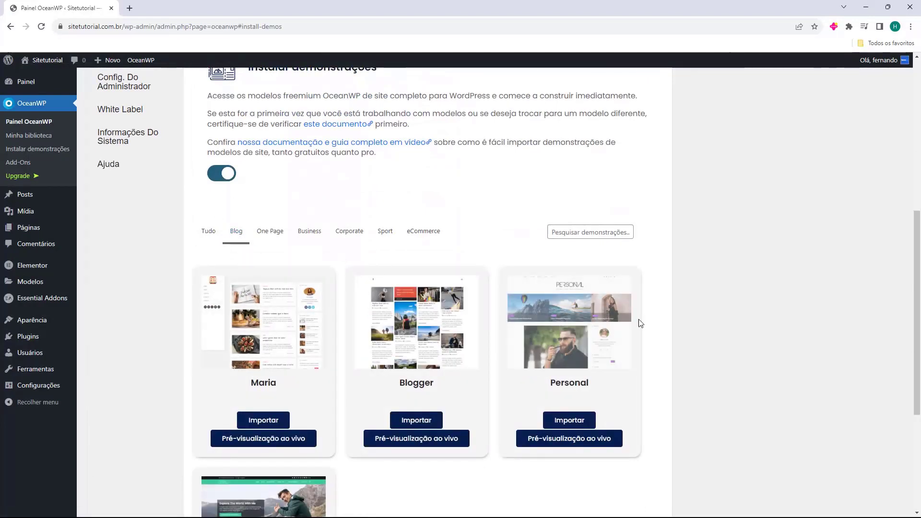
scroll(652, 345, down, 3)
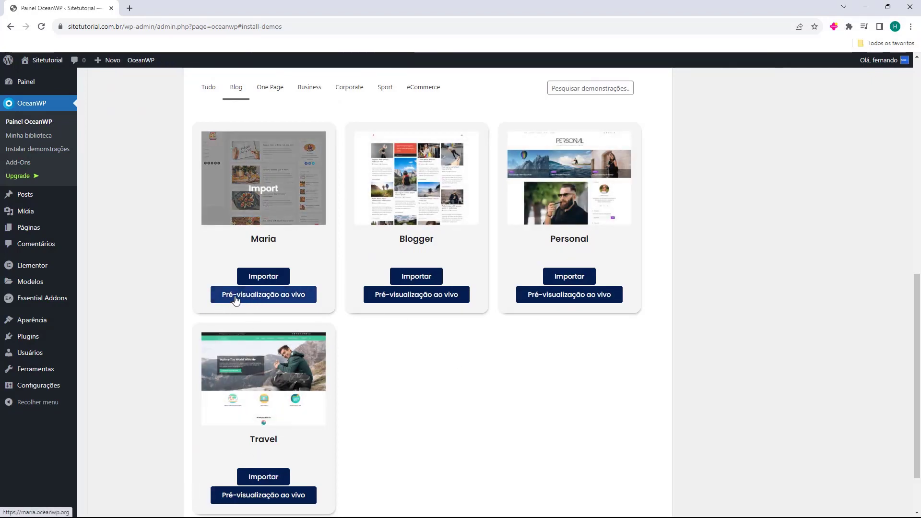
click(265, 497)
click(534, 293)
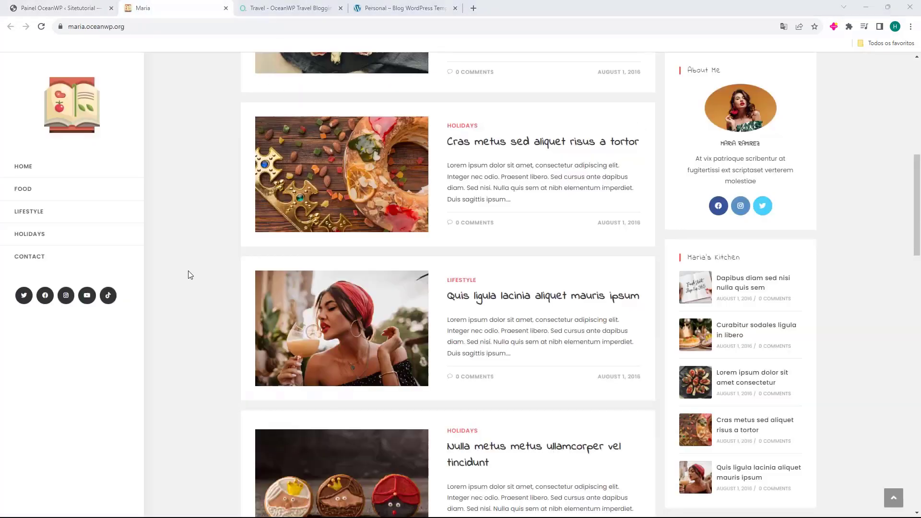
scroll(212, 298, up, 9)
scroll(249, 163, down, 20)
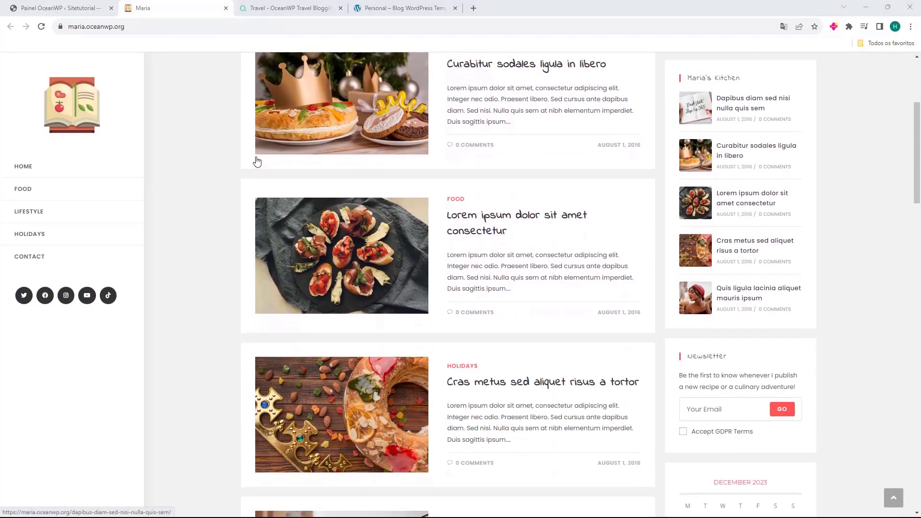
scroll(238, 161, down, 12)
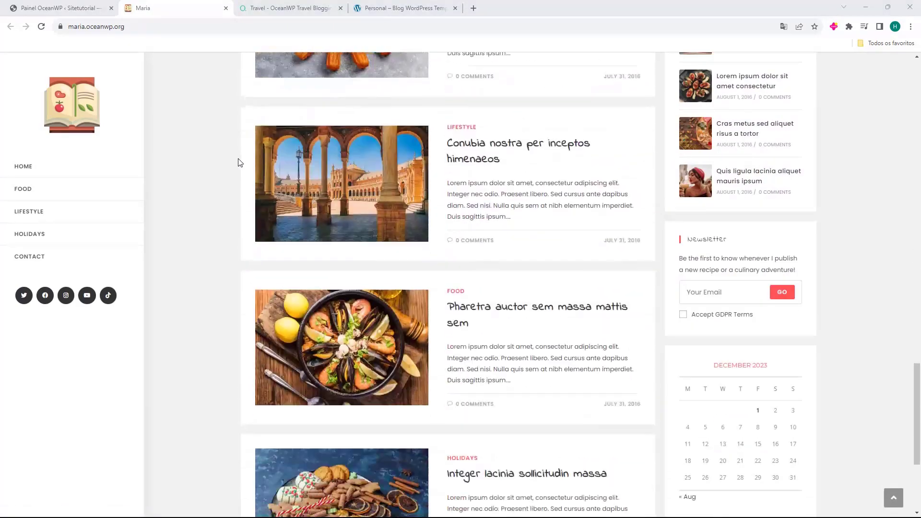
scroll(230, 165, up, 13)
scroll(229, 167, up, 18)
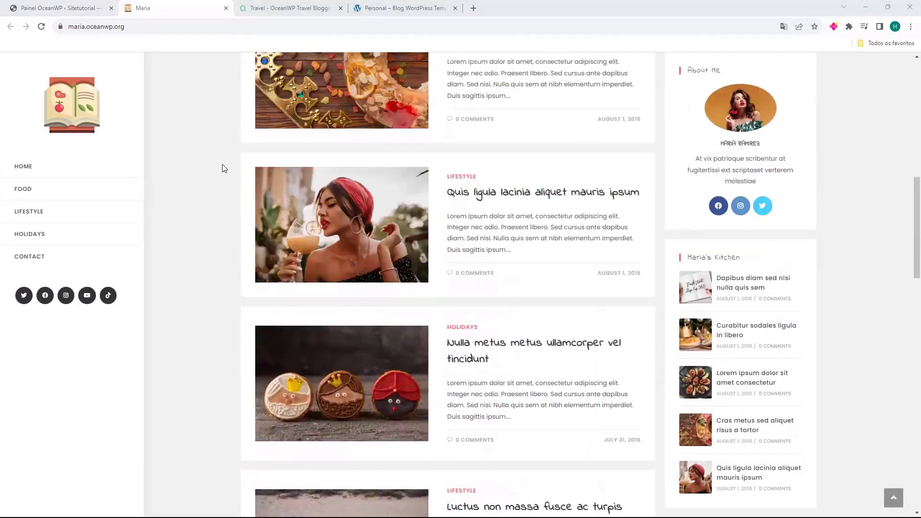
key(ctrl+Tab)
scroll(283, 183, down, 20)
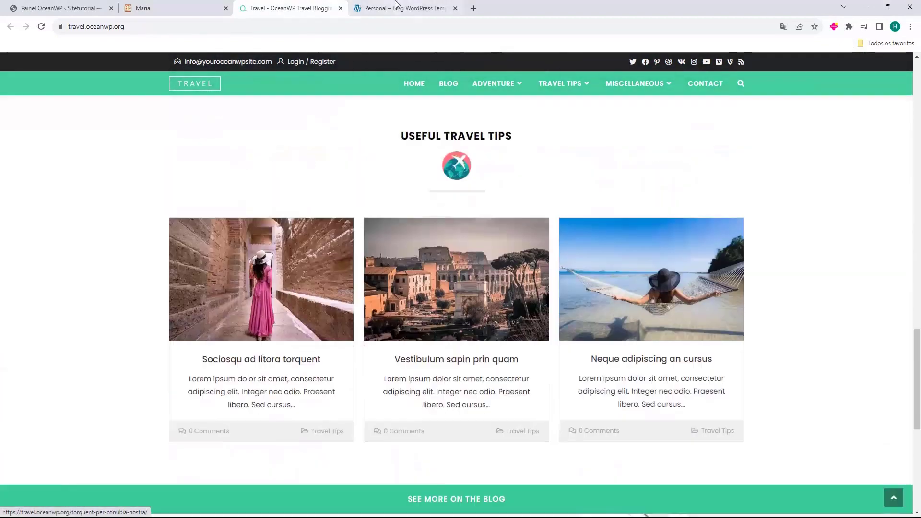
click(395, 7)
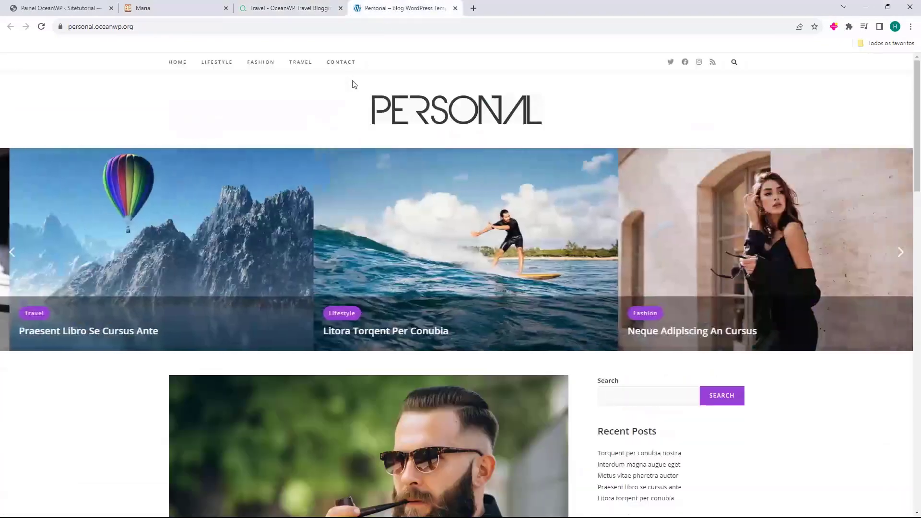
scroll(336, 158, down, 15)
scroll(335, 156, down, 5)
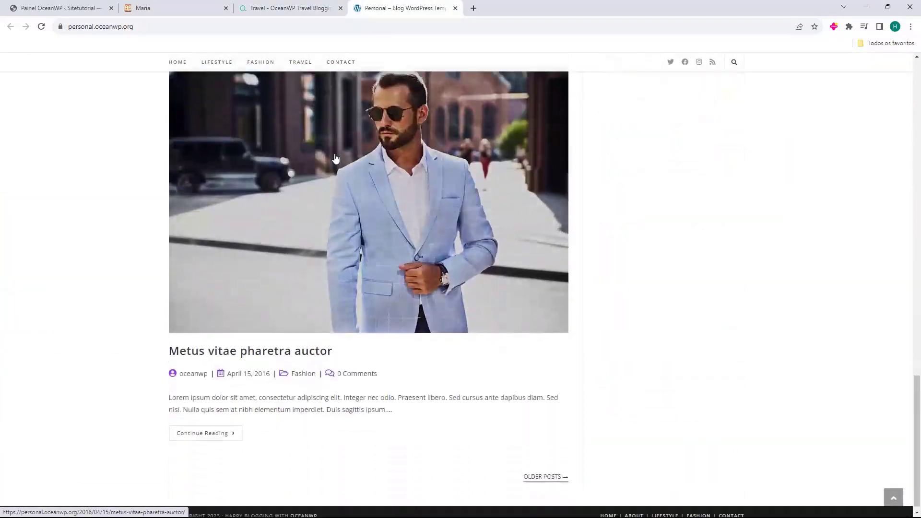
scroll(335, 156, up, 4)
key(ctrl+w)
key(ctrl+w)
key(ctrl+w)
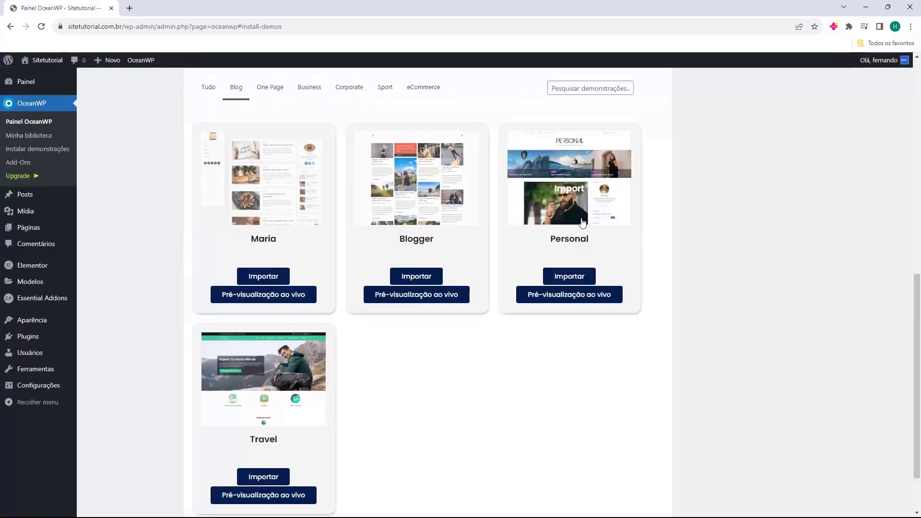
scroll(478, 395, down, 1)
scroll(478, 395, down, 1)
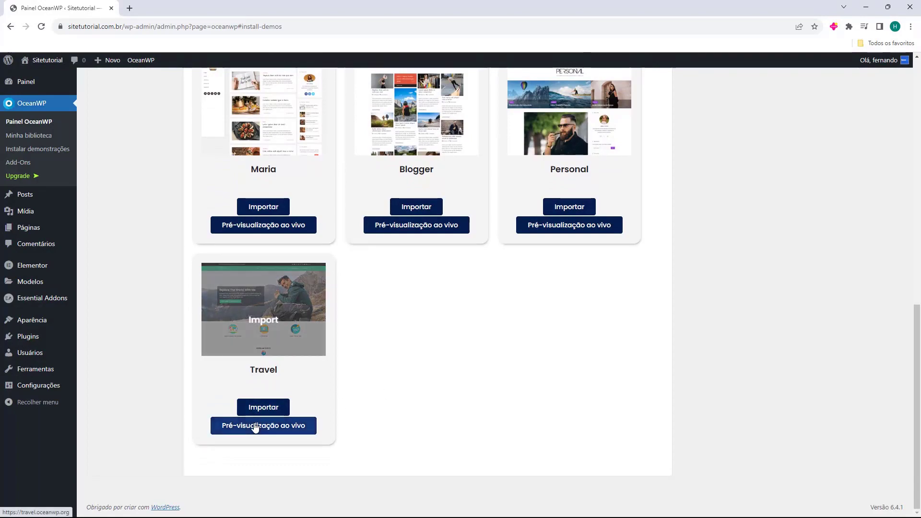
click(254, 426)
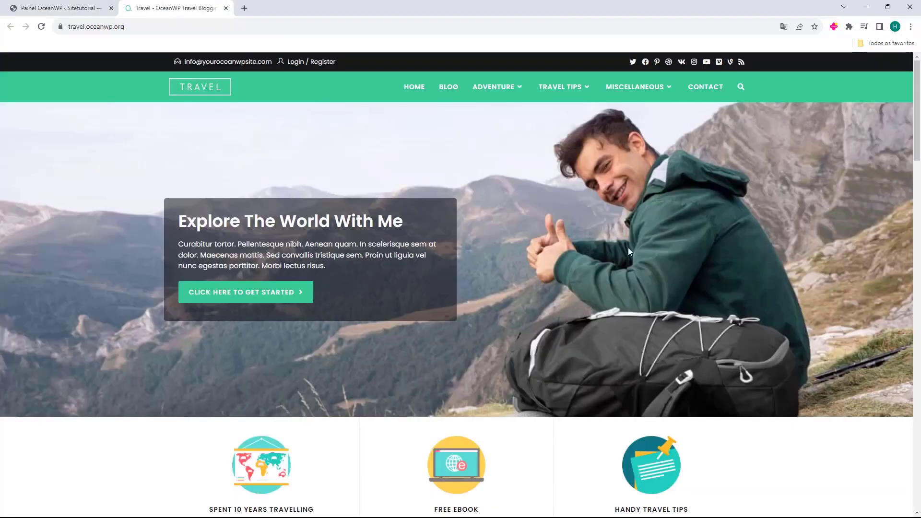
scroll(318, 119, down, 10)
scroll(158, 203, up, 9)
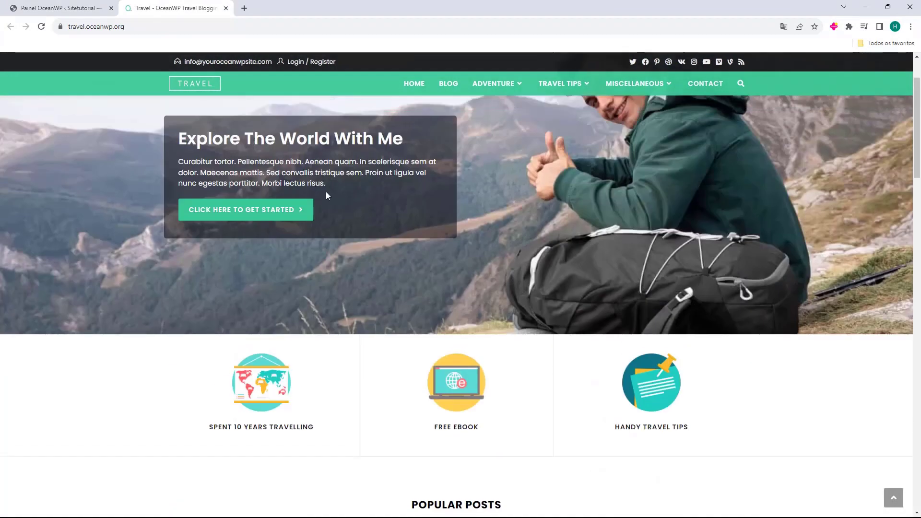
scroll(273, 143, up, 2)
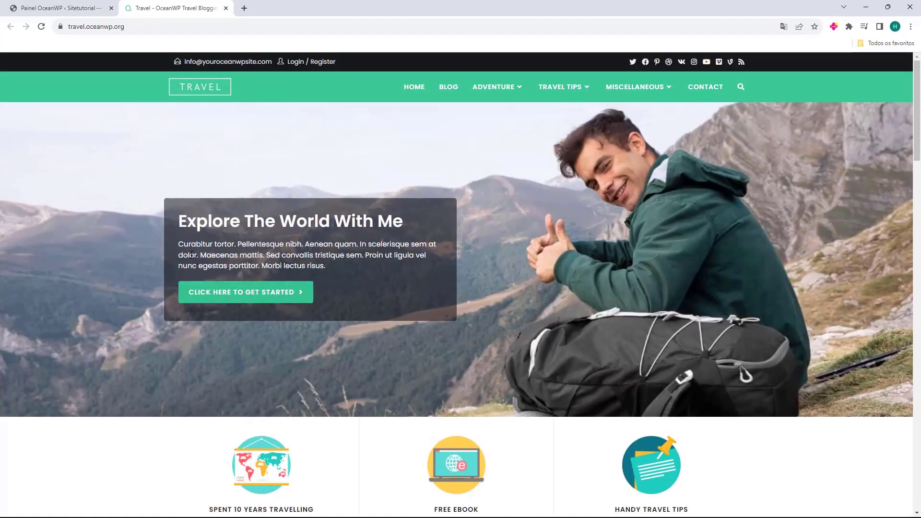
scroll(289, 232, down, 4)
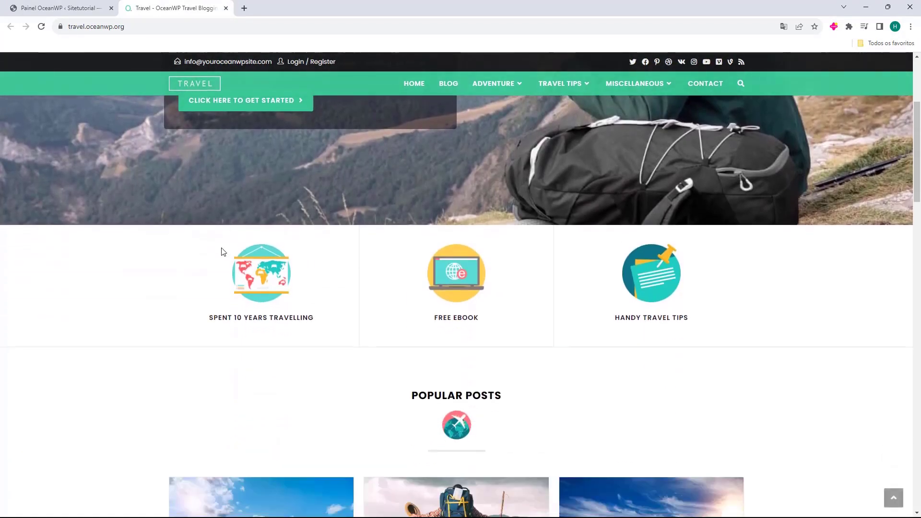
scroll(348, 254, down, 4)
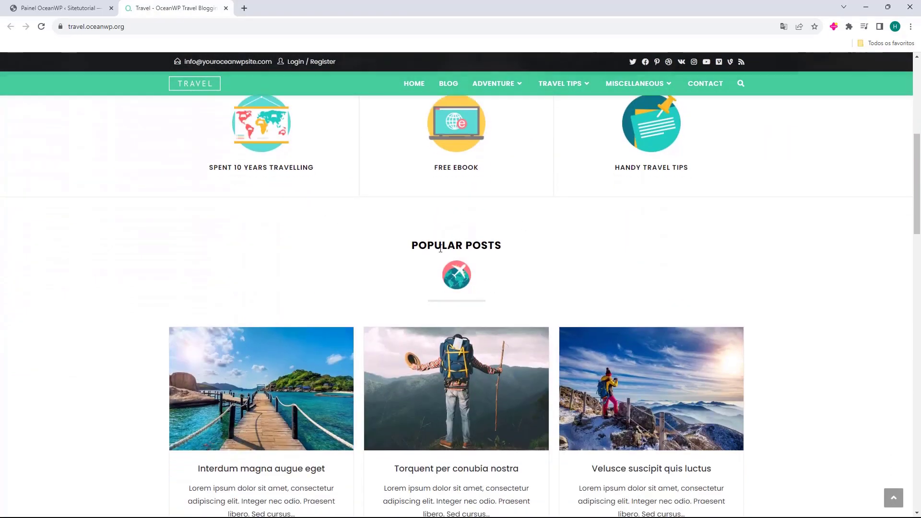
drag(404, 213, 499, 211)
scroll(432, 254, down, 7)
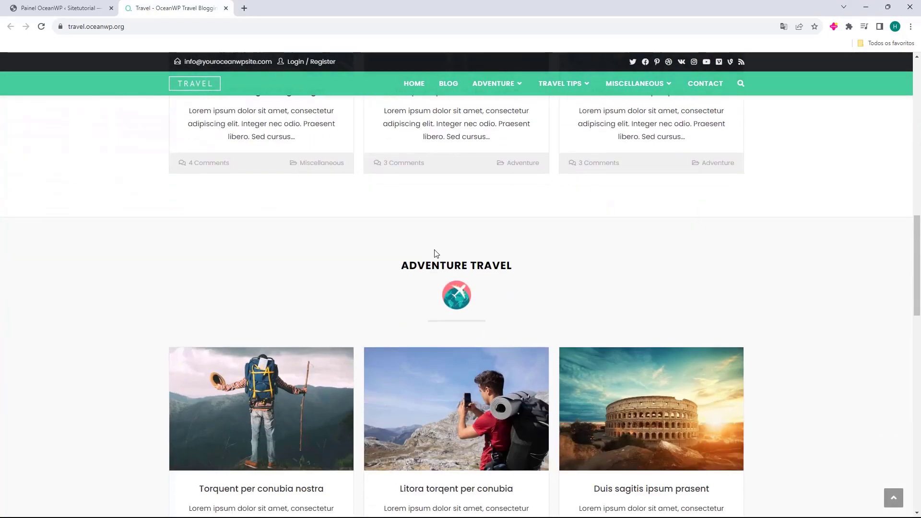
drag(401, 269, 511, 267)
scroll(437, 218, down, 9)
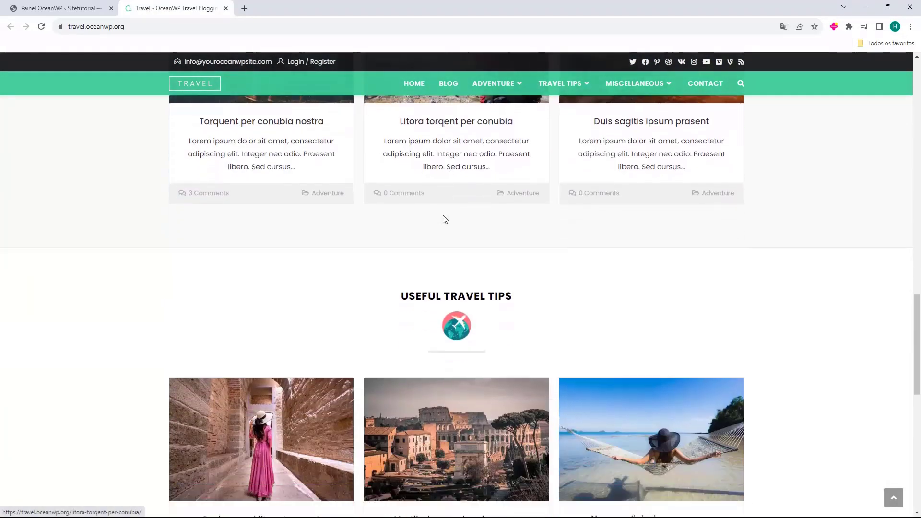
scroll(430, 217, down, 7)
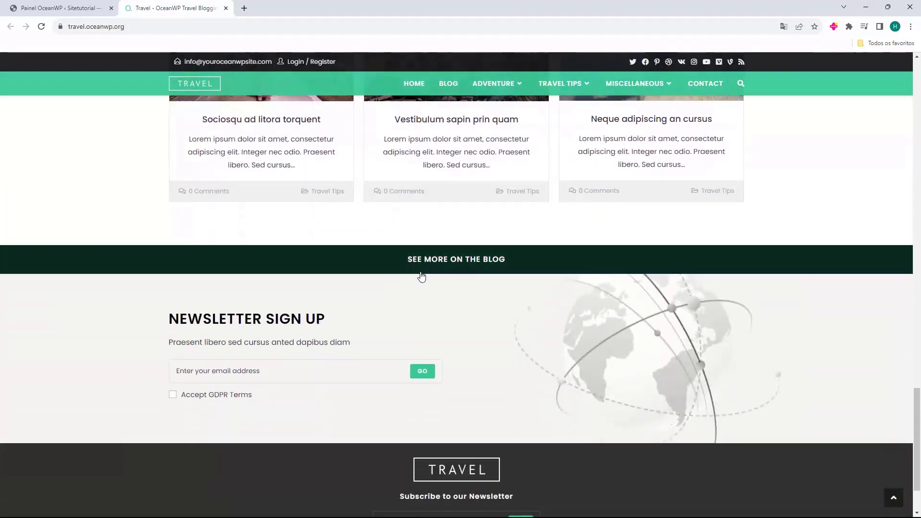
scroll(427, 283, up, 20)
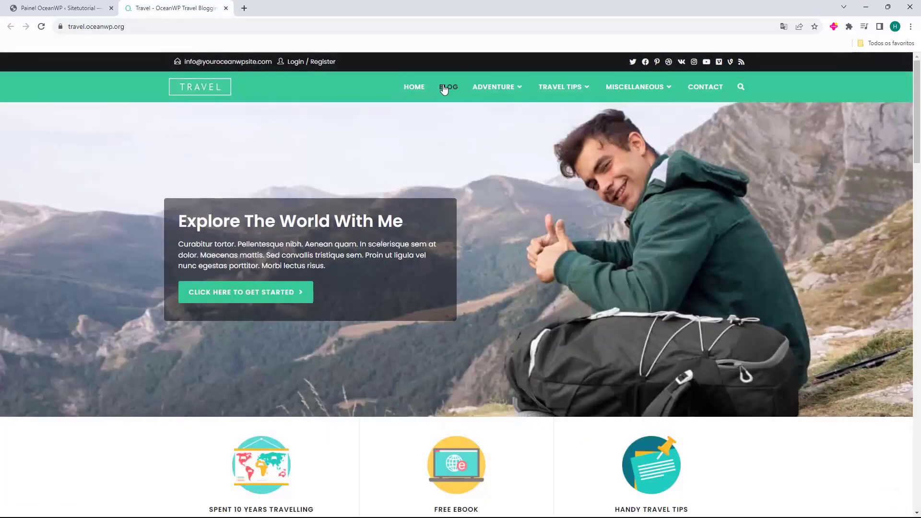
click(444, 87)
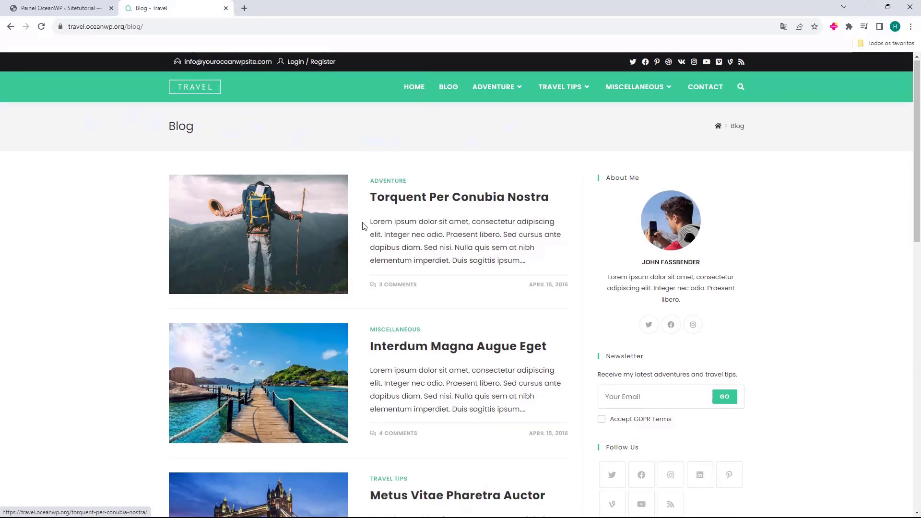
scroll(517, 329, down, 4)
scroll(518, 329, down, 6)
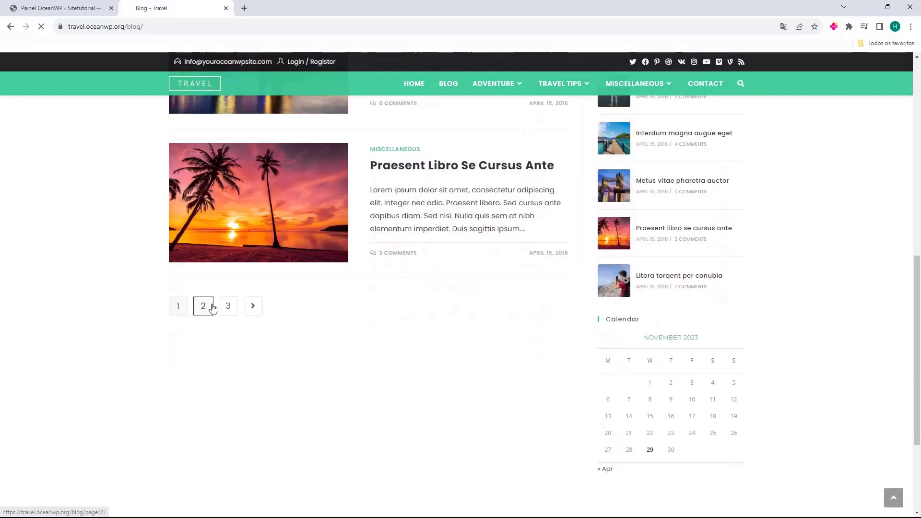
click(208, 307)
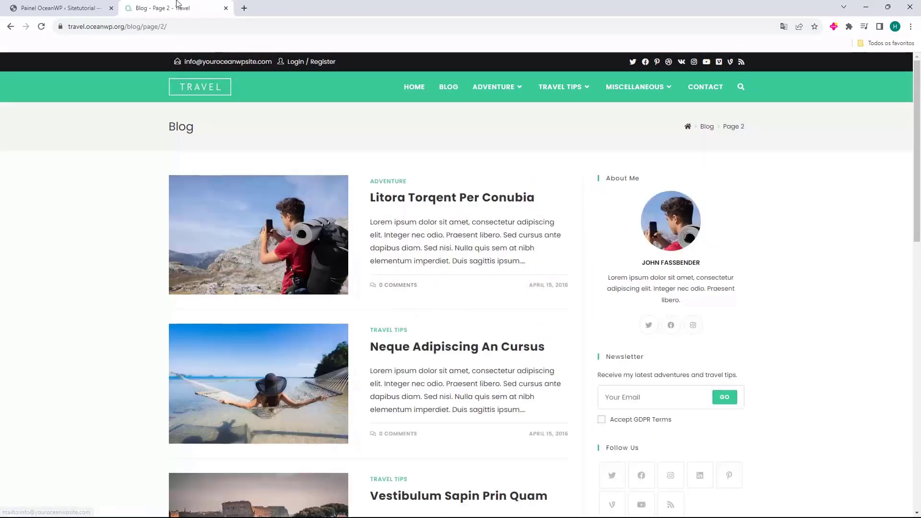
middle_click(178, 5)
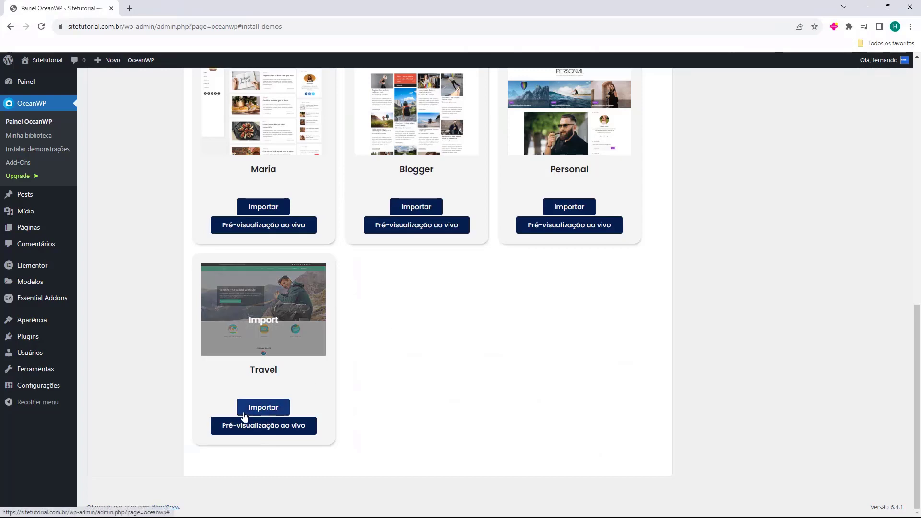
Start importing the Travel demo and install Ocean Custom Sidebar, Ocean Social Sharing and WPForms.
click(260, 410)
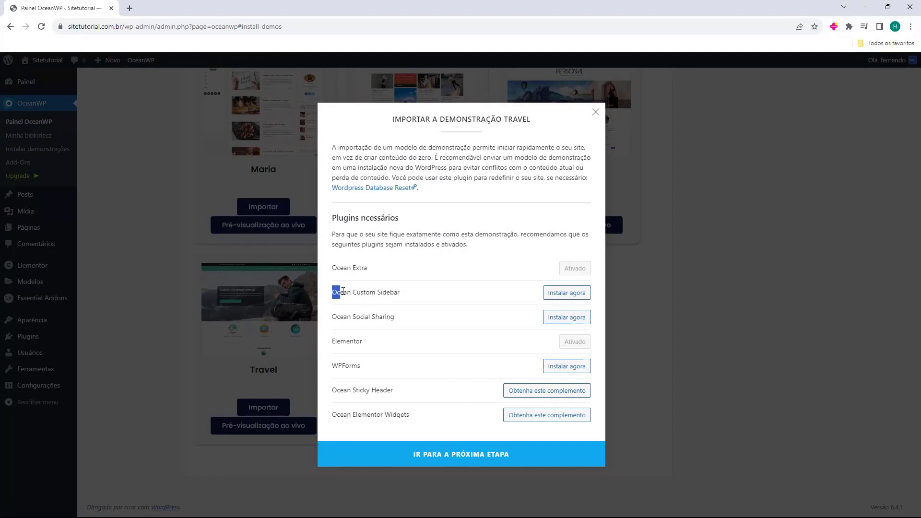
click(566, 295)
drag(328, 318, 542, 331)
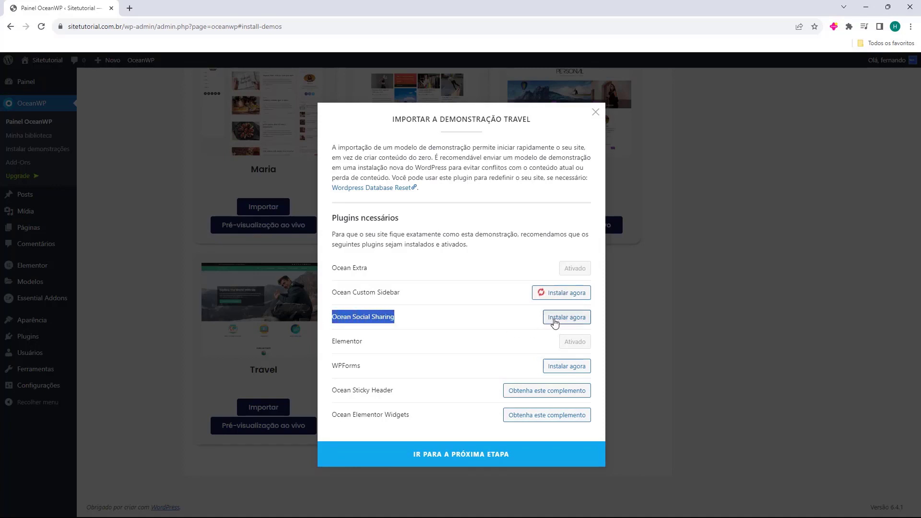
click(563, 319)
mouse_move(332, 368)
mouse_down()
mouse_move(354, 366)
mouse_move(340, 366)
mouse_up()
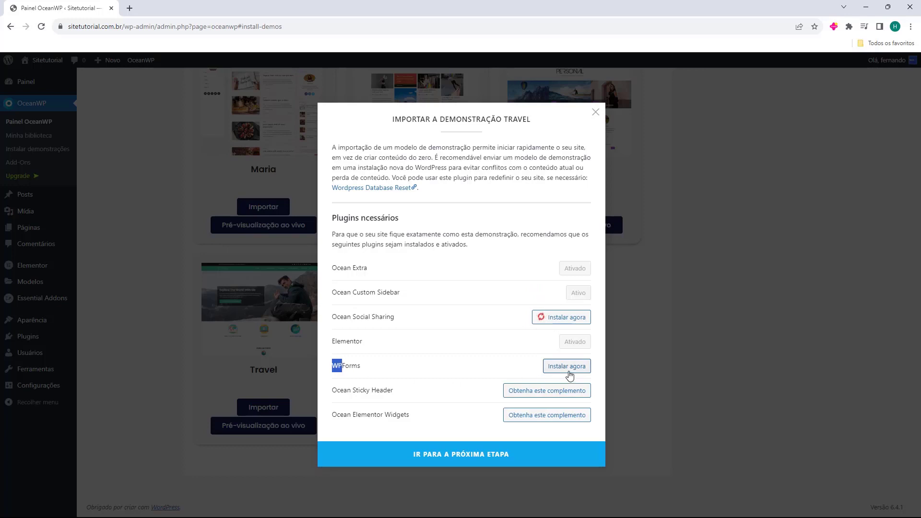
click(559, 366)
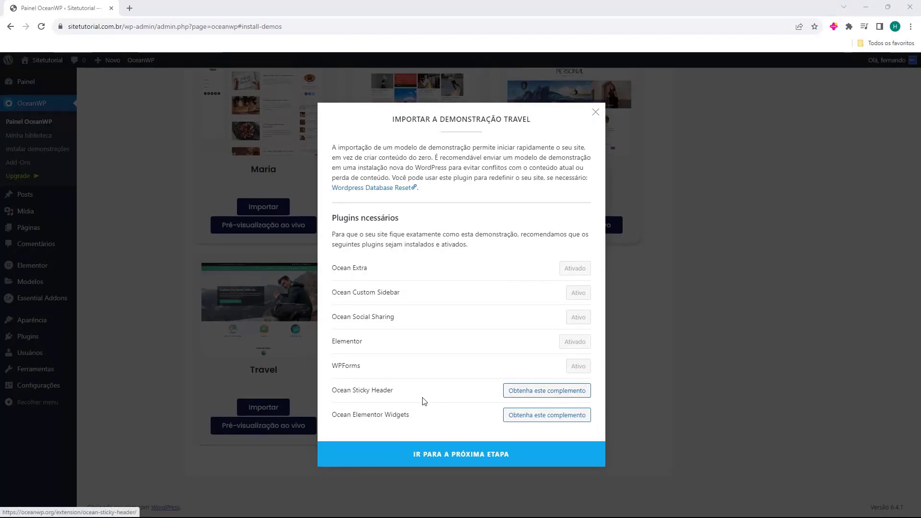
click(549, 392)
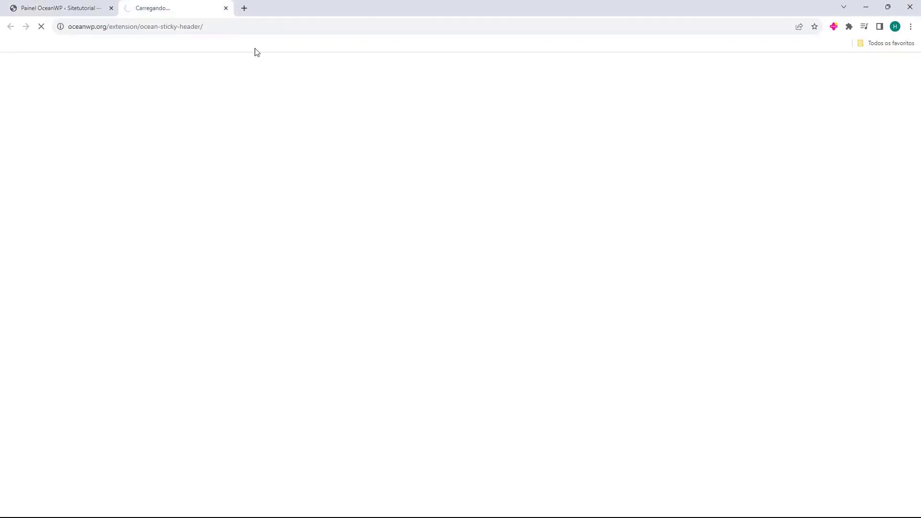
middle_click(177, 4)
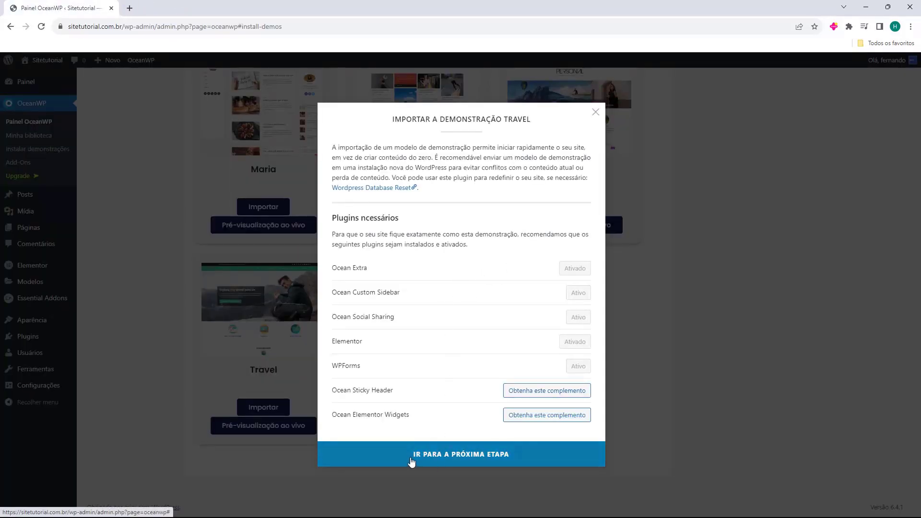
Import the Travel demo with its checked content and view the resulting site in a new tab.
click(474, 457)
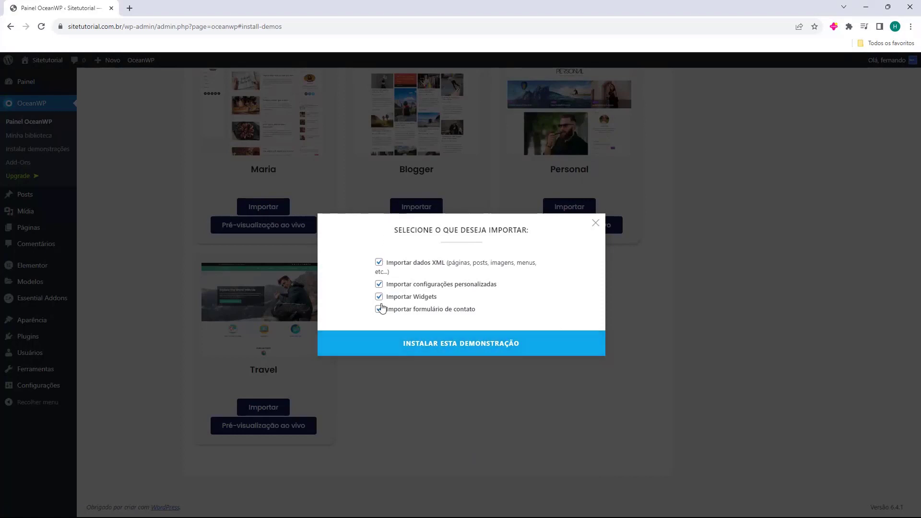
click(461, 347)
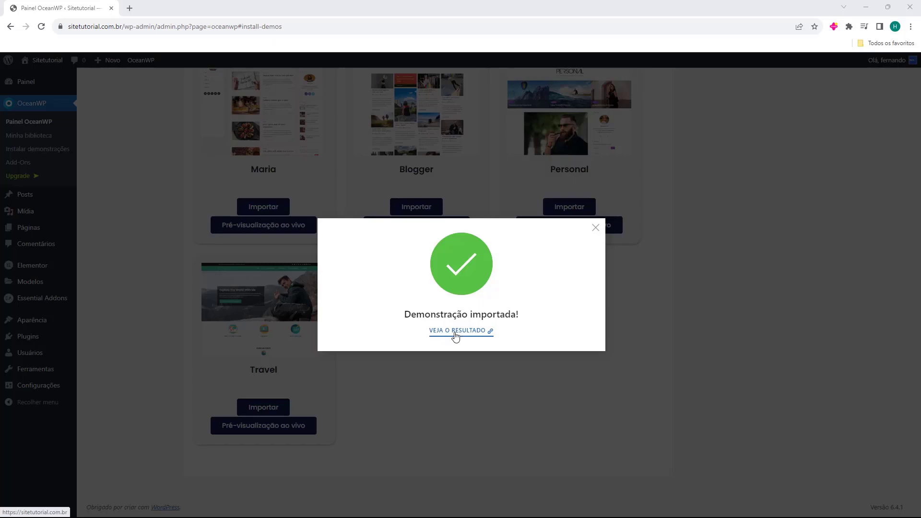
click(453, 332)
click(156, 4)
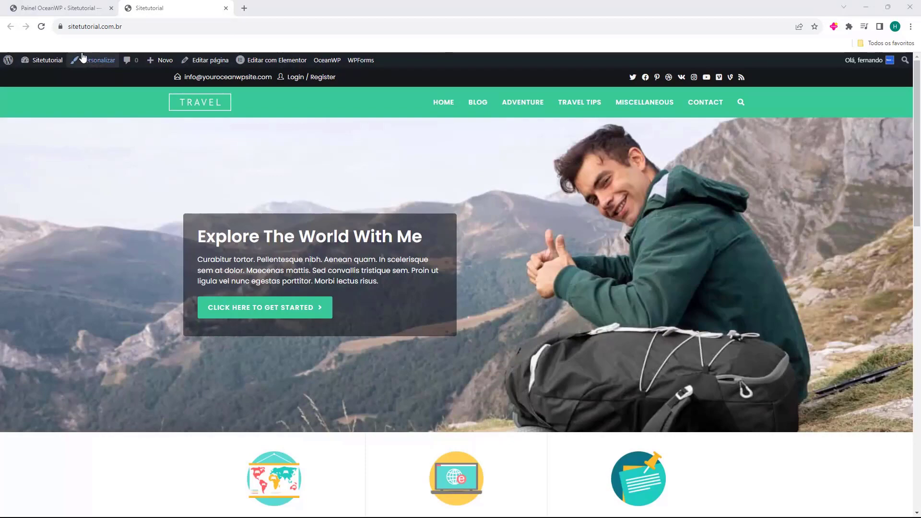
Scroll through the imported Travel demo's home page.
click(71, 26)
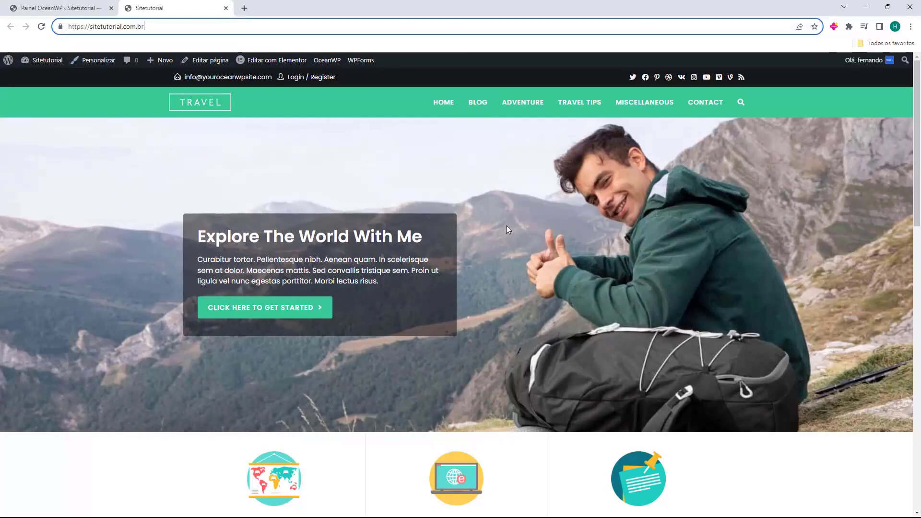
scroll(527, 263, down, 12)
scroll(382, 330, down, 5)
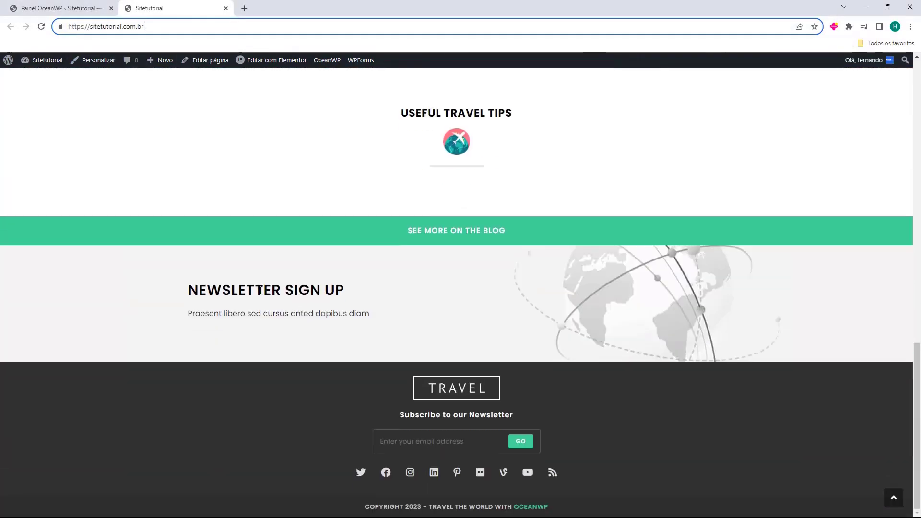
scroll(512, 370, up, 5)
scroll(512, 369, up, 12)
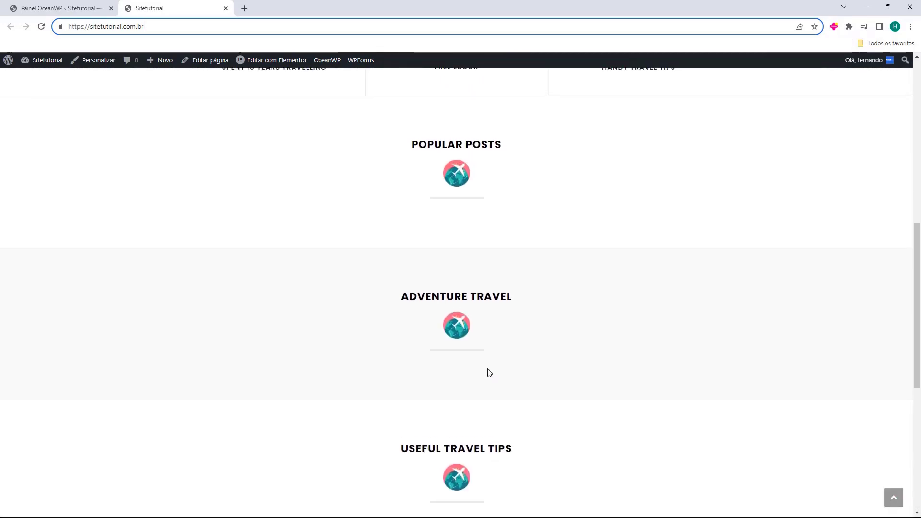
scroll(464, 373, down, 10)
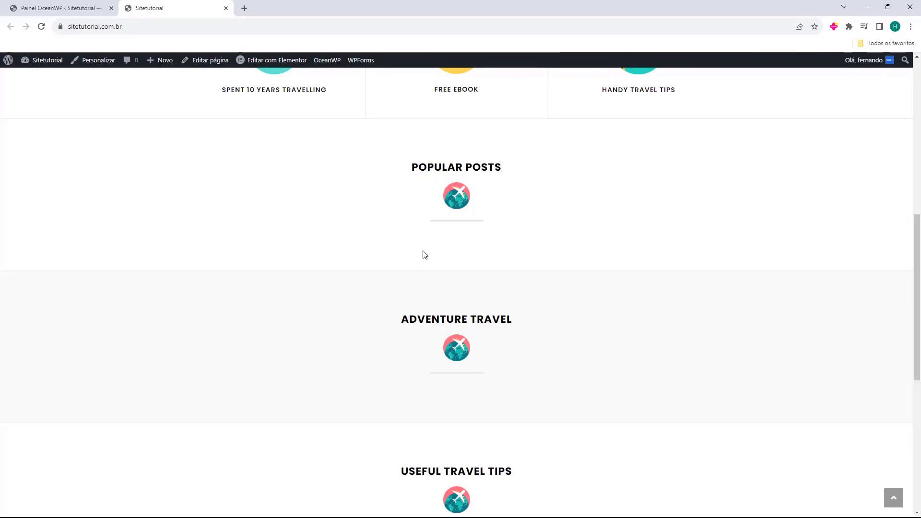
scroll(423, 254, up, 3)
scroll(422, 253, down, 10)
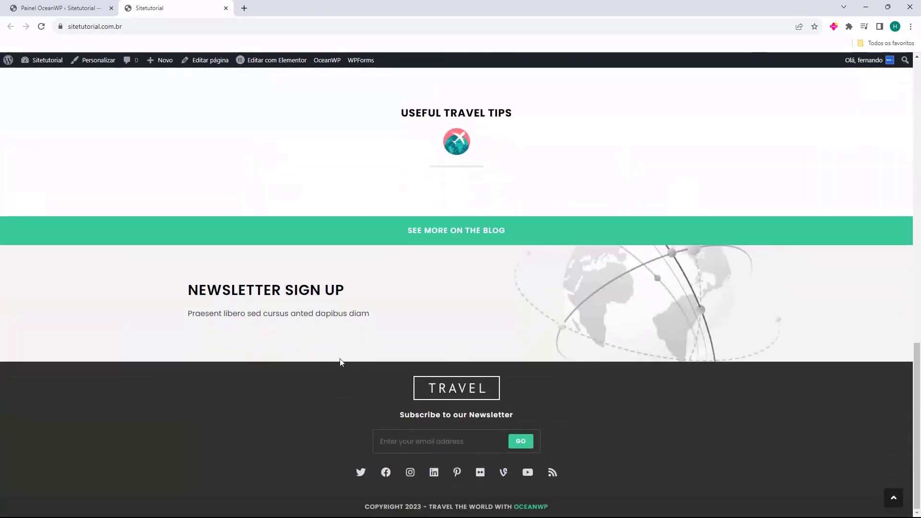
scroll(668, 376, up, 15)
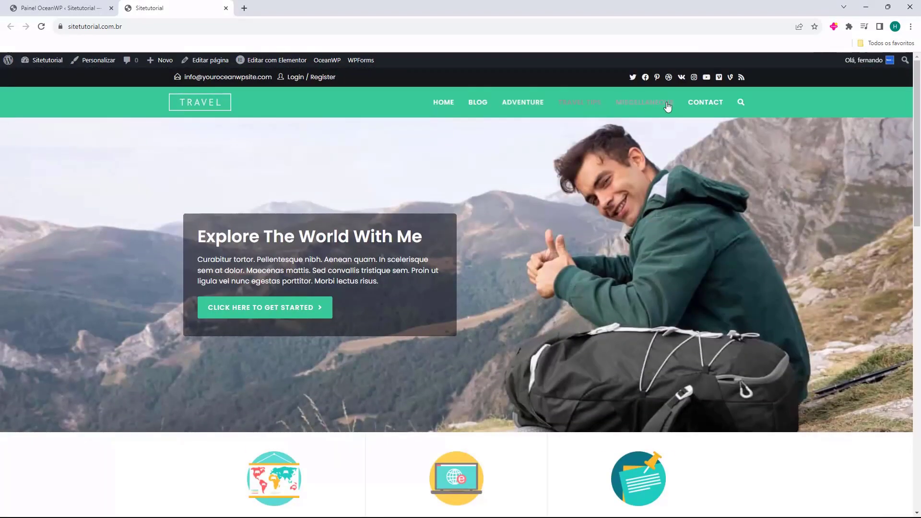
Browse the Blog page, its pages 2 and 3, and the post 'Duis Sagitis Ipsum Prasent'.
click(483, 107)
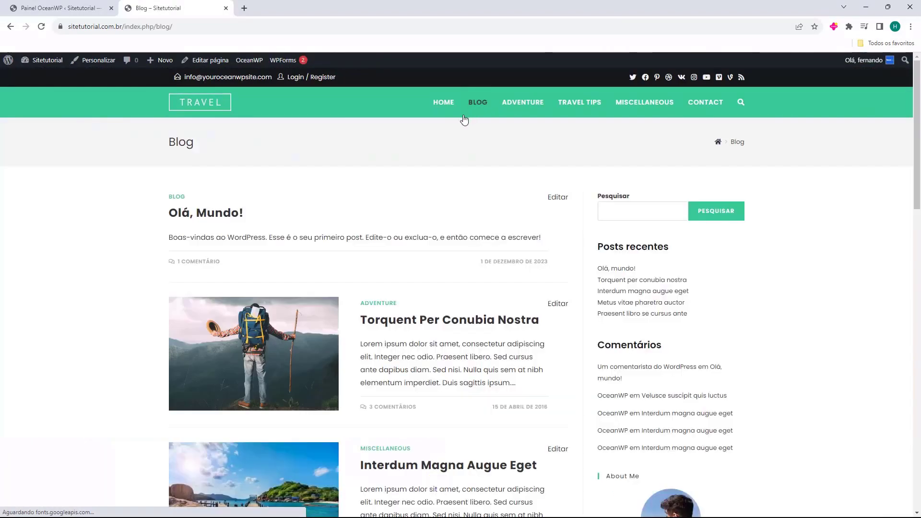
scroll(290, 232, down, 6)
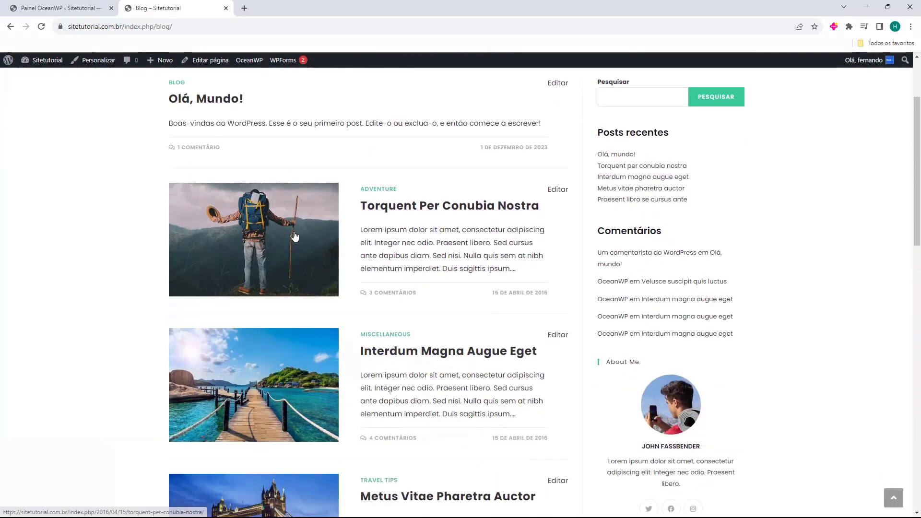
scroll(307, 230, down, 5)
scroll(323, 263, up, 3)
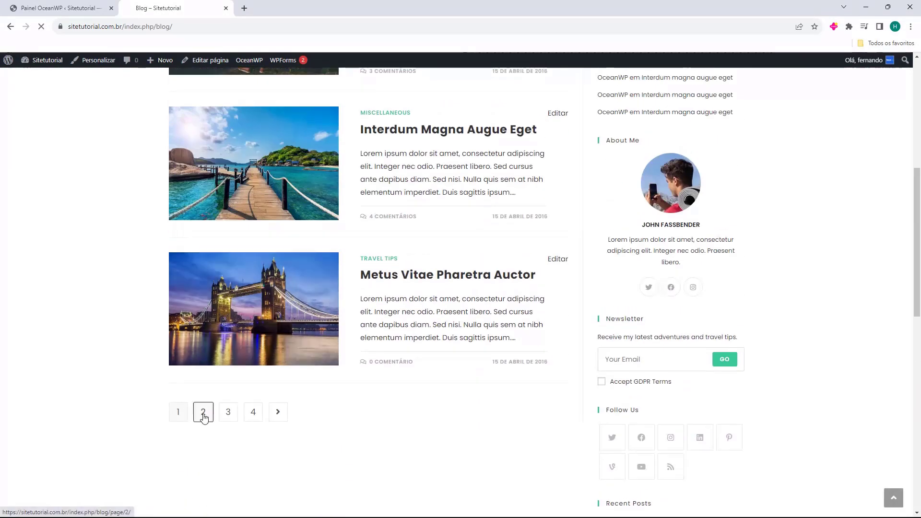
click(201, 353)
scroll(281, 237, down, 10)
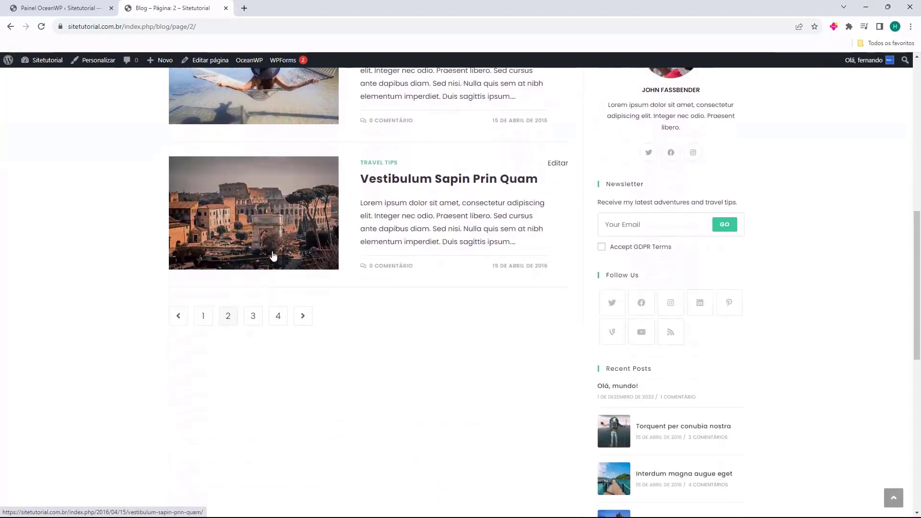
click(252, 307)
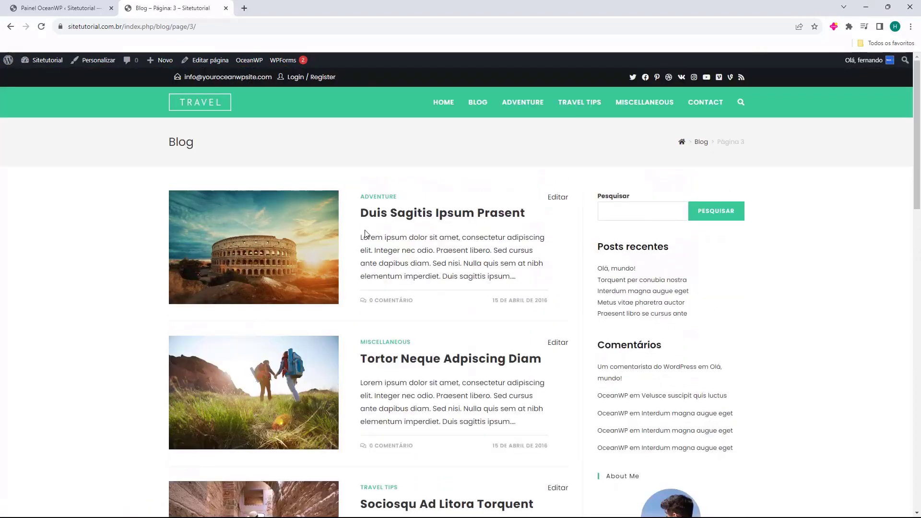
click(381, 223)
scroll(315, 239, down, 1)
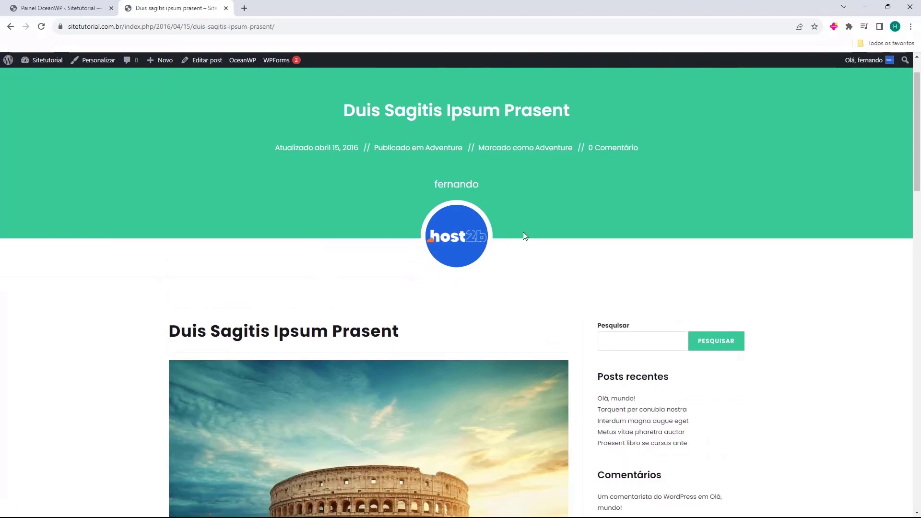
scroll(527, 168, down, 15)
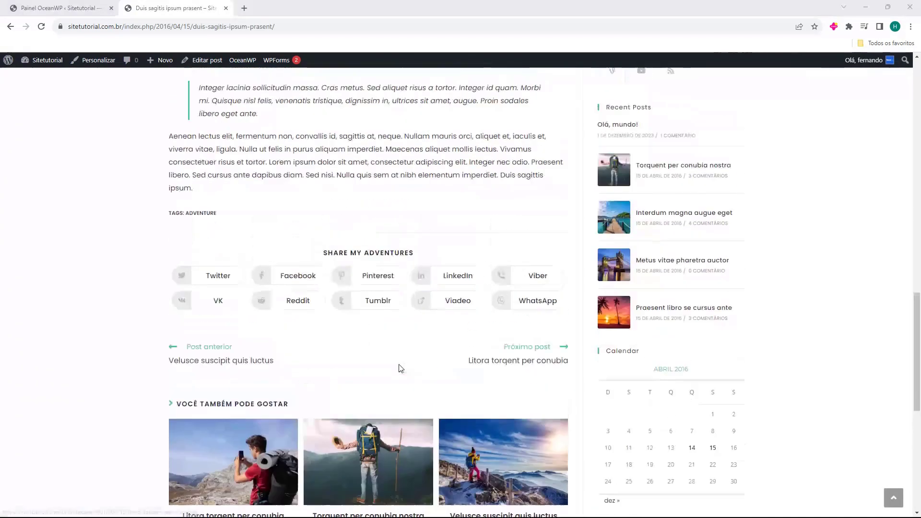
scroll(400, 369, up, 15)
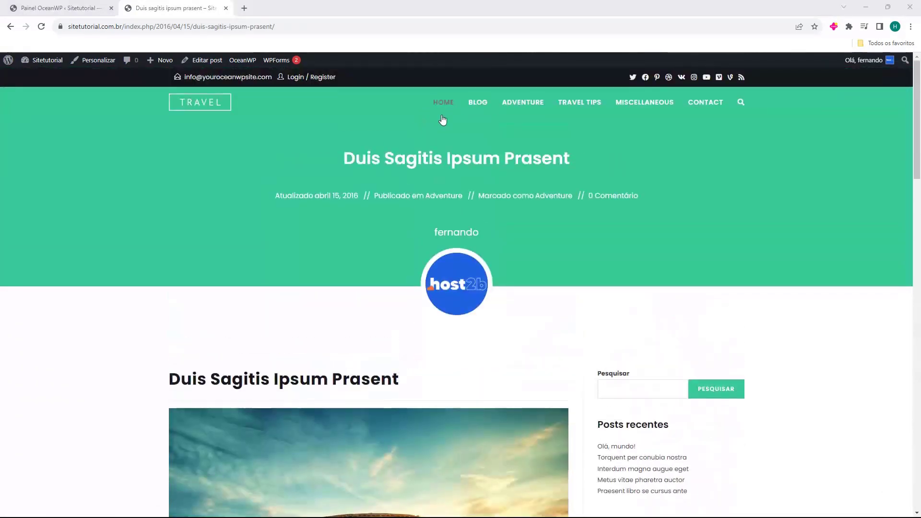
Switch between the Home and Blog pages a few more times, then close the site tab.
click(443, 118)
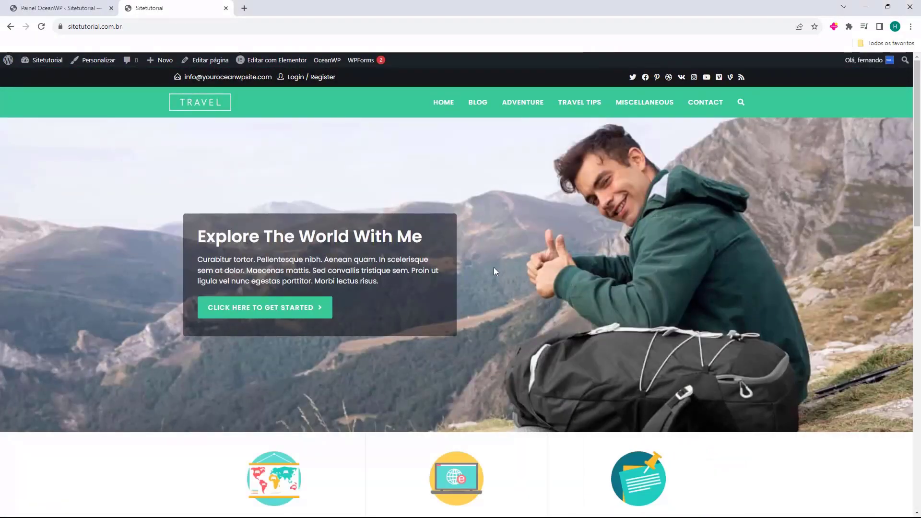
scroll(494, 278, down, 20)
scroll(473, 318, up, 8)
scroll(462, 322, up, 10)
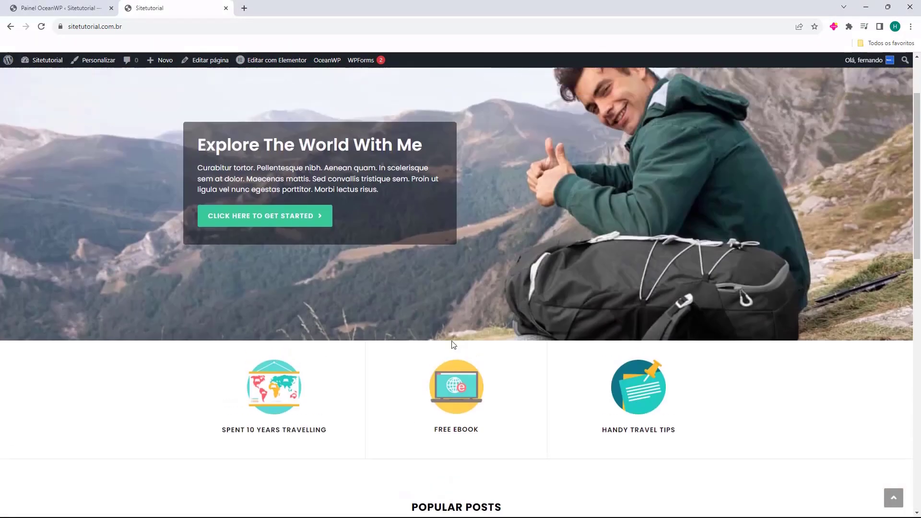
click(478, 101)
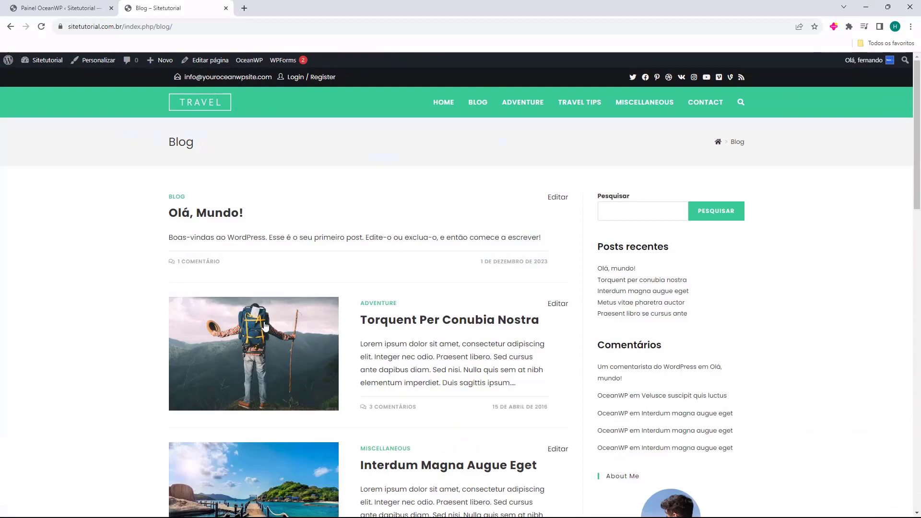
scroll(550, 254, down, 3)
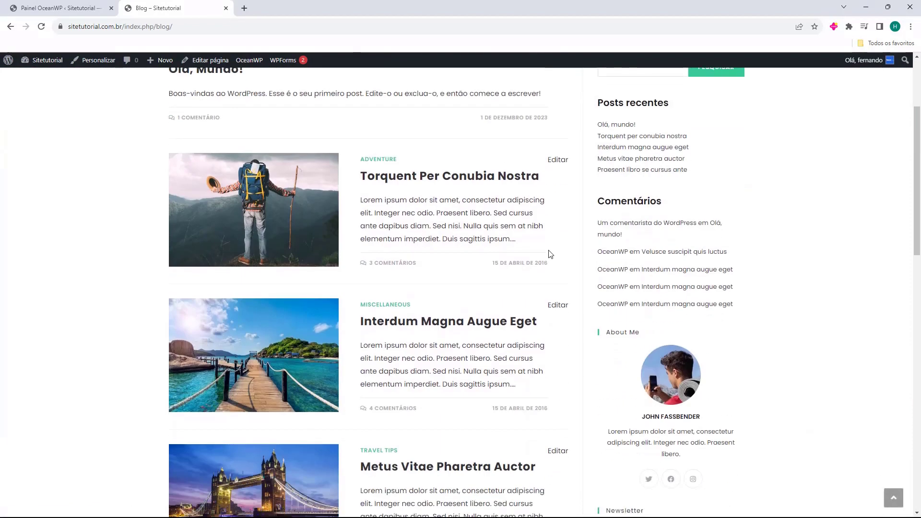
scroll(550, 254, up, 3)
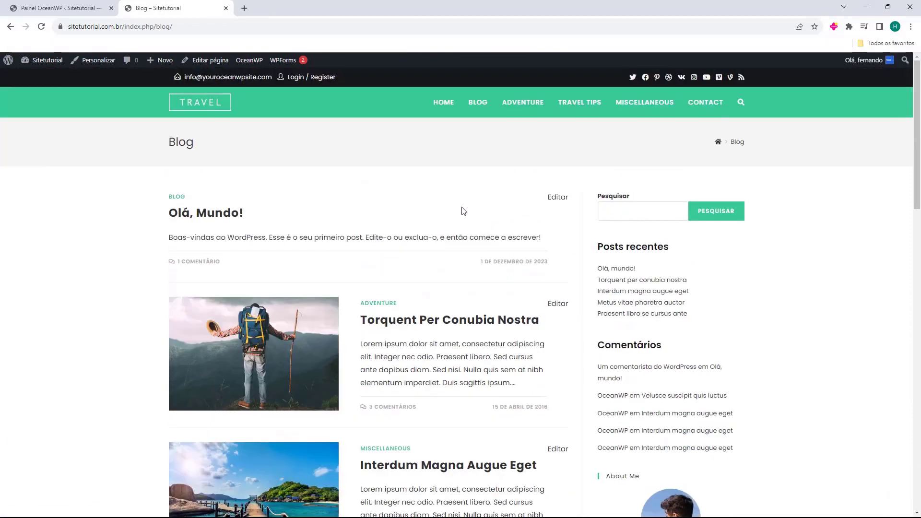
click(434, 111)
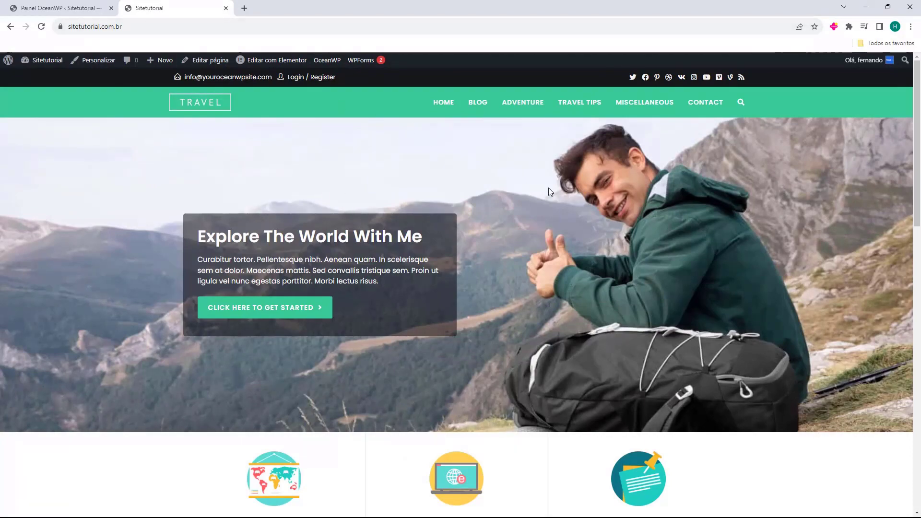
scroll(548, 240, down, 15)
scroll(418, 328, up, 15)
click(478, 102)
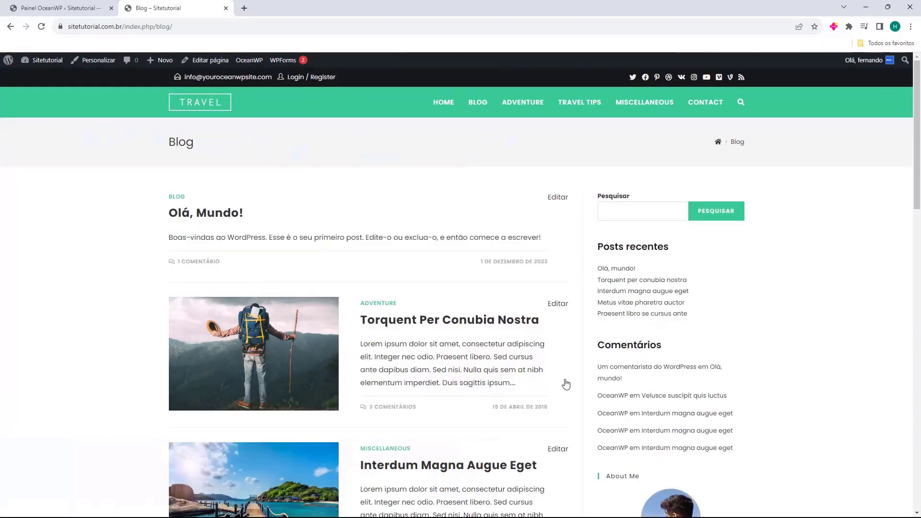
key(ctrl+w)
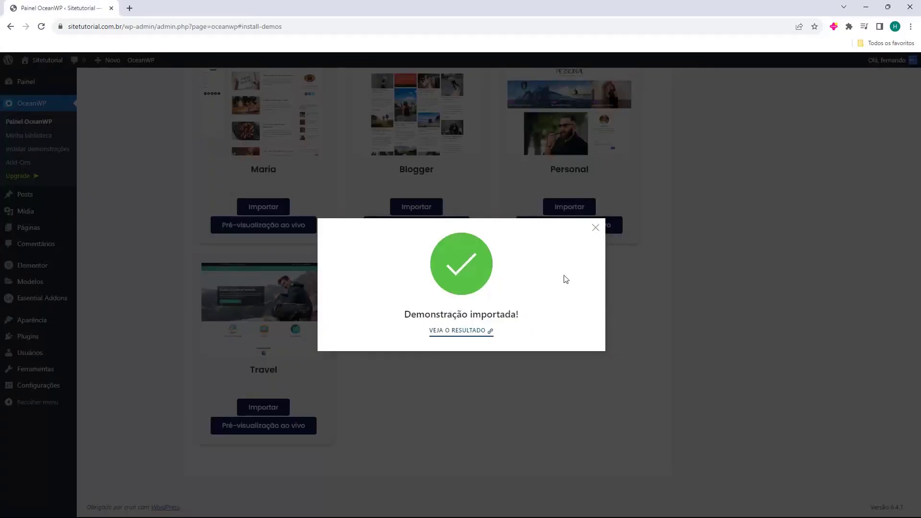
Dismiss the import confirmation and choose Personalizar for OceanWP under Aparência > Temas.
click(594, 228)
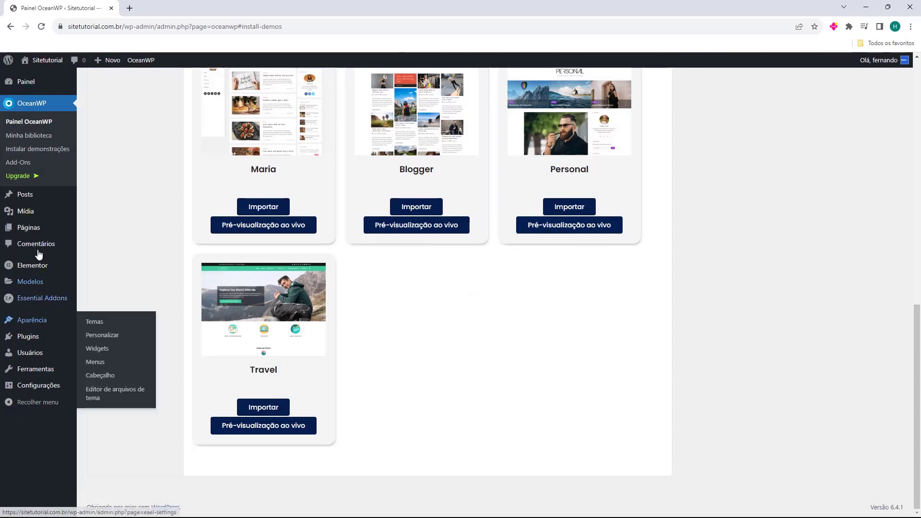
click(38, 327)
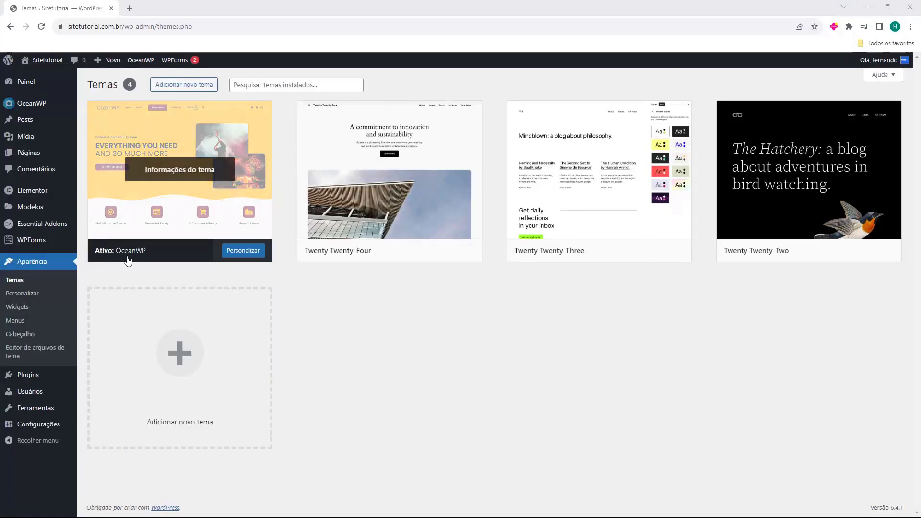
click(241, 250)
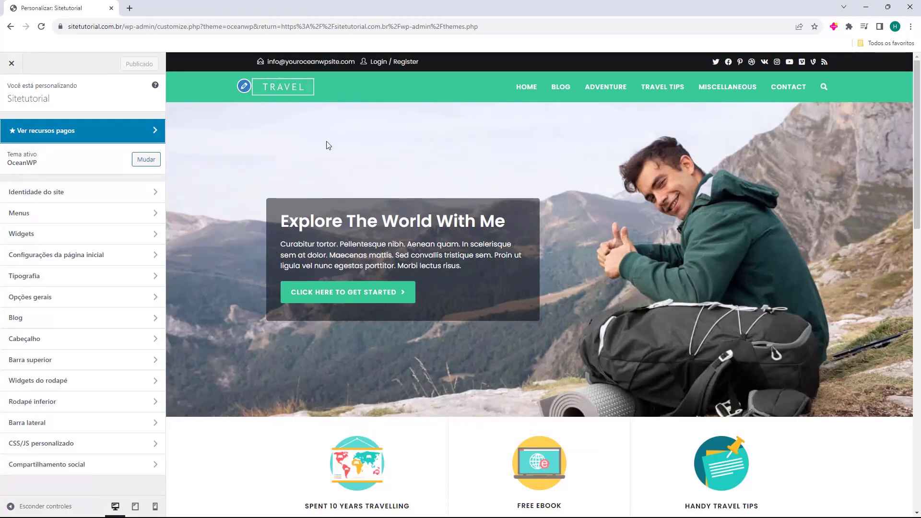
scroll(563, 172, down, 5)
drag(600, 221, 484, 356)
scroll(484, 356, up, 5)
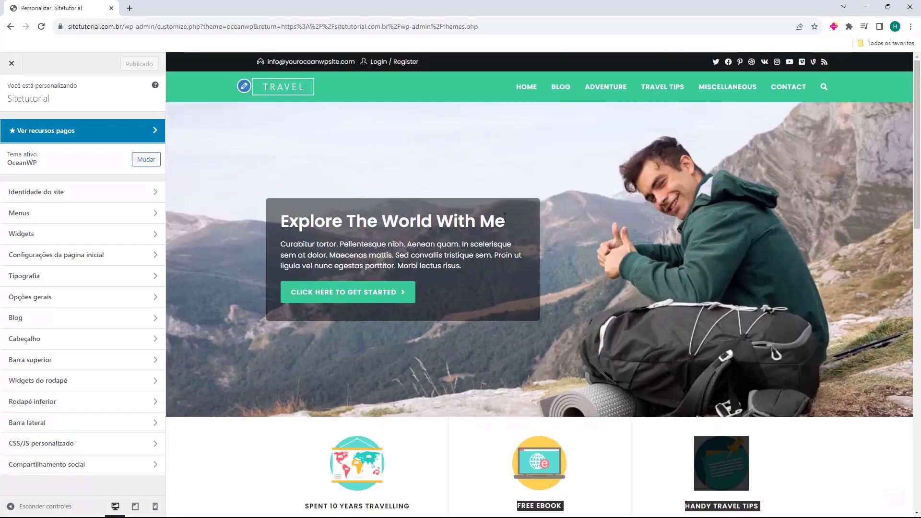
click(511, 162)
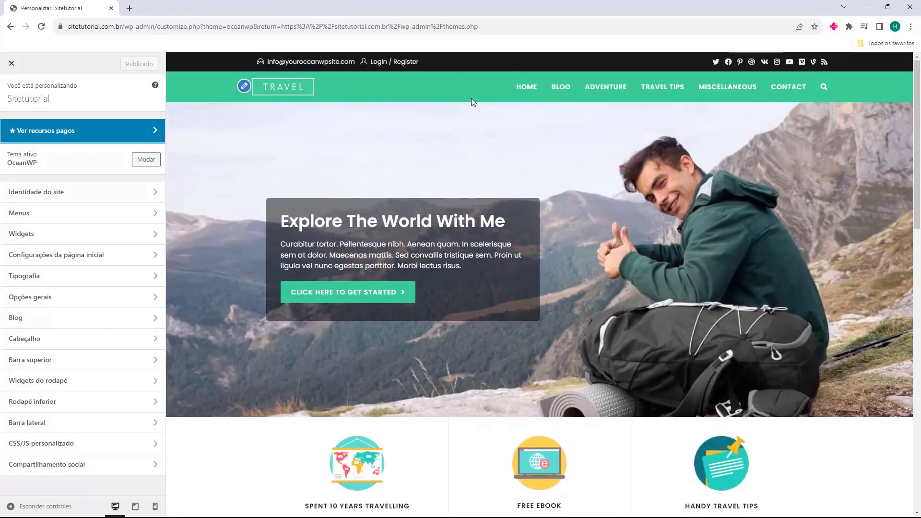
scroll(499, 203, down, 15)
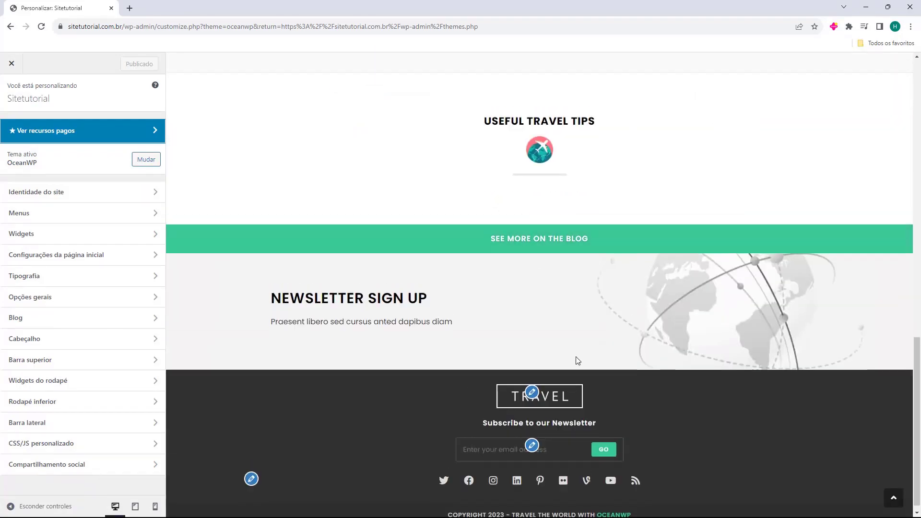
scroll(576, 360, up, 12)
scroll(353, 326, up, 3)
scroll(594, 403, down, 1)
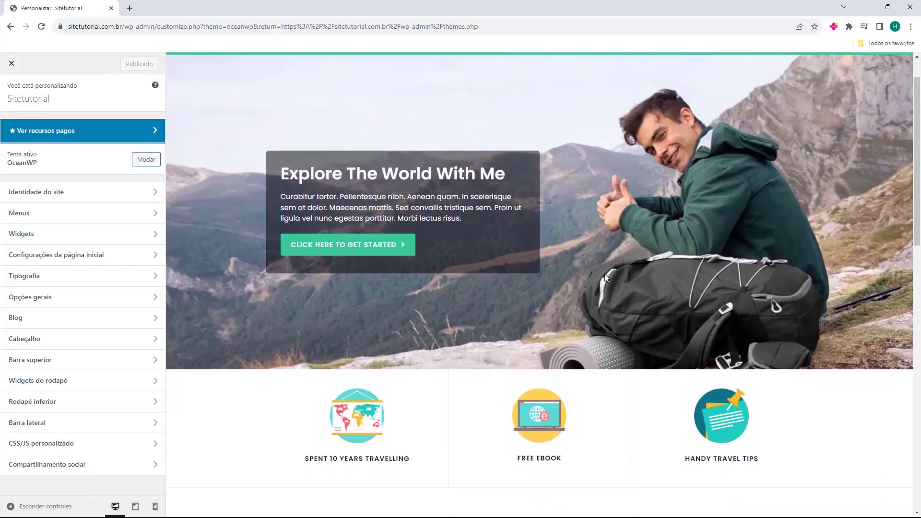
scroll(605, 273, up, 1)
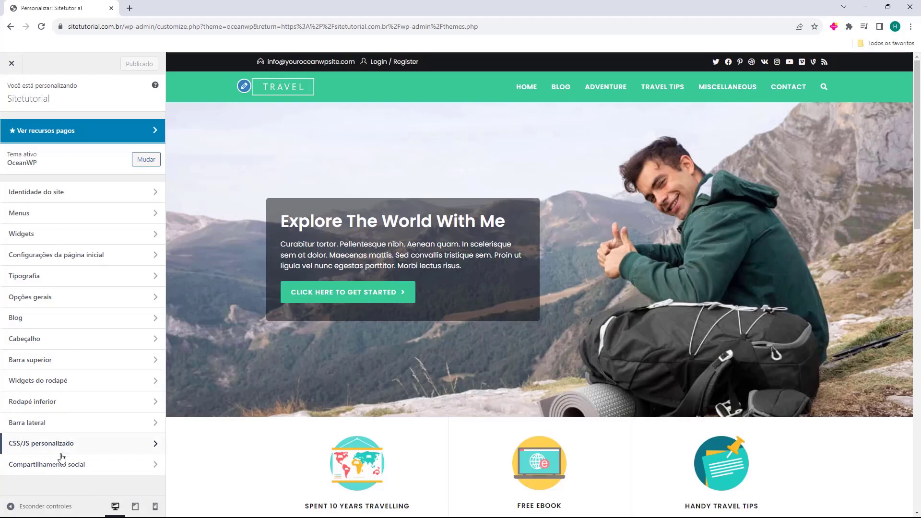
Review the site title in Identidade do site, then open Menus to show the Main Menu.
click(123, 199)
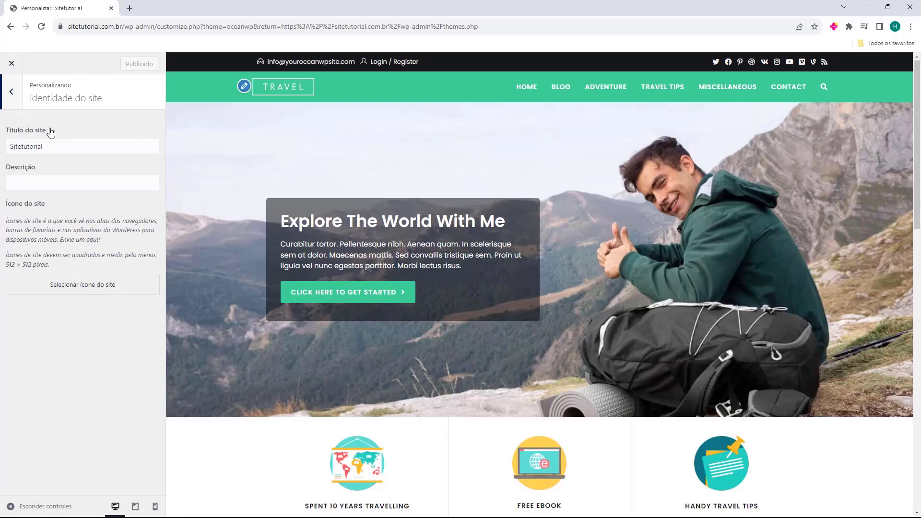
double_click(10, 145)
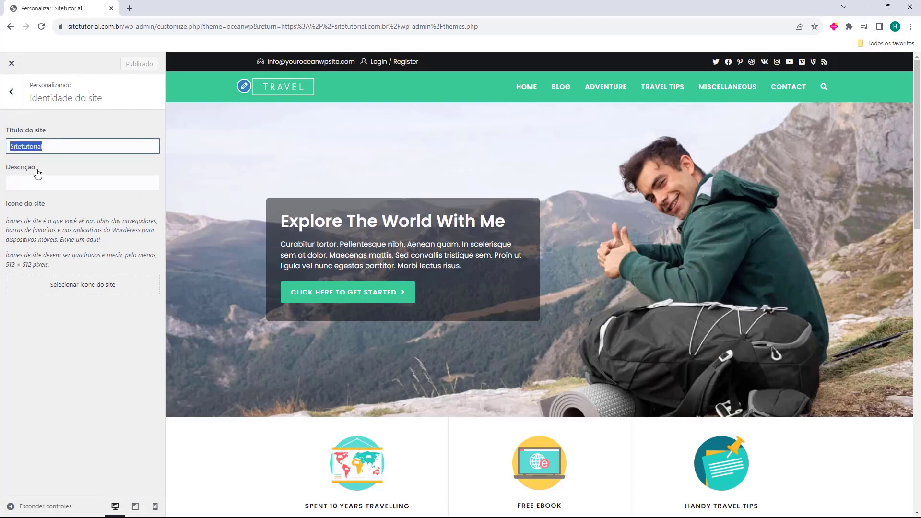
mouse_move(28, 204)
mouse_down()
mouse_move(15, 207)
mouse_move(31, 205)
mouse_up()
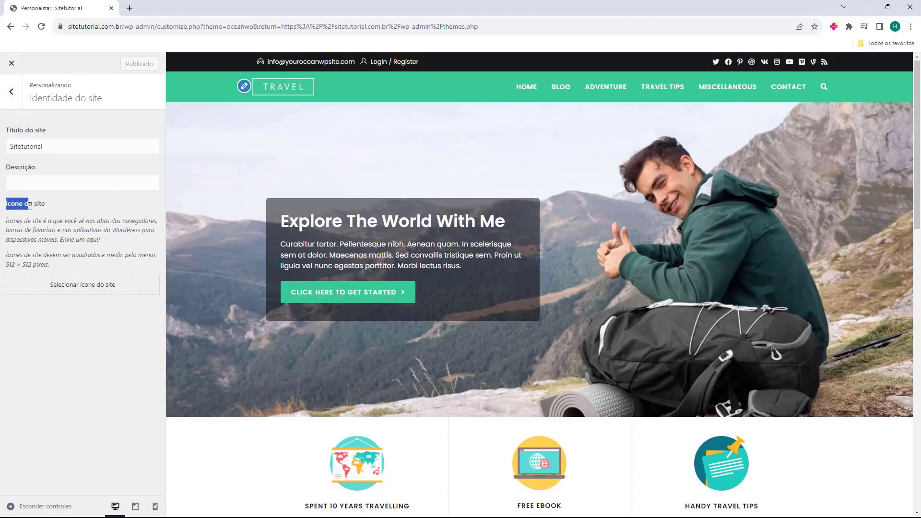
click(6, 228)
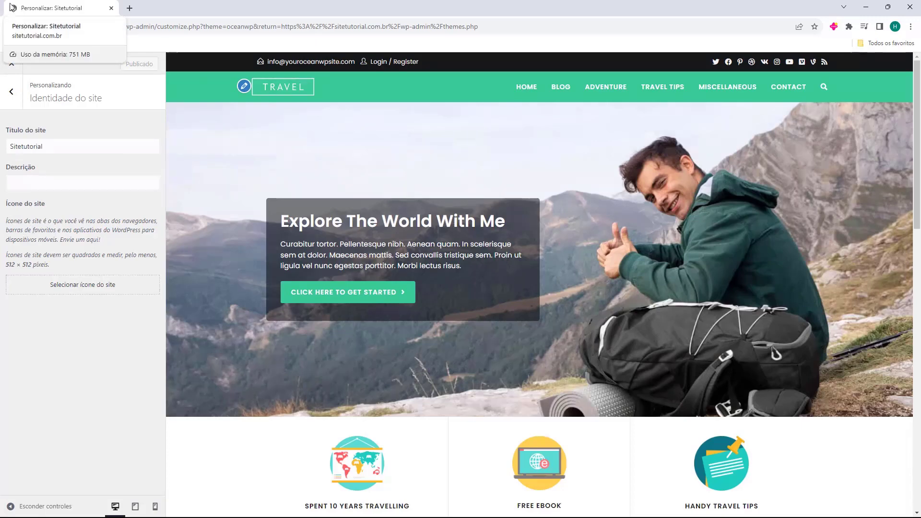
click(14, 90)
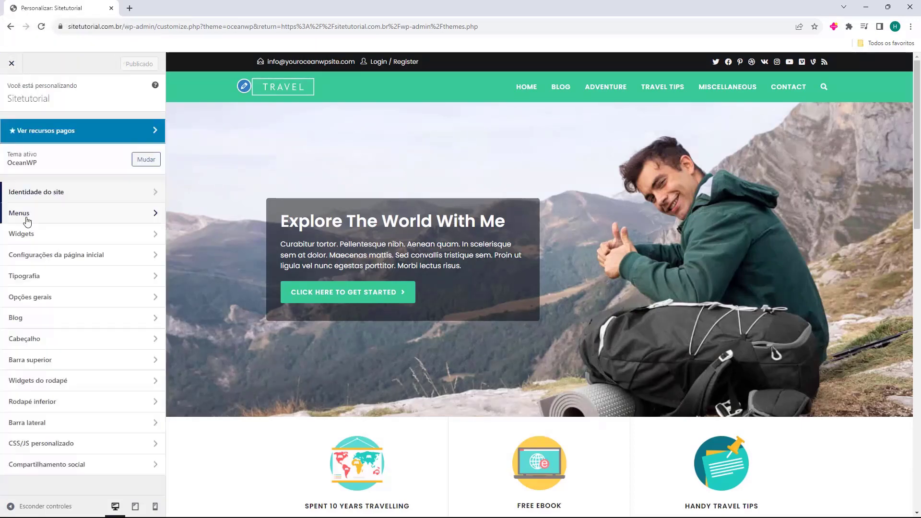
click(24, 215)
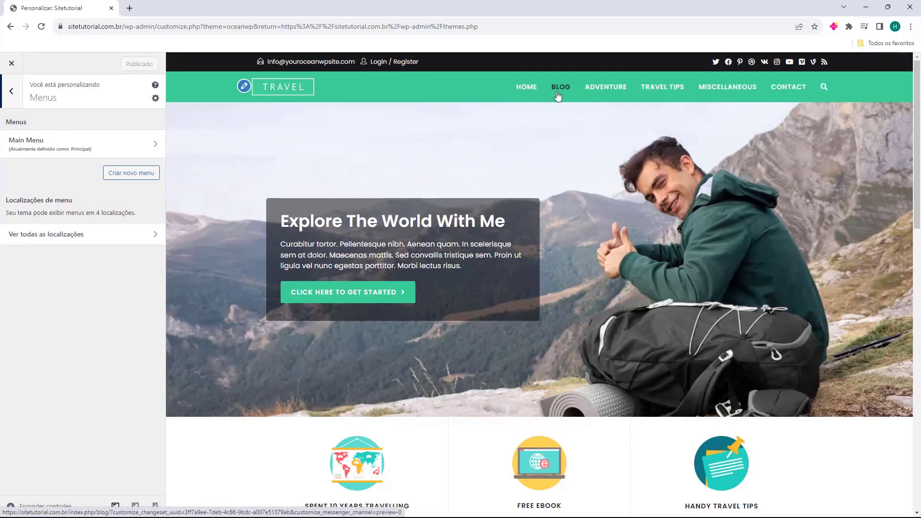
Review the Rodapé 1 and Barra lateral padrão widget areas while previewing the Blog and home pages.
click(12, 92)
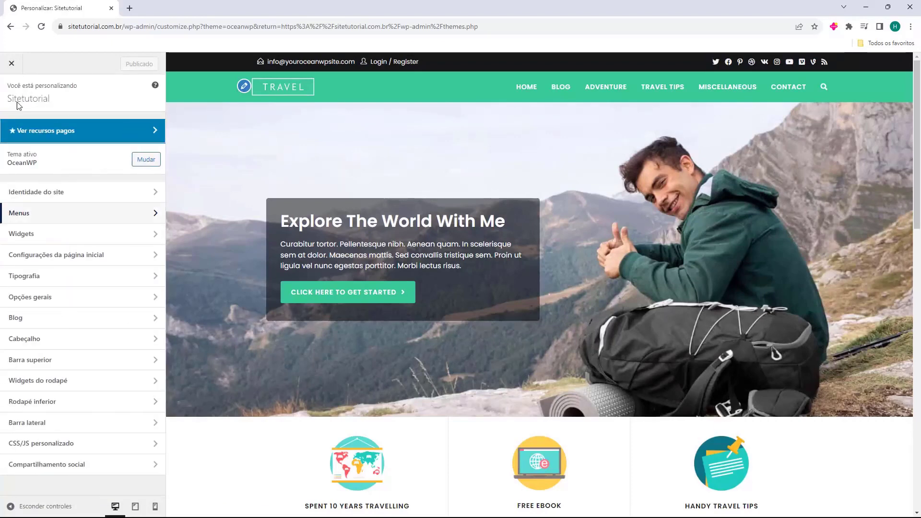
click(62, 243)
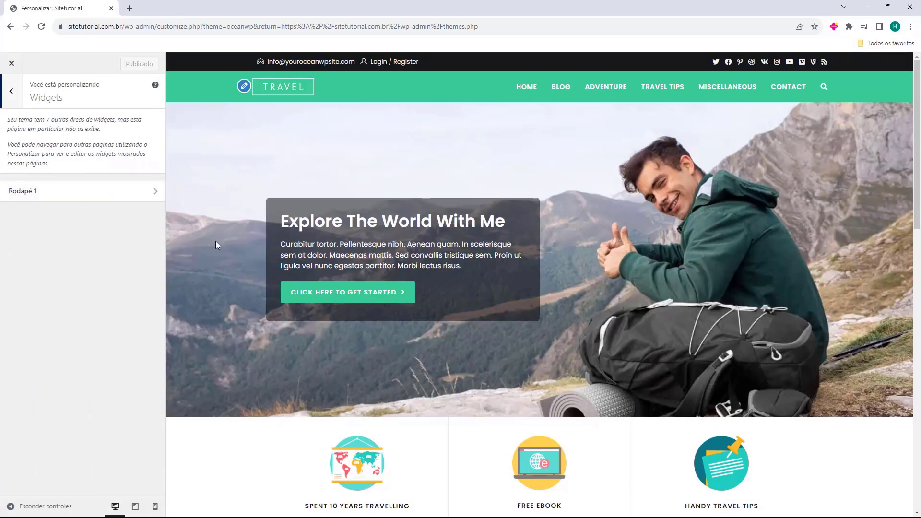
scroll(471, 297, down, 20)
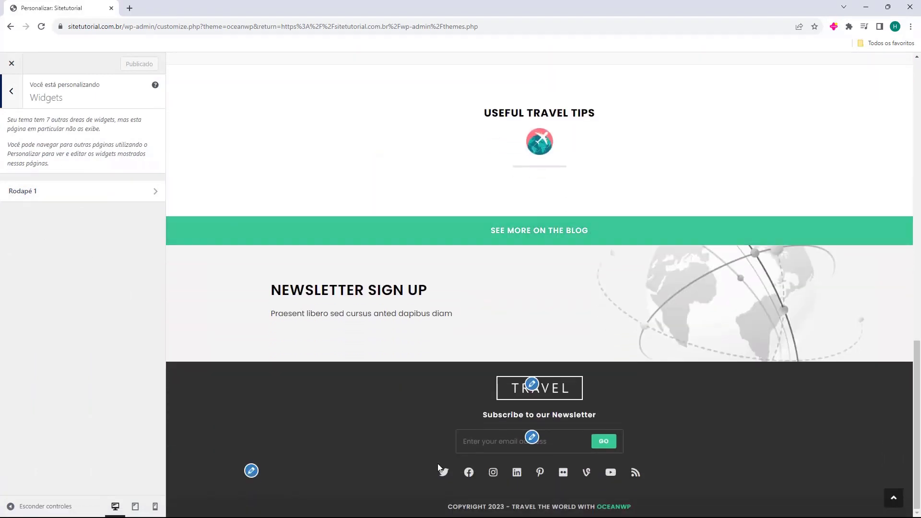
scroll(389, 345, up, 20)
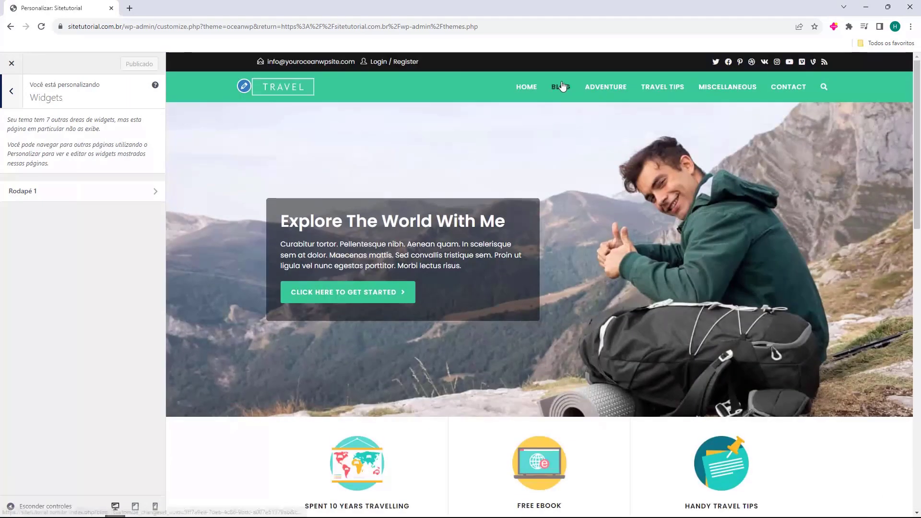
click(559, 87)
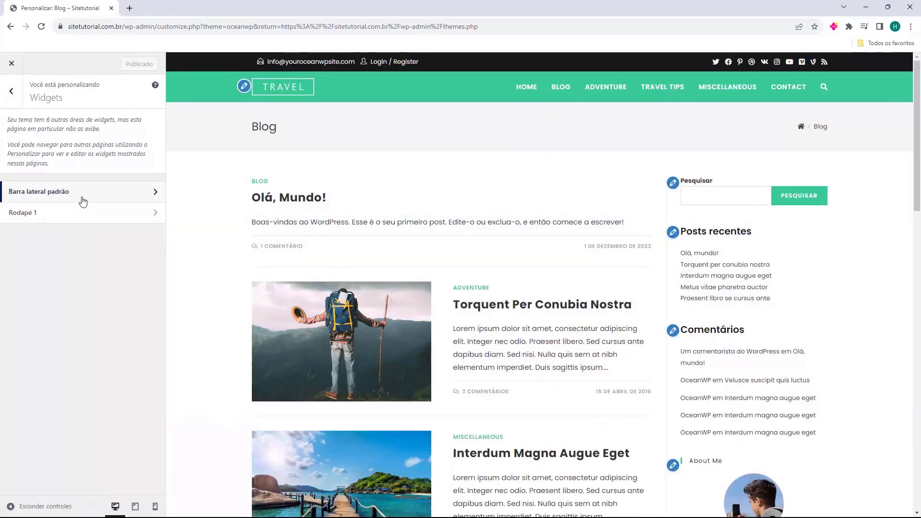
scroll(767, 278, down, 5)
scroll(527, 249, up, 5)
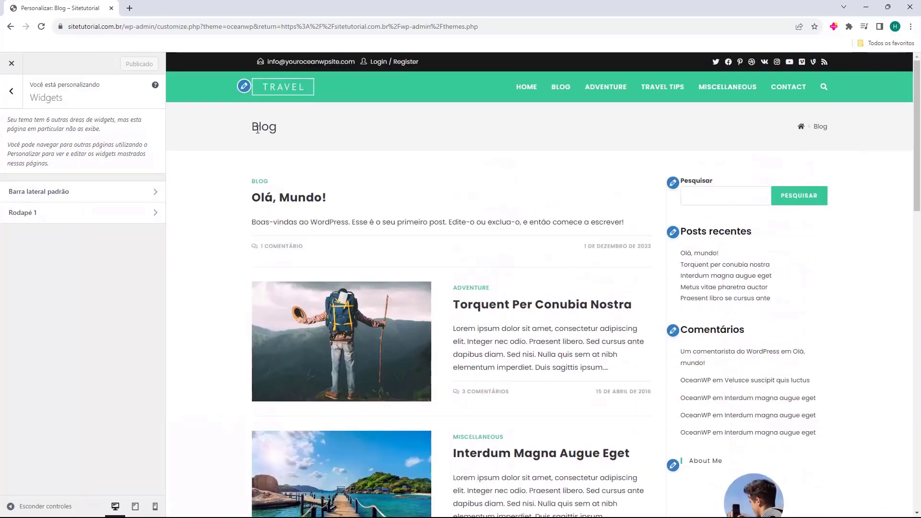
click(281, 98)
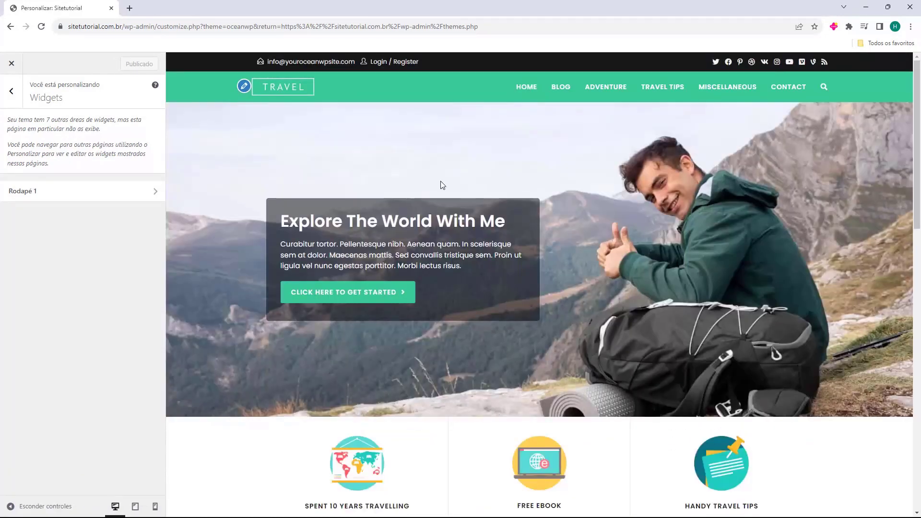
click(18, 103)
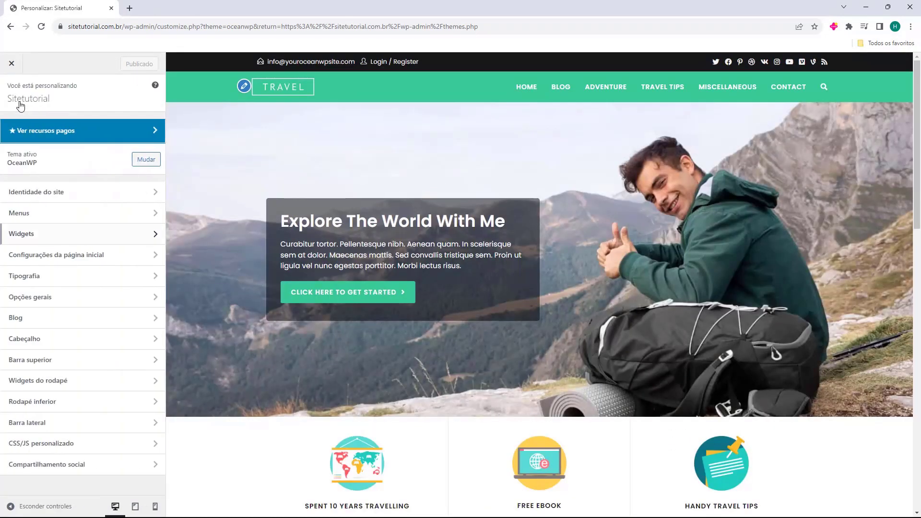
In the homepage settings, keep Home as the static front page and Blog as the posts page.
click(48, 256)
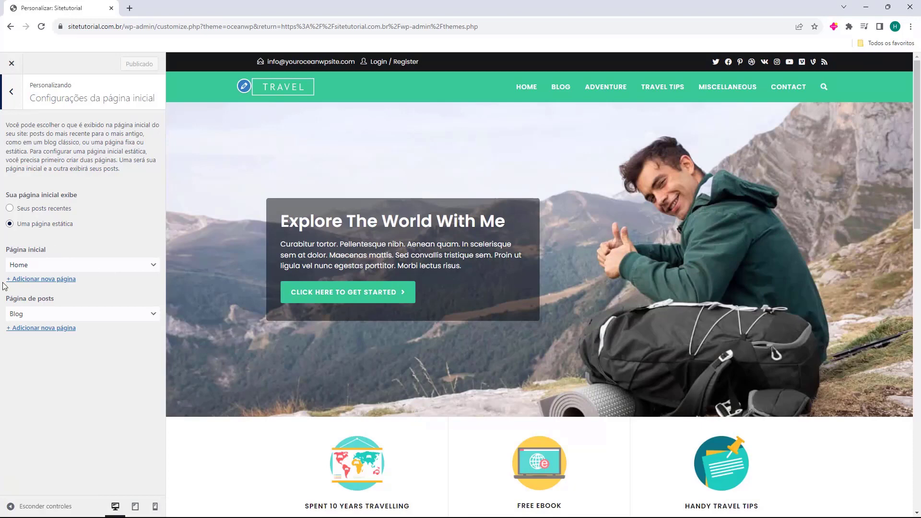
click(23, 268)
click(23, 270)
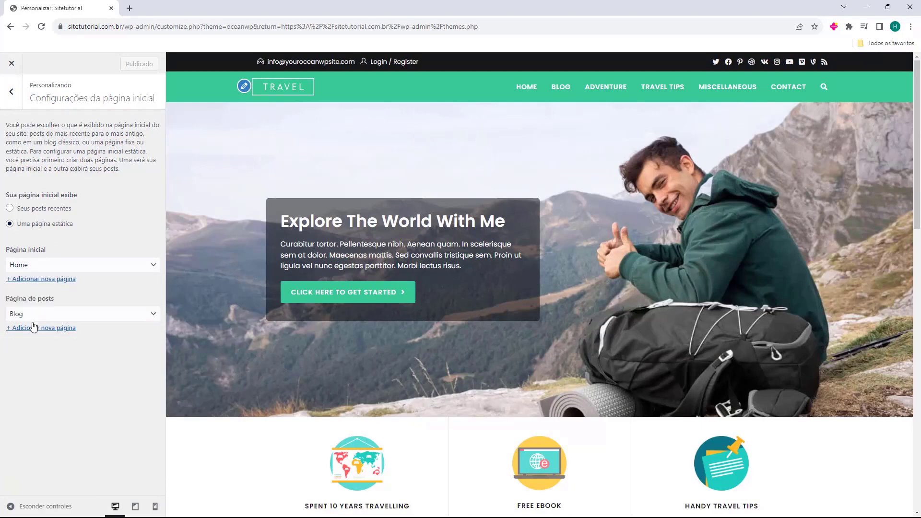
click(18, 315)
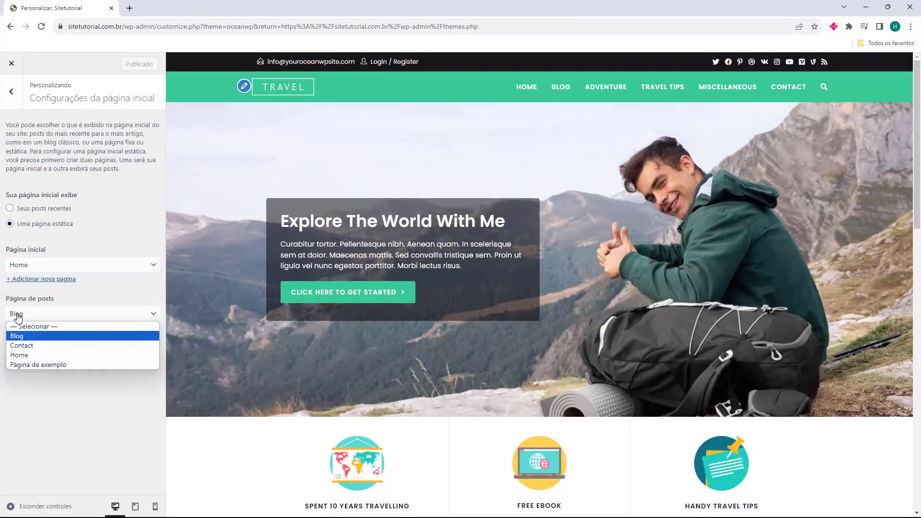
click(18, 316)
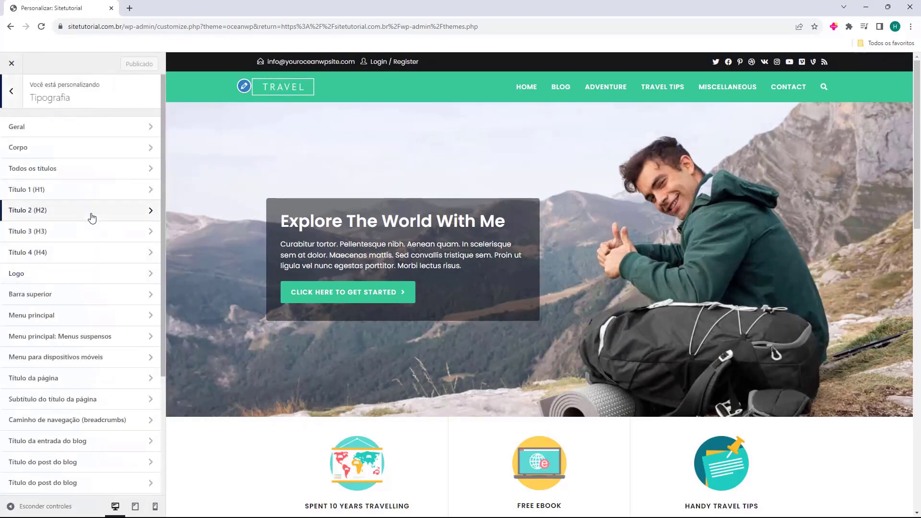
Review the Geral and Corpo typography settings.
scroll(91, 201, down, 3)
scroll(97, 263, up, 3)
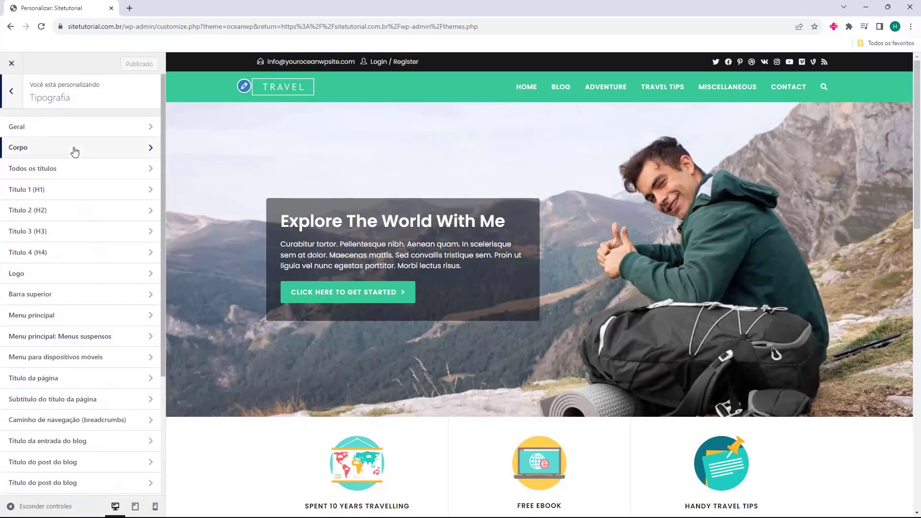
click(71, 138)
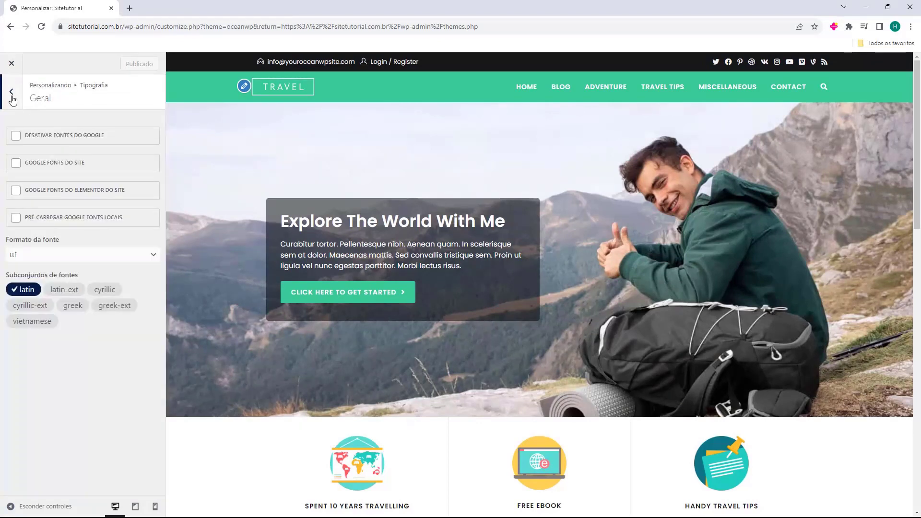
click(11, 92)
click(51, 149)
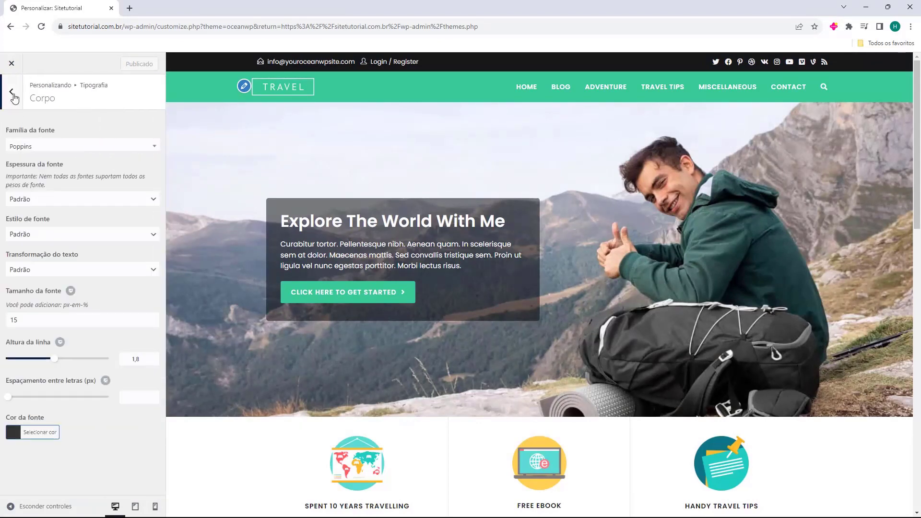
click(11, 91)
Review the Todos os títulos and Título 3 (H3) typography, then go to Opções gerais.
click(50, 168)
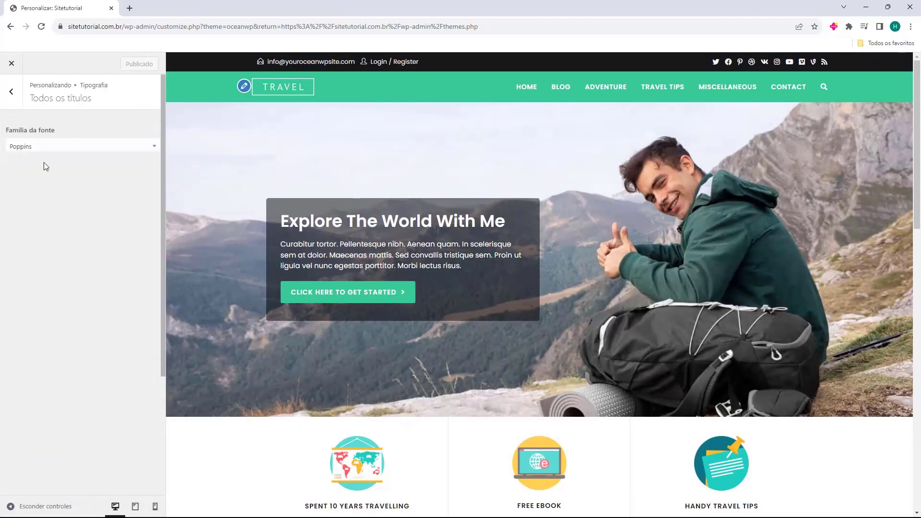
click(12, 93)
click(74, 235)
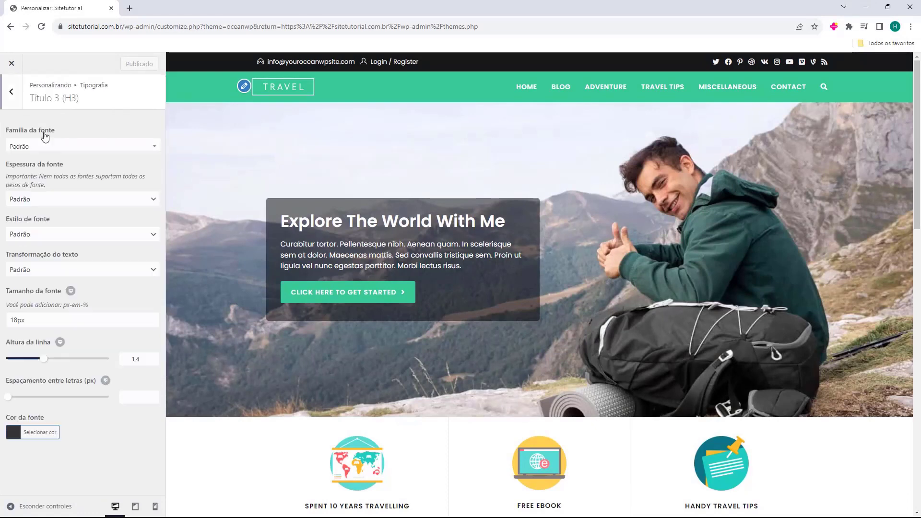
click(16, 89)
click(15, 90)
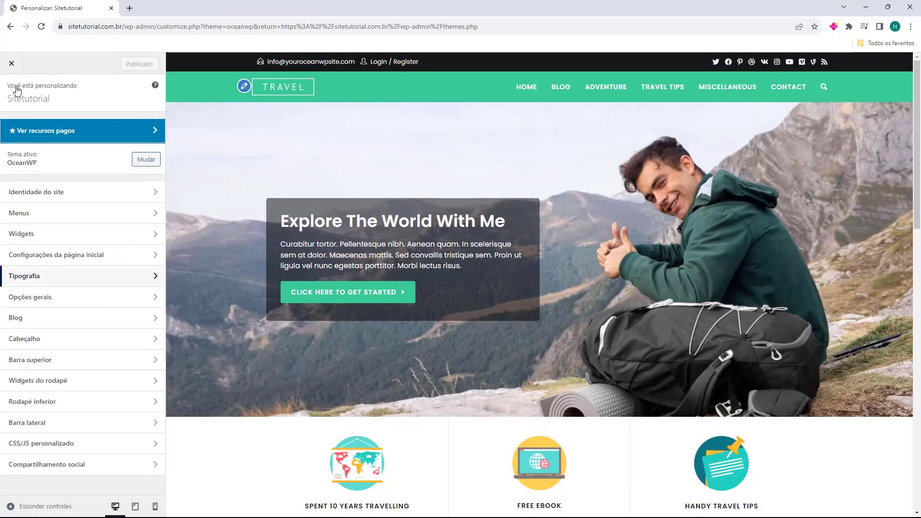
click(115, 299)
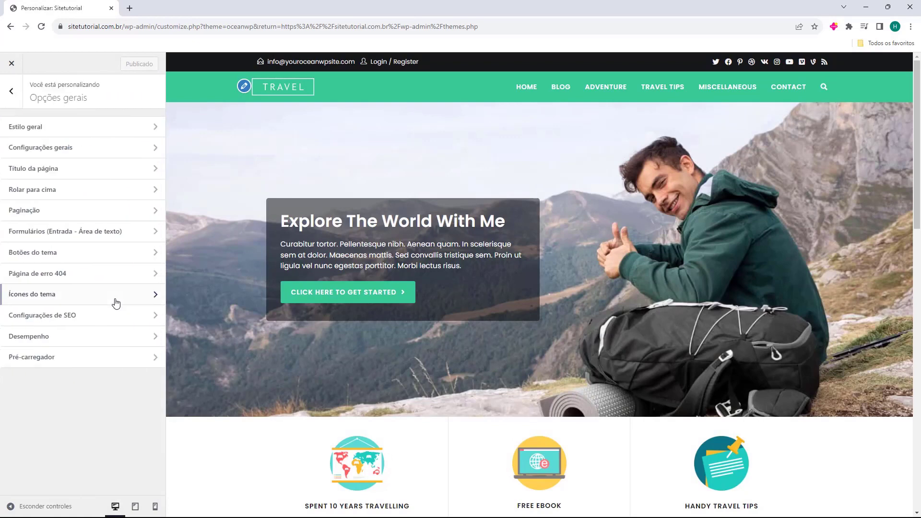
Review the general style, layout and Rolar para cima settings.
click(81, 132)
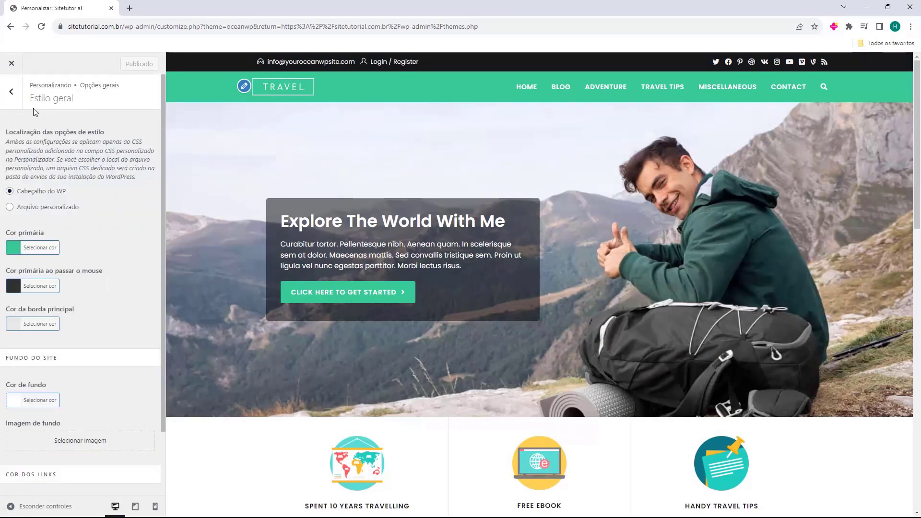
click(10, 95)
click(84, 148)
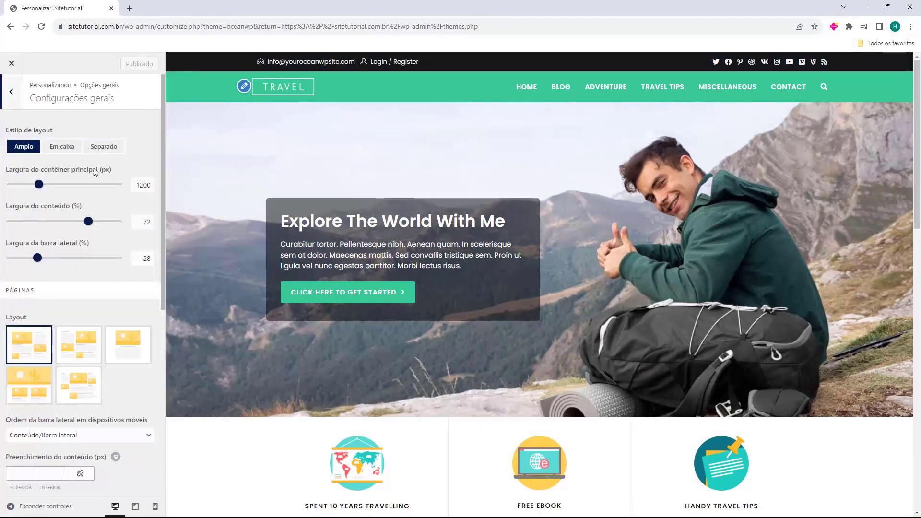
click(11, 91)
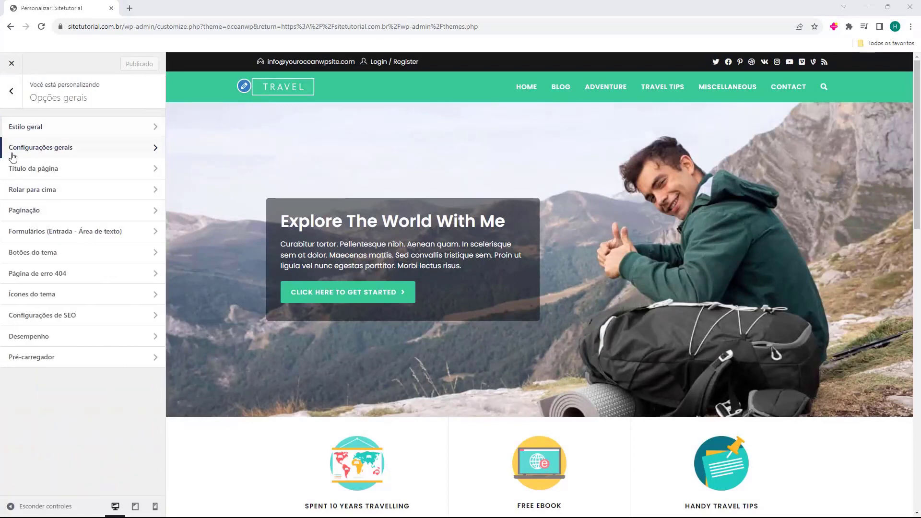
click(55, 190)
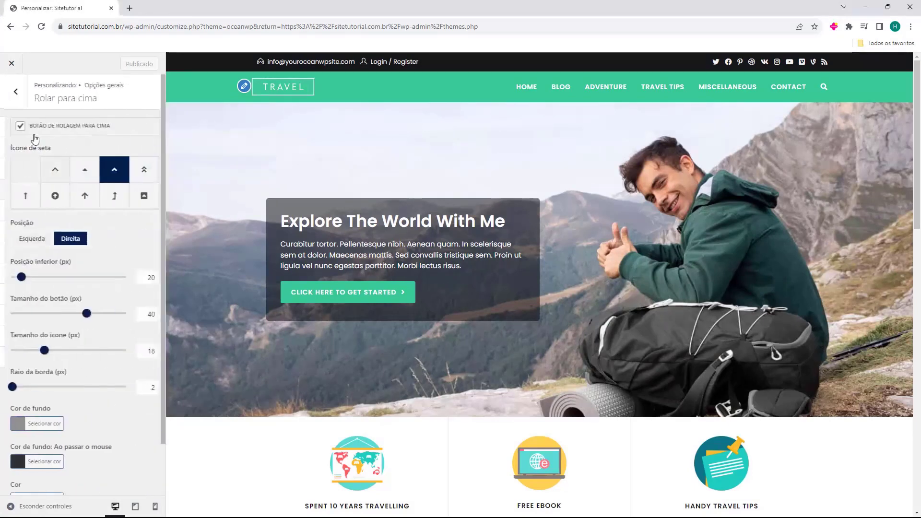
scroll(78, 251, down, 3)
scroll(78, 252, up, 3)
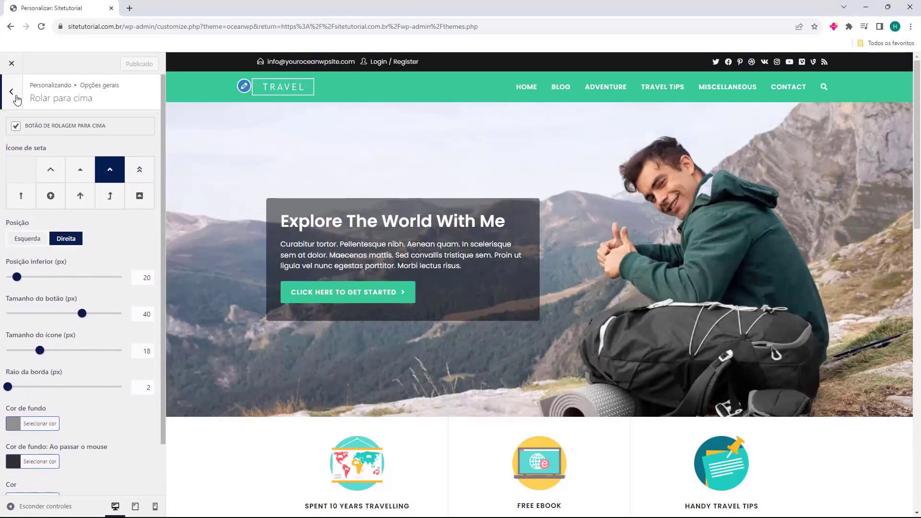
click(11, 91)
Review the Formulários, Ícones do tema, SEO and Pré-carregador settings.
click(58, 233)
click(15, 96)
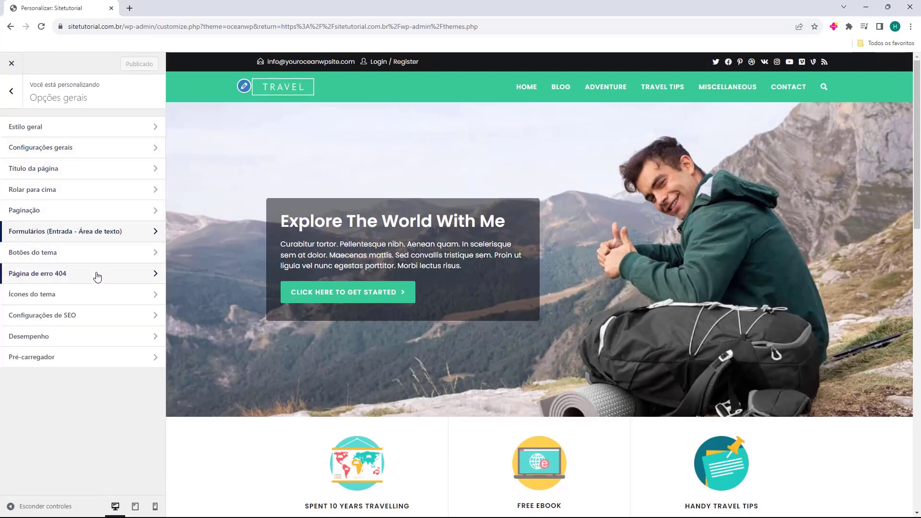
click(67, 295)
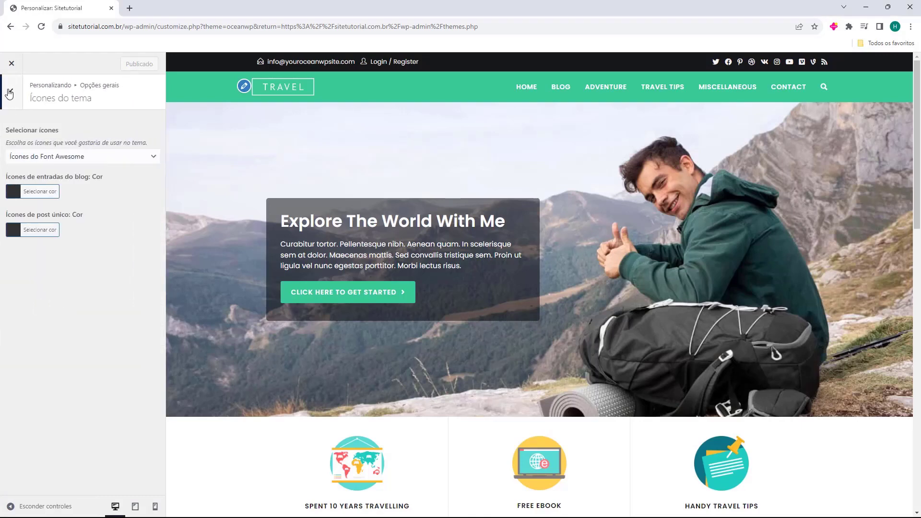
click(9, 93)
click(91, 314)
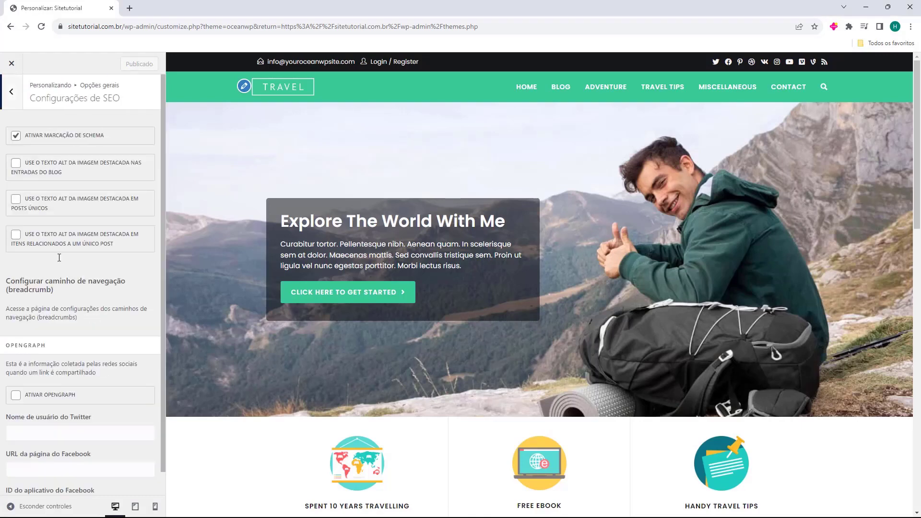
click(10, 95)
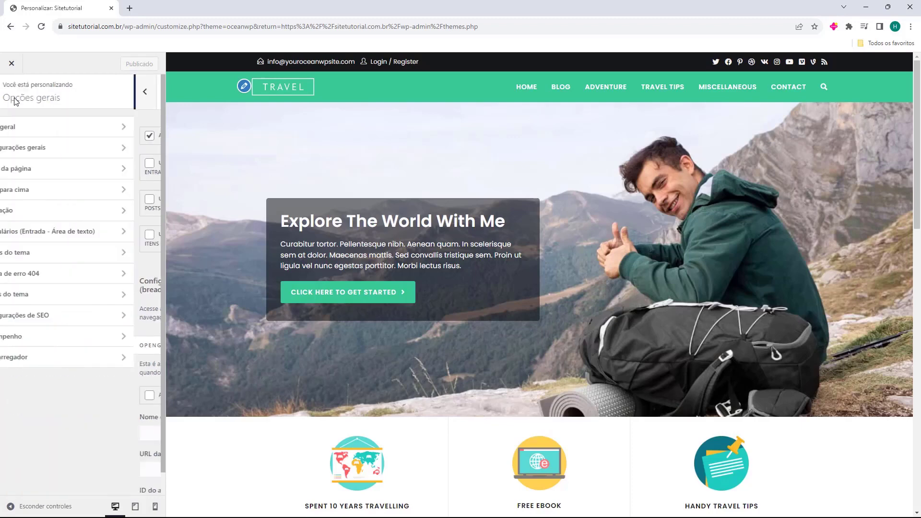
click(89, 366)
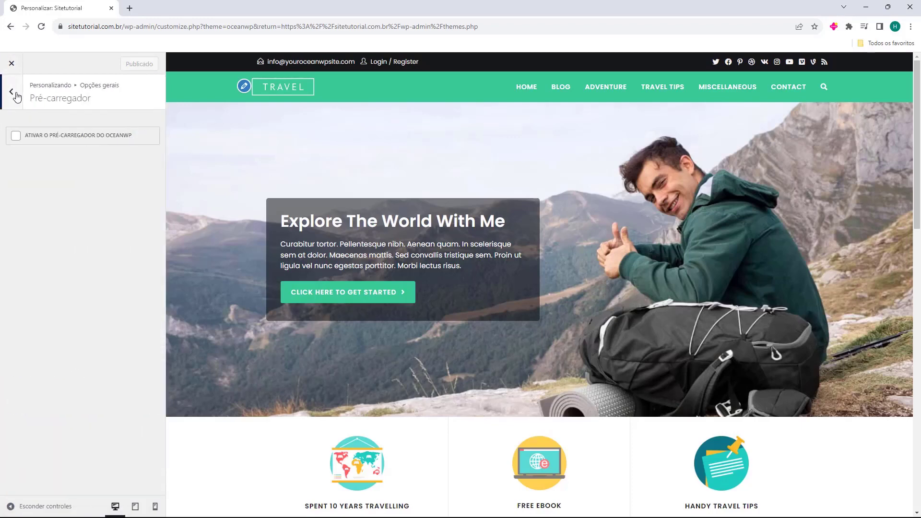
click(11, 91)
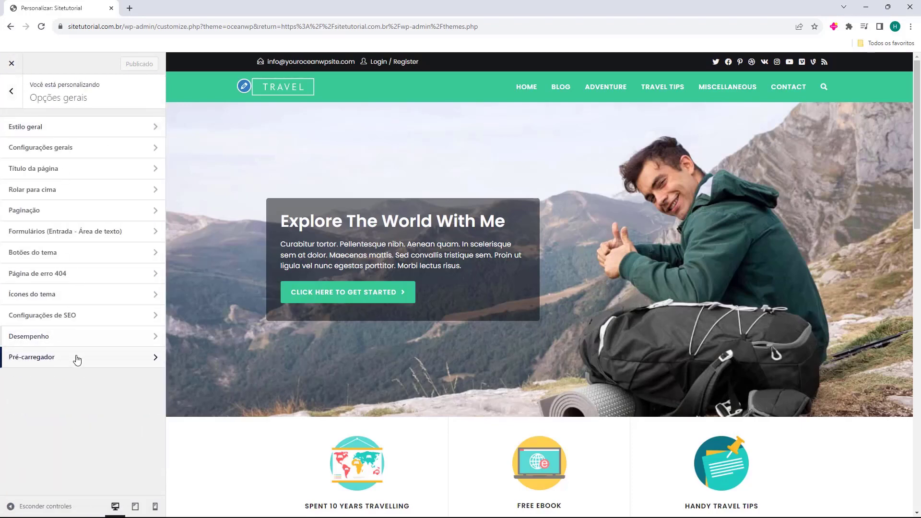
Review the Blog panel's Blog entries and Post único layouts, then return to the main list.
click(10, 96)
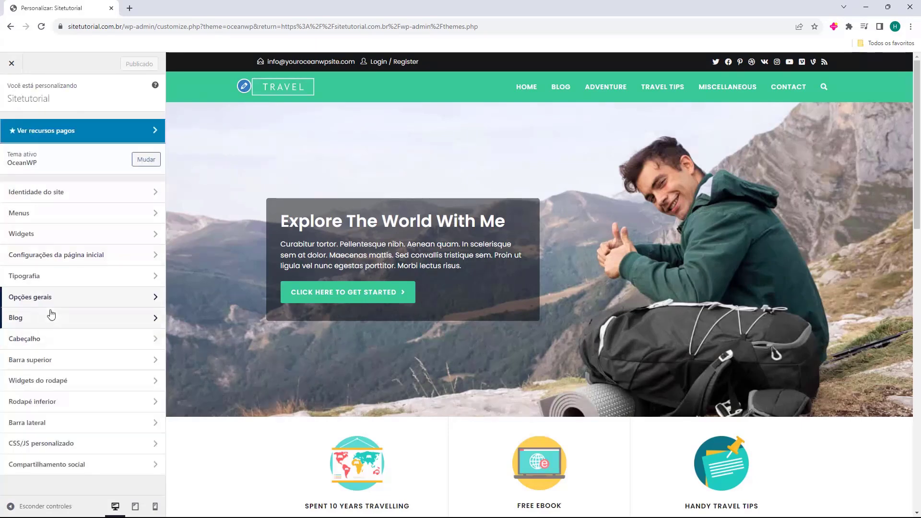
click(17, 324)
click(73, 127)
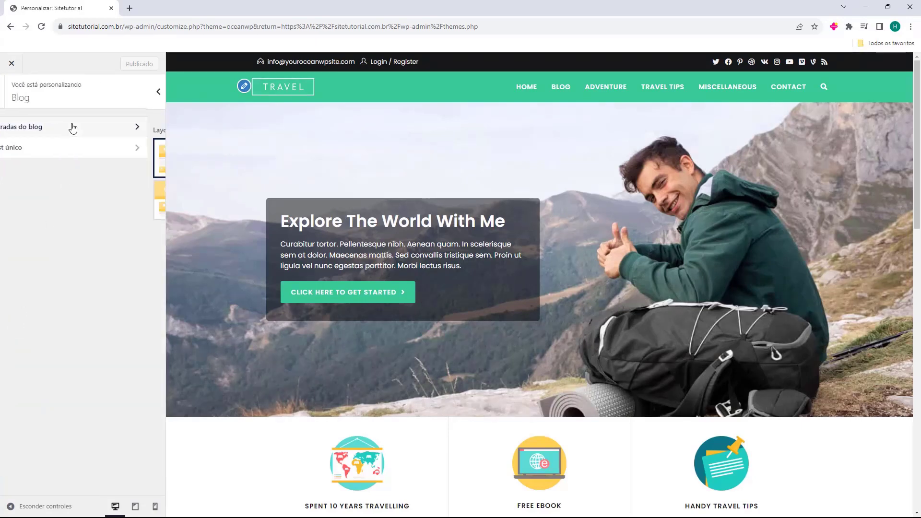
click(14, 97)
click(34, 146)
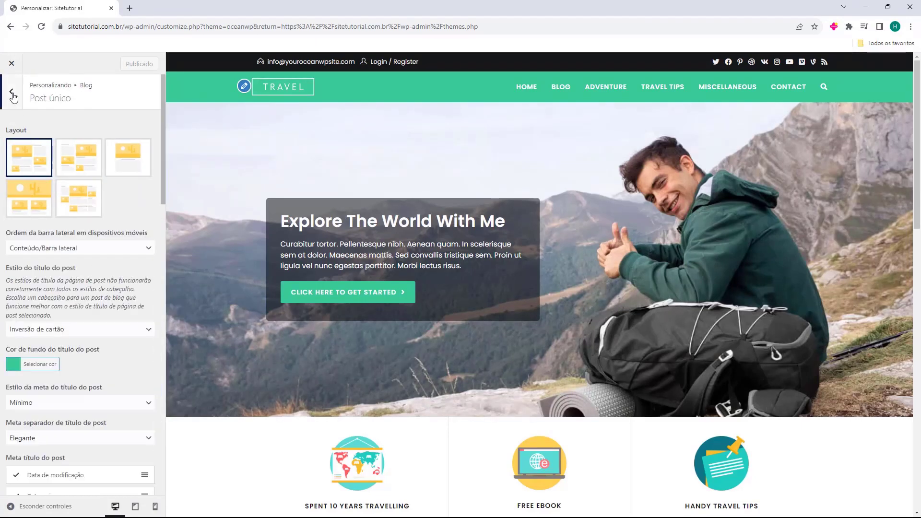
click(13, 98)
click(13, 95)
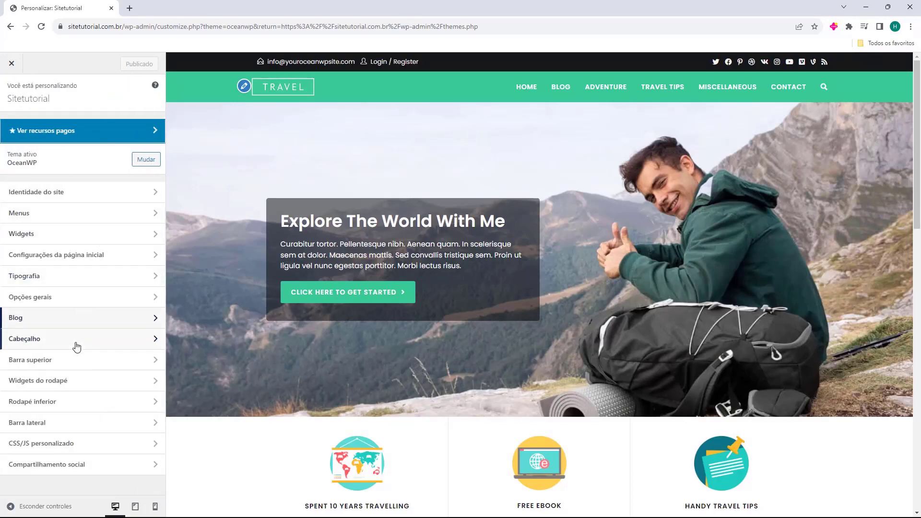
In Cabeçalho > Geral, preview the Transparente, Menu superior, Tela cheia and Centro header styles.
click(28, 339)
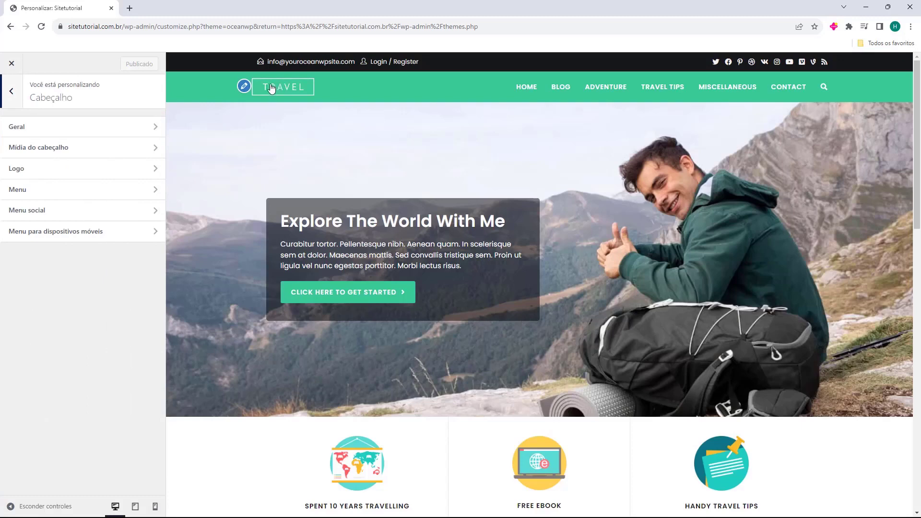
click(38, 128)
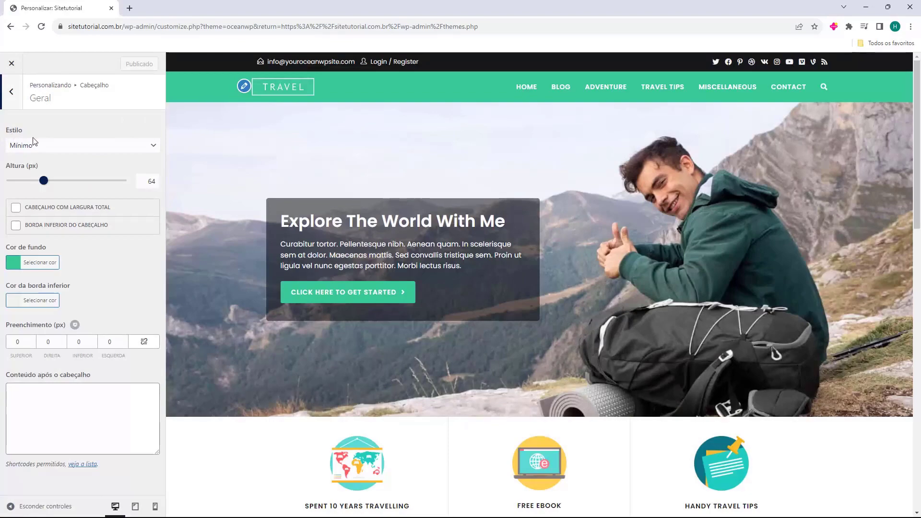
click(34, 143)
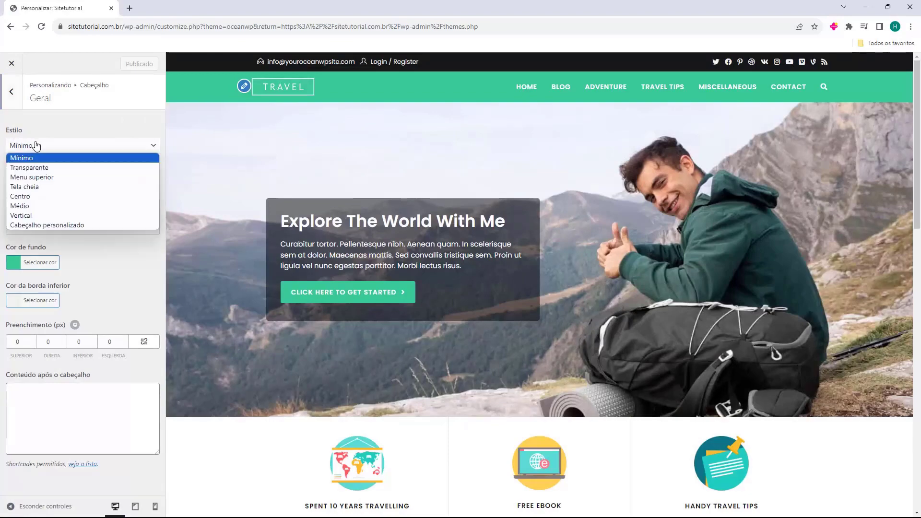
click(47, 168)
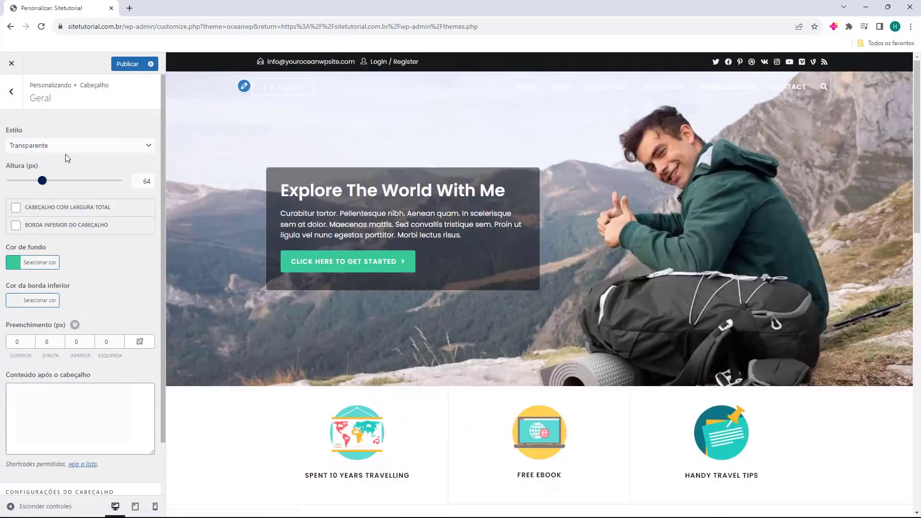
click(66, 151)
click(55, 178)
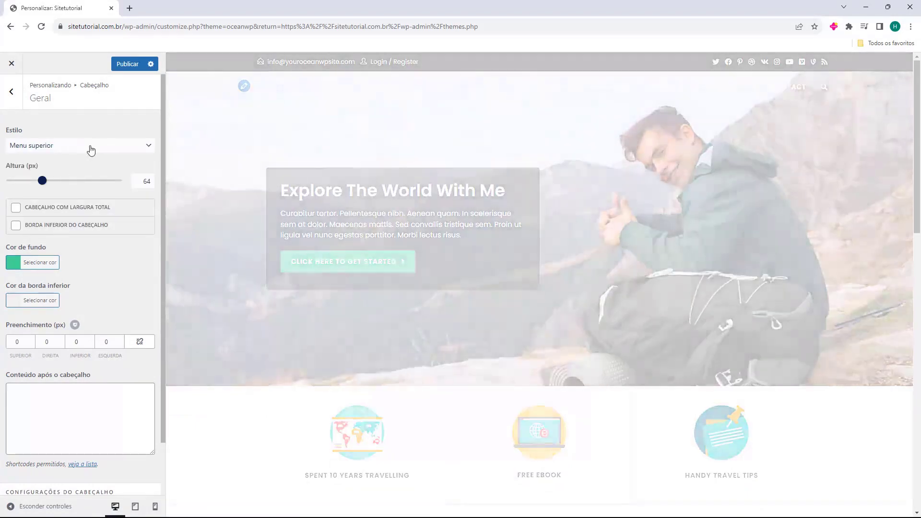
click(89, 149)
click(66, 186)
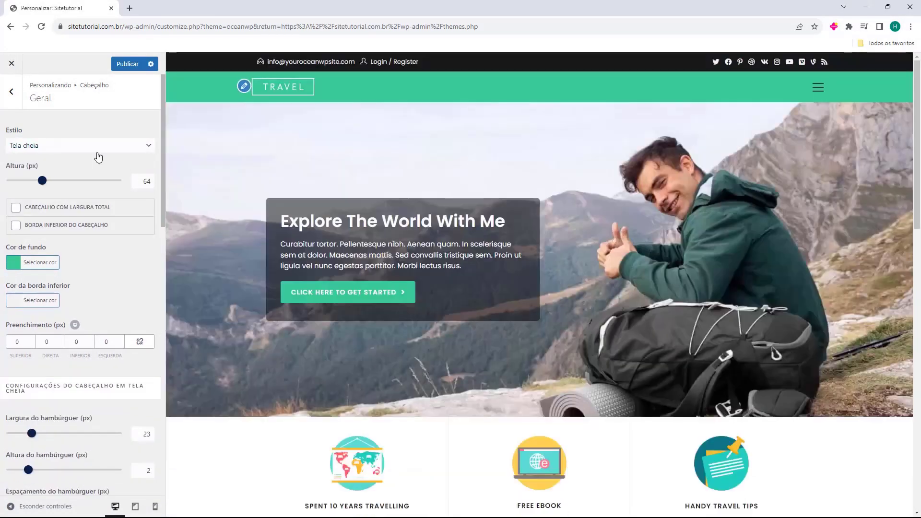
click(97, 152)
click(75, 196)
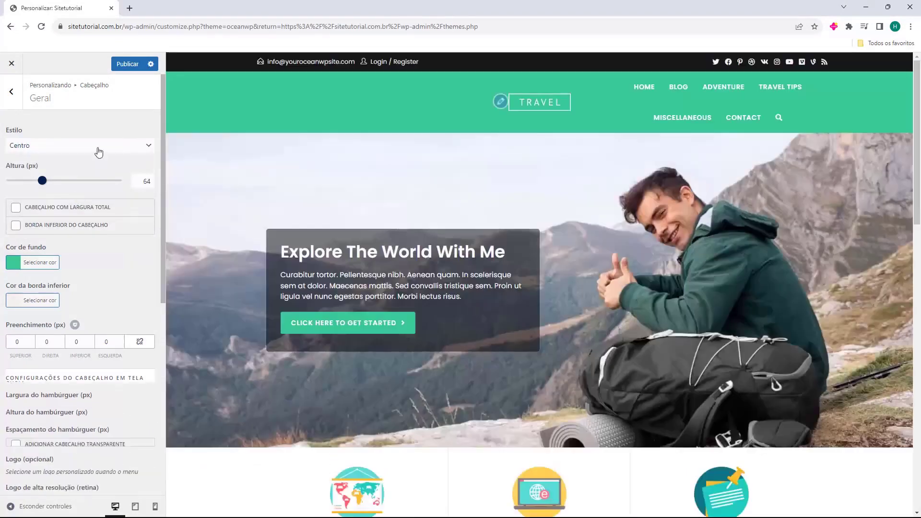
Preview the Vertical and Cabeçalho personalizado styles, then settle on the Mínimo header style.
click(97, 149)
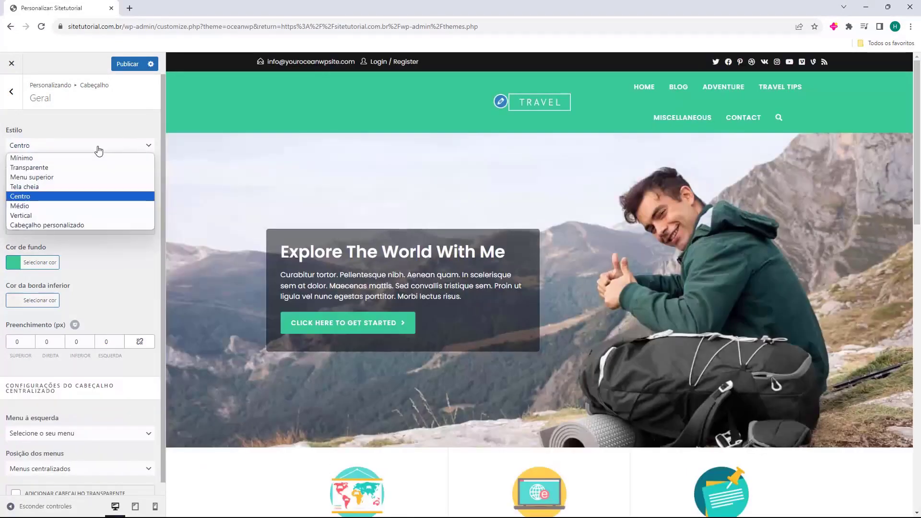
click(83, 216)
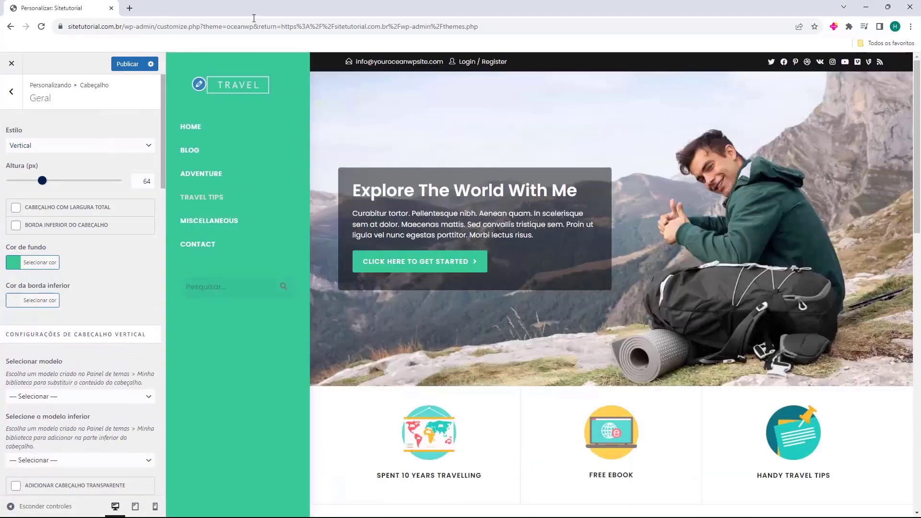
click(75, 146)
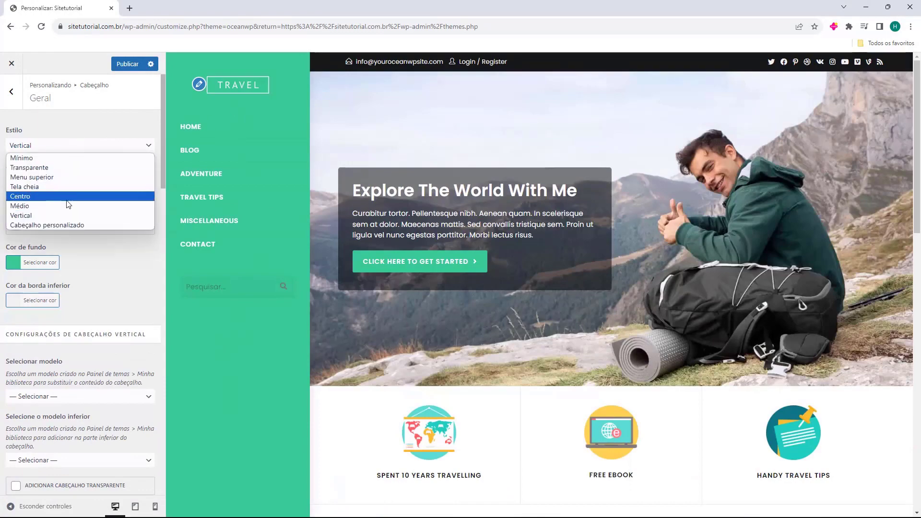
click(65, 225)
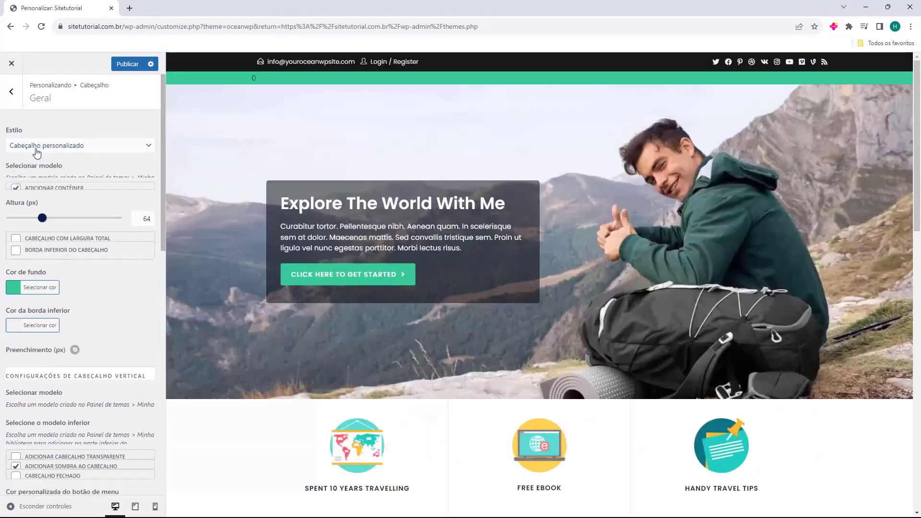
click(62, 201)
click(61, 204)
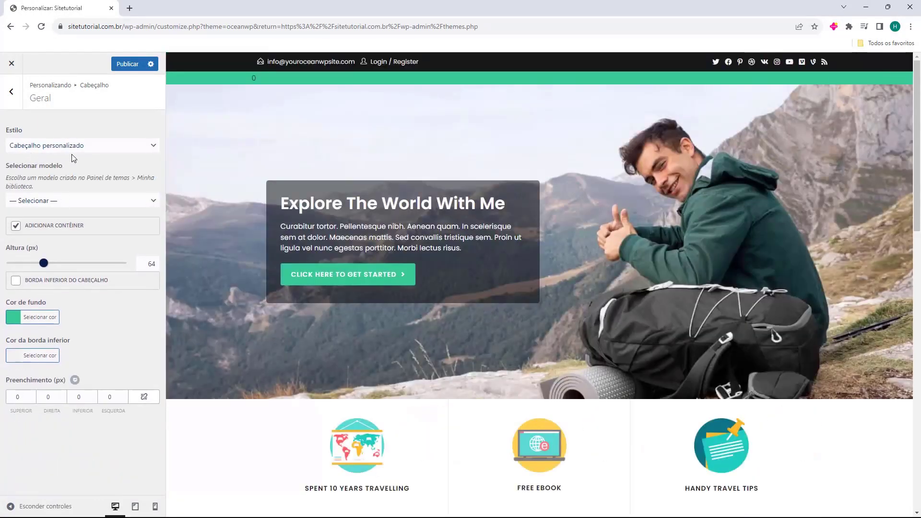
click(72, 146)
click(67, 157)
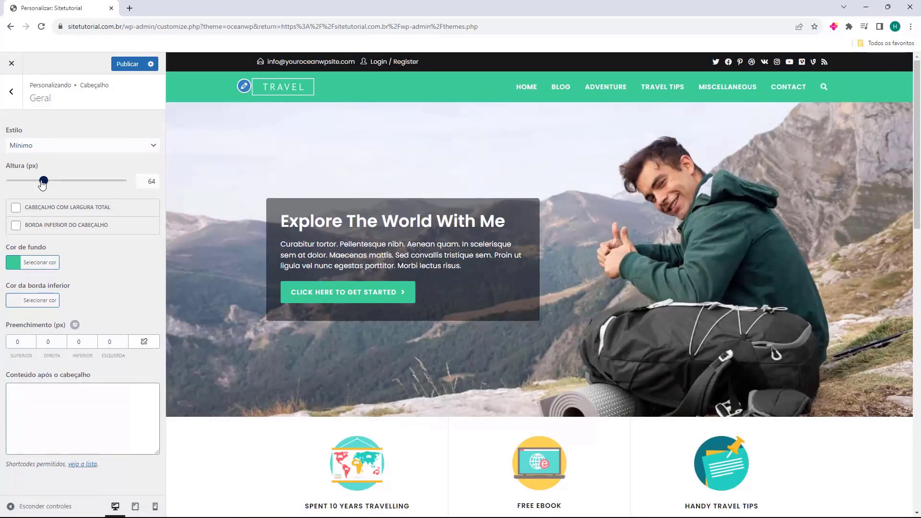
Set the header height to 64 px.
mouse_move(42, 184)
mouse_down()
mouse_move(101, 183)
mouse_move(7, 182)
mouse_move(39, 183)
mouse_up()
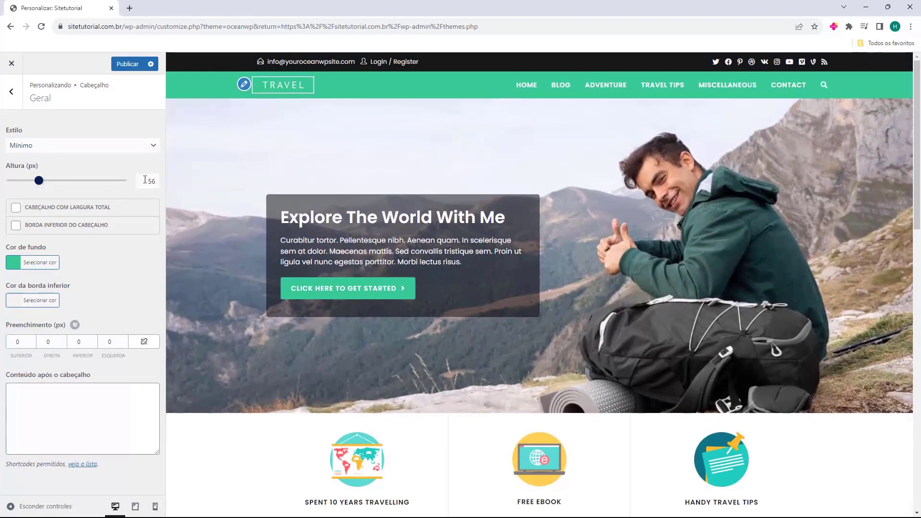
double_click(145, 180)
text(64)
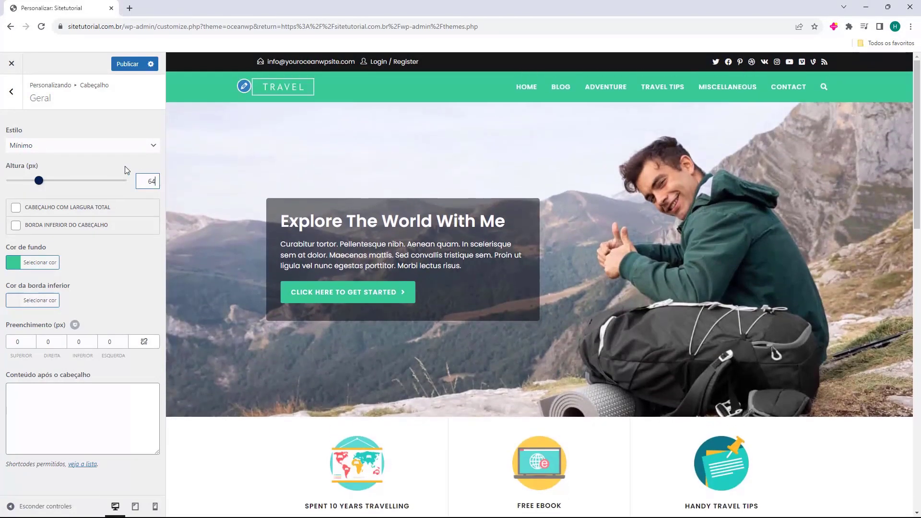
click(124, 167)
Try a full-width header and a bottom border, then revert both.
click(16, 211)
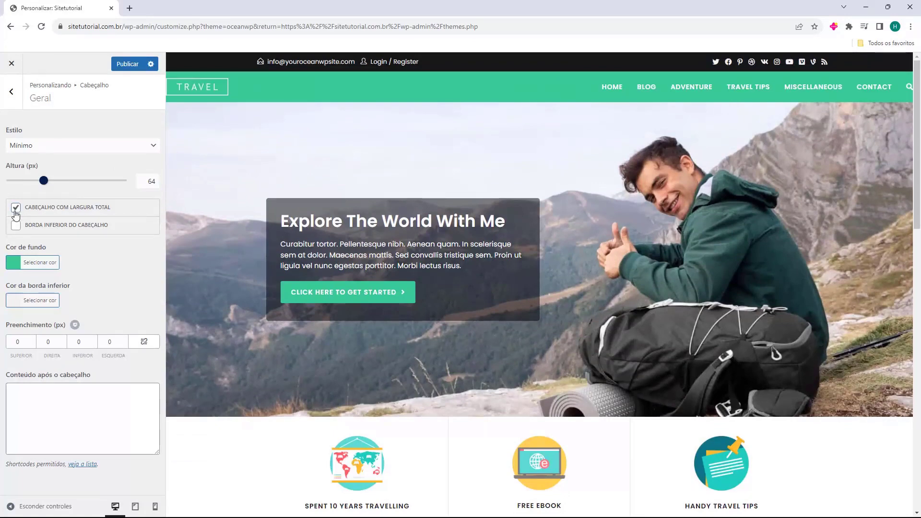
click(16, 211)
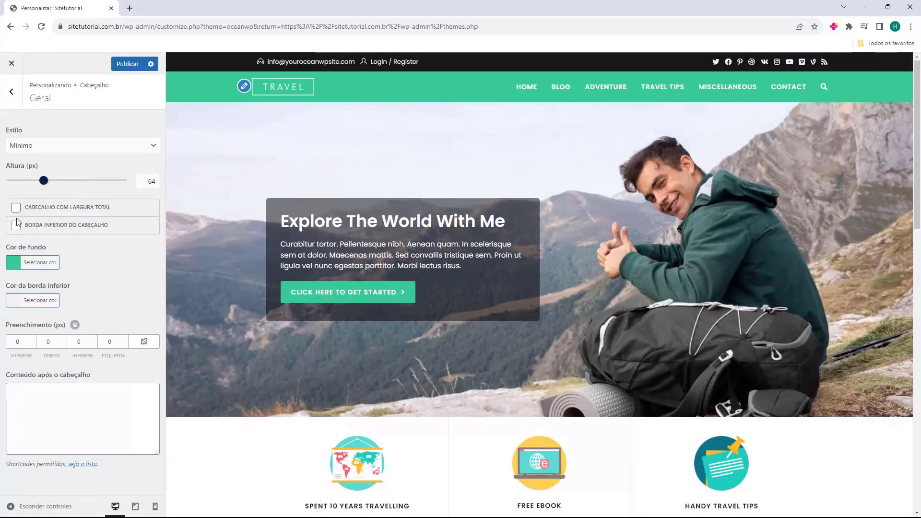
click(18, 232)
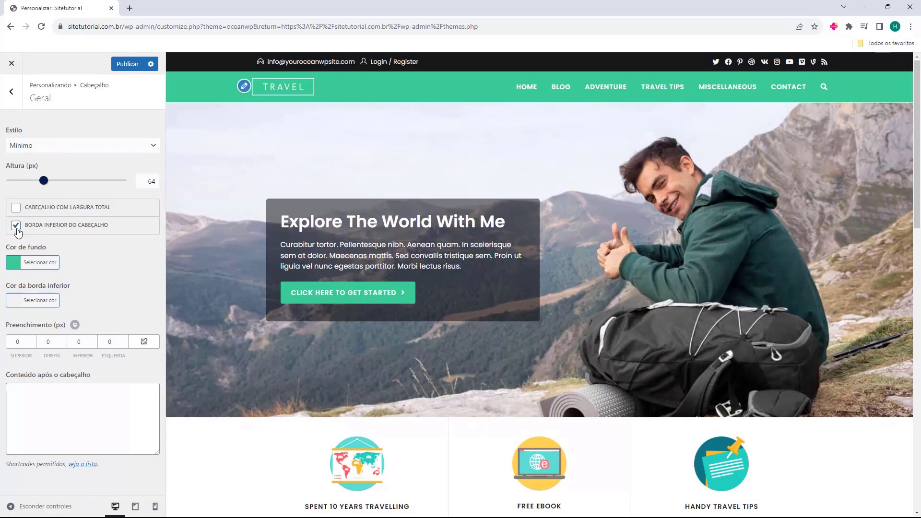
click(18, 232)
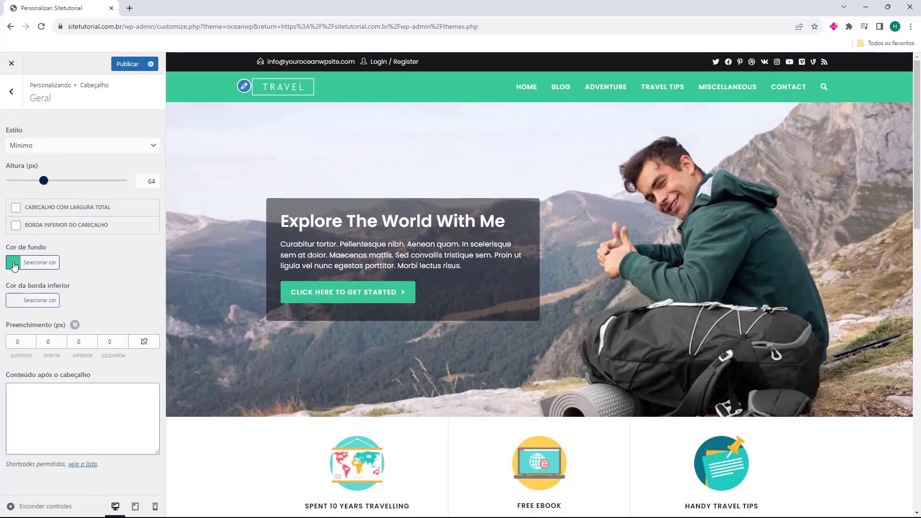
Set the header background colour to royal blue #4169e1.
click(13, 265)
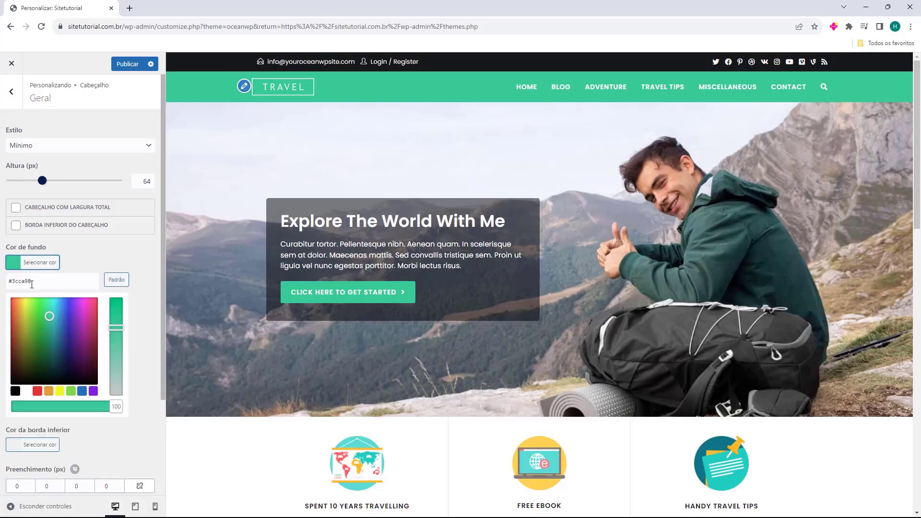
mouse_move(57, 336)
mouse_down()
mouse_move(62, 323)
mouse_move(68, 353)
mouse_move(60, 325)
mouse_move(50, 360)
mouse_move(26, 331)
mouse_move(80, 335)
mouse_move(11, 320)
mouse_move(29, 363)
mouse_up()
double_click(29, 280)
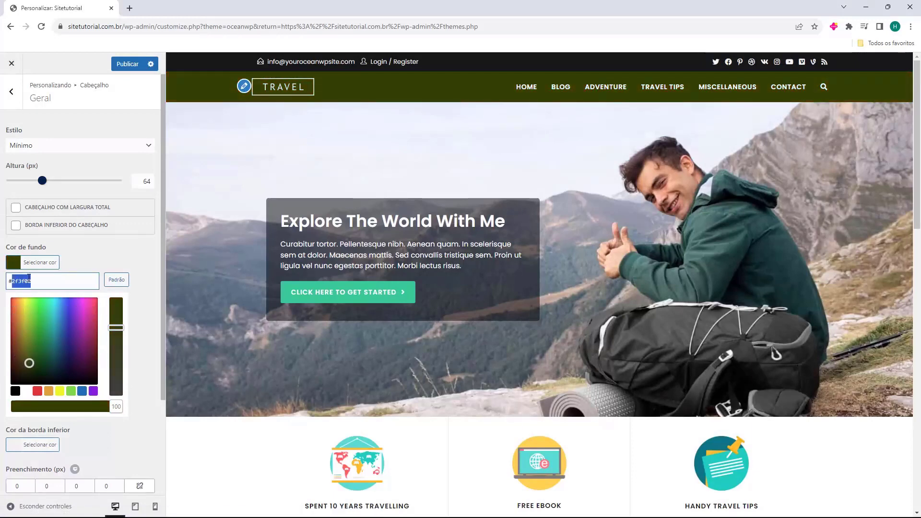
text(4169e1)
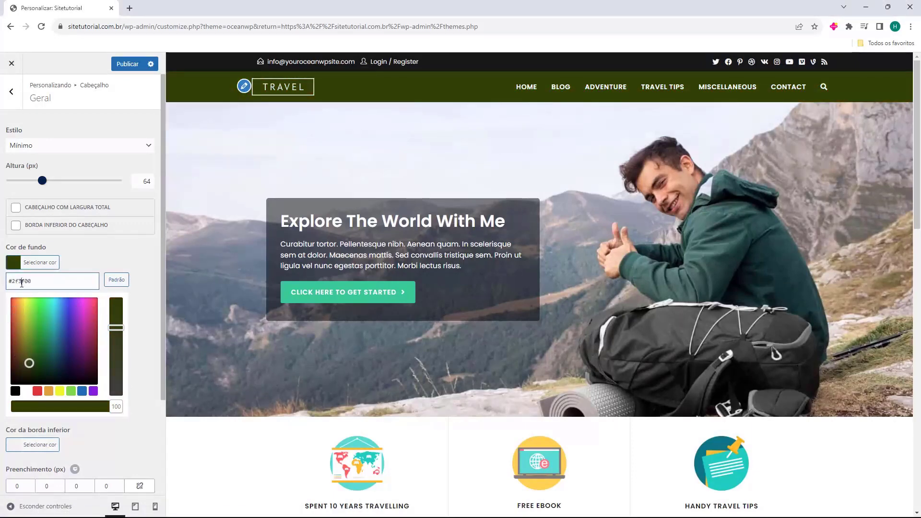
mouse_move(49, 304)
mouse_down()
mouse_move(11, 355)
mouse_move(65, 325)
mouse_move(56, 340)
mouse_up()
double_click(23, 283)
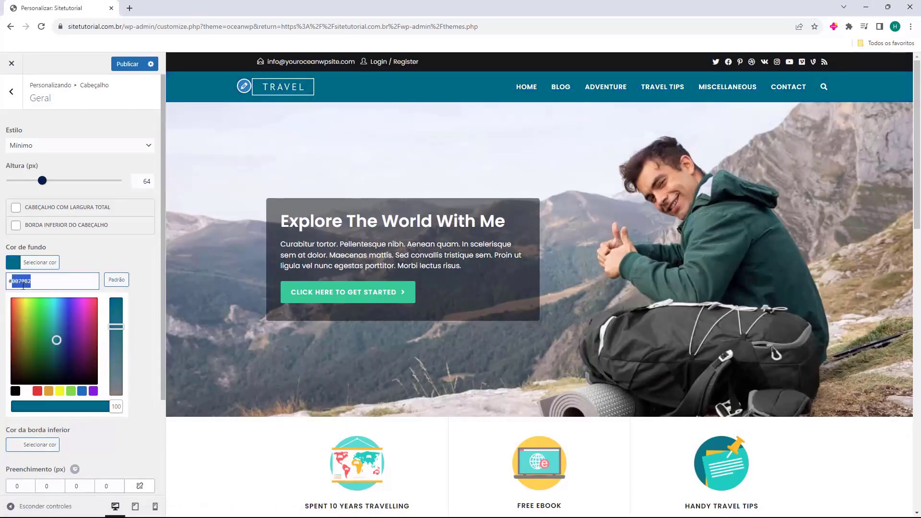
text(4169e1)
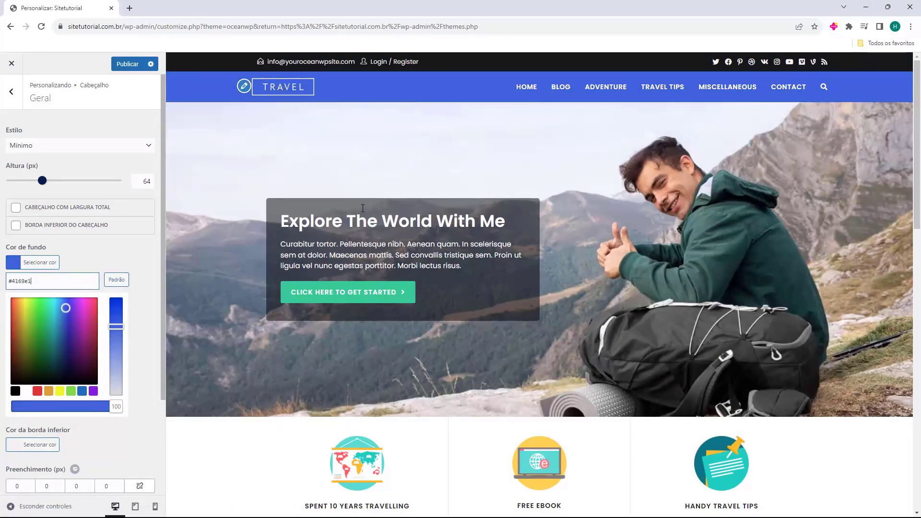
click(111, 233)
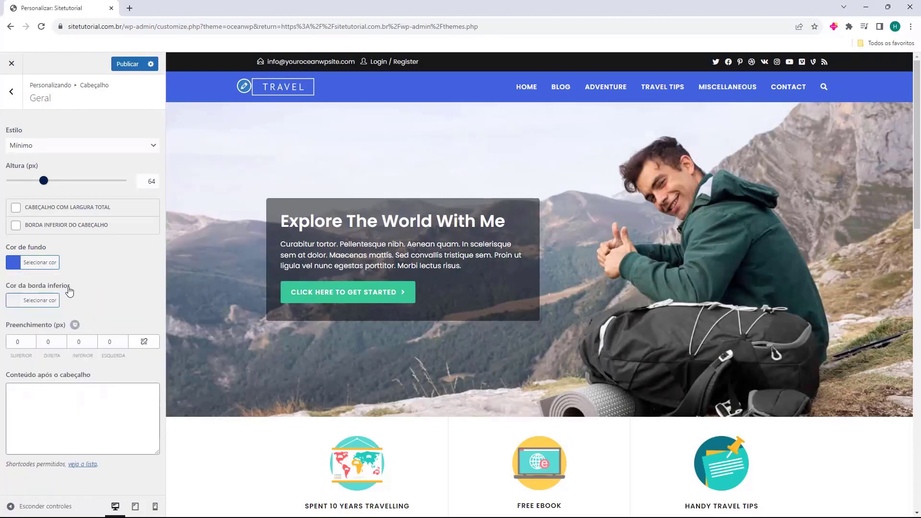
Test the header bottom border and top padding, leaving the border off and padding at 0.
click(15, 225)
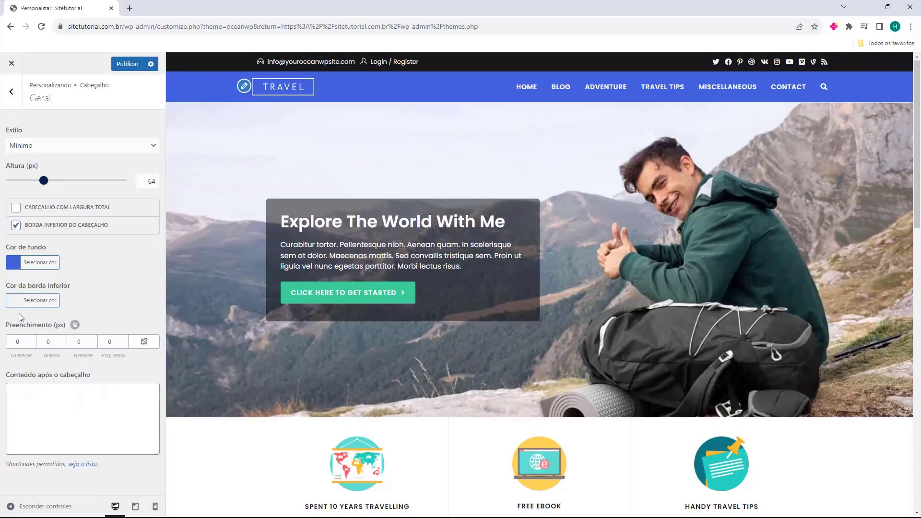
click(16, 225)
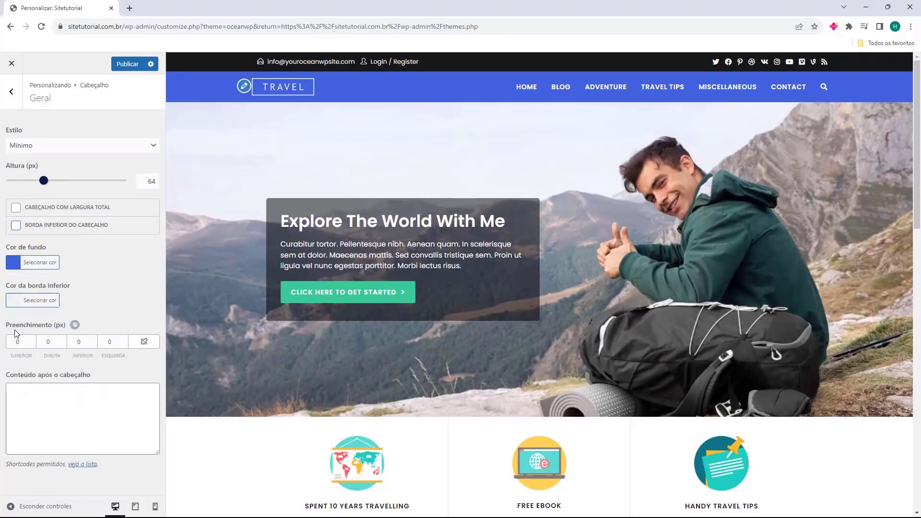
click(33, 339)
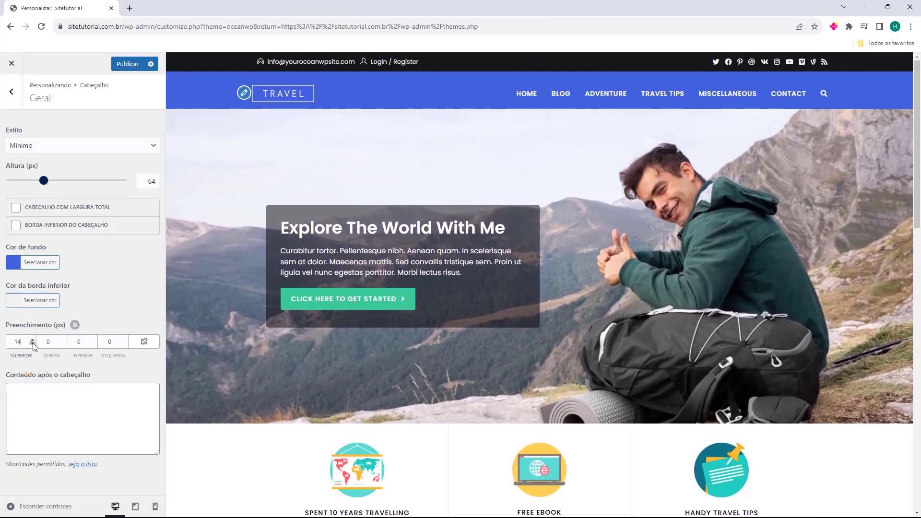
click(32, 343)
click(33, 344)
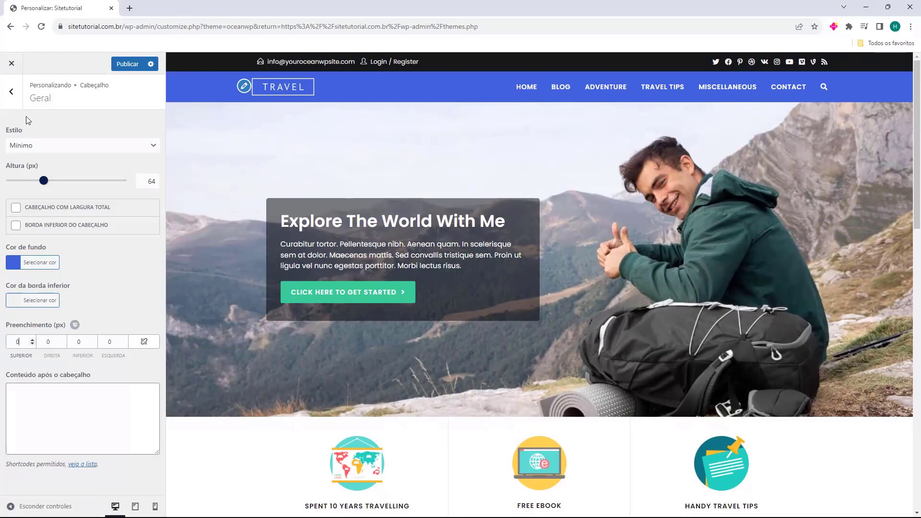
Remove the TRAVEL logo under Cabeçalho > Logo so the Sitetutorial title text shows.
click(11, 92)
click(57, 149)
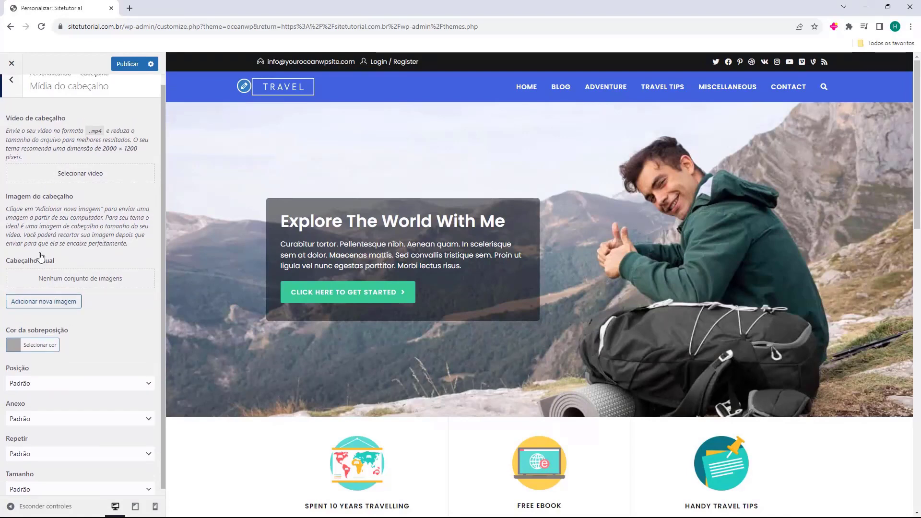
click(19, 103)
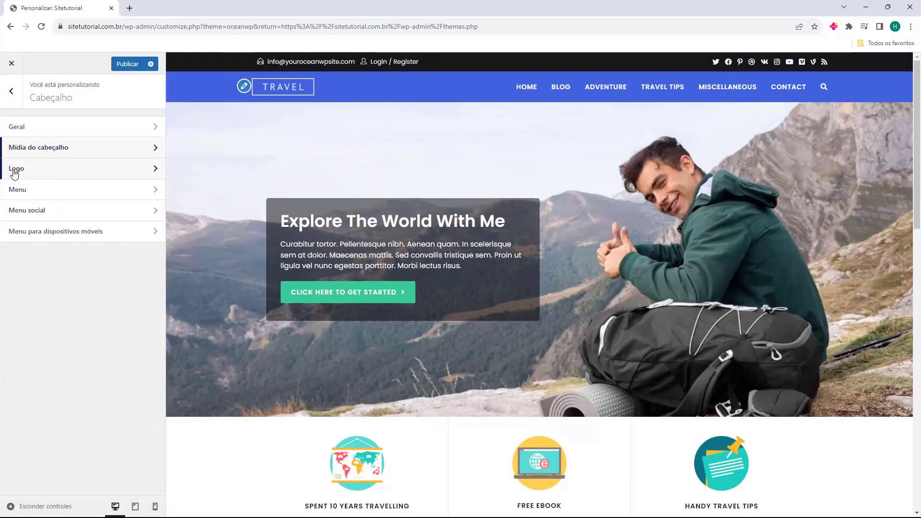
click(32, 173)
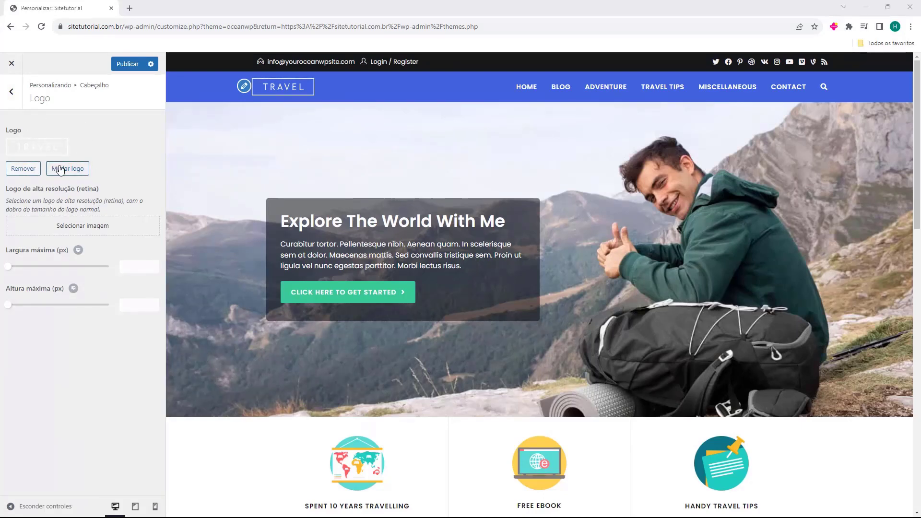
click(27, 173)
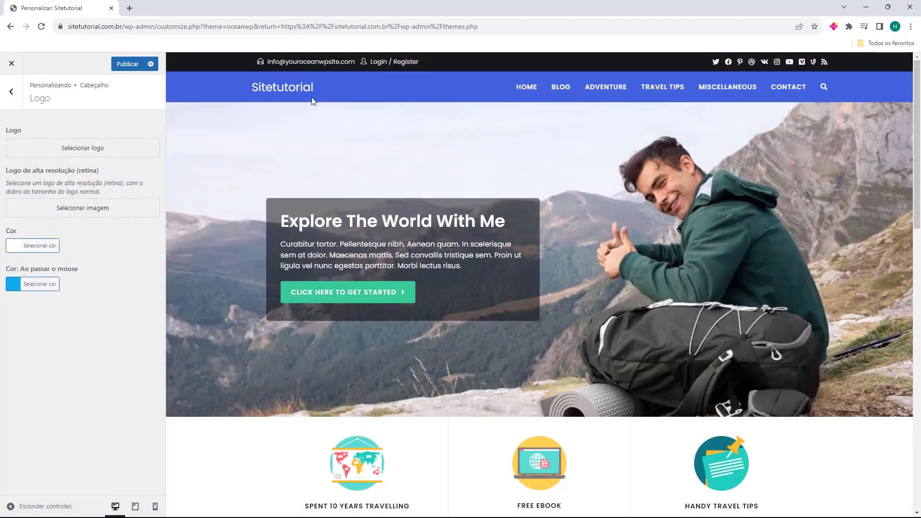
Upload Logo-Sitetutorial.png, crop it to the full logo width and apply it as the logo.
double_click(7, 130)
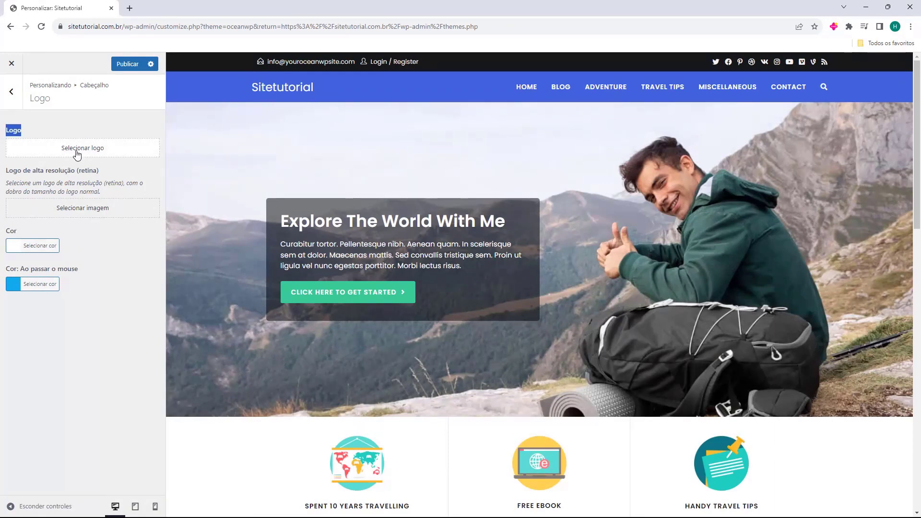
click(77, 153)
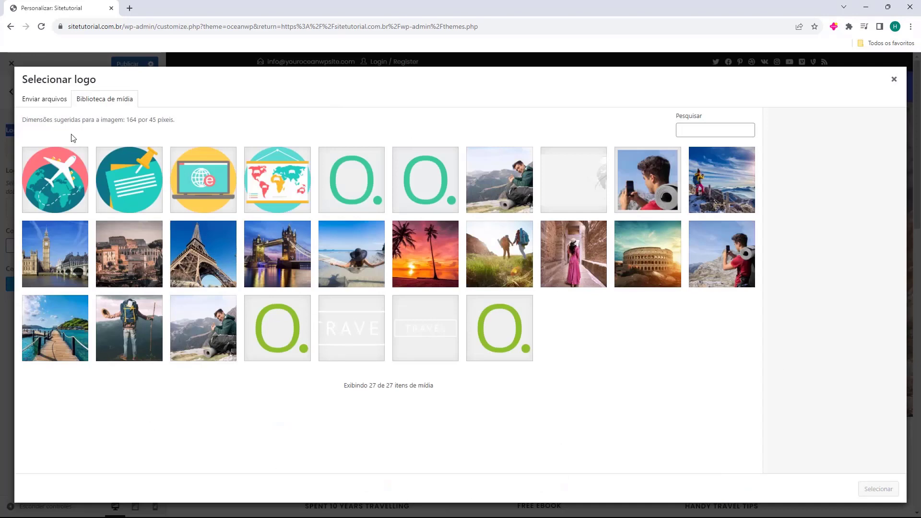
click(38, 101)
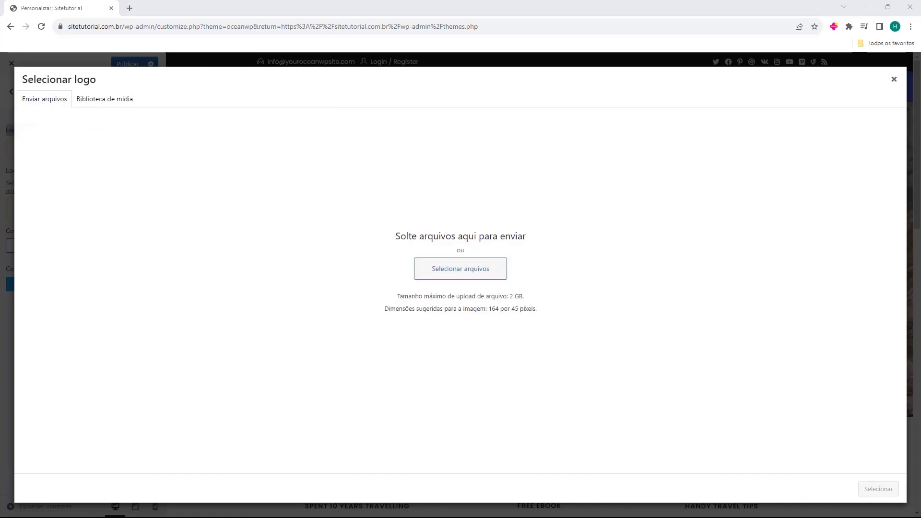
drag(0, 350, 442, 231)
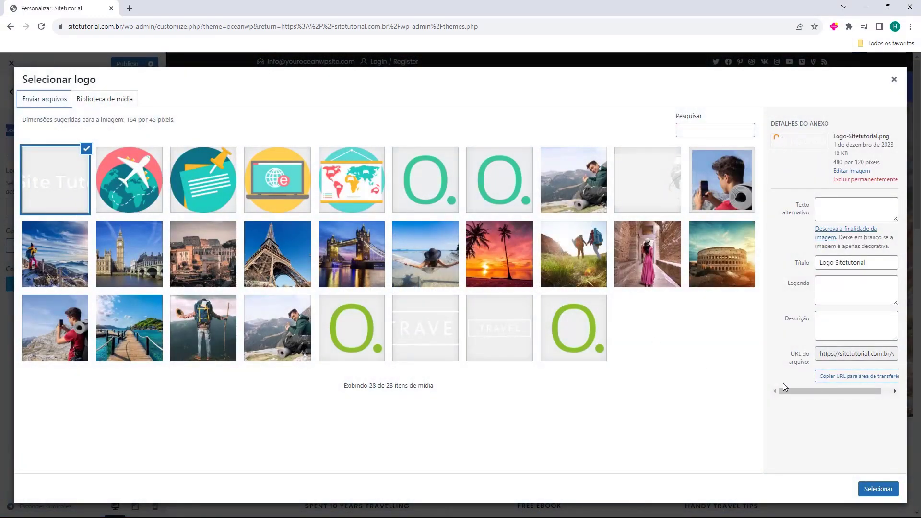
click(877, 489)
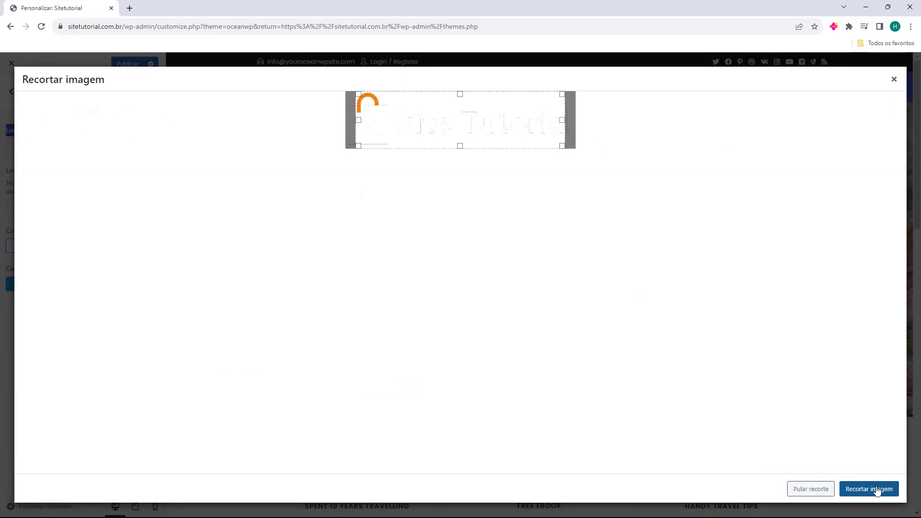
drag(362, 123, 322, 123)
drag(562, 120, 601, 126)
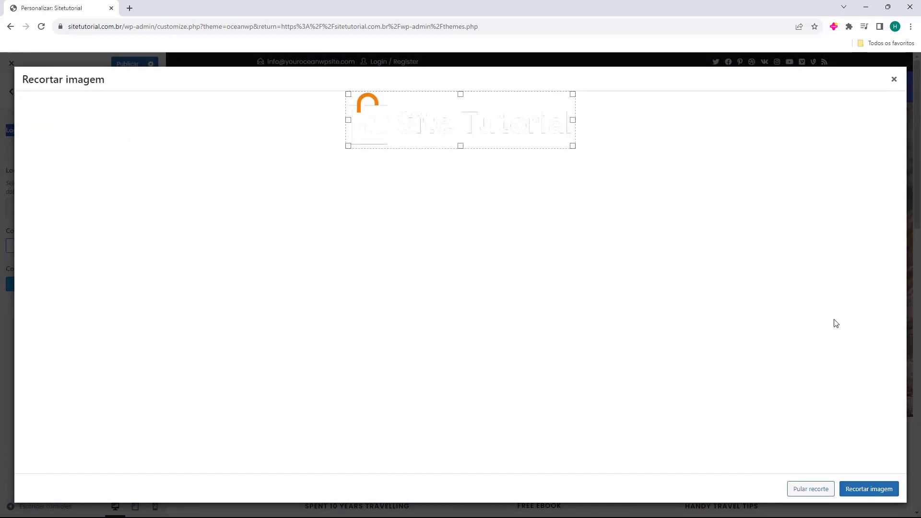
click(869, 490)
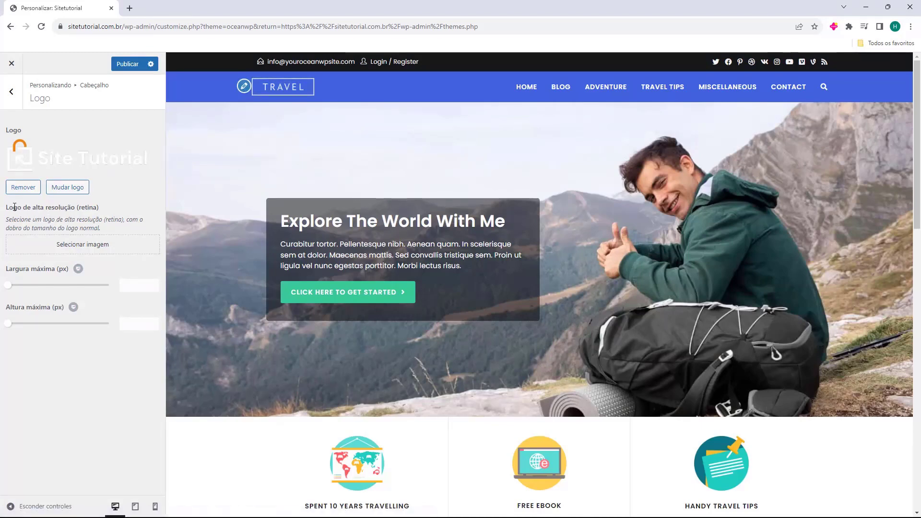
Use cropped-Logo-Sitetutorial.png as the high-resolution (retina) logo.
click(67, 244)
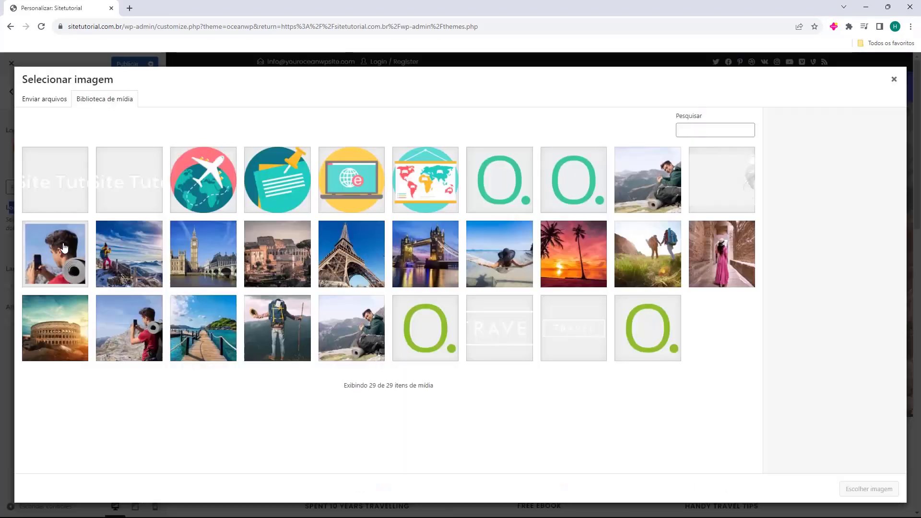
click(63, 193)
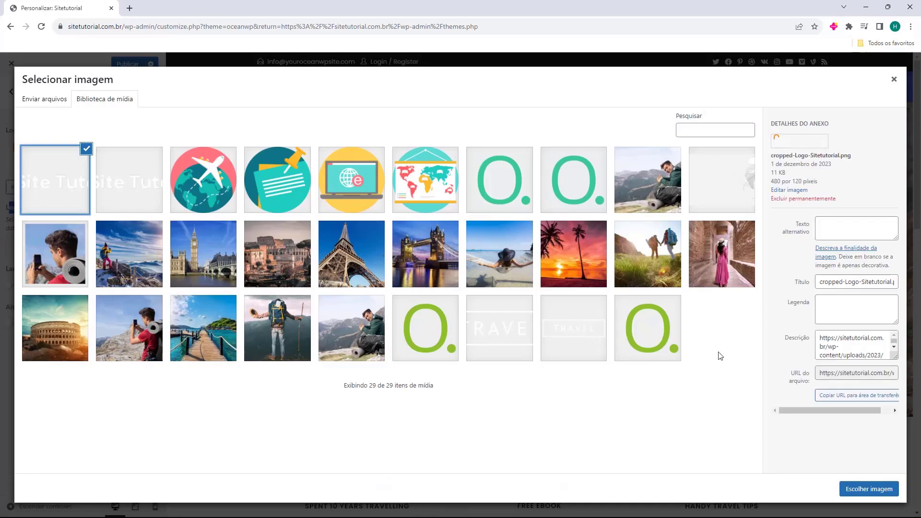
click(861, 488)
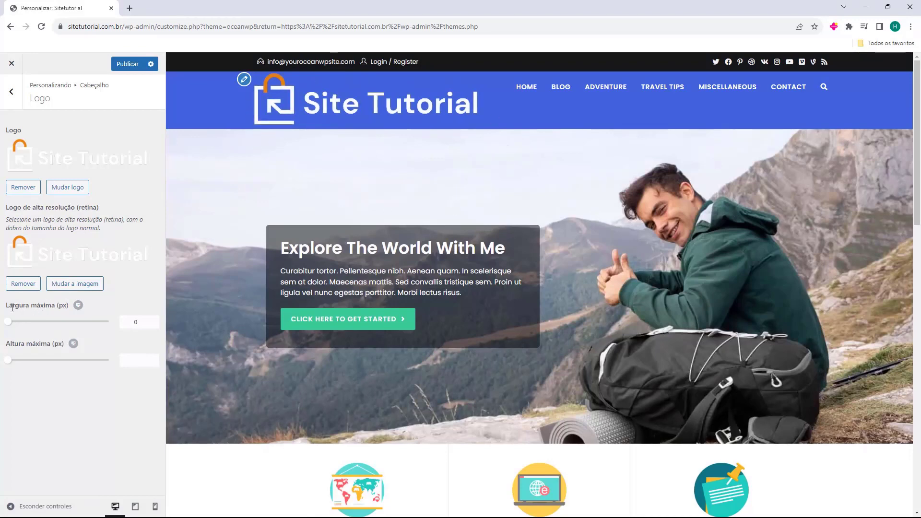
Set the logo's maximum width to 190 px and return to the header sections.
drag(12, 306, 47, 327)
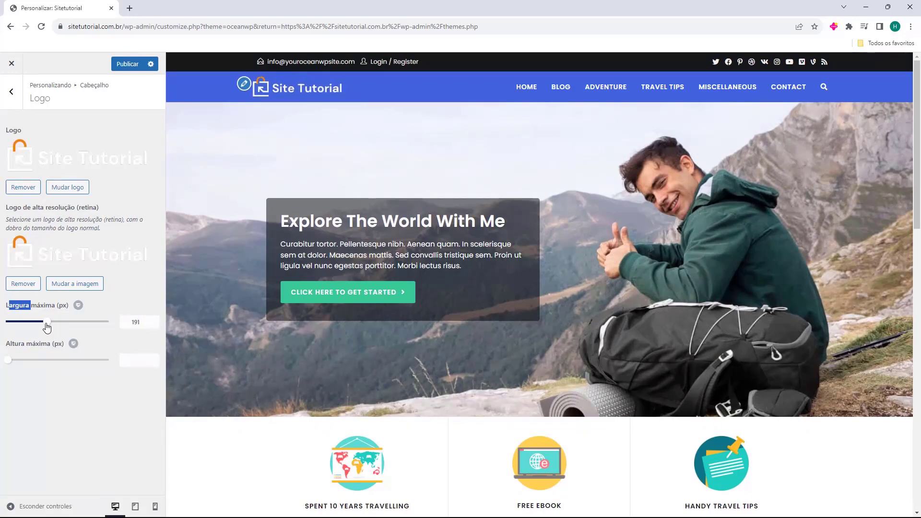
click(140, 325)
key(BackSpace)
text(0)
click(36, 343)
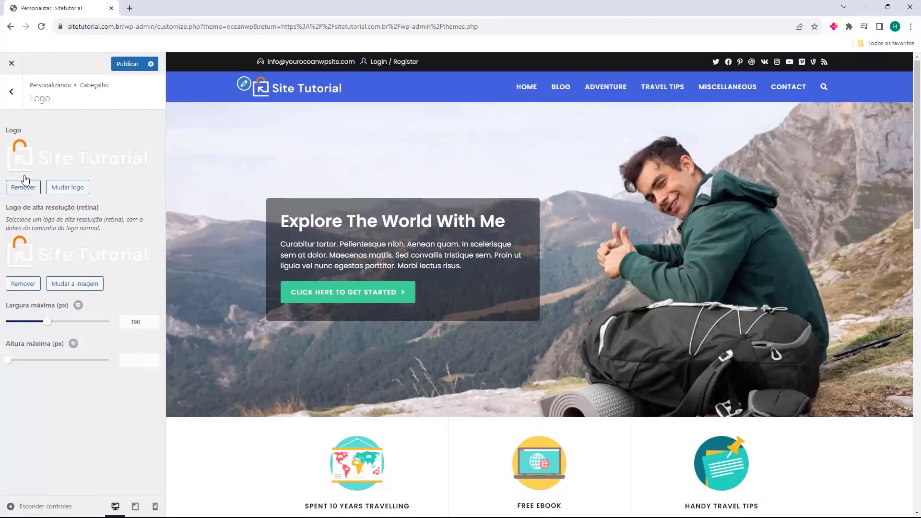
click(21, 101)
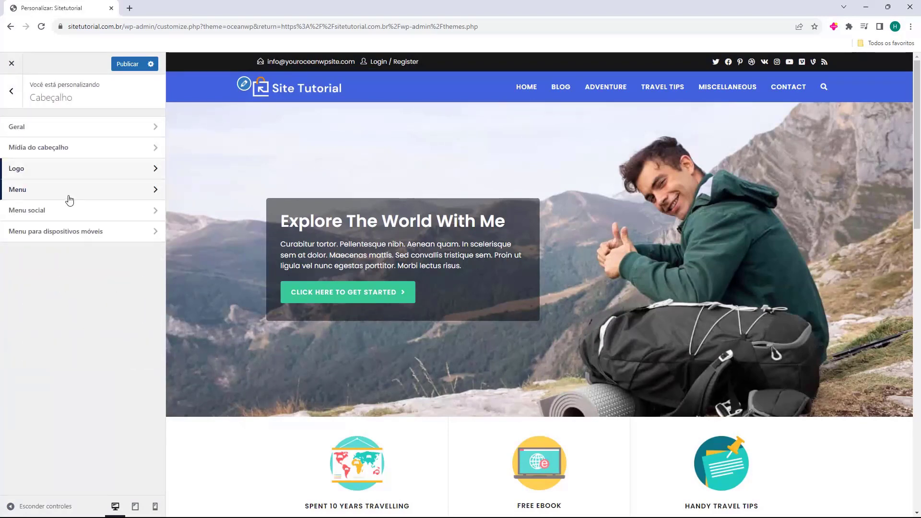
In Cabeçalho > Menu, try Centro and Esquerda menu positions, keeping it on Direita.
click(26, 196)
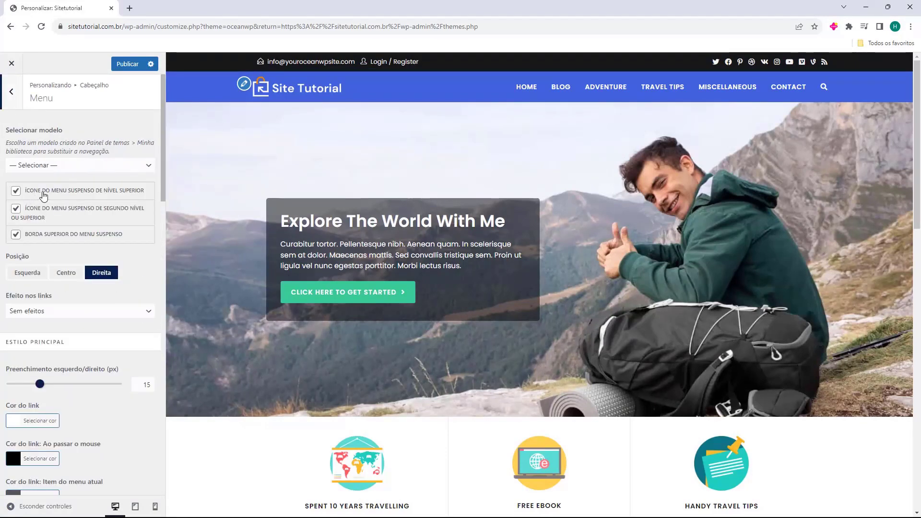
click(73, 166)
click(72, 165)
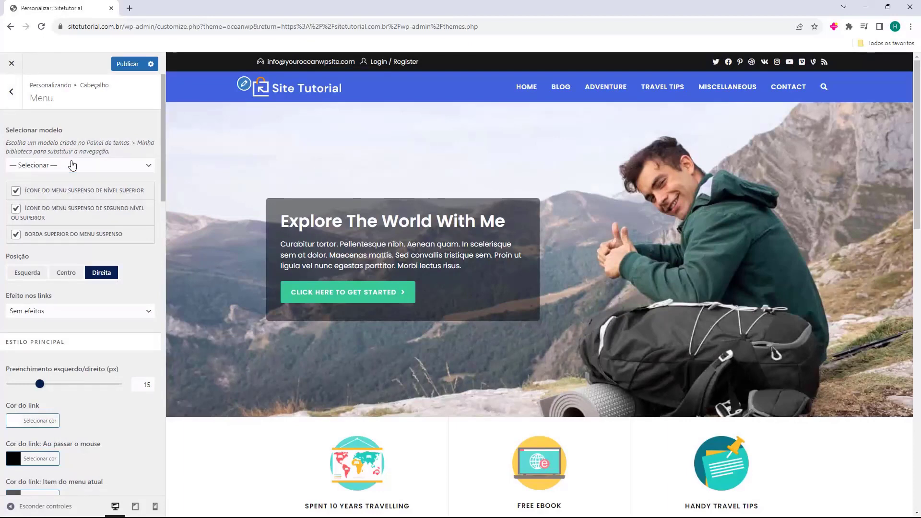
scroll(77, 166, down, 20)
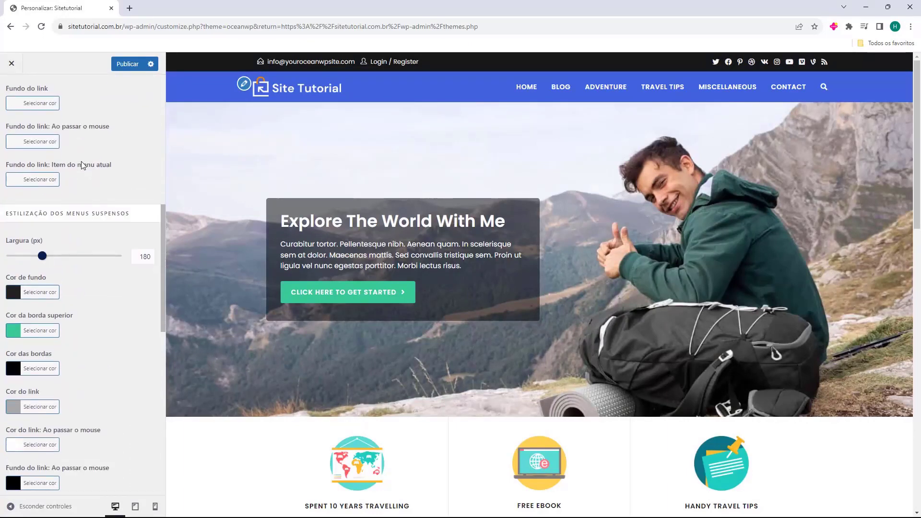
scroll(82, 165, up, 20)
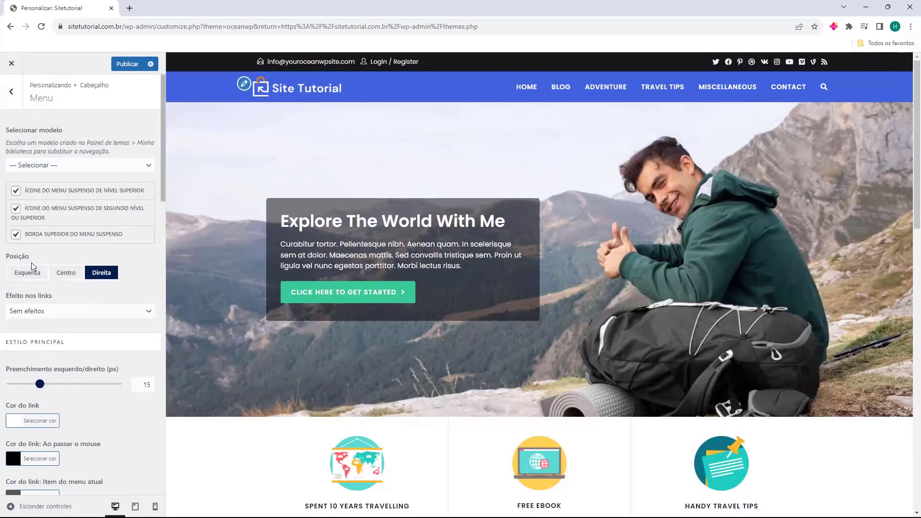
click(66, 273)
click(42, 273)
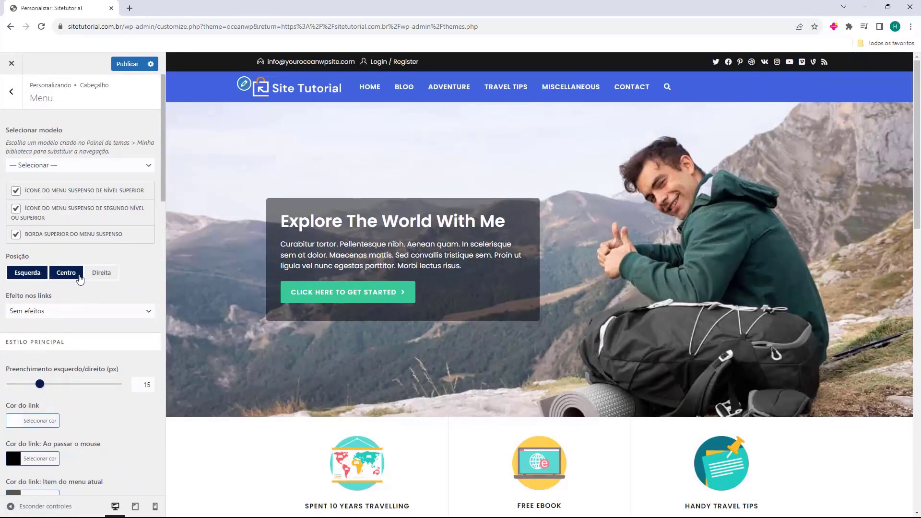
click(102, 272)
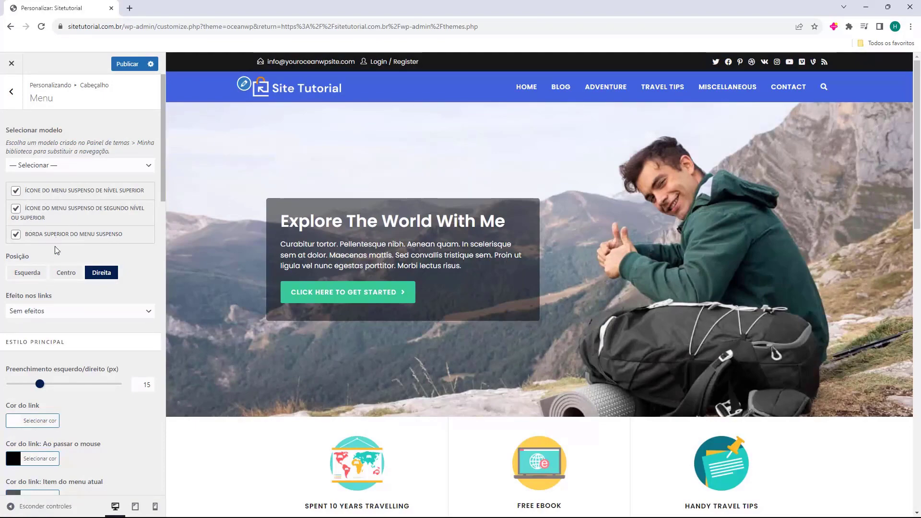
Try an underline link effect, set Efeito nos links to Sem efeitos, and go back.
click(51, 317)
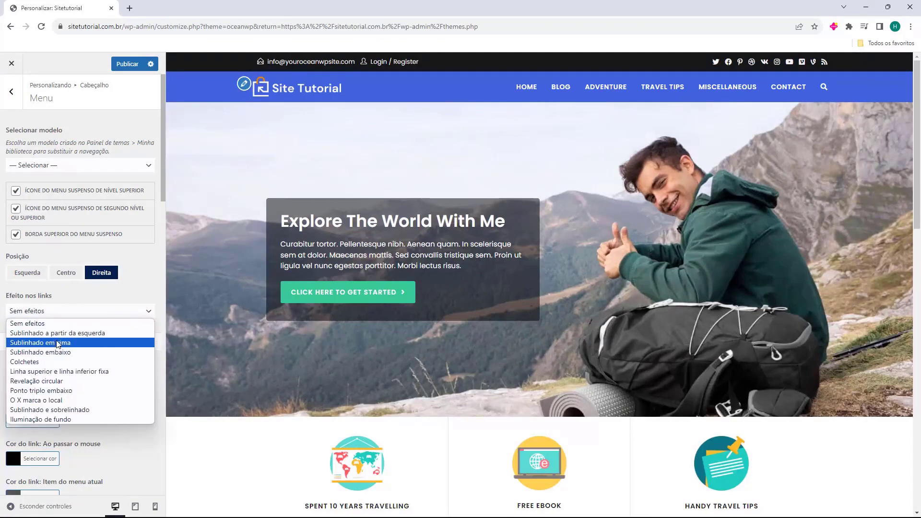
click(70, 324)
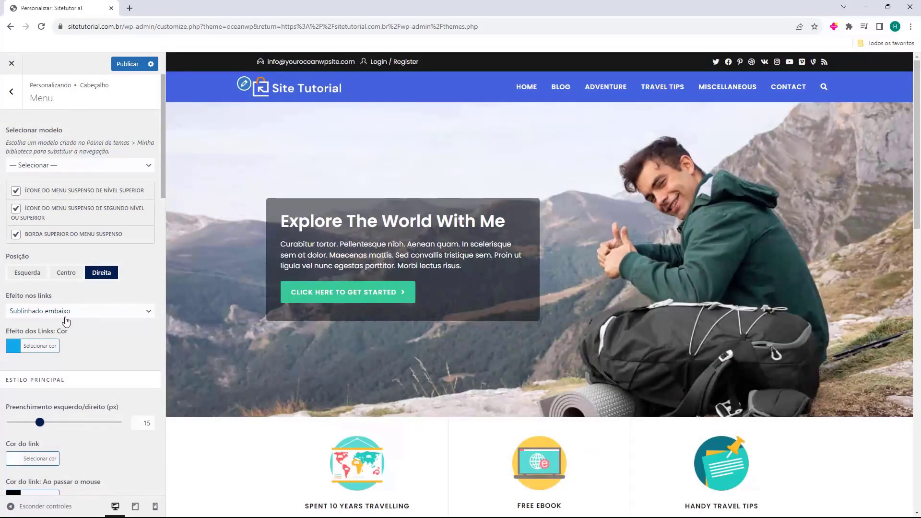
click(65, 317)
click(66, 322)
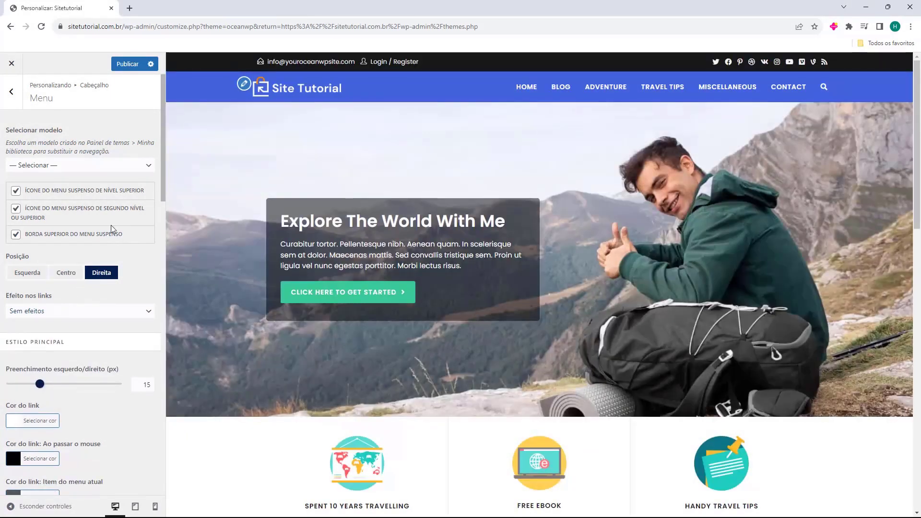
scroll(110, 226, down, 15)
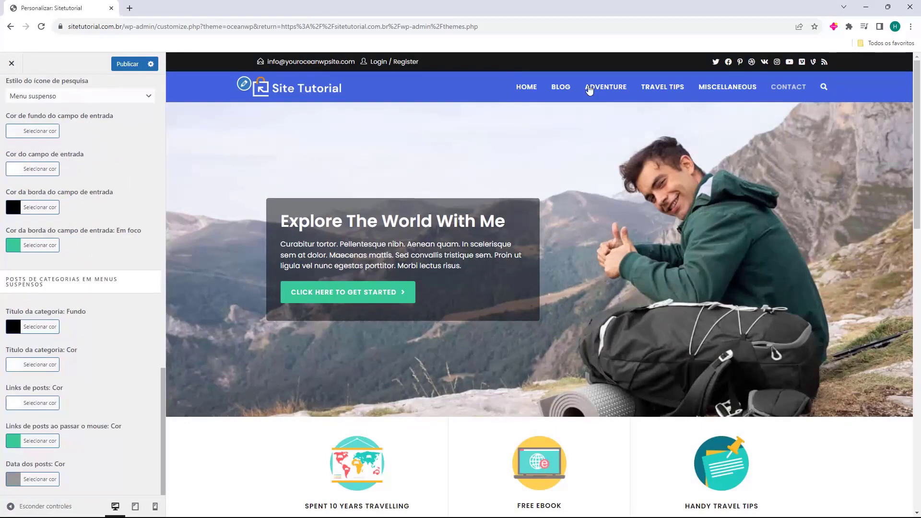
scroll(142, 241, up, 8)
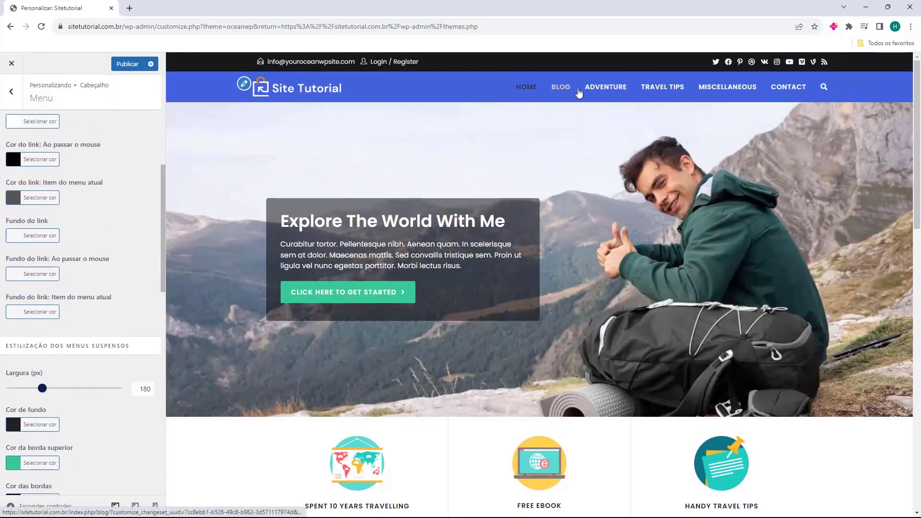
scroll(57, 213, up, 4)
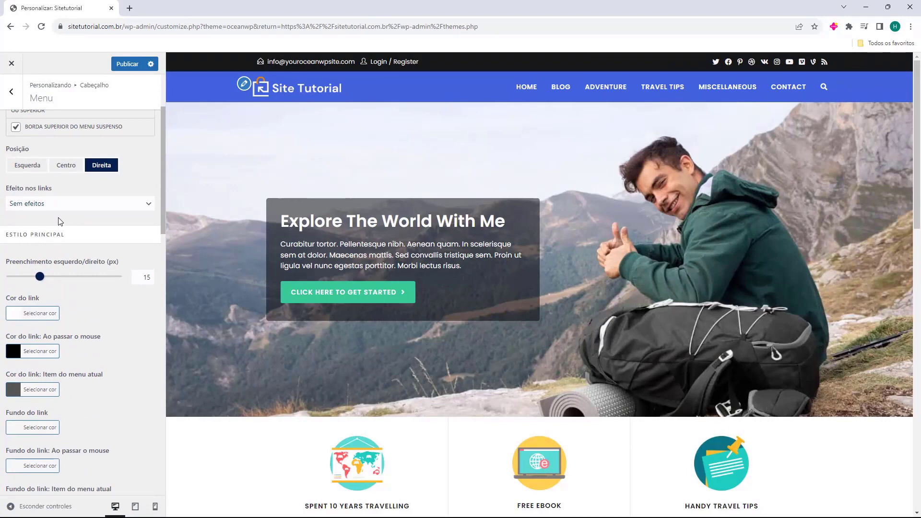
scroll(61, 220, down, 3)
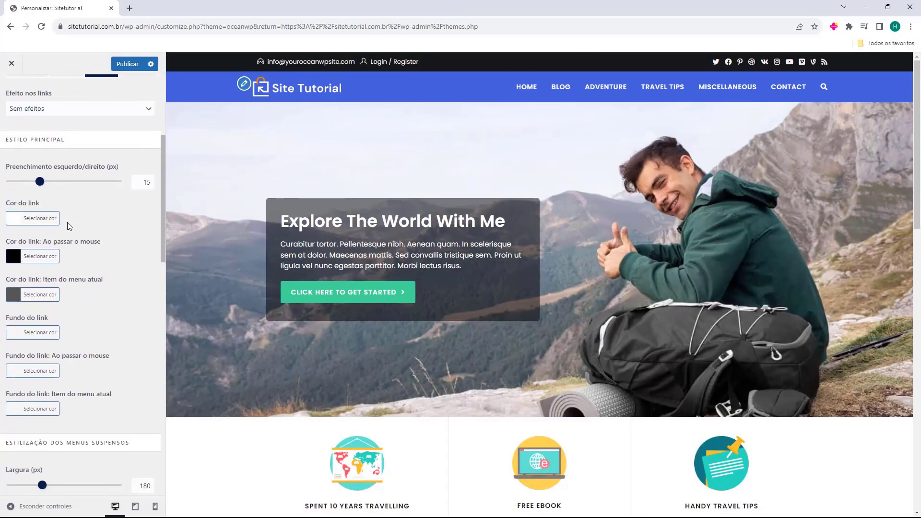
scroll(66, 223, up, 6)
click(18, 98)
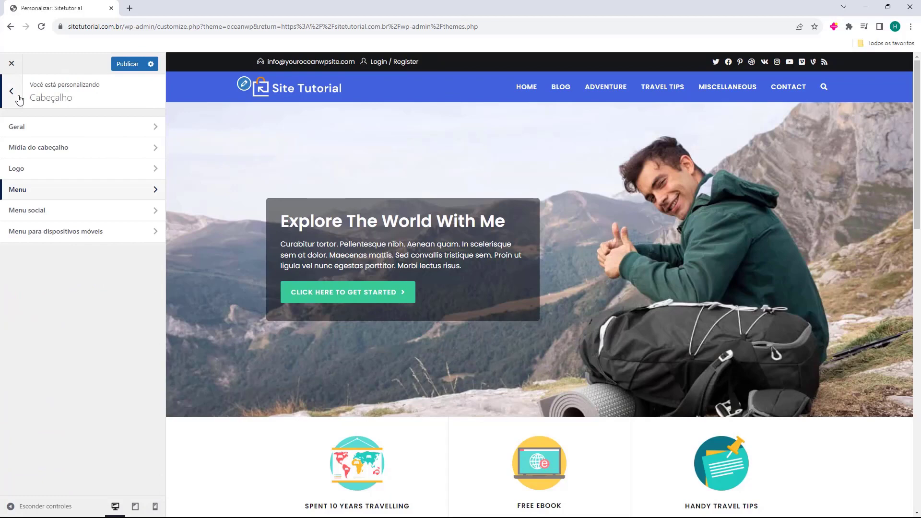
Review the Menu social and mobile menu header settings unchanged, then return to the main customizer list.
click(25, 214)
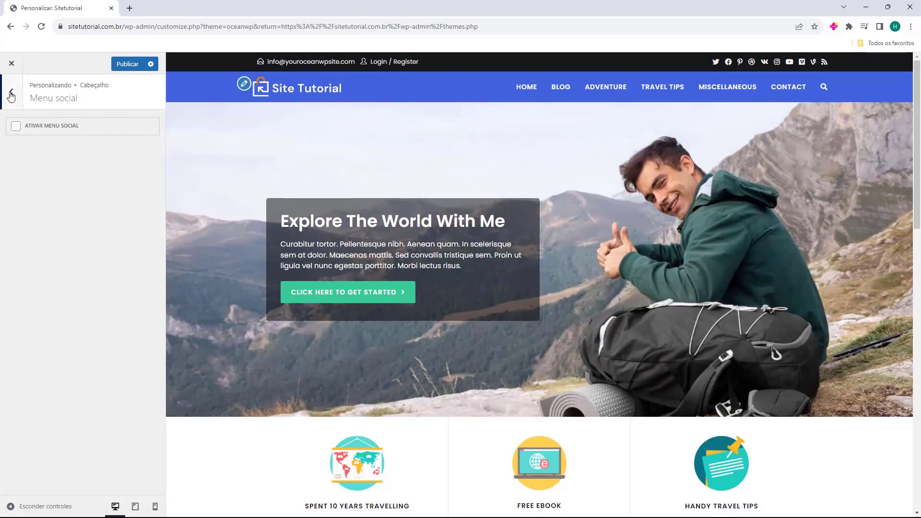
click(11, 93)
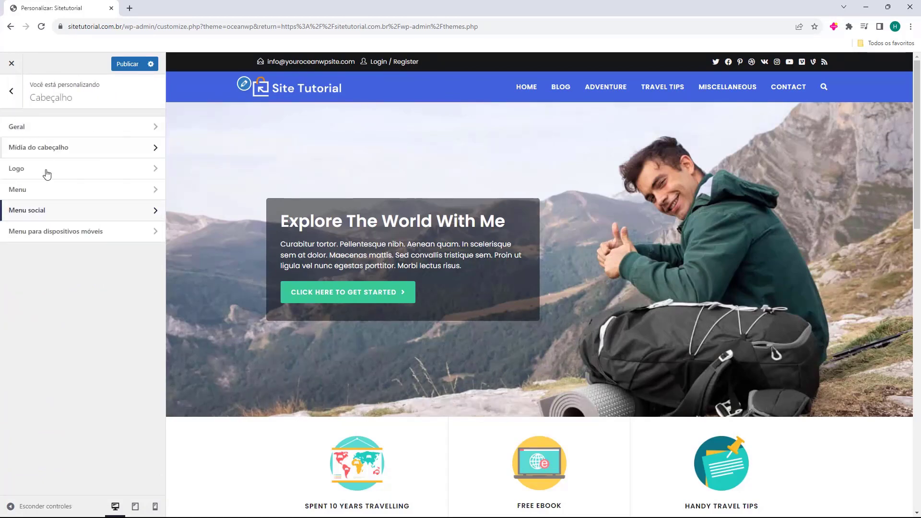
click(26, 235)
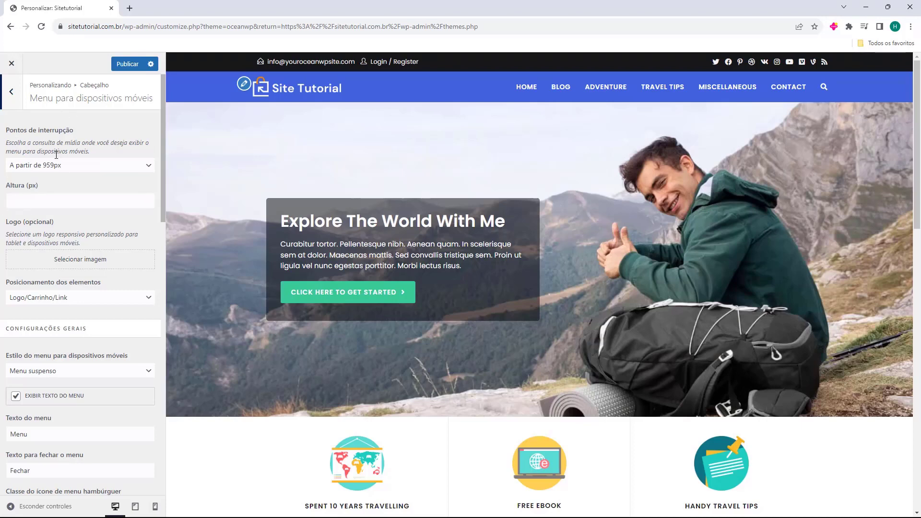
scroll(56, 155, down, 10)
scroll(64, 235, up, 10)
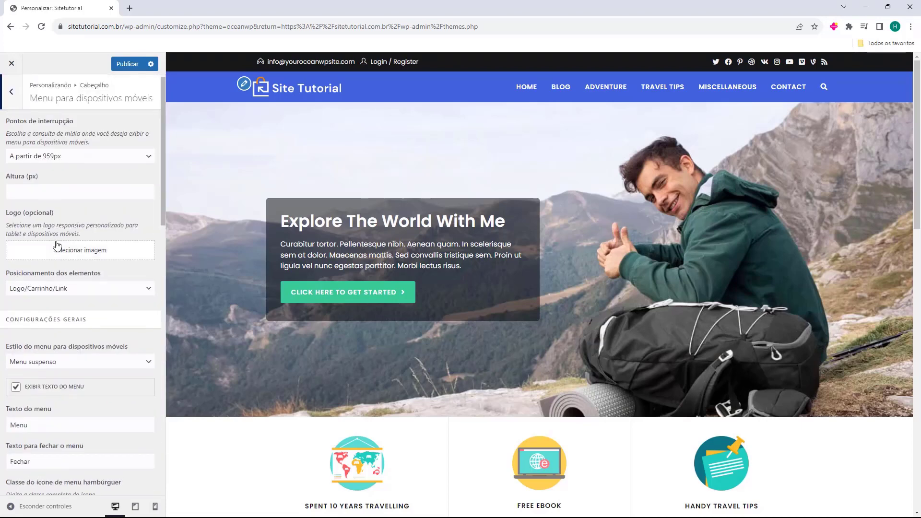
scroll(56, 246, up, 1)
click(11, 91)
click(11, 93)
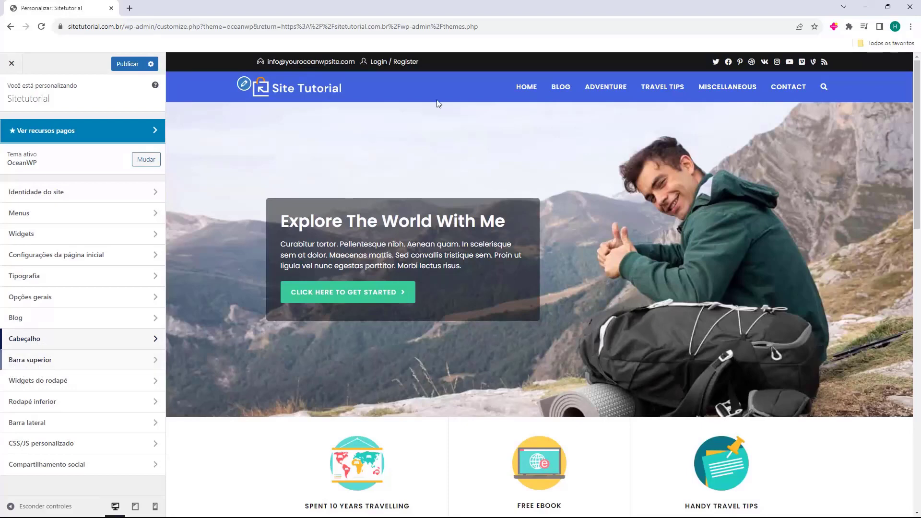
In Barra superior > Geral, switch the top bar off and back on.
click(55, 359)
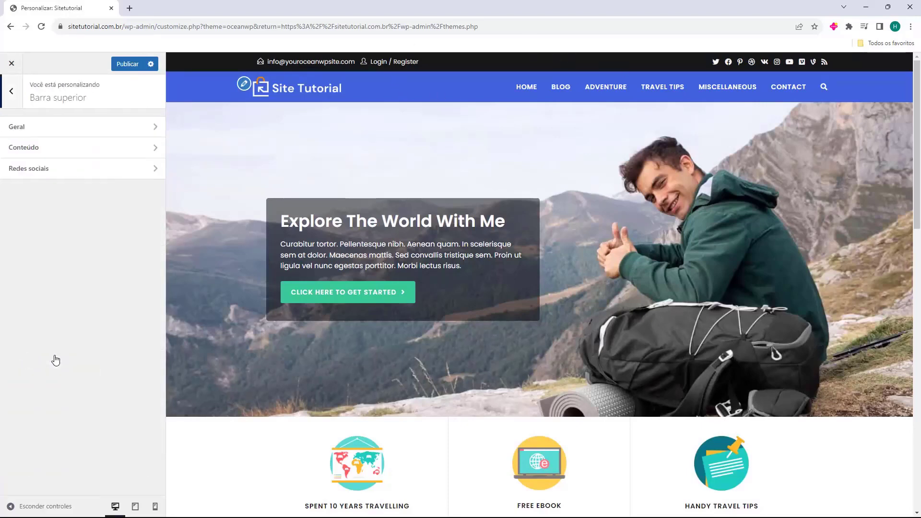
click(29, 127)
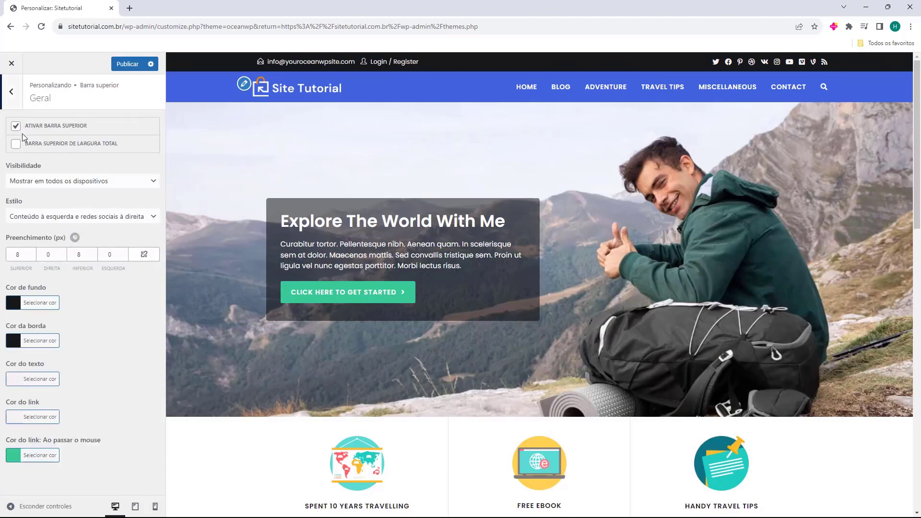
click(17, 127)
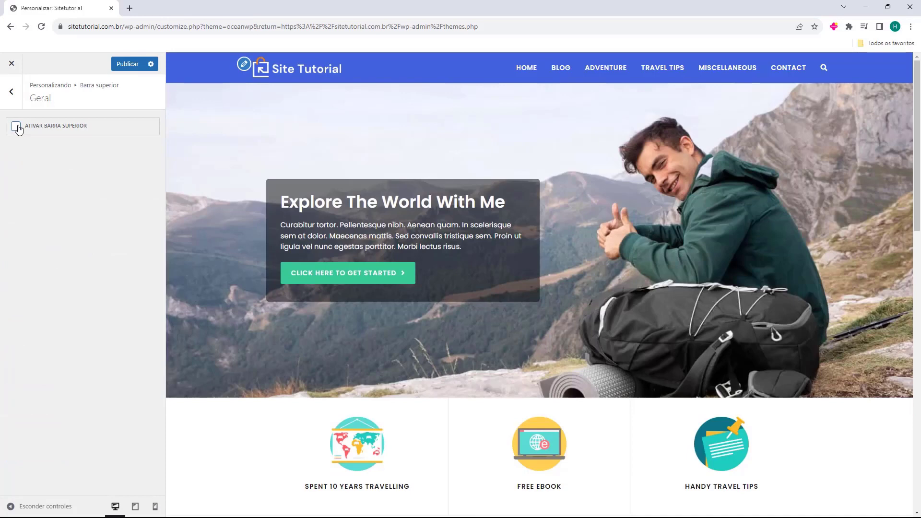
click(16, 126)
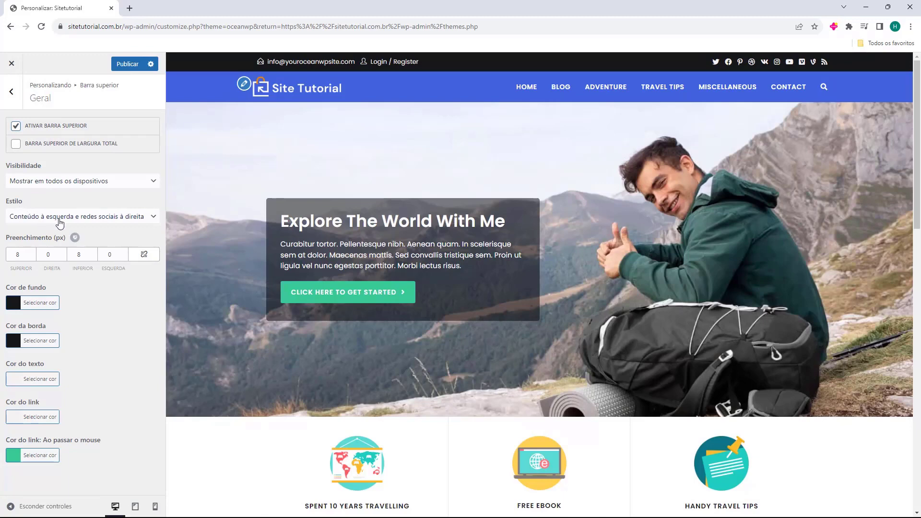
Try each top bar Estilo, keep 'Conteúdo à esquerda e redes sociais à direita', then open Conteúdo.
click(79, 220)
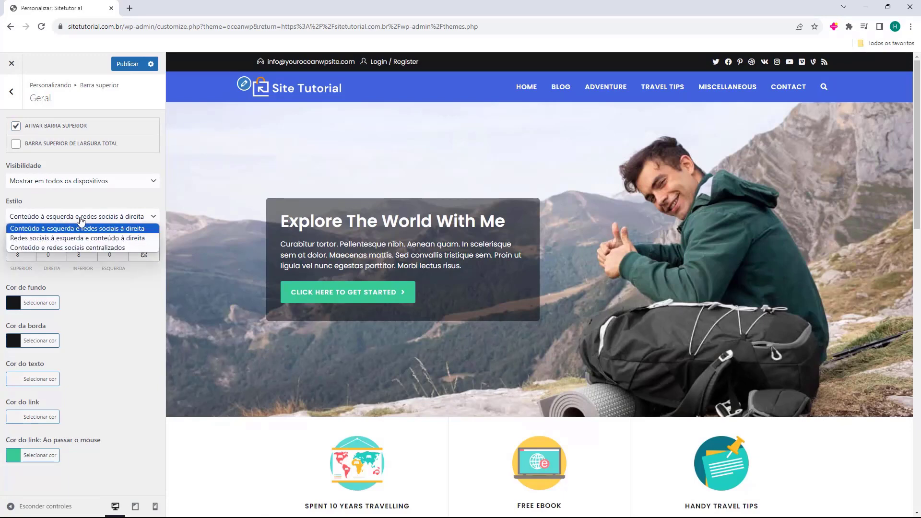
click(71, 231)
click(71, 220)
click(66, 238)
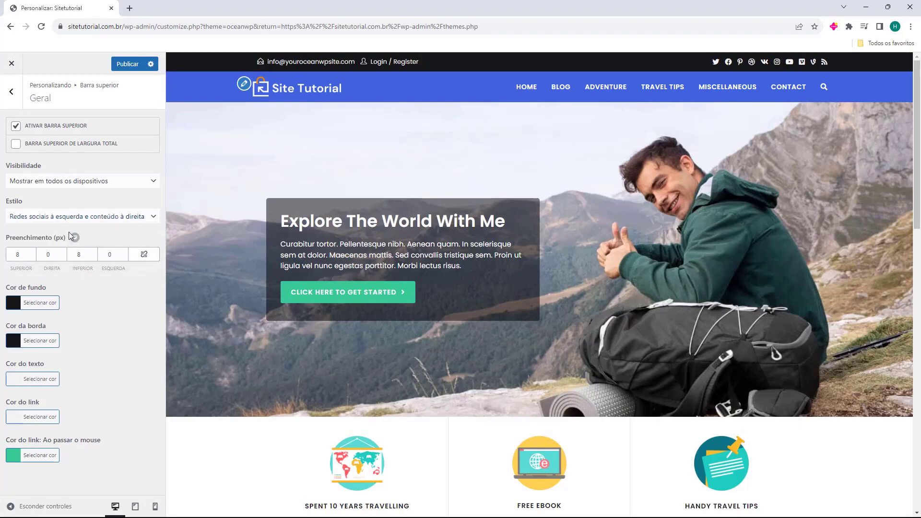
click(80, 216)
click(65, 245)
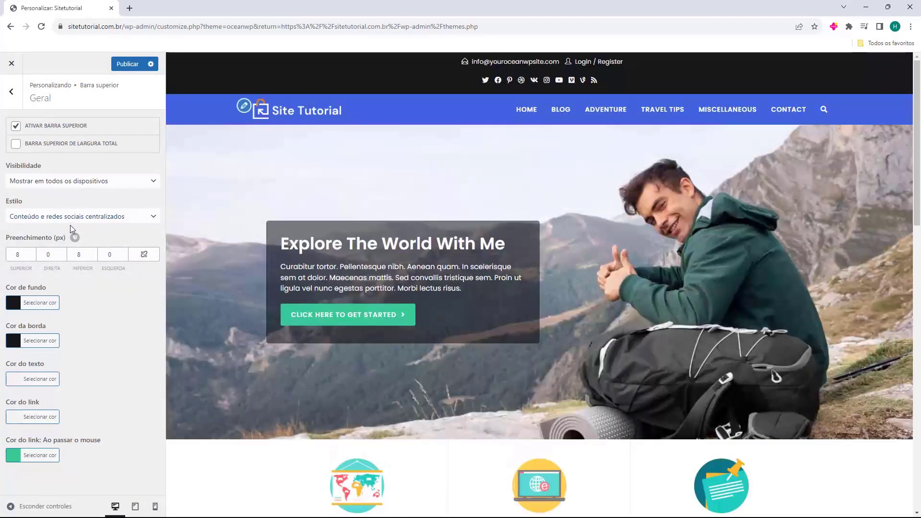
click(67, 221)
click(66, 226)
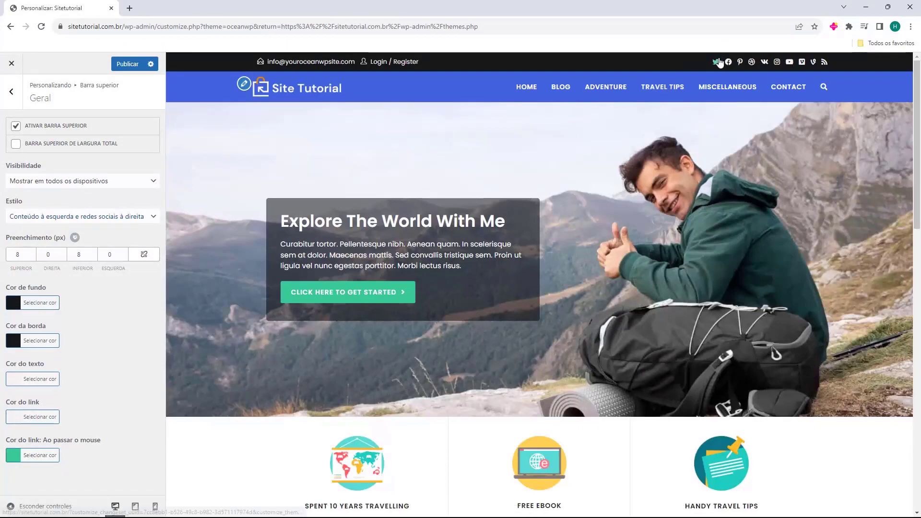
click(19, 104)
click(34, 149)
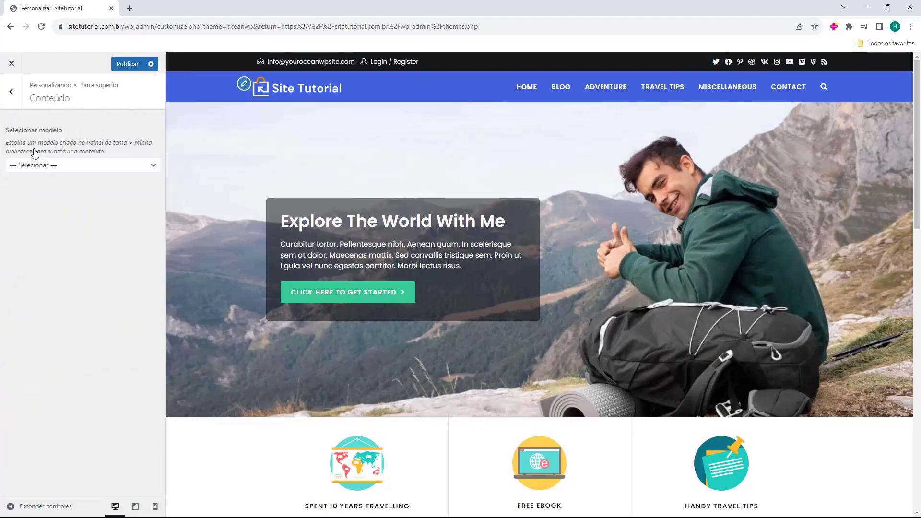
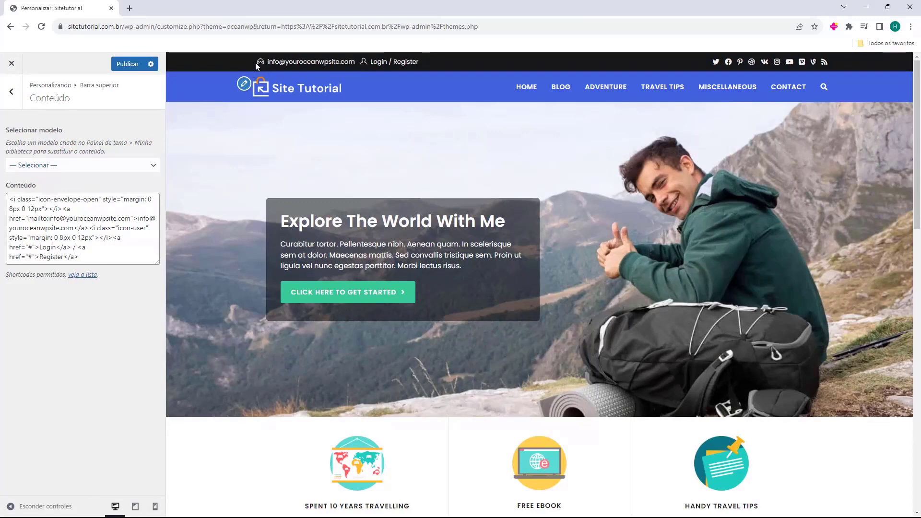
Test the top bar e-mail link, then delete the Login / Register link markup from Content.
click(309, 65)
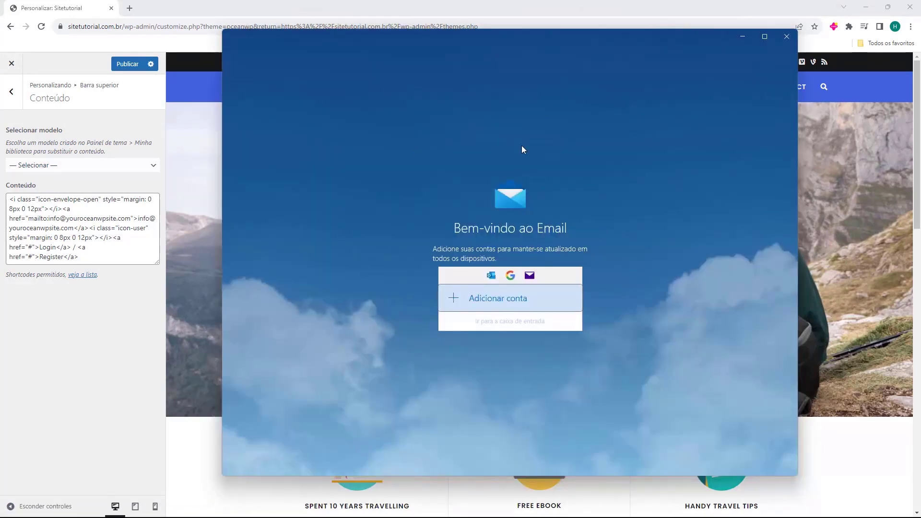
click(781, 39)
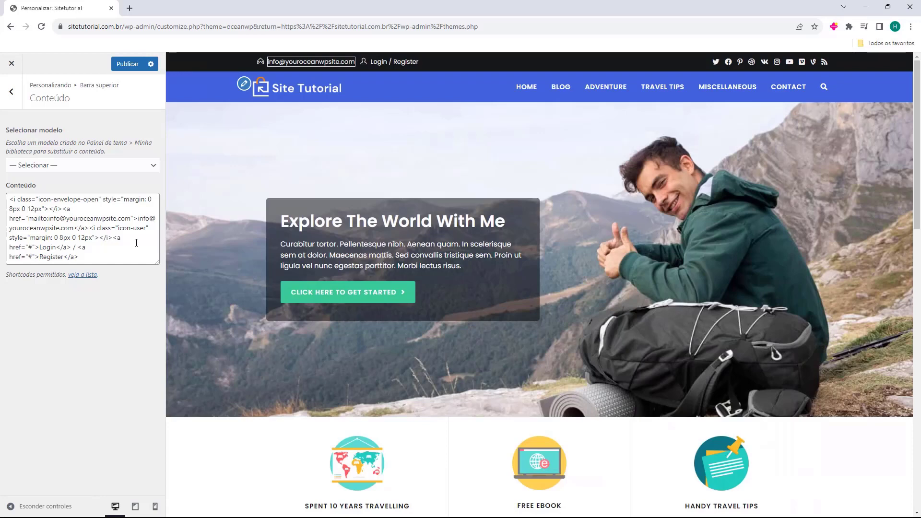
click(200, 82)
drag(125, 257, 43, 199)
click(20, 208)
click(57, 207)
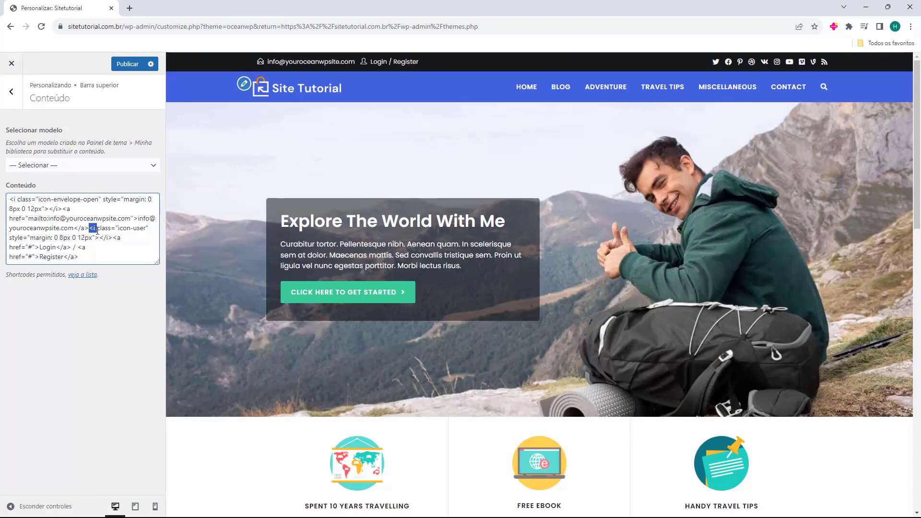
click(89, 229)
drag(89, 229, 133, 273)
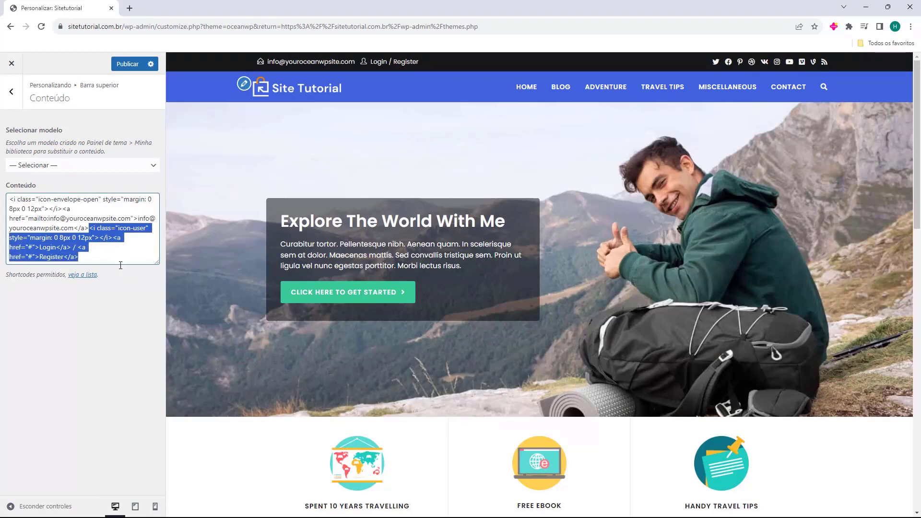
key(BackSpace)
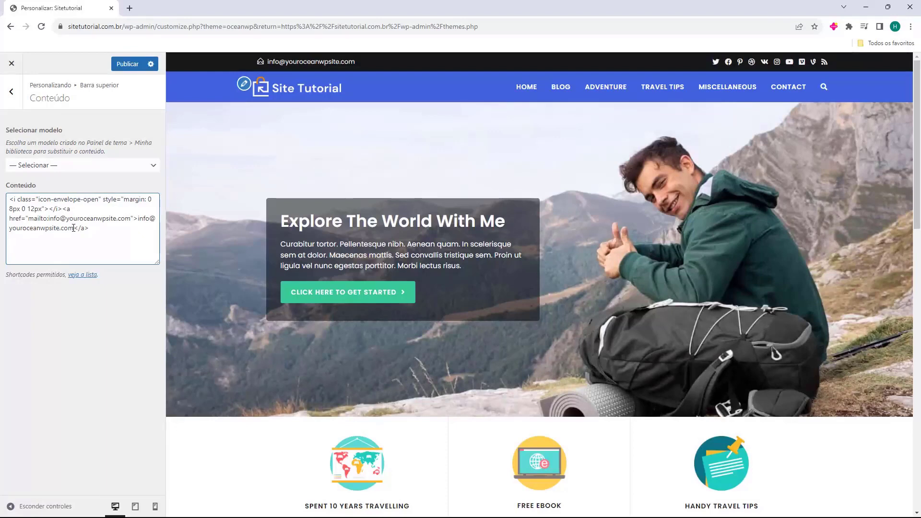
Paste the site's contact e-mail over the displayed placeholder address in the link text.
mouse_move(65, 224)
mouse_down()
mouse_move(130, 219)
mouse_move(70, 229)
mouse_up()
click(133, 219)
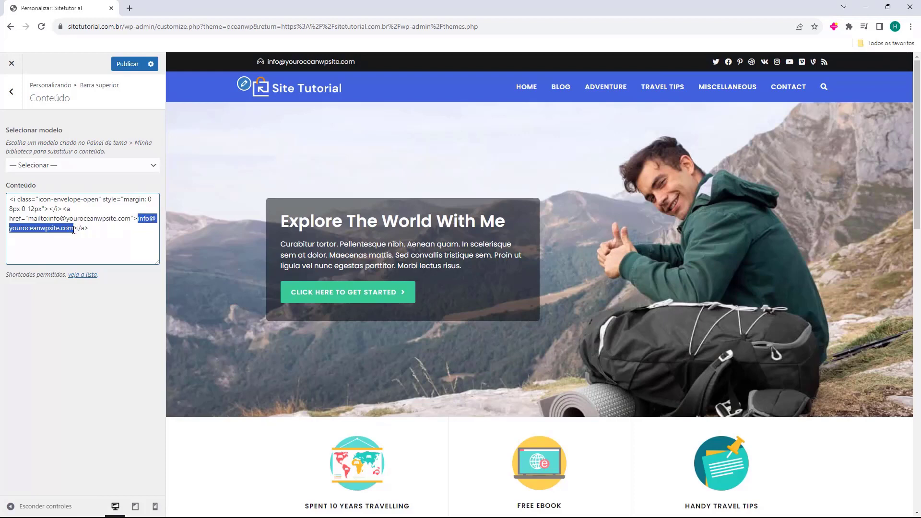
key(ctrl+v)
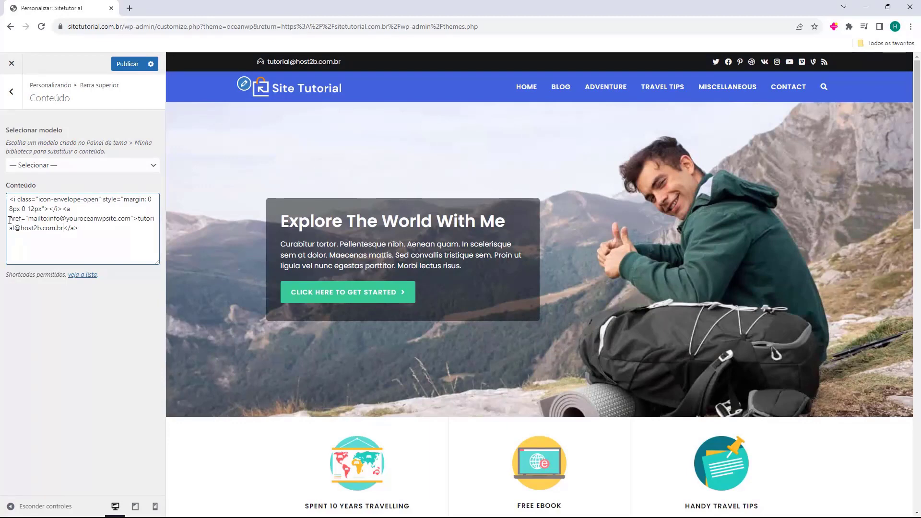
Replace the placeholder address in the mailto link with the site's contact e-mail.
drag(9, 220, 13, 220)
click(28, 218)
mouse_move(48, 220)
mouse_down()
mouse_move(79, 229)
mouse_move(60, 220)
mouse_up()
mouse_move(83, 225)
mouse_down()
mouse_move(123, 220)
mouse_move(81, 229)
mouse_up()
click(66, 219)
drag(130, 219, 50, 222)
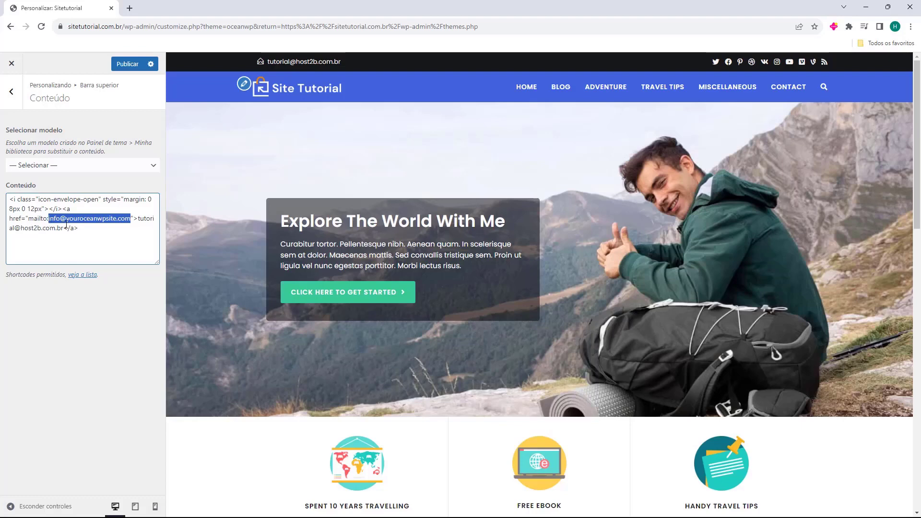
key(BackSpace)
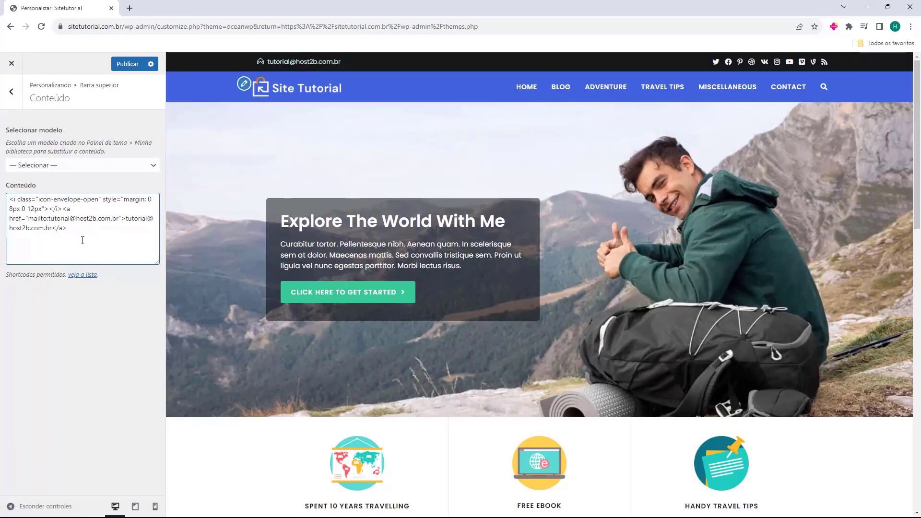
click(12, 99)
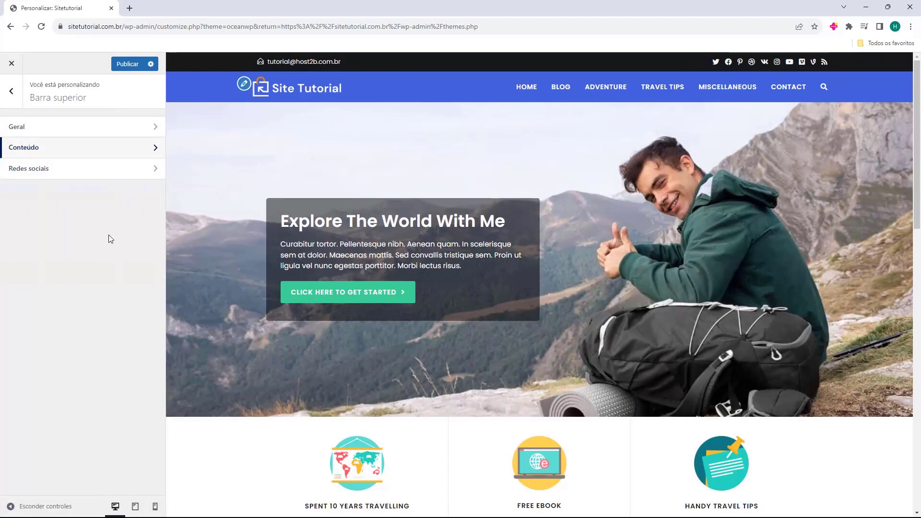
Enable the top bar's social icons and scroll down to the Twitter and other network URL fields.
click(29, 173)
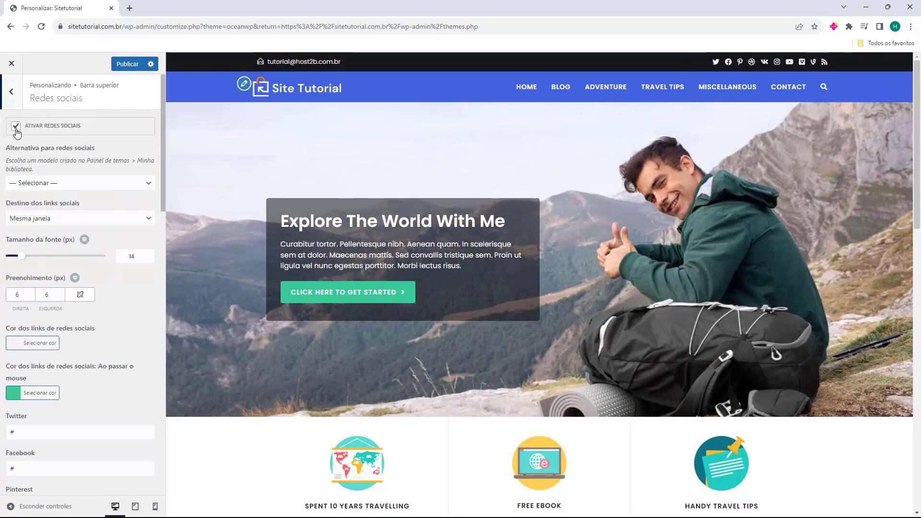
click(17, 128)
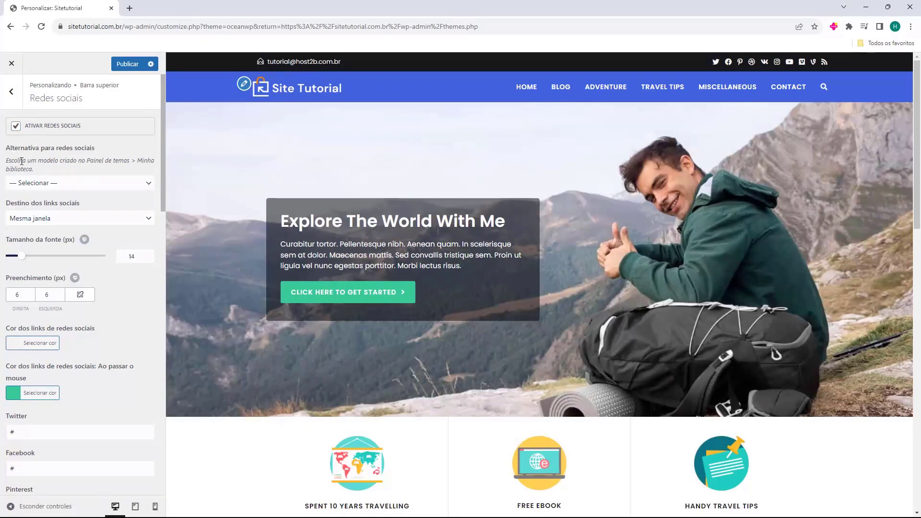
scroll(57, 217, down, 1)
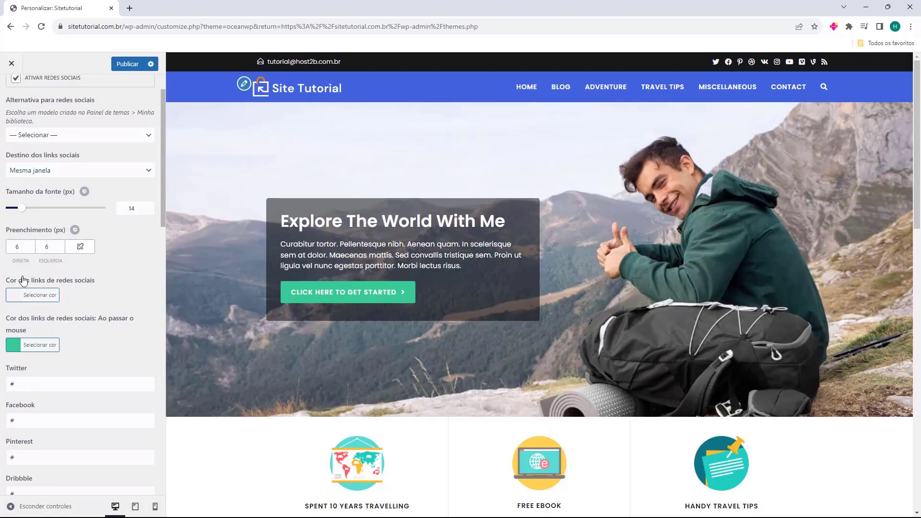
scroll(24, 281, down, 1)
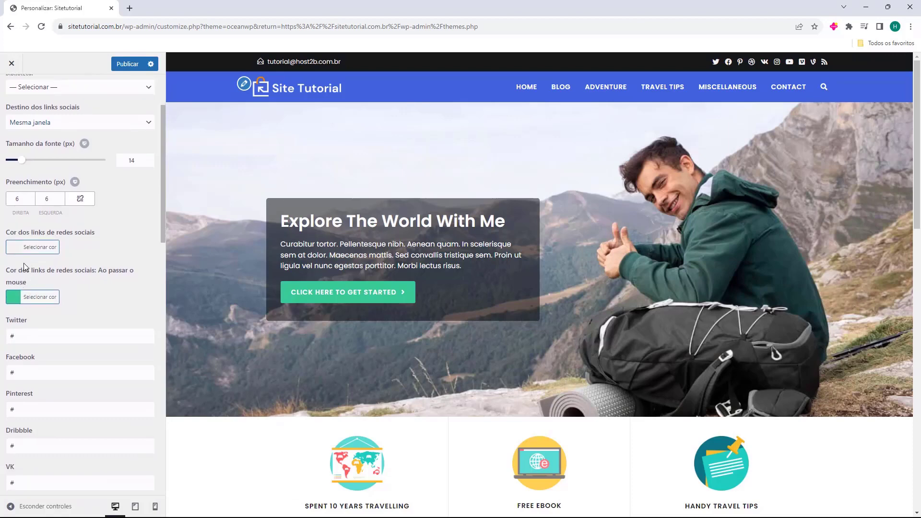
scroll(24, 267, down, 2)
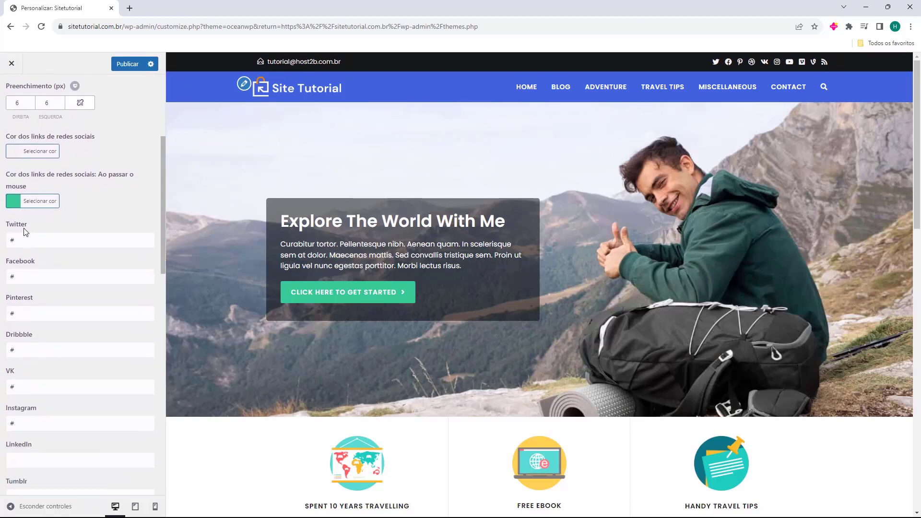
scroll(28, 228, down, 2)
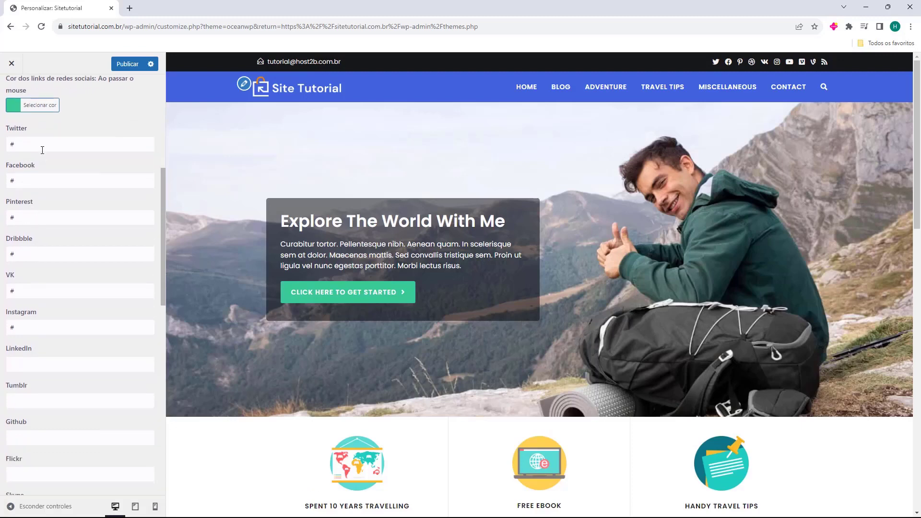
drag(43, 149, 1, 152)
click(84, 144)
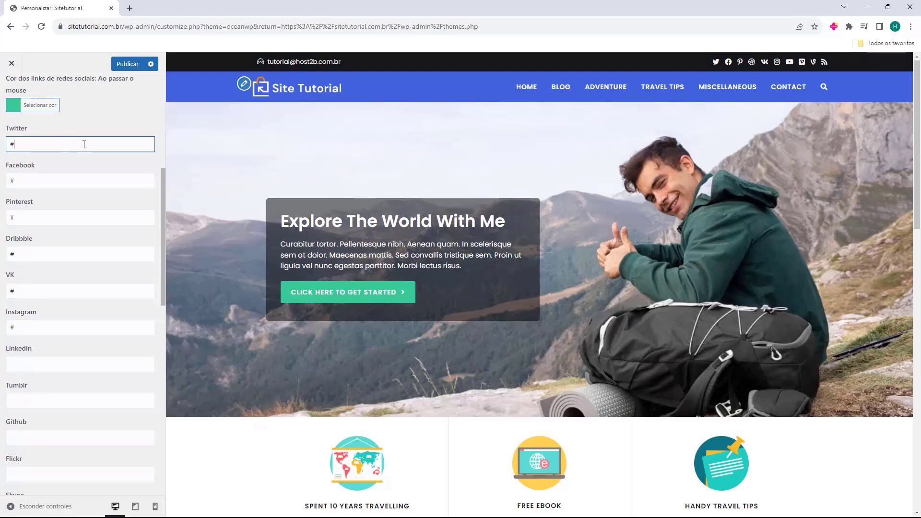
drag(84, 144, 4, 146)
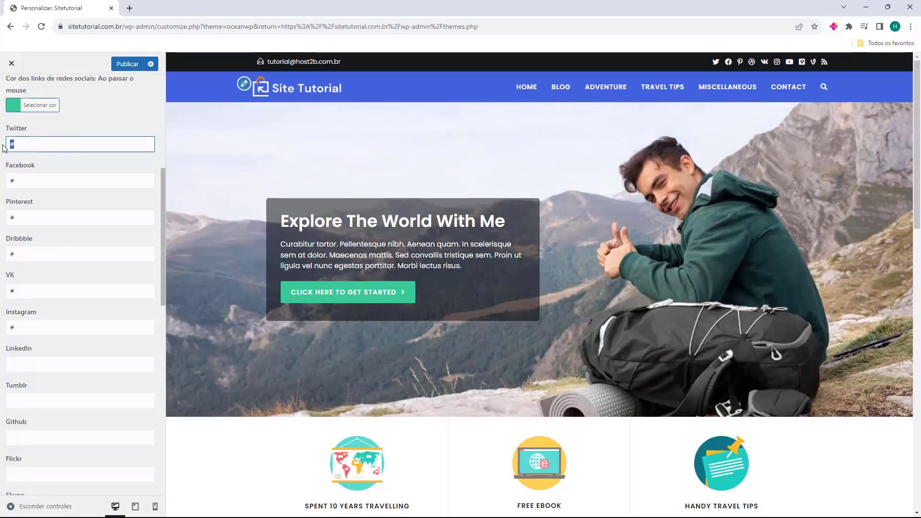
key(BackSpace)
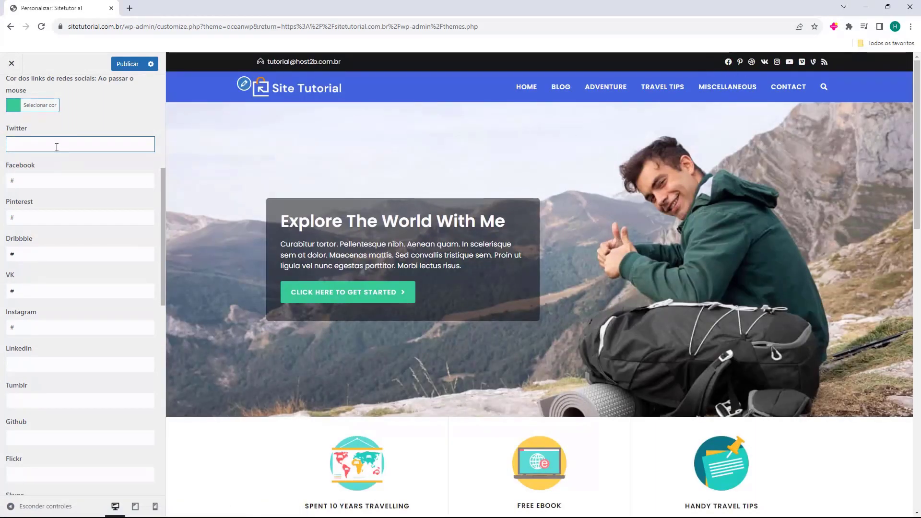
text(#)
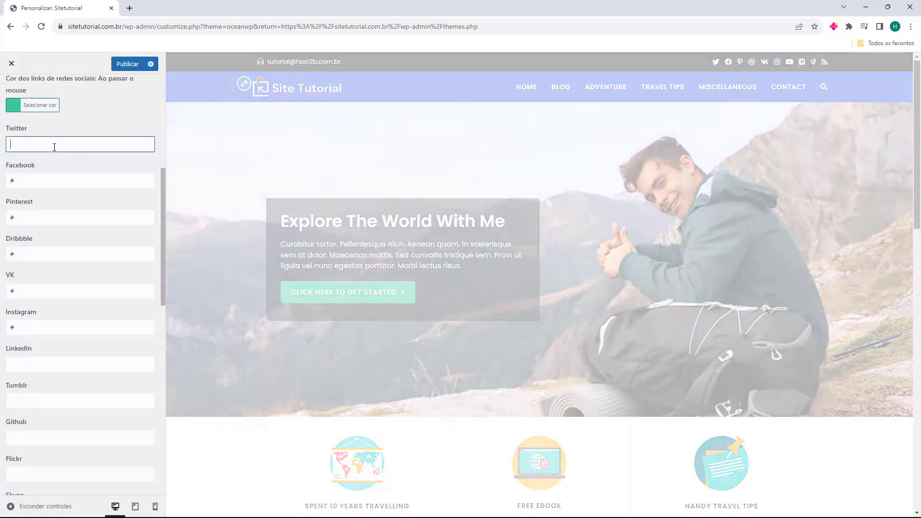
text(twitter.com.br/)
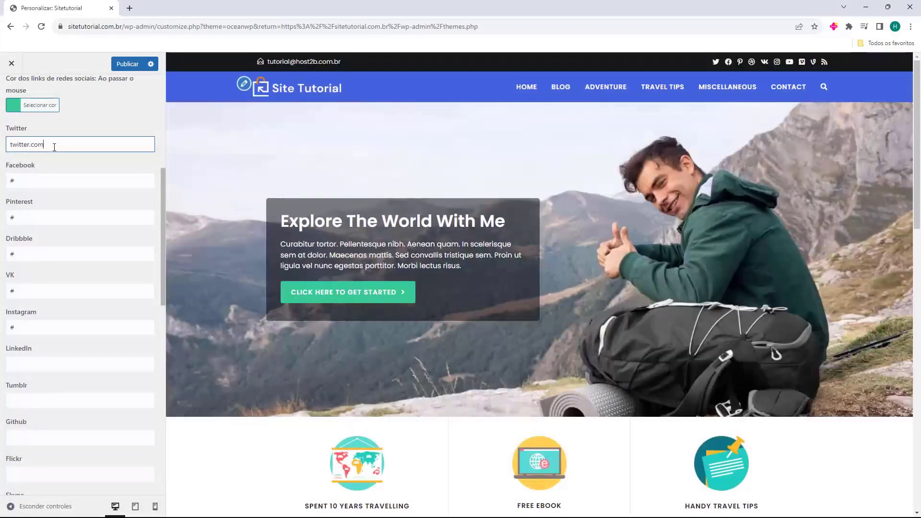
text(host2b)
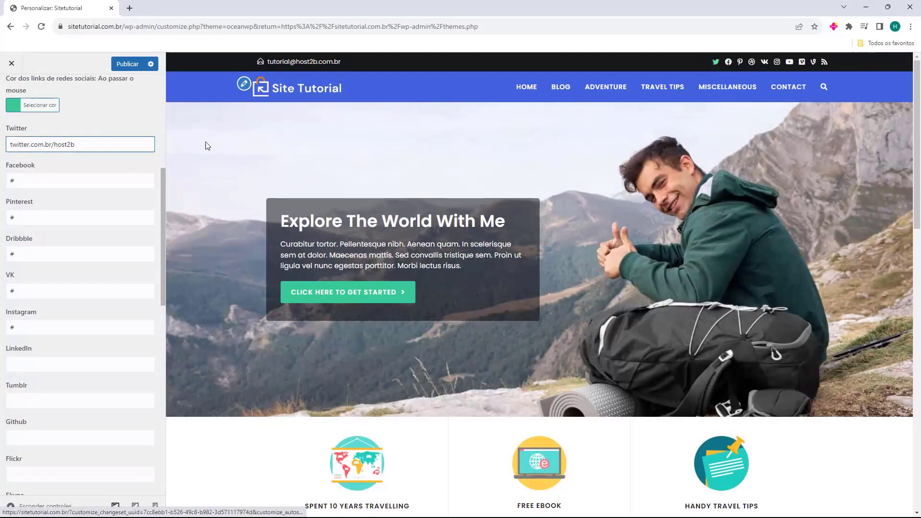
key(Home)
text(https://)
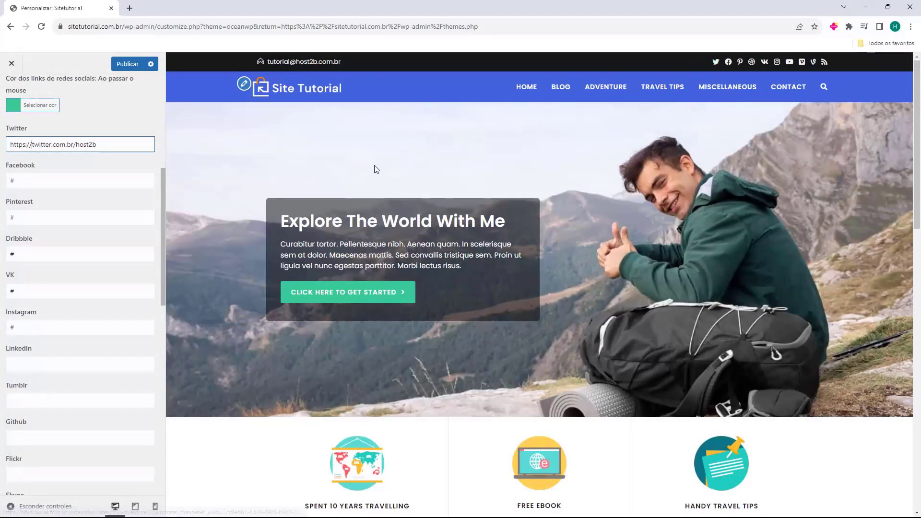
click(120, 158)
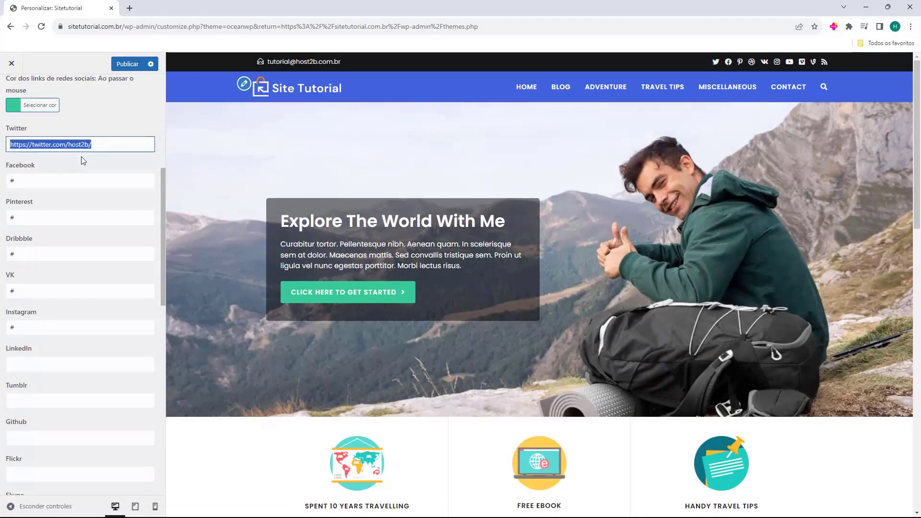
key(BackSpace)
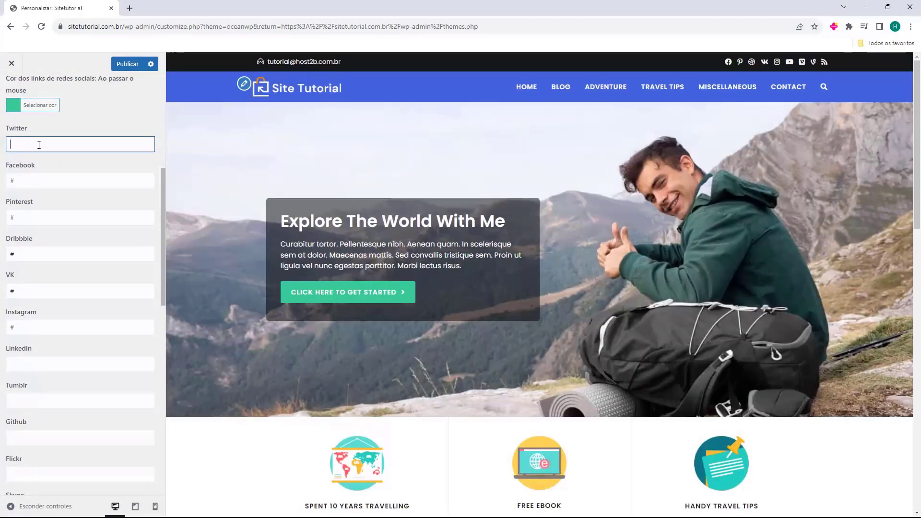
Clear the Pinterest, Dribbble and VK links and set Twitter's link back to '#'.
click(38, 219)
key(BackSpace)
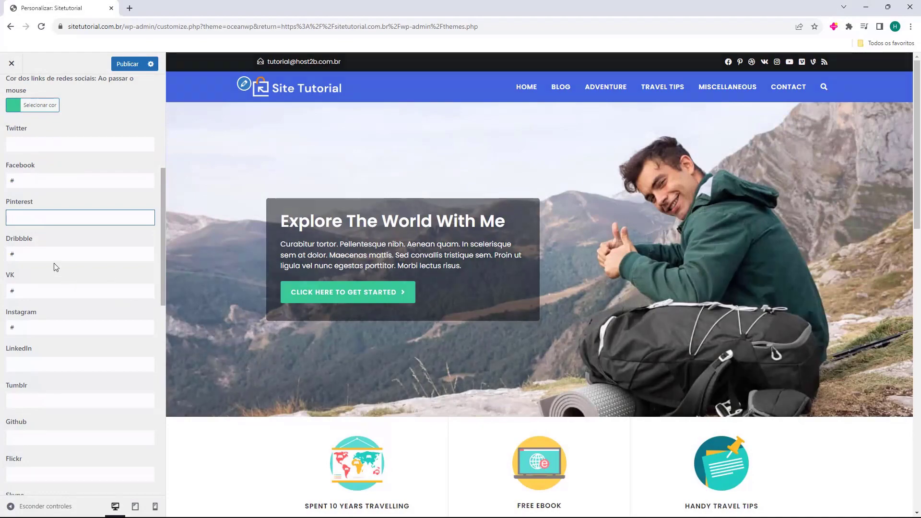
click(36, 252)
key(BackSpace)
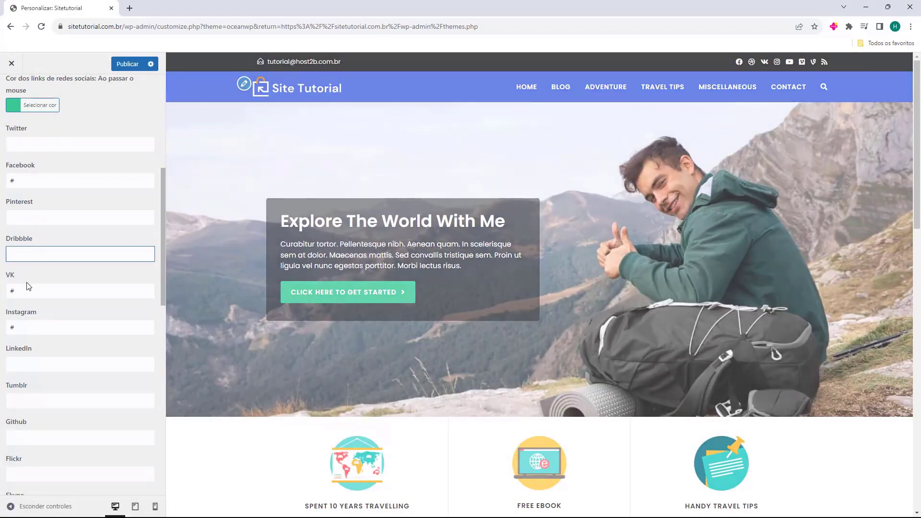
click(30, 290)
key(BackSpace)
click(37, 146)
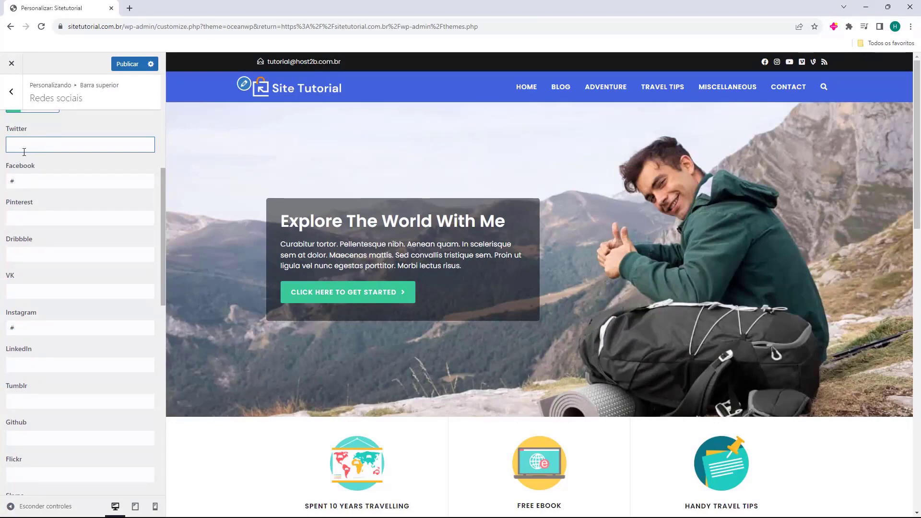
text(#)
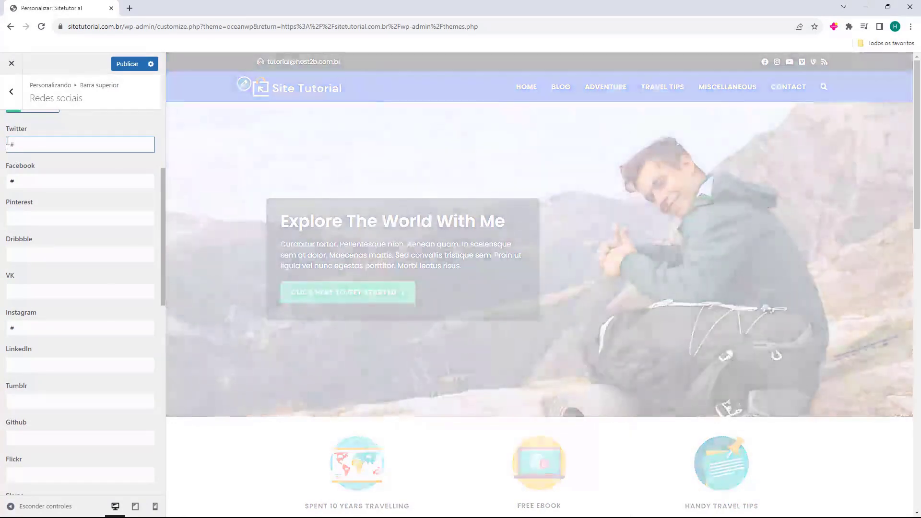
Clear the Vimeo, Vine and RSS links so their icons disappear from the top bar.
scroll(15, 243, down, 2)
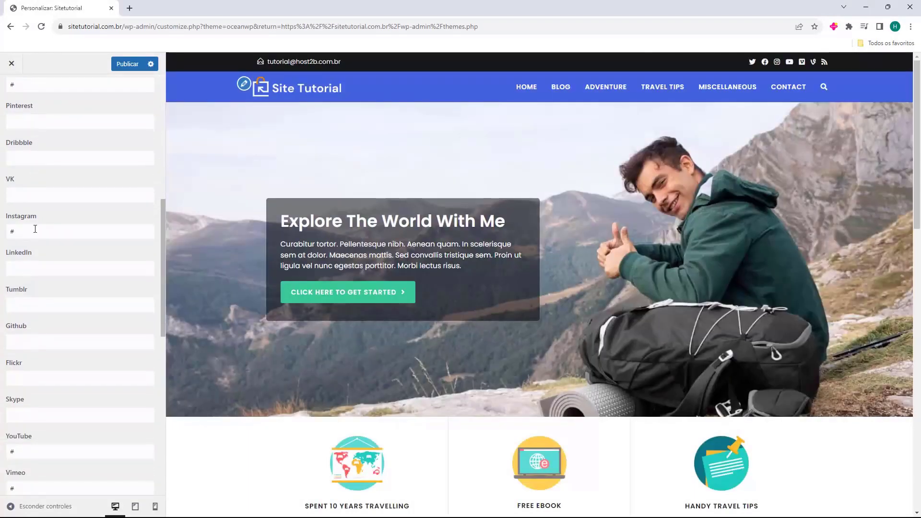
scroll(20, 240, down, 4)
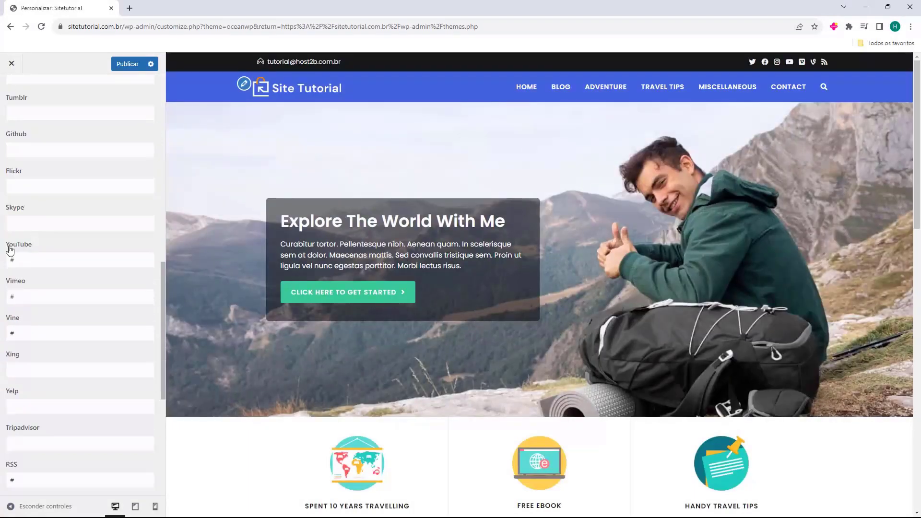
click(31, 293)
key(BackSpace)
click(27, 333)
key(BackSpace)
scroll(26, 340, down, 1)
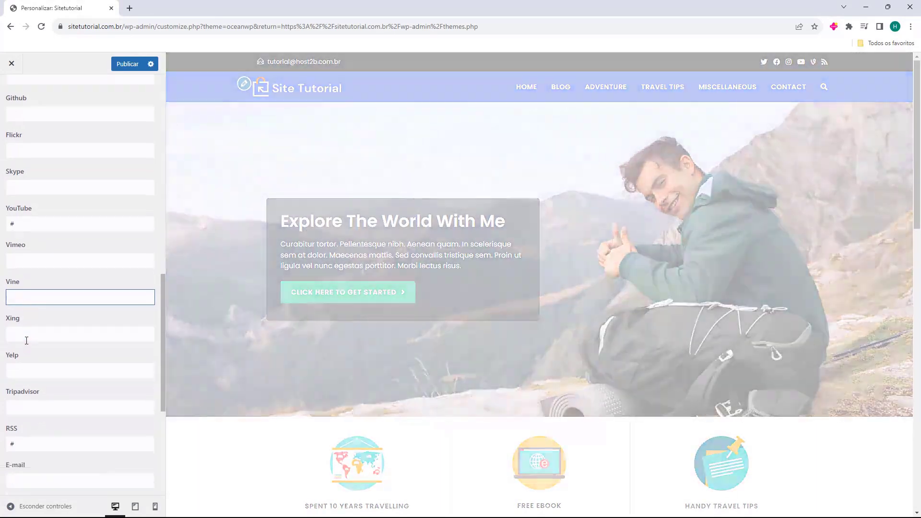
scroll(27, 340, down, 3)
click(27, 334)
key(BackSpace)
scroll(38, 331, down, 3)
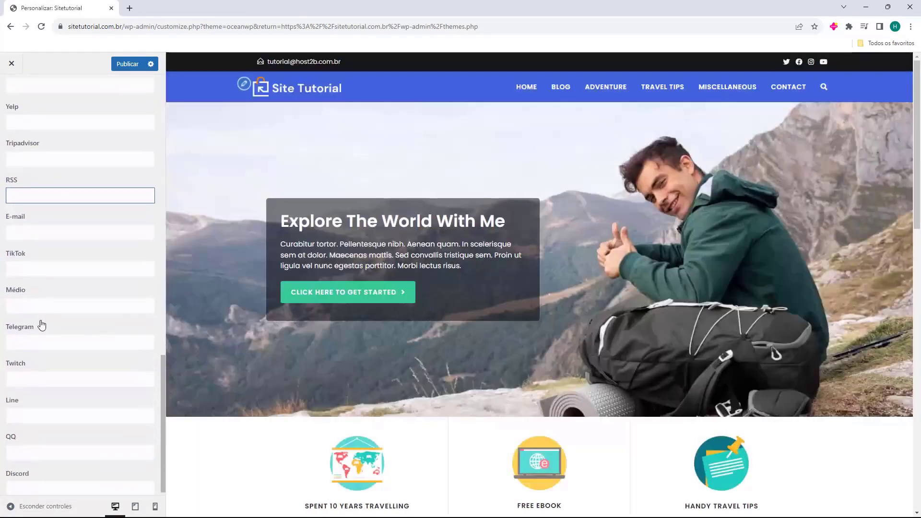
scroll(42, 325, down, 1)
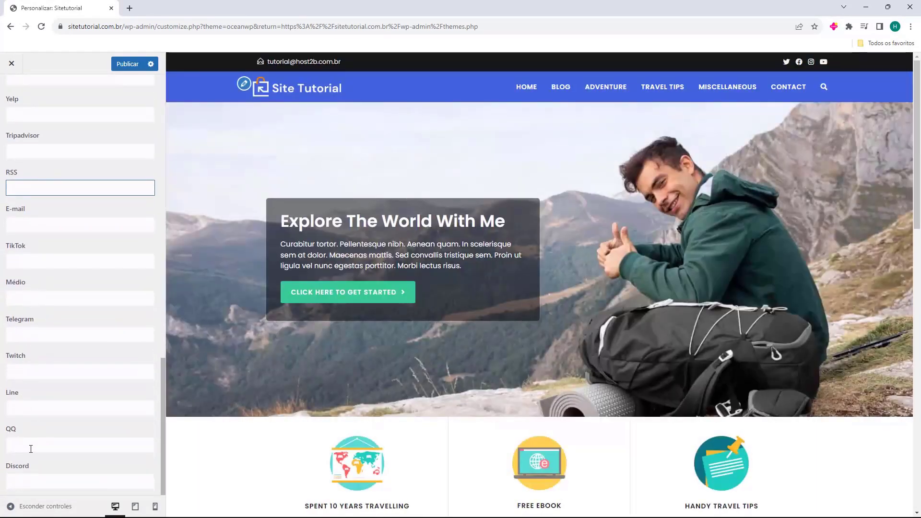
scroll(31, 448, up, 12)
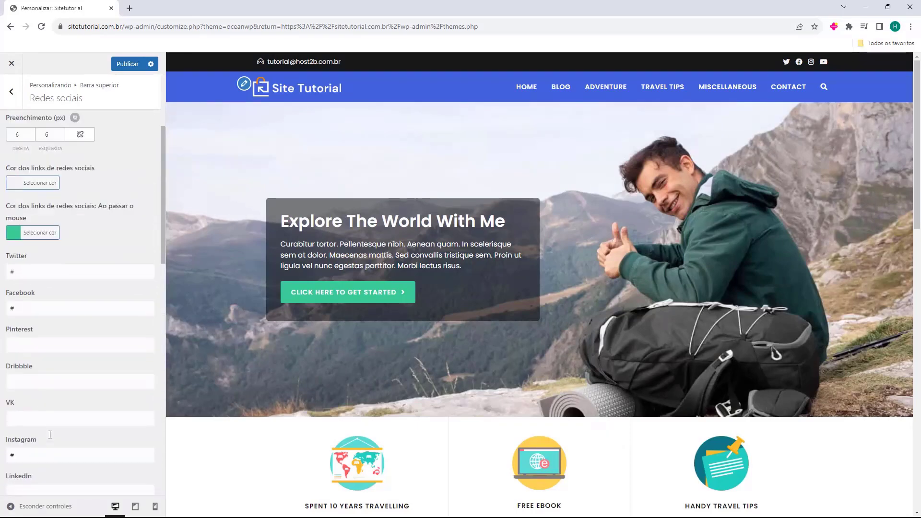
scroll(50, 434, up, 3)
scroll(53, 225, down, 6)
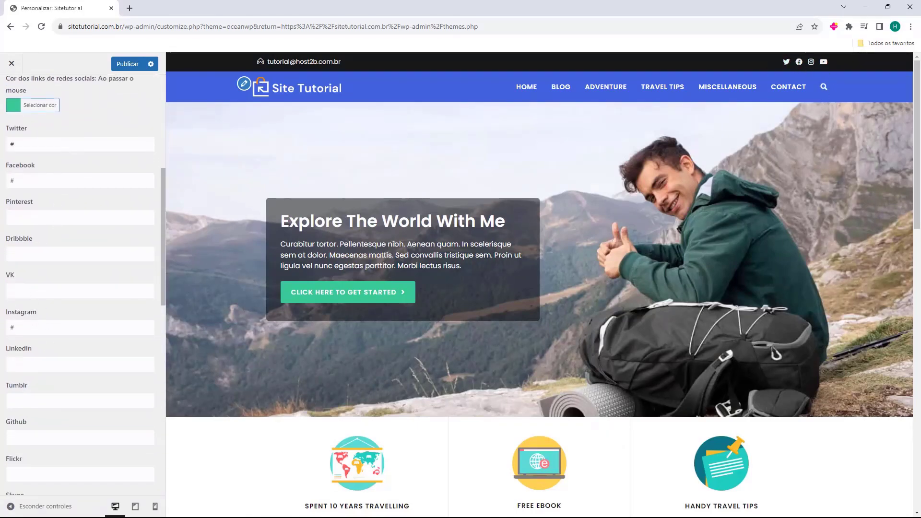
scroll(36, 201, up, 2)
scroll(48, 192, up, 3)
click(11, 91)
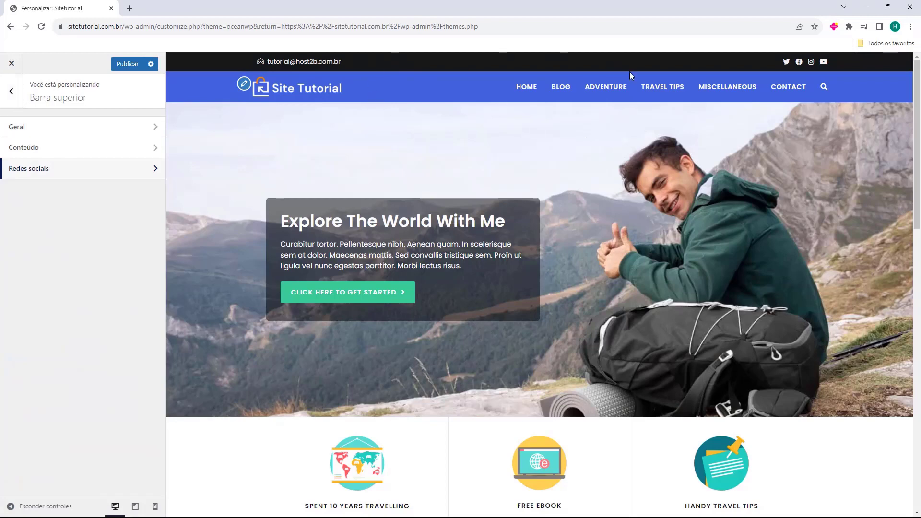
In Widgets do rodapé, switch the footer widget area off and back on, keeping it enabled.
key(Escape)
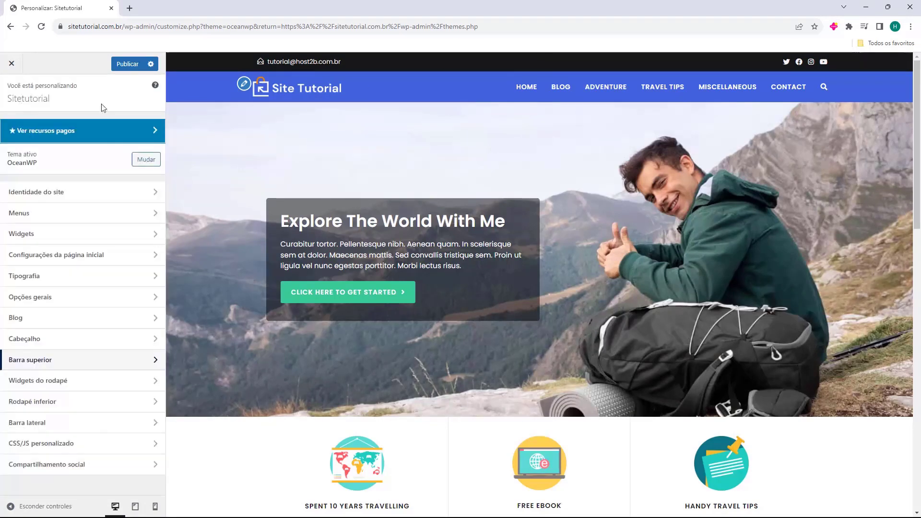
scroll(457, 158, down, 4)
scroll(457, 159, down, 10)
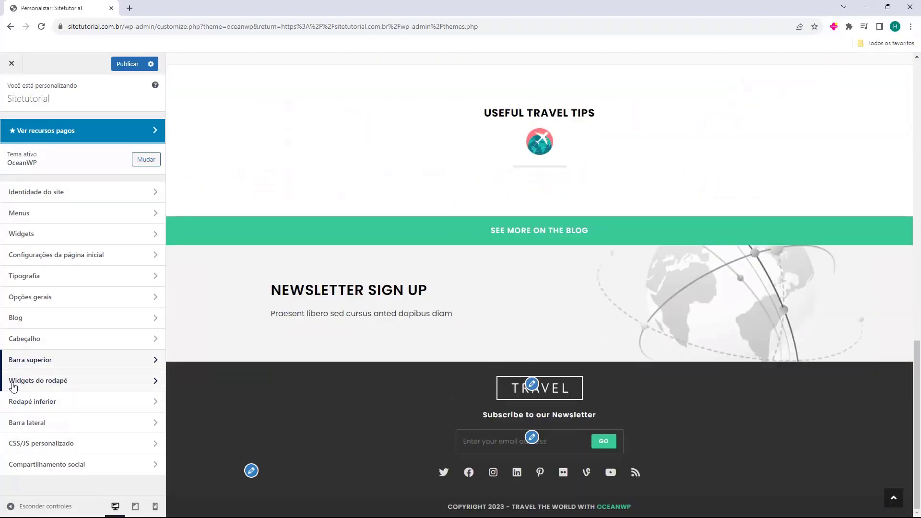
click(48, 388)
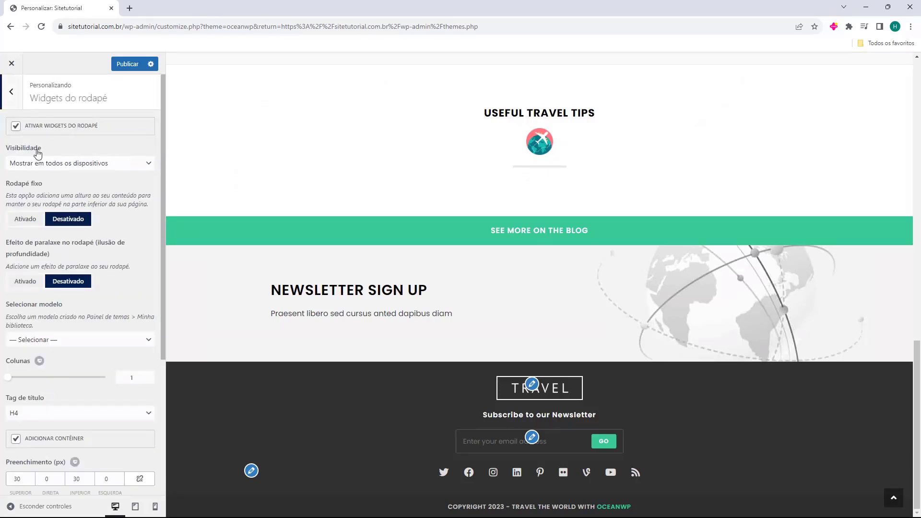
click(16, 127)
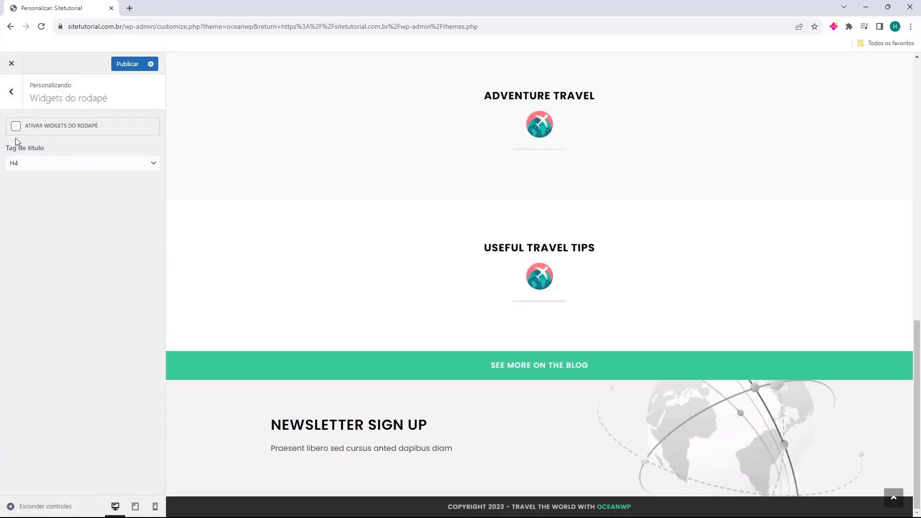
click(16, 127)
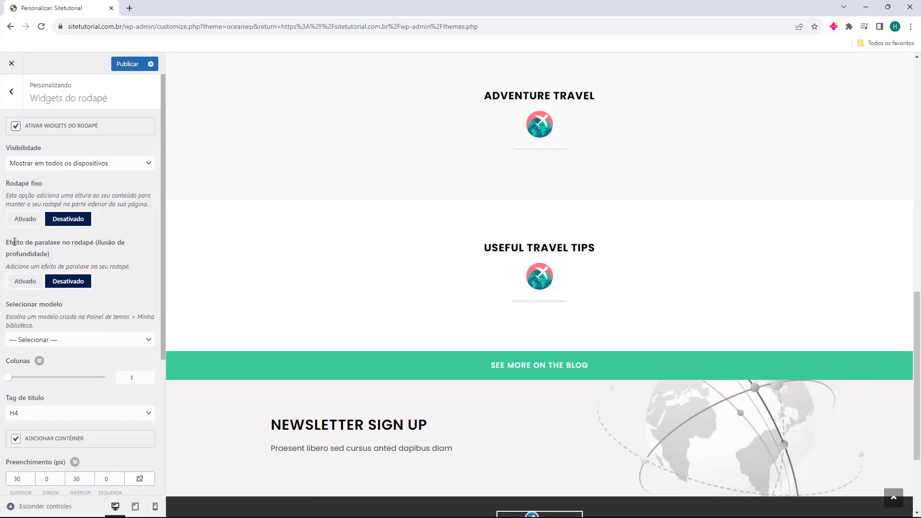
scroll(52, 283, down, 4)
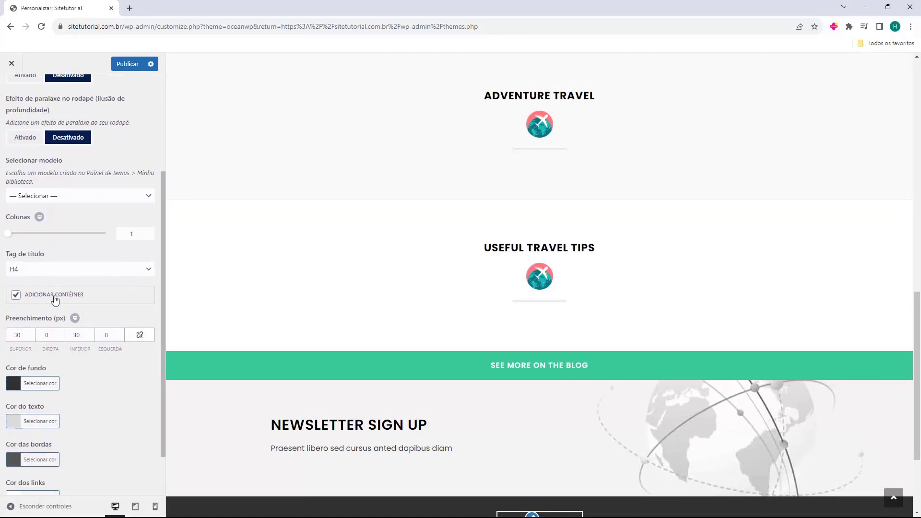
scroll(55, 290, up, 4)
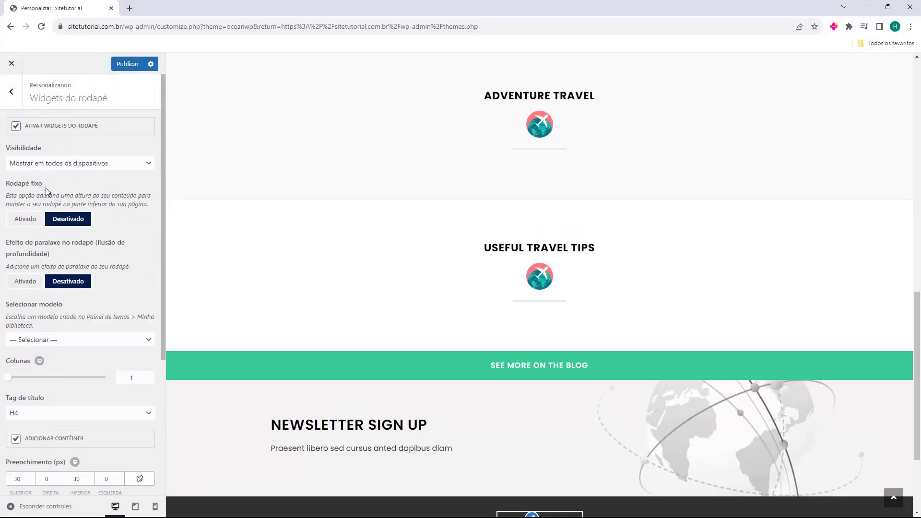
scroll(47, 206, down, 4)
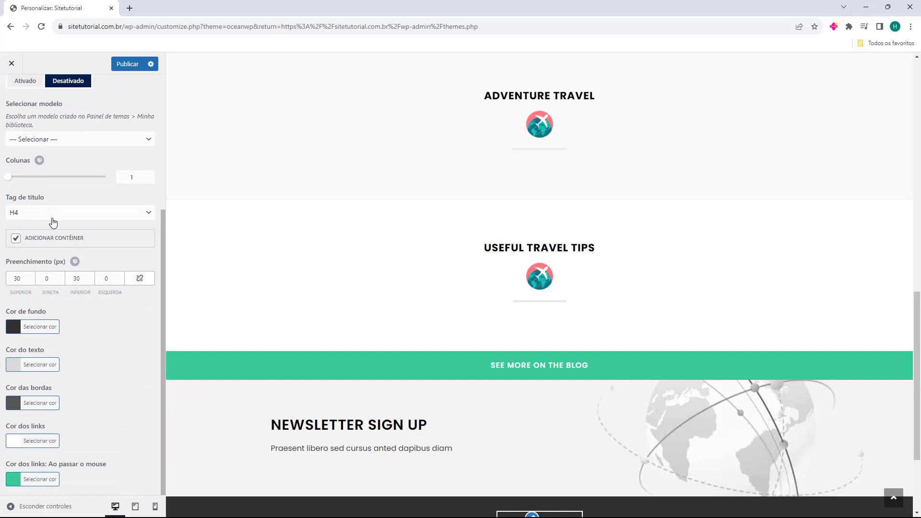
scroll(504, 296, down, 3)
scroll(43, 184, up, 4)
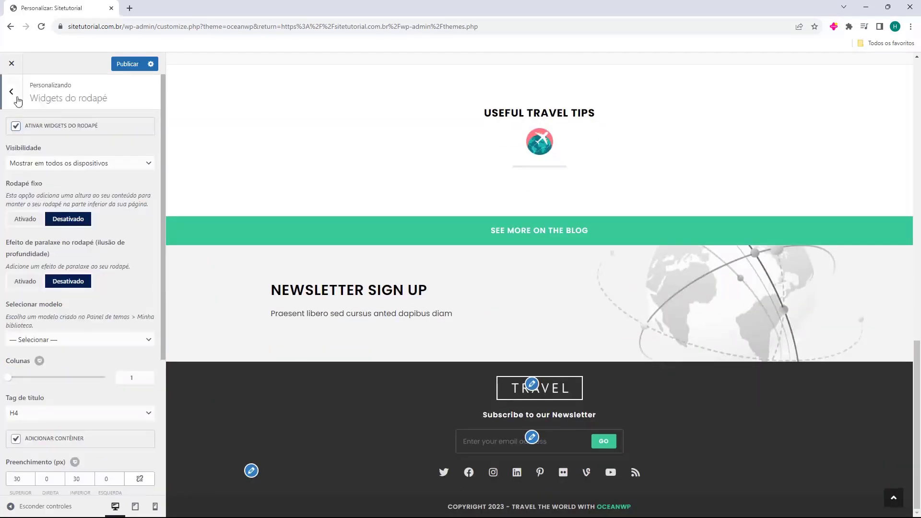
click(15, 96)
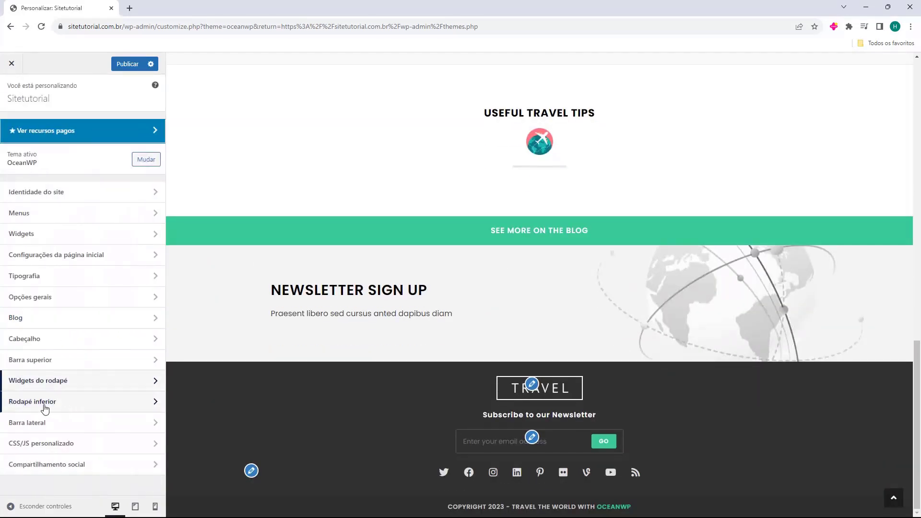
In Rodapé inferior, switch the bottom copyright bar off and back on.
click(42, 406)
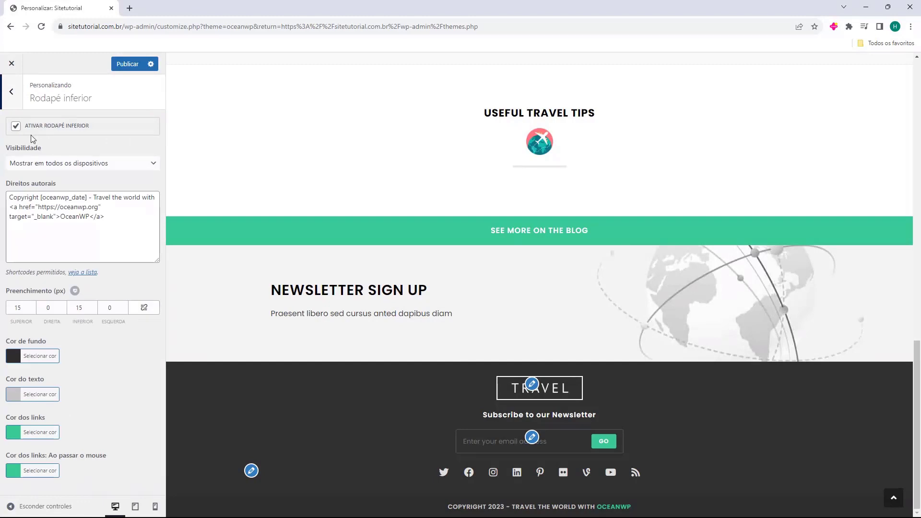
click(15, 126)
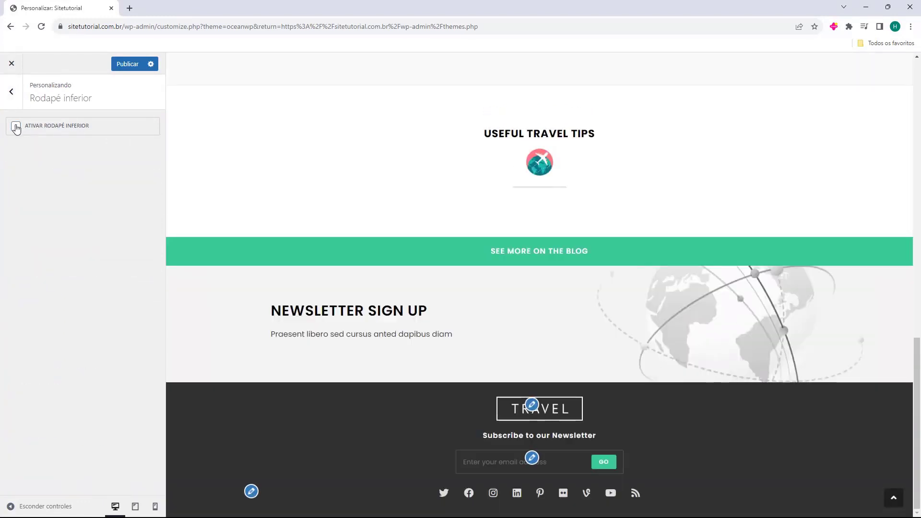
click(16, 127)
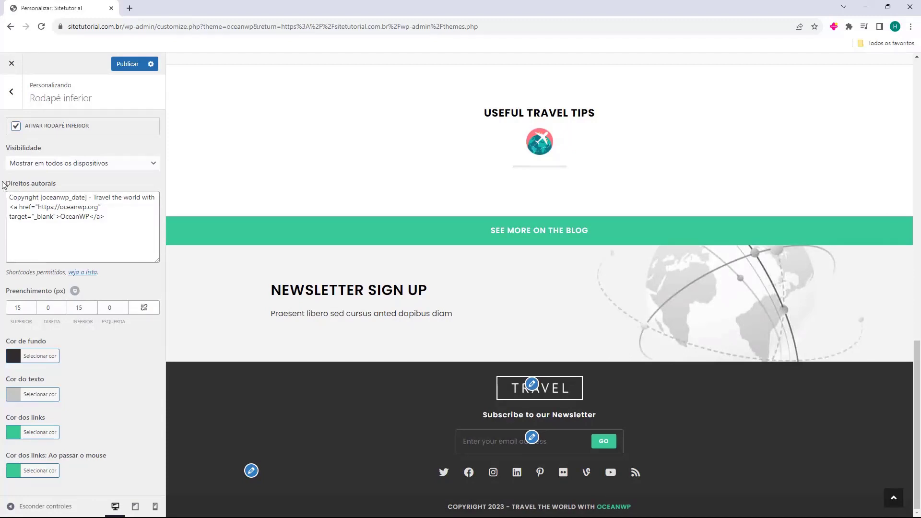
Replace the credit after [oceanwp_date] with '- Criado com muito carinho por Host2b'.
drag(4, 186, 87, 209)
click(124, 226)
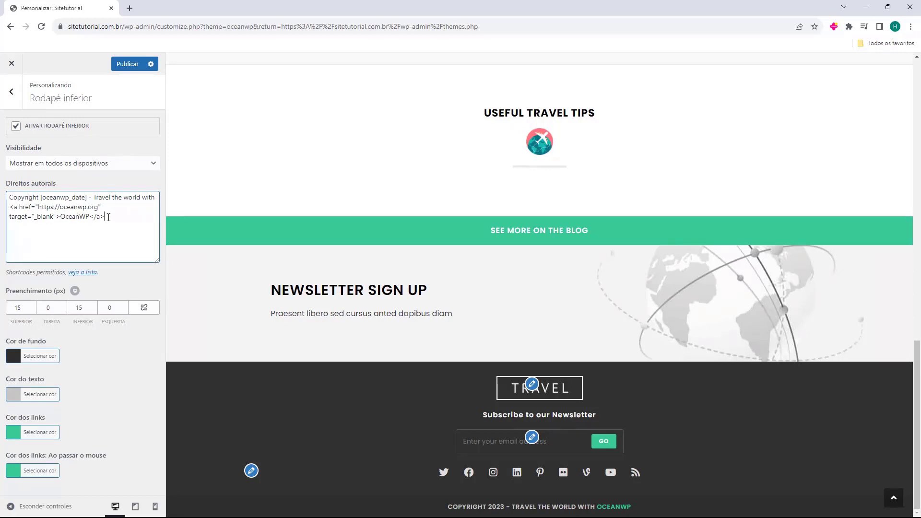
drag(106, 215, 93, 197)
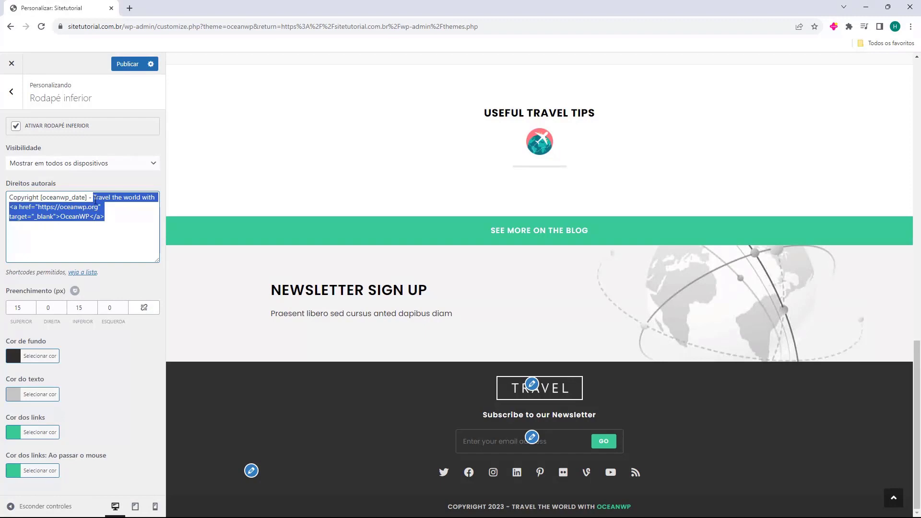
key(BackSpace)
key(BackSpace)
key(BackSpace)
key(BackSpace)
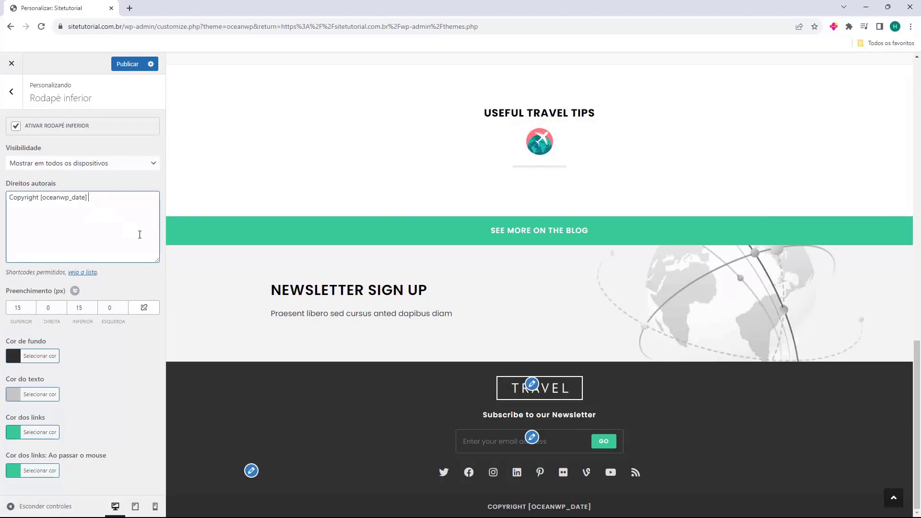
text(-)
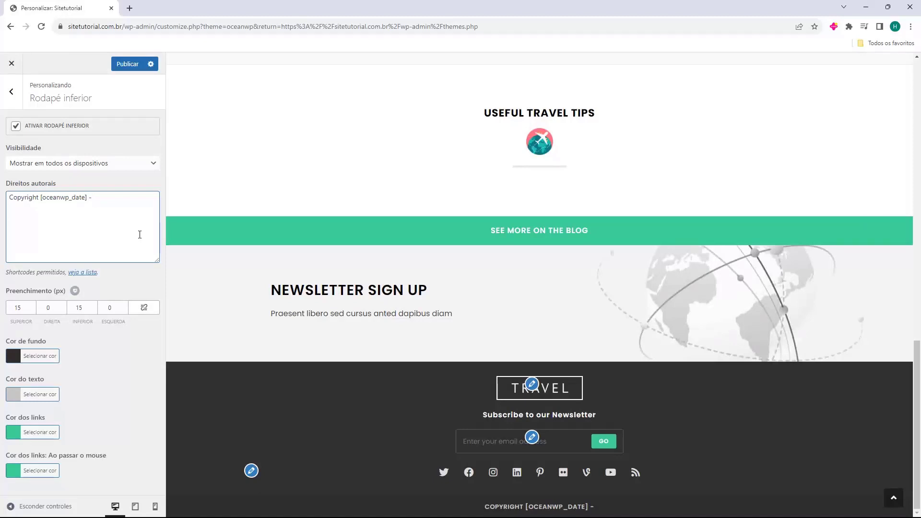
text(Criado com muito carinho por Host2b)
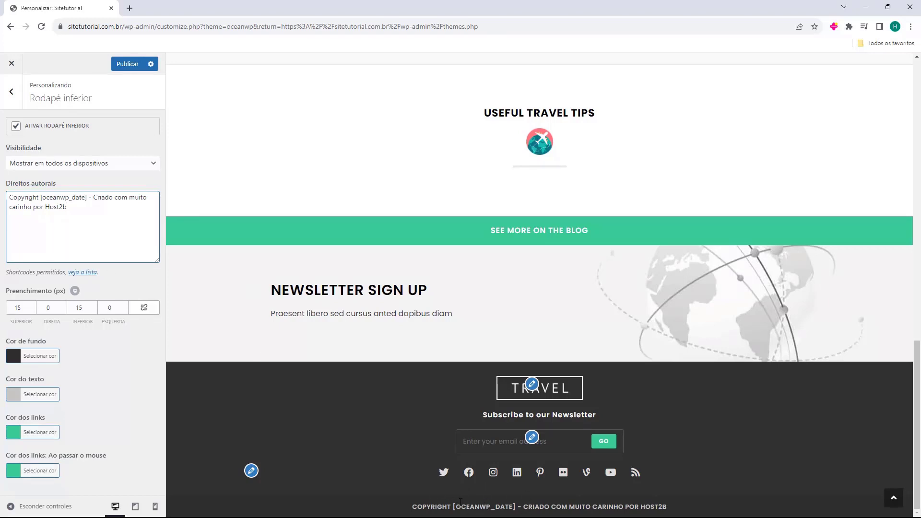
mouse_move(531, 508)
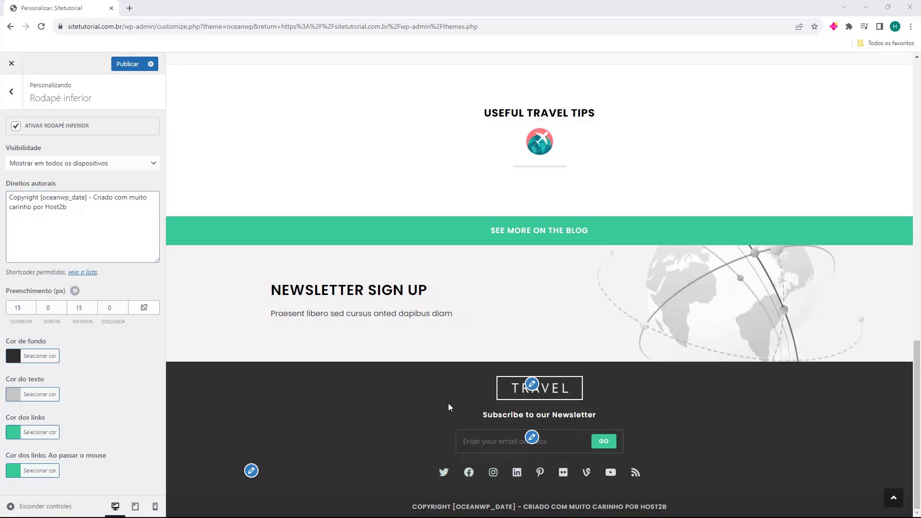
Go to the Rodapé 1 widget area and expand its Texto widget.
click(11, 91)
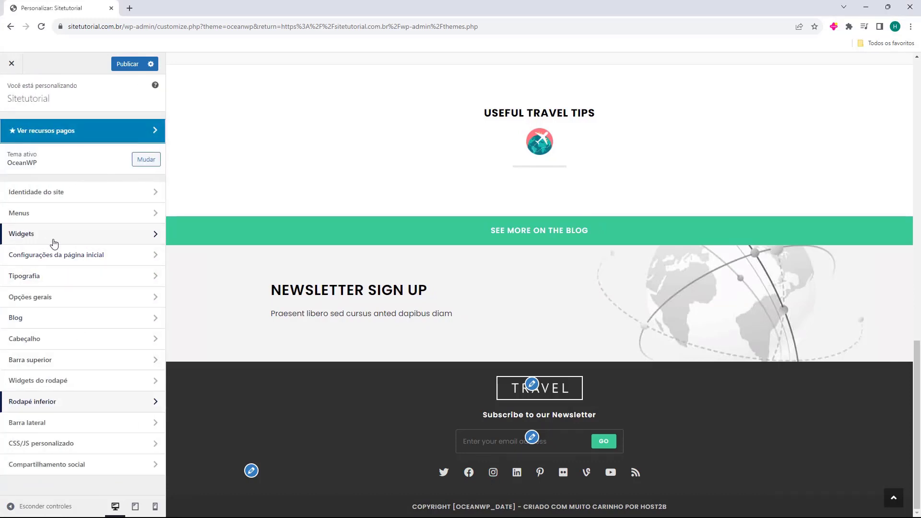
click(27, 241)
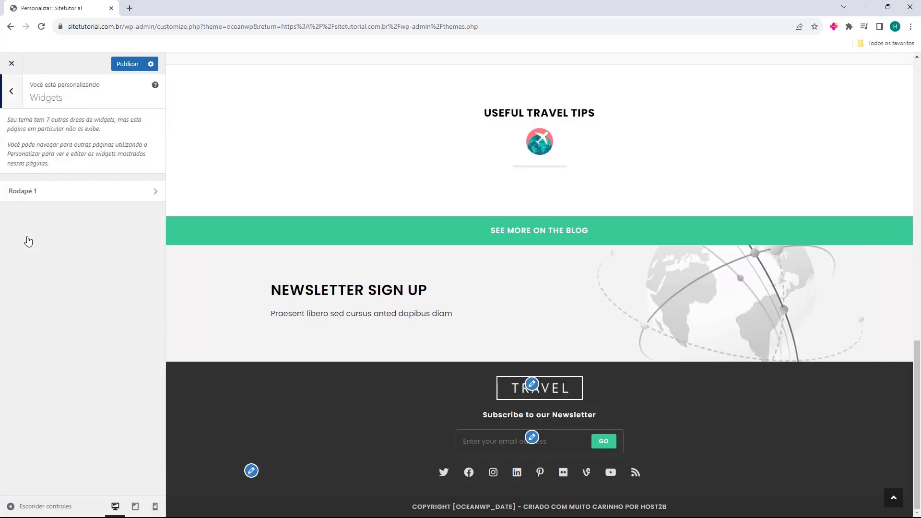
click(47, 192)
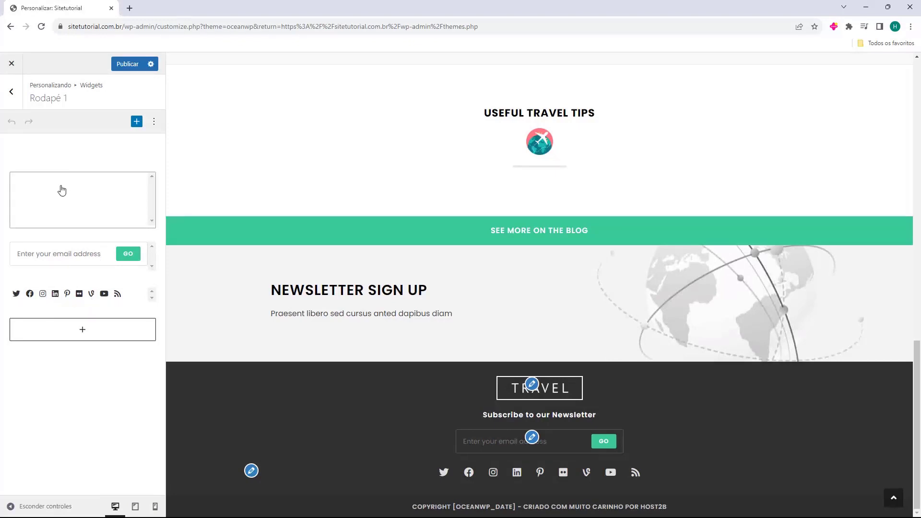
click(62, 190)
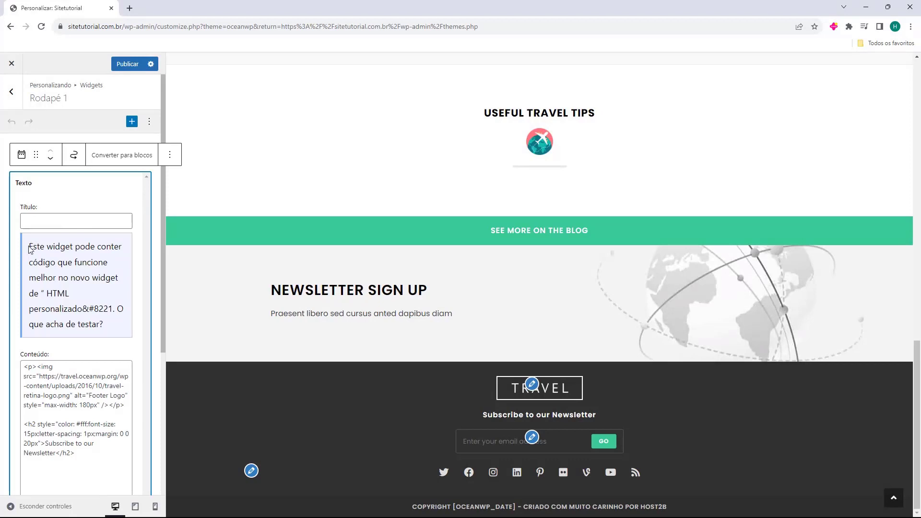
Inspect the Texto widget's logo image and heading code, then collapse the widget.
drag(30, 249, 56, 290)
click(56, 290)
scroll(35, 286, down, 3)
click(71, 271)
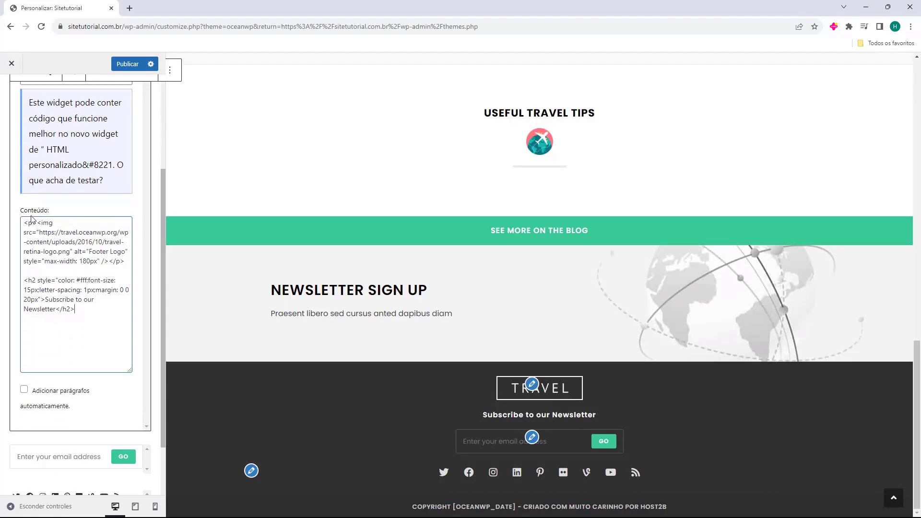
drag(24, 222, 125, 264)
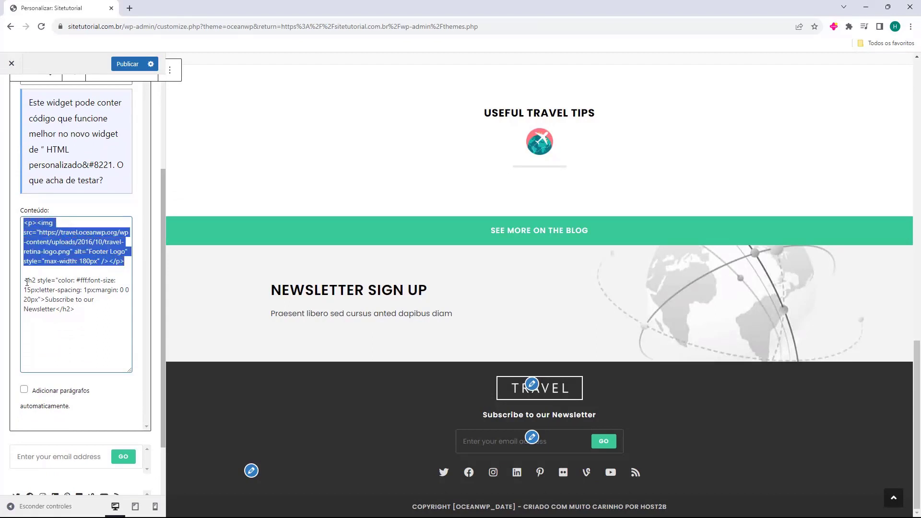
drag(24, 281, 78, 308)
click(78, 308)
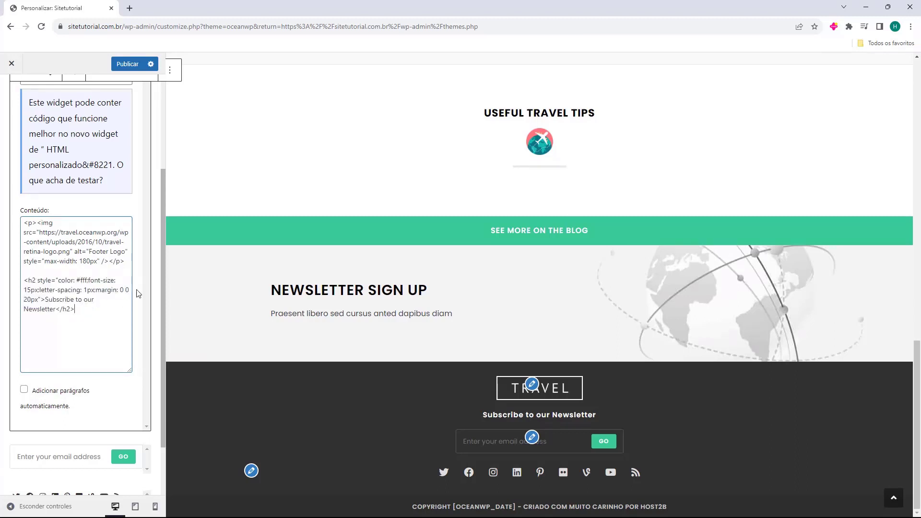
click(155, 293)
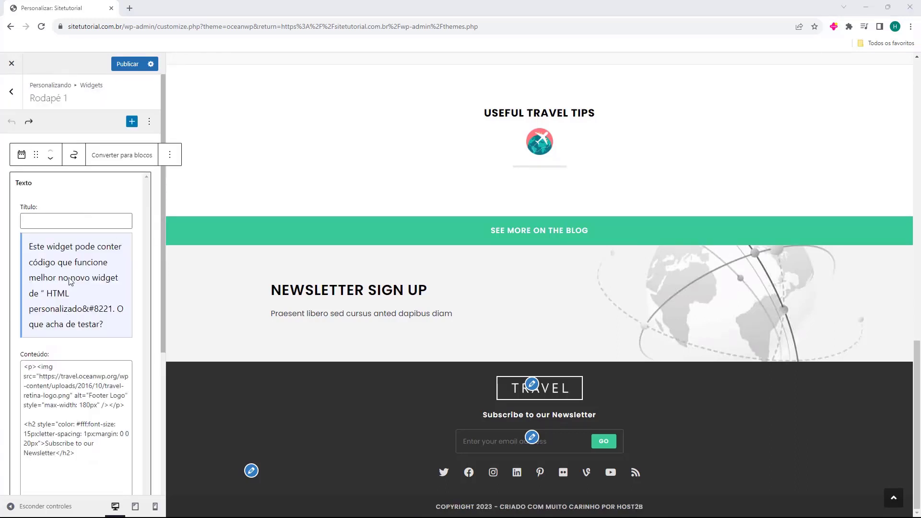
click(153, 185)
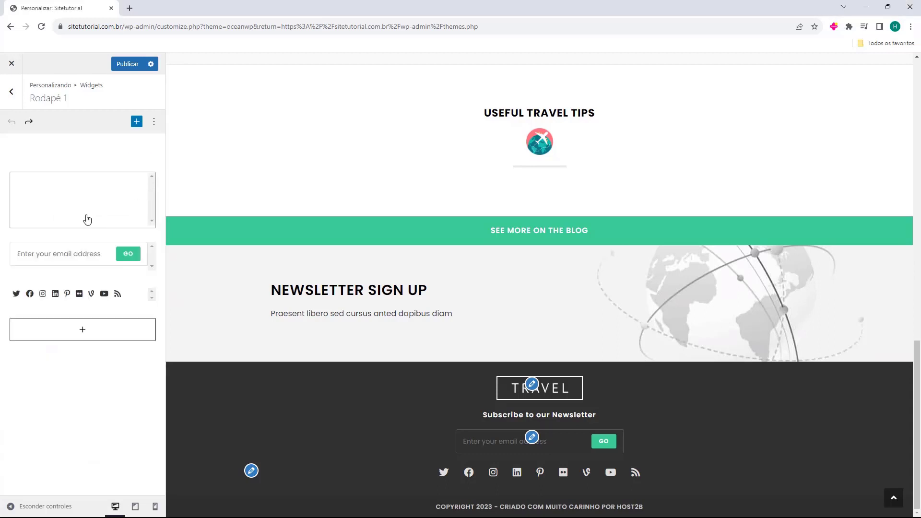
Open the full Rodapé 1 block inserter and browse its text, media, widget and embed blocks.
click(85, 331)
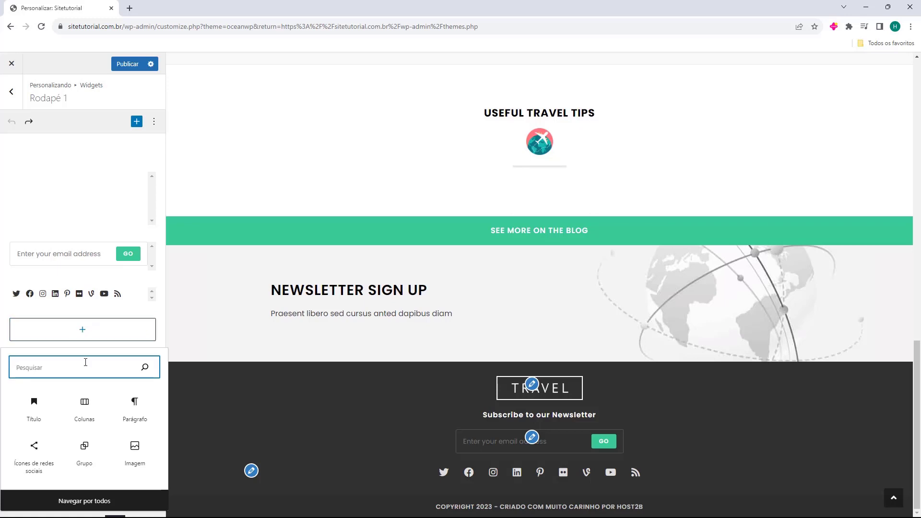
click(86, 507)
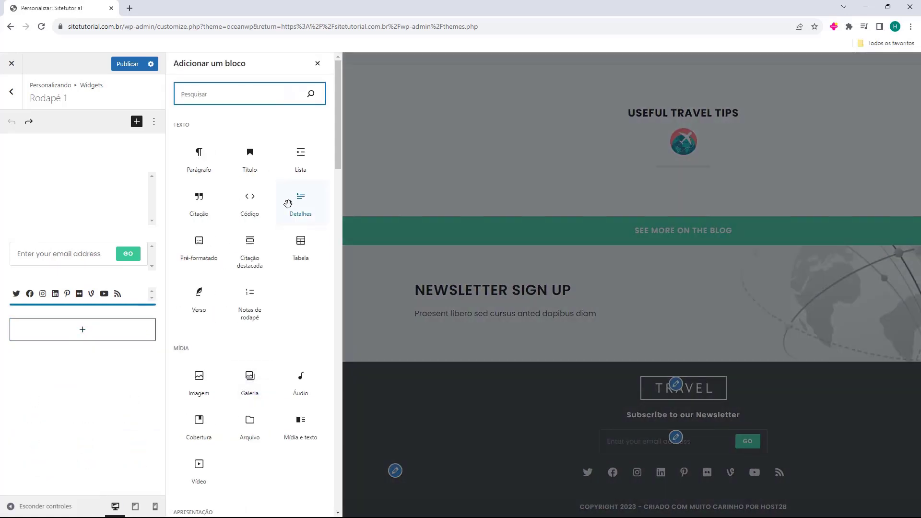
click(297, 312)
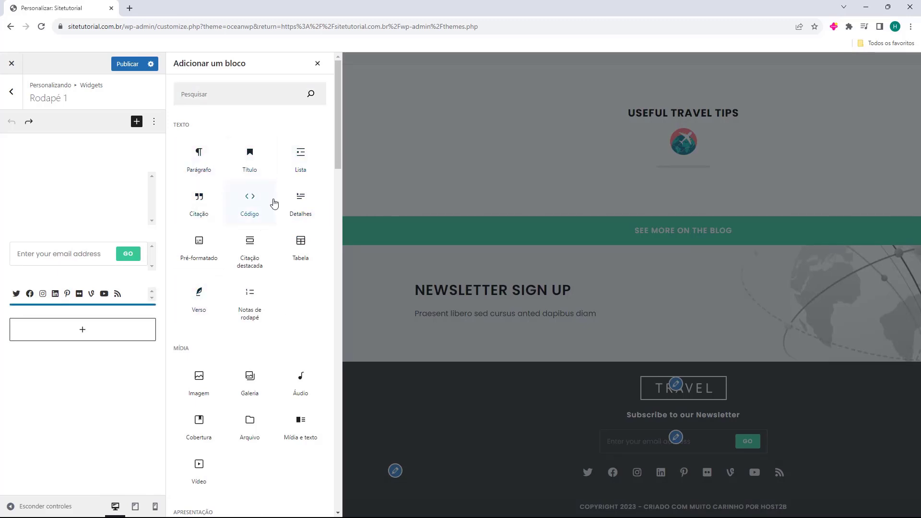
scroll(255, 202, down, 10)
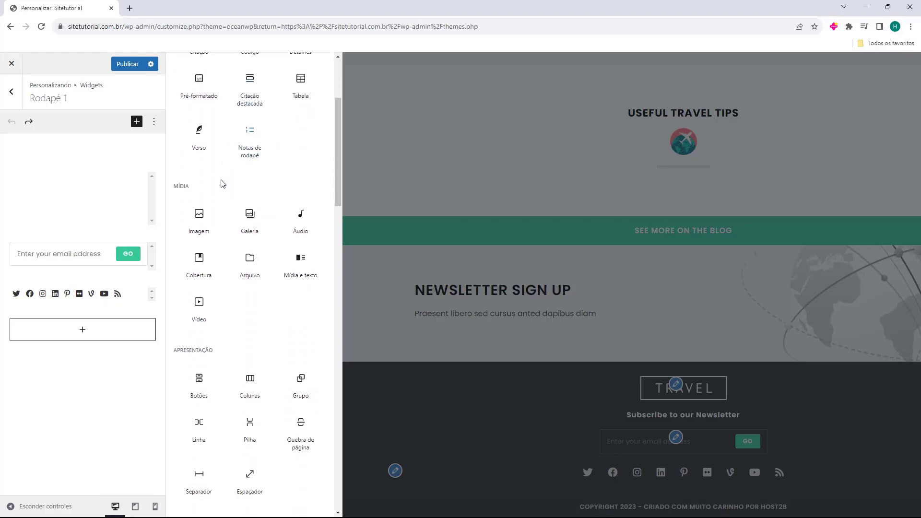
scroll(212, 175, down, 9)
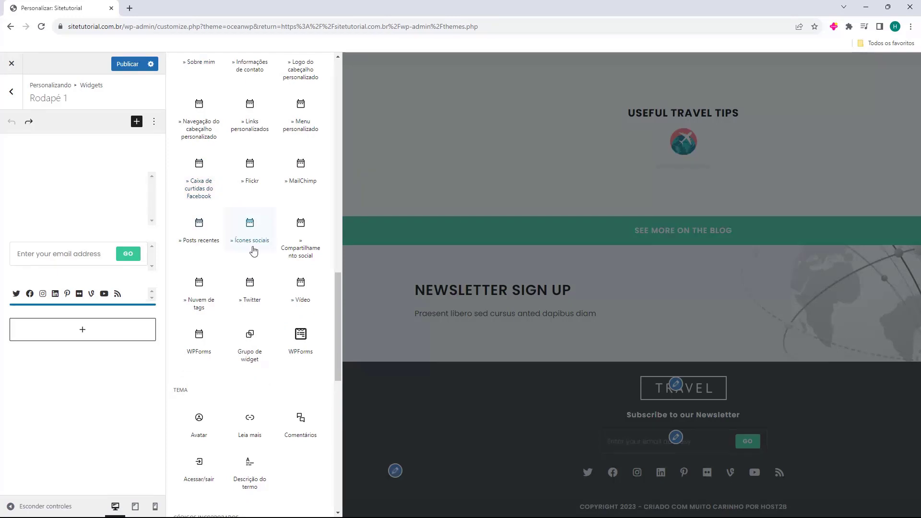
scroll(230, 249, down, 2)
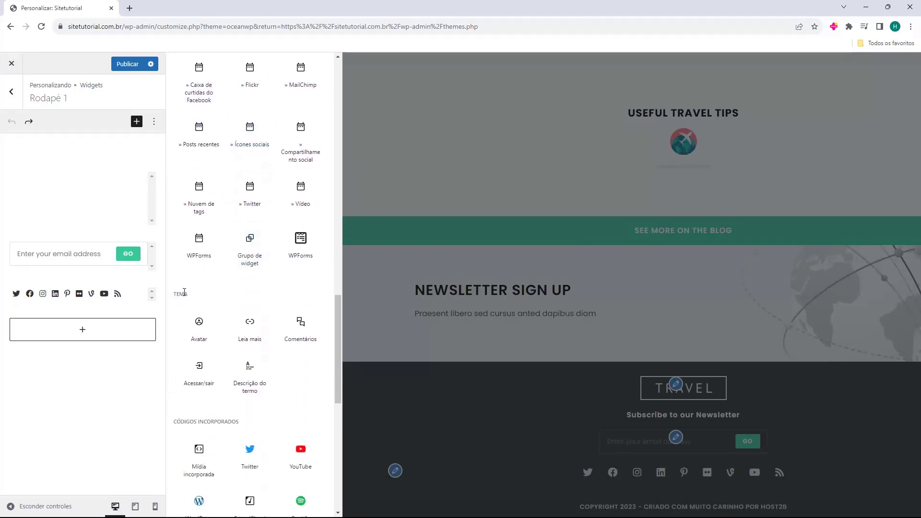
scroll(192, 295, down, 9)
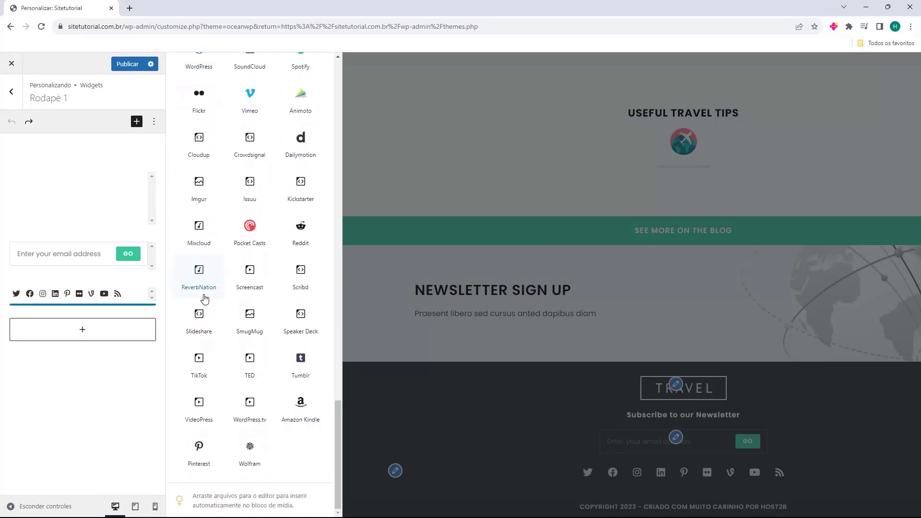
scroll(233, 321, up, 15)
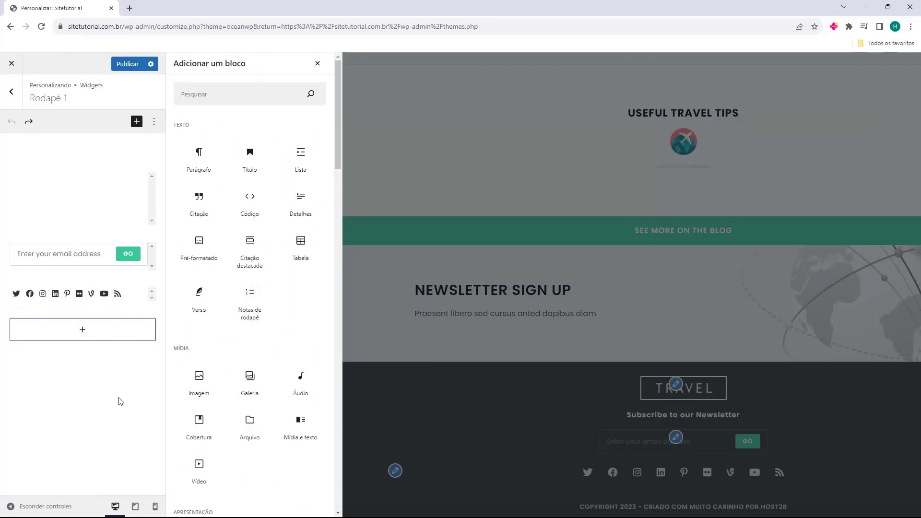
Close the block inserter and delete the footer logo image code from the Texto widget.
click(317, 64)
click(66, 195)
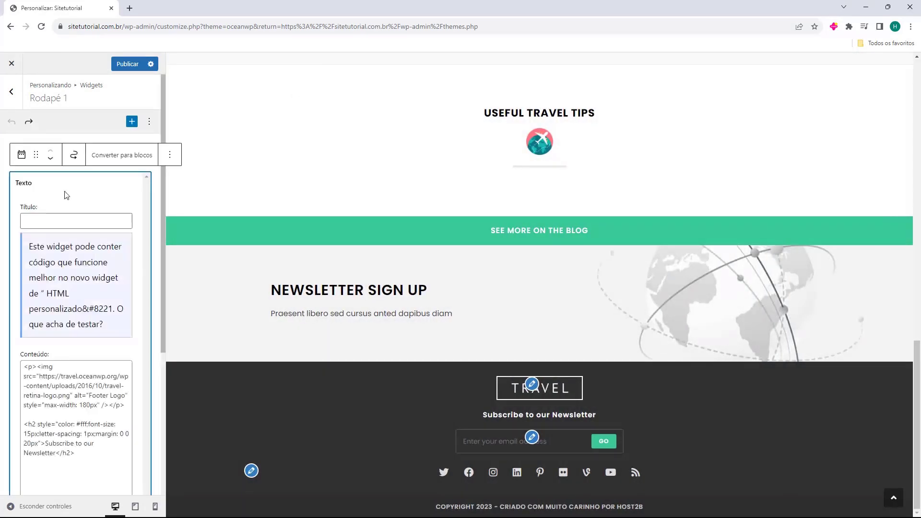
scroll(72, 225, down, 3)
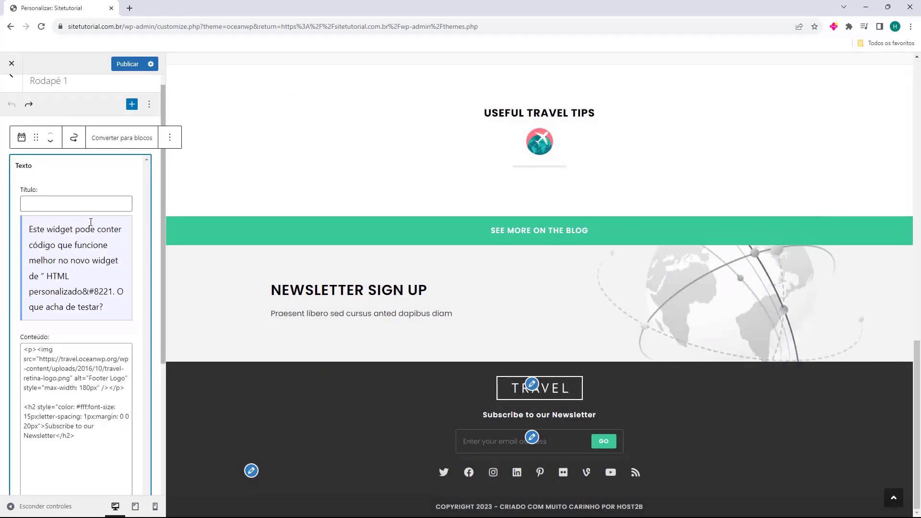
drag(99, 313, 35, 253)
click(129, 289)
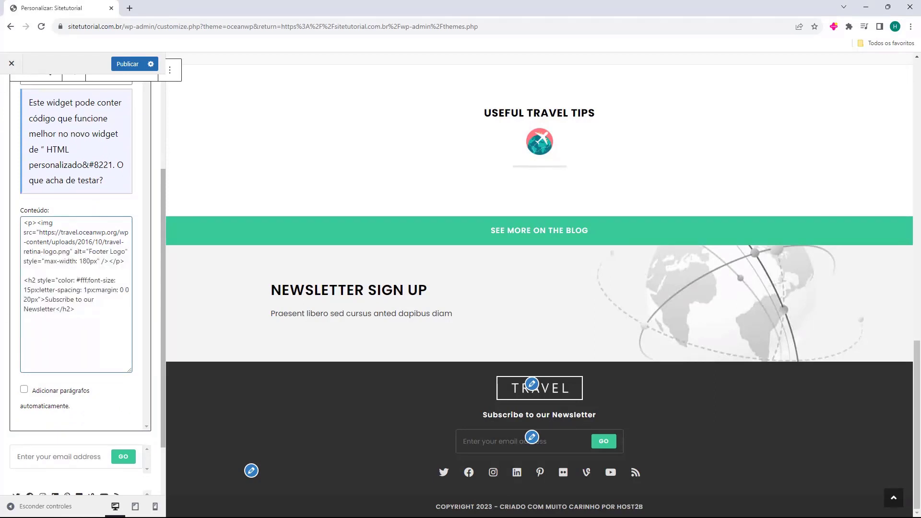
drag(25, 223, 126, 258)
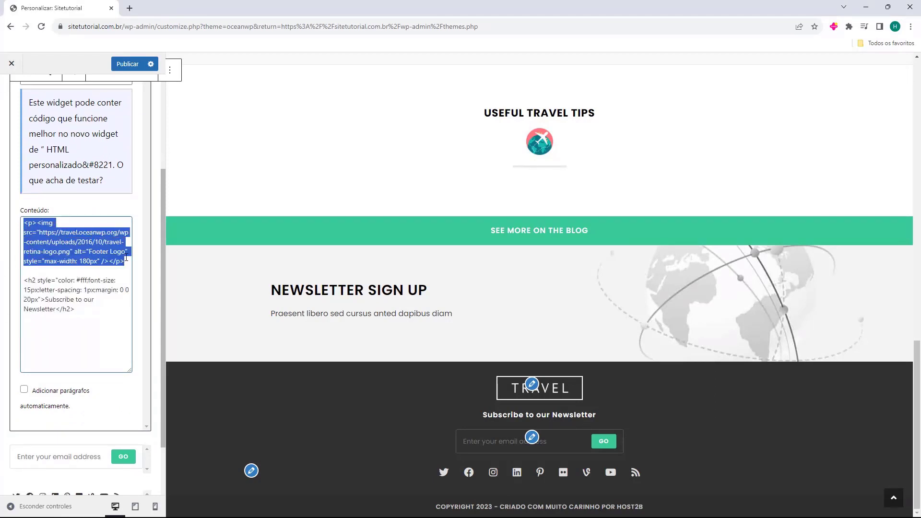
key(Delete)
key(Delete)
key(Delete)
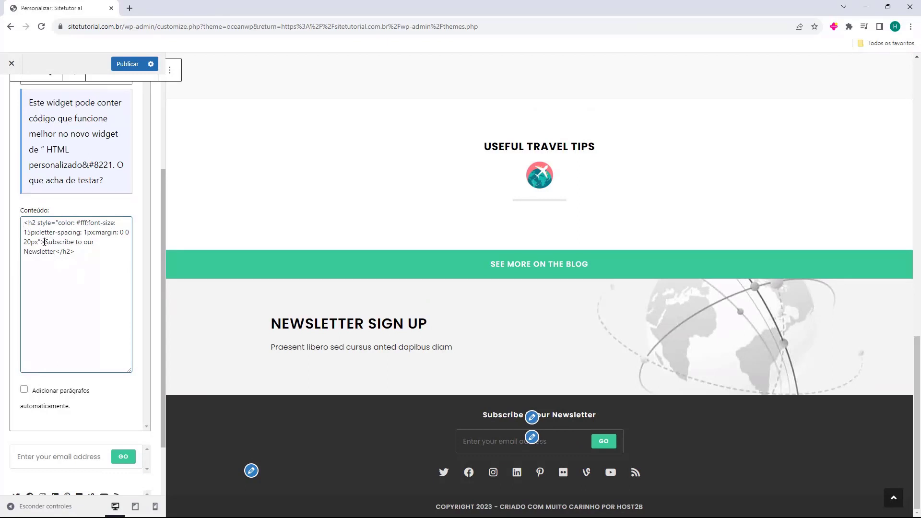
Change the footer heading to 'Siga-nos em todas as Redes Sociais'.
drag(45, 242, 56, 253)
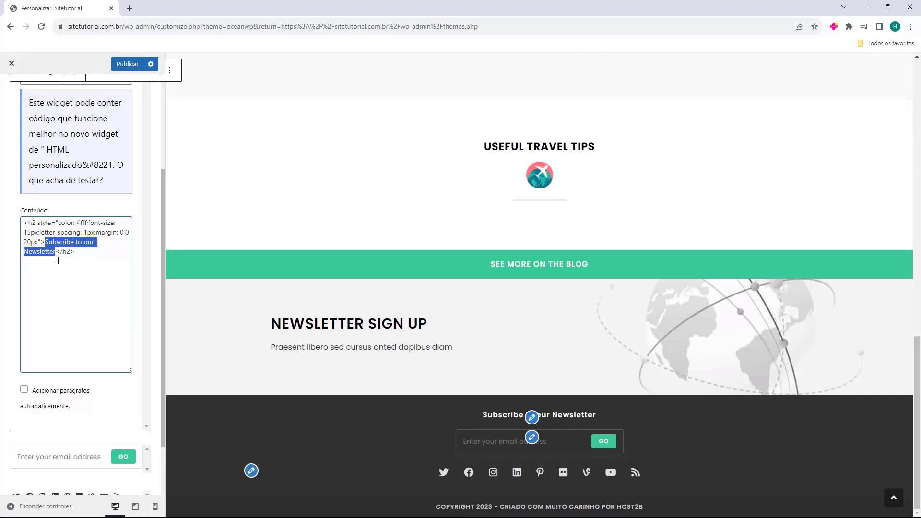
text(Siga-nos em todas as Redes Sociais)
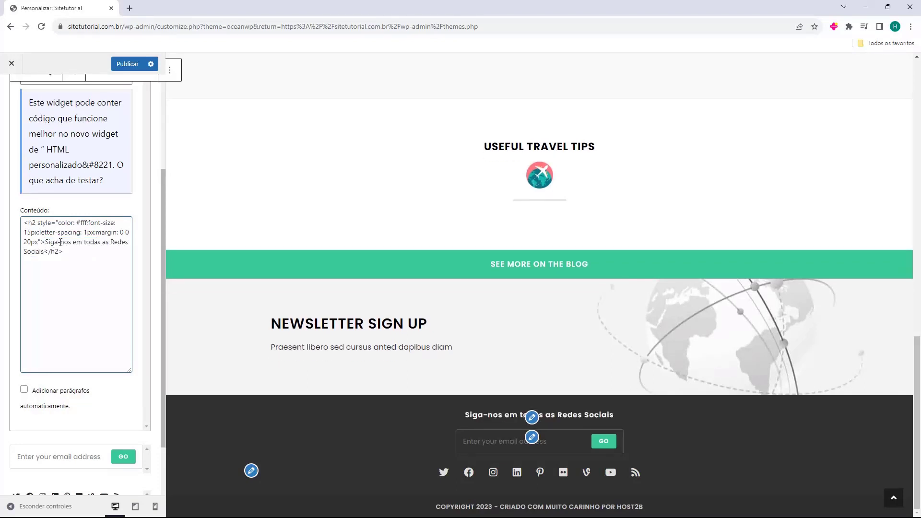
click(357, 409)
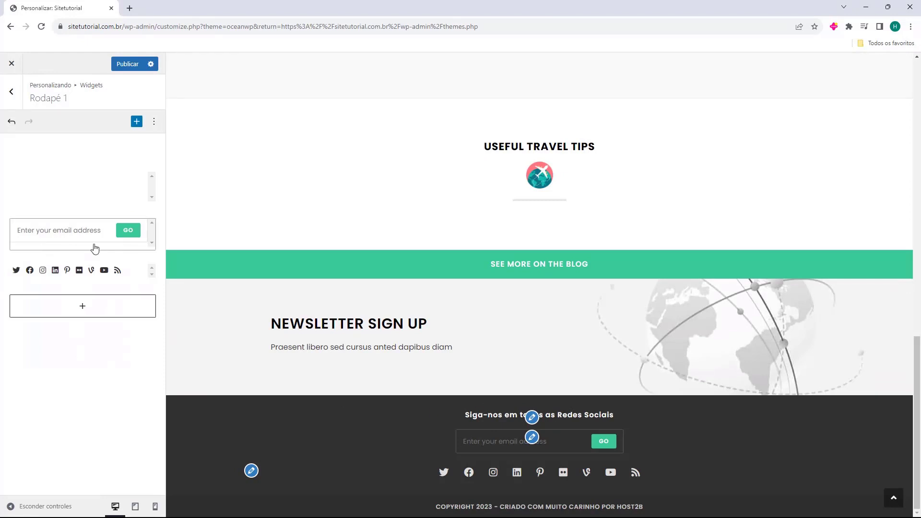
Delete the email signup widget from the footer.
click(58, 246)
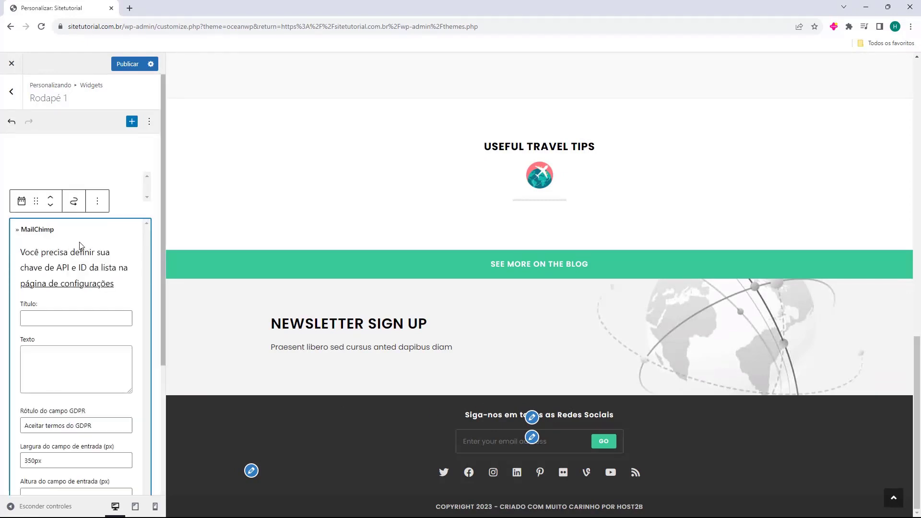
key(Delete)
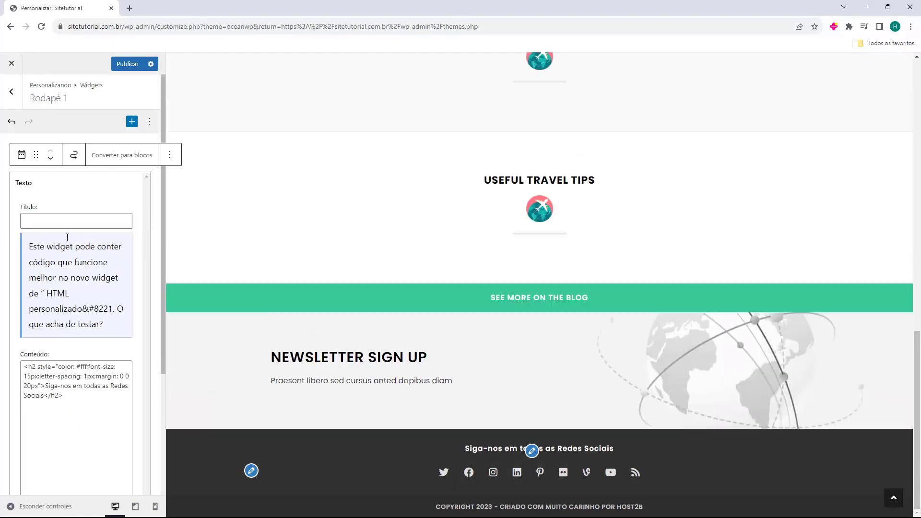
click(157, 200)
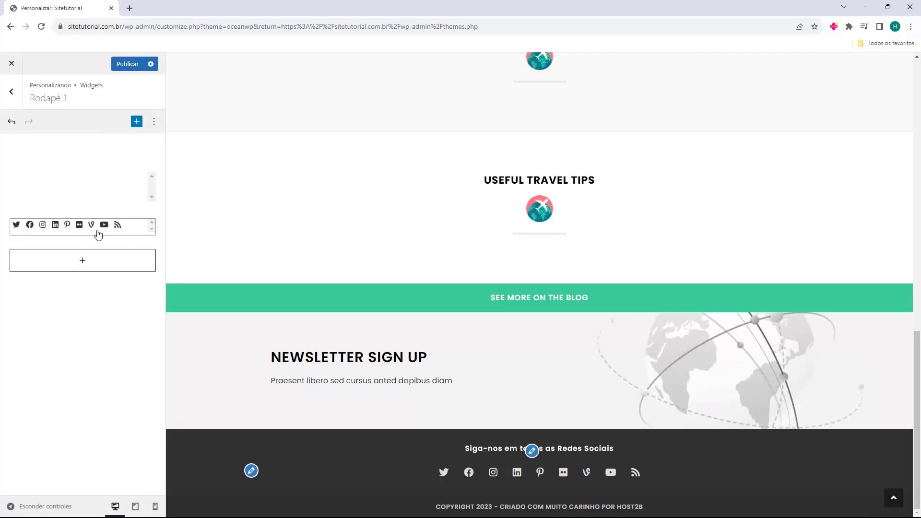
Try the Colorido and Escuro social icon styles, then settle on Simples.
click(98, 234)
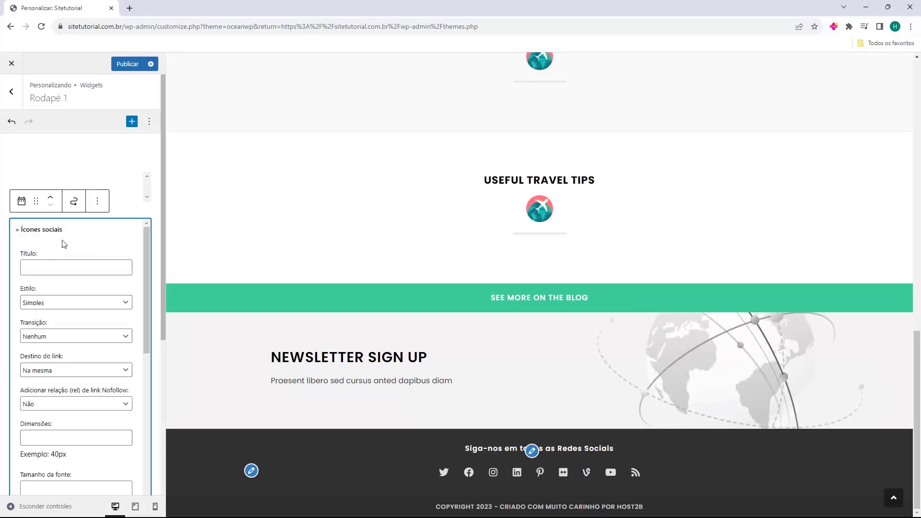
click(36, 302)
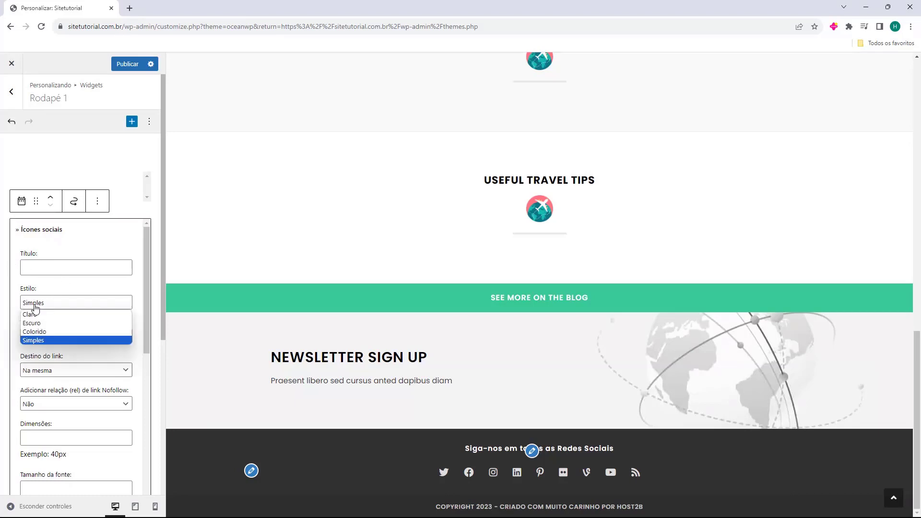
click(56, 332)
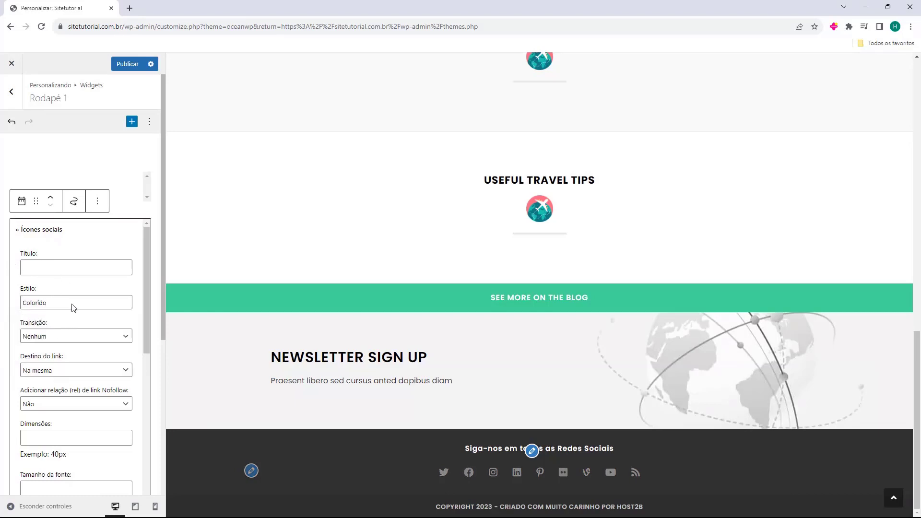
click(76, 303)
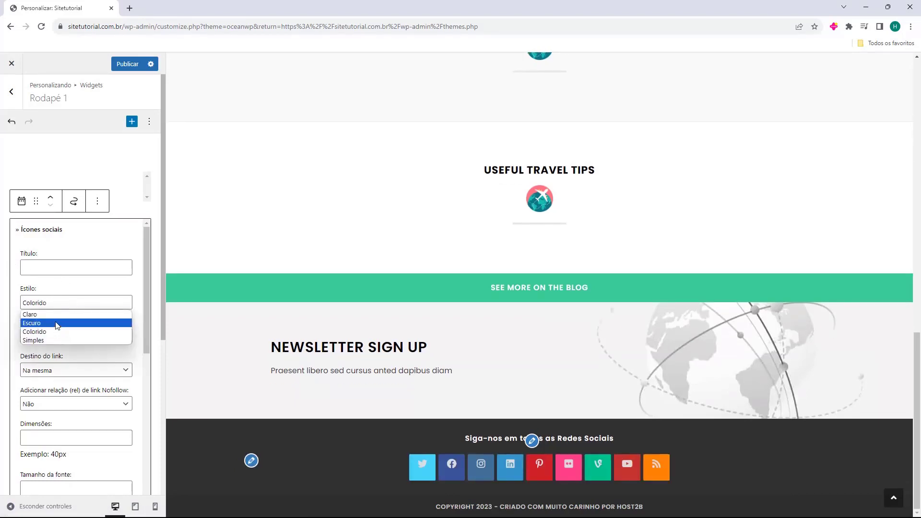
click(58, 322)
click(62, 306)
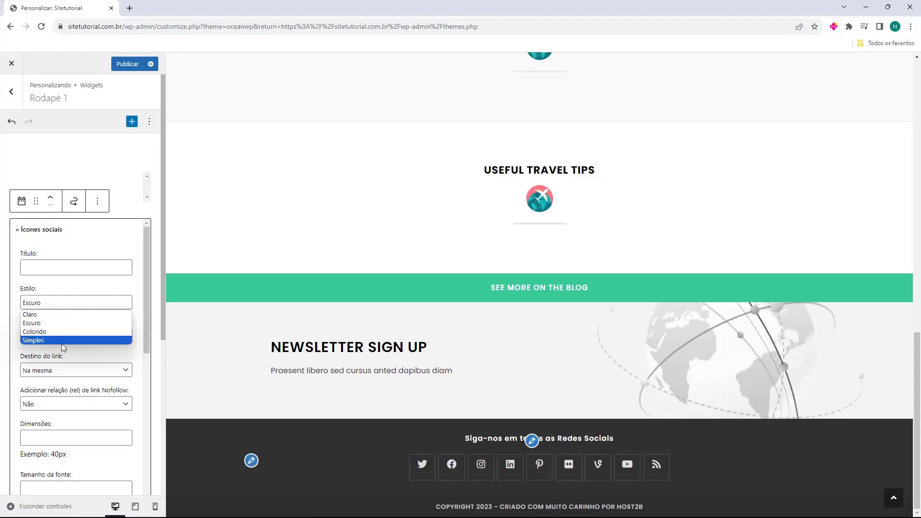
click(60, 340)
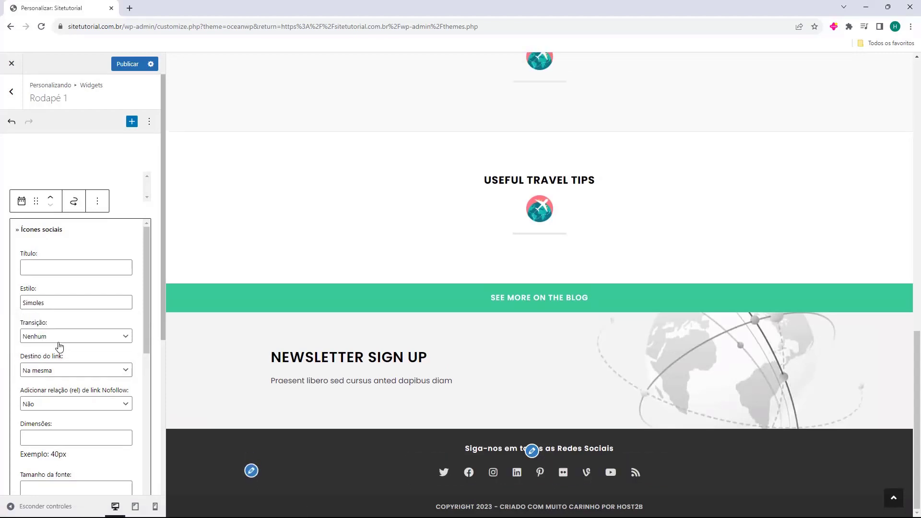
Clear the '#' placeholders from the RSS and Vine link fields.
scroll(15, 326, down, 2)
scroll(14, 327, down, 3)
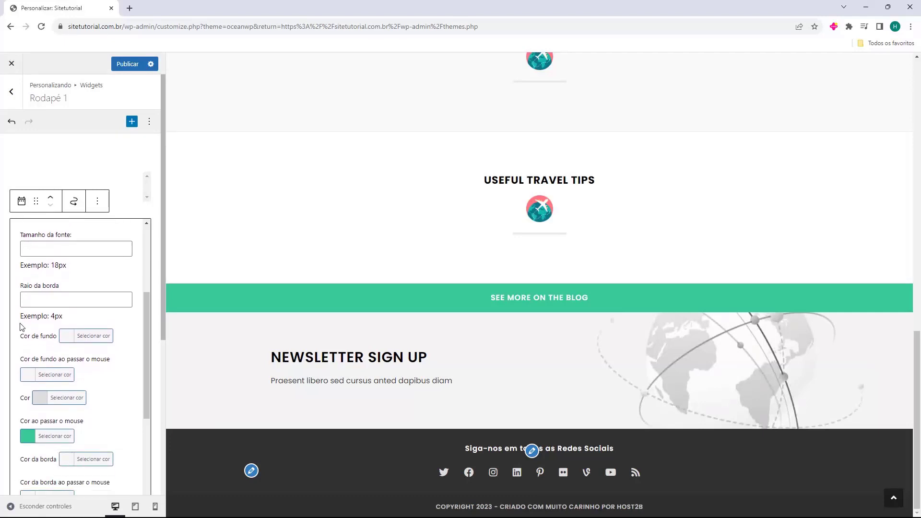
scroll(21, 327, down, 1)
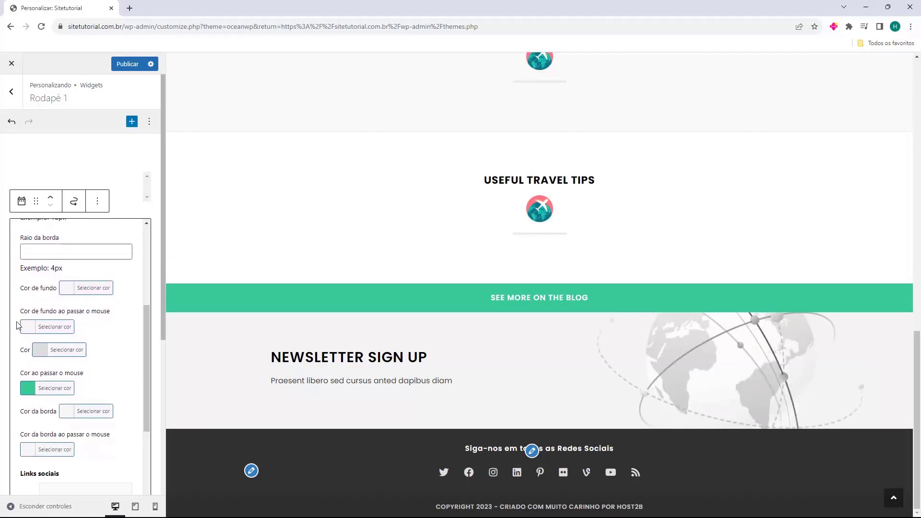
scroll(19, 326, down, 4)
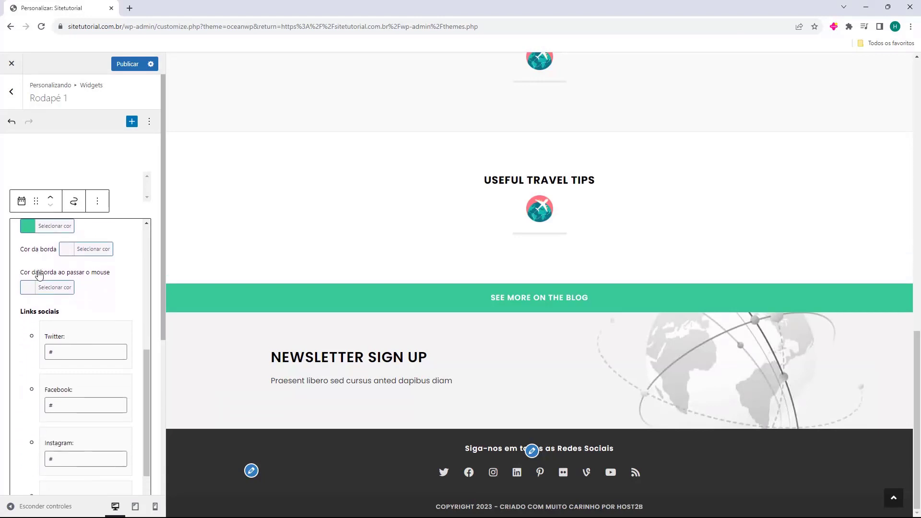
scroll(33, 278, down, 1)
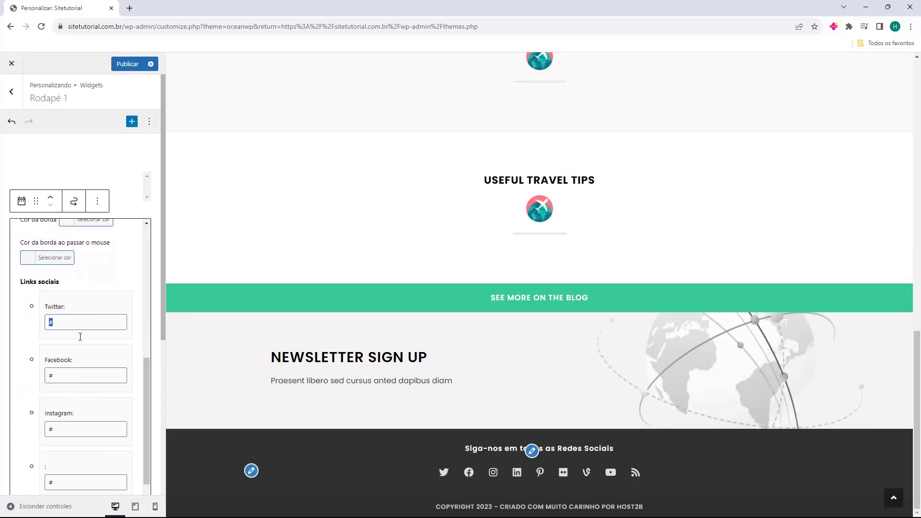
scroll(76, 369, down, 10)
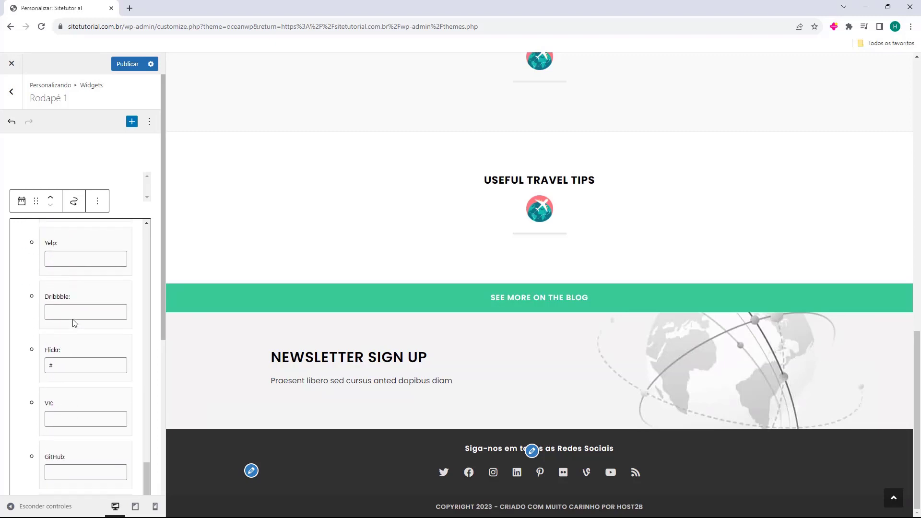
scroll(75, 323, down, 2)
scroll(75, 323, down, 4)
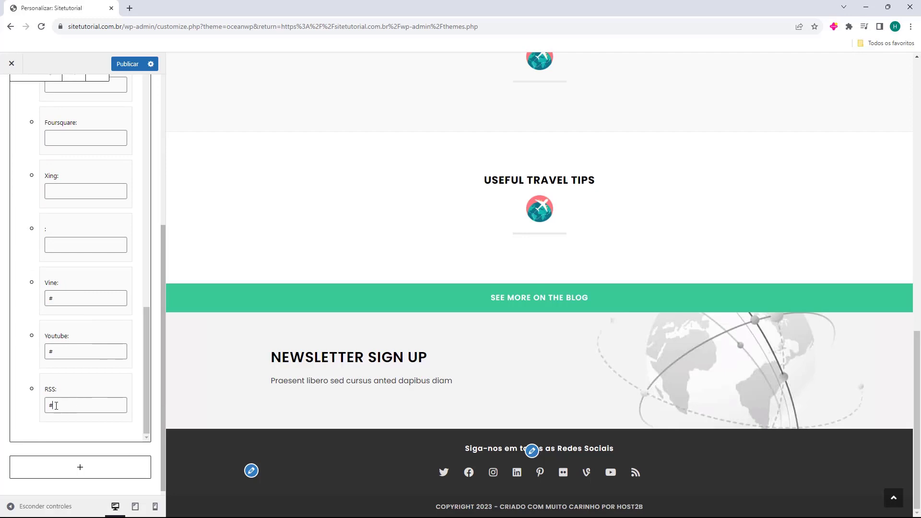
key(BackSpace)
double_click(52, 298)
key(BackSpace)
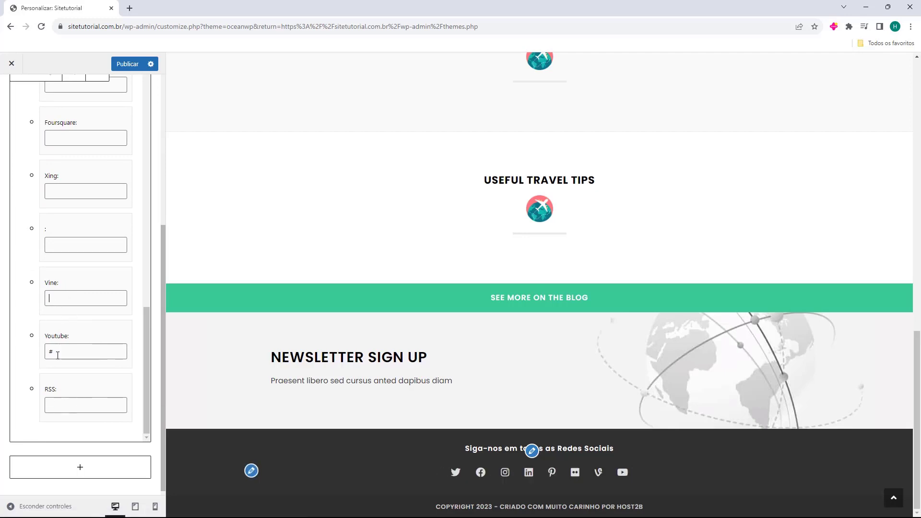
Clear the Pinterest, LinkedIn and remaining unused link fields, then return to the widget areas.
scroll(67, 368, up, 9)
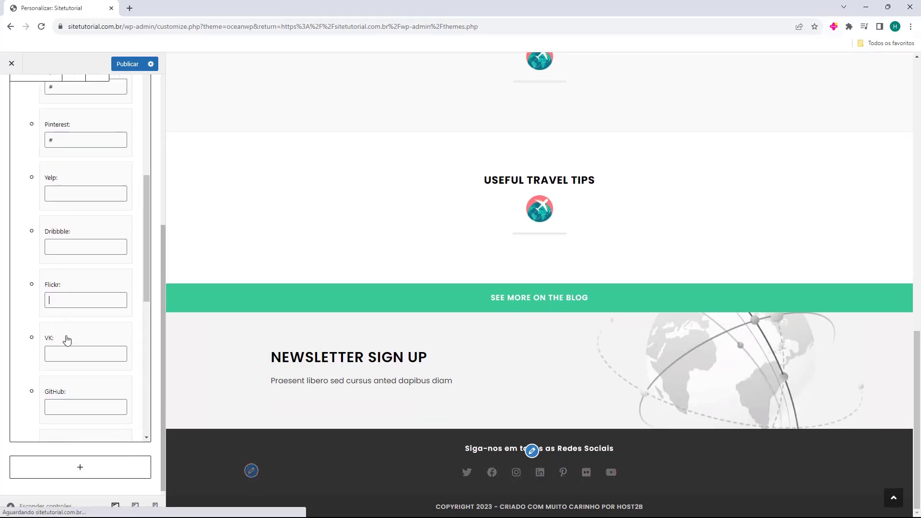
key(BackSpace)
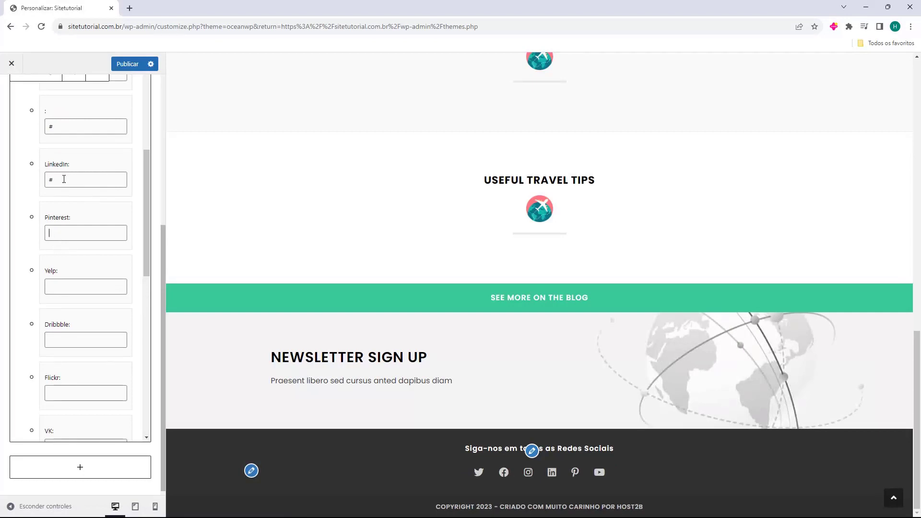
drag(63, 180, 47, 181)
key(BackSpace)
scroll(64, 241, up, 5)
drag(62, 365, 47, 367)
key(BackSpace)
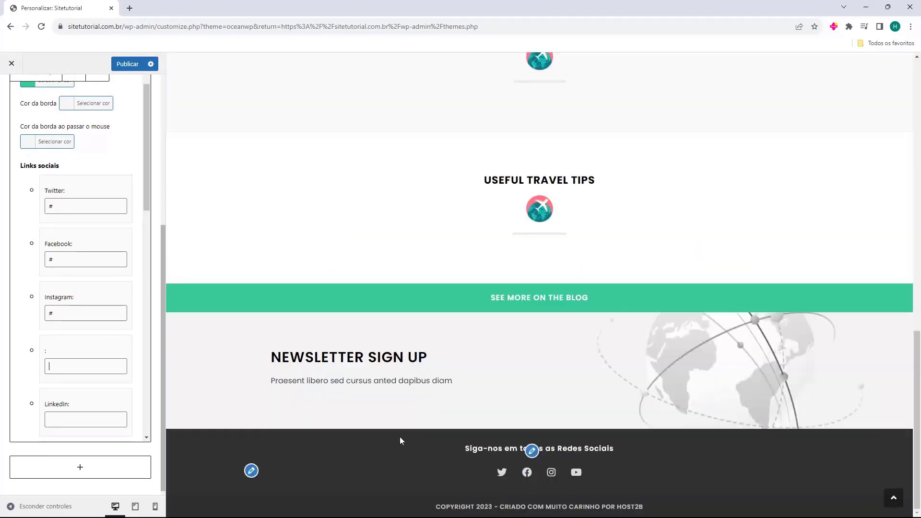
scroll(43, 278, up, 10)
click(12, 92)
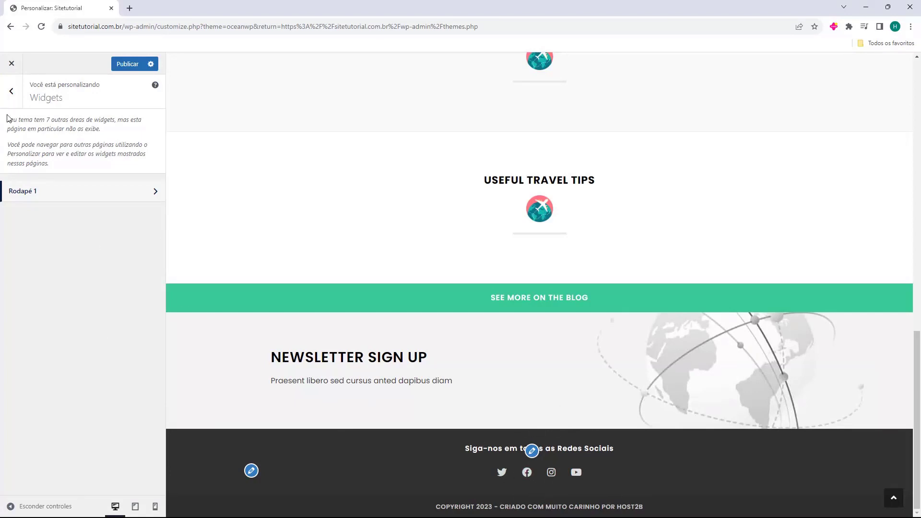
Set the footer widgets to 4 columns and check the result in Widgets.
click(11, 95)
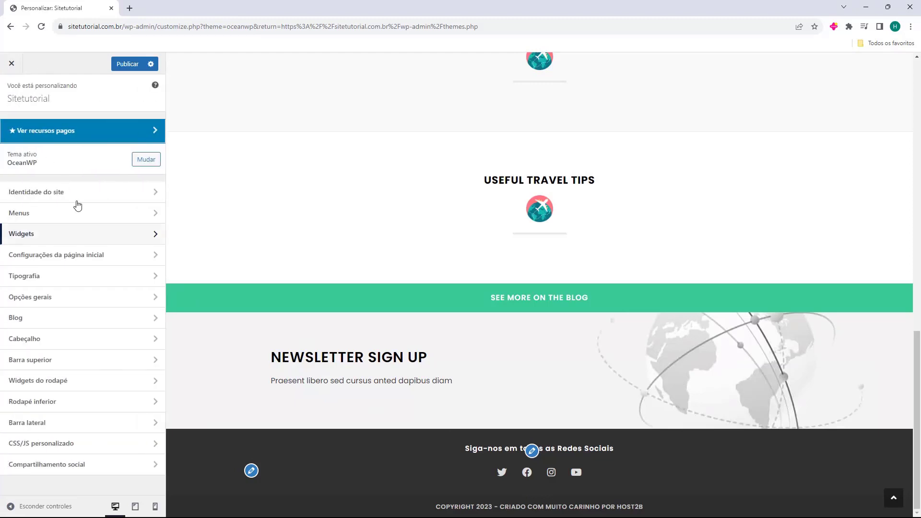
click(50, 381)
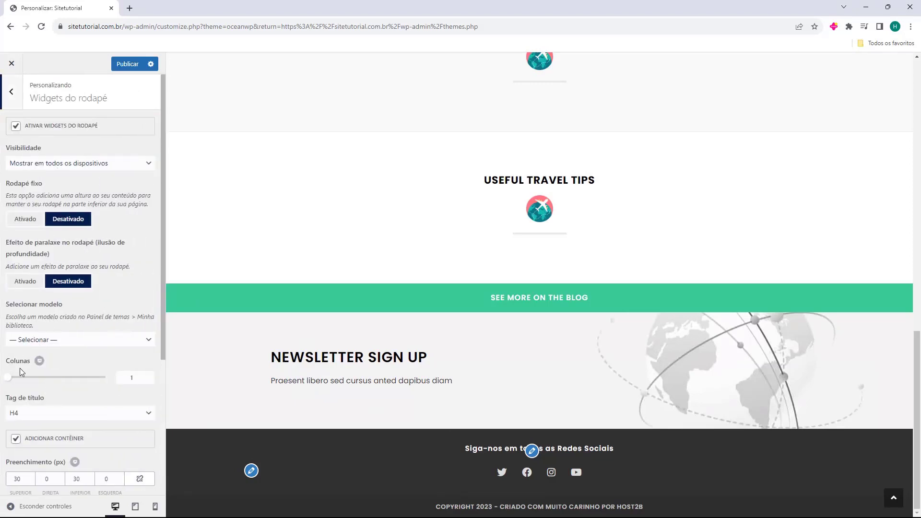
drag(10, 379, 102, 388)
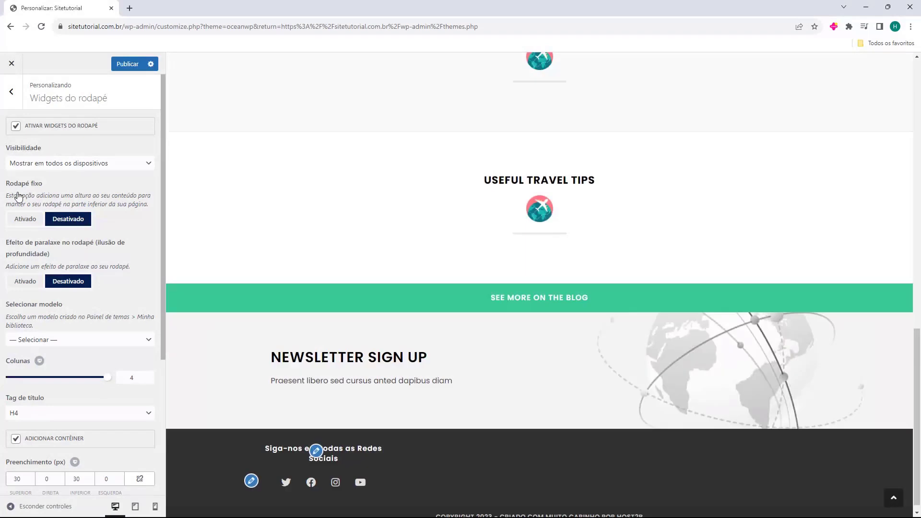
click(14, 101)
click(46, 232)
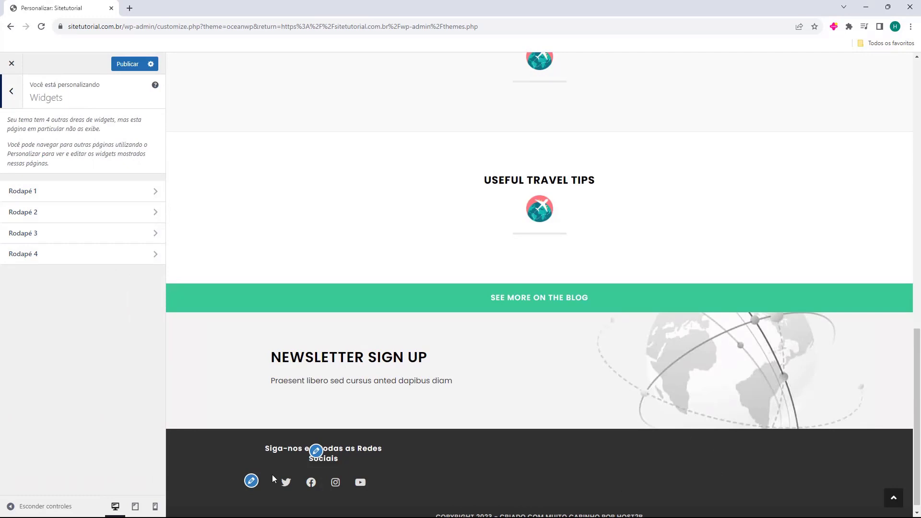
click(17, 105)
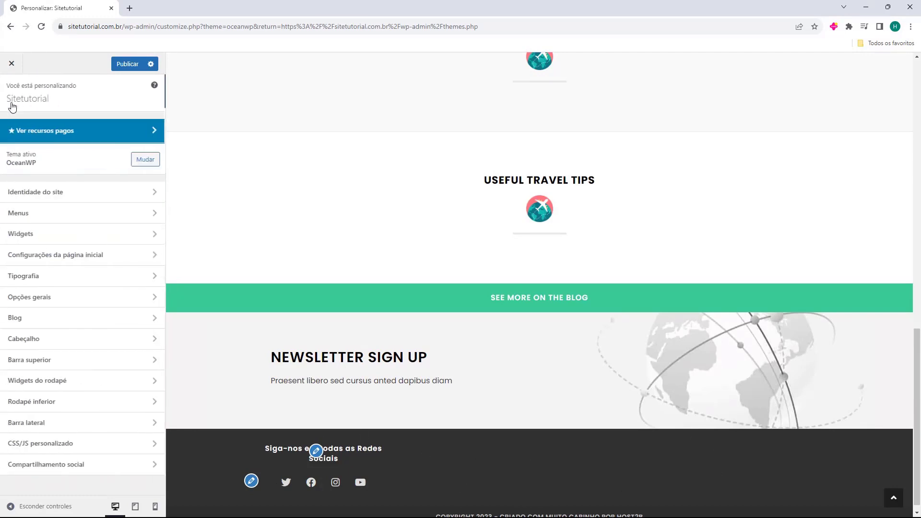
Set the footer widget columns back to 1.
click(69, 384)
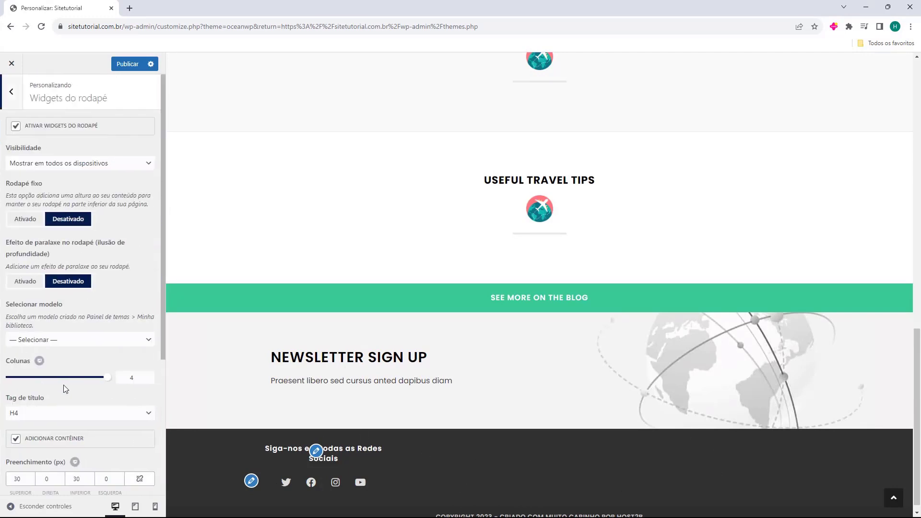
drag(106, 383, 15, 378)
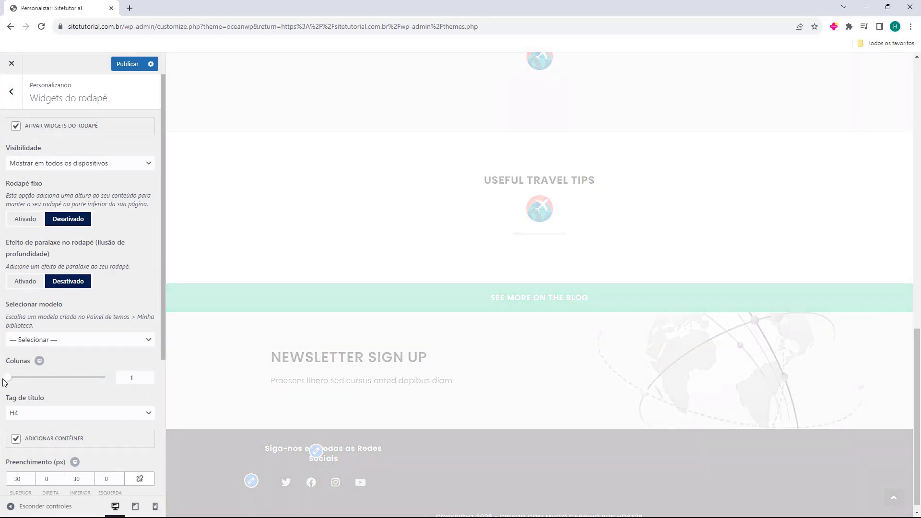
scroll(54, 397, down, 4)
scroll(93, 240, up, 5)
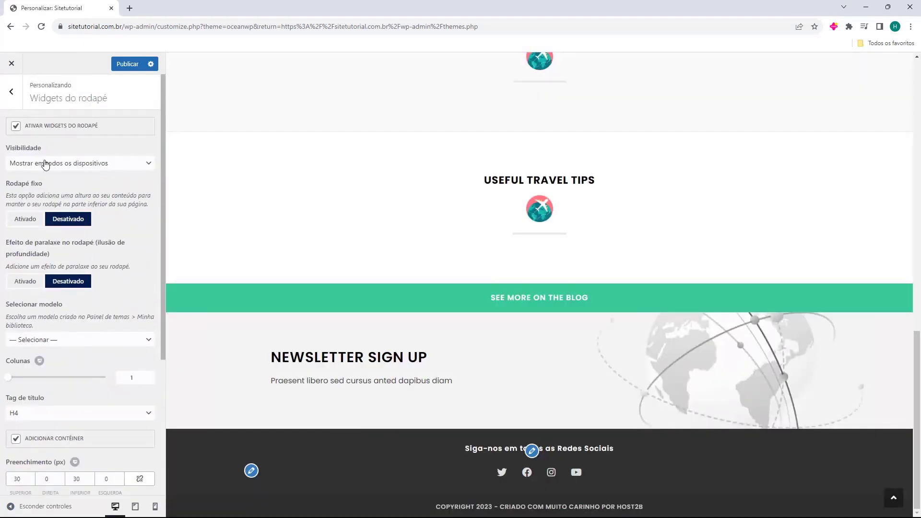
click(16, 101)
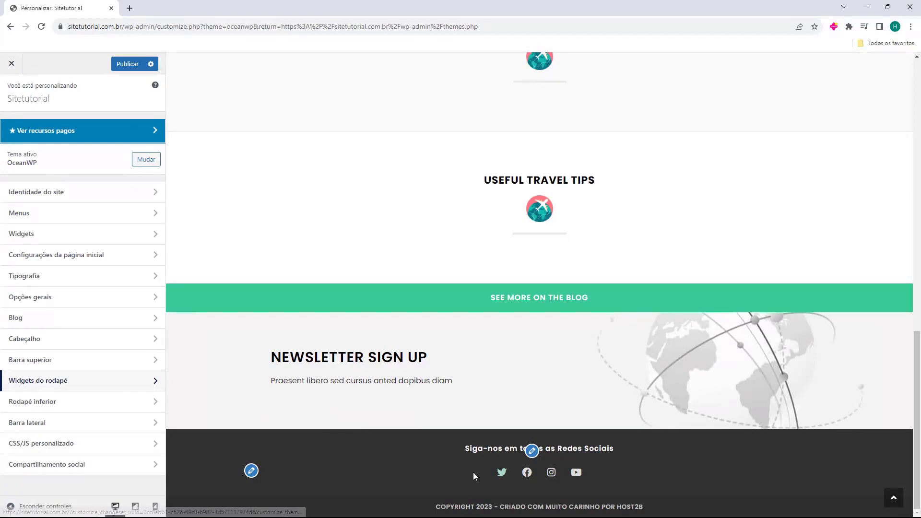
scroll(473, 472, up, 15)
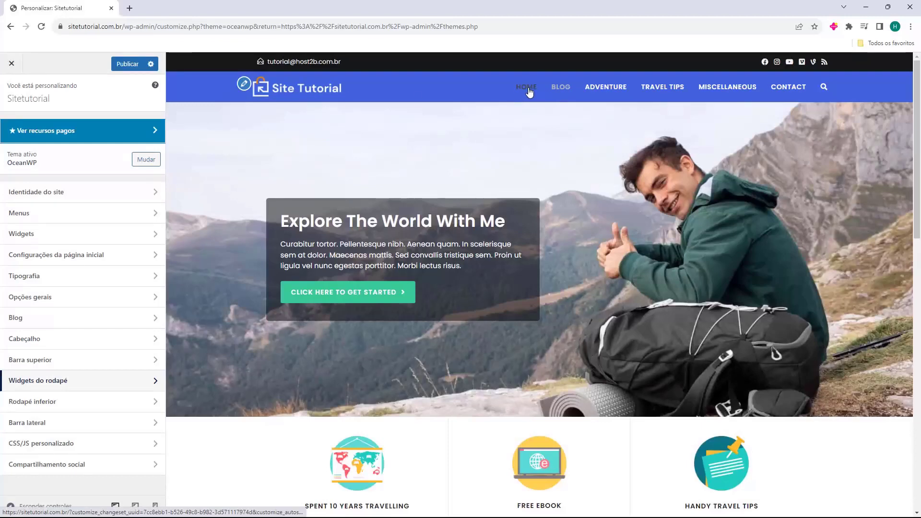
Preview the Blog page and review its search, recent posts, comments, About Me, newsletter and Follow Us widgets.
click(561, 87)
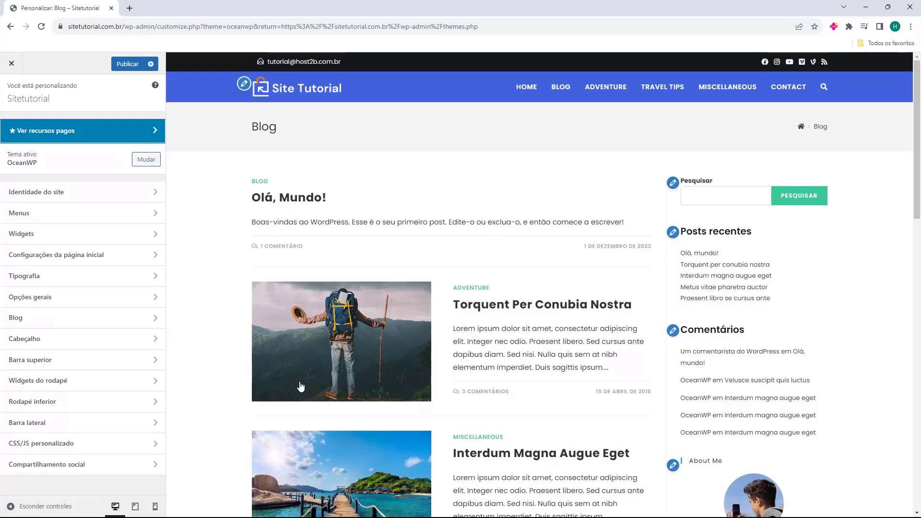
click(19, 424)
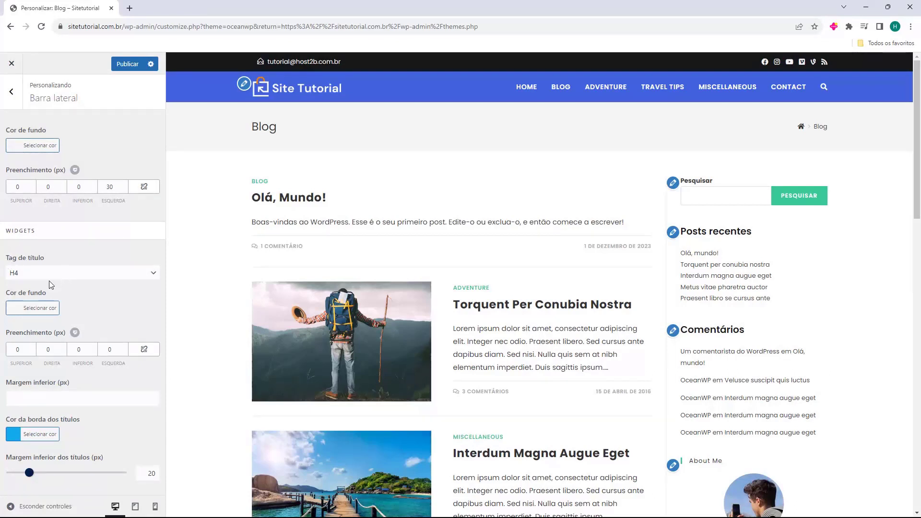
scroll(792, 307, down, 7)
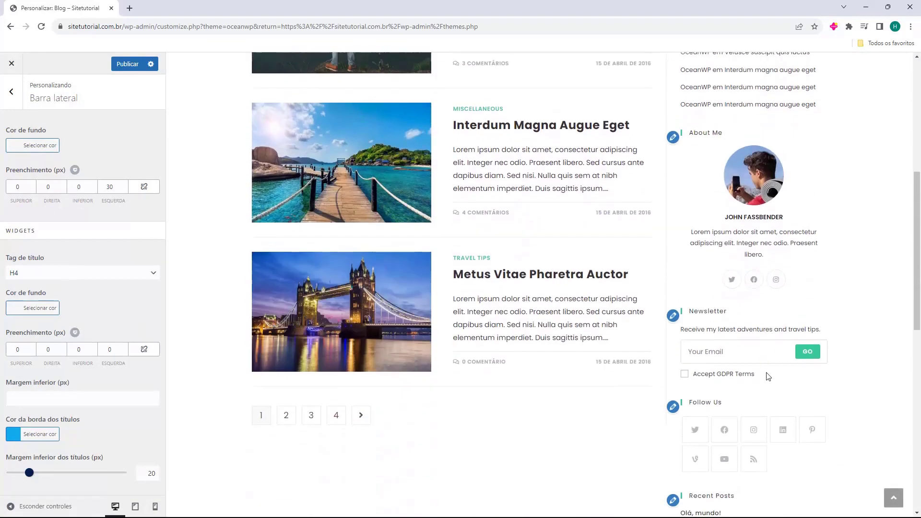
scroll(766, 378, up, 6)
scroll(766, 377, up, 1)
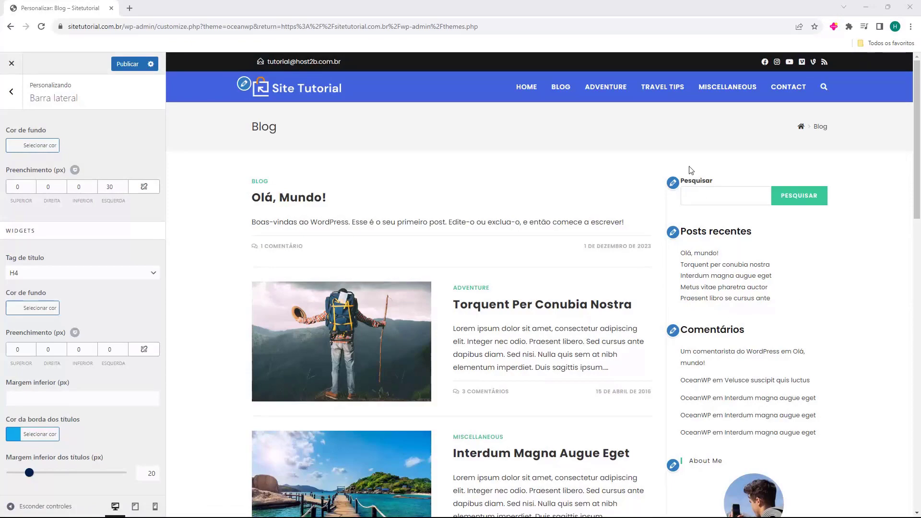
scroll(735, 192, down, 10)
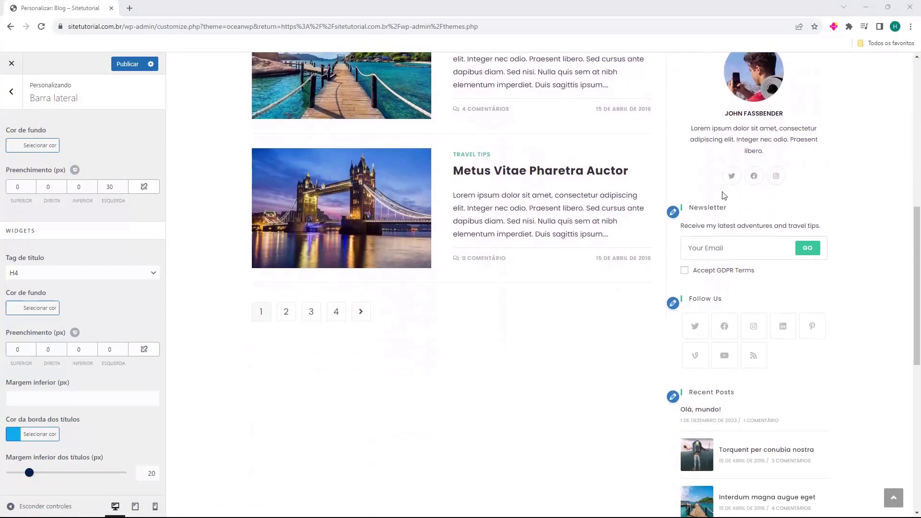
scroll(721, 194, down, 3)
scroll(730, 209, up, 13)
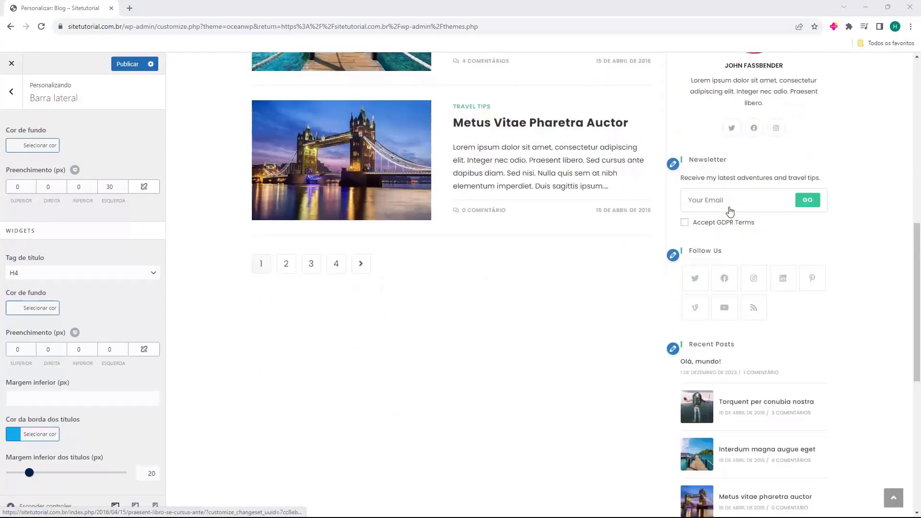
click(11, 91)
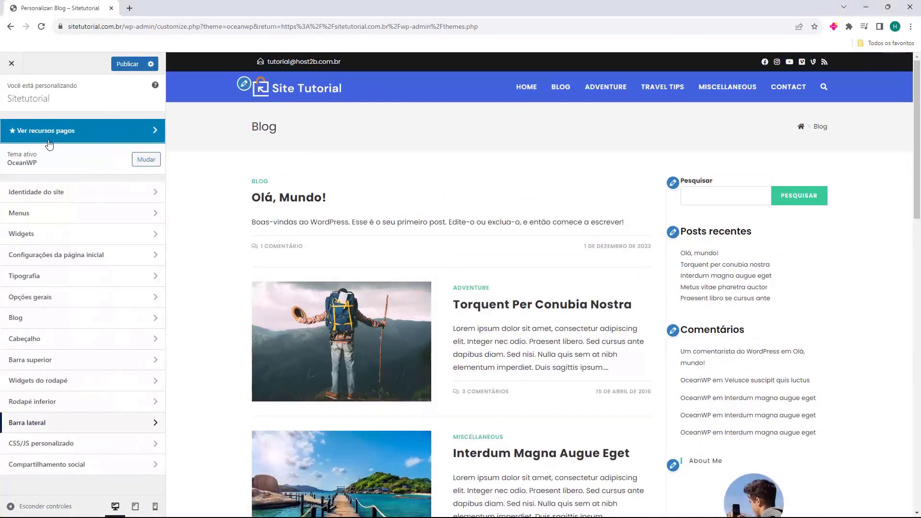
Open the Barra lateral padrão widgets and look through its blocks without adding any.
click(31, 240)
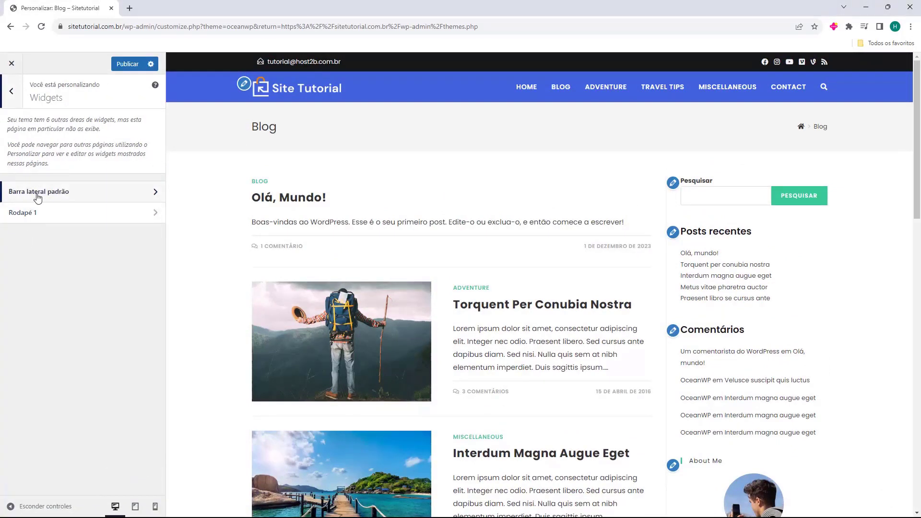
click(63, 197)
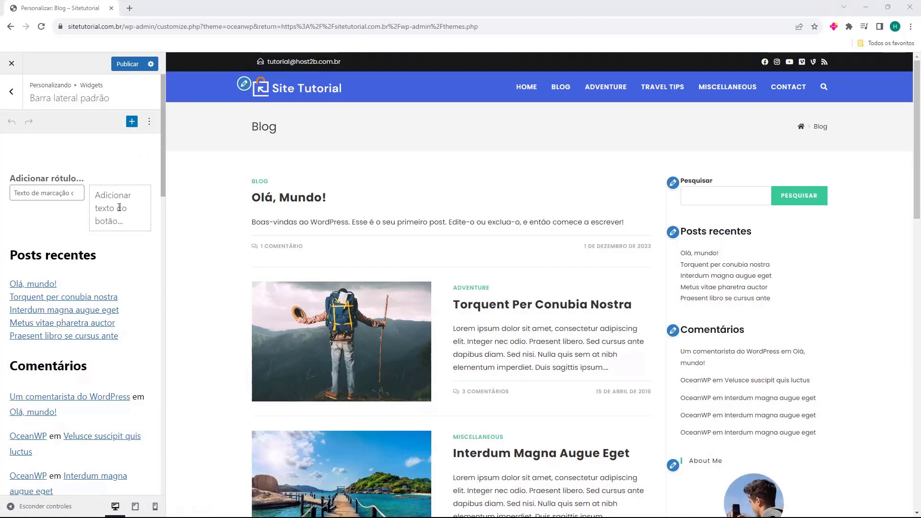
click(86, 179)
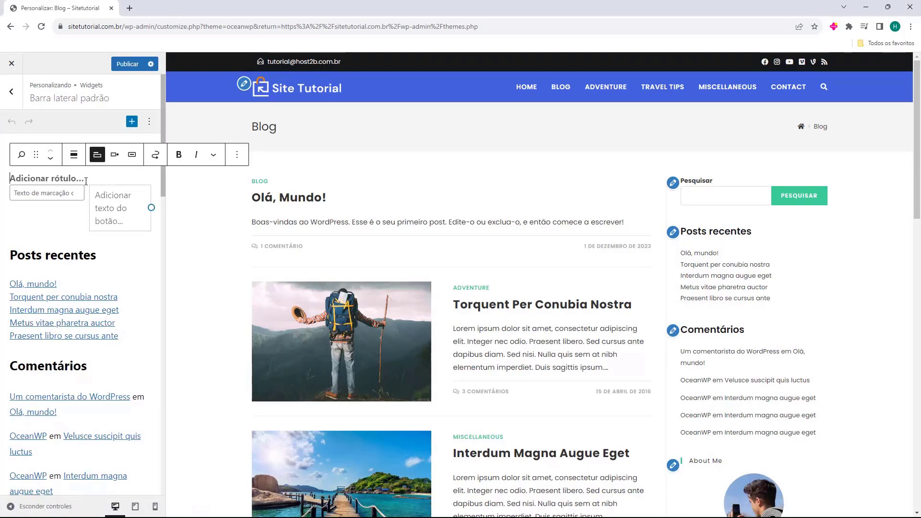
click(155, 247)
scroll(73, 197, down, 20)
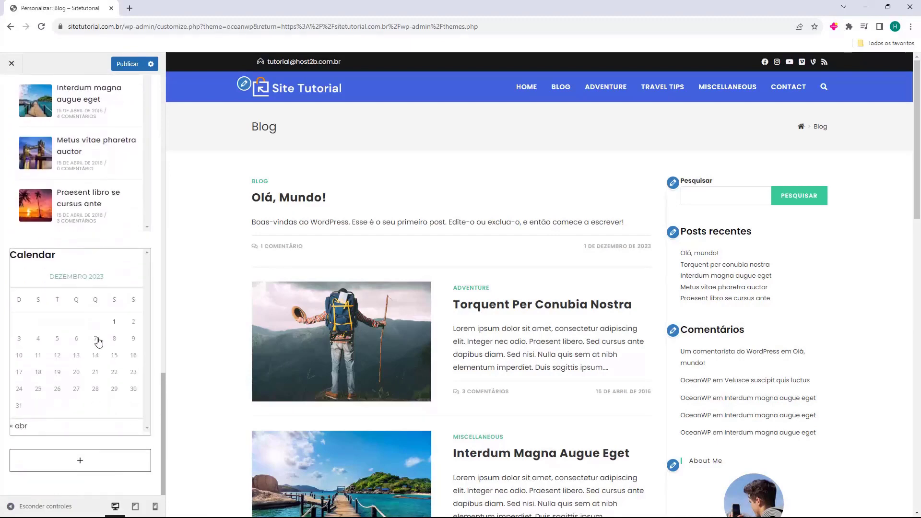
click(68, 469)
click(110, 486)
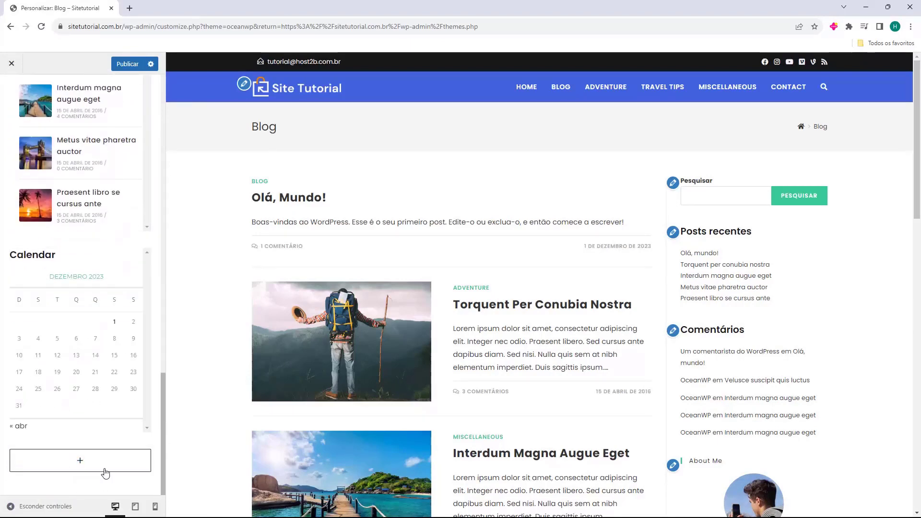
scroll(96, 407, up, 5)
scroll(111, 367, up, 15)
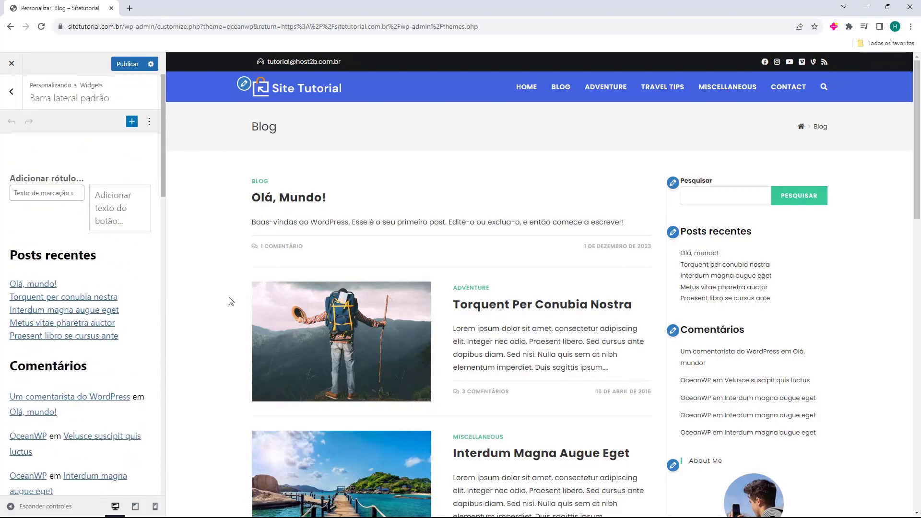
scroll(777, 299, down, 12)
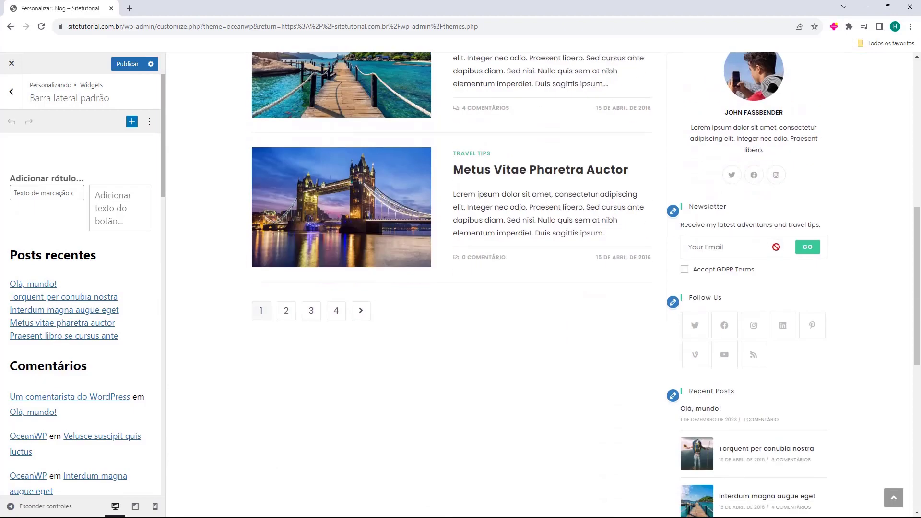
scroll(778, 252, down, 5)
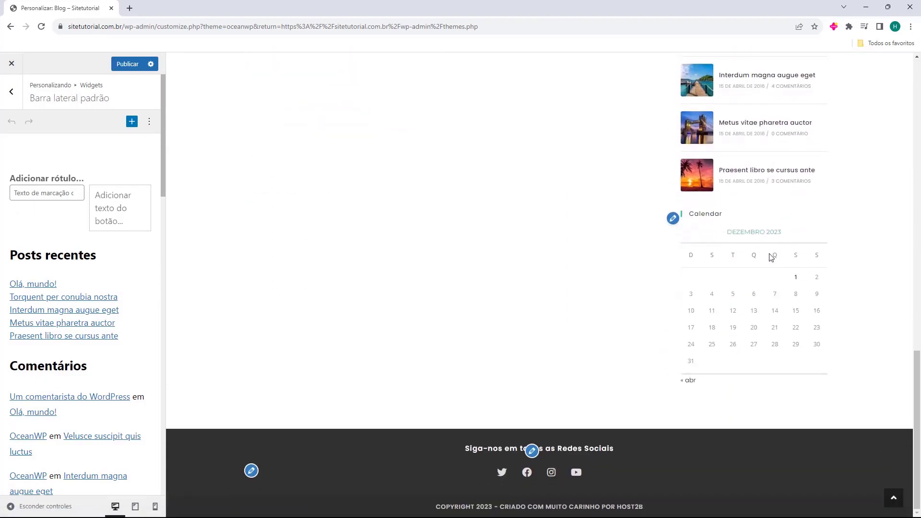
scroll(769, 258, up, 17)
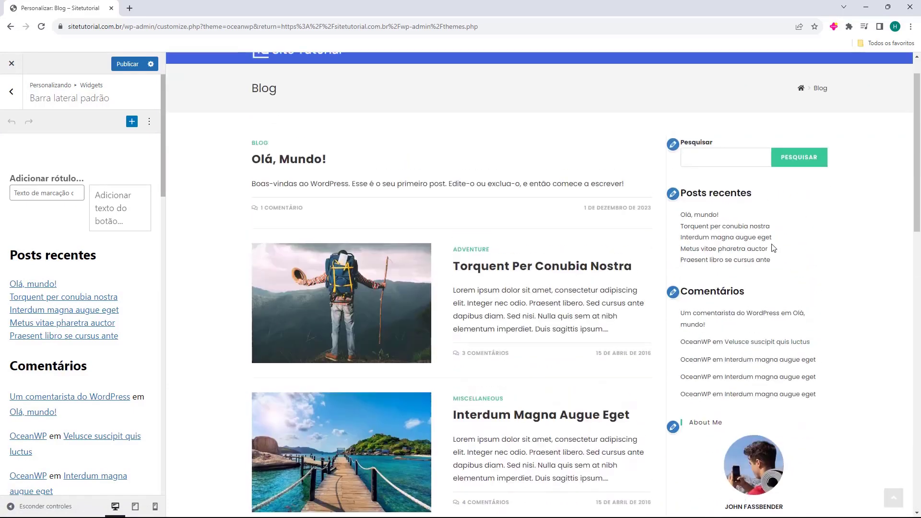
Delete the Posts recentes widget and the Comentários list with its heading.
click(136, 275)
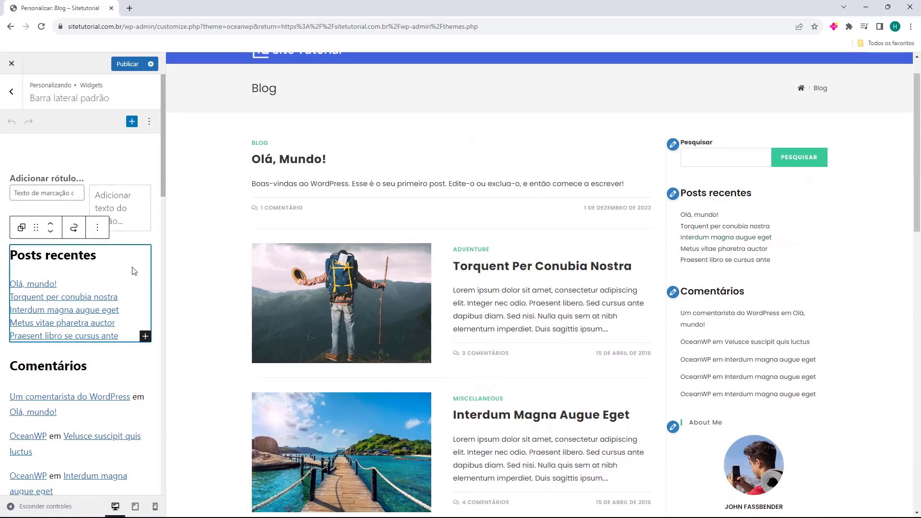
key(Delete)
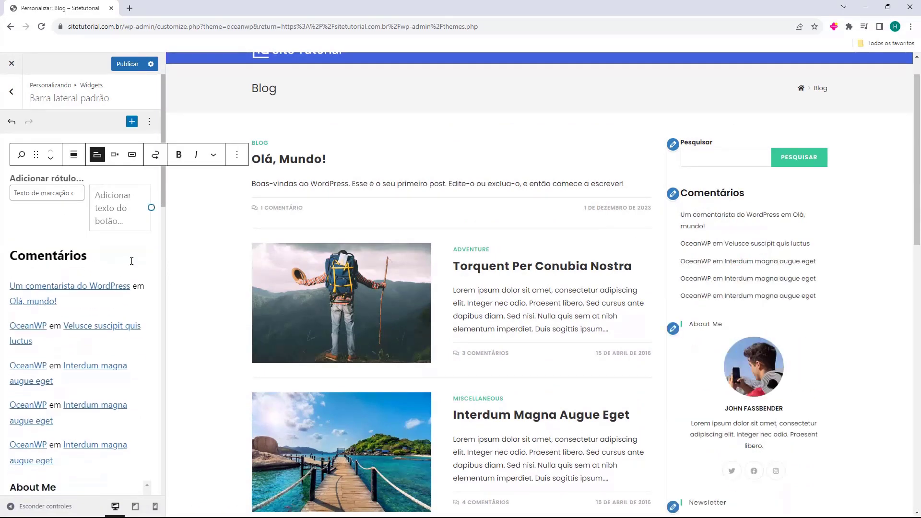
click(131, 260)
click(129, 284)
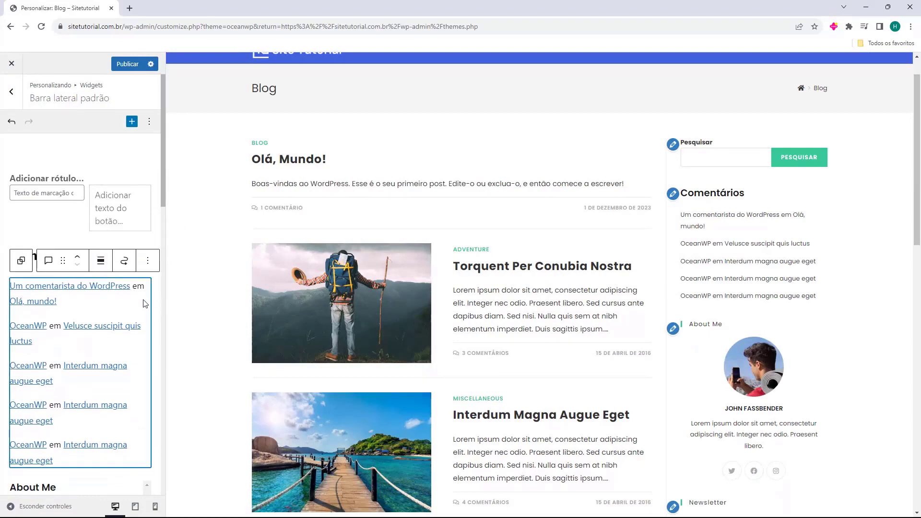
key(Delete)
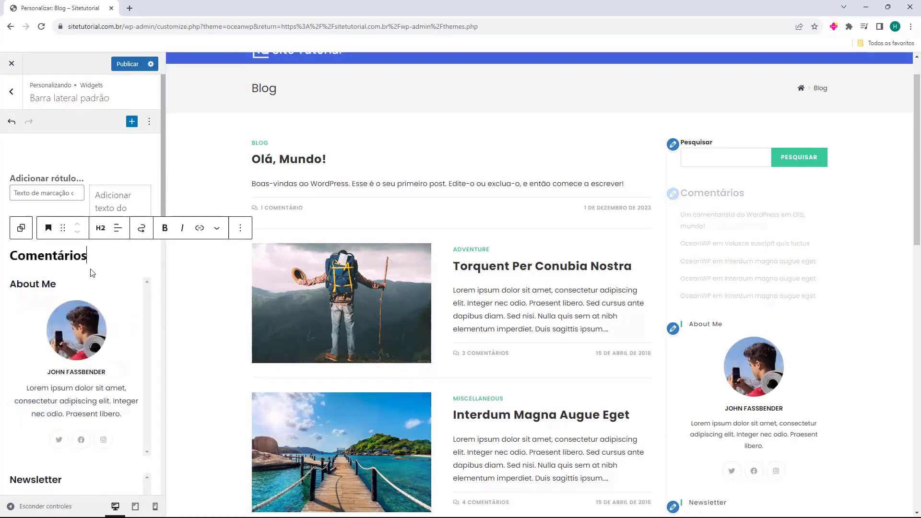
drag(87, 255, 10, 256)
key(BackSpace)
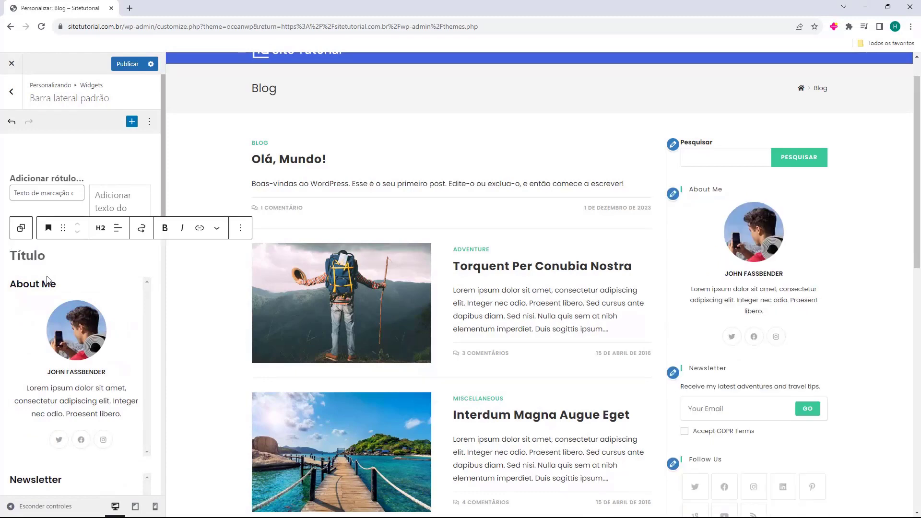
key(BackSpace)
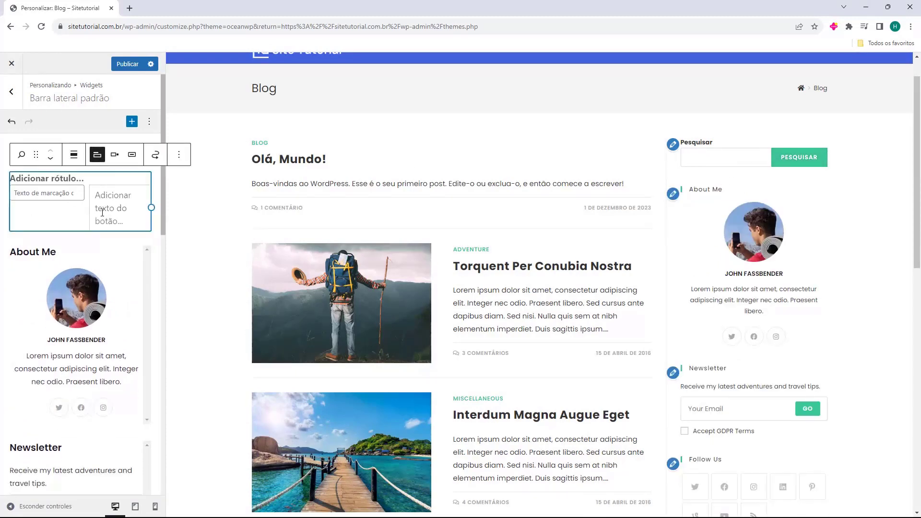
Open the About Me widget's settings.
click(75, 251)
click(119, 242)
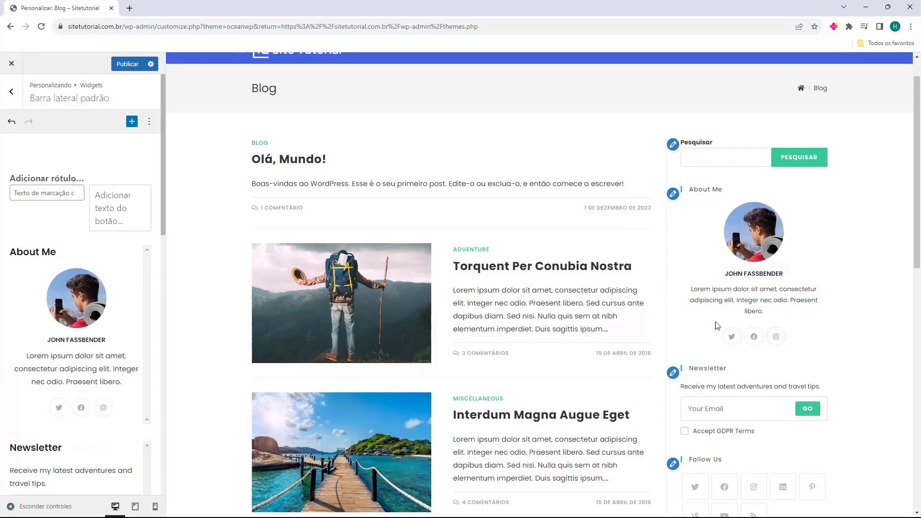
click(95, 317)
Retitle the About Me widget to 'Sobre mim'.
drag(60, 300, 16, 295)
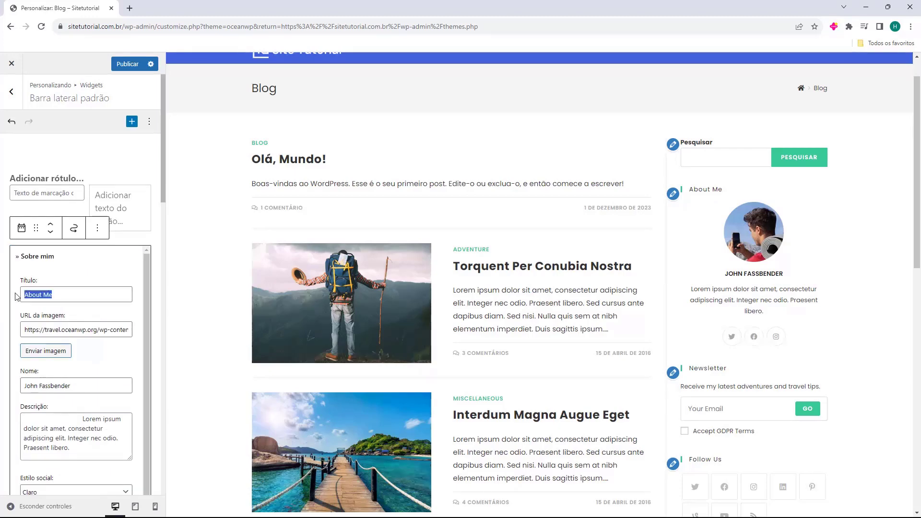
text(Sobre mim)
drag(25, 329, 78, 329)
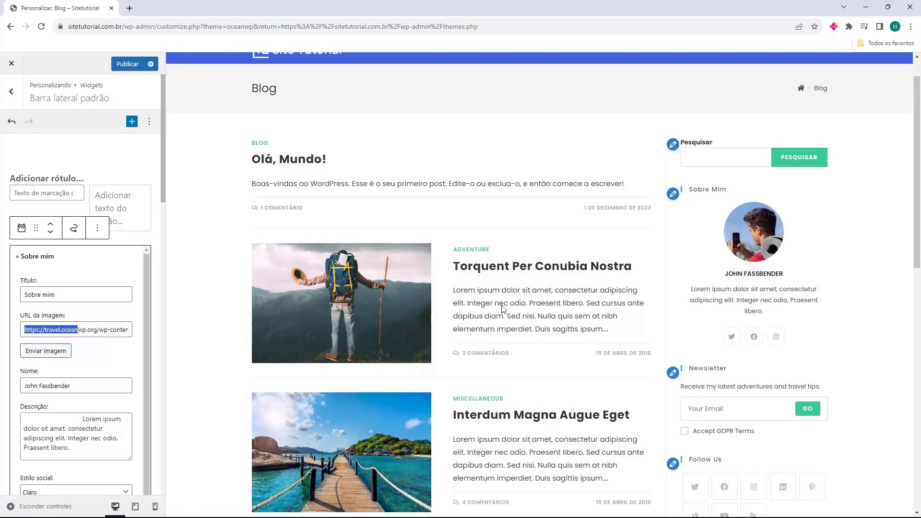
click(46, 354)
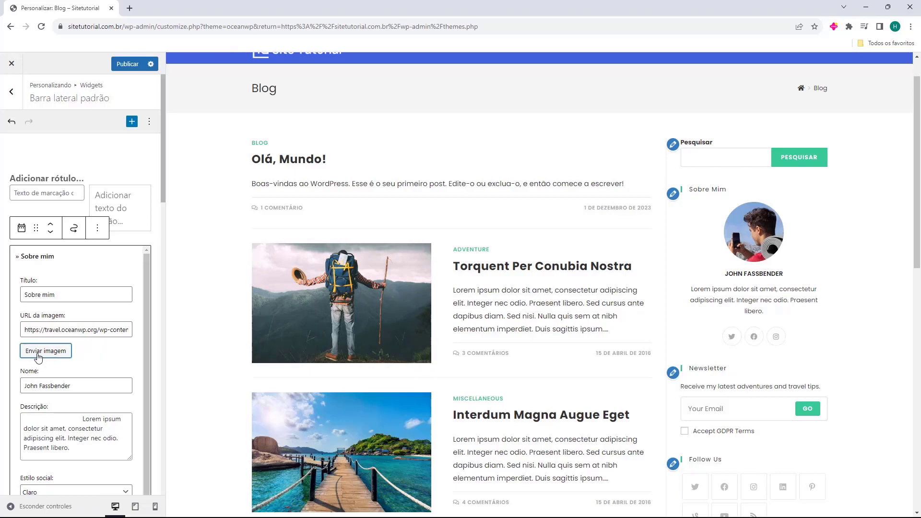
click(98, 357)
scroll(72, 313, down, 1)
scroll(67, 314, down, 1)
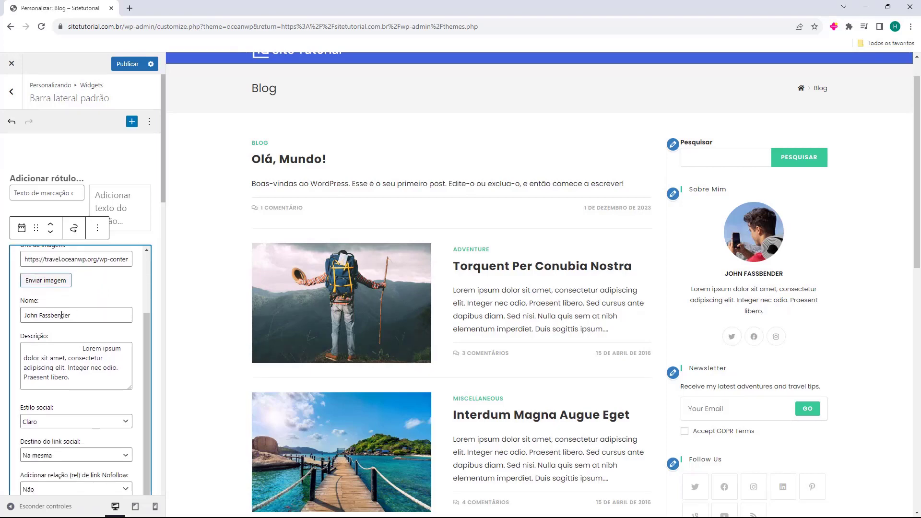
Replace the widget's profile name with the site owner's name and review its description.
drag(25, 311, 94, 311)
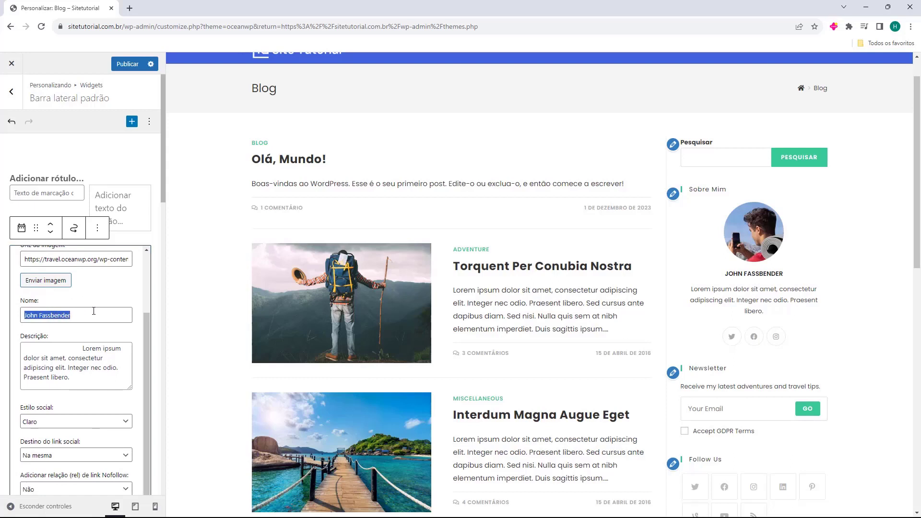
text(Fernando)
triple_click(61, 365)
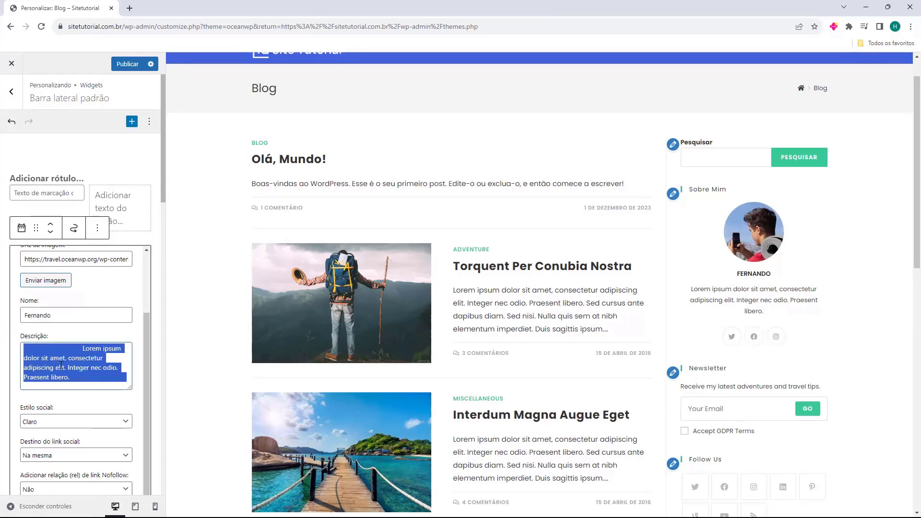
scroll(61, 366, down, 3)
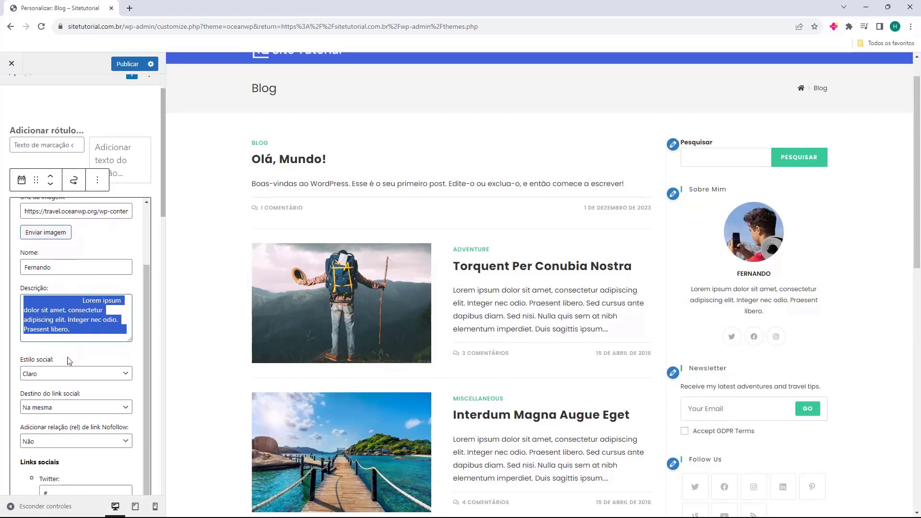
scroll(71, 316, down, 3)
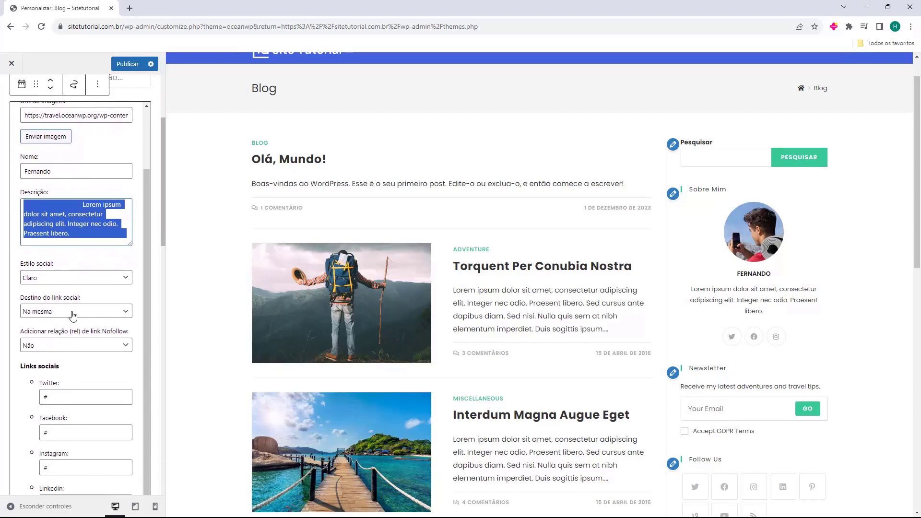
scroll(78, 283, down, 2)
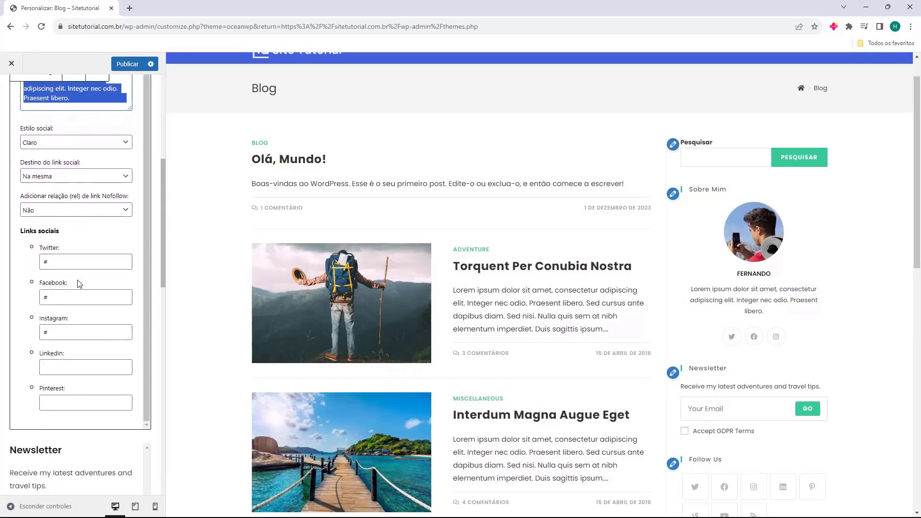
scroll(78, 284, down, 2)
scroll(76, 286, up, 2)
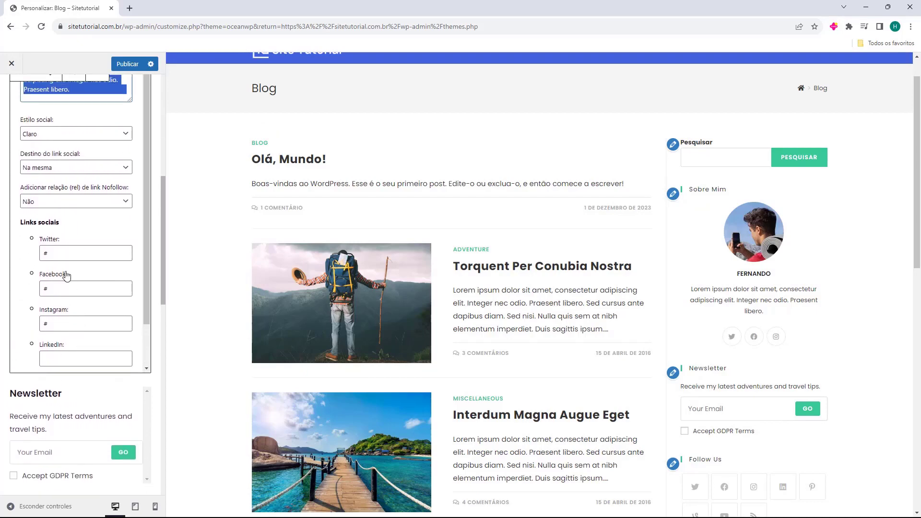
scroll(70, 222, down, 1)
scroll(72, 221, down, 1)
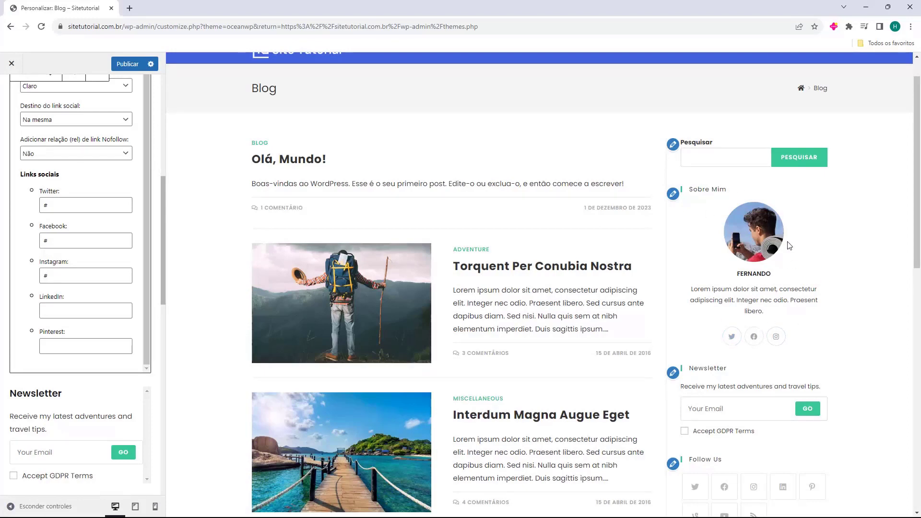
scroll(56, 266, up, 10)
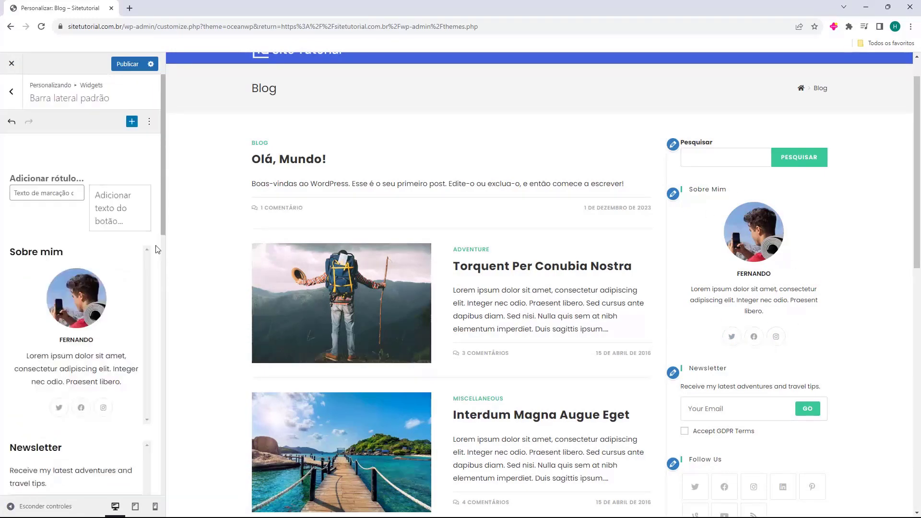
scroll(156, 248, down, 3)
Delete the Newsletter widget from the sidebar.
click(100, 310)
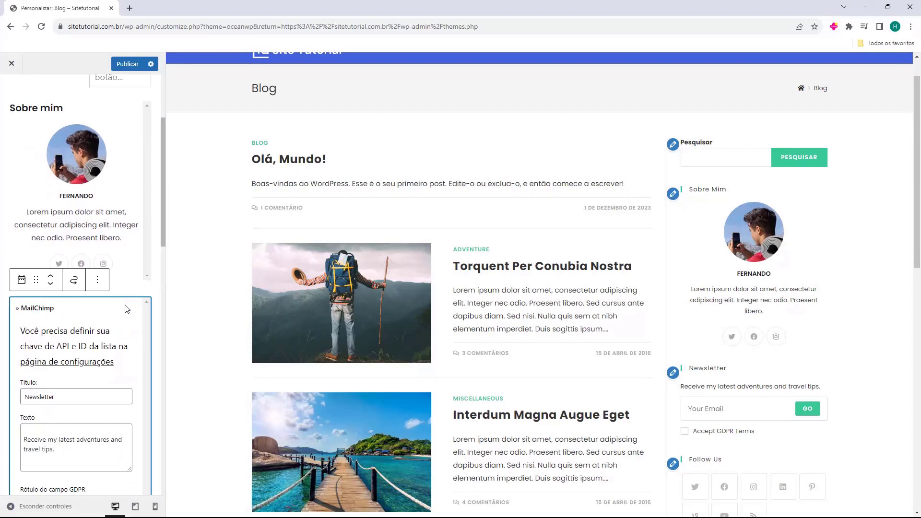
key(Delete)
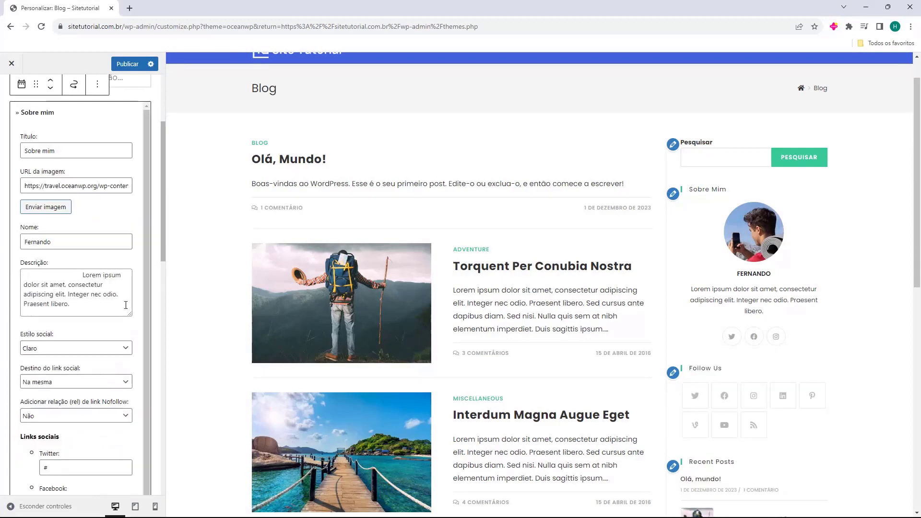
click(143, 282)
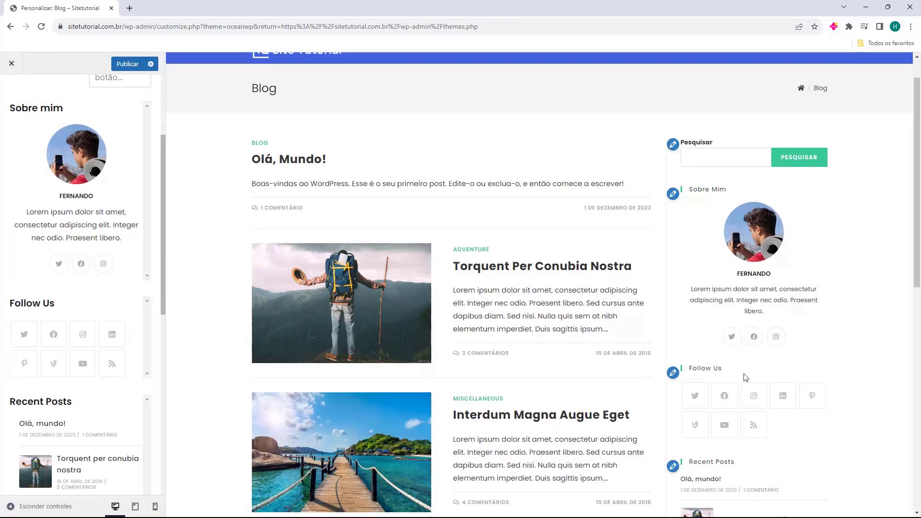
Delete the Follow Us social icons widget from the sidebar.
scroll(444, 308, down, 10)
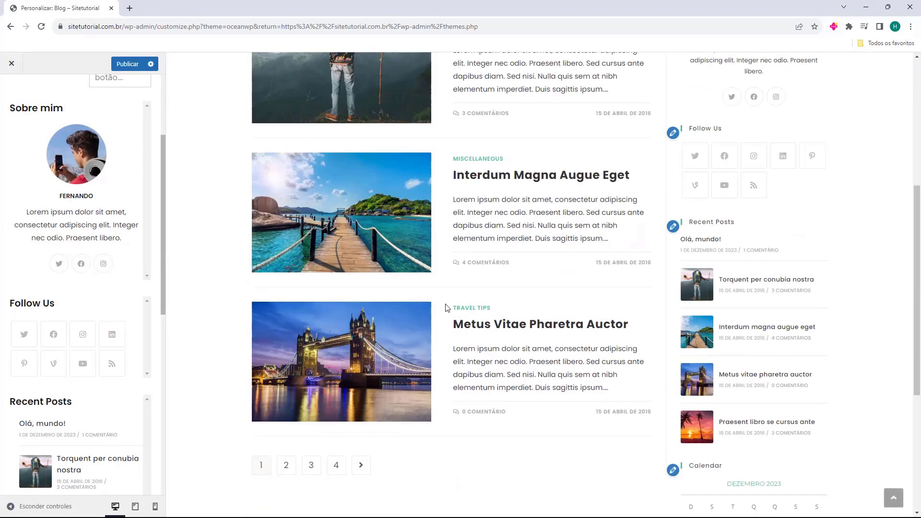
scroll(525, 402, up, 7)
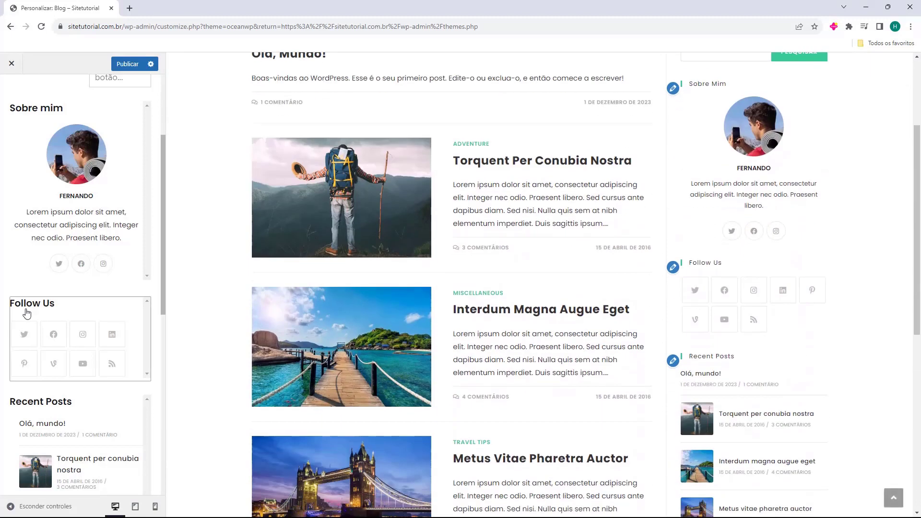
click(130, 311)
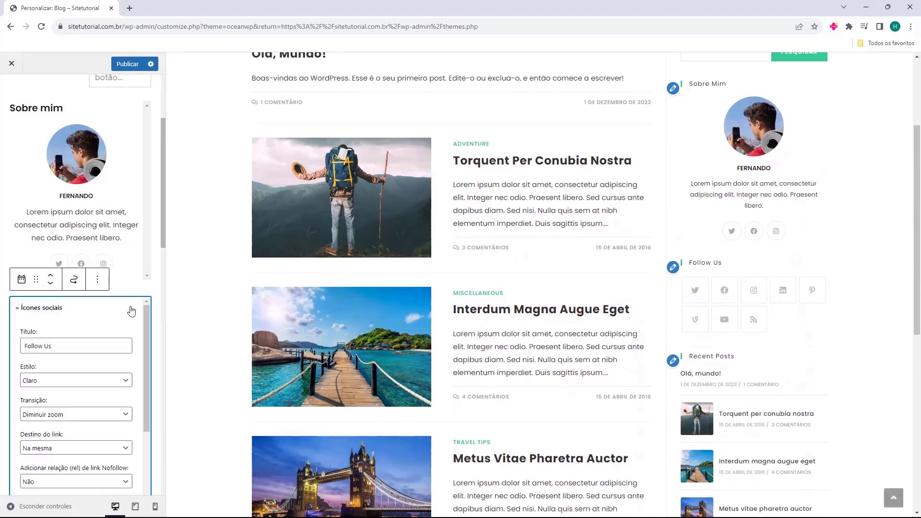
key(Delete)
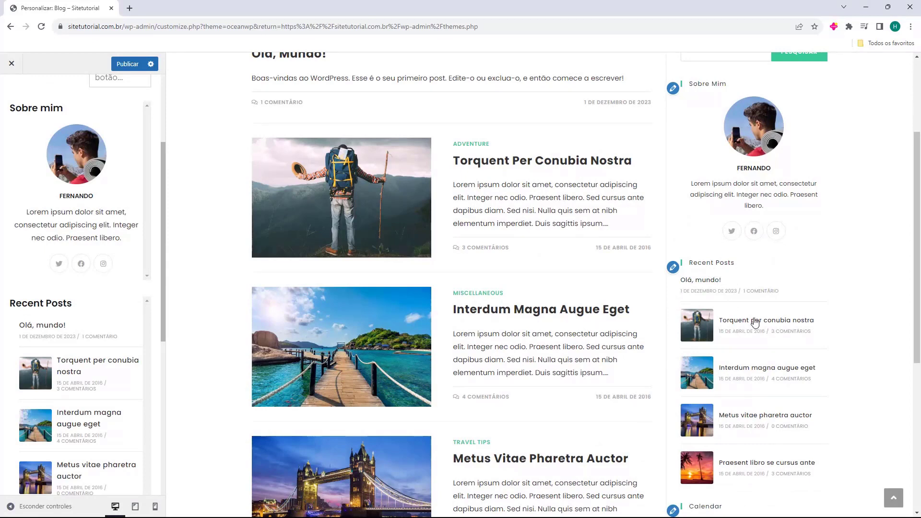
Retitle Recent Posts to 'Postagens Recentes', keeping post type Post and descending order.
click(99, 312)
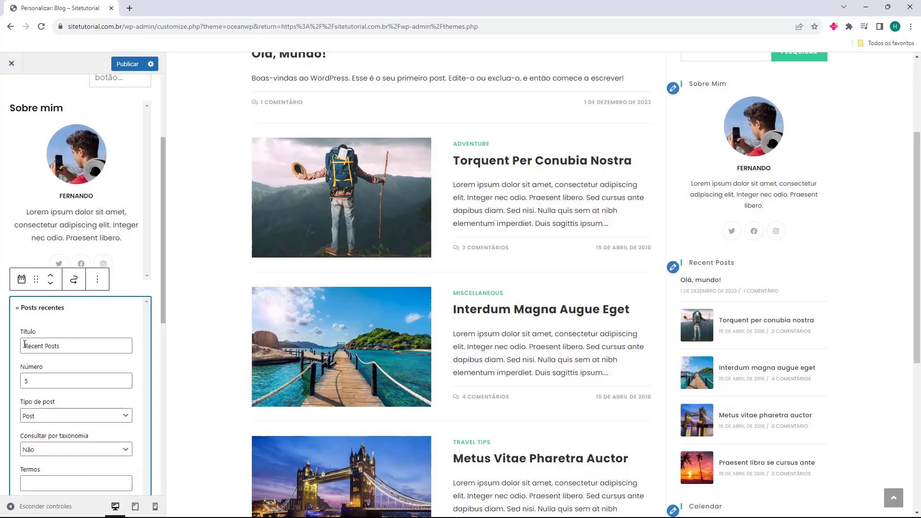
drag(23, 345, 83, 349)
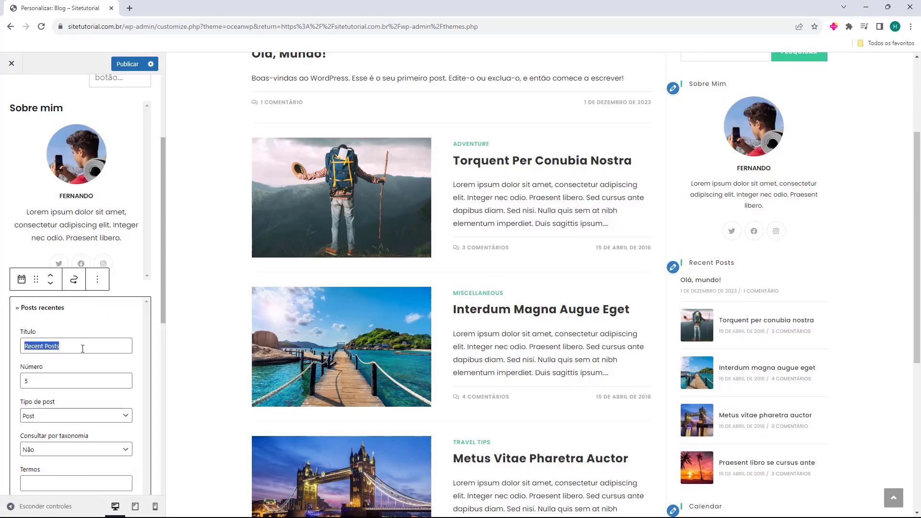
text(Postagens Recentes)
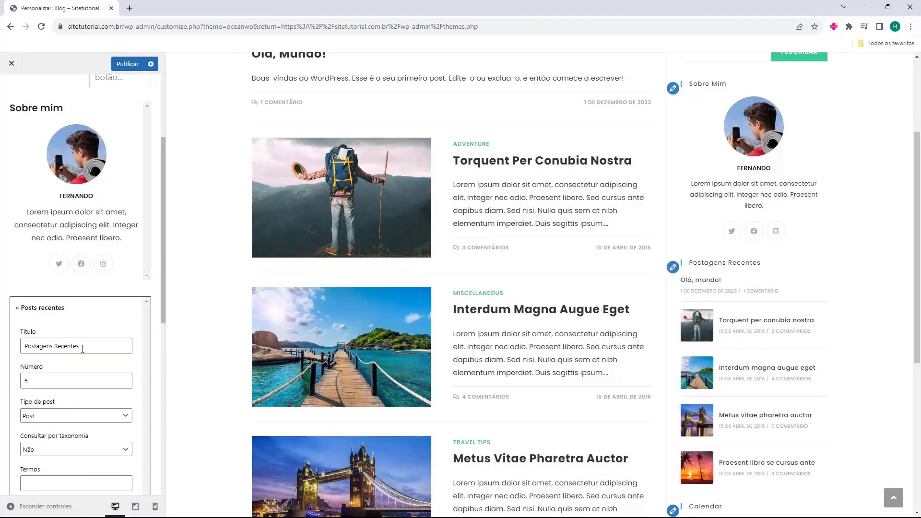
scroll(125, 348, down, 2)
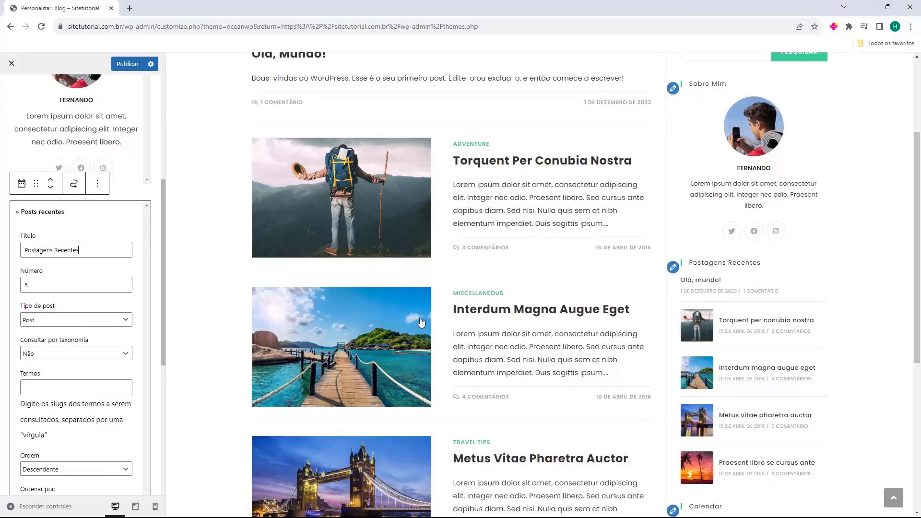
scroll(768, 374, down, 1)
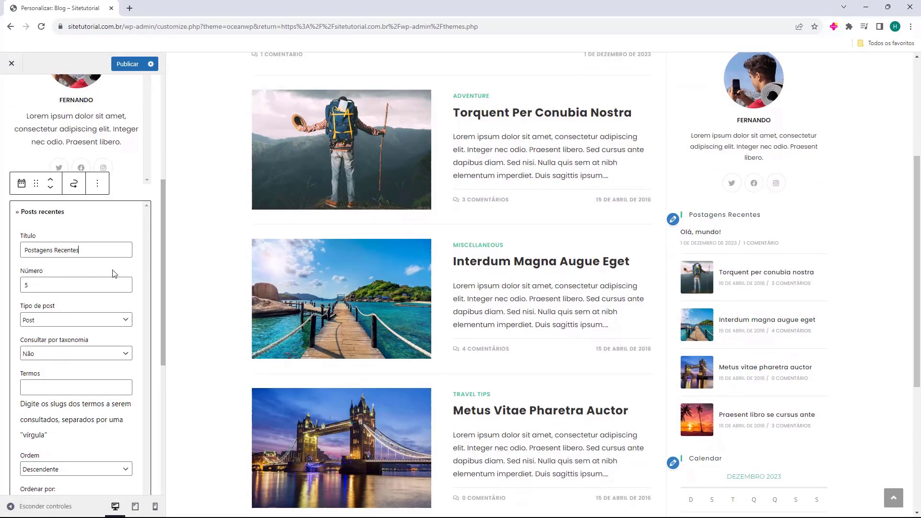
click(44, 321)
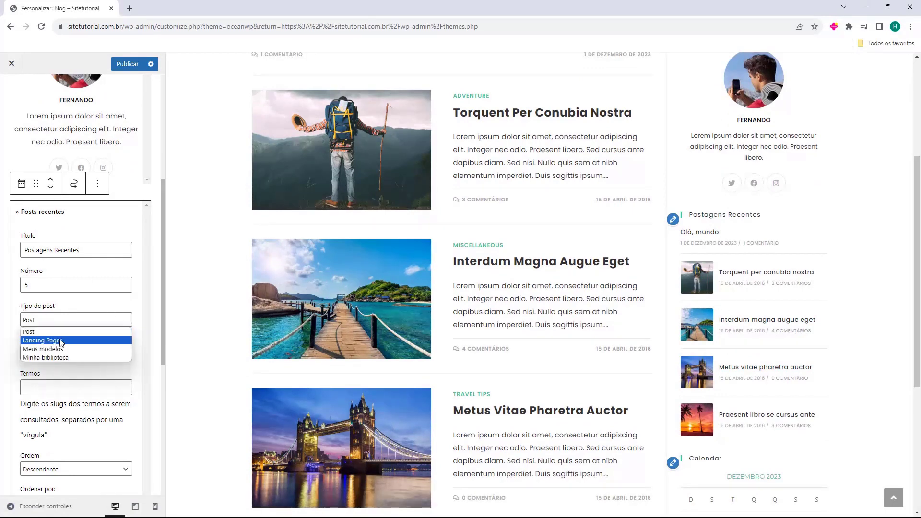
click(66, 325)
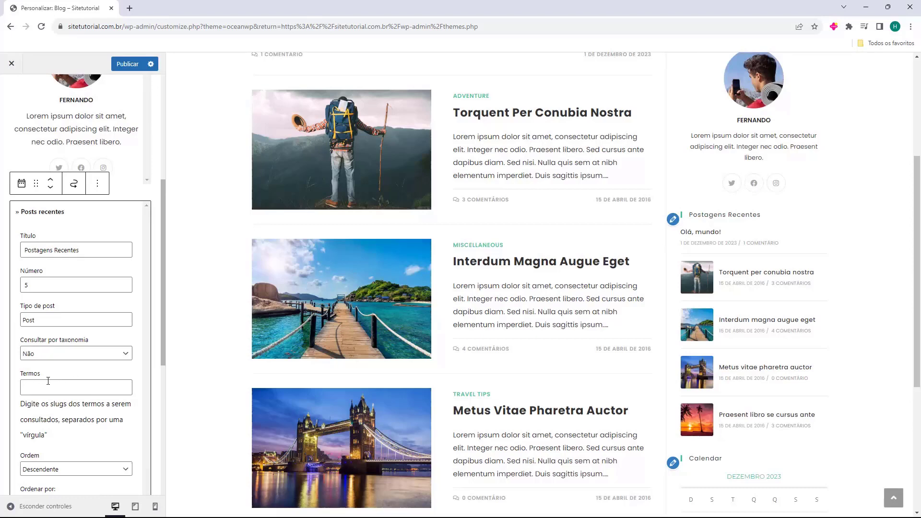
scroll(45, 380, down, 3)
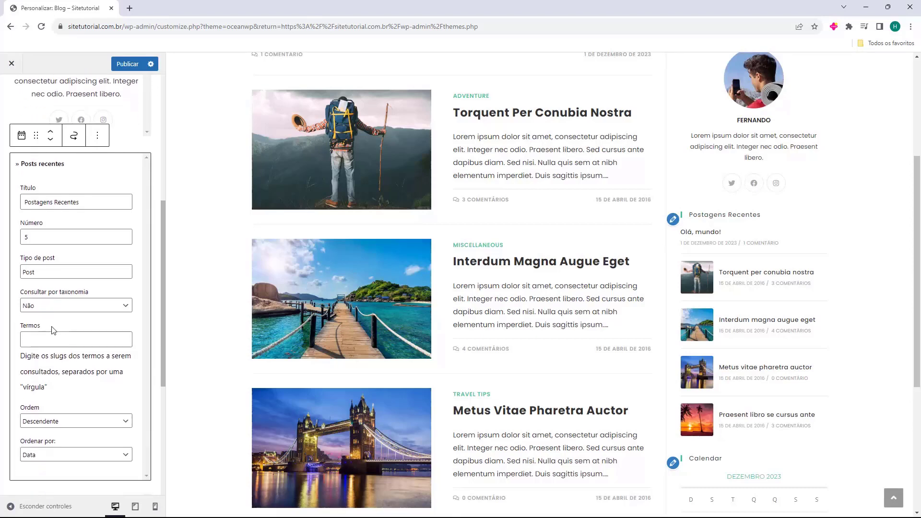
click(31, 327)
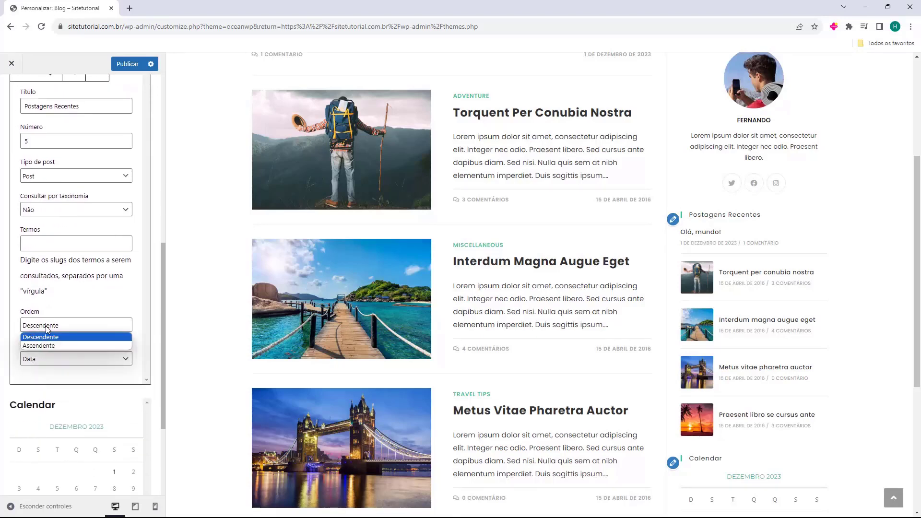
click(51, 329)
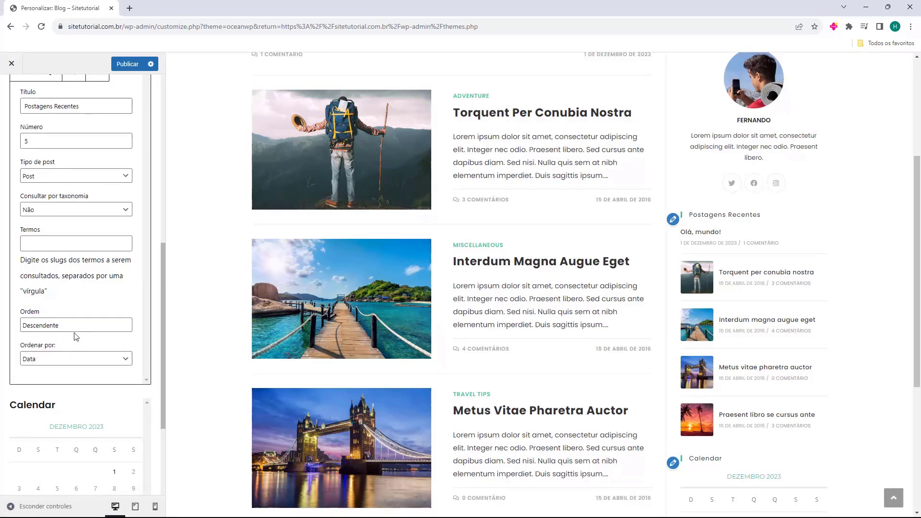
Delete the Calendar widget from the sidebar.
scroll(65, 349, up, 2)
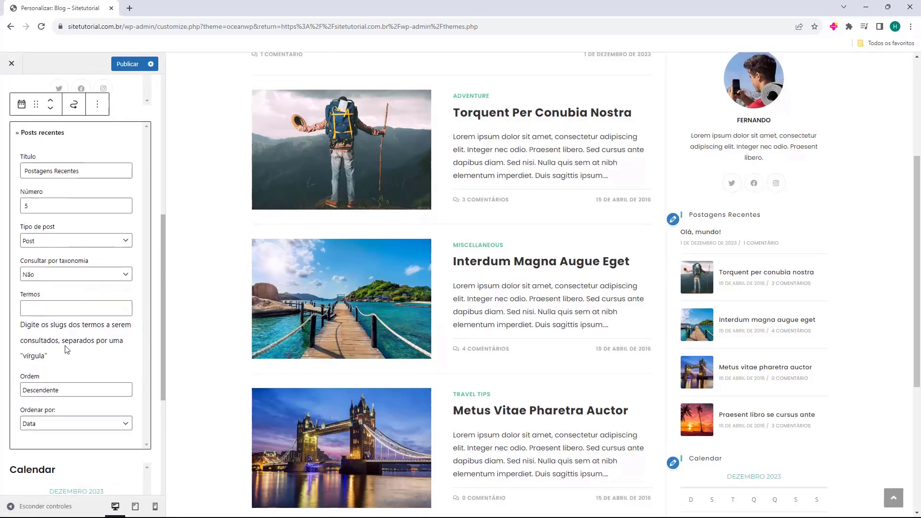
click(155, 233)
scroll(139, 232, down, 4)
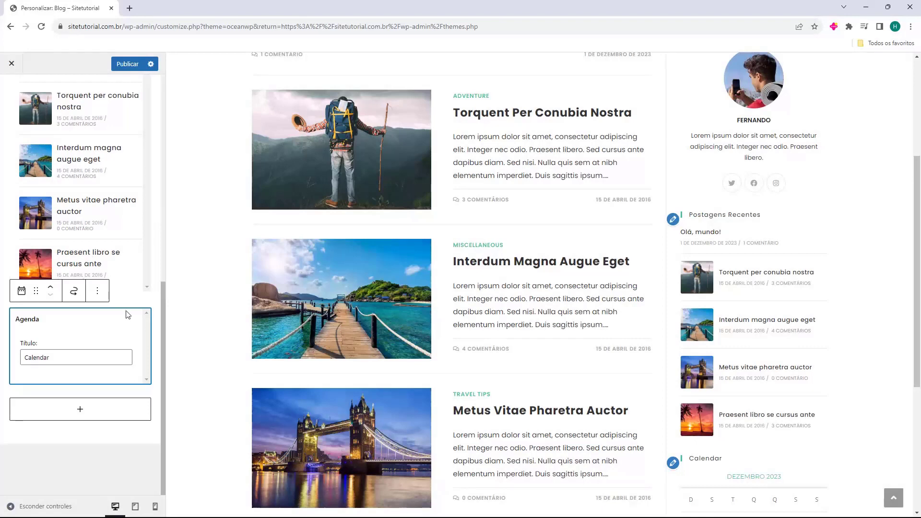
key(Delete)
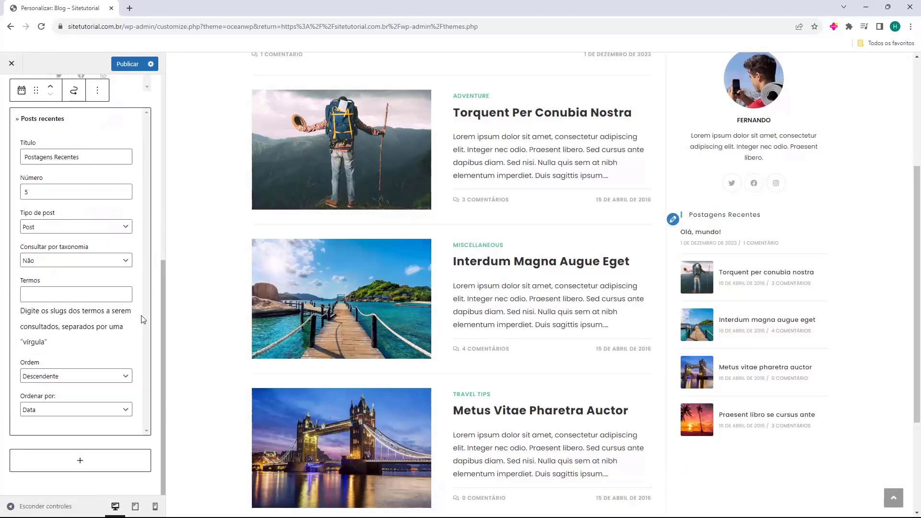
click(154, 308)
scroll(795, 369, up, 4)
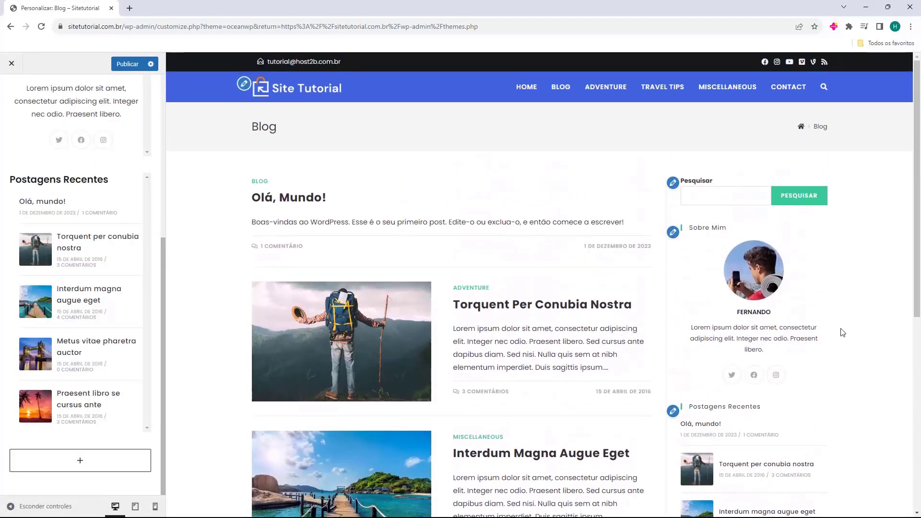
Browse the full block library, close it without adding a block, and go back to Widgets.
scroll(735, 394, down, 2)
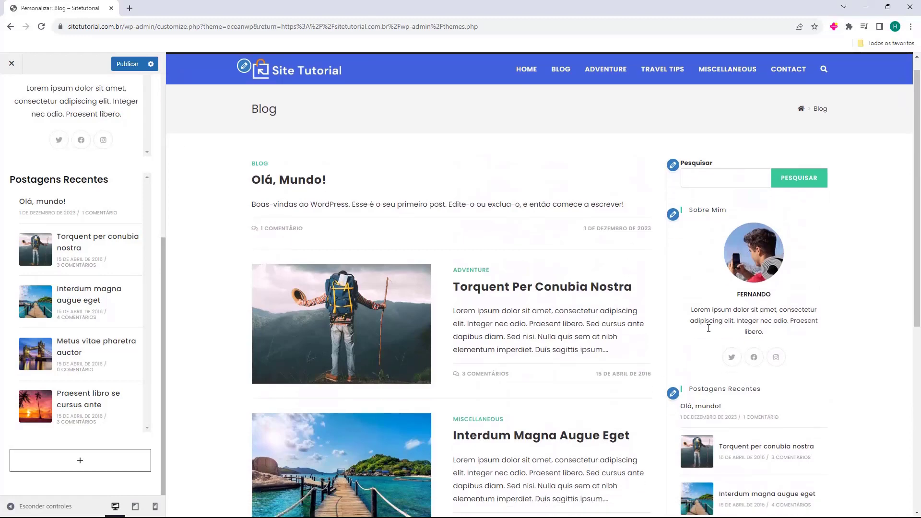
click(79, 462)
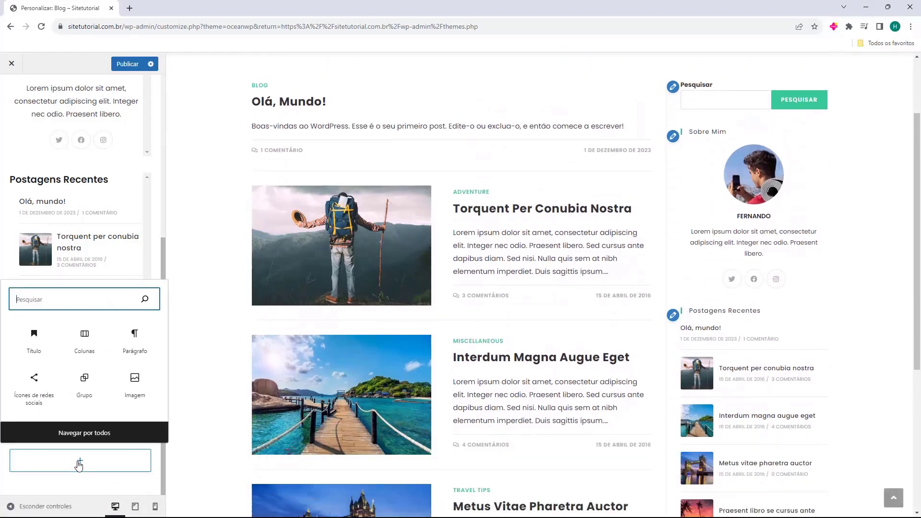
click(84, 433)
scroll(297, 289, down, 20)
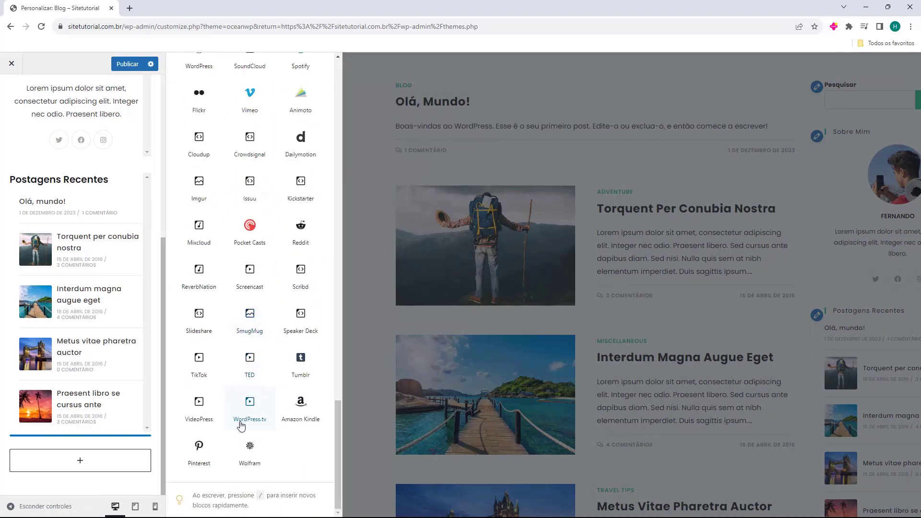
scroll(262, 437, up, 20)
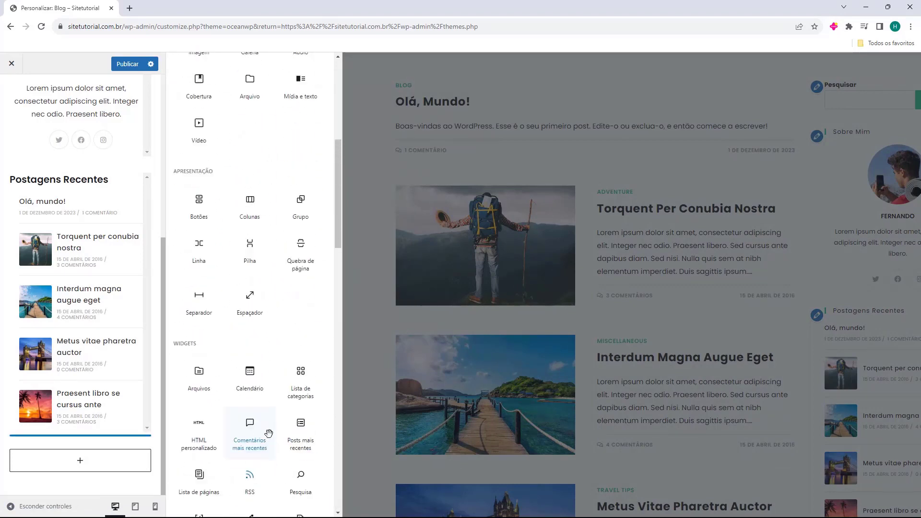
scroll(262, 434, up, 2)
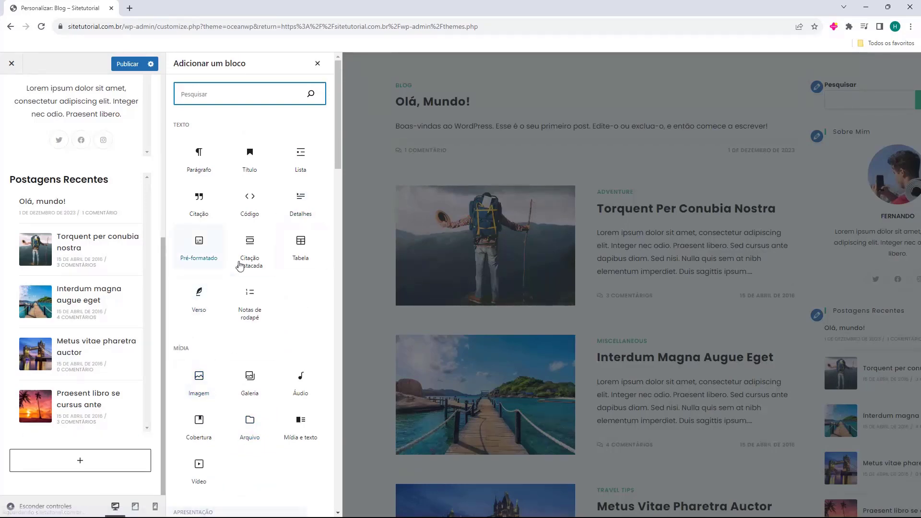
click(38, 166)
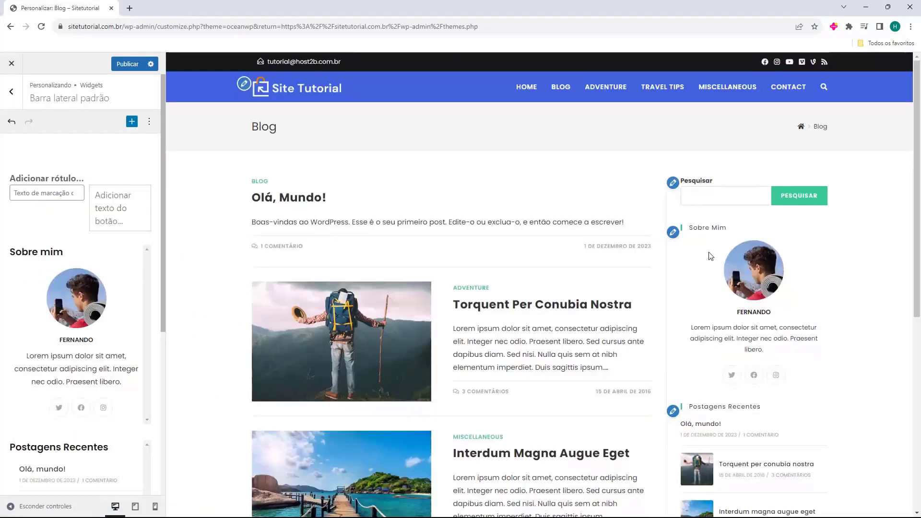
click(11, 93)
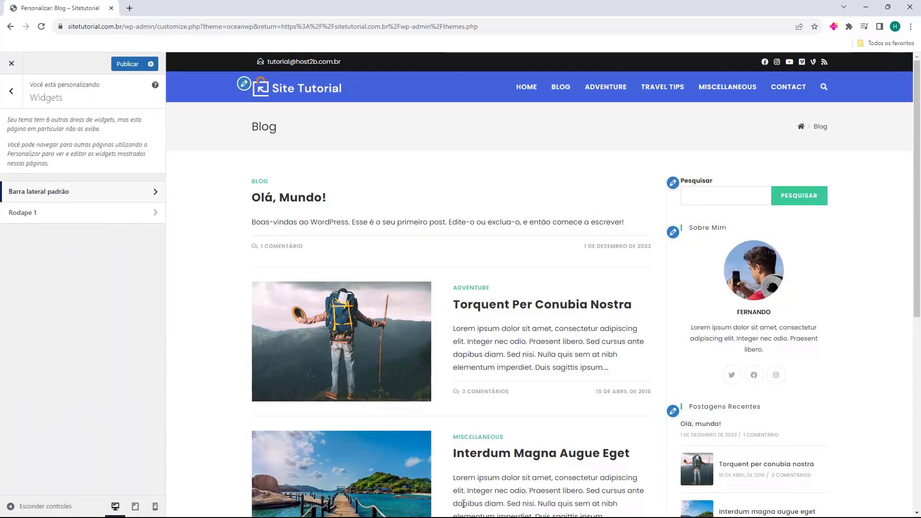
In Blog Entries, preview the left sidebar, no sidebar, full-width and both-sidebars layouts.
click(11, 93)
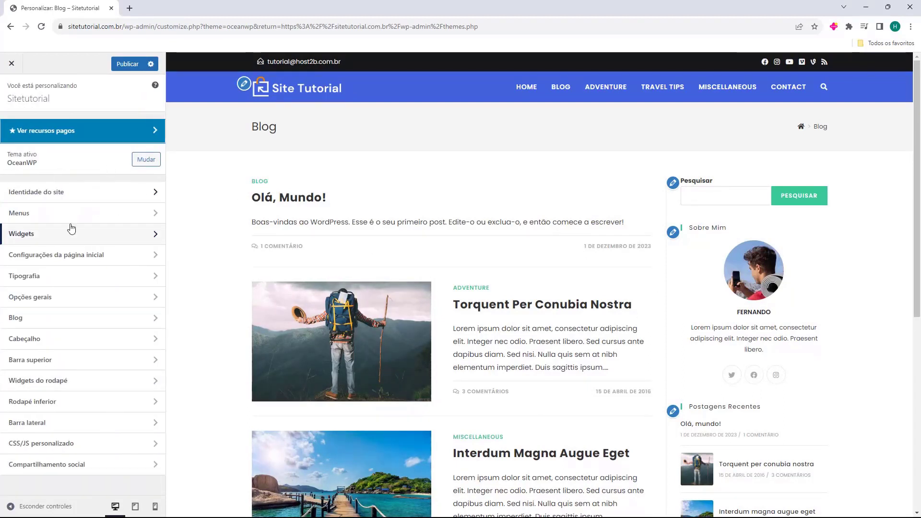
click(20, 318)
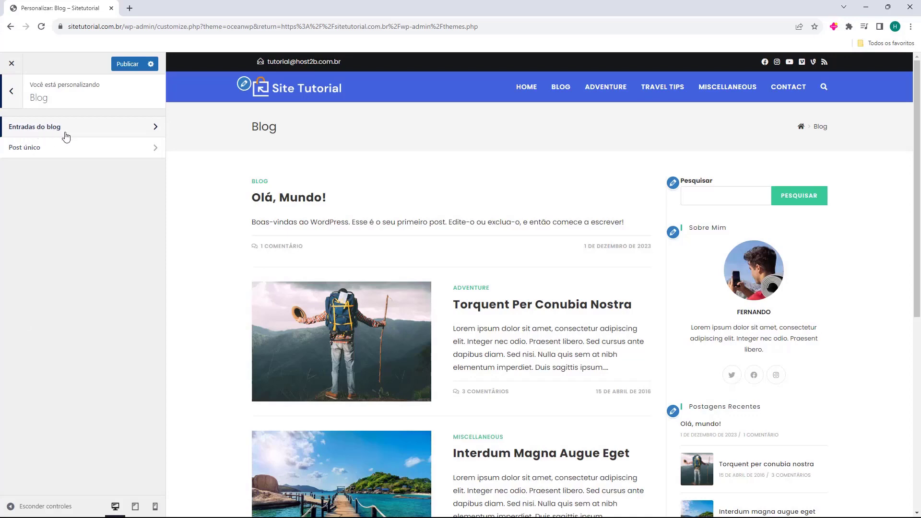
click(13, 131)
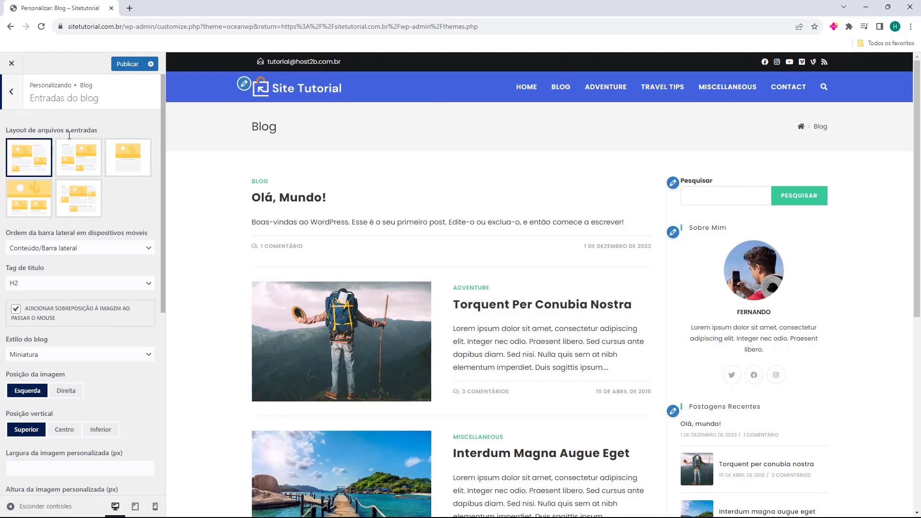
click(68, 166)
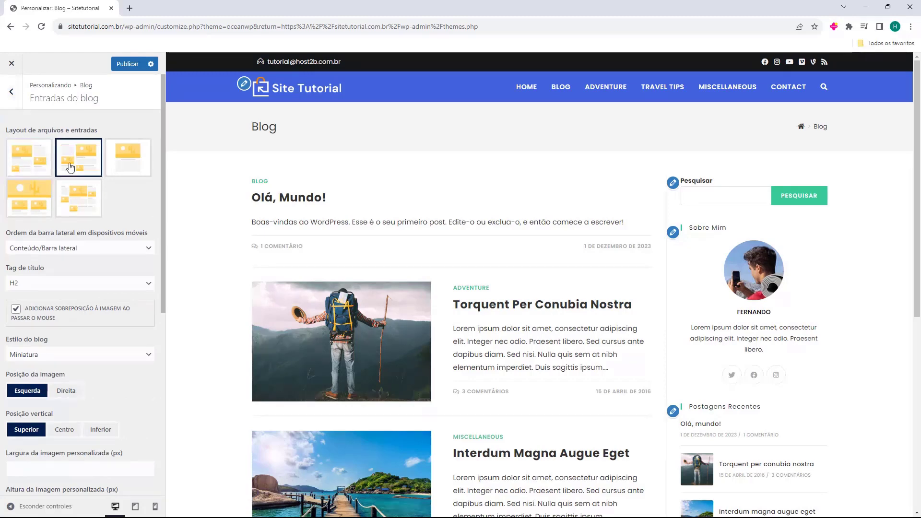
click(39, 161)
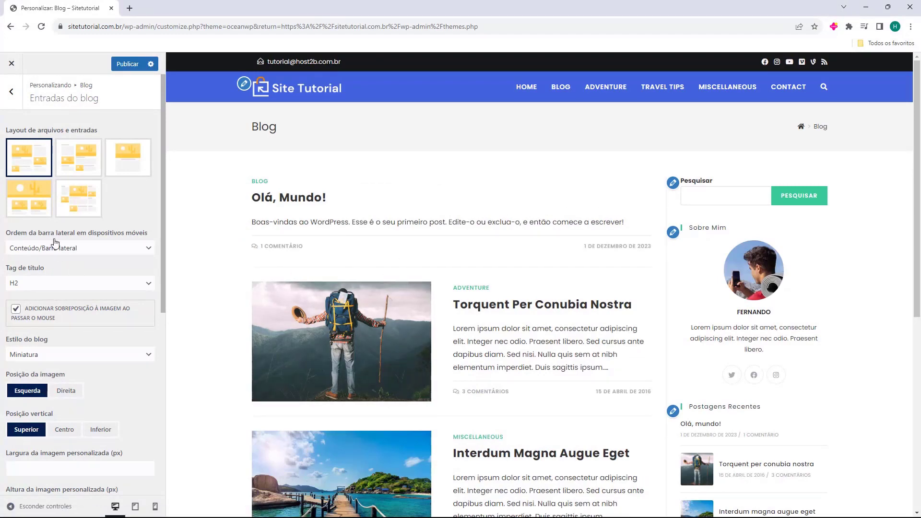
click(79, 160)
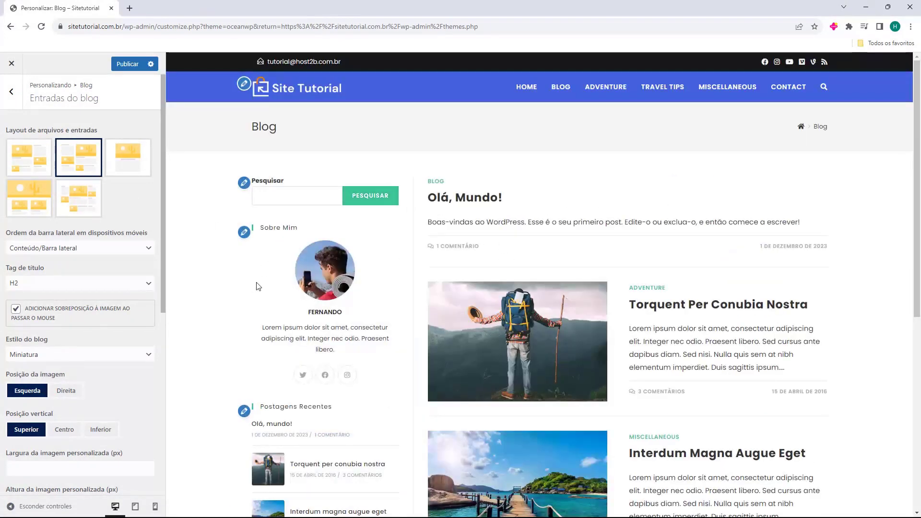
click(124, 173)
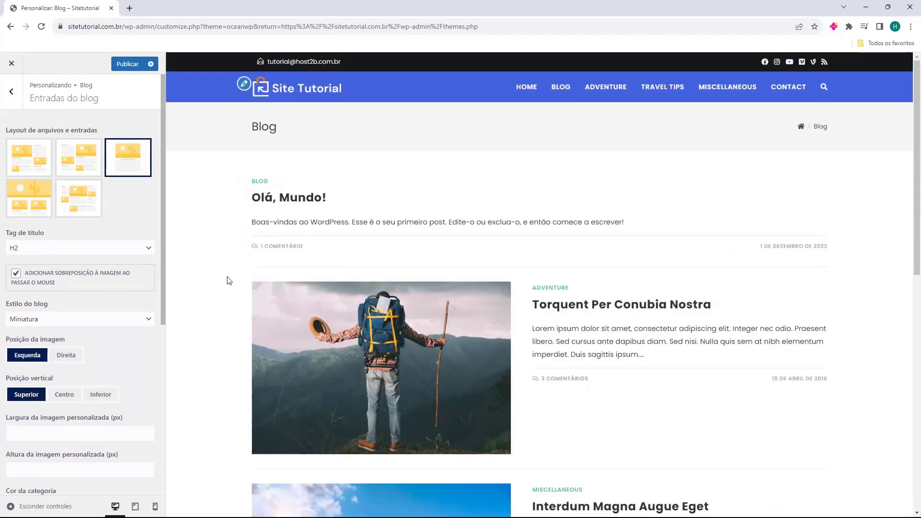
click(29, 198)
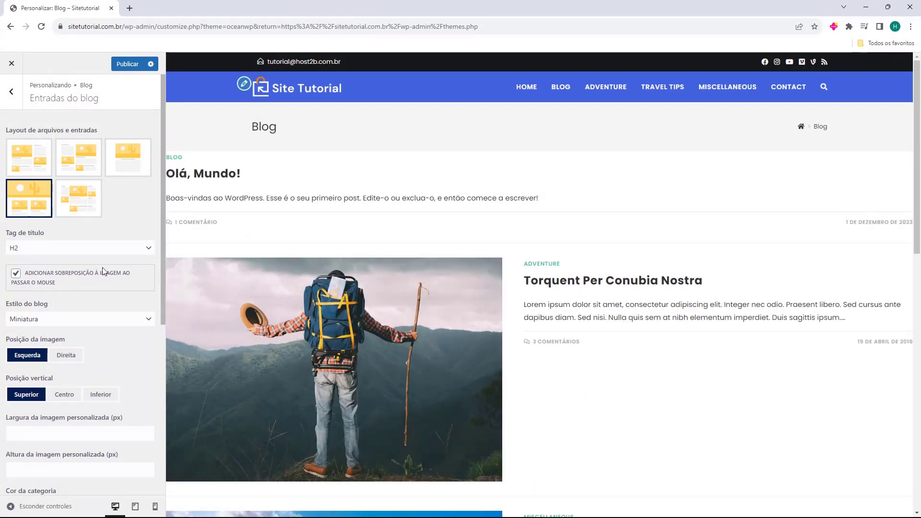
click(77, 201)
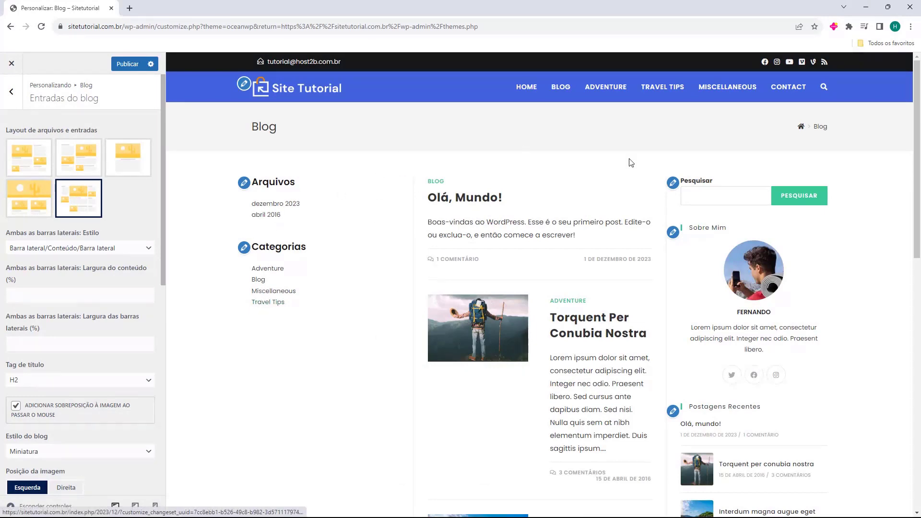
scroll(484, 189, down, 5)
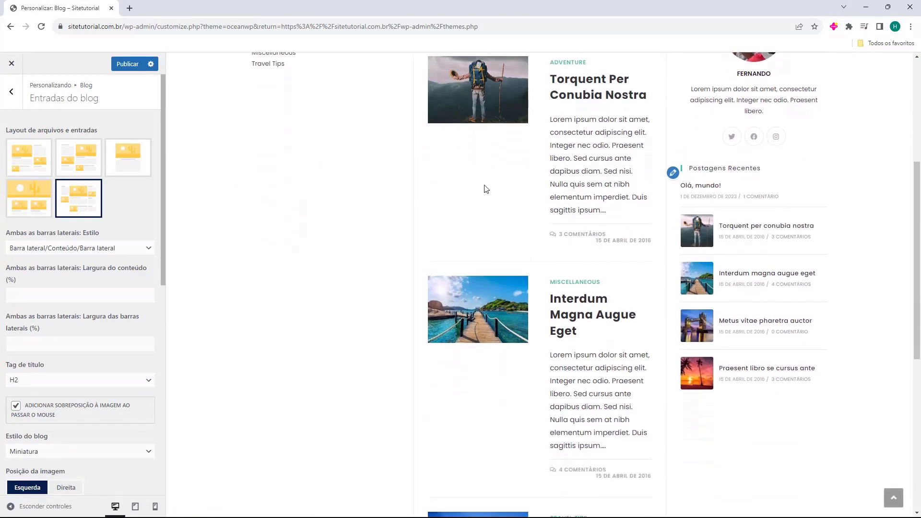
scroll(485, 189, up, 5)
Choose the Right Sidebar layout with Content/Sidebar order on mobile.
click(40, 165)
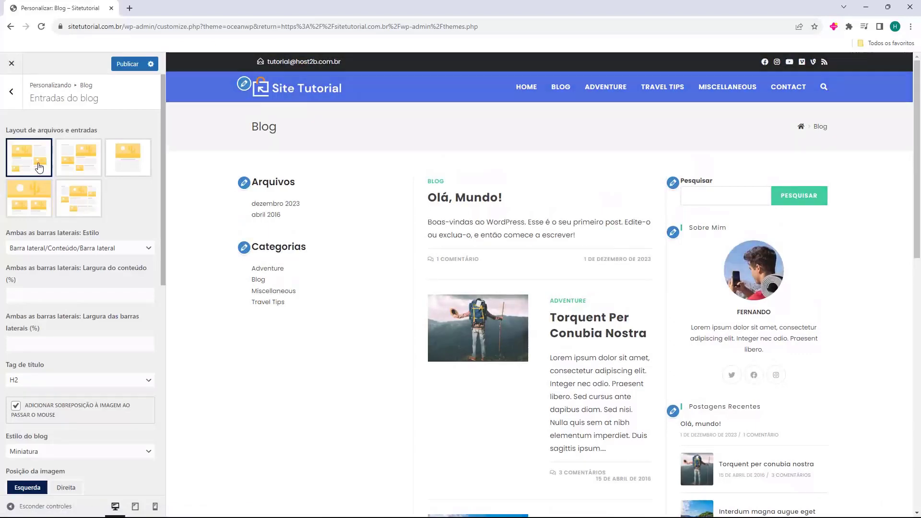
click(27, 250)
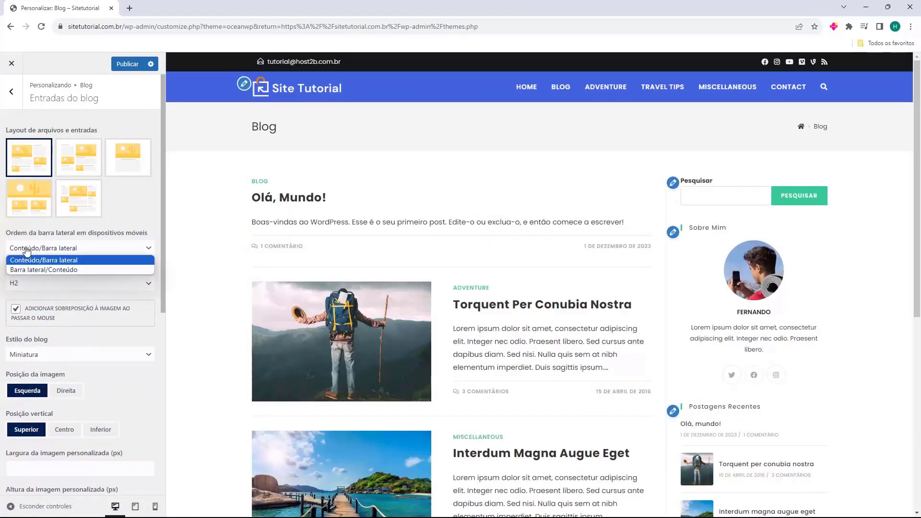
click(38, 250)
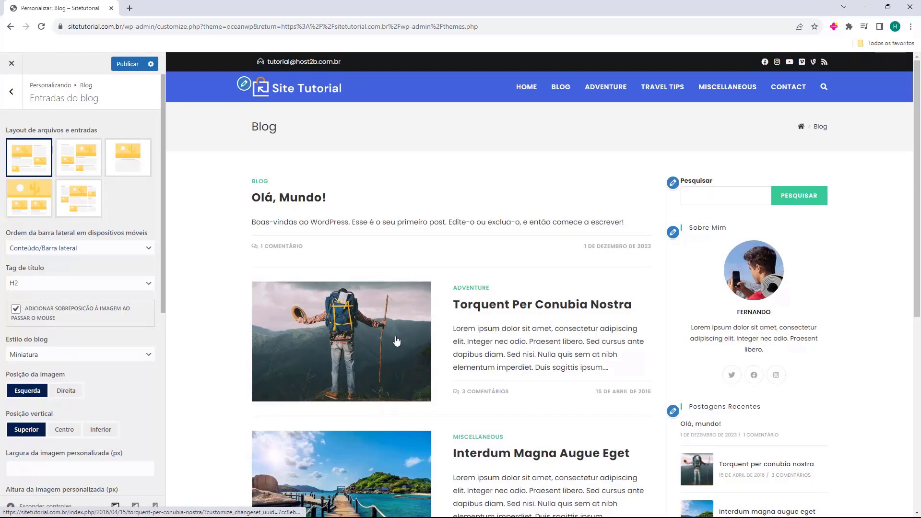
scroll(48, 280, down, 2)
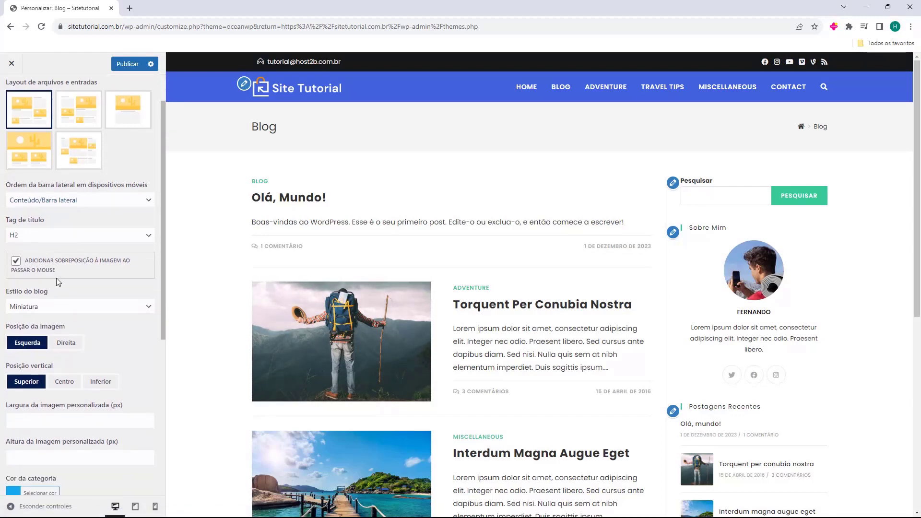
click(50, 259)
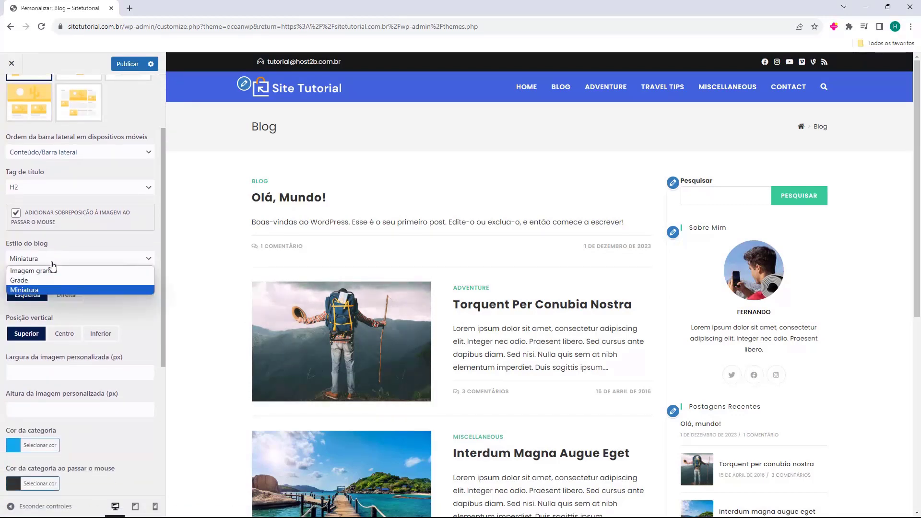
click(45, 270)
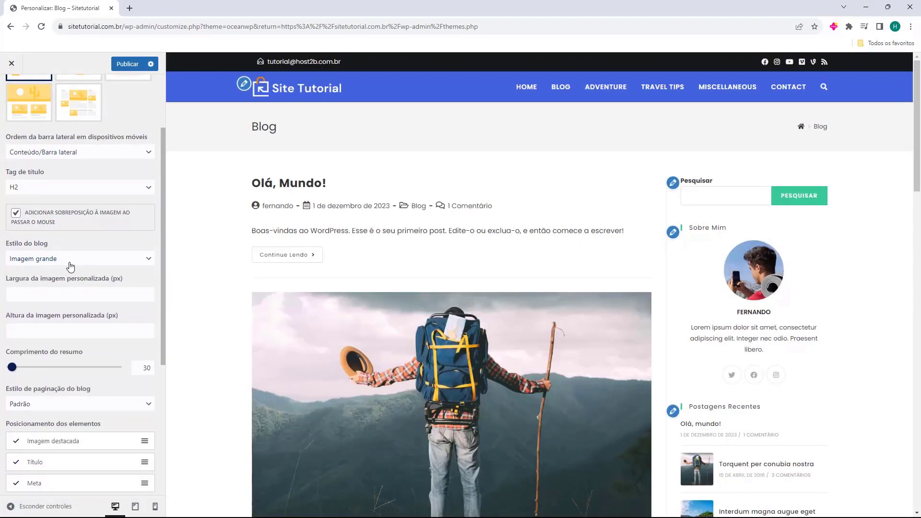
scroll(304, 312, down, 4)
click(127, 260)
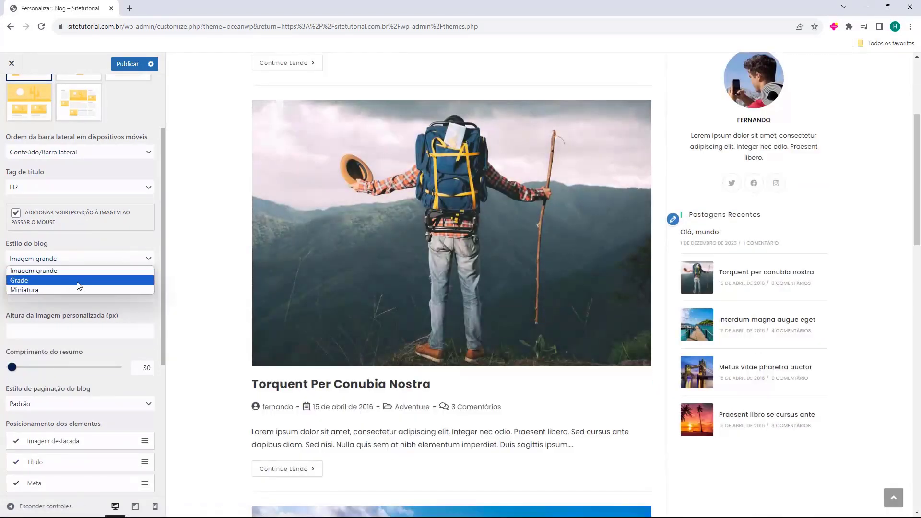
click(78, 282)
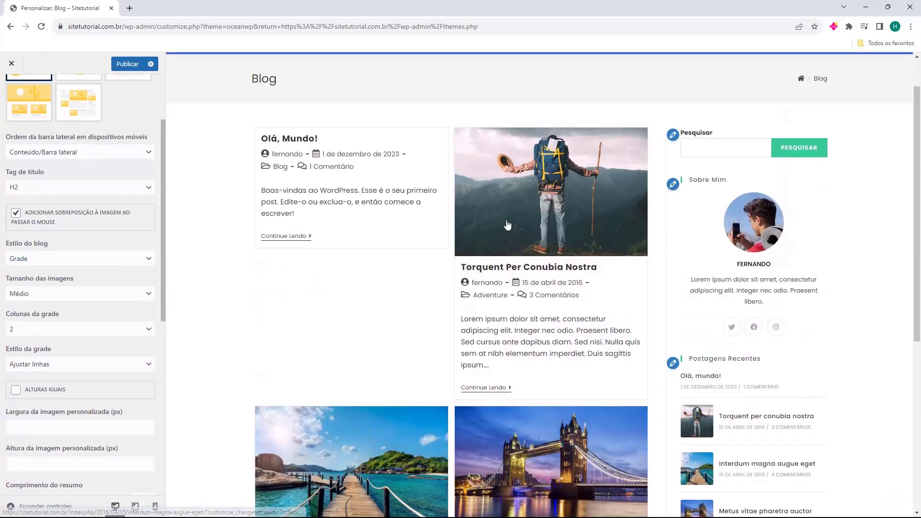
scroll(507, 224, down, 8)
scroll(530, 358, up, 9)
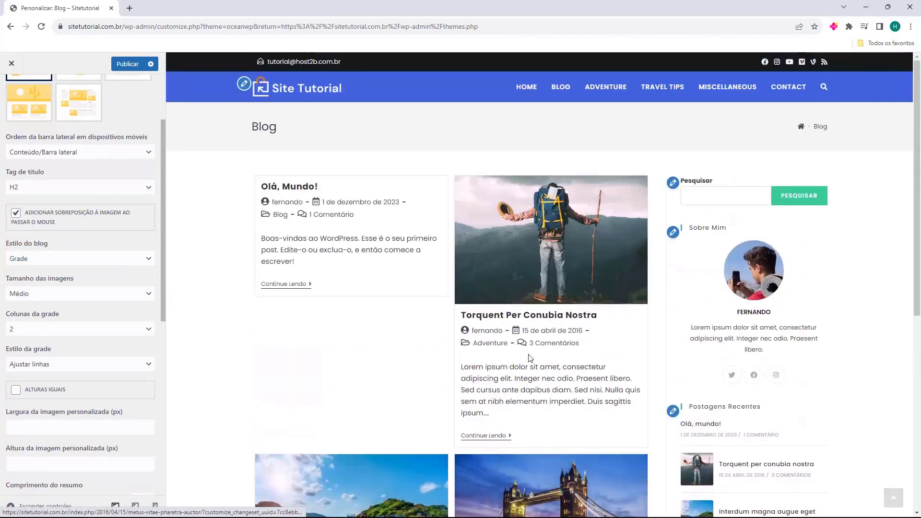
click(82, 267)
click(49, 287)
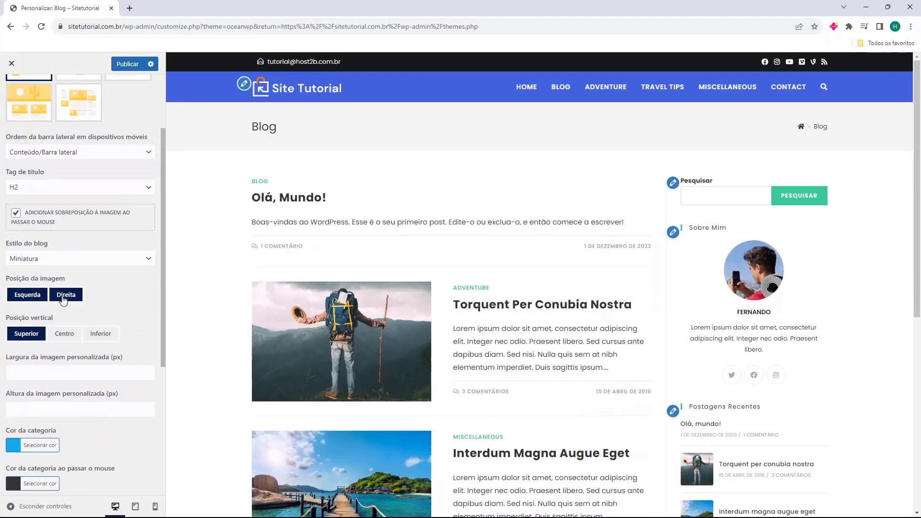
click(63, 295)
click(29, 295)
scroll(104, 285, down, 1)
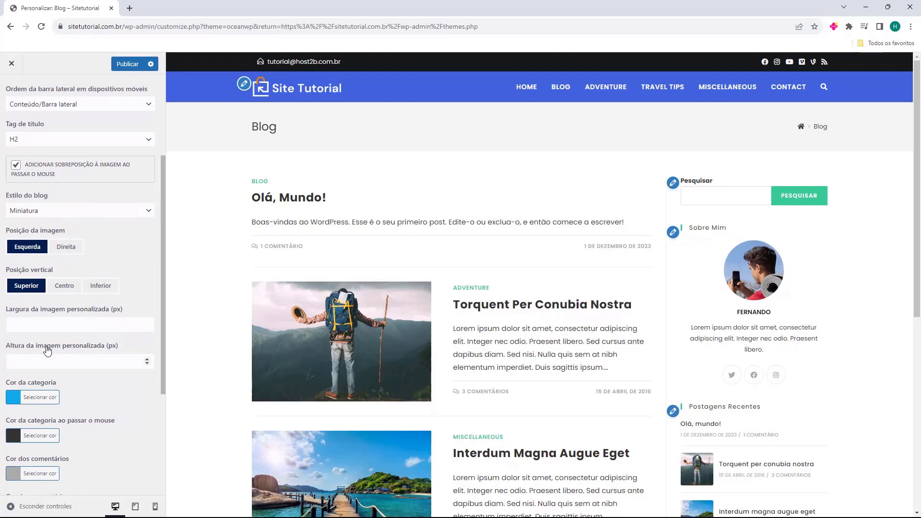
scroll(47, 351, down, 2)
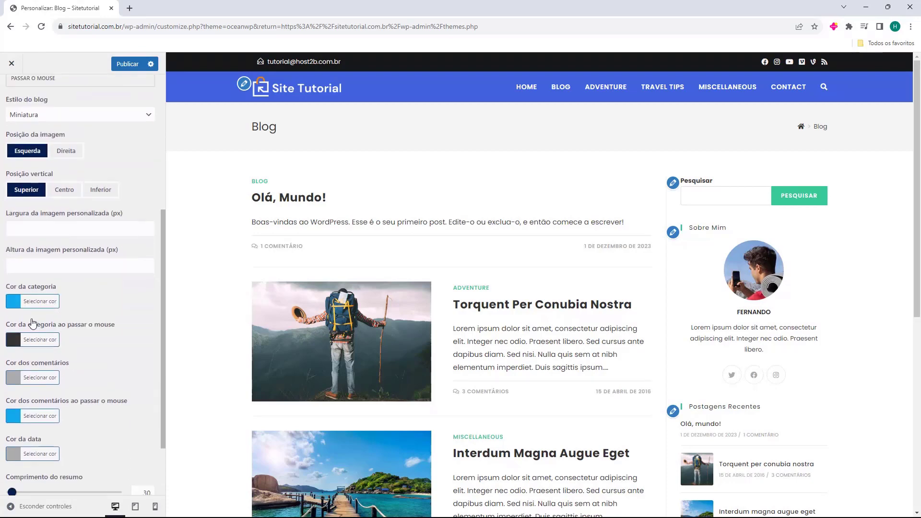
scroll(32, 324, down, 1)
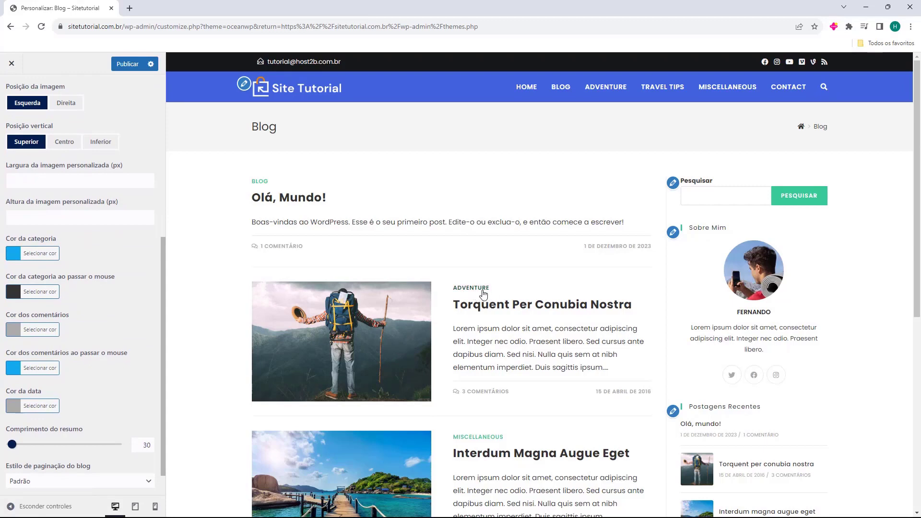
click(16, 254)
drag(58, 313, 62, 290)
scroll(86, 270, down, 1)
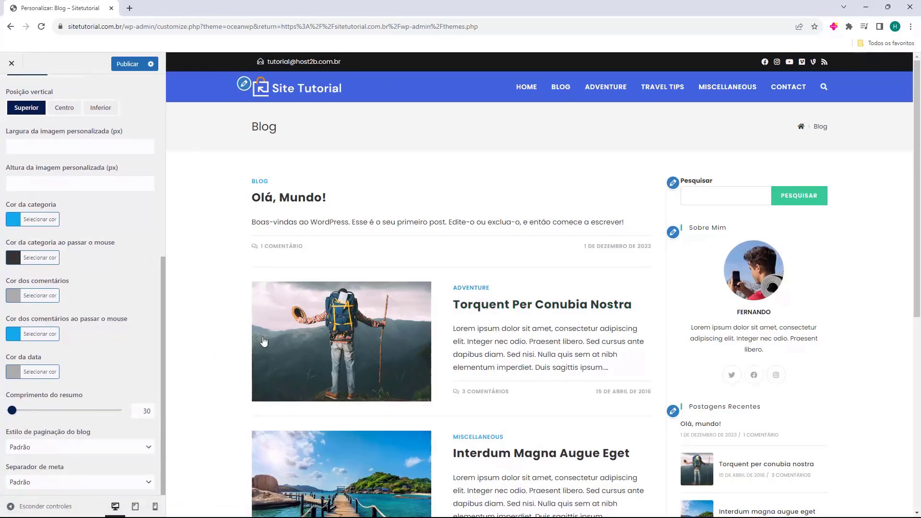
scroll(264, 341, down, 7)
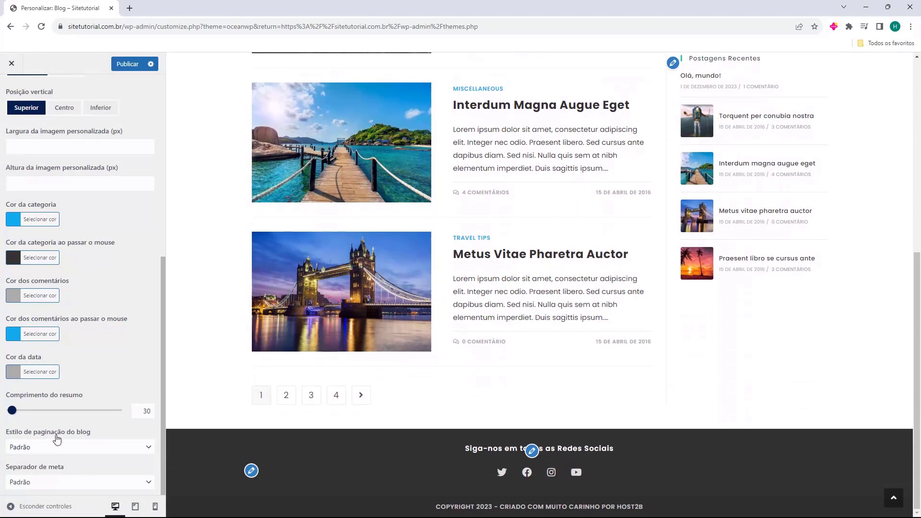
click(34, 447)
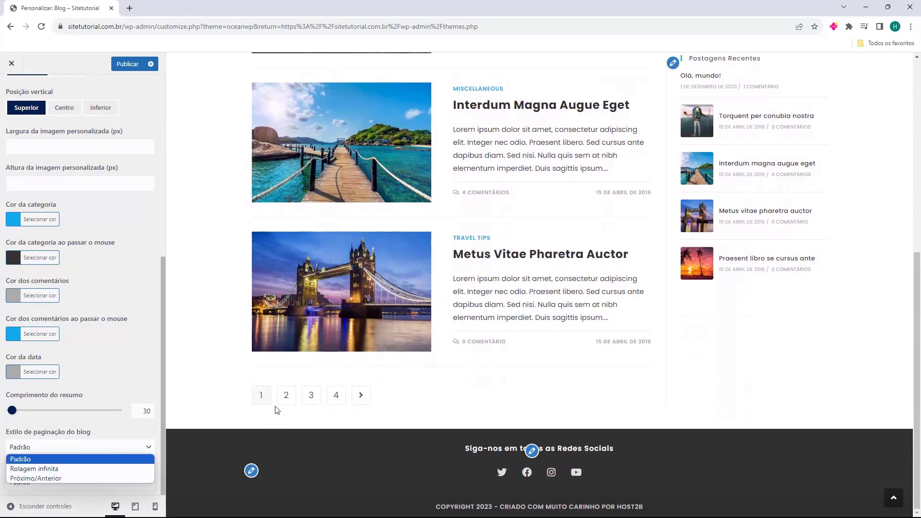
click(57, 471)
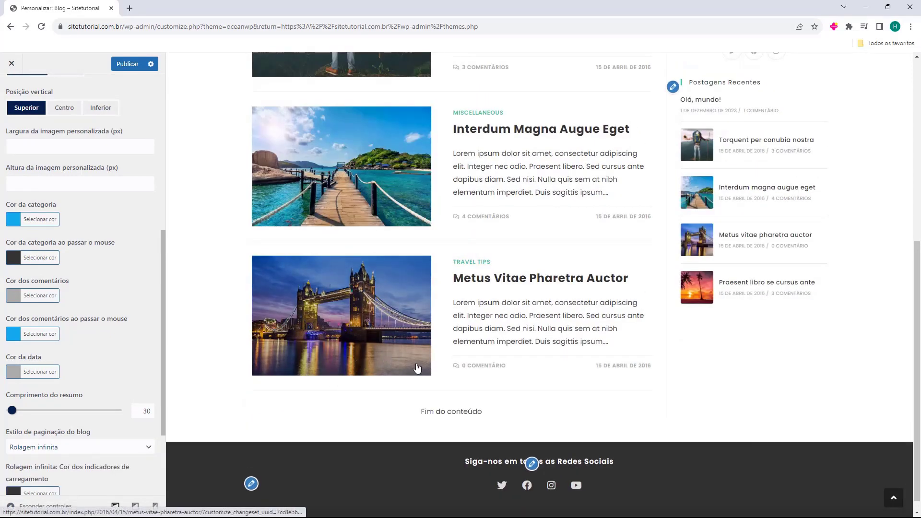
click(73, 447)
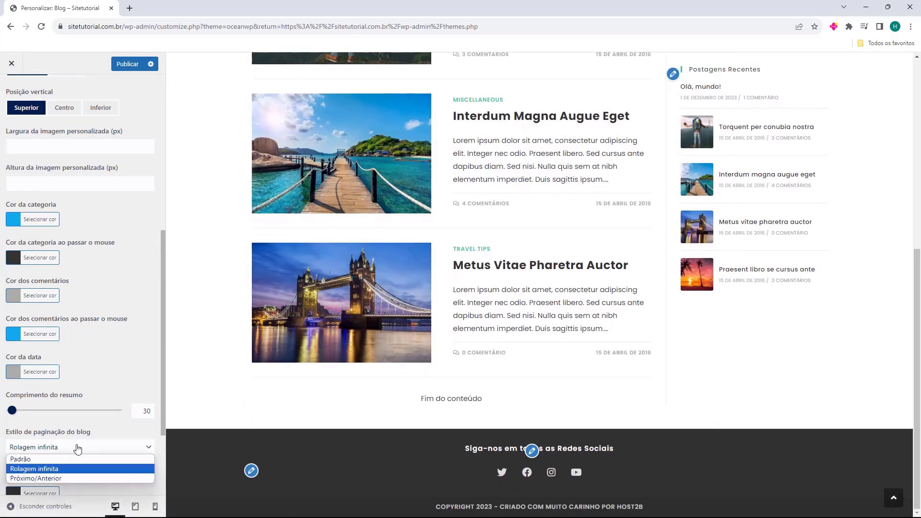
click(66, 448)
click(59, 449)
click(50, 479)
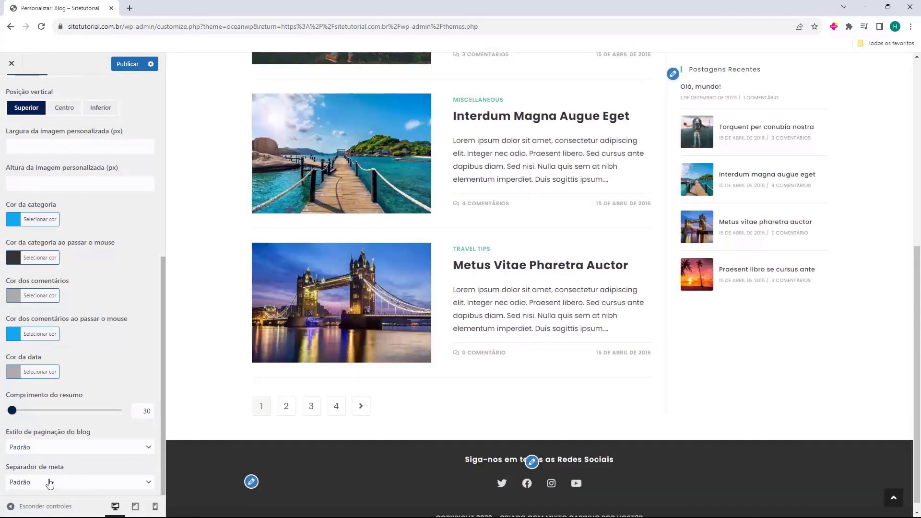
click(82, 488)
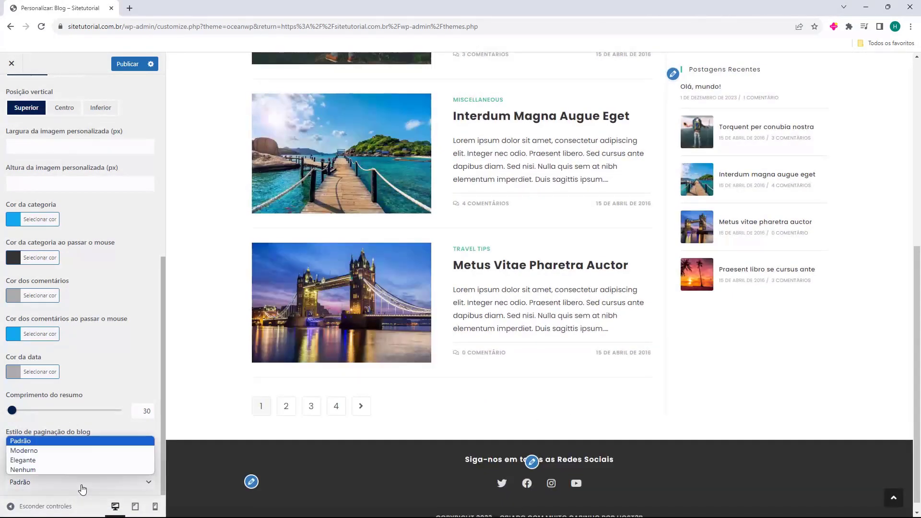
click(83, 488)
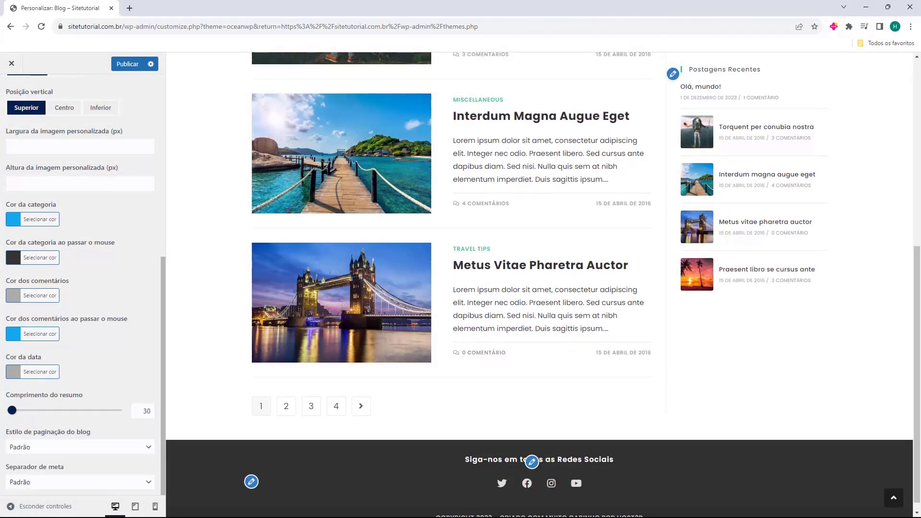
scroll(110, 382, up, 7)
scroll(396, 372, up, 7)
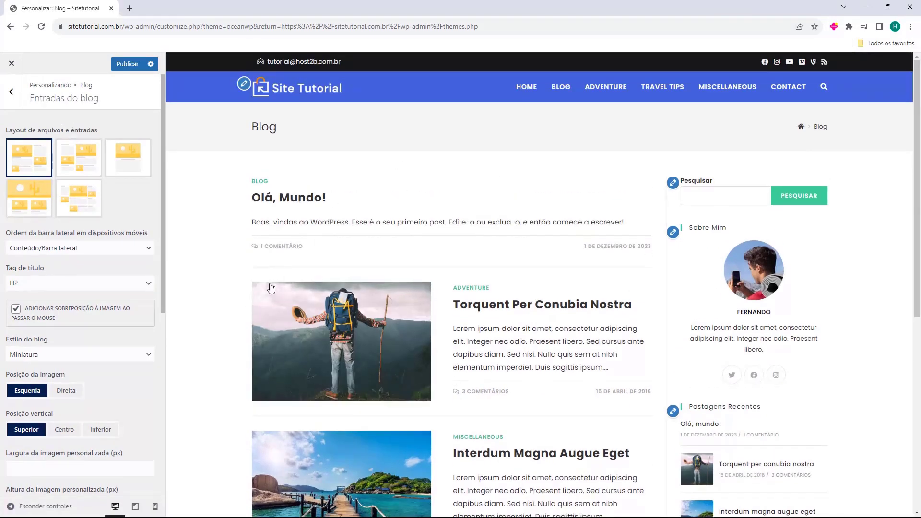
click(11, 91)
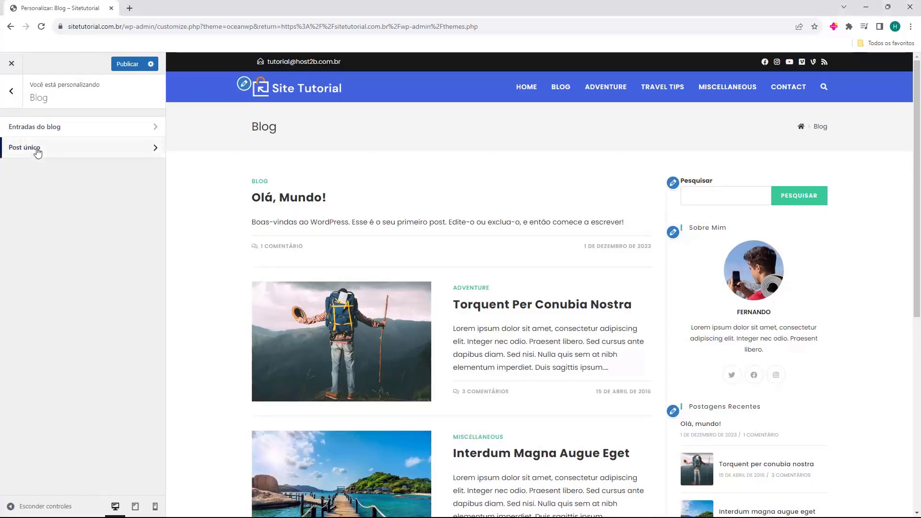
click(45, 154)
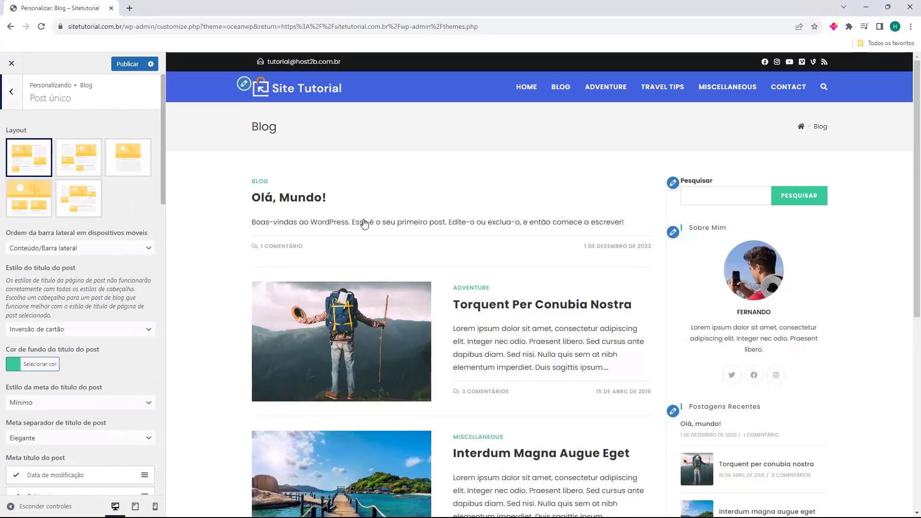
click(484, 307)
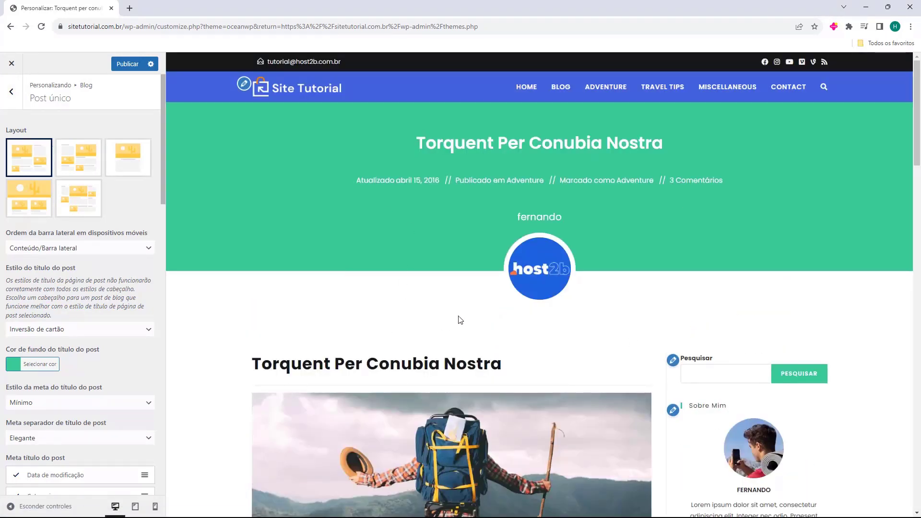
scroll(457, 308, down, 3)
scroll(447, 255, up, 3)
drag(416, 150, 543, 167)
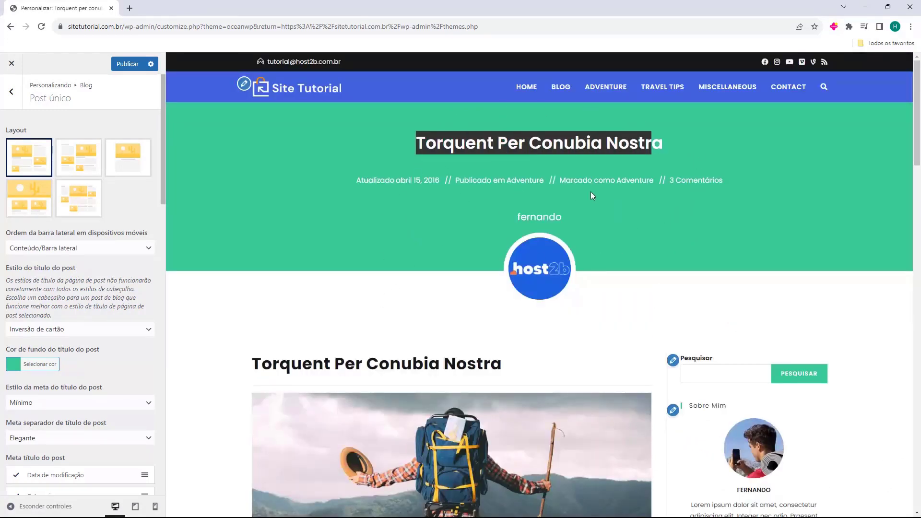
drag(507, 223, 532, 286)
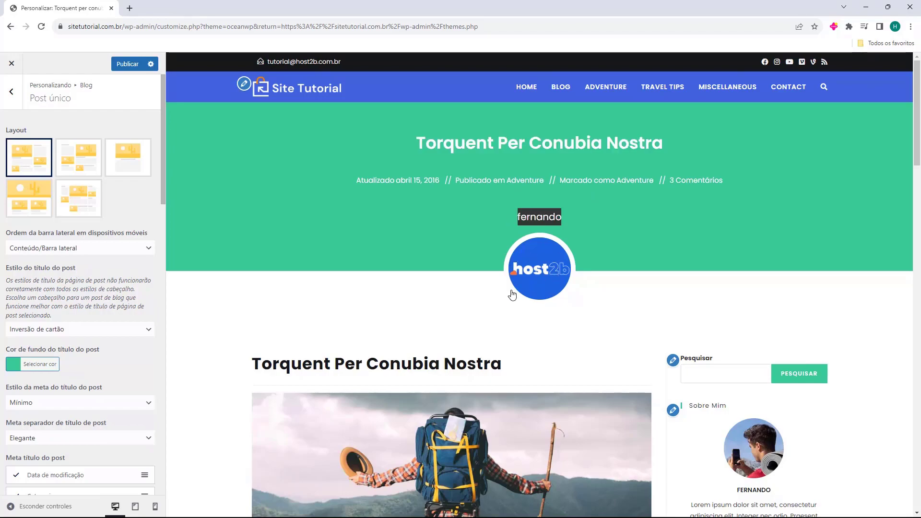
scroll(512, 294, down, 15)
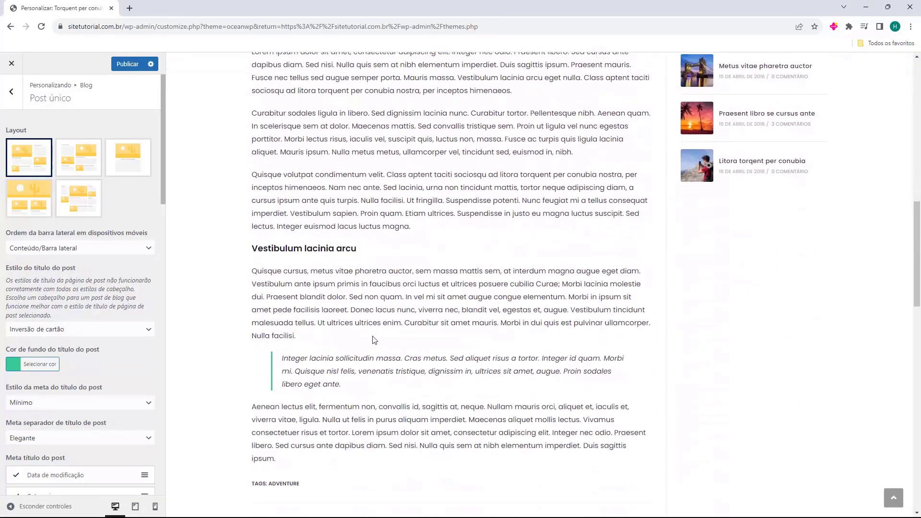
scroll(378, 326, up, 15)
scroll(731, 272, down, 2)
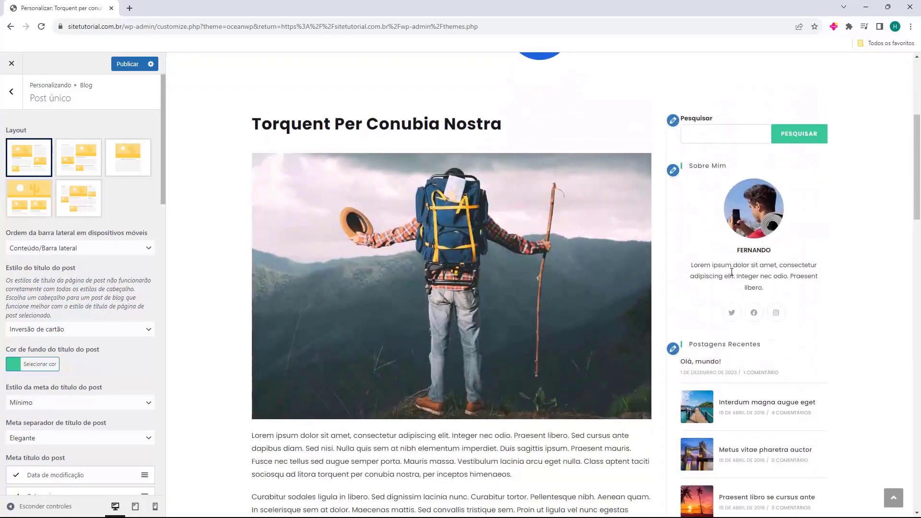
scroll(731, 272, up, 2)
click(79, 156)
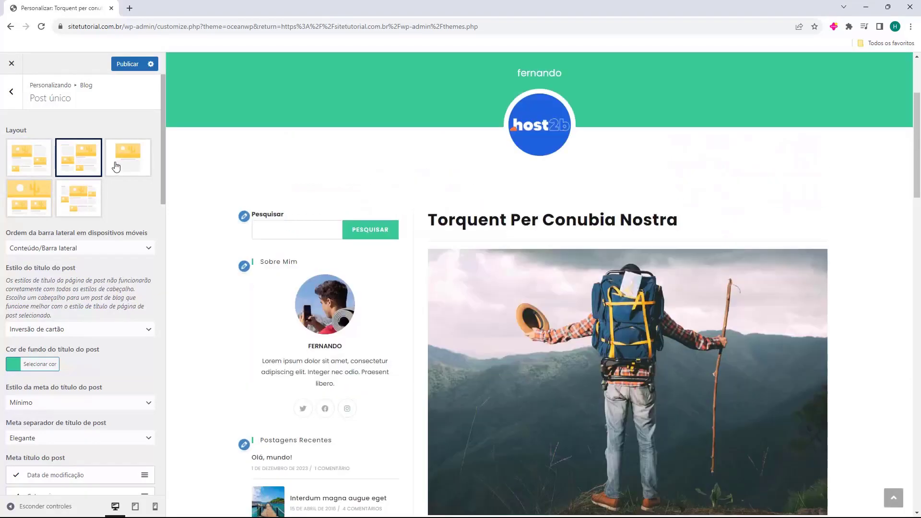
click(124, 165)
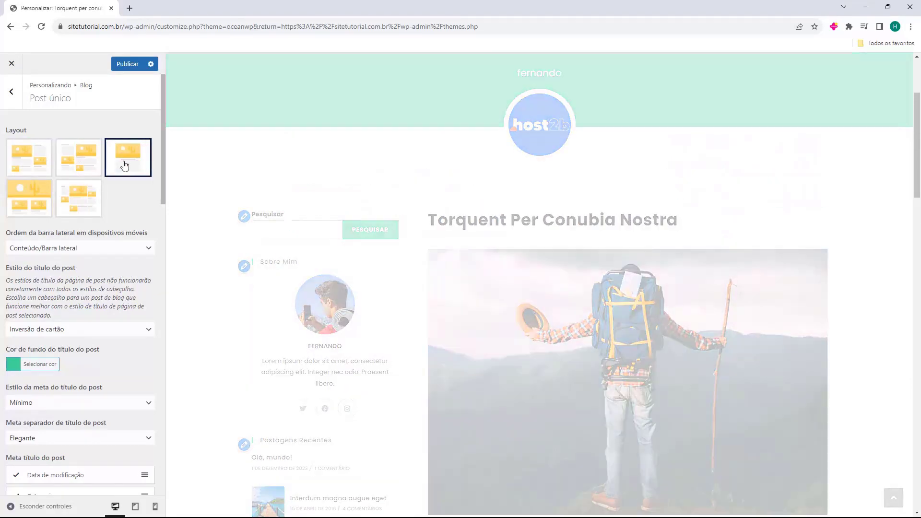
scroll(391, 221, down, 15)
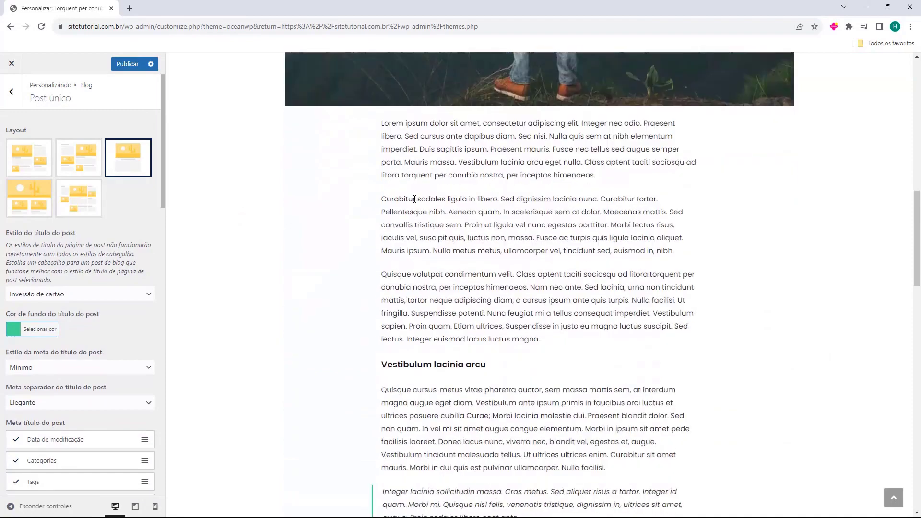
scroll(463, 254, up, 8)
scroll(479, 293, up, 10)
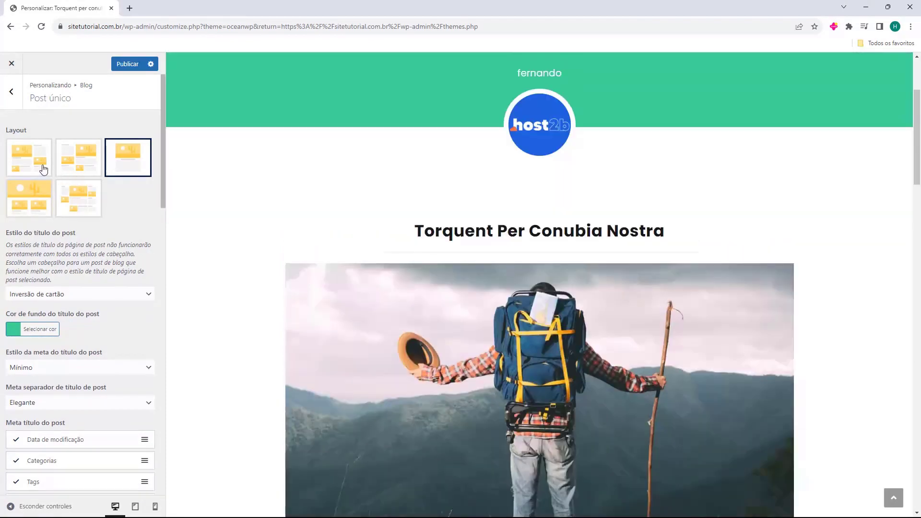
click(42, 167)
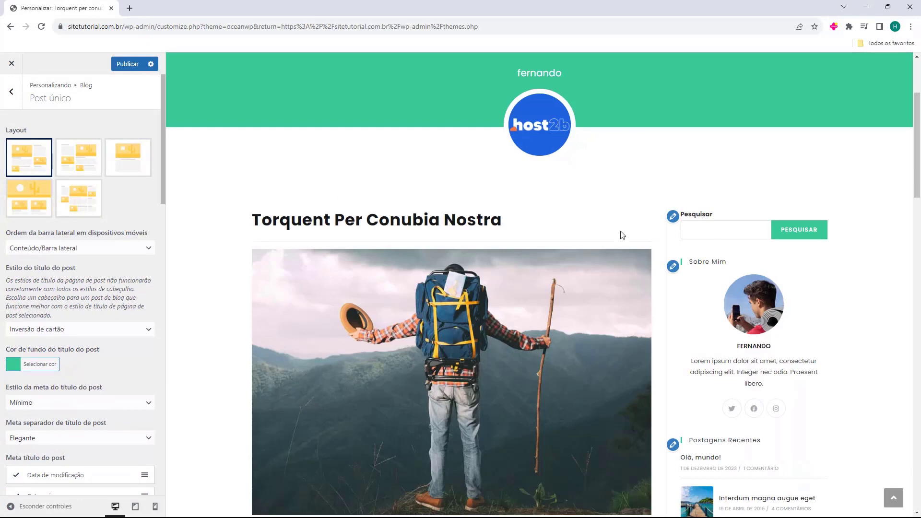
Preview the Padrão, Introdução, Cobrir and Cartão single post title styles.
scroll(46, 255, down, 1)
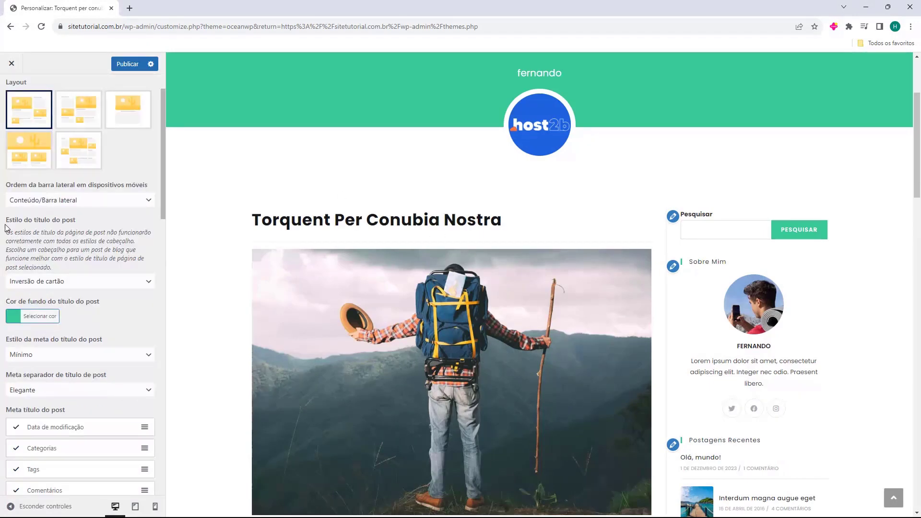
scroll(470, 280, up, 3)
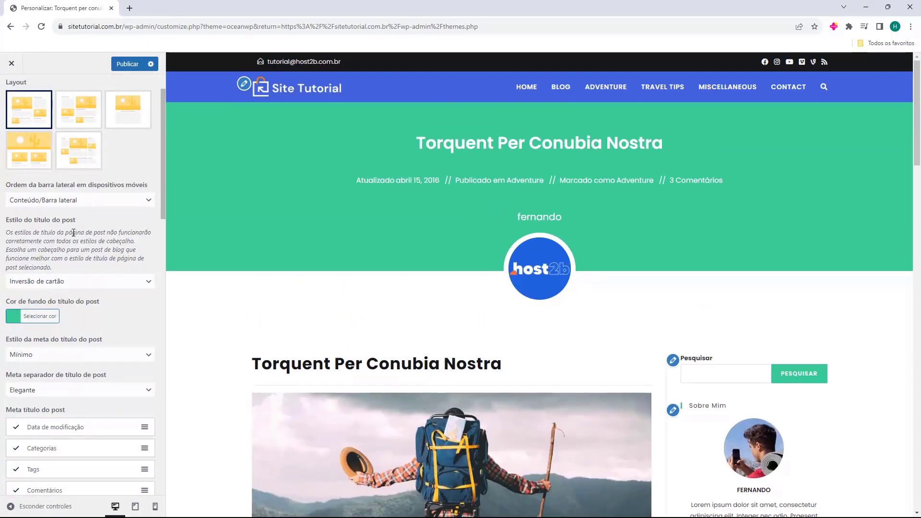
click(21, 283)
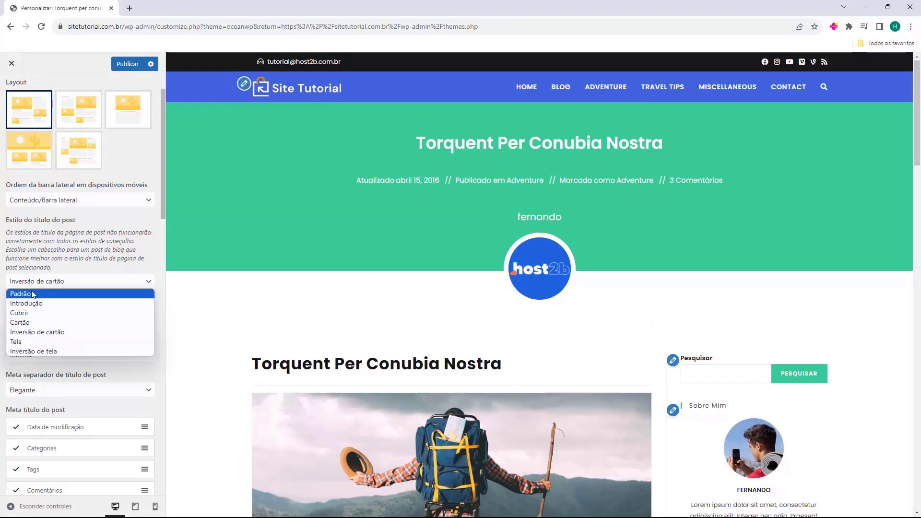
click(34, 295)
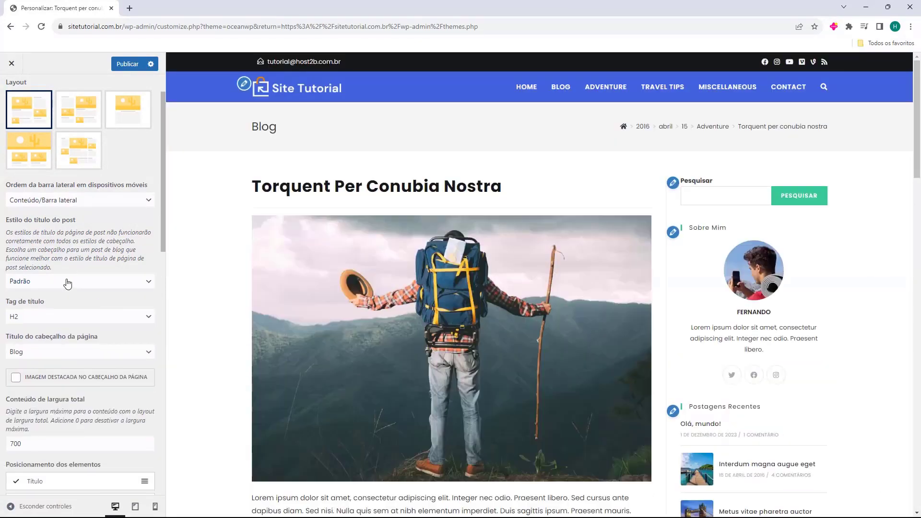
click(68, 283)
click(67, 302)
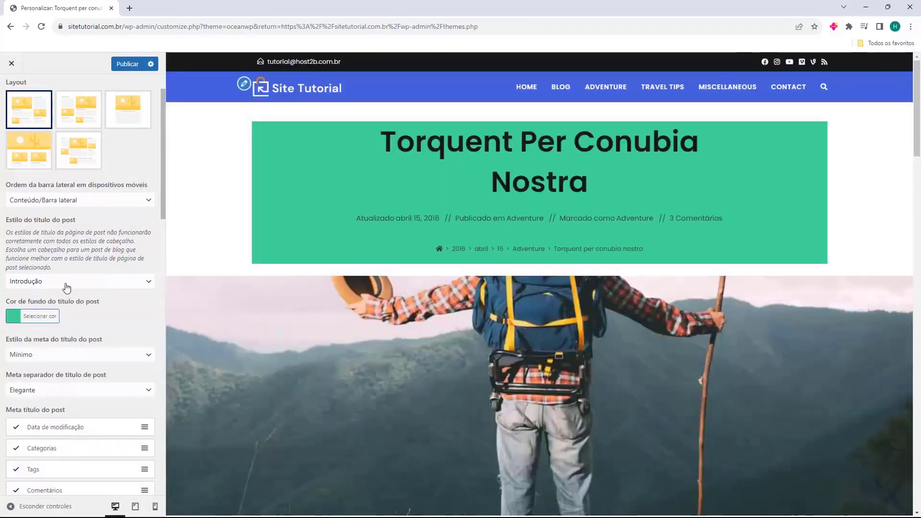
click(67, 283)
click(76, 312)
click(77, 286)
click(69, 322)
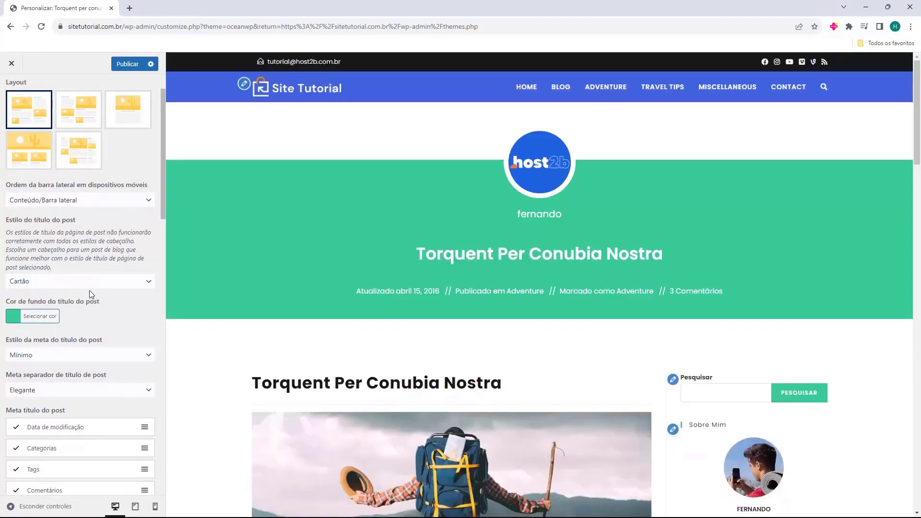
Preview the Inversão de cartão, Tela and Inversão de tela styles, then settle on Padrão.
click(89, 287)
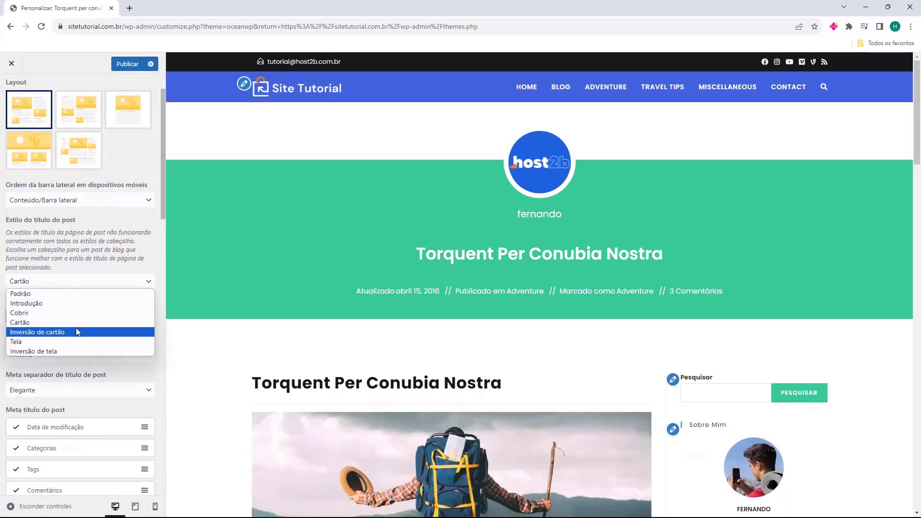
click(76, 329)
click(90, 287)
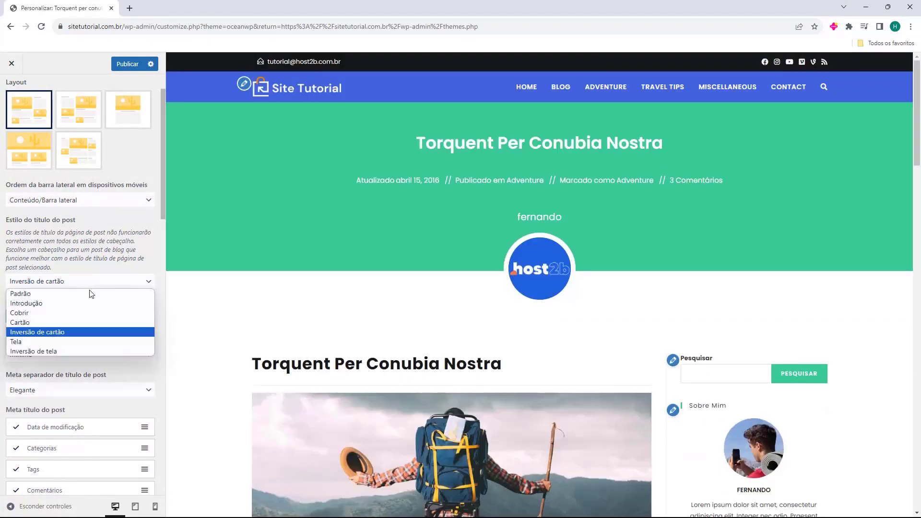
click(73, 342)
click(94, 287)
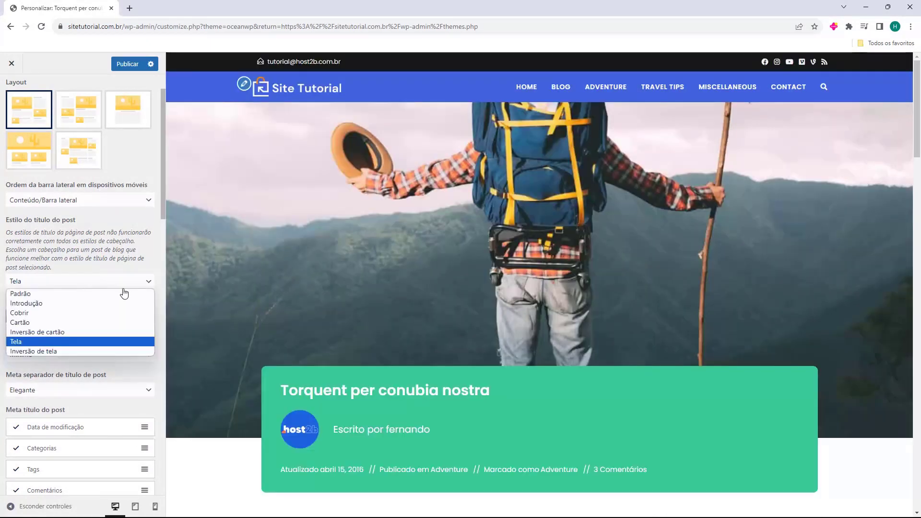
click(111, 351)
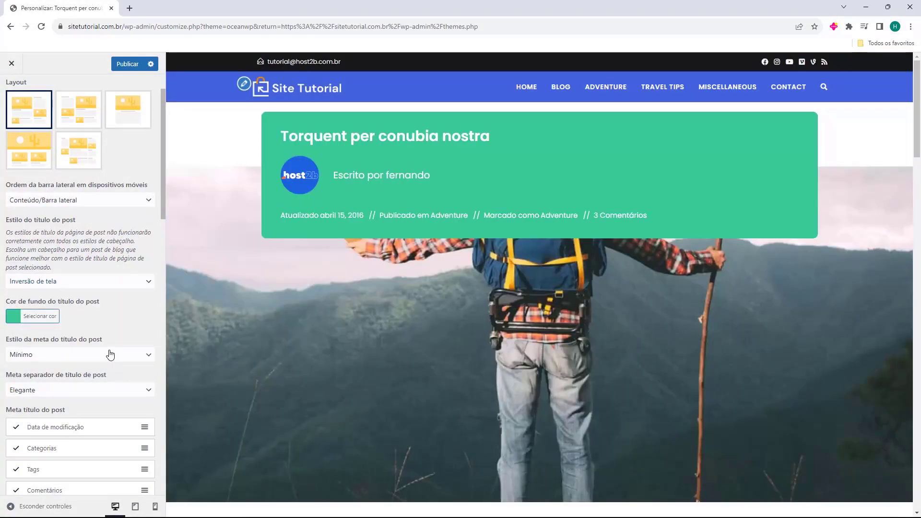
click(96, 281)
click(81, 295)
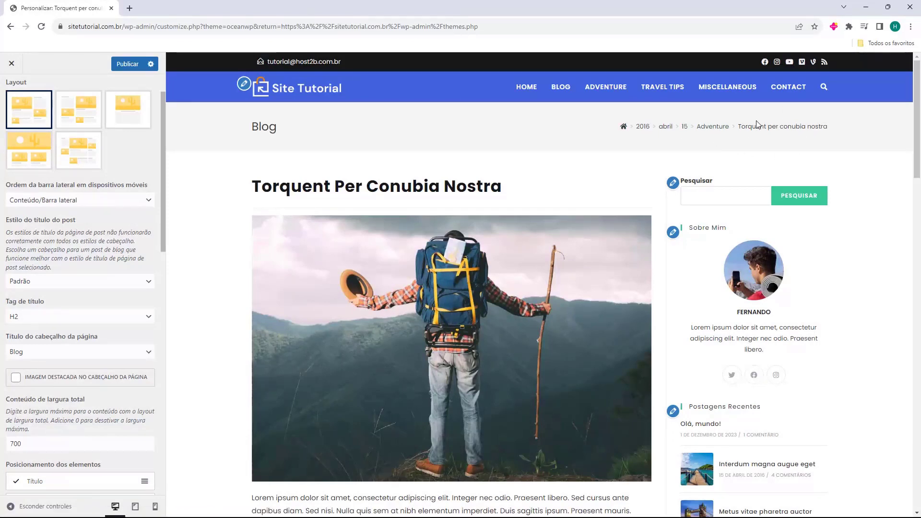
Set 'Título do cabeçalho da página' to 'Título do post' and enable the featured image background.
scroll(20, 205, down, 1)
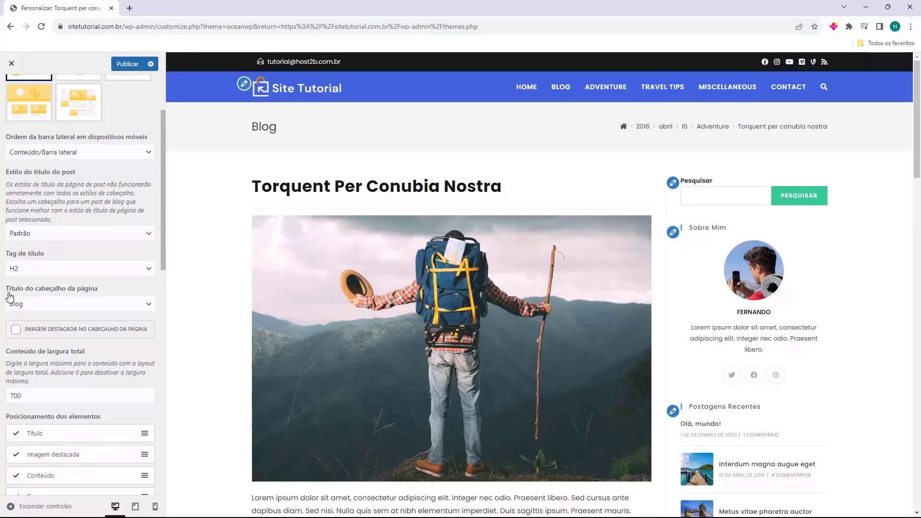
click(61, 303)
click(56, 326)
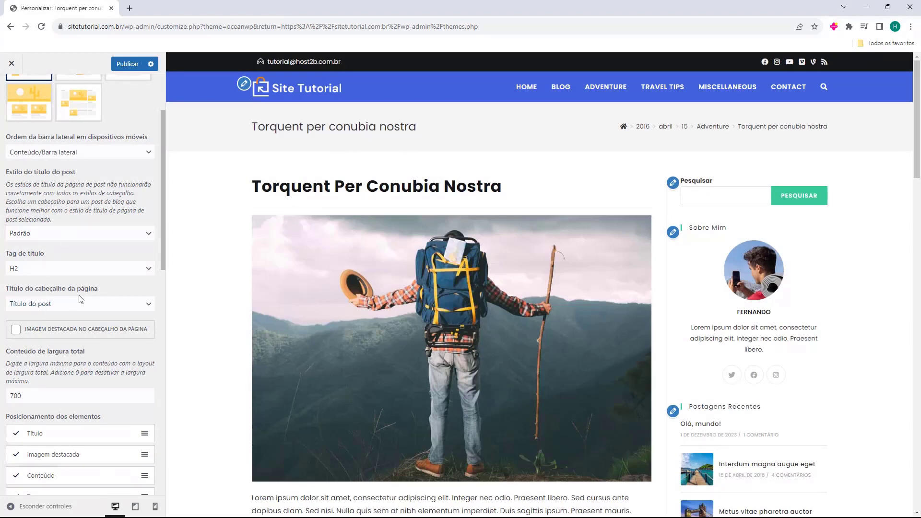
click(16, 331)
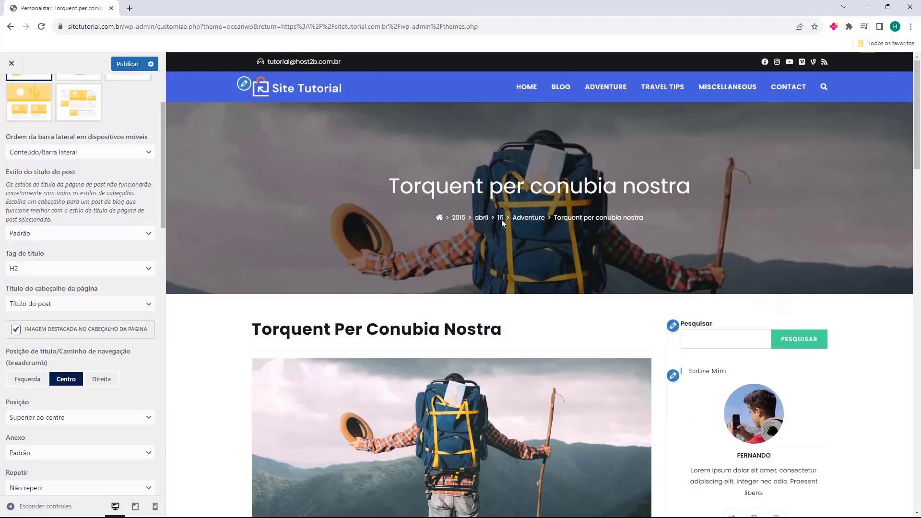
Try left, centre and right header title positions, leave it left, and remove the featured image.
scroll(479, 182, down, 1)
click(24, 380)
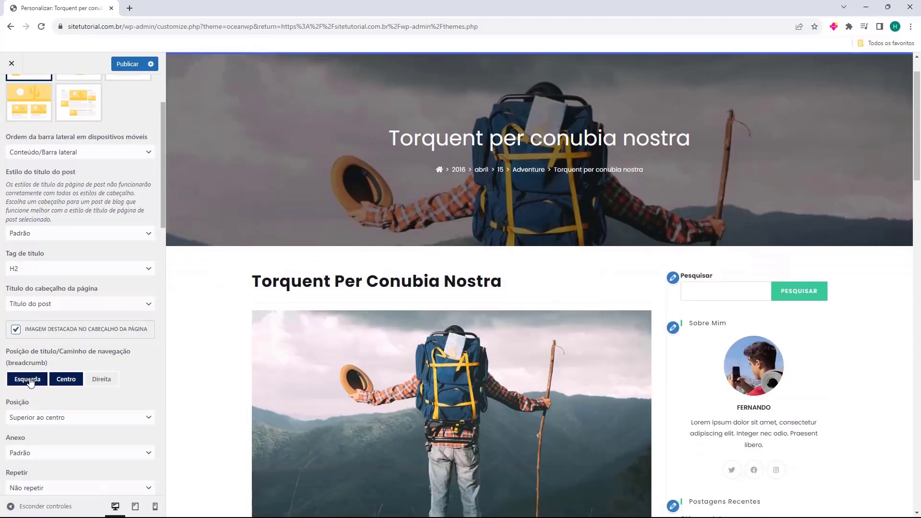
click(65, 380)
click(99, 380)
click(53, 381)
click(28, 380)
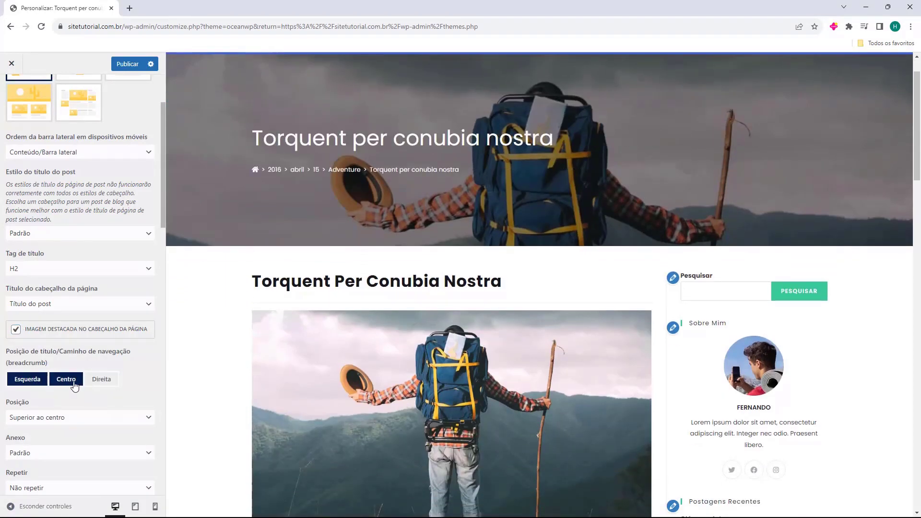
click(101, 379)
click(28, 379)
click(16, 329)
scroll(80, 272, down, 2)
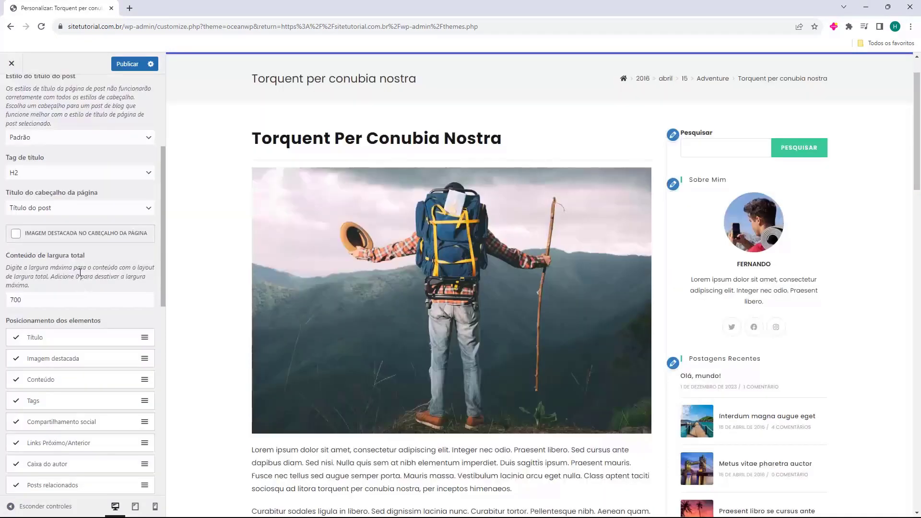
scroll(71, 263, down, 2)
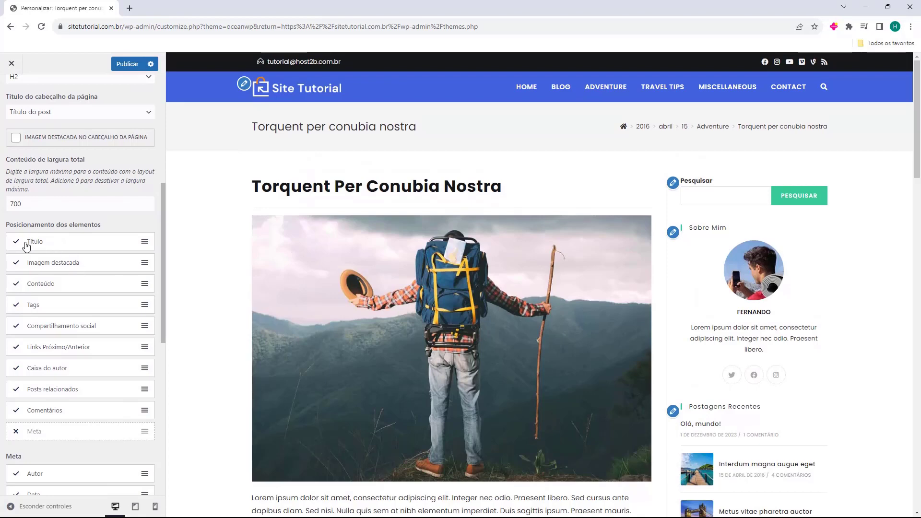
click(17, 244)
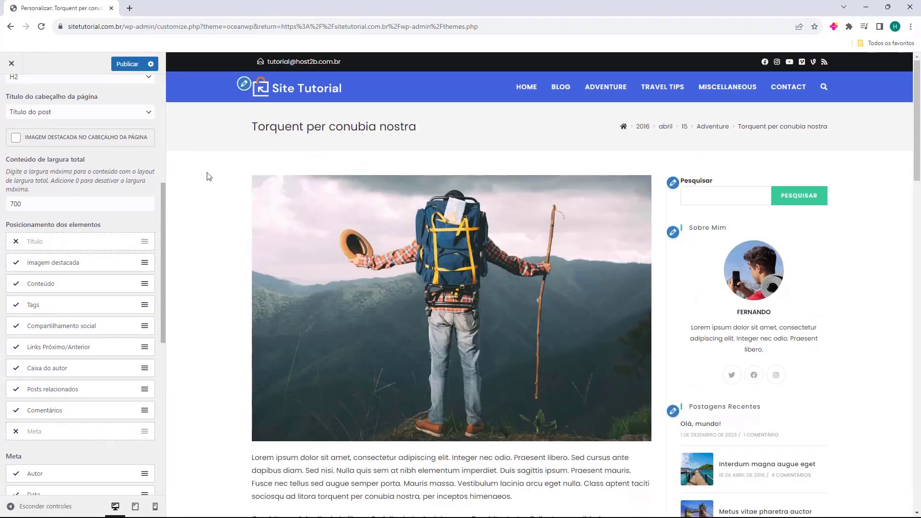
click(15, 243)
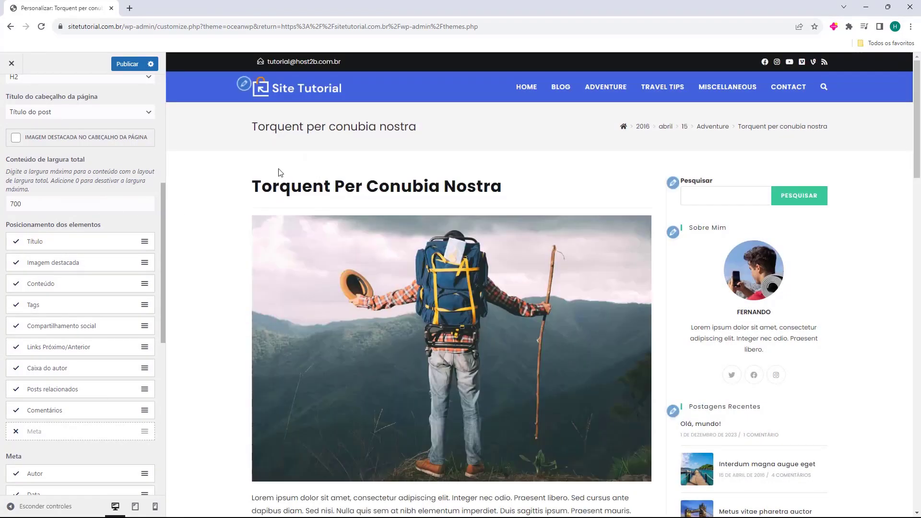
click(18, 243)
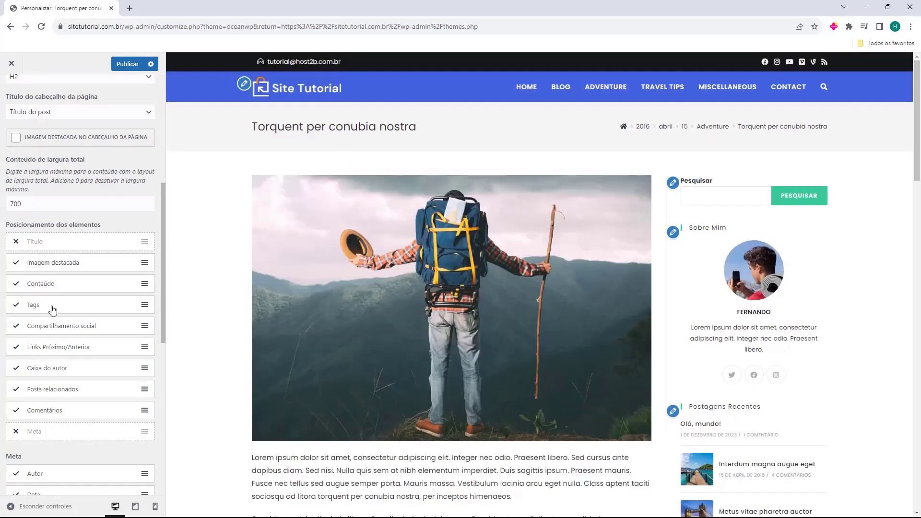
click(15, 263)
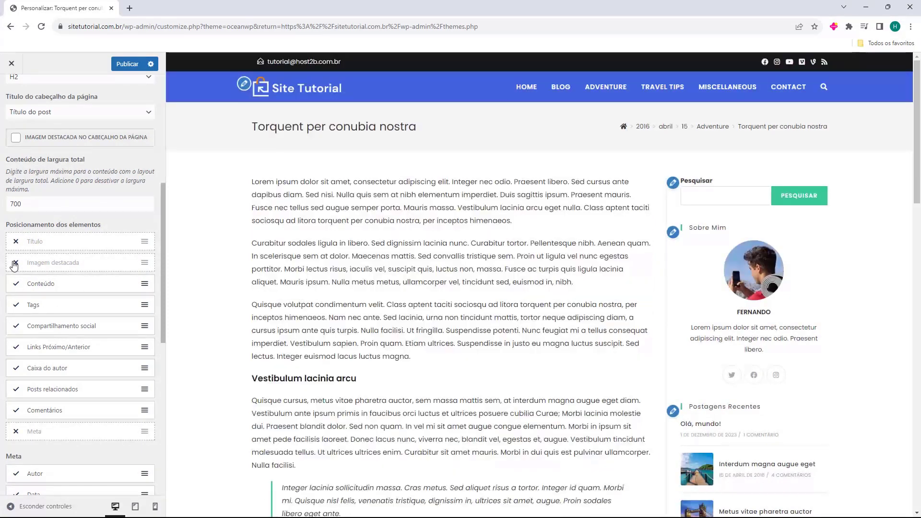
click(15, 263)
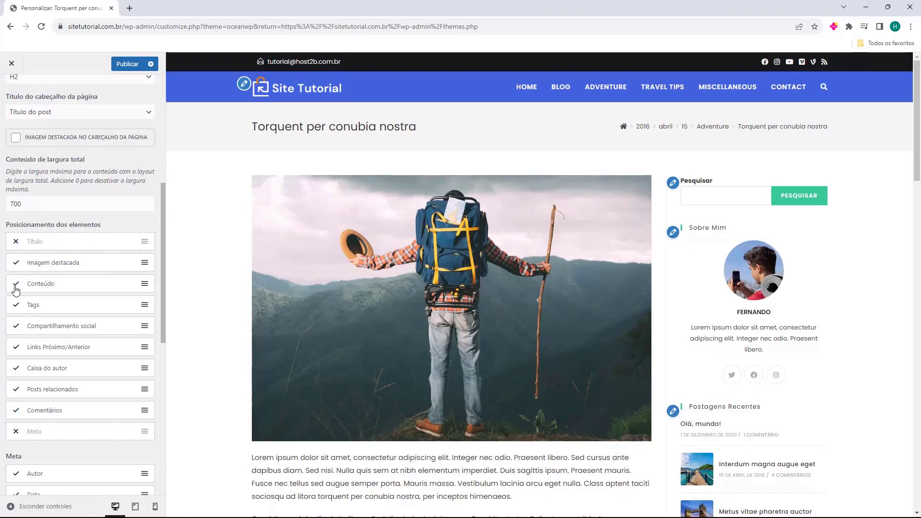
click(16, 284)
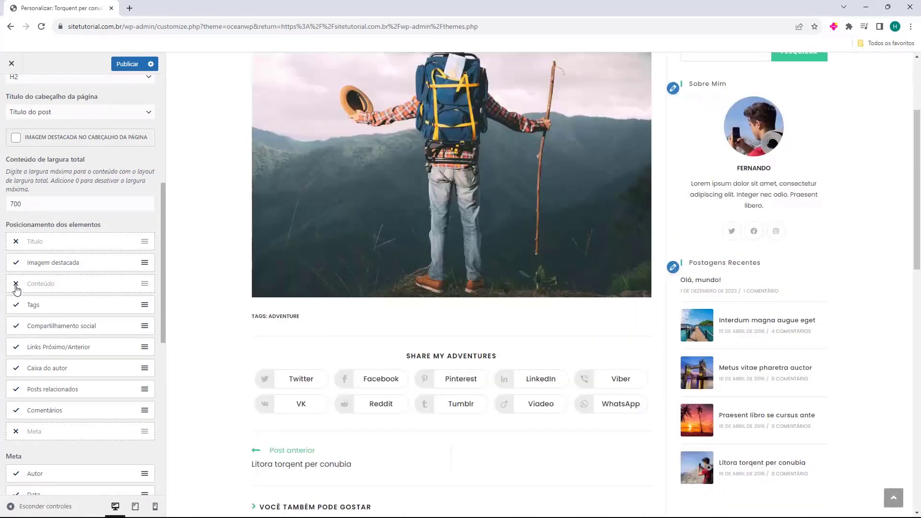
click(16, 284)
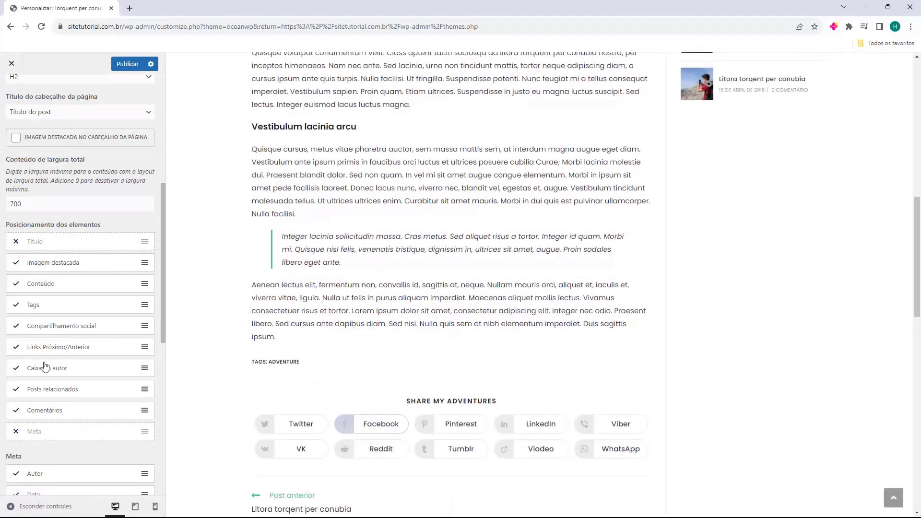
click(16, 328)
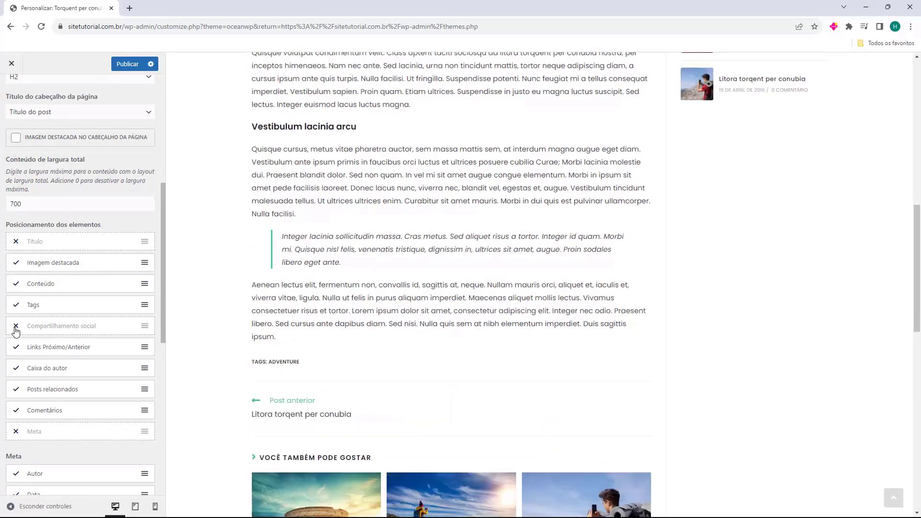
click(15, 327)
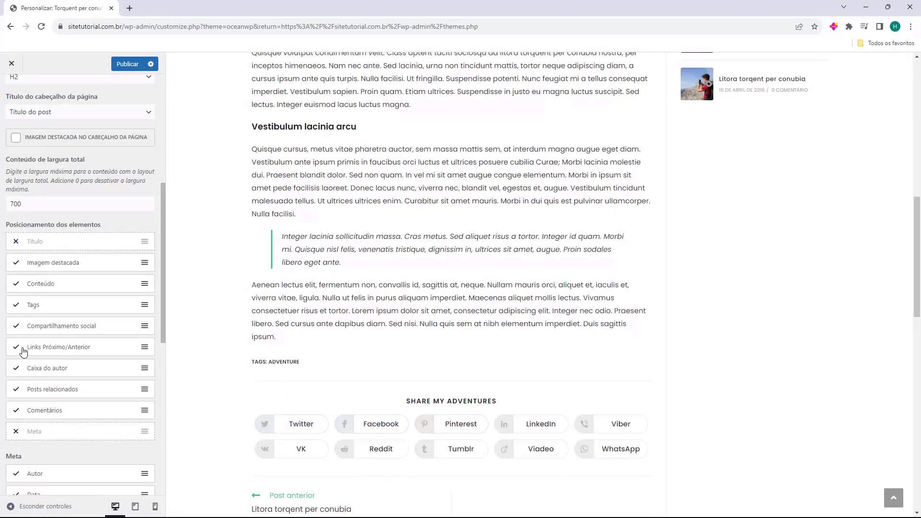
scroll(410, 349, down, 2)
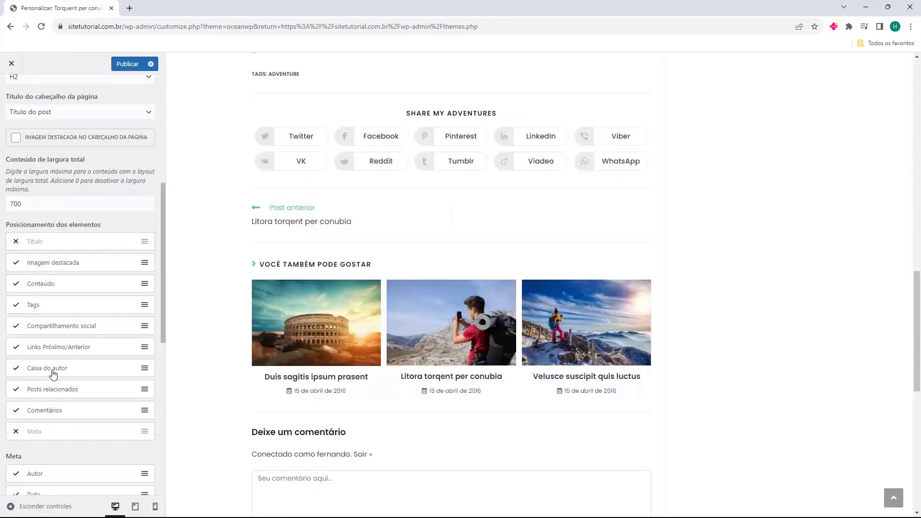
scroll(48, 374, down, 3)
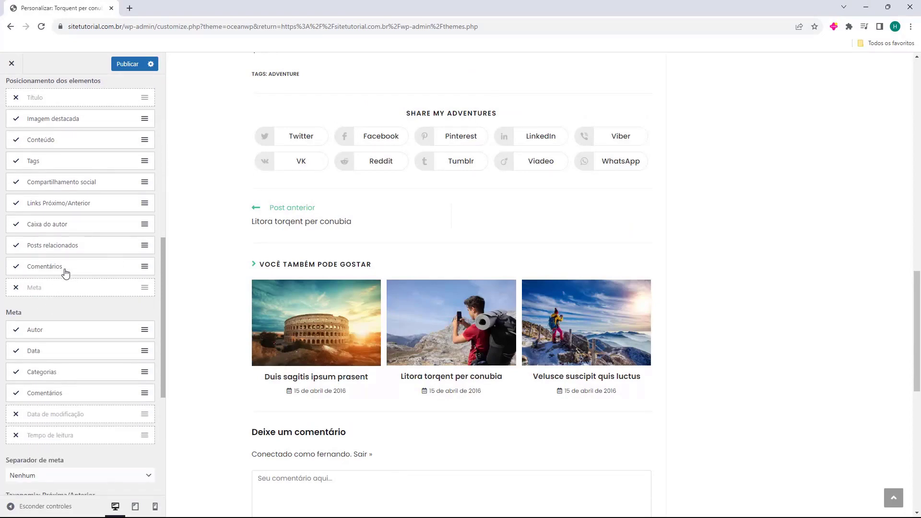
click(16, 288)
scroll(263, 361, down, 10)
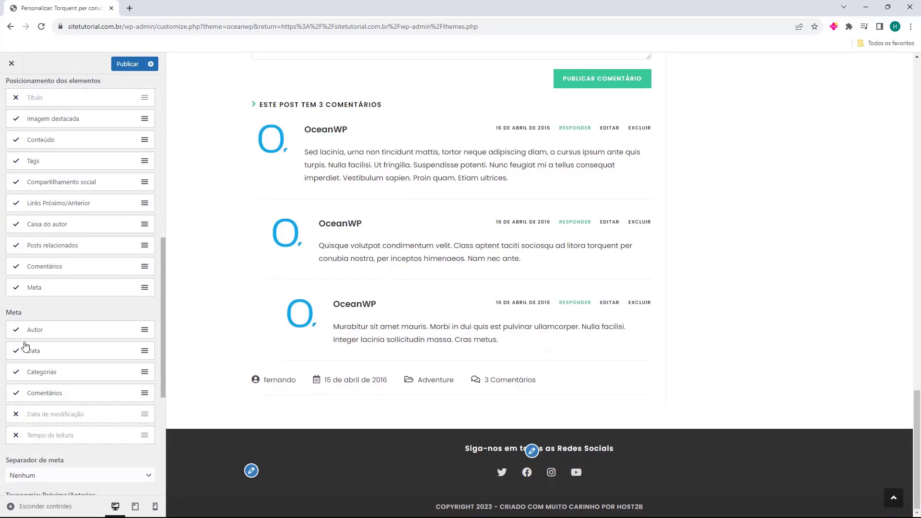
click(16, 288)
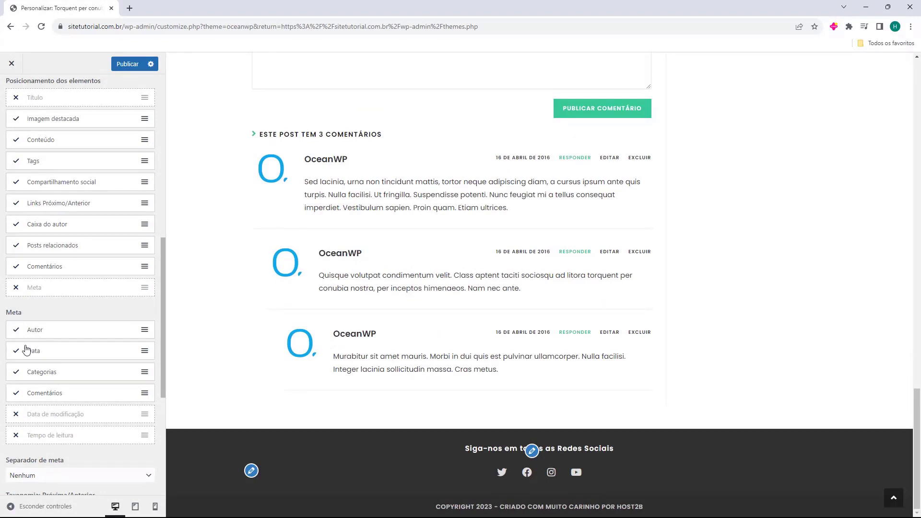
scroll(21, 336, down, 3)
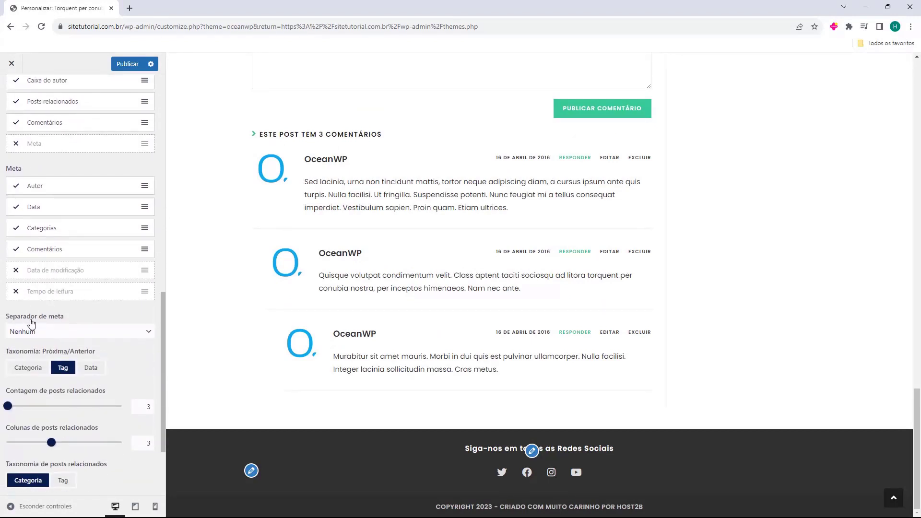
Set Taxonomia Próxima/Anterior to Data after trying categories and tags.
scroll(31, 324, down, 2)
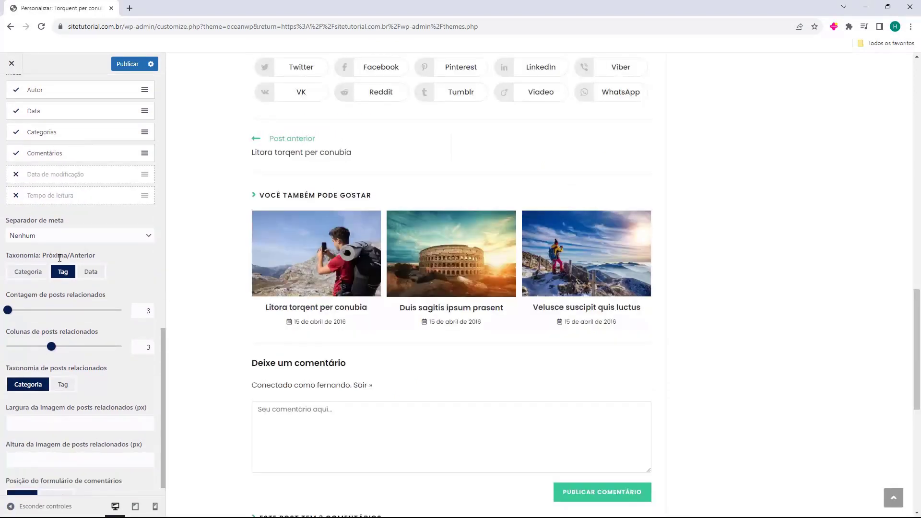
scroll(60, 259, up, 1)
scroll(241, 296, up, 2)
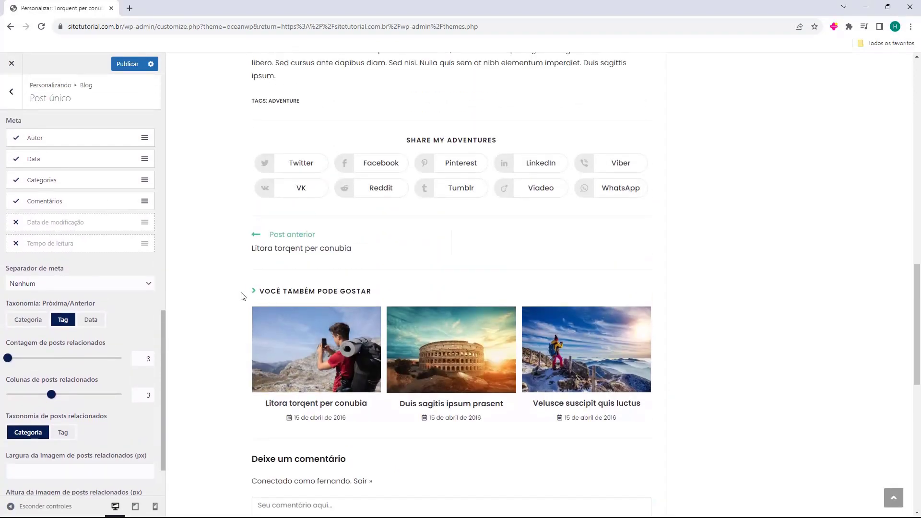
scroll(234, 292, down, 1)
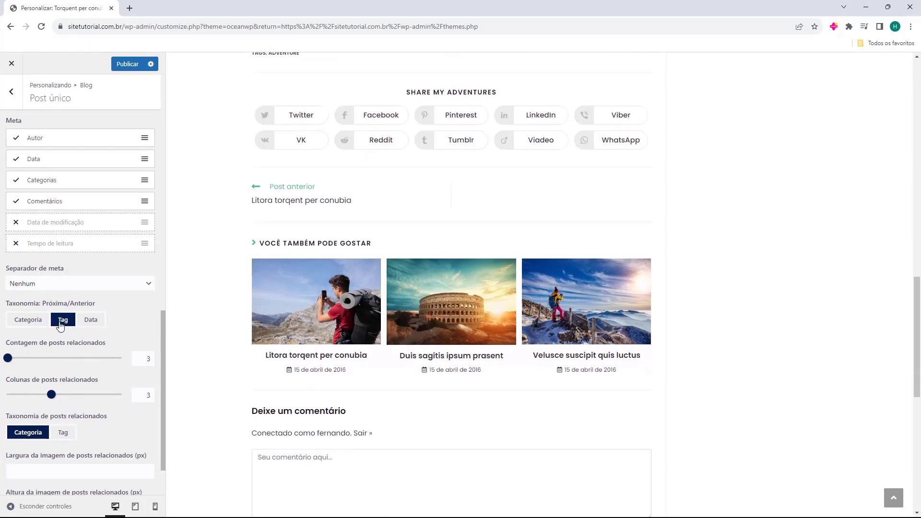
click(37, 326)
click(65, 327)
click(86, 322)
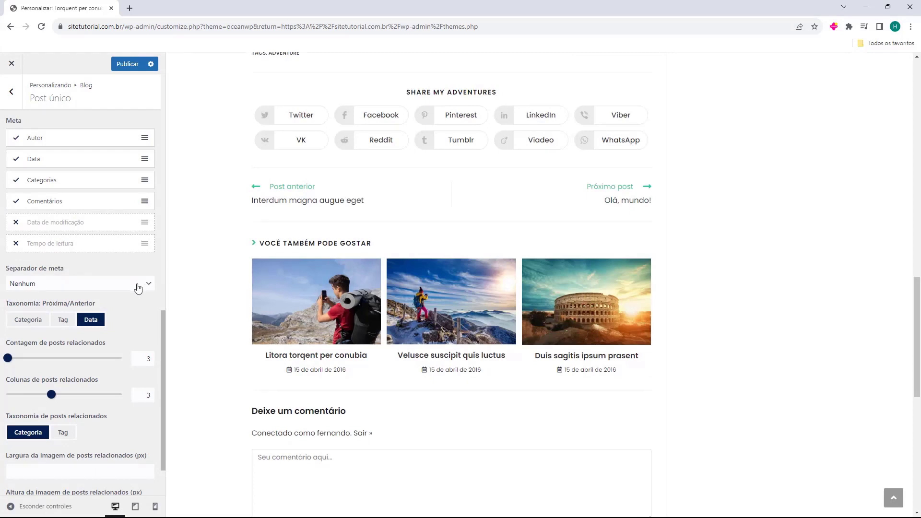
Try different related post counts and columns, leaving the count at 3.
scroll(59, 332, down, 1)
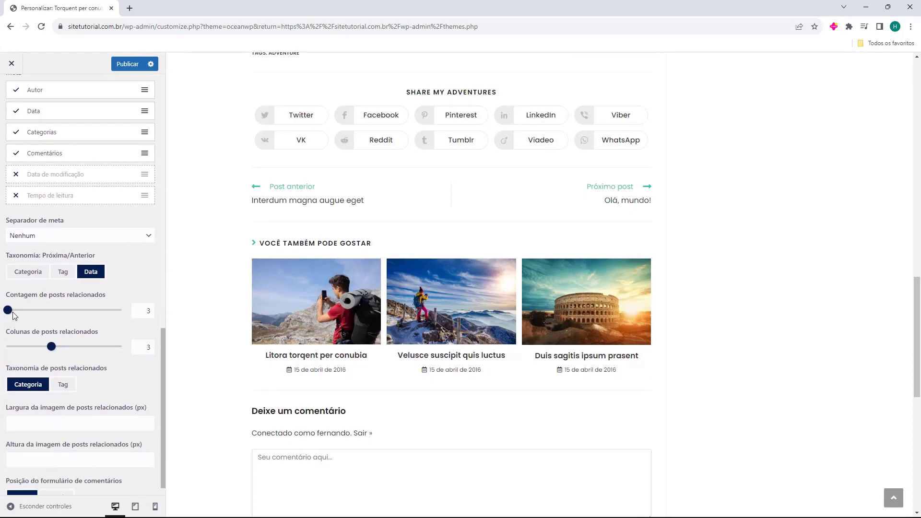
drag(8, 310, 50, 316)
drag(46, 310, 6, 310)
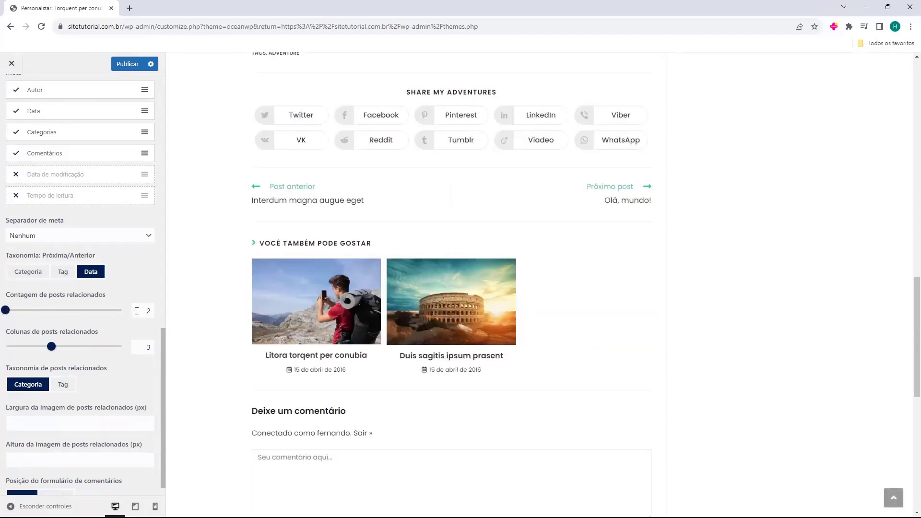
double_click(139, 311)
click(109, 325)
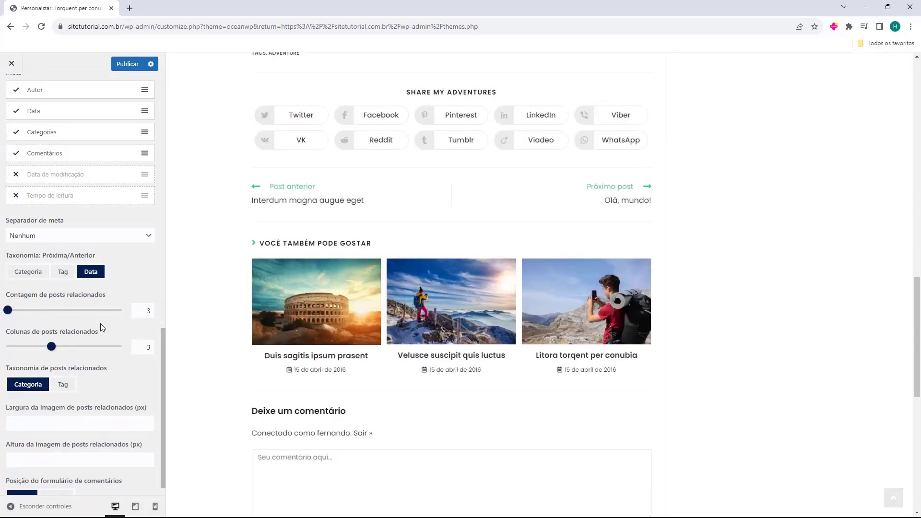
drag(52, 346, 71, 352)
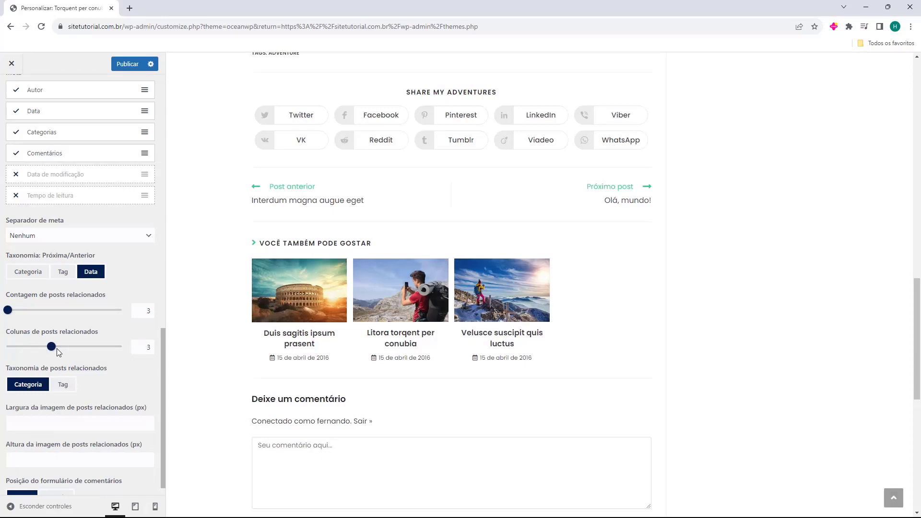
Try placing the comment form after the comments, then set it back to Antes.
scroll(57, 350, down, 1)
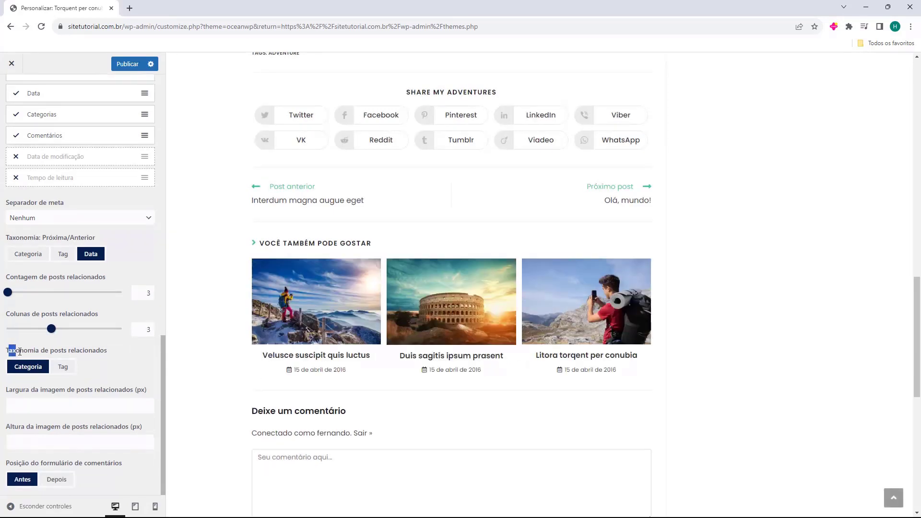
drag(19, 351, 79, 351)
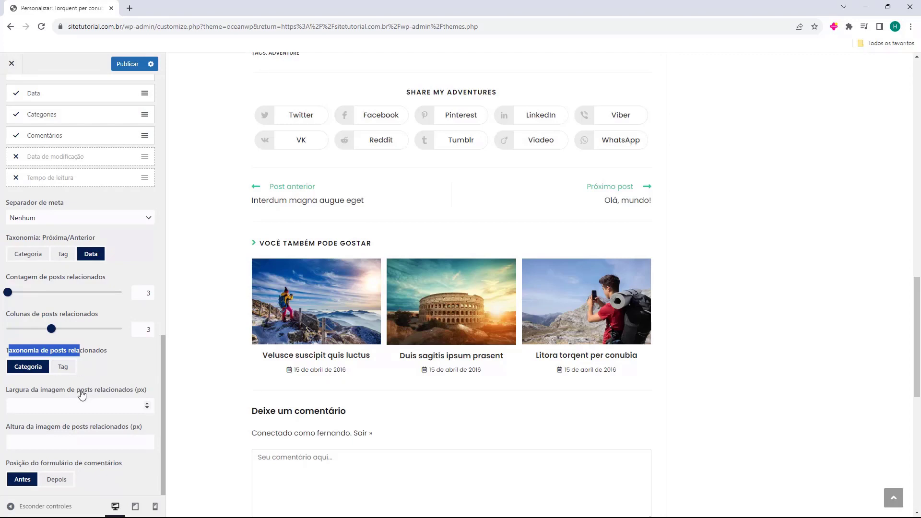
click(7, 464)
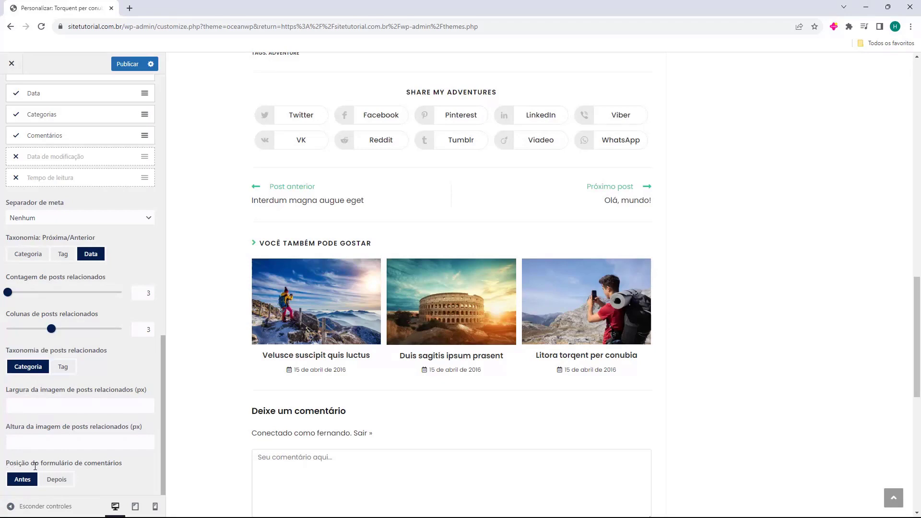
click(54, 480)
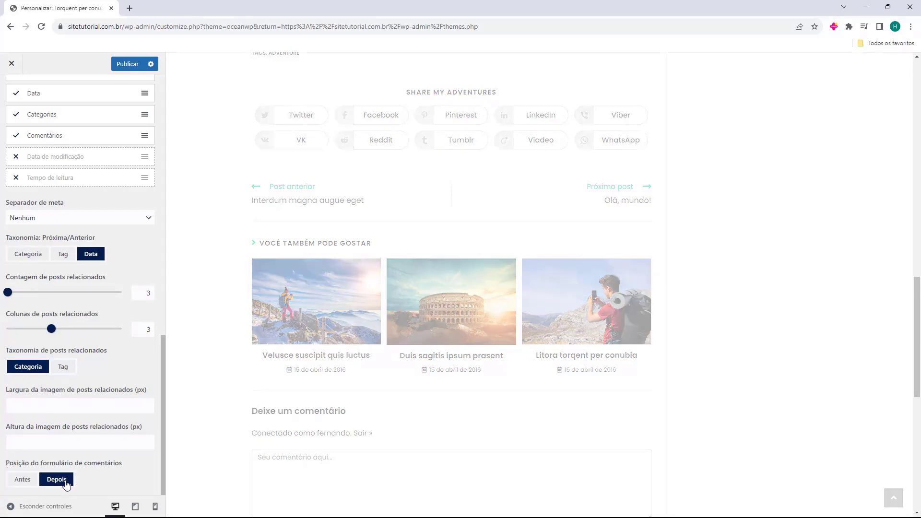
scroll(355, 402, down, 7)
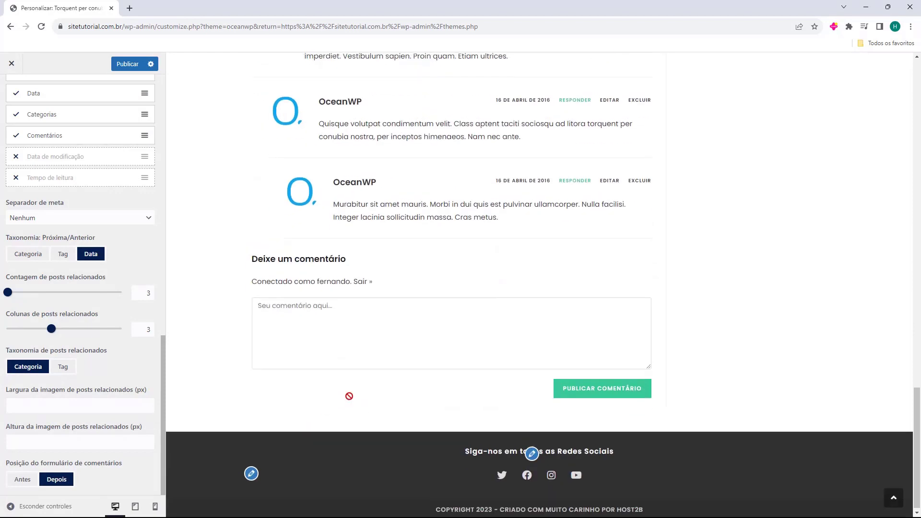
click(23, 479)
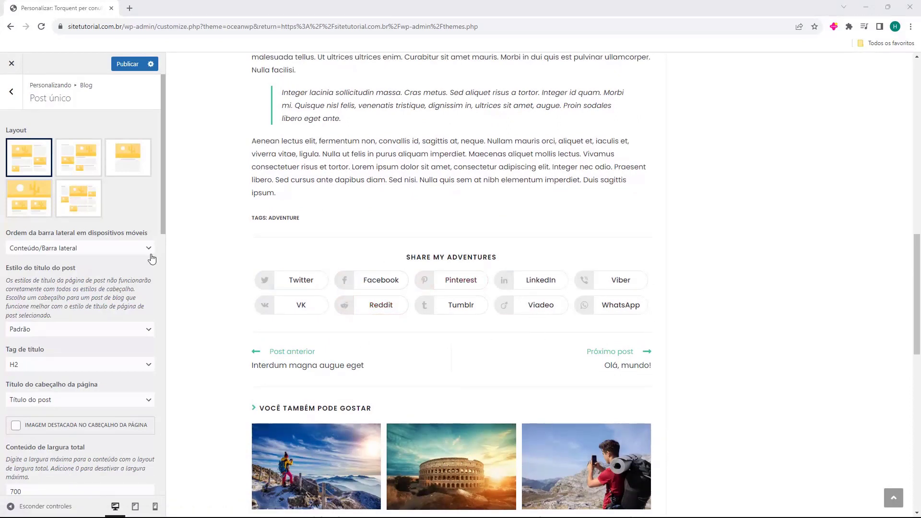
Go back to the main Customizer panel and open Compartilhamento social.
click(14, 102)
click(11, 91)
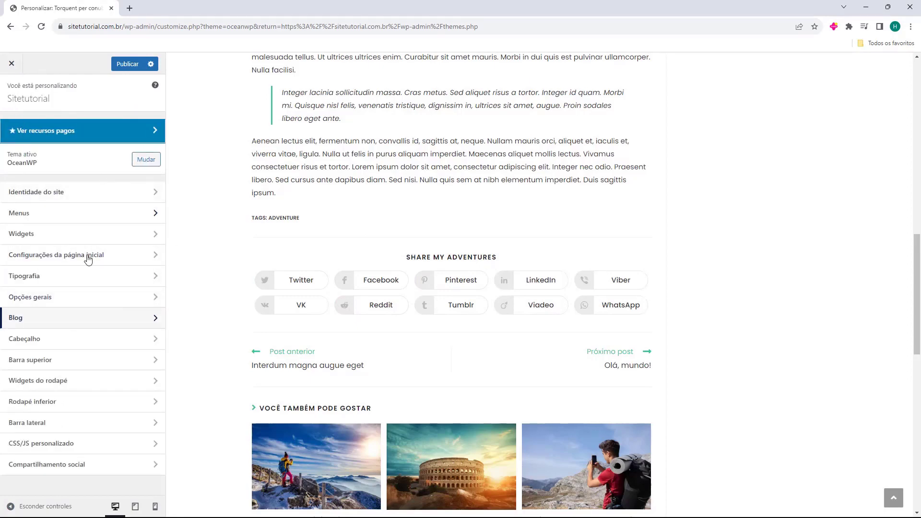
click(51, 467)
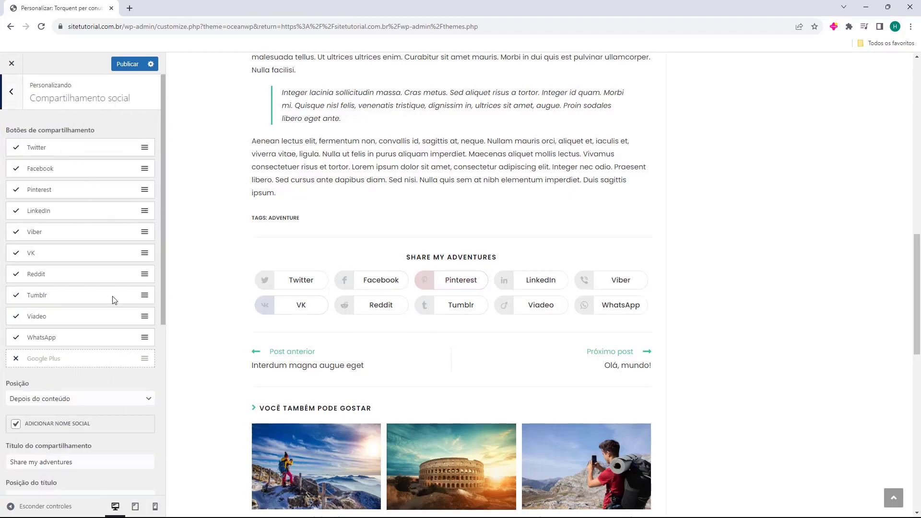
scroll(39, 264, down, 5)
scroll(39, 265, up, 5)
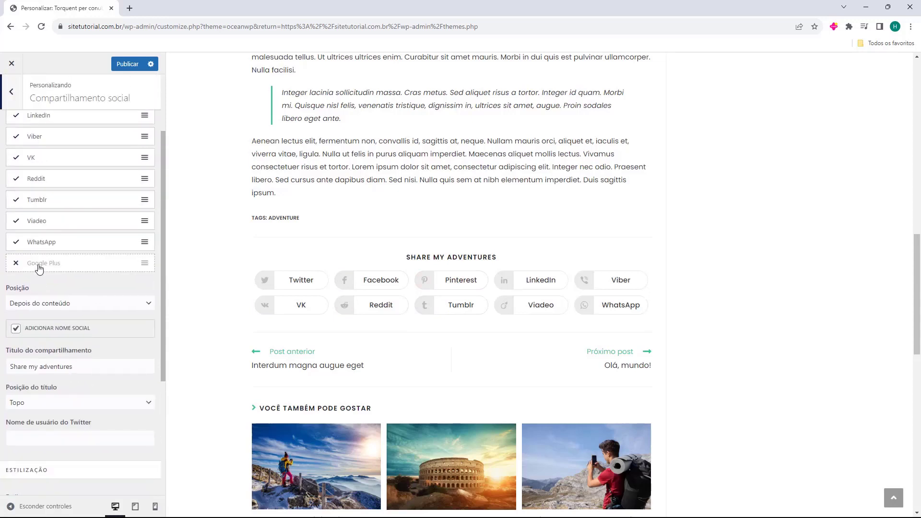
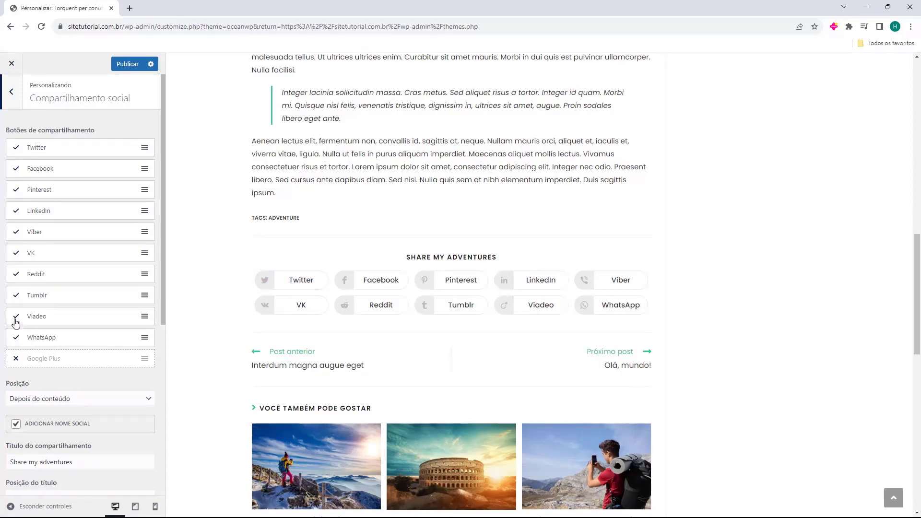
Uncheck the Viadeo, Reddit, VK, Viber and Pinterest share buttons, leaving Twitter, Facebook, LinkedIn and WhatsApp.
click(15, 318)
click(16, 274)
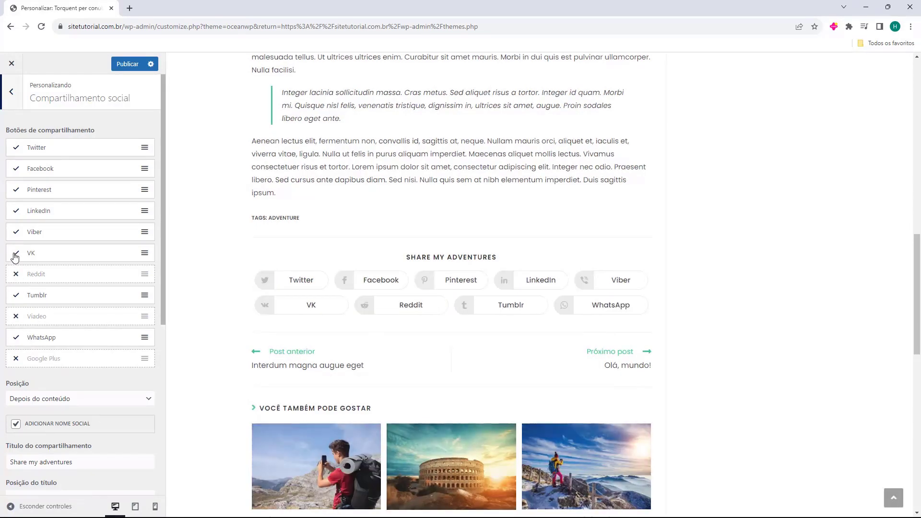
click(15, 253)
click(17, 233)
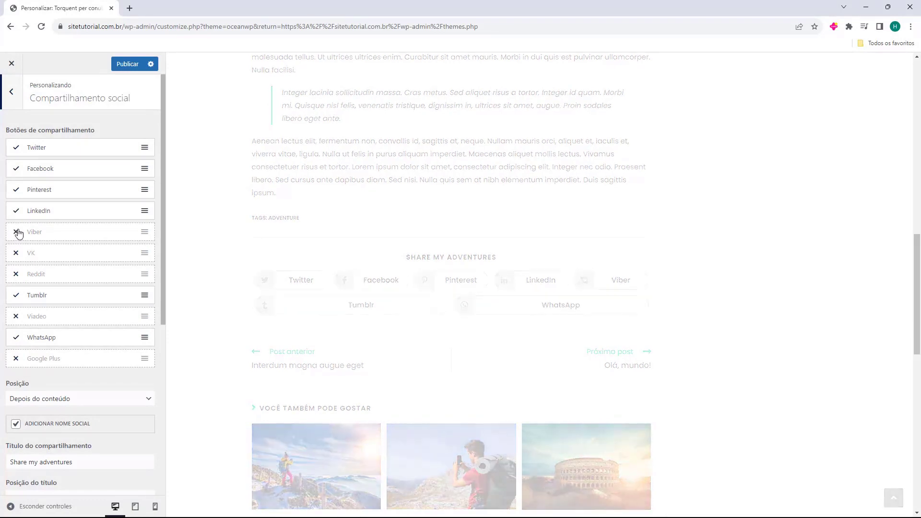
click(17, 192)
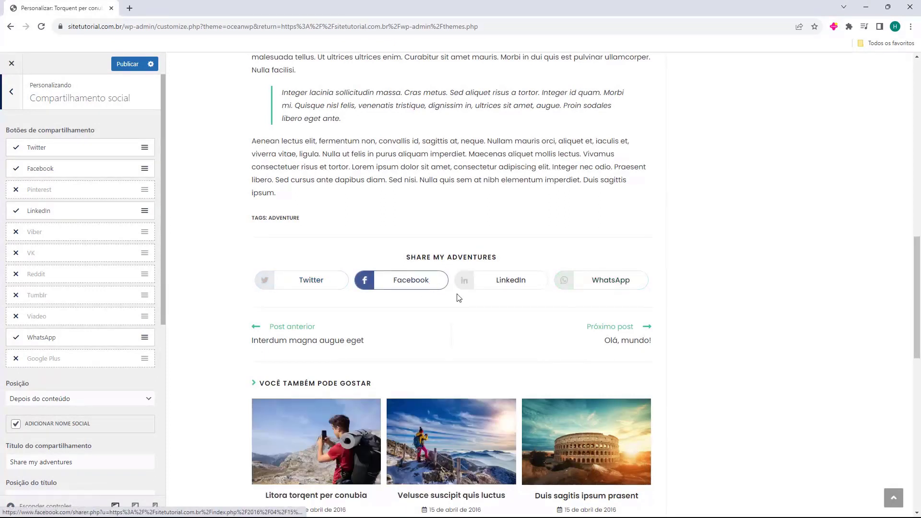
scroll(94, 296, down, 2)
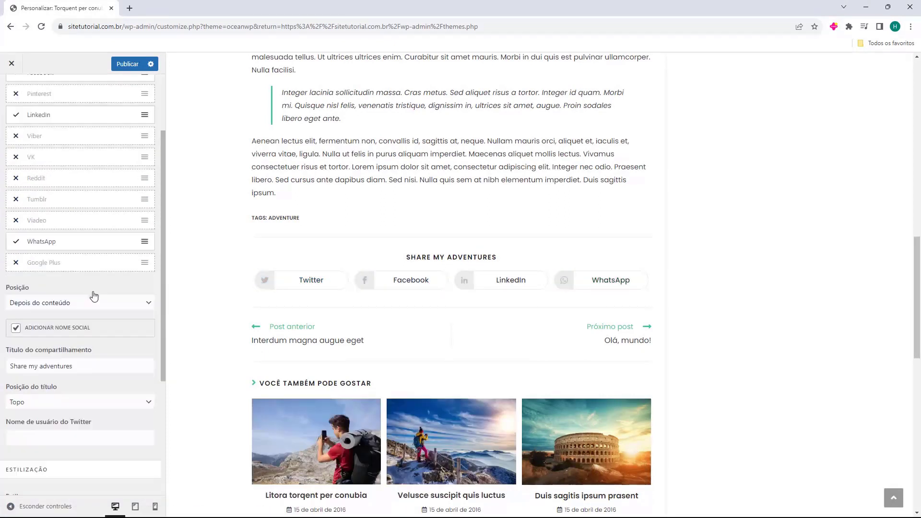
scroll(94, 296, down, 1)
click(49, 259)
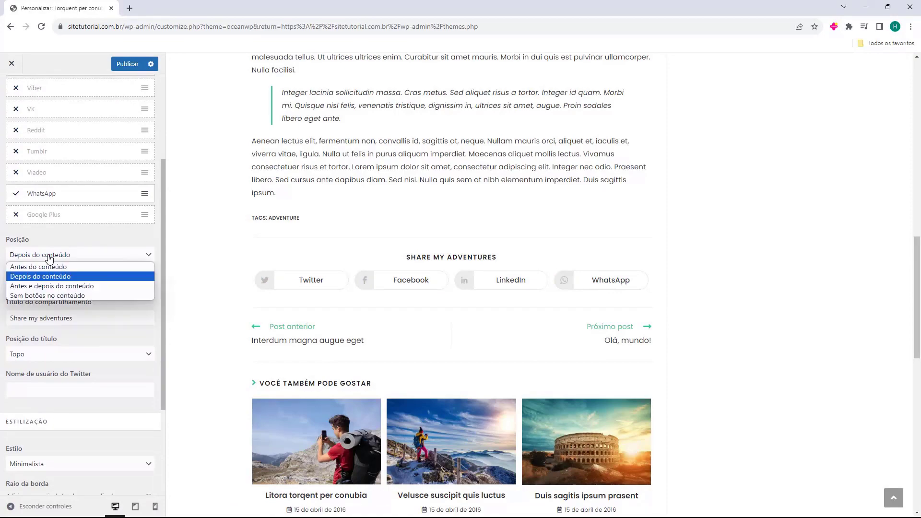
click(51, 261)
click(35, 258)
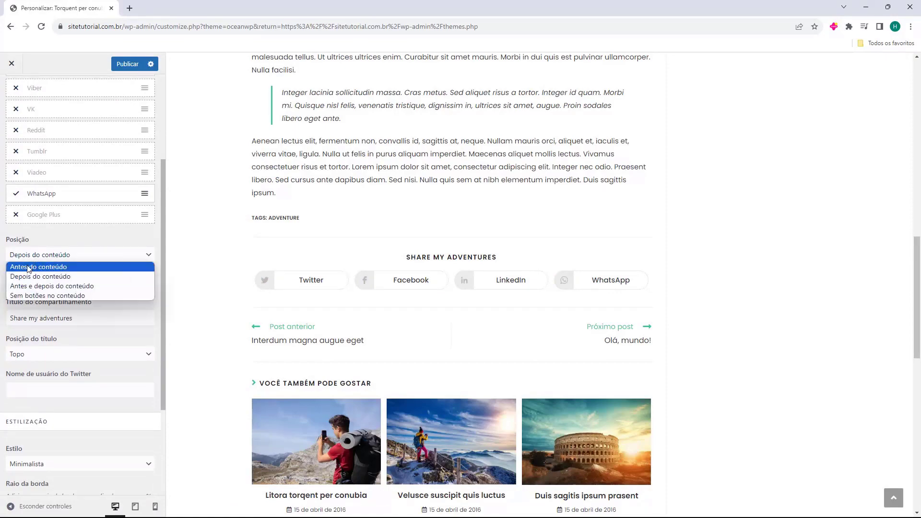
click(44, 267)
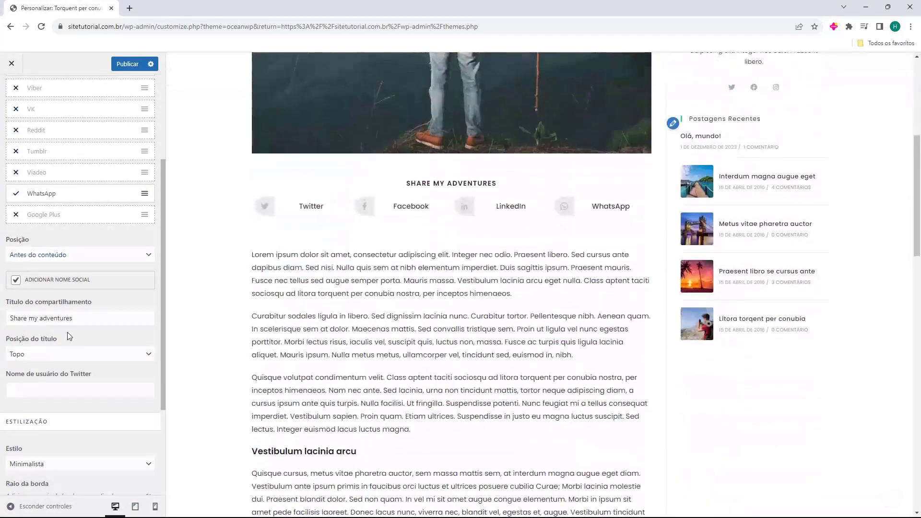
click(69, 255)
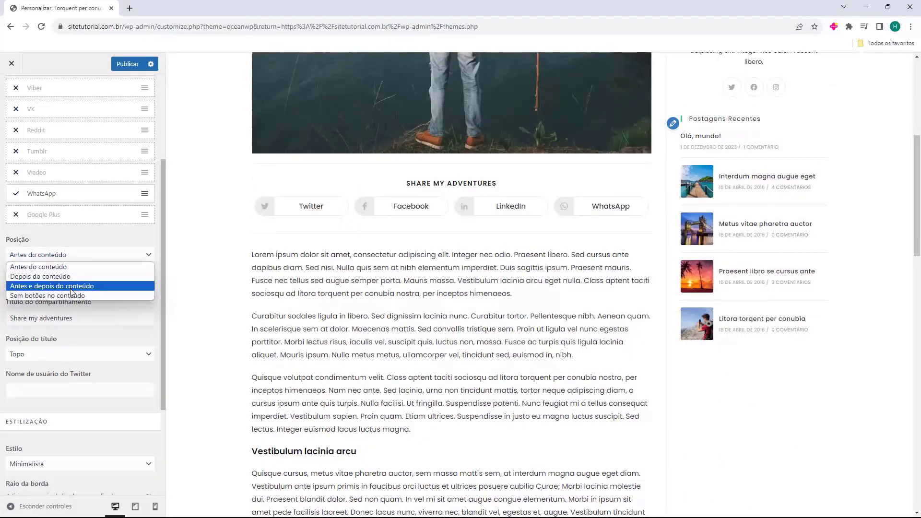
click(71, 287)
scroll(446, 272, down, 6)
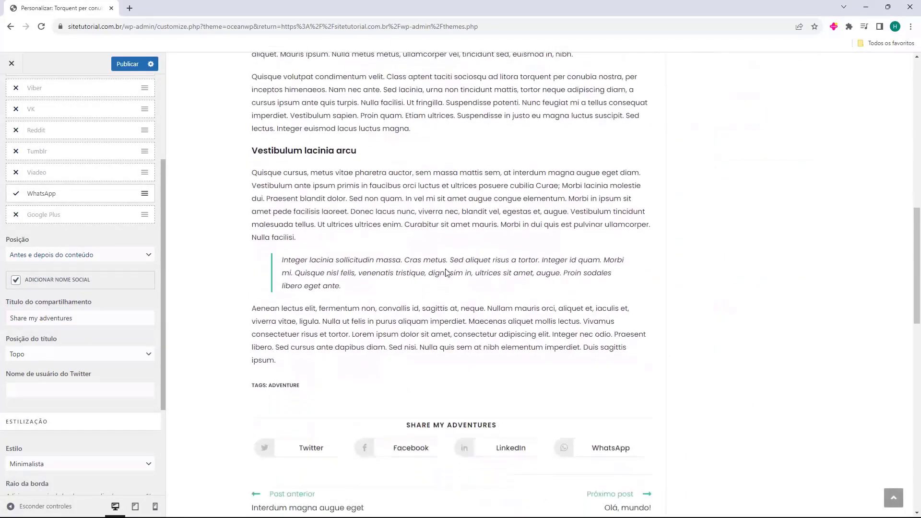
scroll(445, 273, down, 5)
click(56, 258)
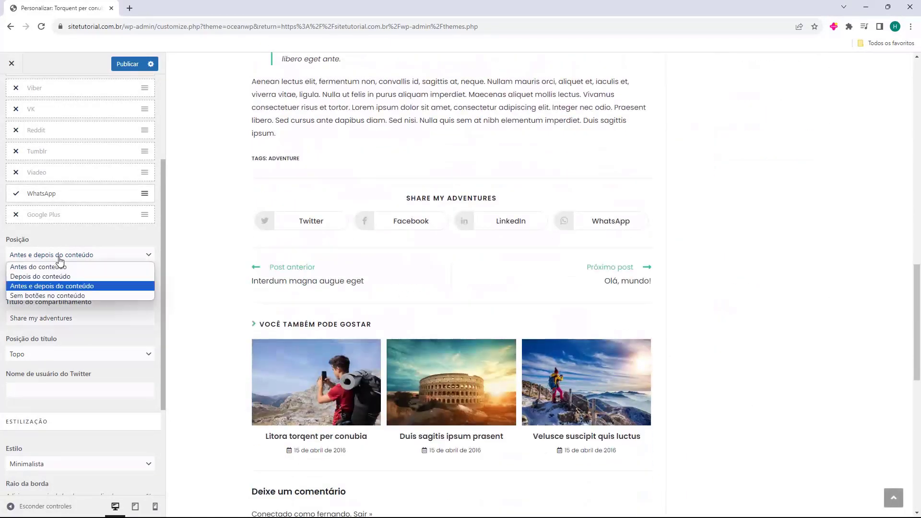
click(57, 296)
scroll(386, 288, up, 5)
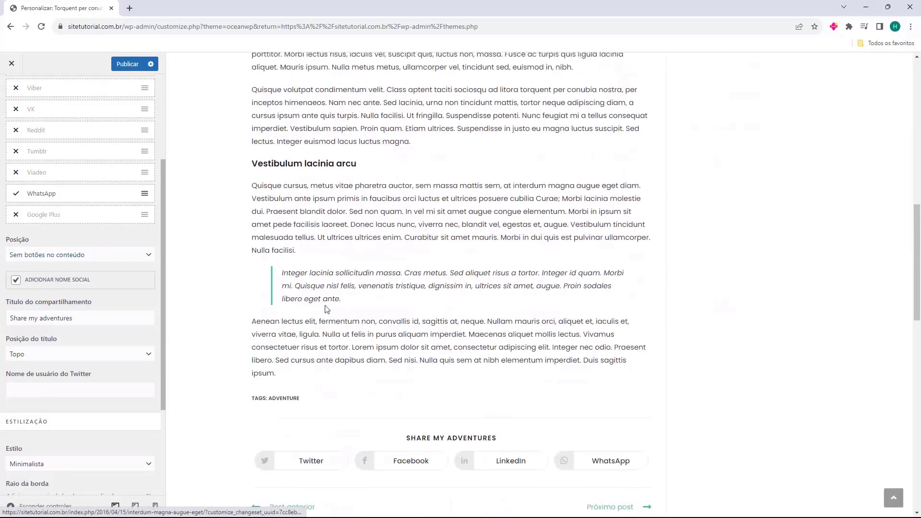
click(100, 261)
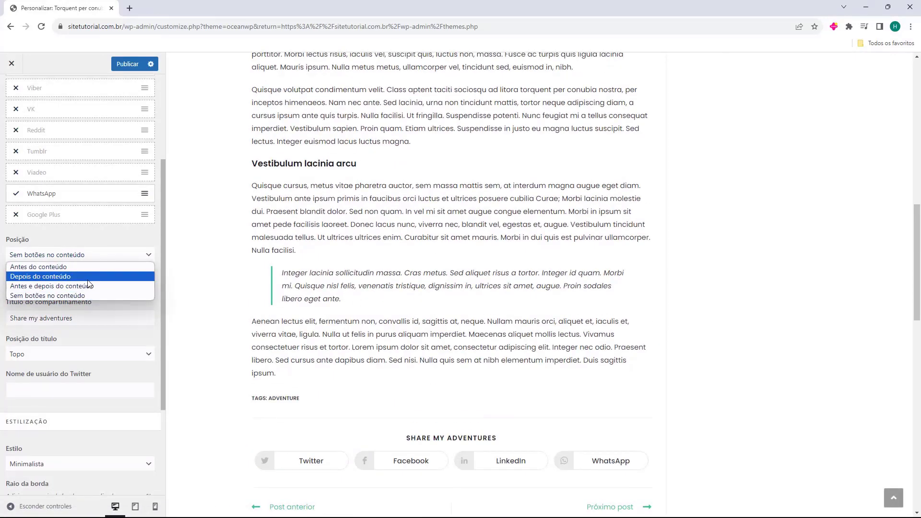
click(88, 280)
scroll(104, 294, down, 1)
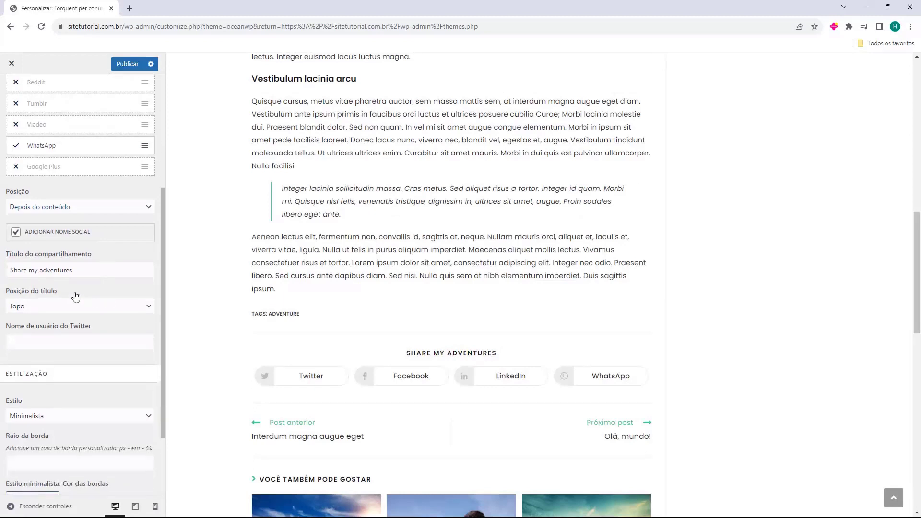
Replace the share heading text with 'Compartilhe nas redes sociais'.
drag(72, 270, 10, 270)
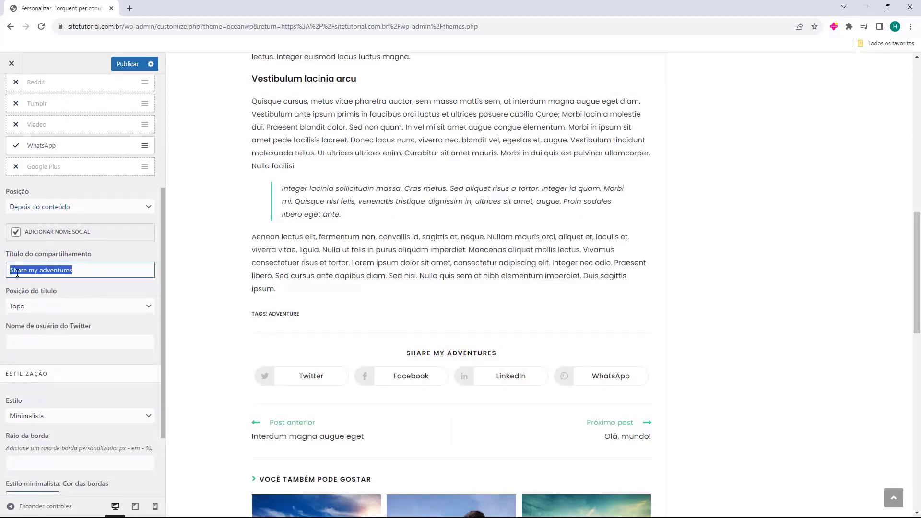
scroll(369, 344, down, 2)
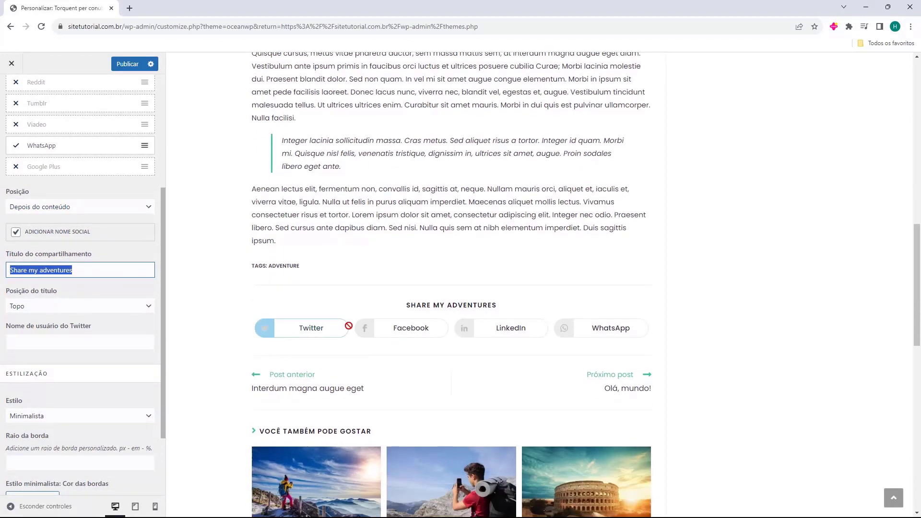
double_click(33, 270)
triple_click(31, 270)
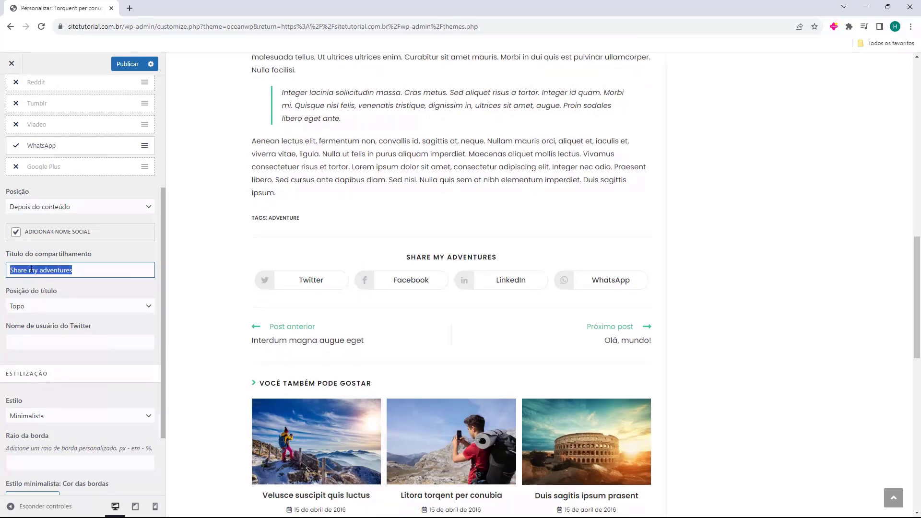
text(Compartilhe nas redes sociais)
Try the Lateral heading position, then set it back to Topo above the buttons.
scroll(92, 189, down, 2)
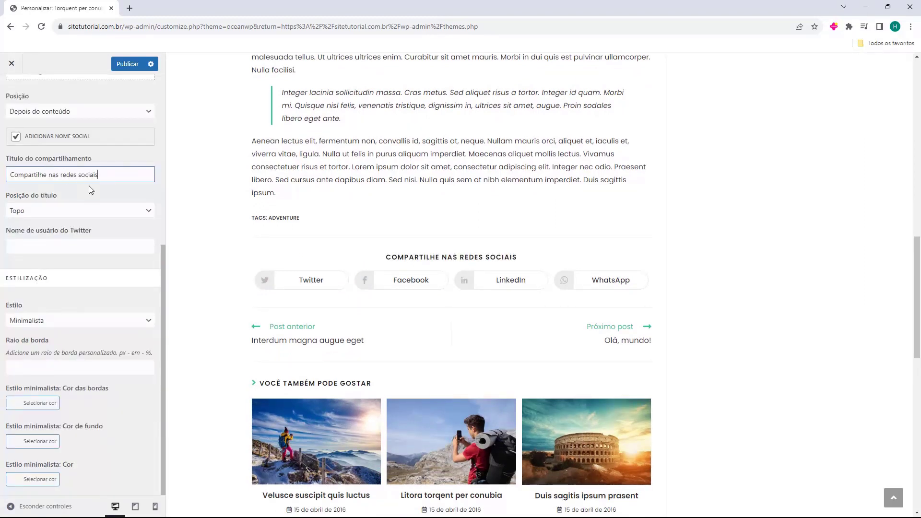
click(19, 210)
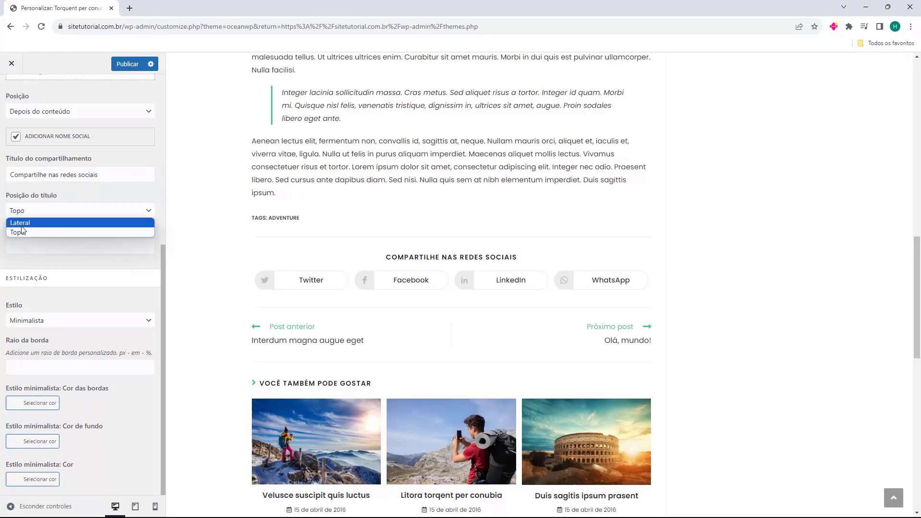
click(23, 227)
click(30, 215)
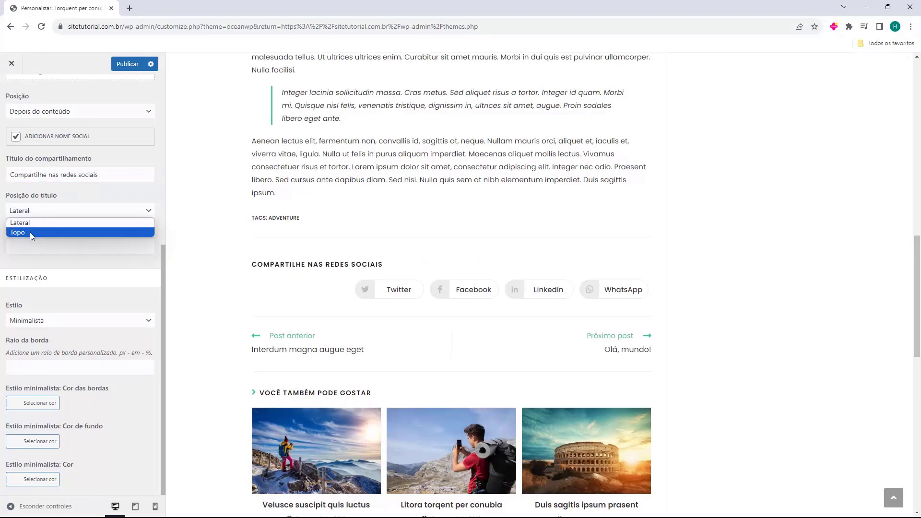
click(30, 232)
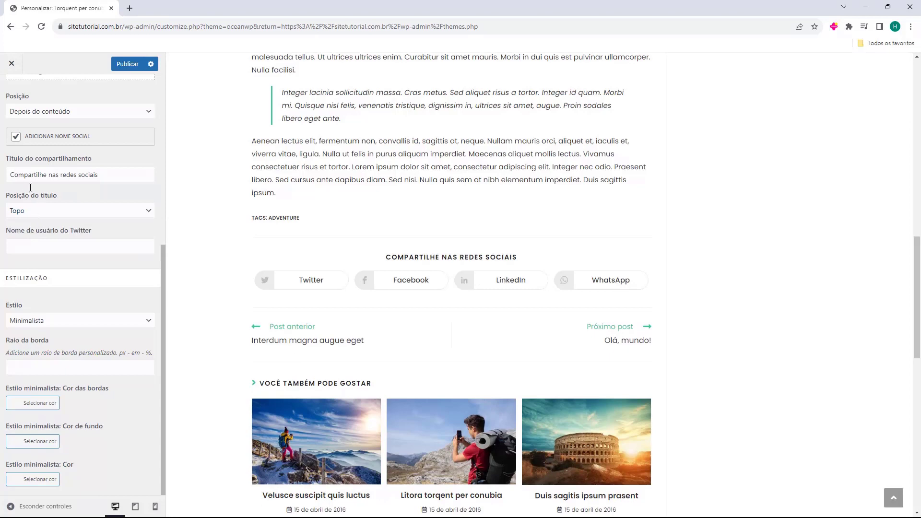
click(82, 244)
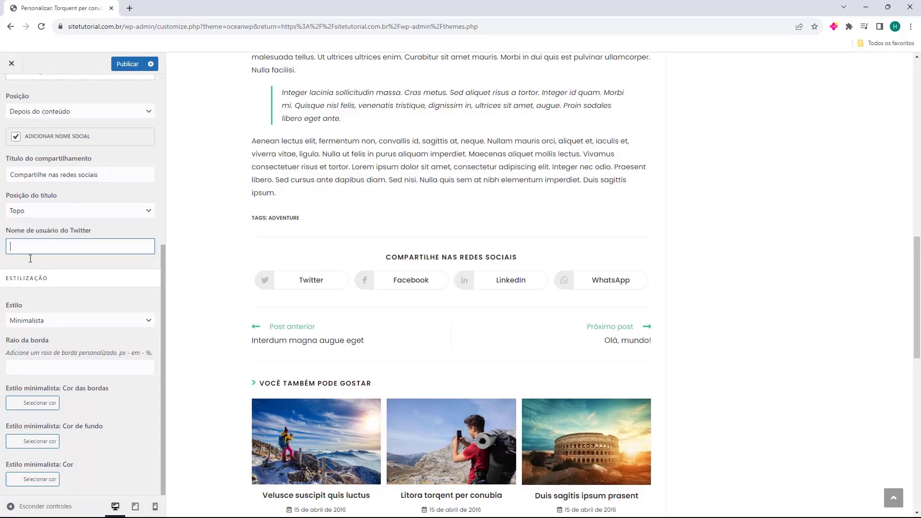
Set the share button style to Colorido after trying the Escuro style.
click(24, 321)
click(42, 344)
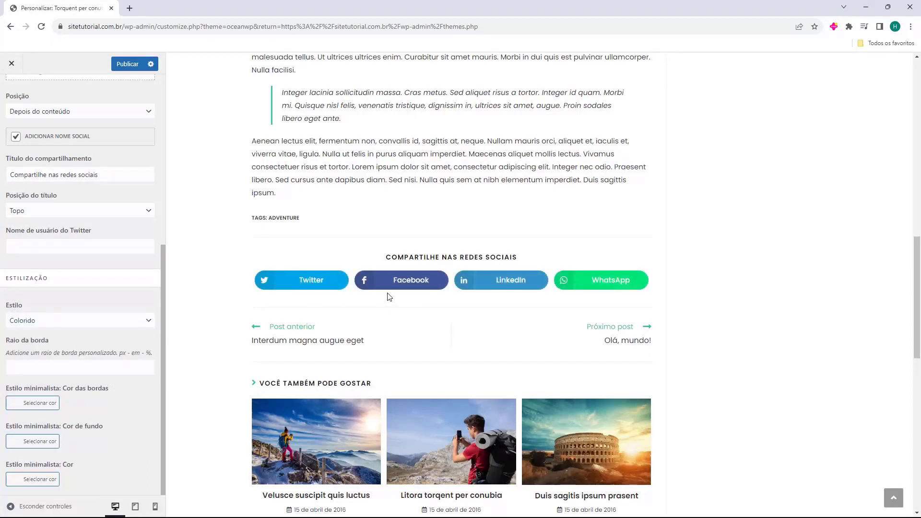
click(85, 326)
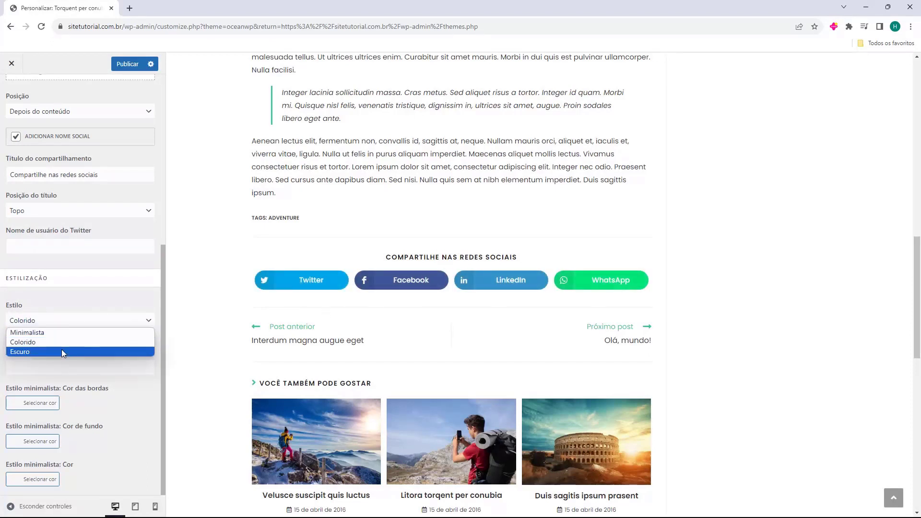
click(61, 351)
click(92, 321)
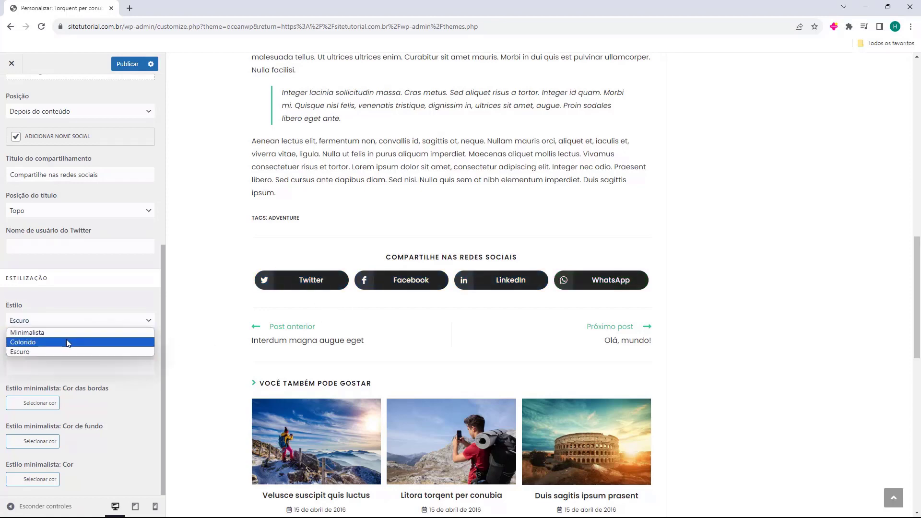
click(67, 342)
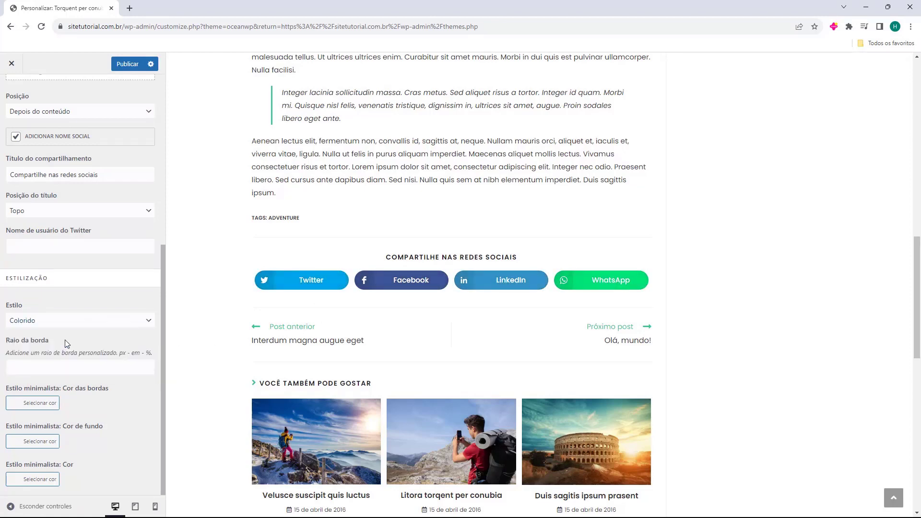
click(30, 364)
Return to the top-level Customizer menu.
scroll(76, 322, up, 6)
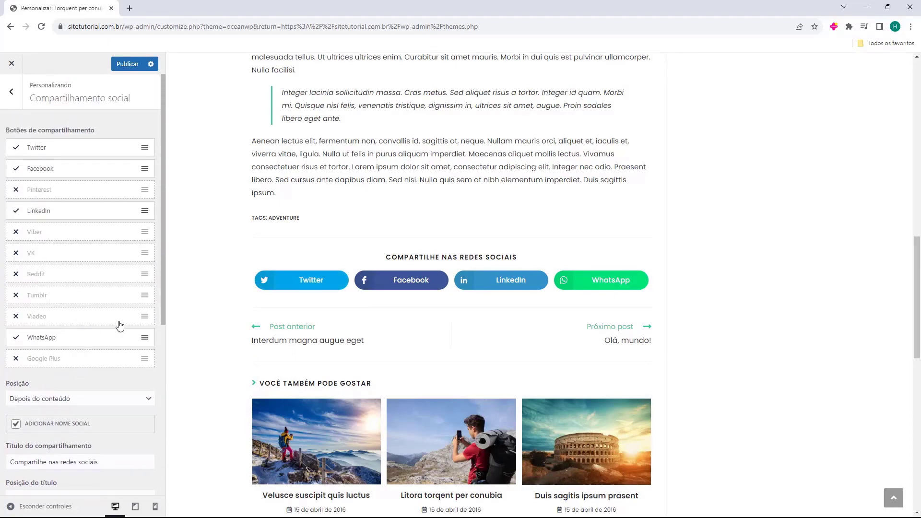
scroll(392, 281, up, 5)
scroll(392, 282, up, 9)
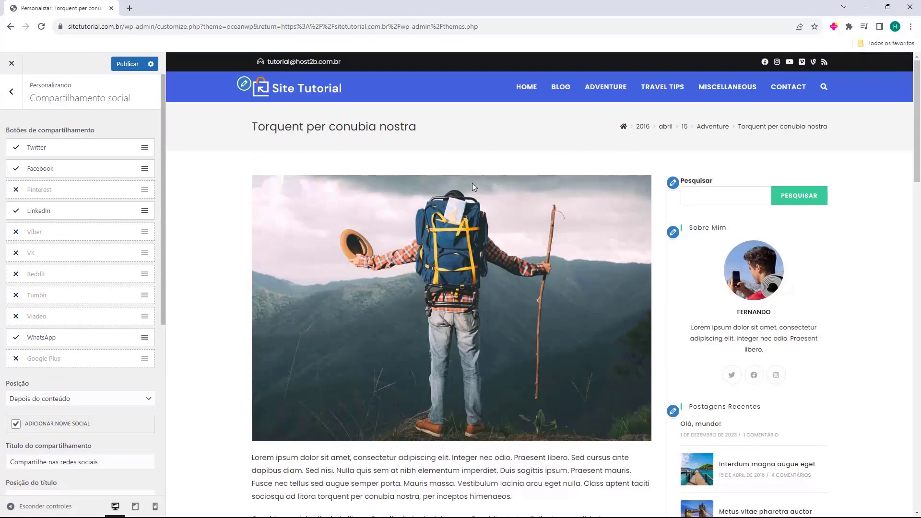
key(Escape)
scroll(457, 217, down, 4)
scroll(457, 216, down, 8)
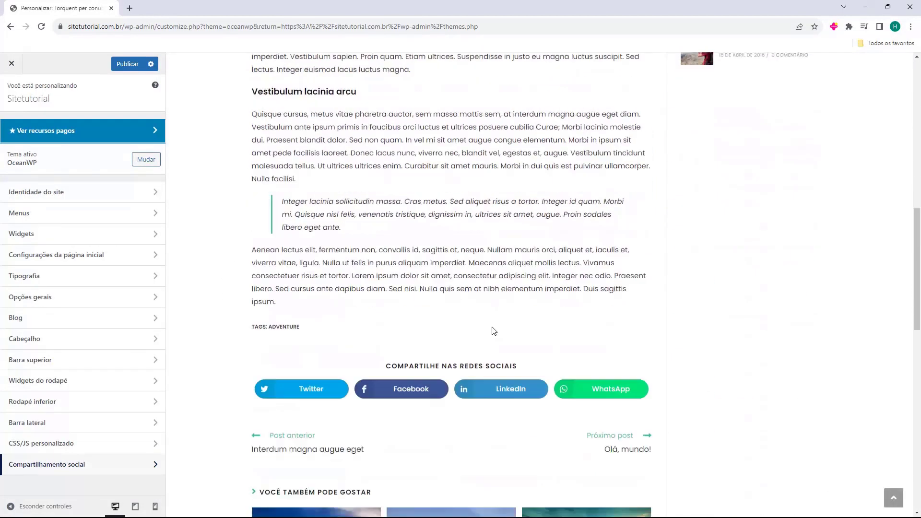
scroll(468, 384, up, 11)
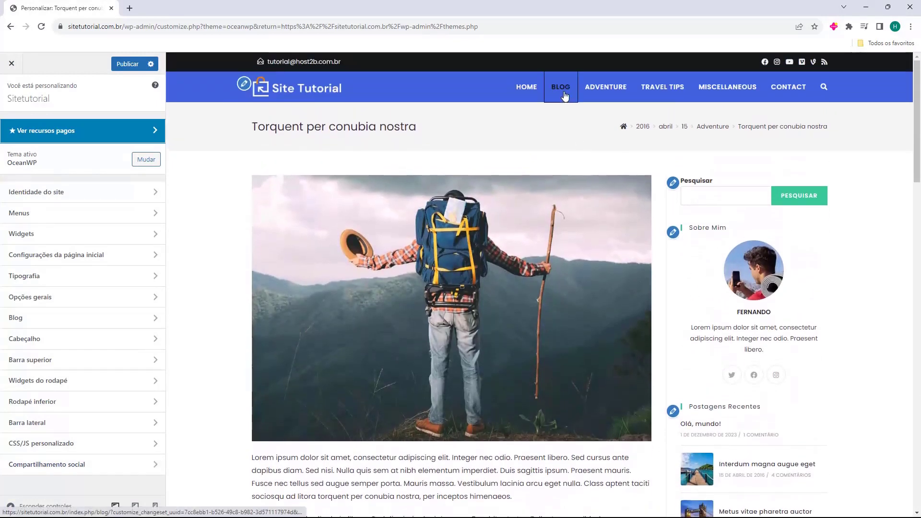
Show the Blog page in the Customizer preview.
click(560, 87)
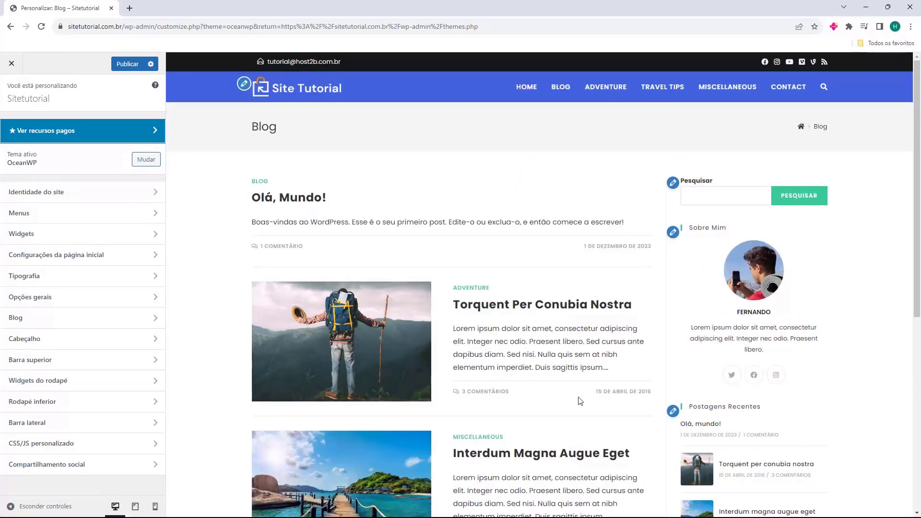
scroll(481, 153, down, 8)
scroll(650, 295, up, 8)
scroll(533, 365, down, 2)
scroll(532, 352, down, 5)
scroll(530, 485, up, 7)
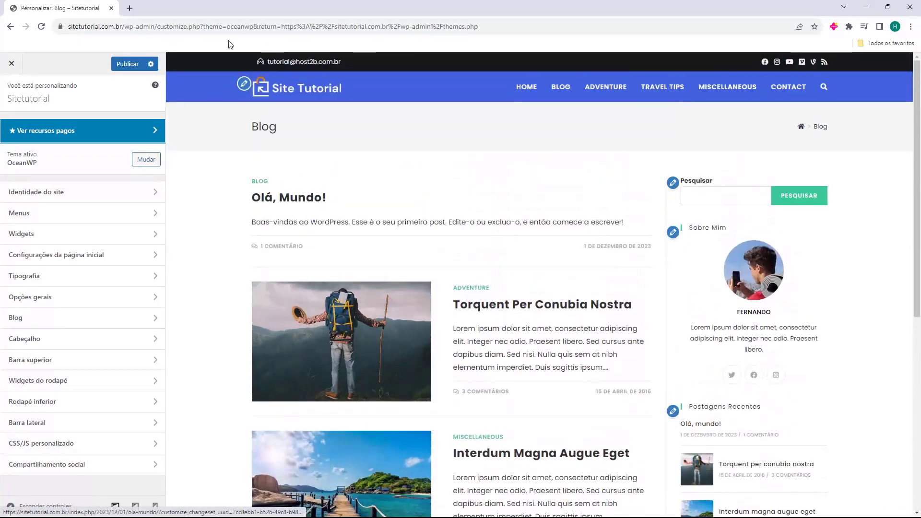
Set the header's top and bottom padding to 15 px under Cabeçalho > Geral.
click(87, 338)
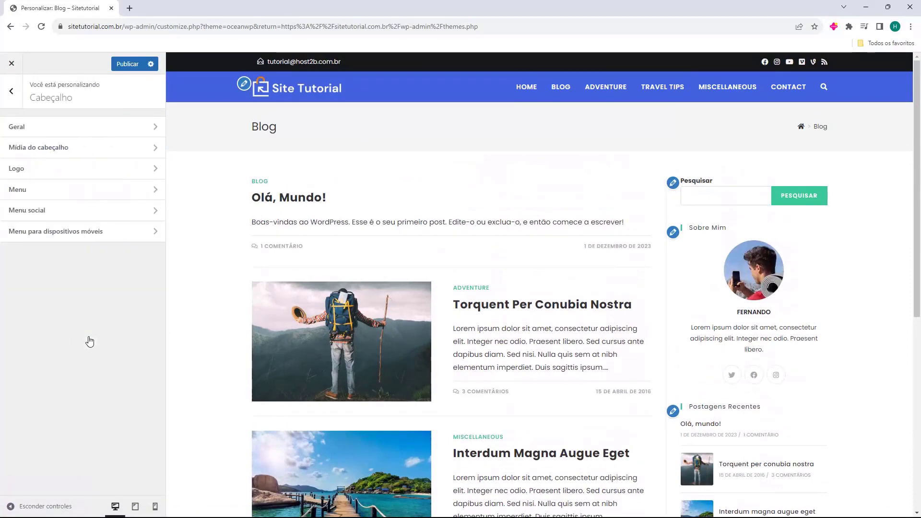
click(54, 128)
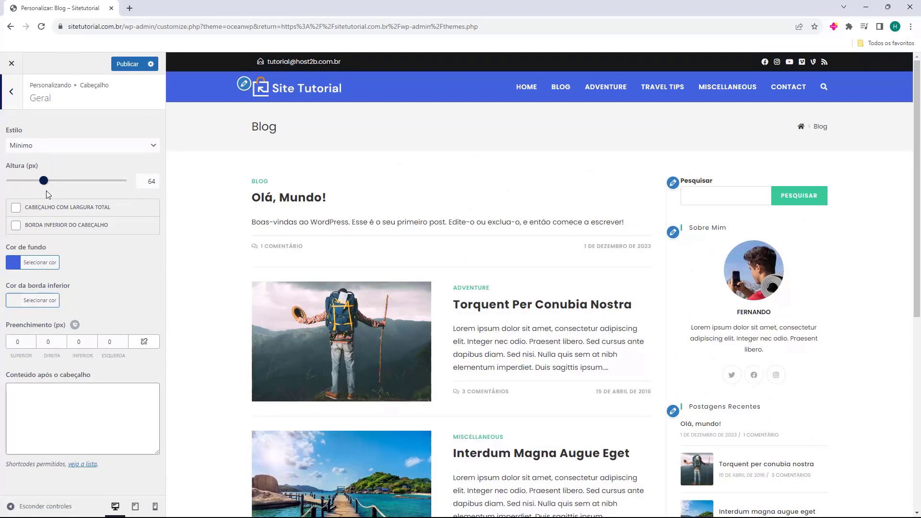
click(32, 340)
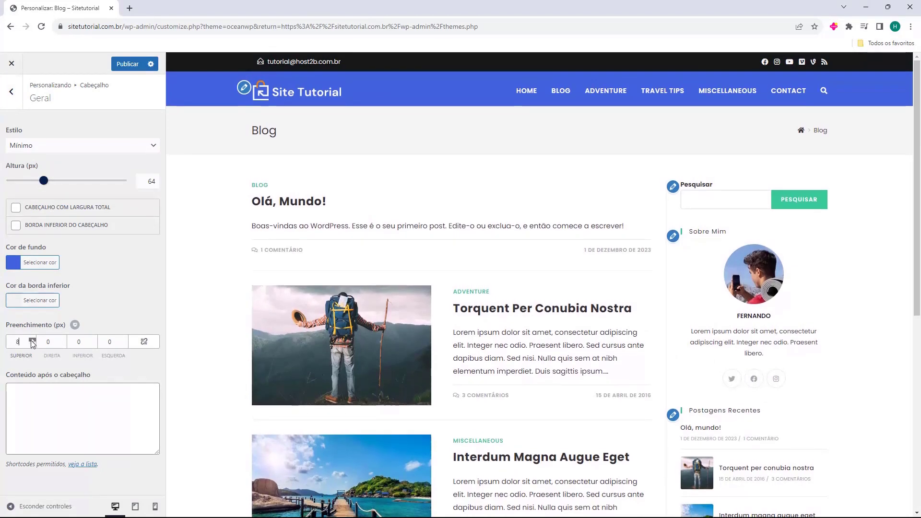
text(4)
click(31, 340)
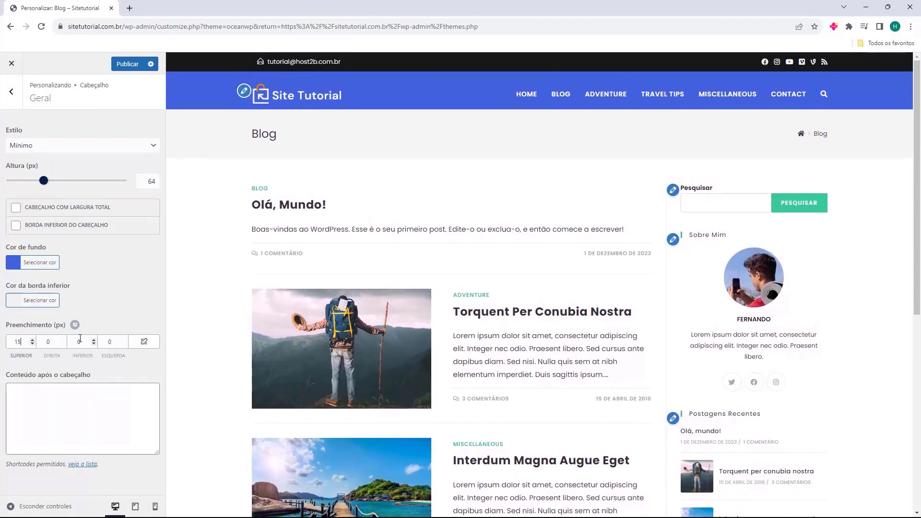
click(93, 339)
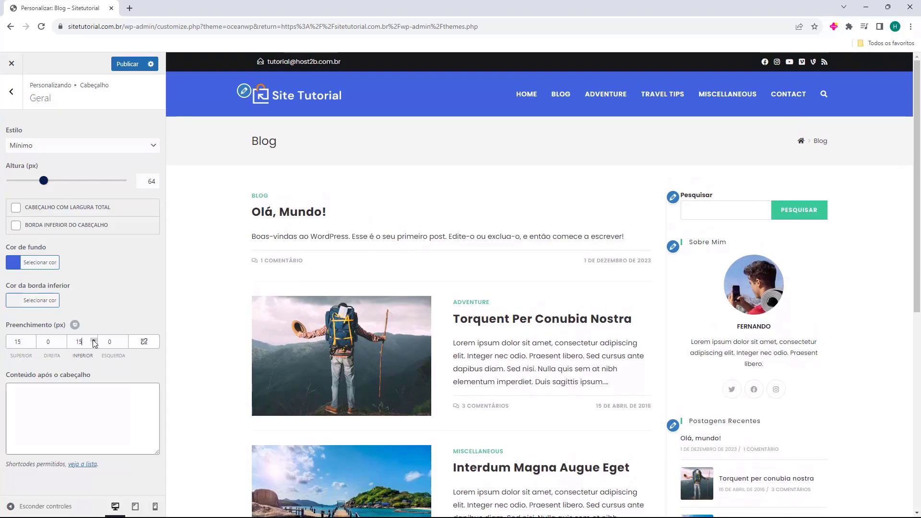
click(94, 343)
click(11, 92)
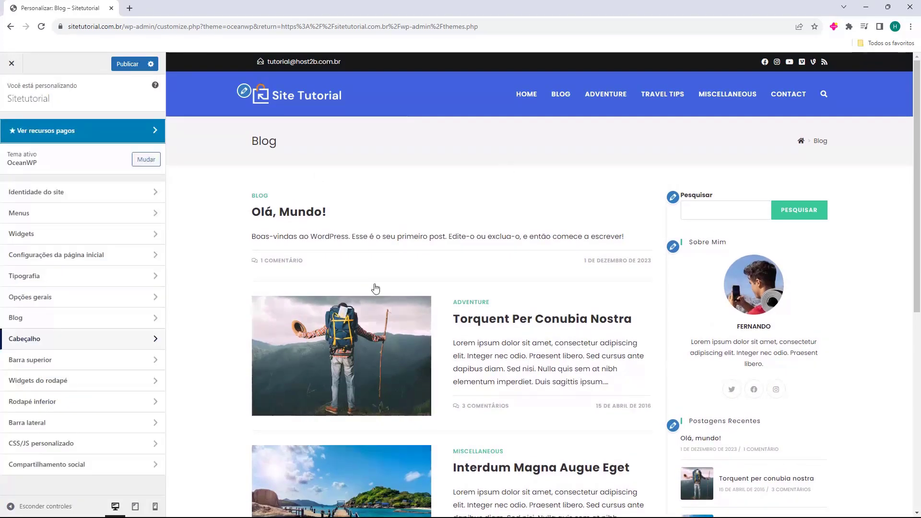
Publish the customization changes and view the live homepage in a new tab.
click(528, 95)
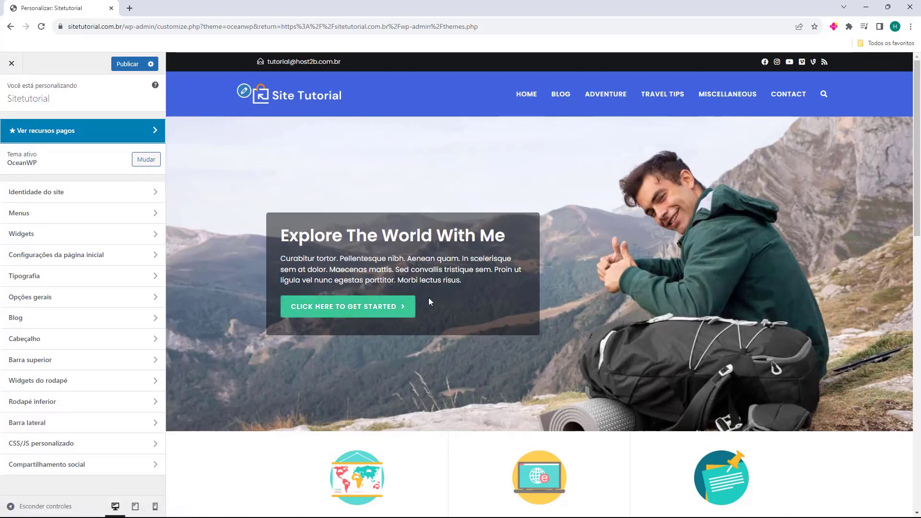
click(123, 68)
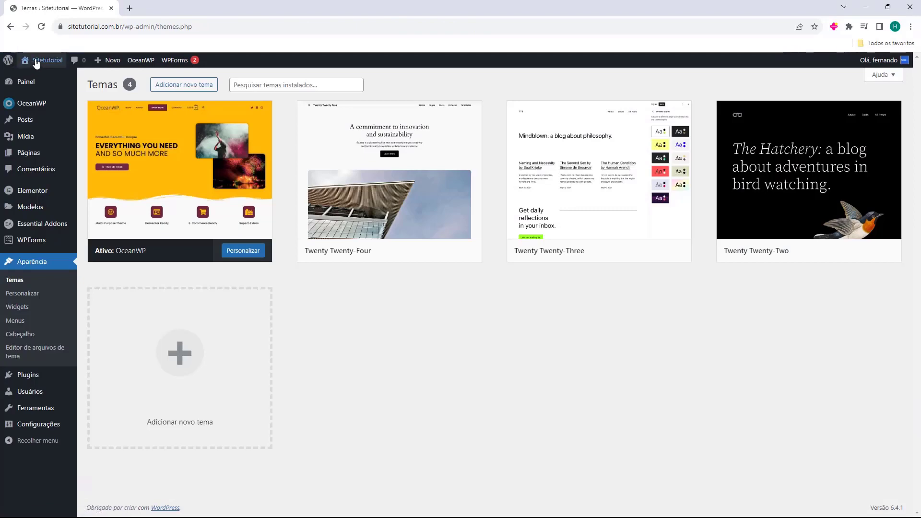
middle_click(37, 63)
click(161, 4)
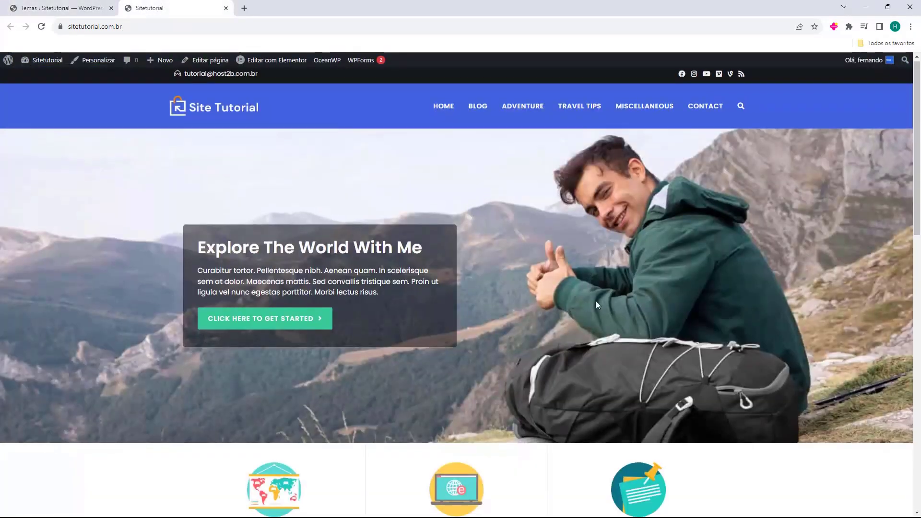
scroll(285, 231, down, 7)
scroll(284, 231, down, 9)
scroll(468, 372, up, 14)
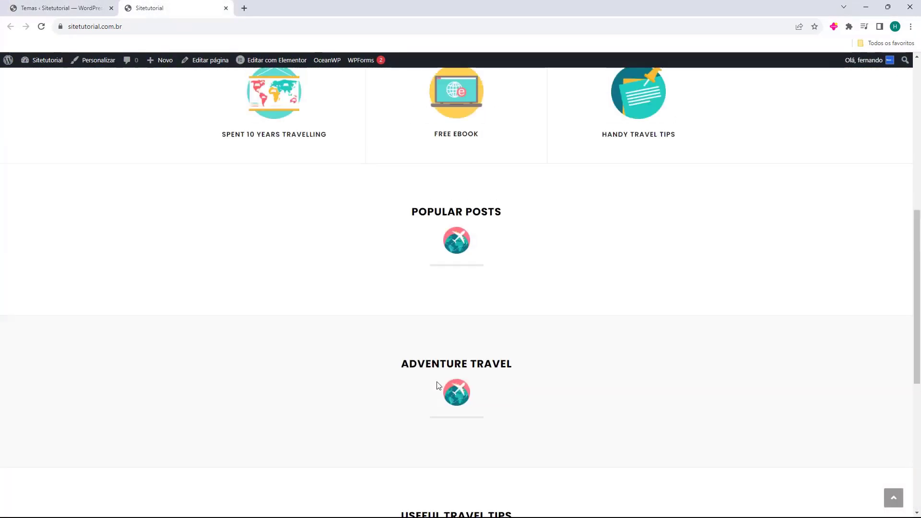
scroll(386, 345, up, 2)
scroll(368, 274, down, 10)
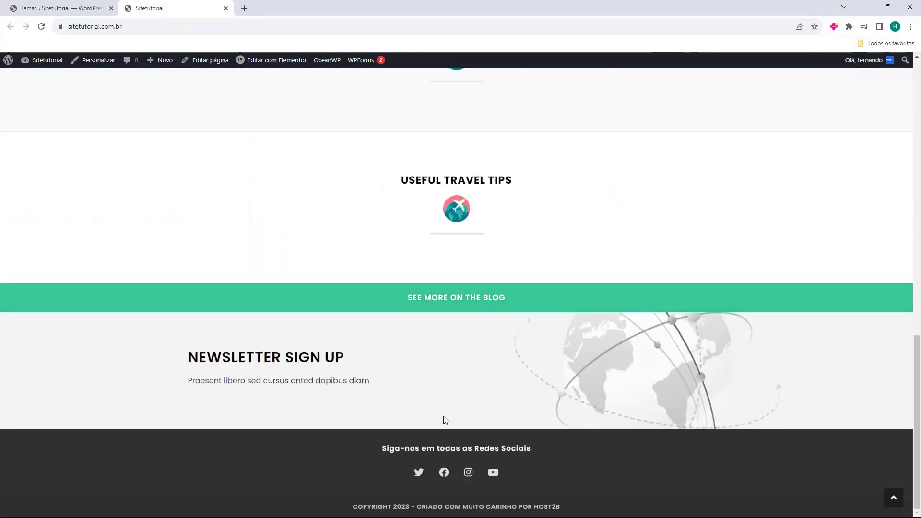
scroll(441, 419, up, 10)
scroll(475, 361, up, 1)
Check the Blog page on the live site, then close that tab.
click(476, 108)
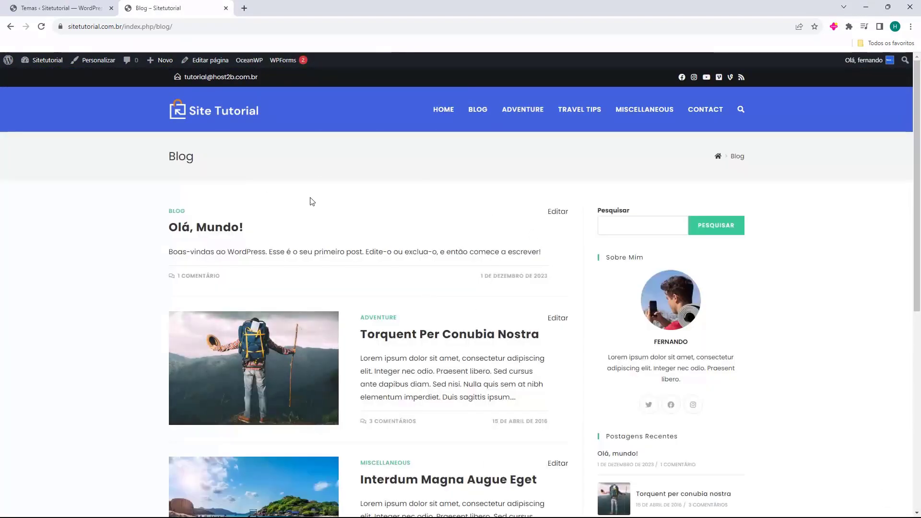
scroll(455, 287, down, 4)
scroll(417, 318, down, 4)
scroll(372, 401, up, 8)
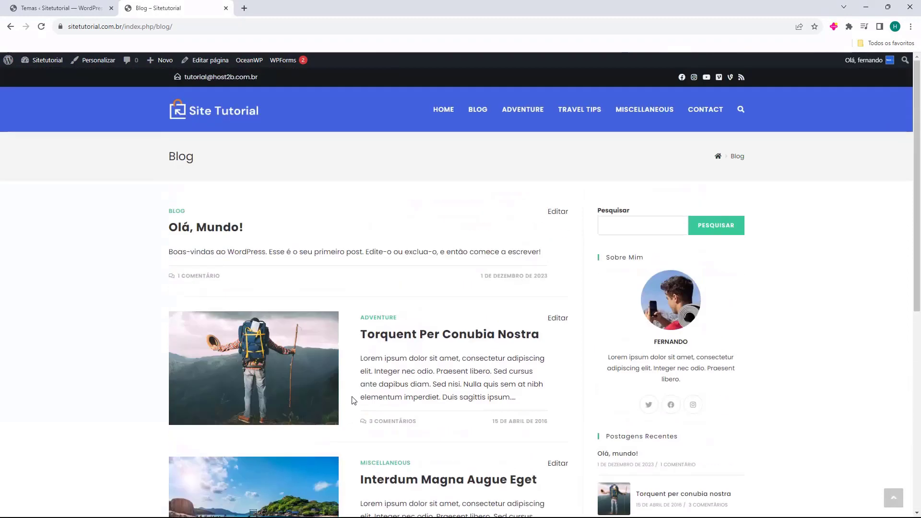
key(ctrl+w)
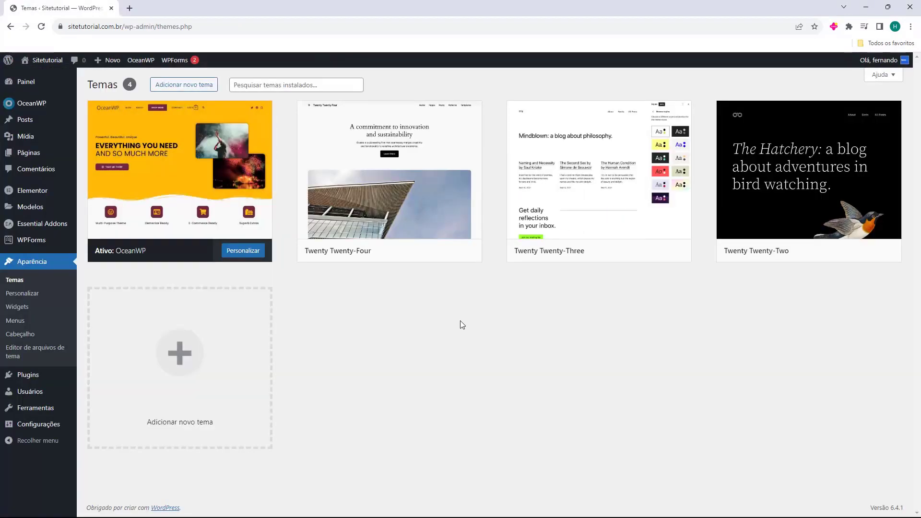
mouse_move(33, 119)
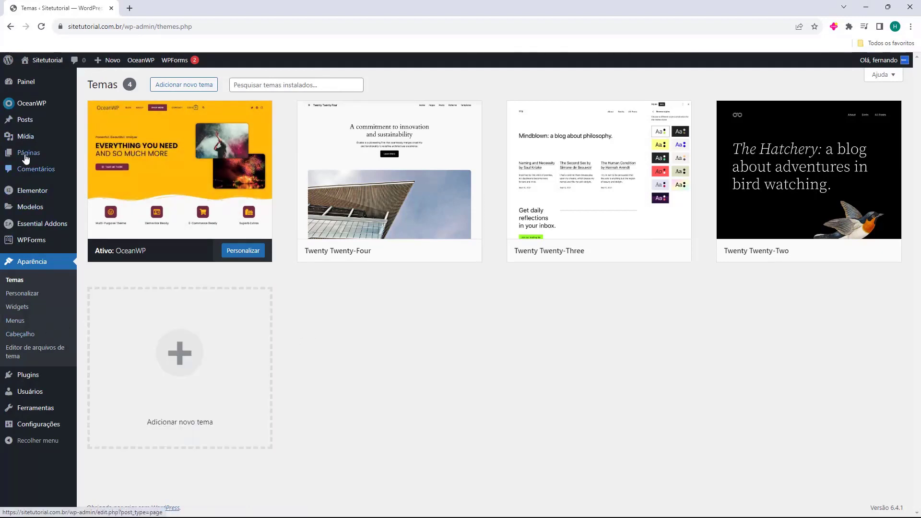
Open Todos os posts and scroll through the 13 published posts.
click(22, 122)
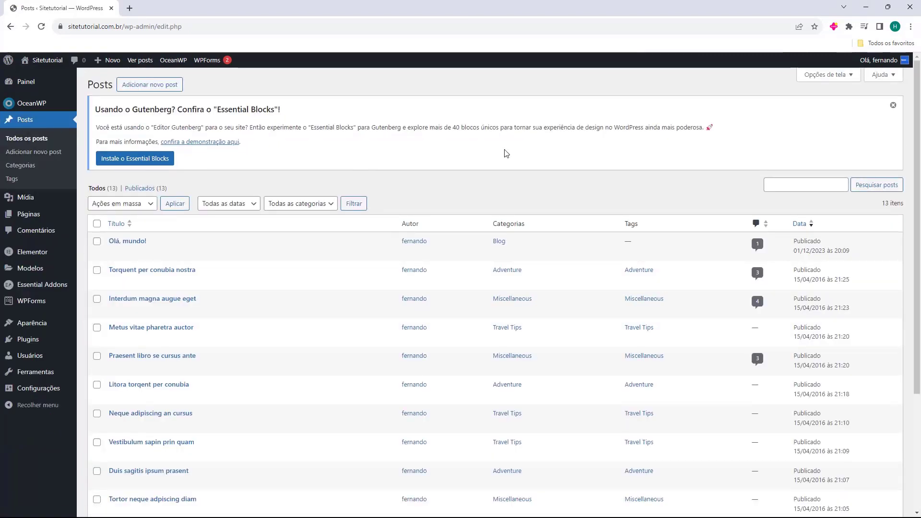
scroll(247, 139, down, 3)
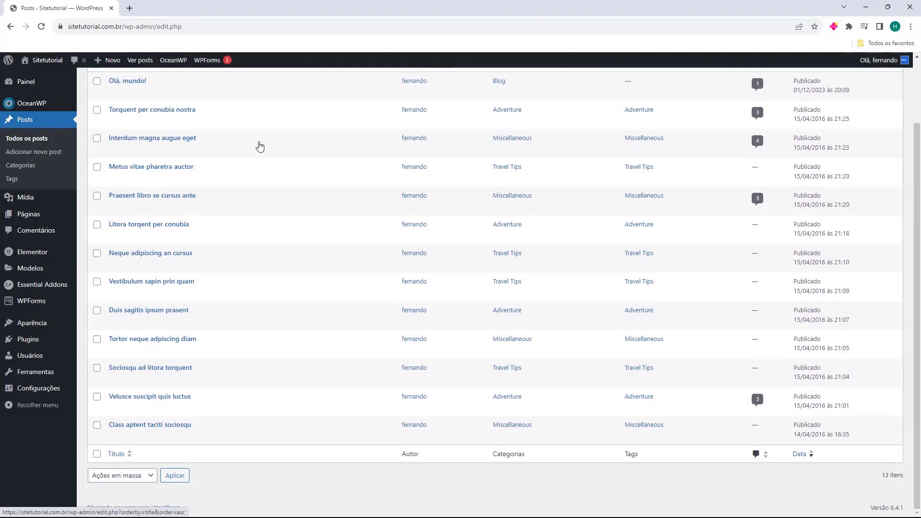
scroll(279, 469, up, 3)
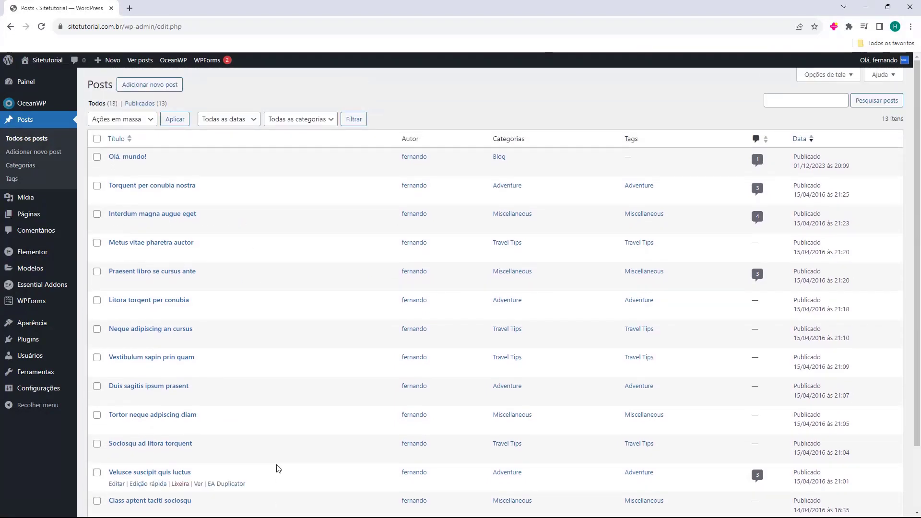
scroll(331, 323, down, 3)
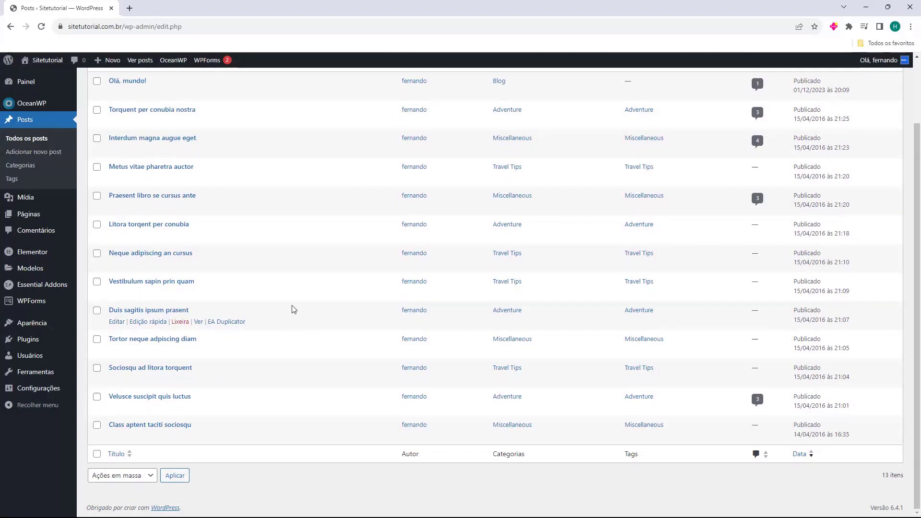
scroll(289, 310, up, 2)
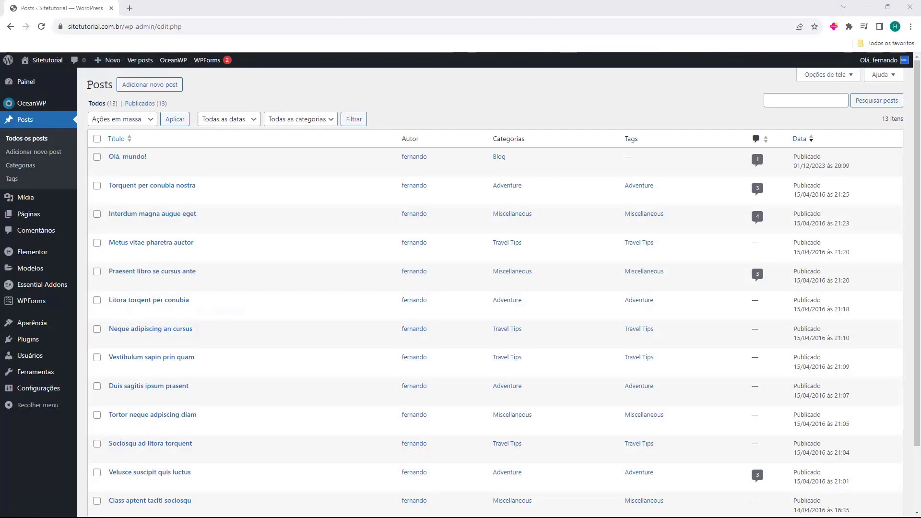
drag(89, 85, 113, 86)
click(109, 86)
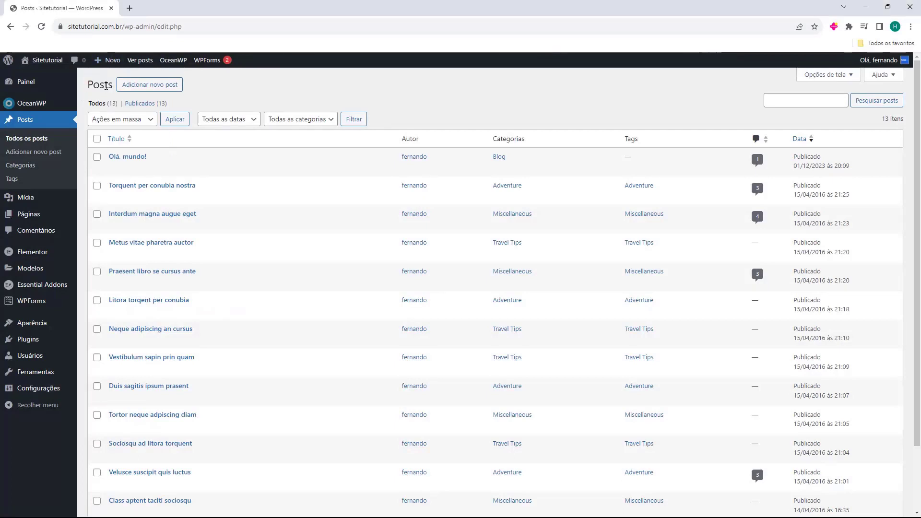
Create a new post titled 'Como criar um Blog no WordPress' and move into its body.
click(149, 90)
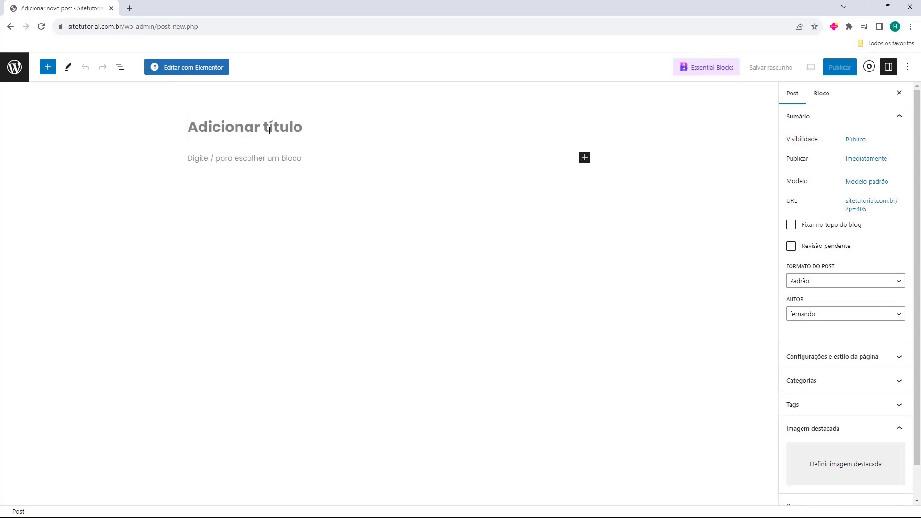
text(Como criar um Blog no WordPress)
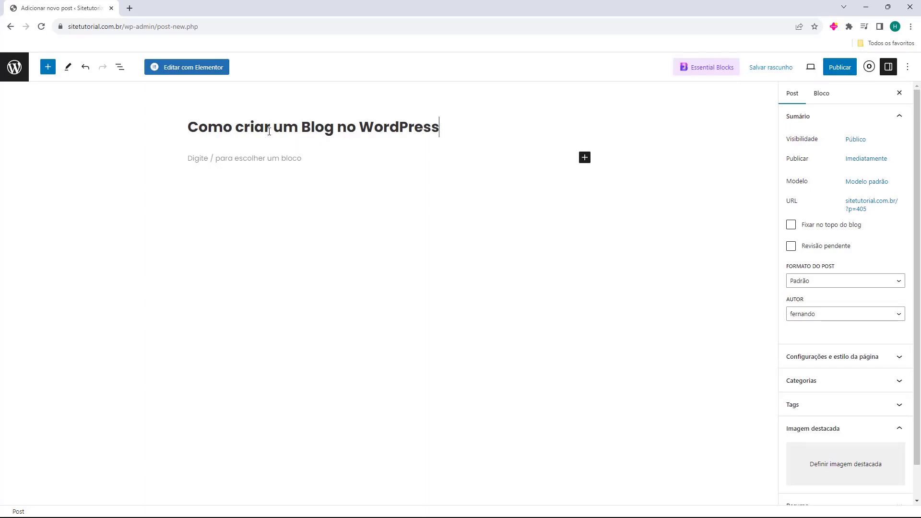
click(241, 156)
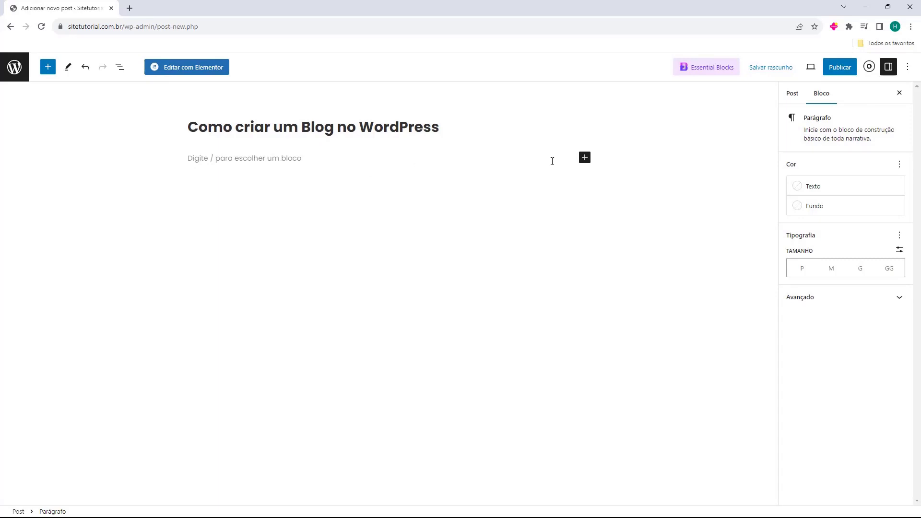
click(585, 158)
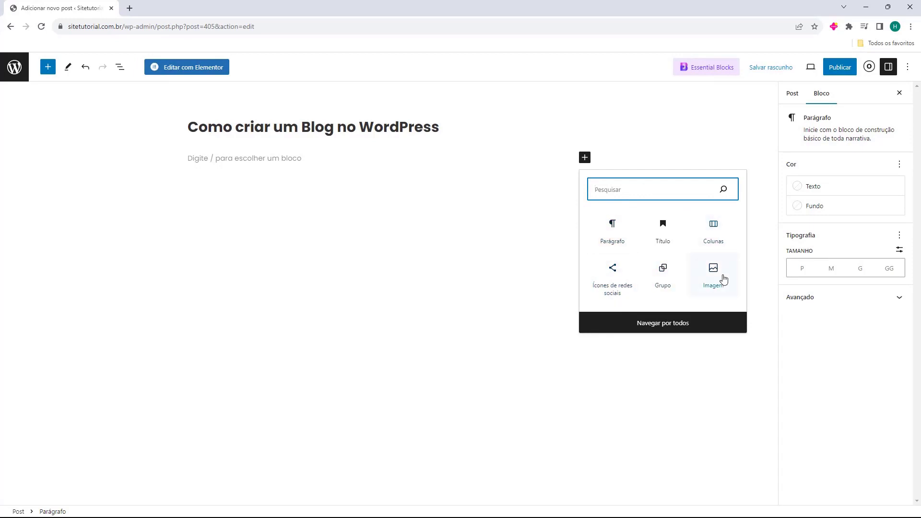
click(662, 328)
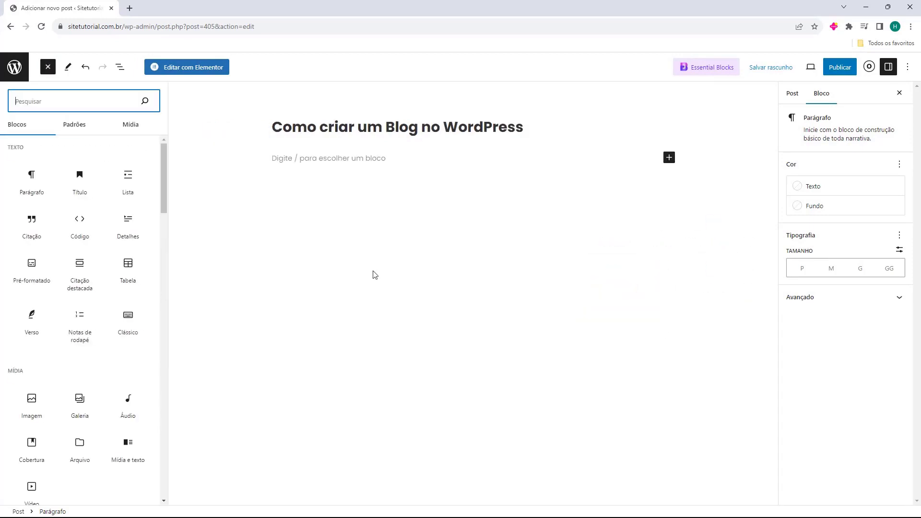
scroll(96, 240, down, 15)
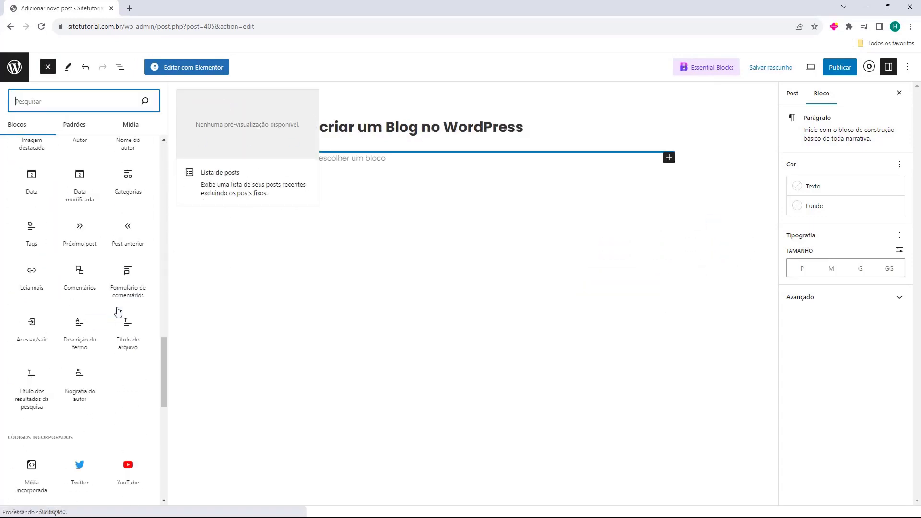
scroll(94, 302, up, 14)
click(418, 301)
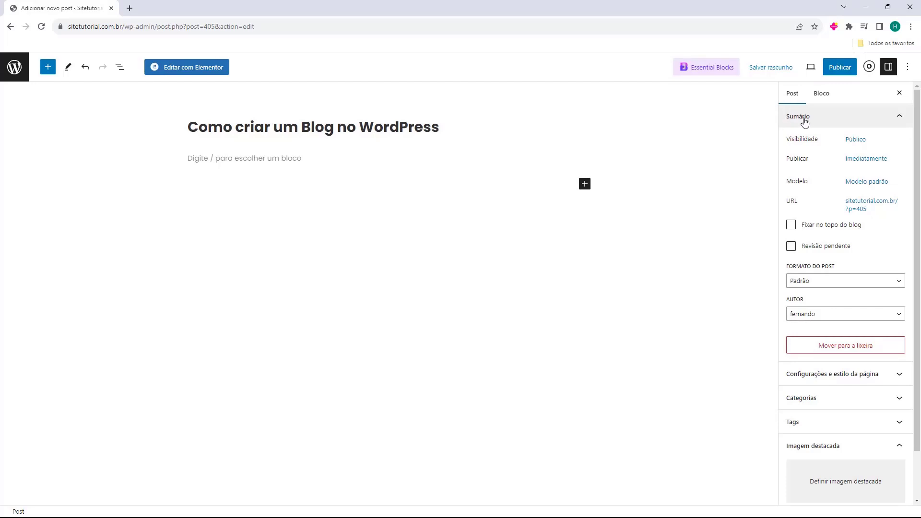
click(851, 144)
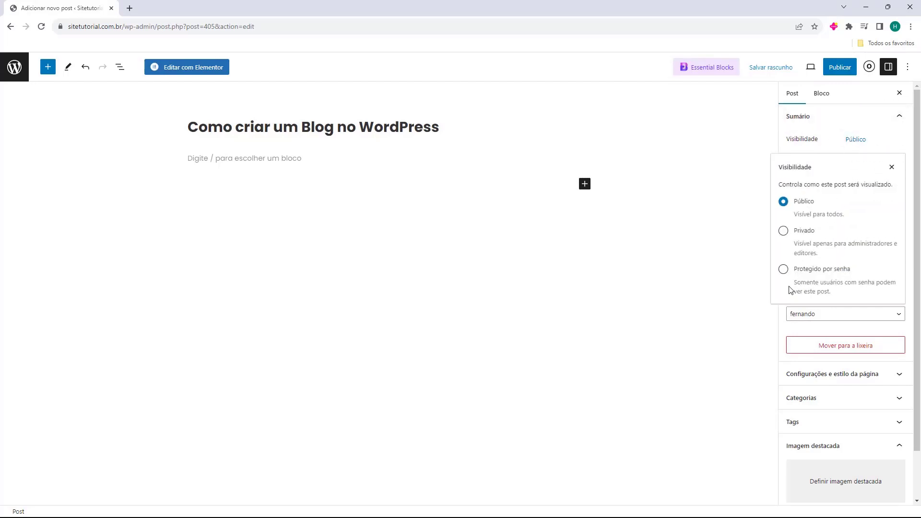
click(892, 167)
click(856, 138)
click(784, 231)
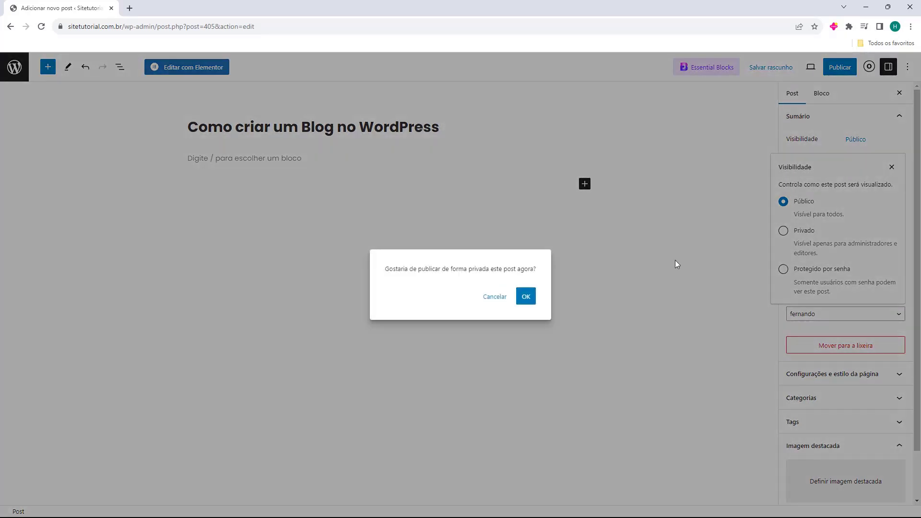
click(495, 296)
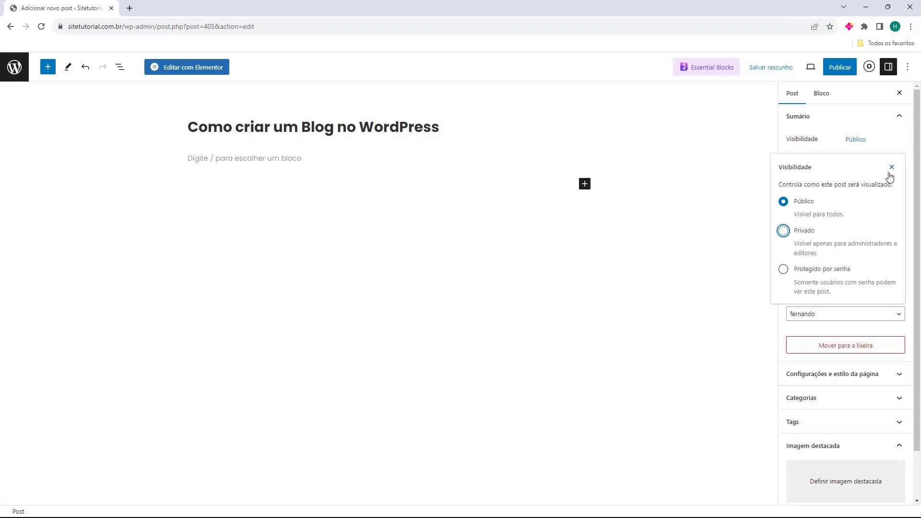
click(890, 171)
drag(786, 159, 813, 186)
click(792, 161)
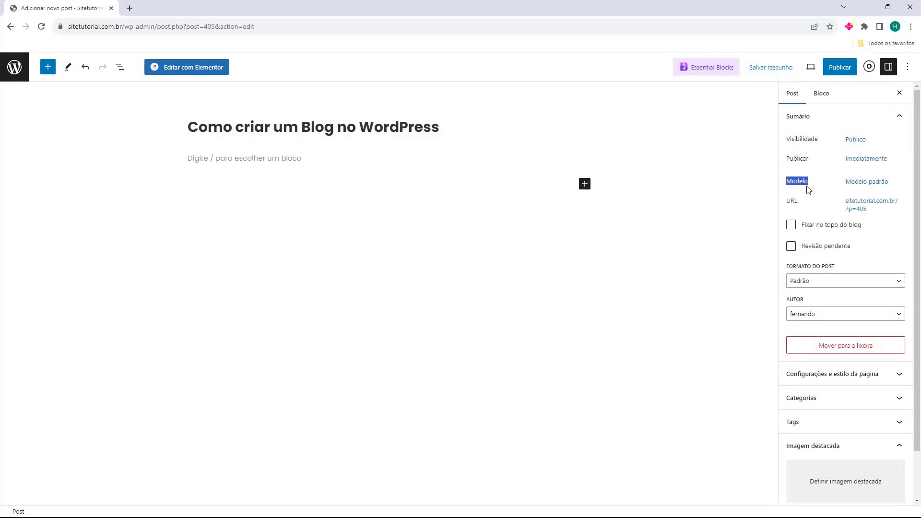
click(848, 183)
click(820, 254)
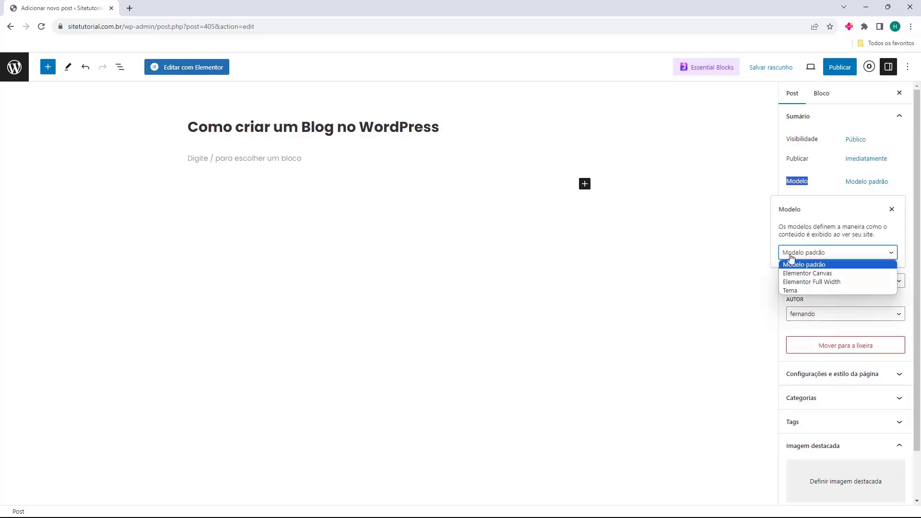
click(890, 215)
click(891, 215)
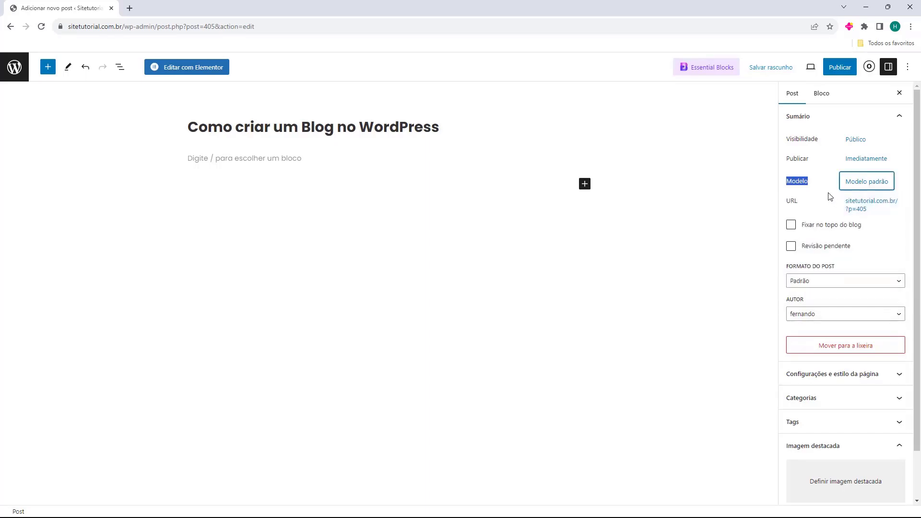
click(785, 211)
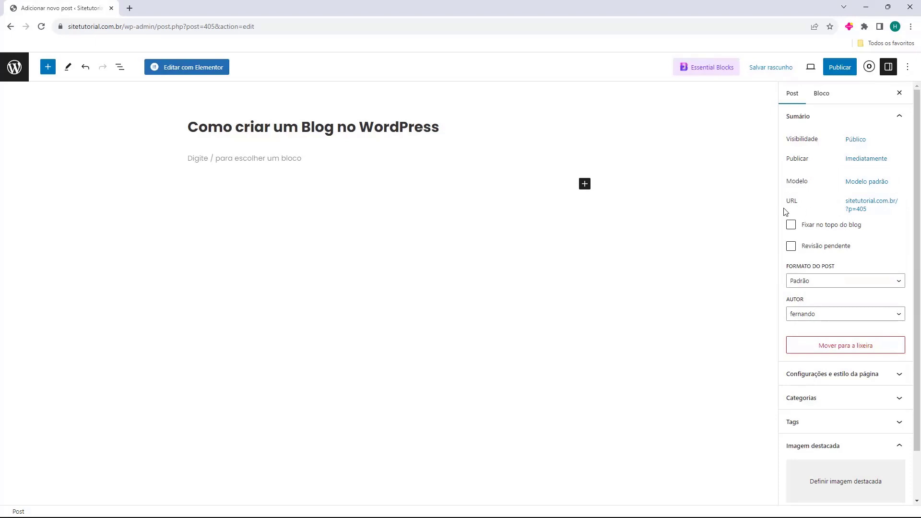
click(791, 226)
click(791, 224)
click(790, 245)
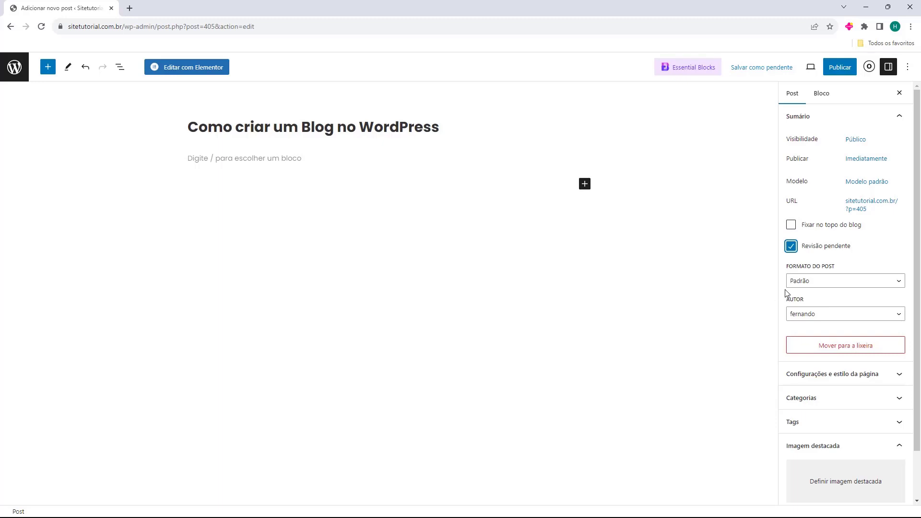
click(790, 247)
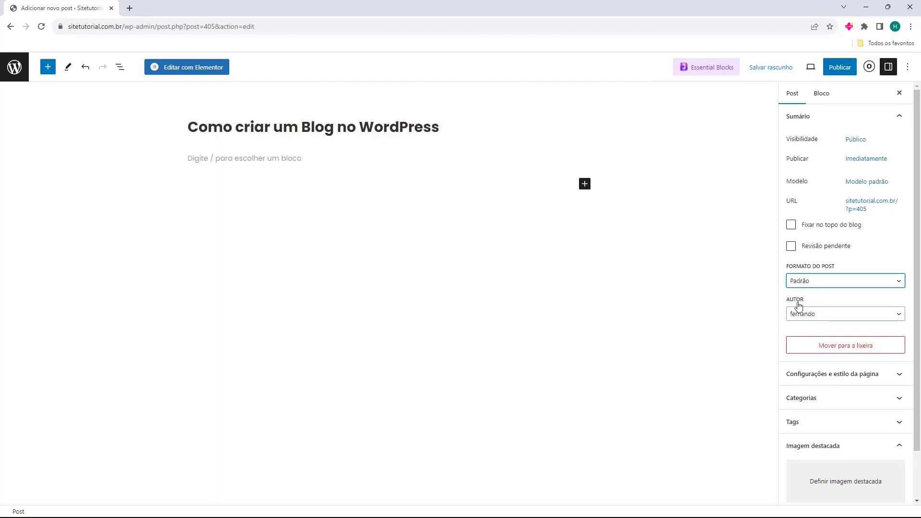
click(792, 315)
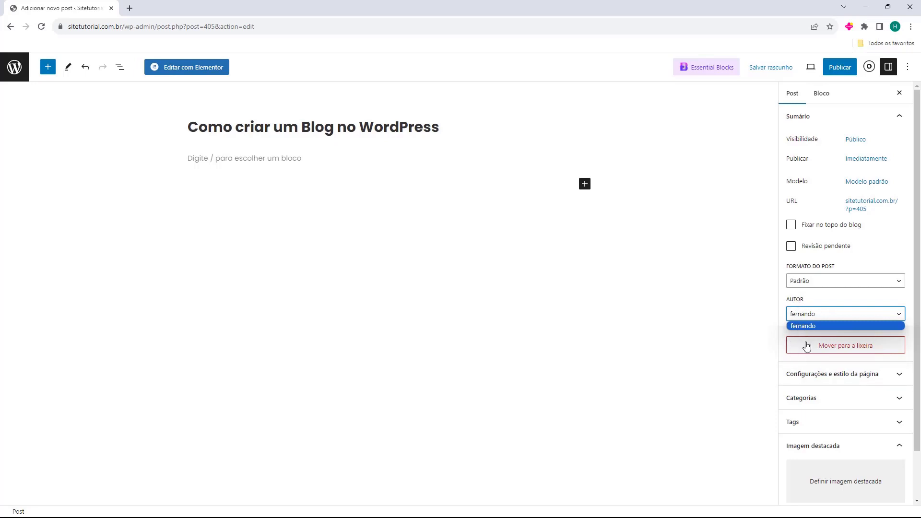
click(800, 316)
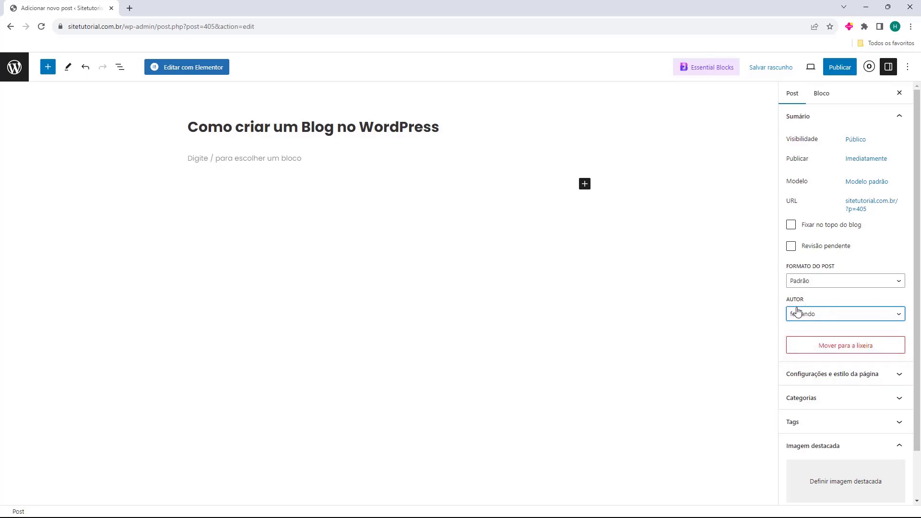
scroll(782, 287, down, 1)
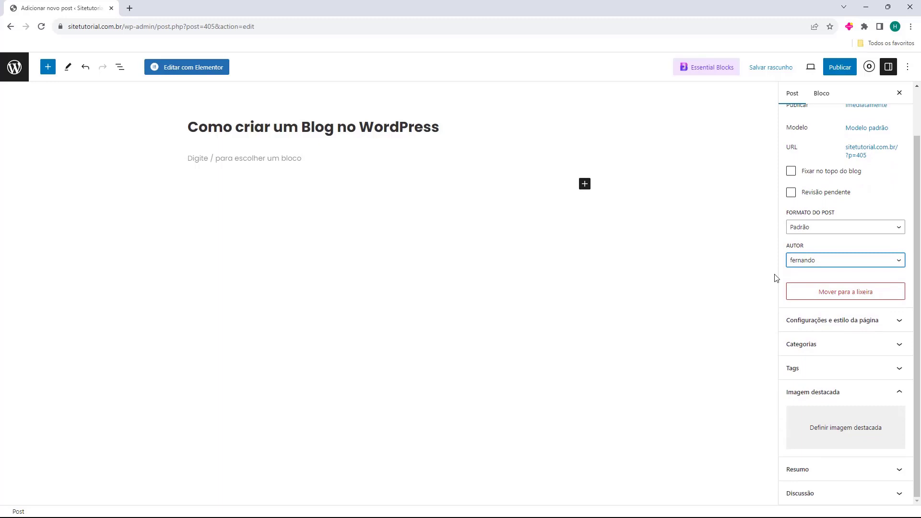
Expand the Categorias panel in the post sidebar to list Adventure, Blog, Travel Tips and others.
click(798, 321)
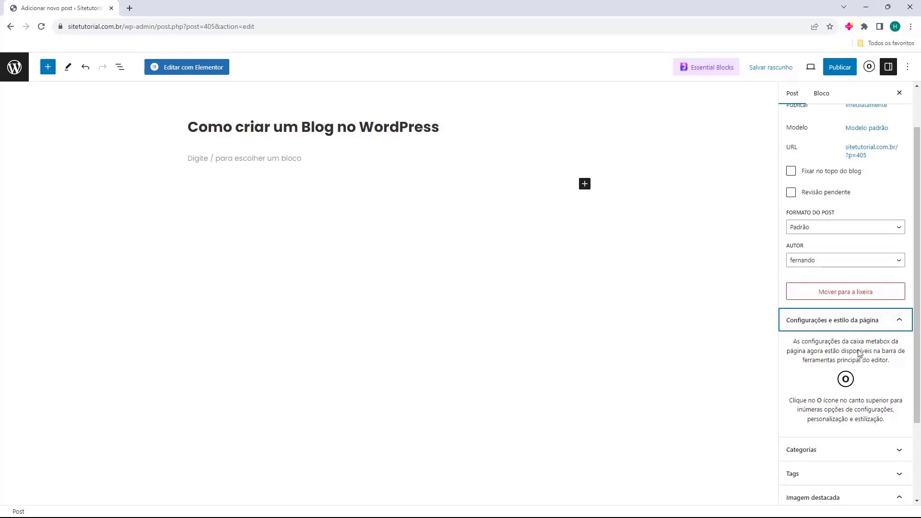
click(838, 323)
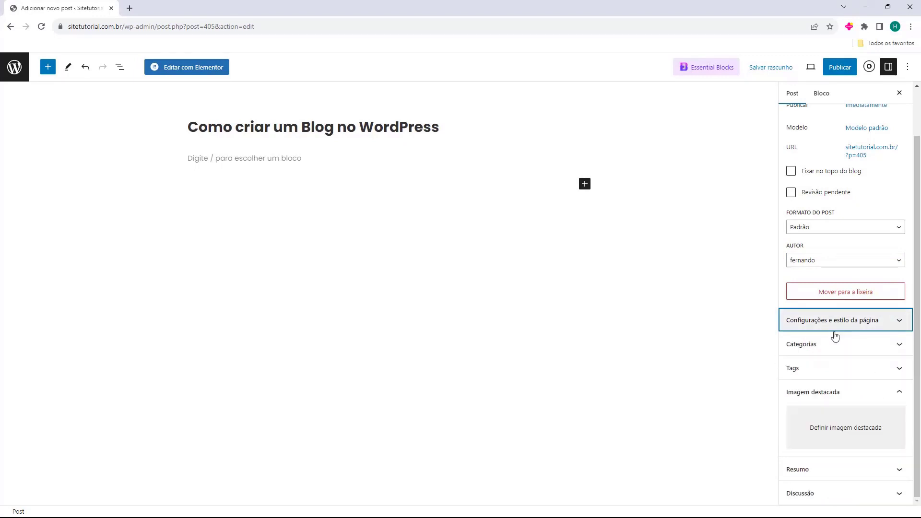
click(817, 348)
scroll(818, 364, down, 1)
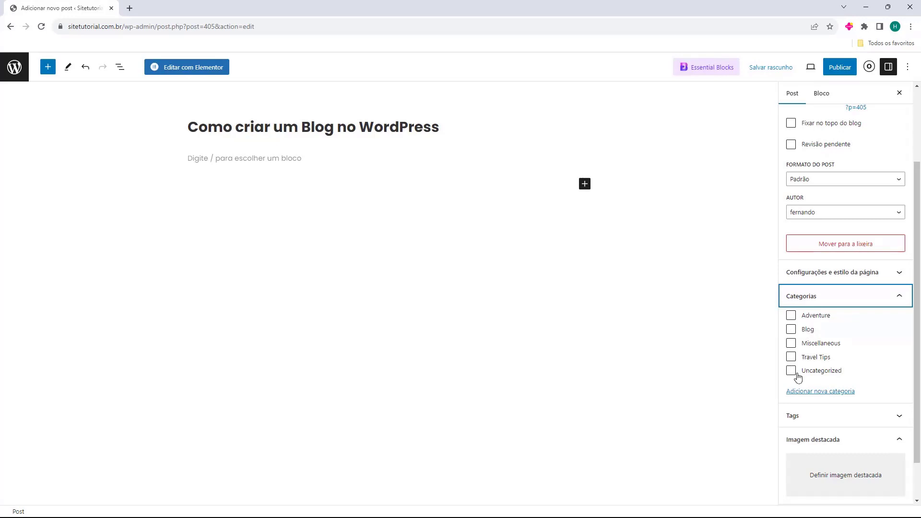
Add a new top-level category named WordPress.
click(820, 397)
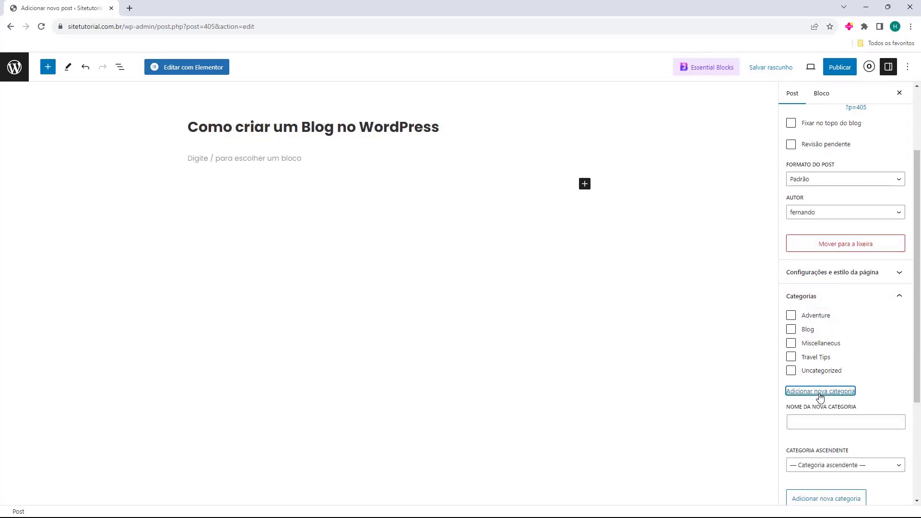
scroll(818, 378, down, 2)
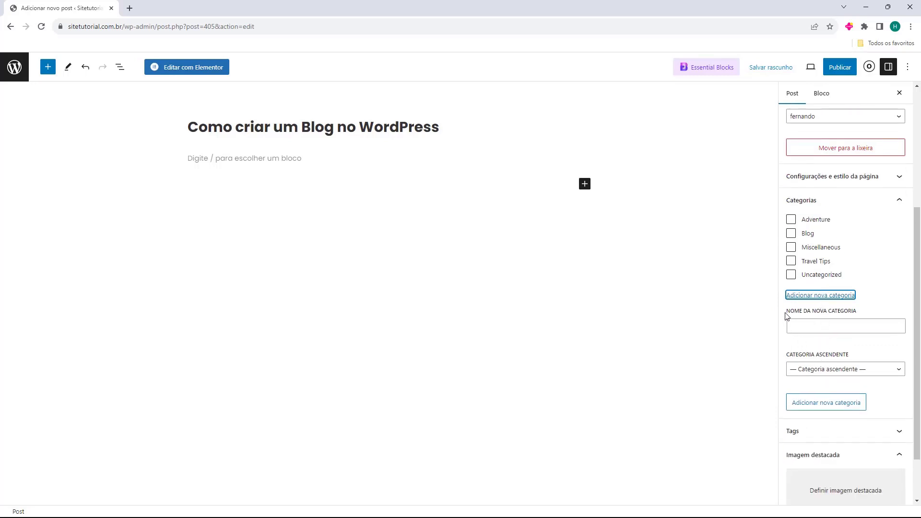
drag(787, 316, 801, 317)
click(814, 324)
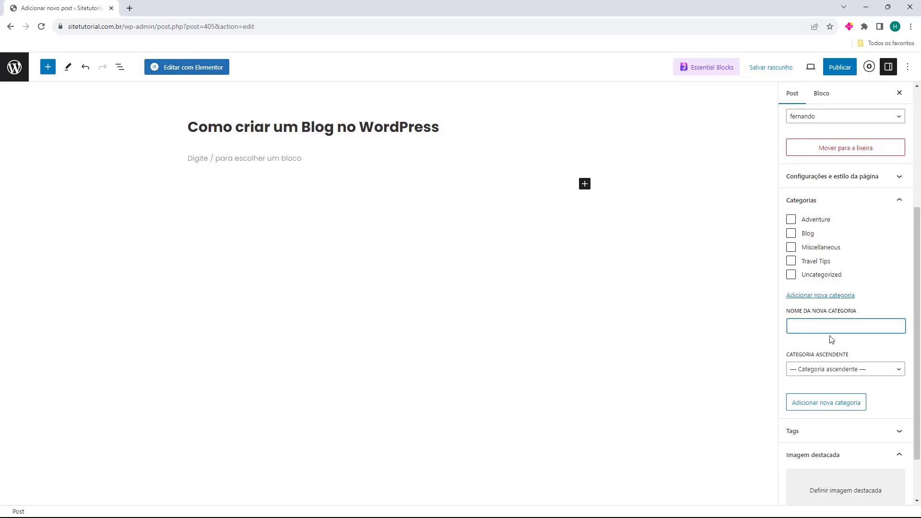
text(WordPress)
drag(794, 328, 838, 325)
click(837, 327)
click(813, 370)
click(835, 372)
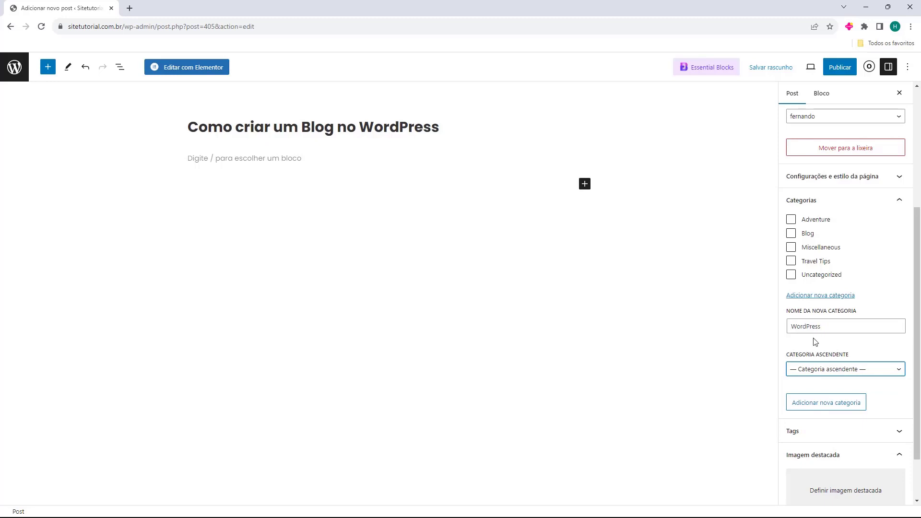
click(828, 407)
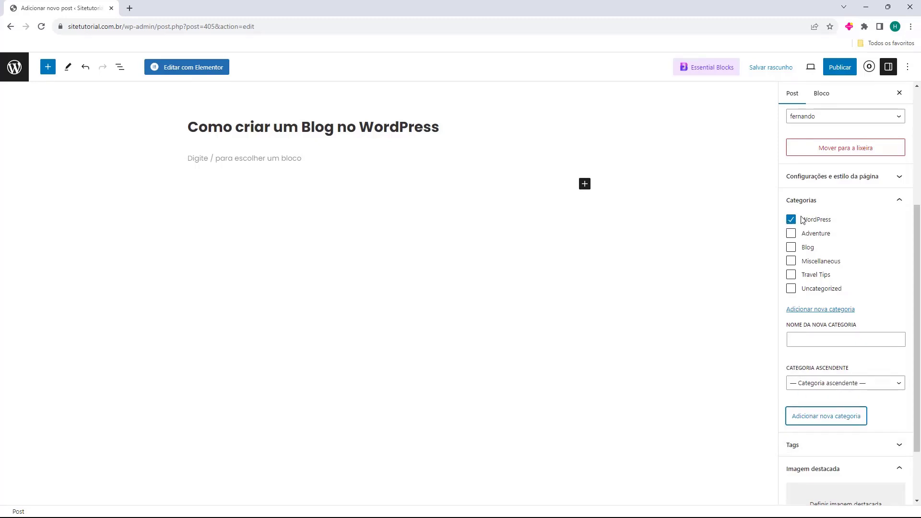
Also file the post under the Blog category and bring up the Tags panel.
click(790, 248)
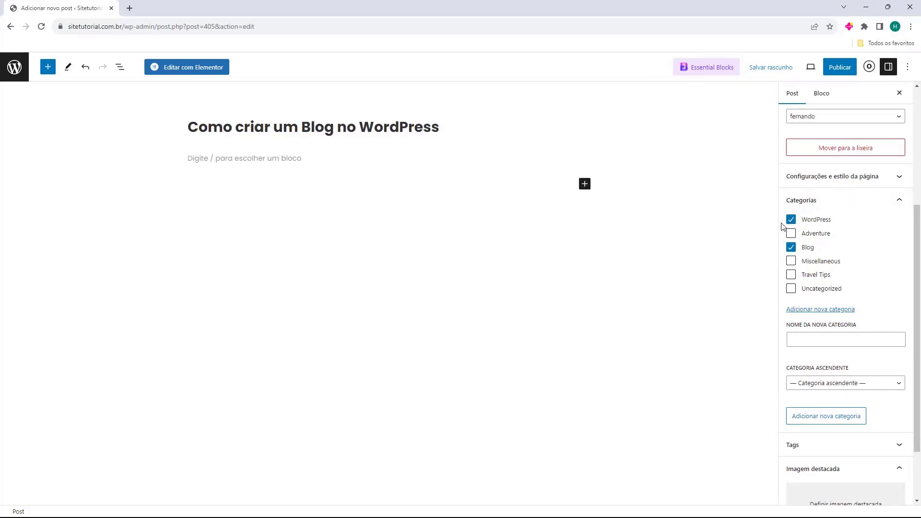
click(810, 200)
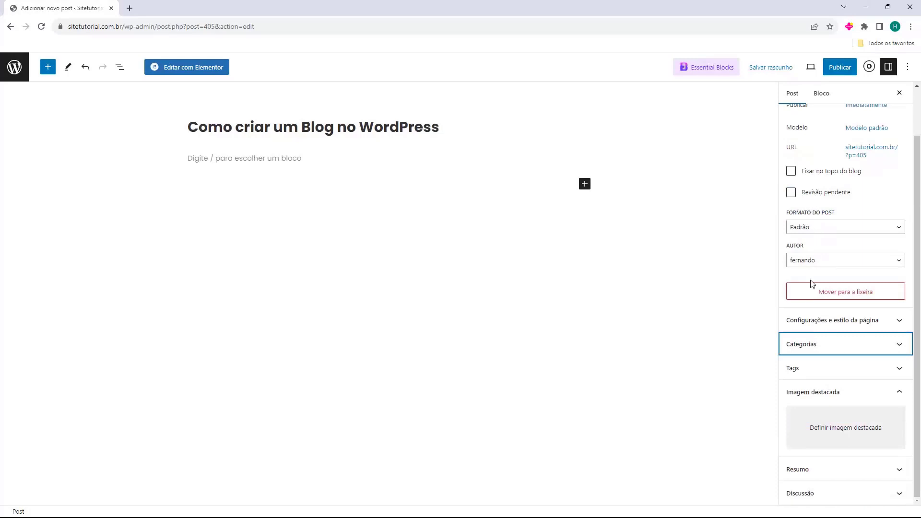
click(818, 368)
scroll(815, 326, down, 2)
click(820, 322)
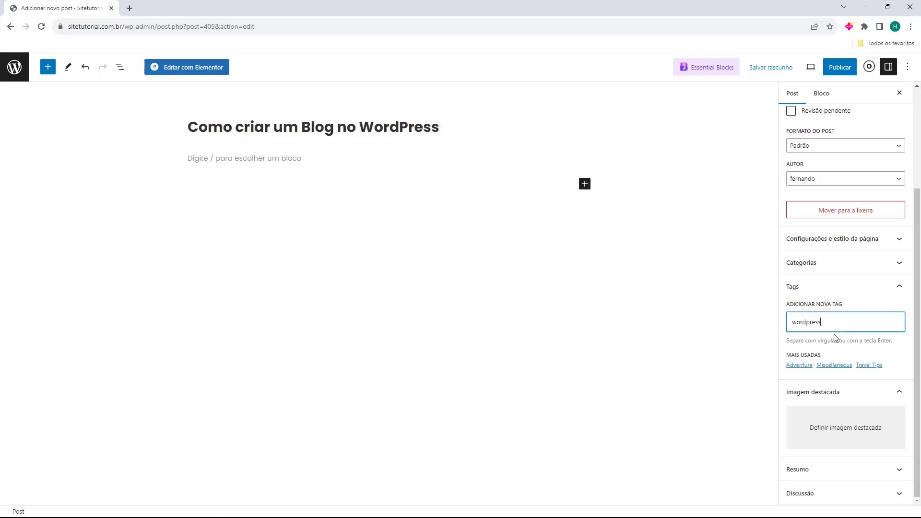
Add the tags wordpress, blog wordpress, blog and elementor to the post.
key(Return)
text(wor)
key(BackSpace)
key(BackSpace)
key(BackSpace)
text(b)
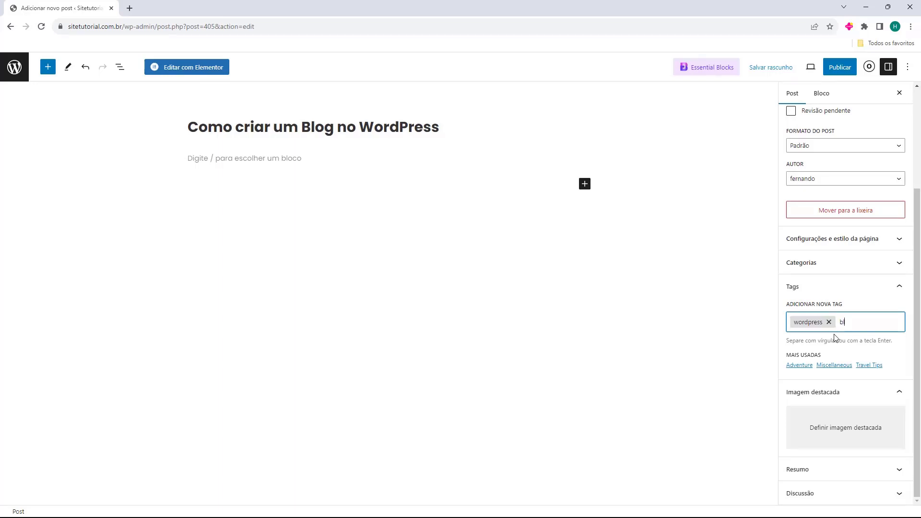
text(log wordpress)
key(Return)
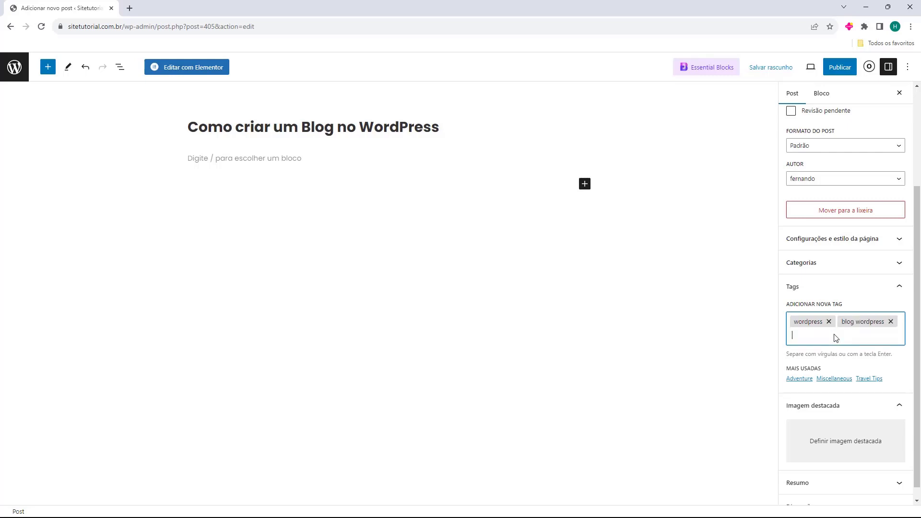
text(blog)
key(Return)
text(eleme)
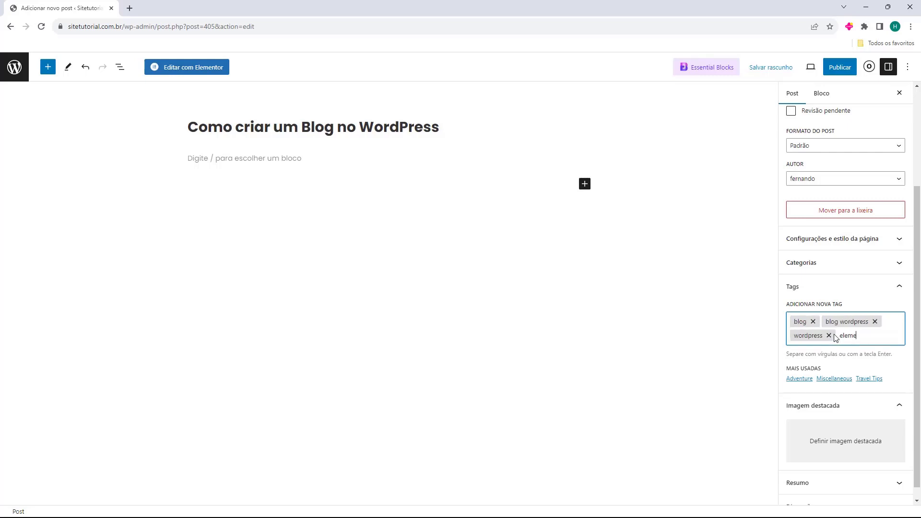
text(ntor)
key(Return)
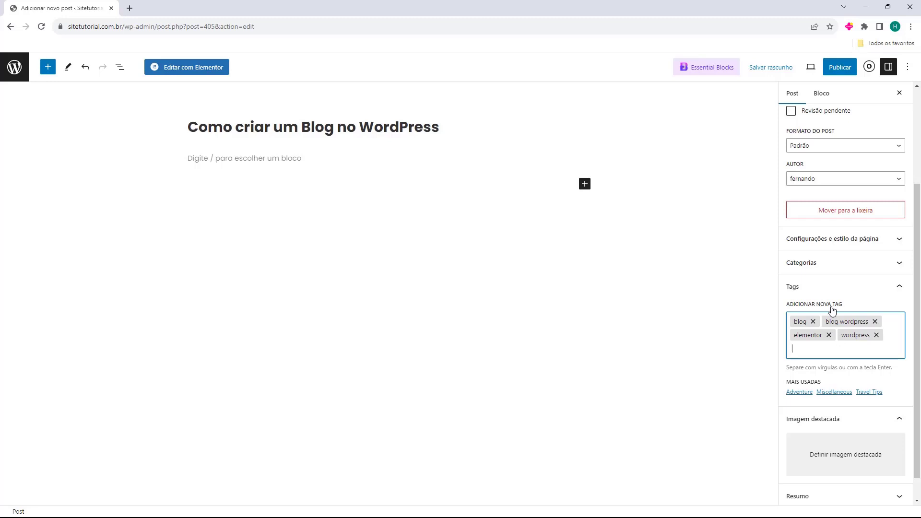
scroll(797, 412, down, 1)
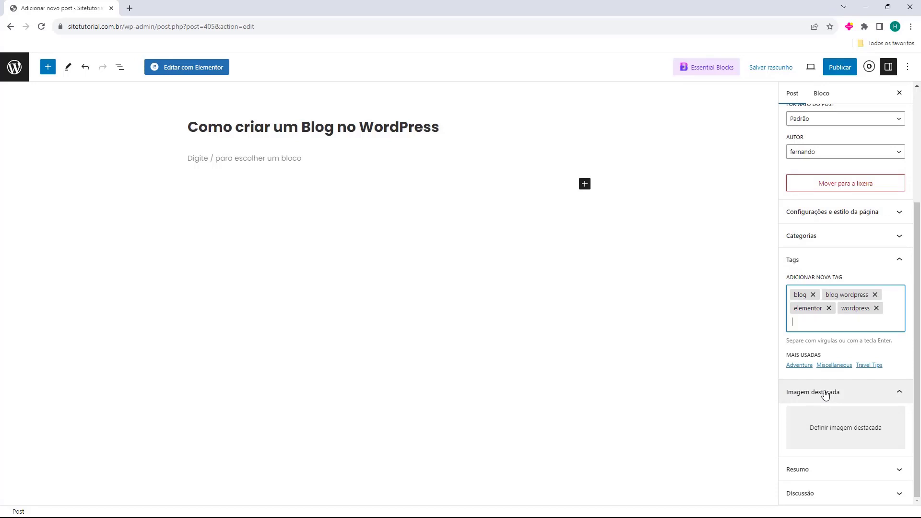
Upload the Exemplo image file and set it as the post's featured image.
click(823, 430)
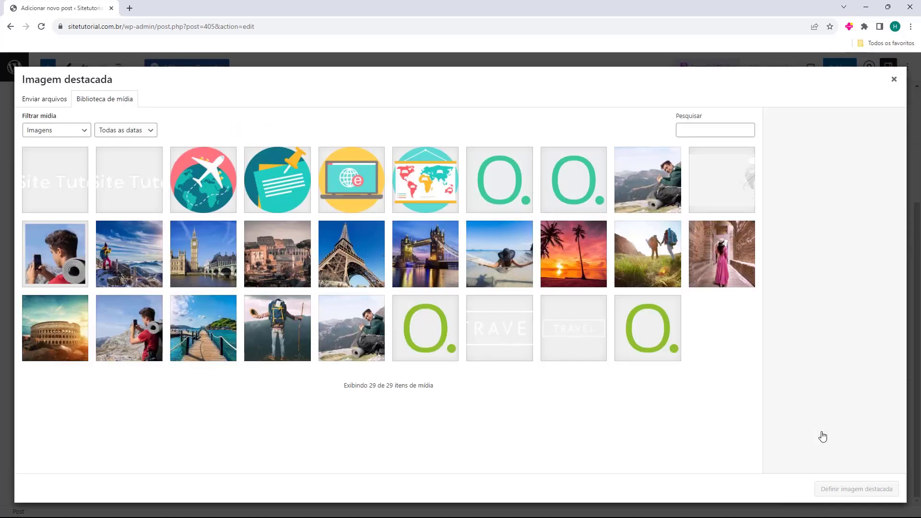
click(26, 102)
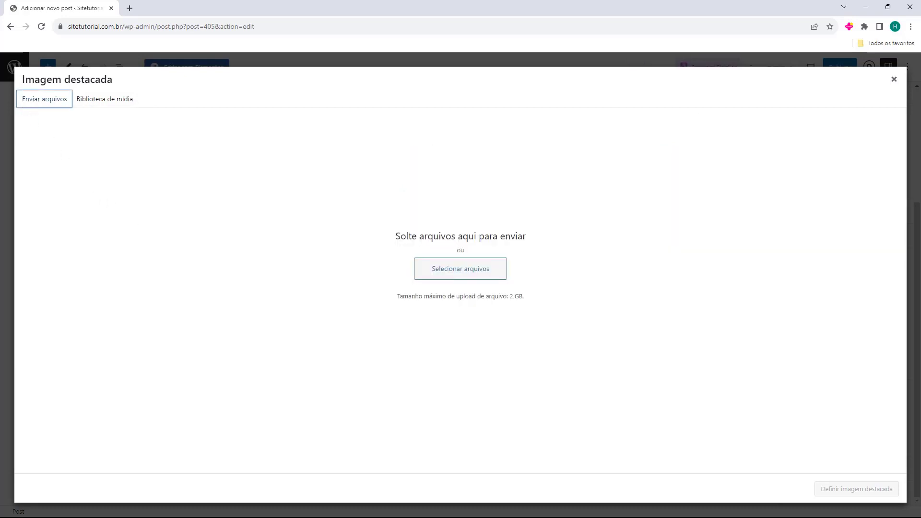
drag(0, 201, 444, 189)
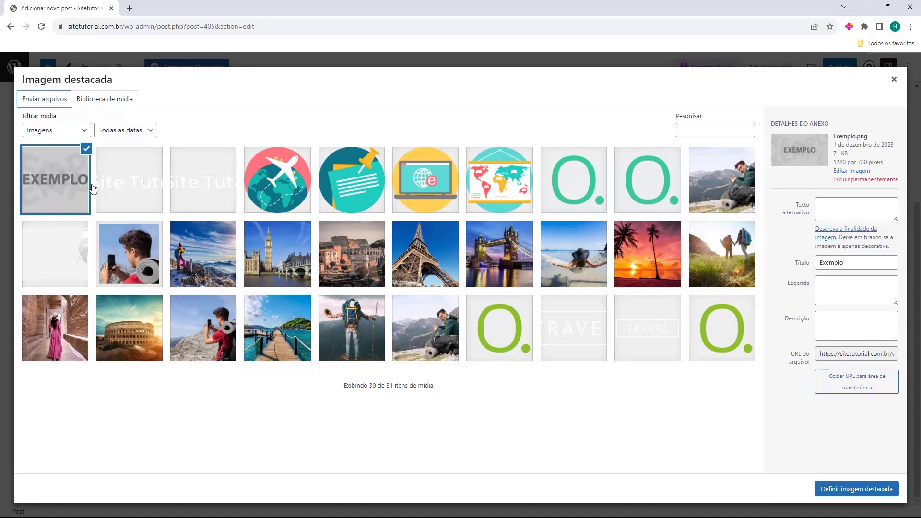
click(836, 490)
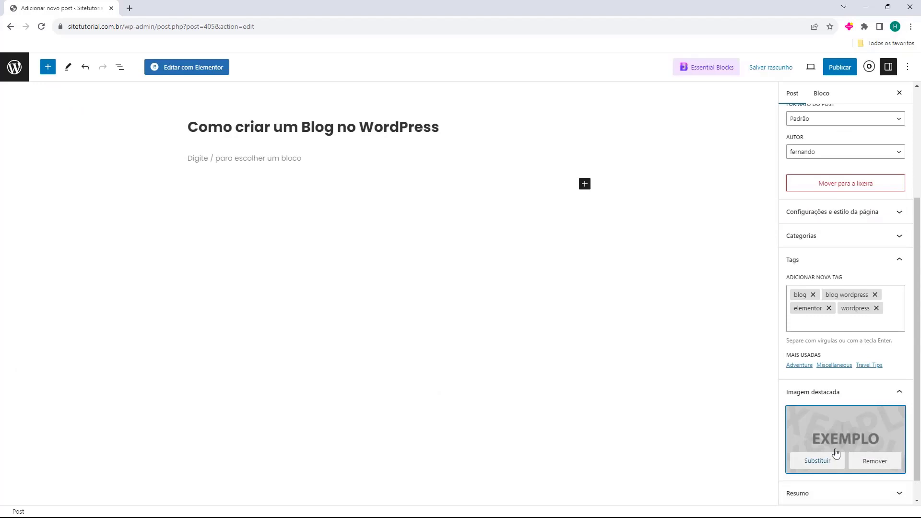
scroll(824, 415, down, 1)
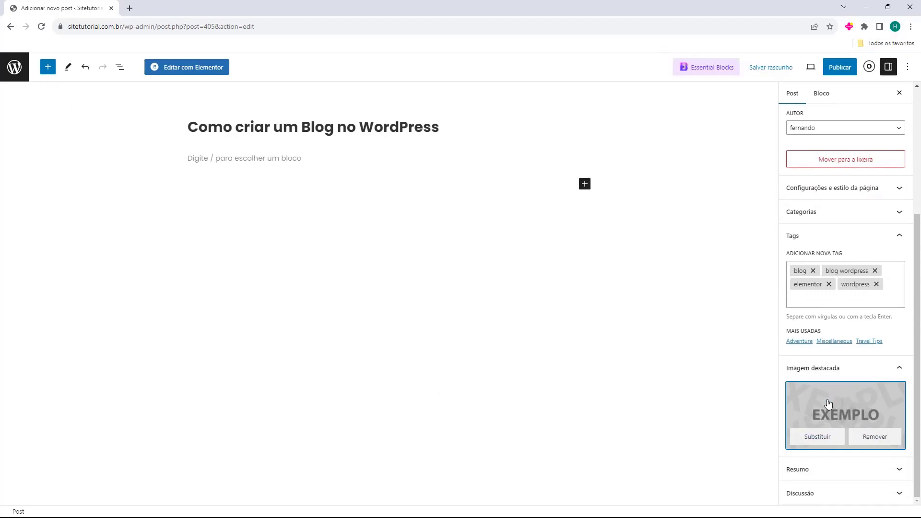
Enter the excerpt 'Artigo de como criar um blog no WordPress' in the Resumo panel.
click(816, 470)
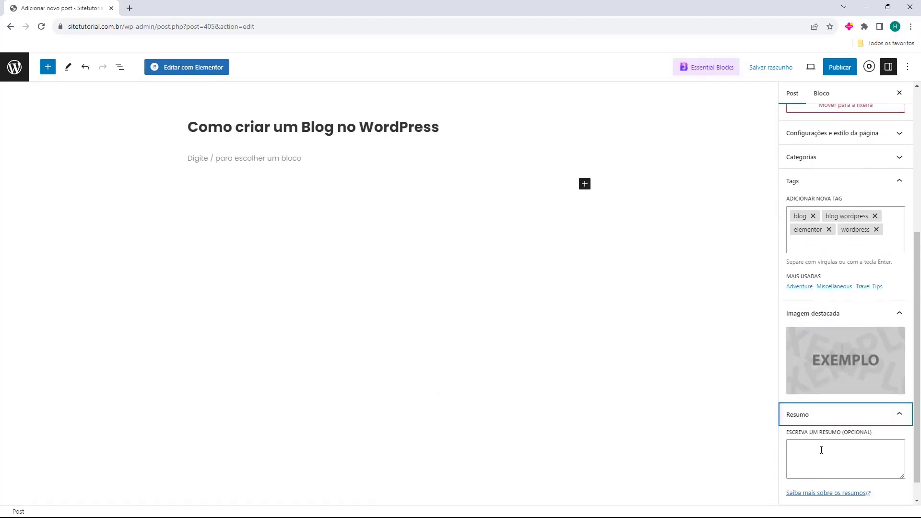
click(814, 437)
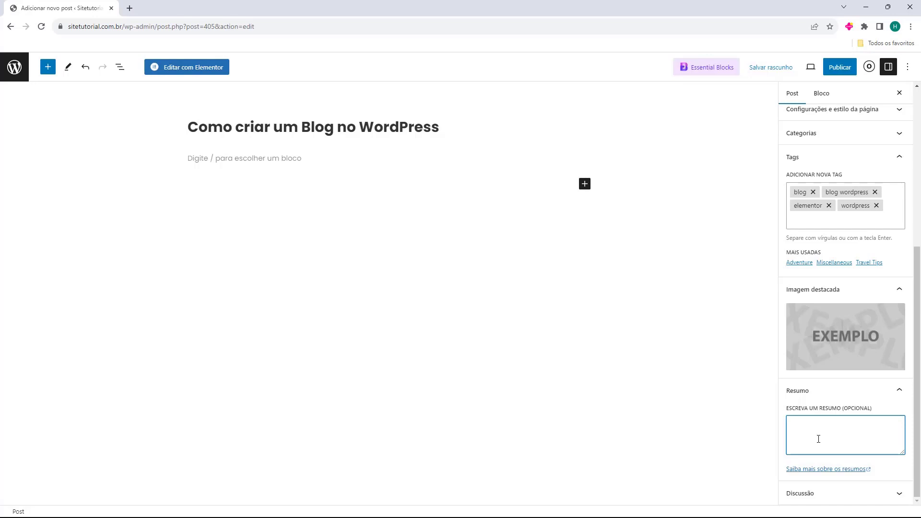
text(Artigo de como criar um blog no WordPress)
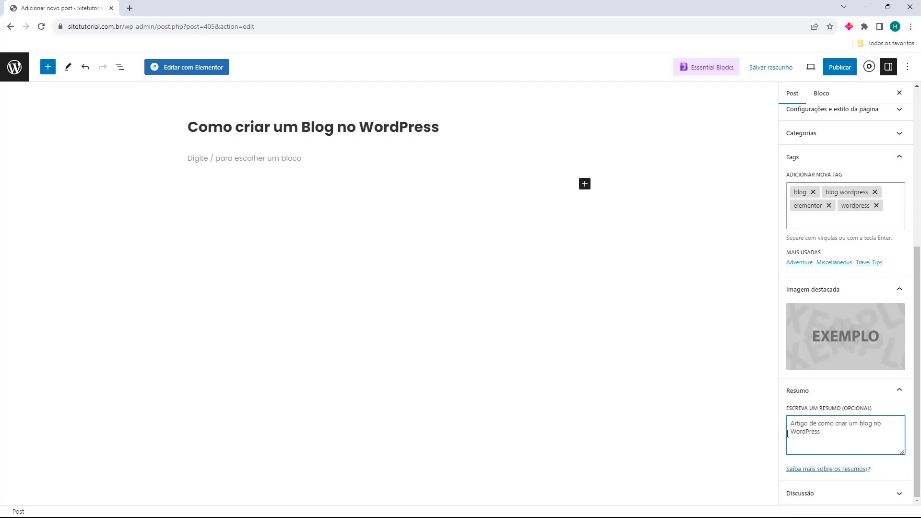
click(805, 396)
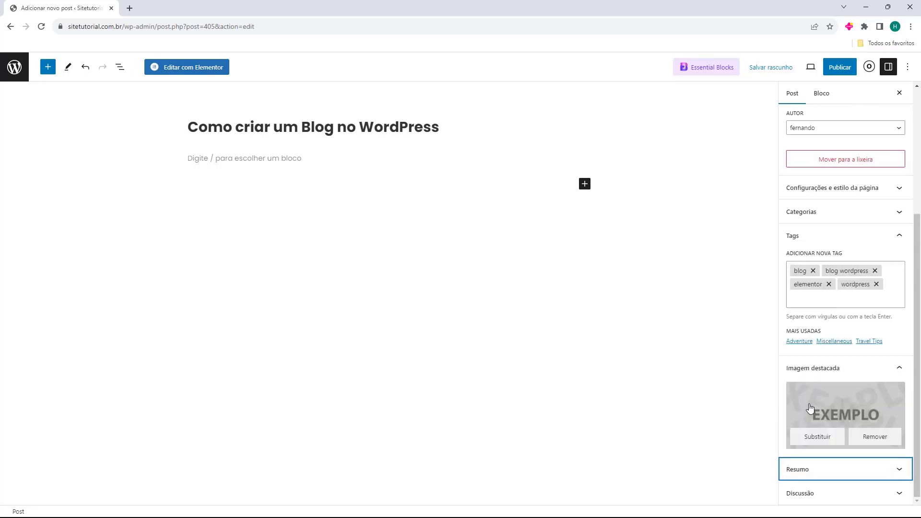
Review the Discussão settings, leaving comments and pingbacks allowed.
click(791, 496)
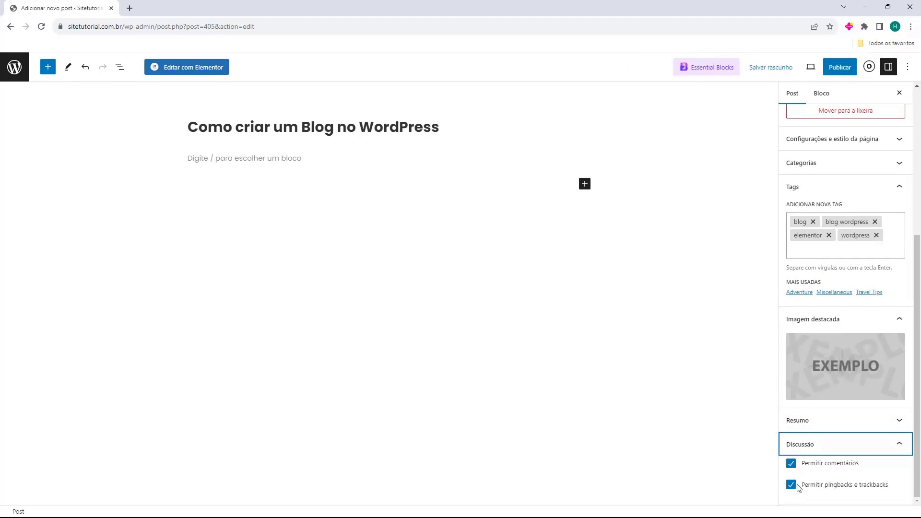
click(791, 451)
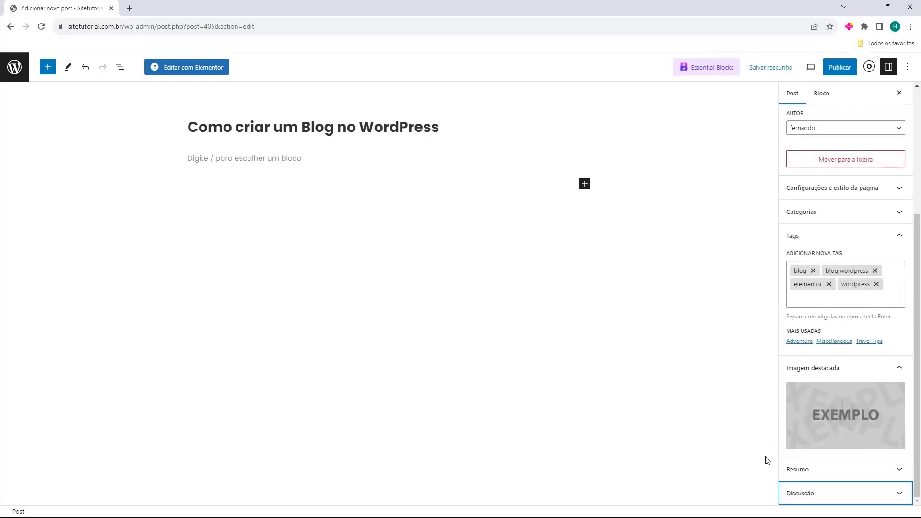
scroll(847, 319, up, 4)
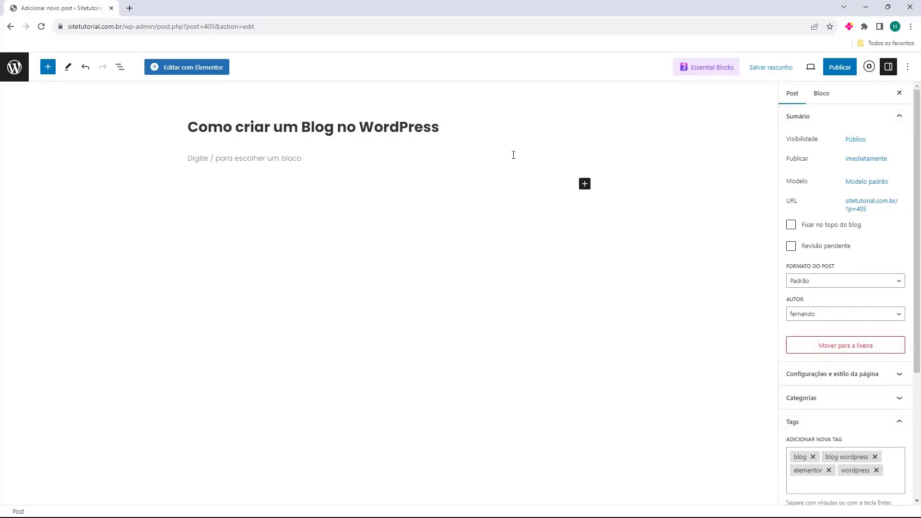
click(209, 163)
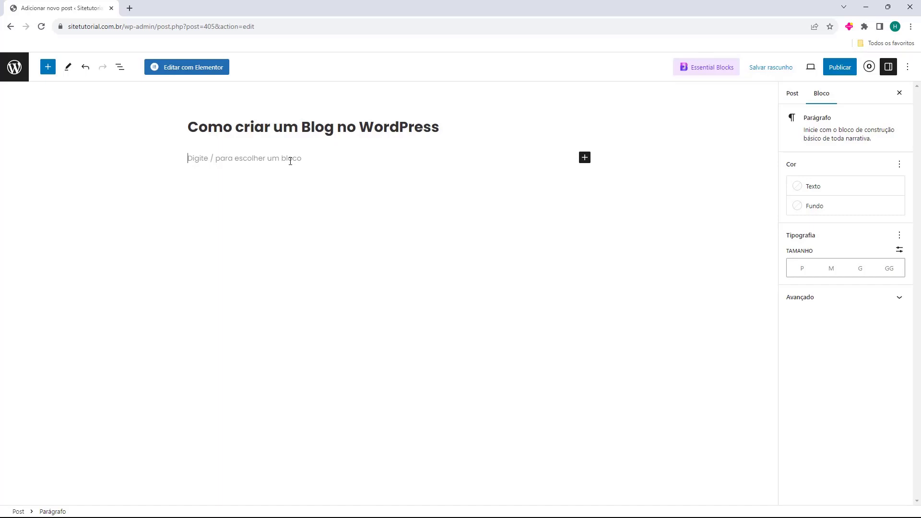
click(583, 155)
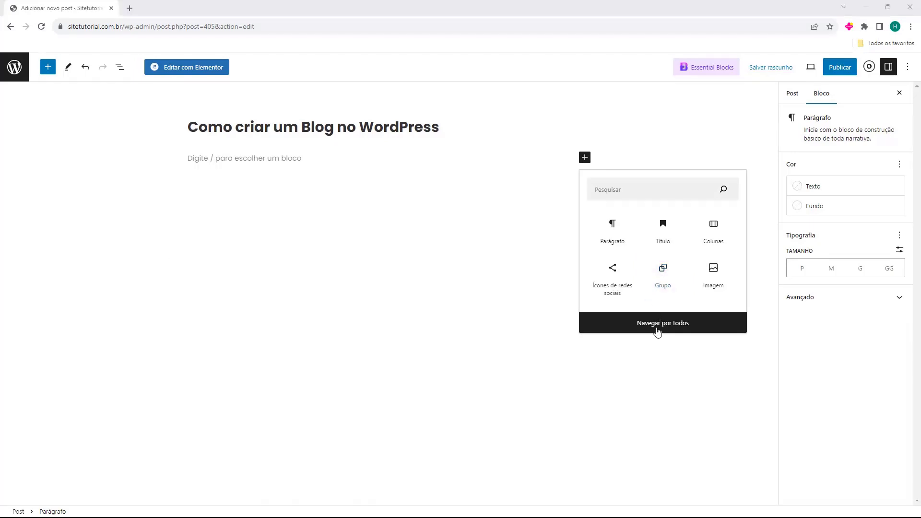
click(656, 329)
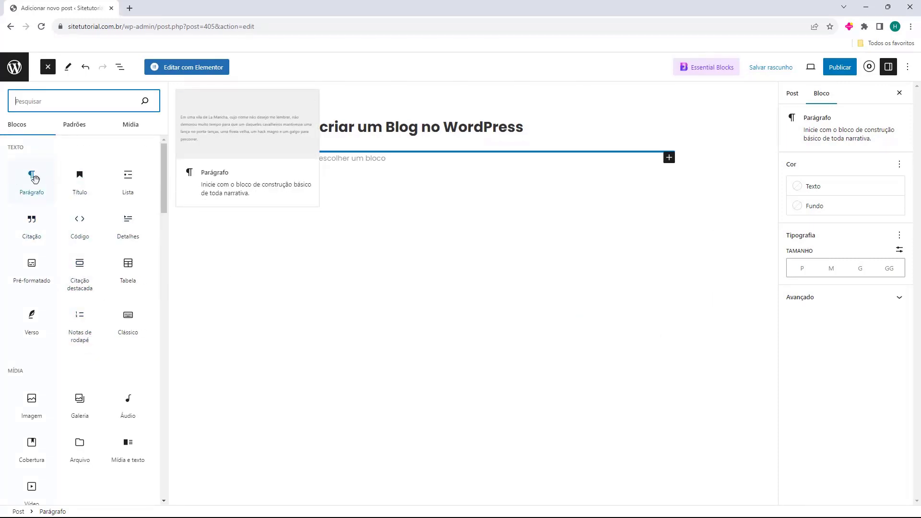
scroll(77, 303, down, 4)
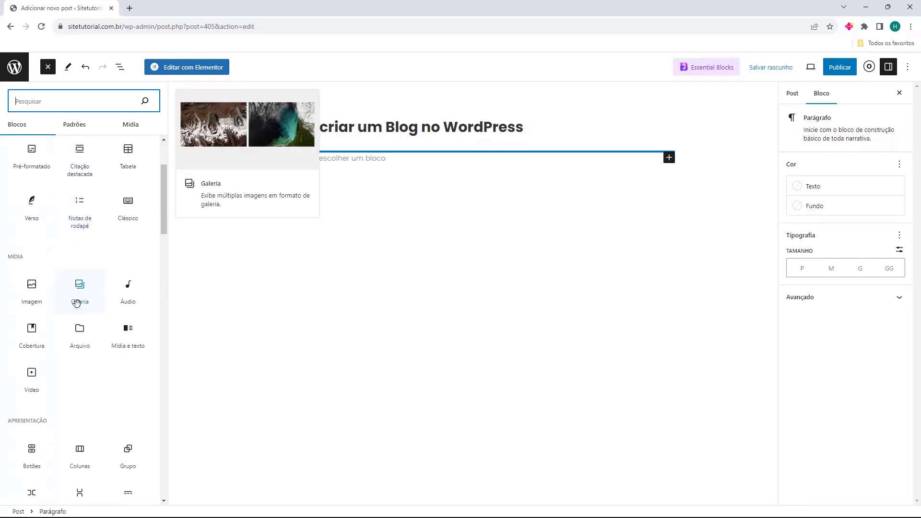
scroll(77, 305, down, 3)
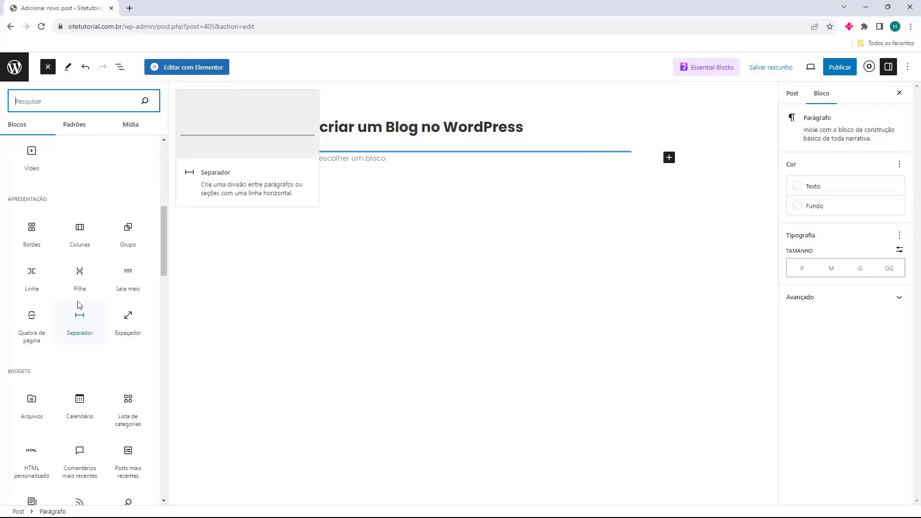
scroll(81, 305, up, 3)
scroll(96, 293, up, 3)
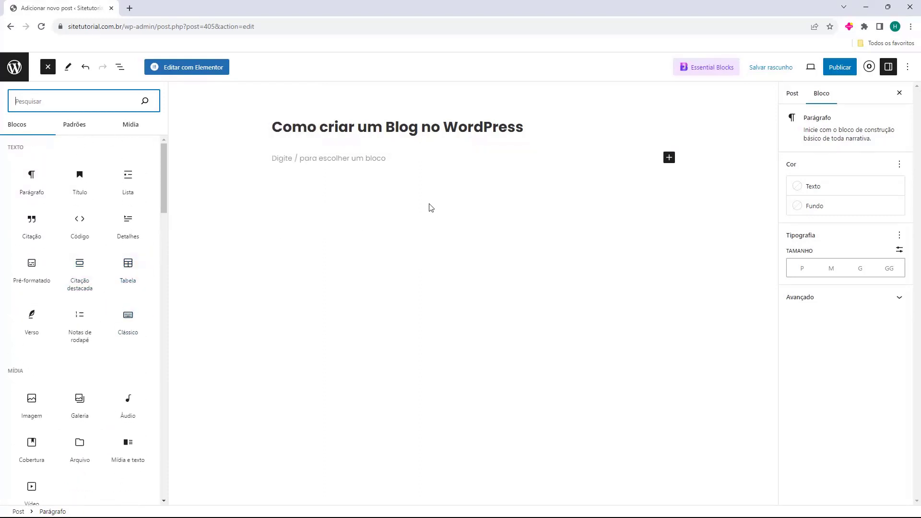
click(347, 161)
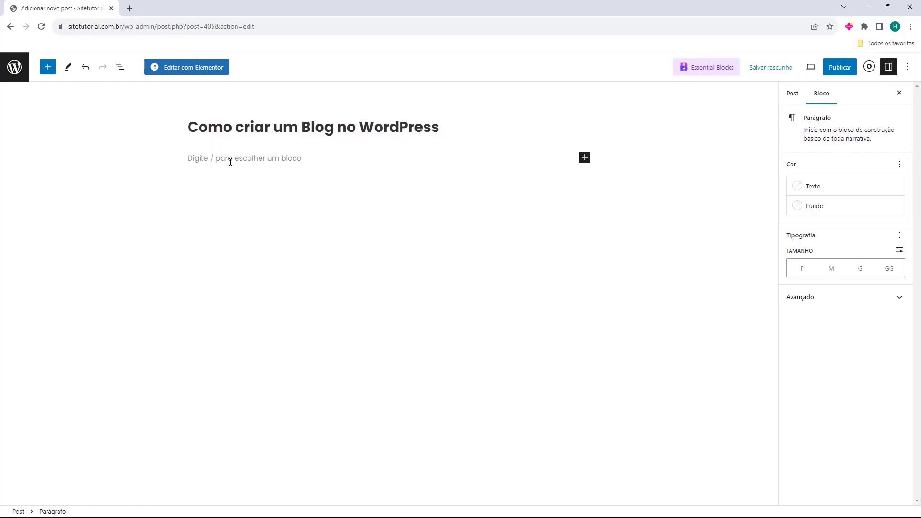
Paste two Lorem ipsum paragraphs into the post body, ending on a new empty paragraph.
key(alt+Tab)
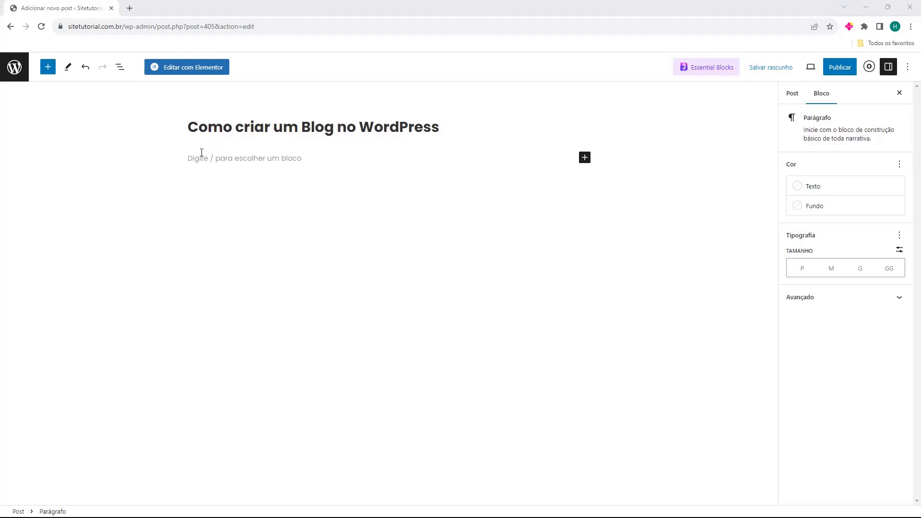
click(192, 158)
text(Lorem ipsum dolor sit amet, consectetur adipiscing elit. Nunc quis posuere diam, sit amet molestie enim. Etiam tincidunt mattis nunc, et dapibus augue molestie a. Phasellus lacinia rutrum neque eget malesuada. Proin condimentum sollicitudin condimentum. Aenean efficitur pretium libero. Vestibulum eu dictum tortor. Mauris sit amet odio vulputate, pharetra erat ut, feugiat dui. Curabitur quis nibh ex. Quisque ut facilisis massa. Curabitur pharetra erat et massa tincidunt, a hendrerit augue hendrerit. Lorem ipsum dolor sit amet, consectetur adipiscing elit. Curabitur pulvinar urna vel elit aliquet, at bibendum nisi convallis. Maecenas quis velit a lorem faucibus pretium. Phasellus auctor malesuada eros id tristique.)
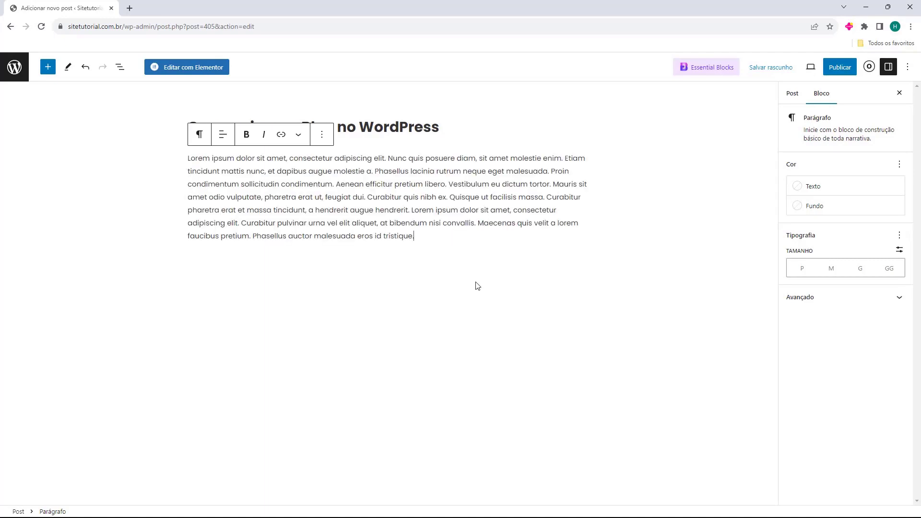
key(Return)
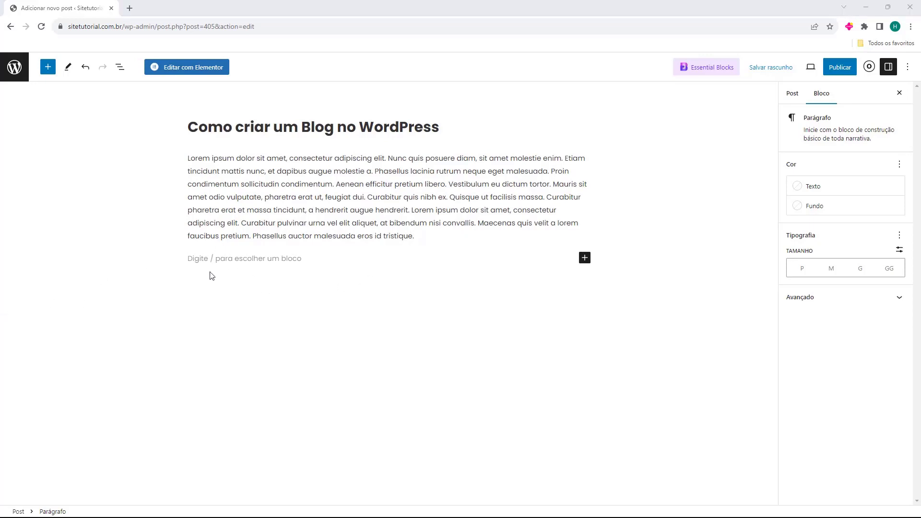
click(192, 259)
text(Cras vulputate pretium tellus at scelerisque. Donec non felis tincidunt, cursus arcu eget, sollicitudin turpis. Suspendisse commodo tortor non arcu scelerisque, luctus porttitor lacus auctor. Mauris ac enim felis. Integer bibendum libero leo, quis volutpat libero feugiat quis. Mauris non enim eu leo facilisis ultrices. Etiam nisl leo, cursus ut sodales eu, sagittis id velit. Maecenas at interdum tellus. Donec finibus lectus nec magna venenatis eleifend. Quisque euismod urna vel venenatis lacinia.)
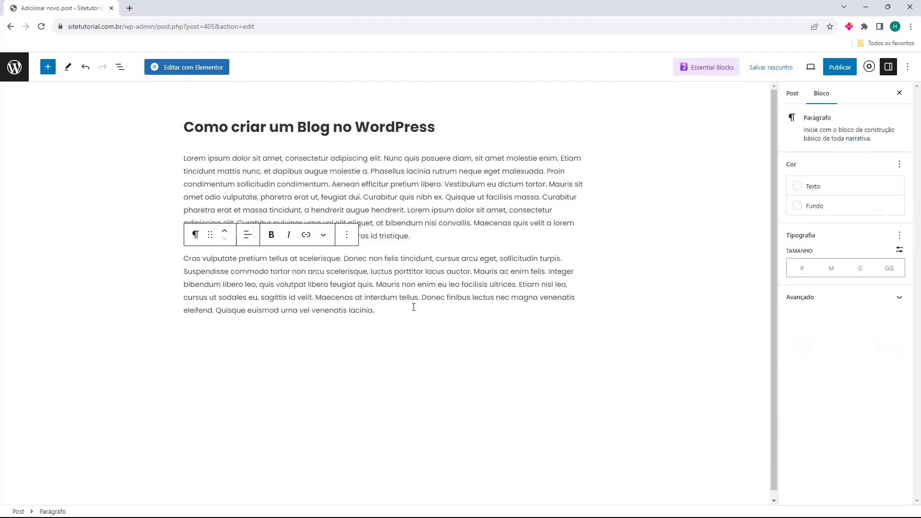
key(Return)
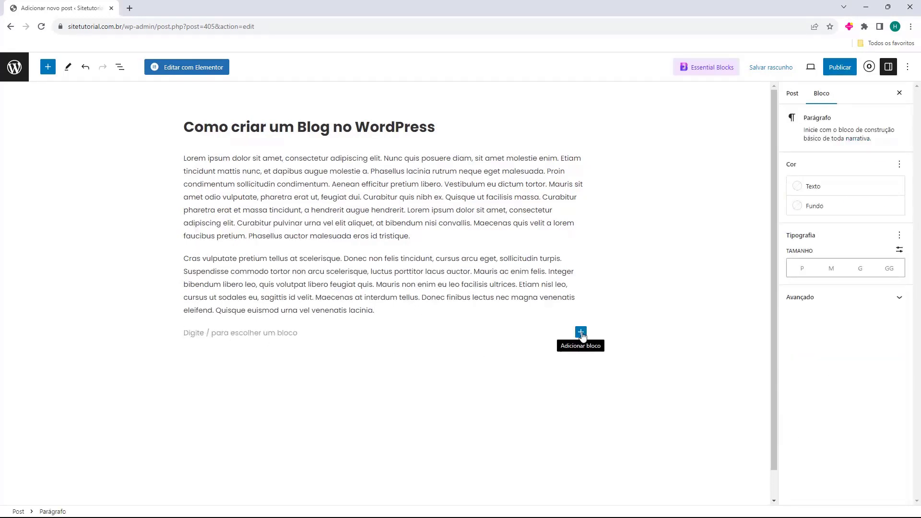
Add an Imagem block showing the Exemplo image from the media library below the paragraphs.
click(580, 332)
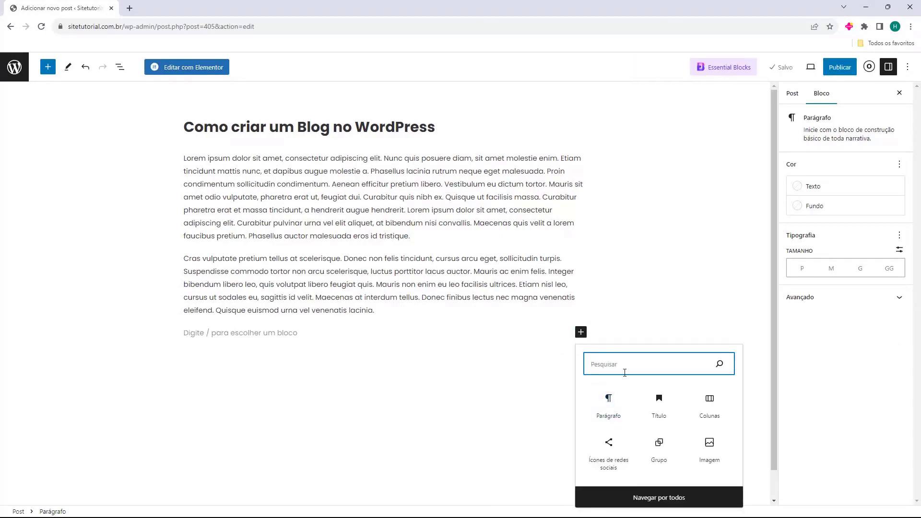
click(710, 445)
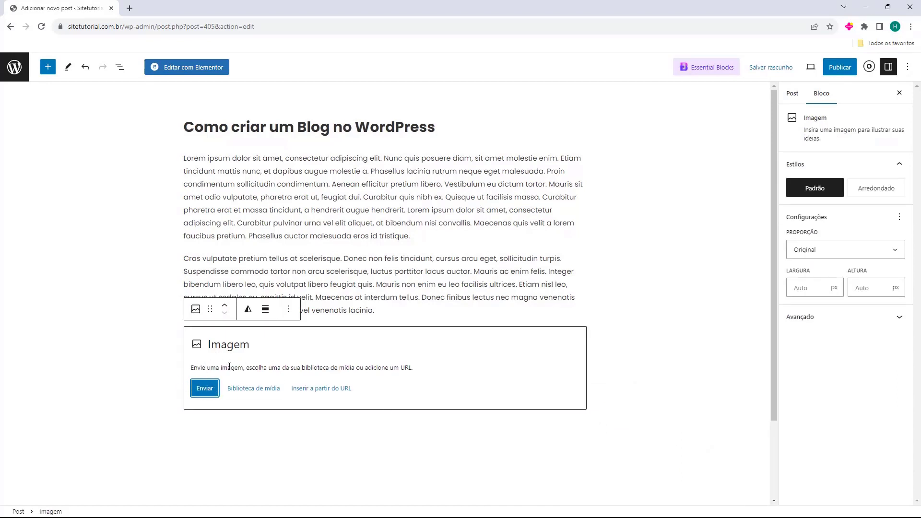
click(246, 389)
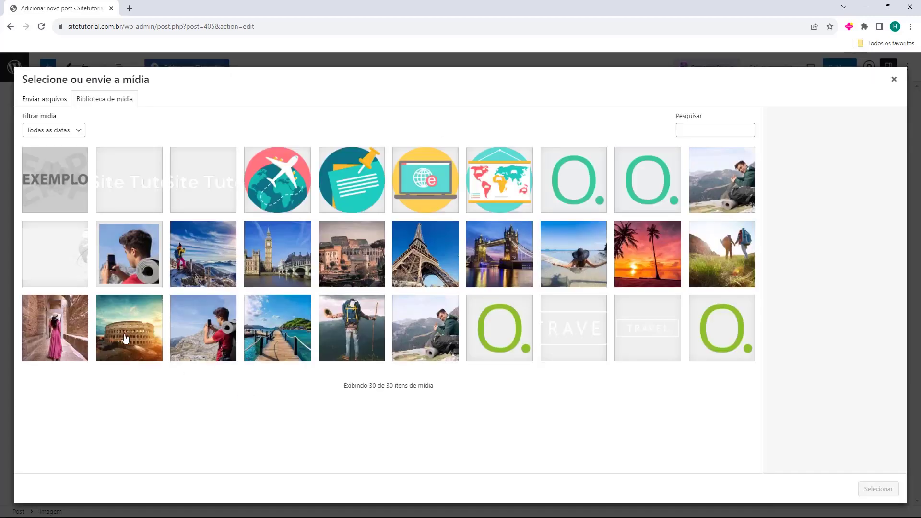
click(57, 190)
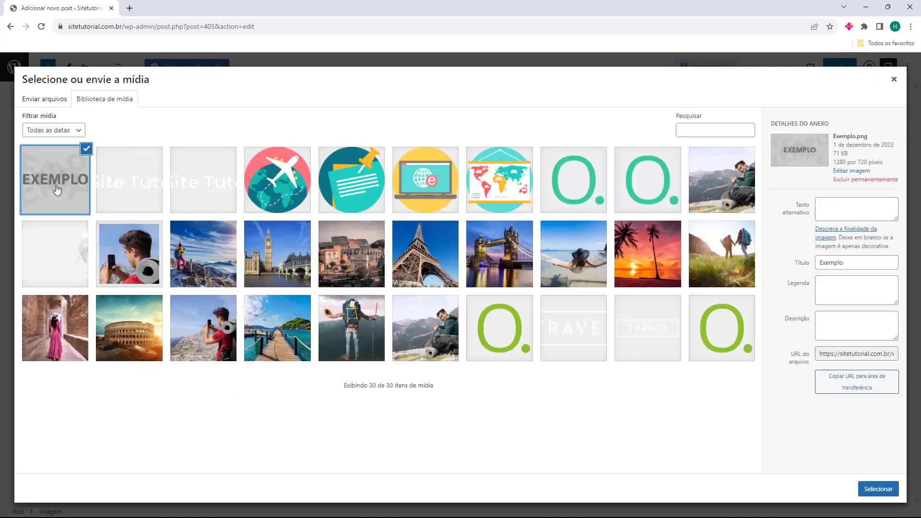
click(877, 489)
scroll(444, 278, down, 3)
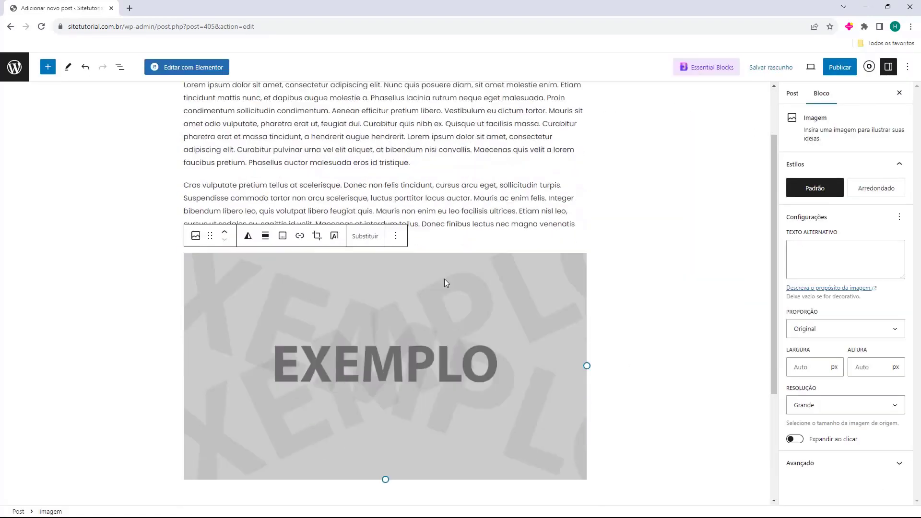
Narrow the Exemplo image to 388 px wide.
drag(586, 295, 368, 263)
click(248, 192)
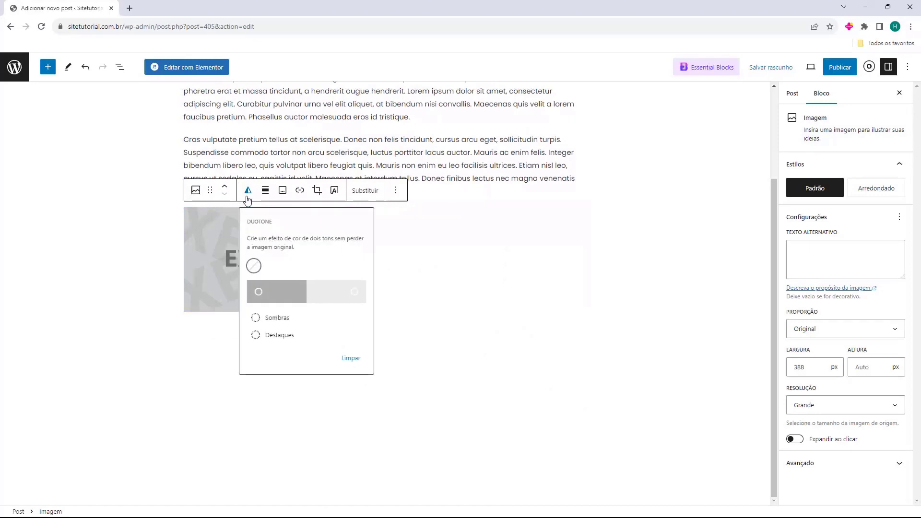
click(247, 199)
Try centre, right and left alignment, settle on Nenhum, and add an empty paragraph below.
click(265, 195)
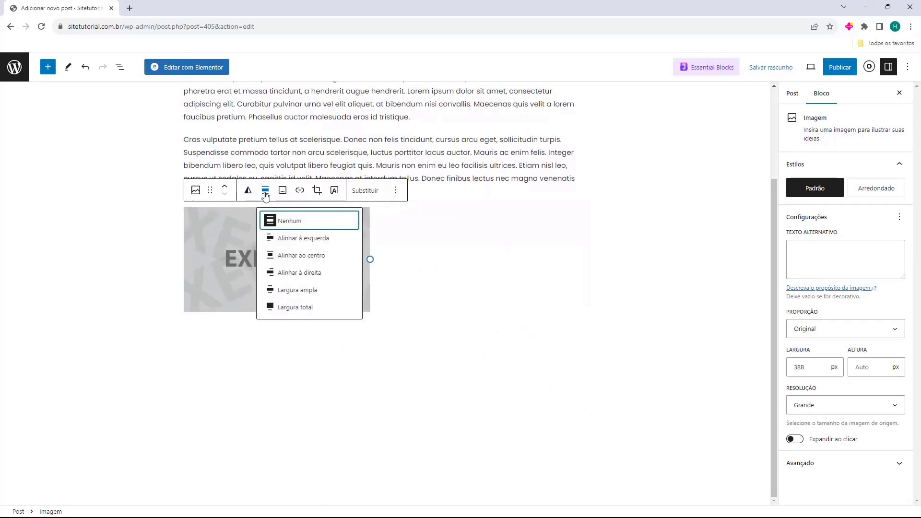
click(298, 256)
click(373, 195)
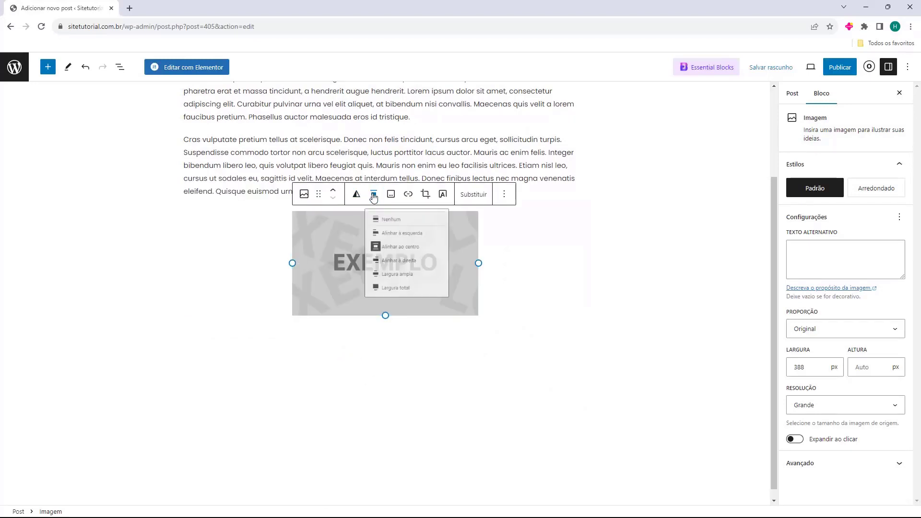
click(397, 275)
click(482, 199)
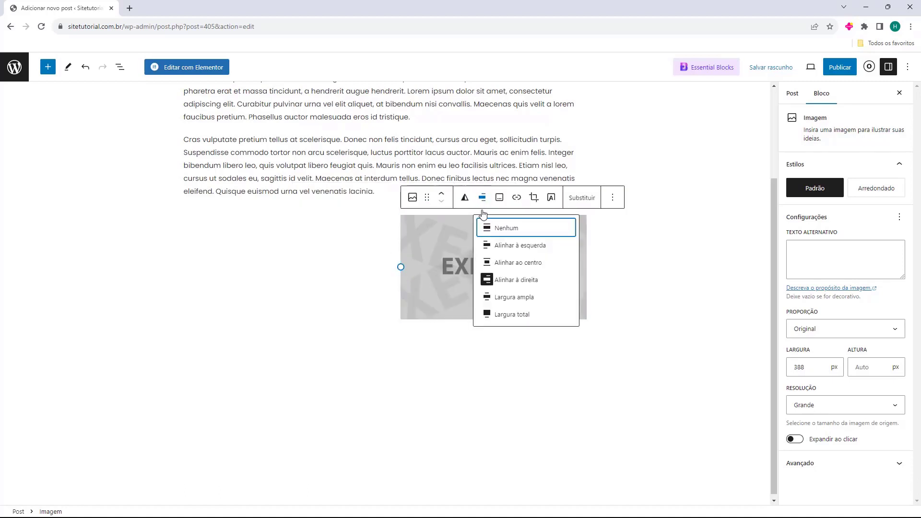
click(513, 246)
click(265, 198)
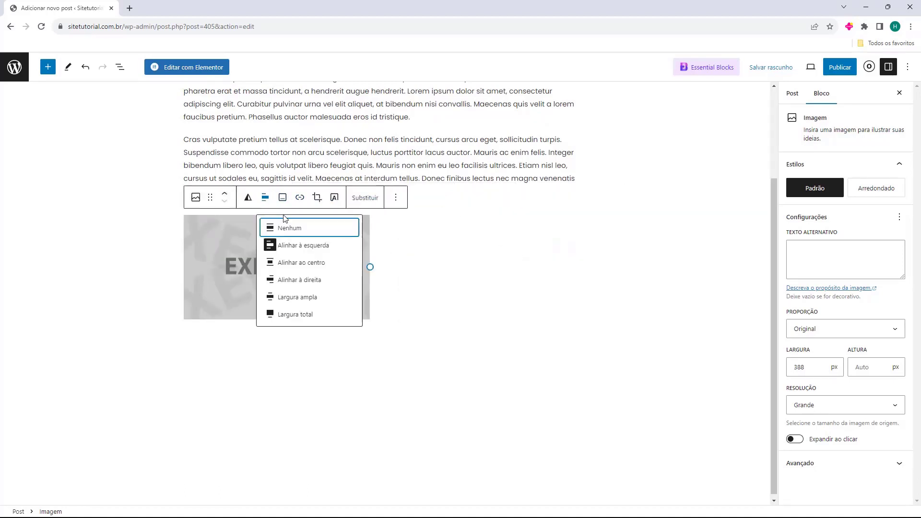
click(287, 228)
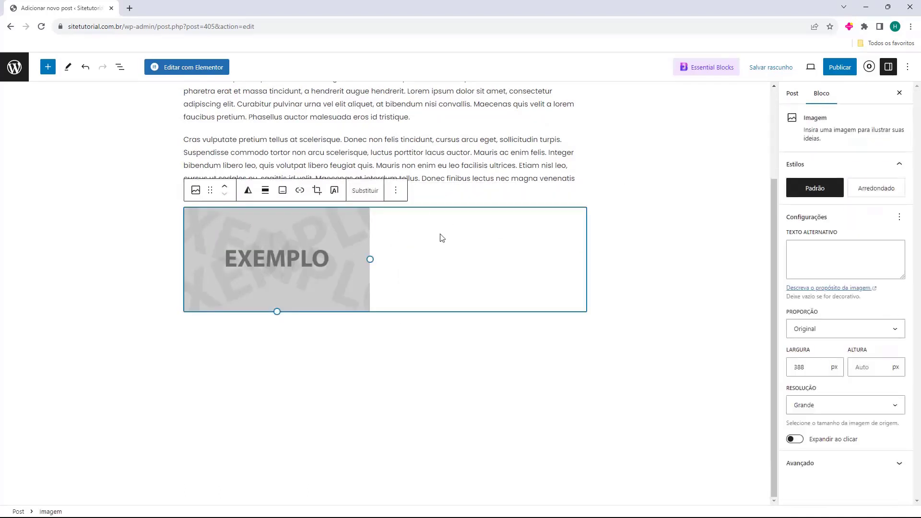
click(361, 344)
click(389, 262)
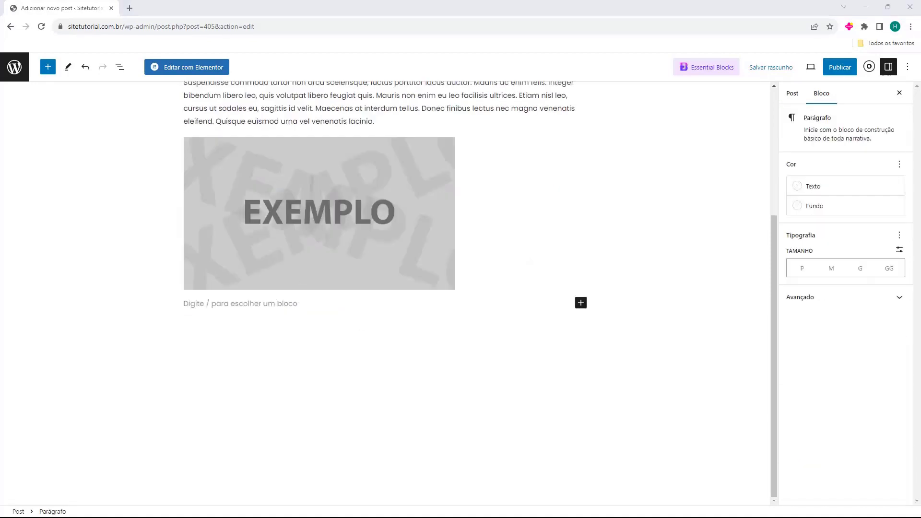
Paste the Aliquam paragraph into the empty block under the image.
key(alt+Tab)
text(Aliquam lobortis condimentum orci ut dapibus. Ut in tempor augue, id lobortis turpis. Nam a pulvinar risus, quis posuere nulla. Donec scelerisque fringilla lorem, ac posuere arcu venenatis non. Nullam interdum cursus purus, non posuere leo imperdiet a. Sed lacus leo, maximus a ultrices a, placerat vel dui. Nam at ipsum est.)
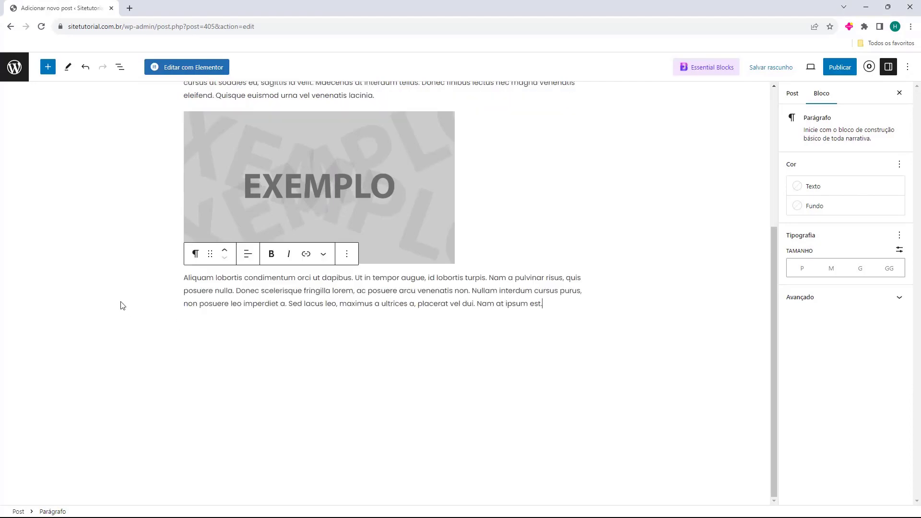
click(123, 305)
scroll(160, 321, up, 4)
scroll(172, 302, down, 1)
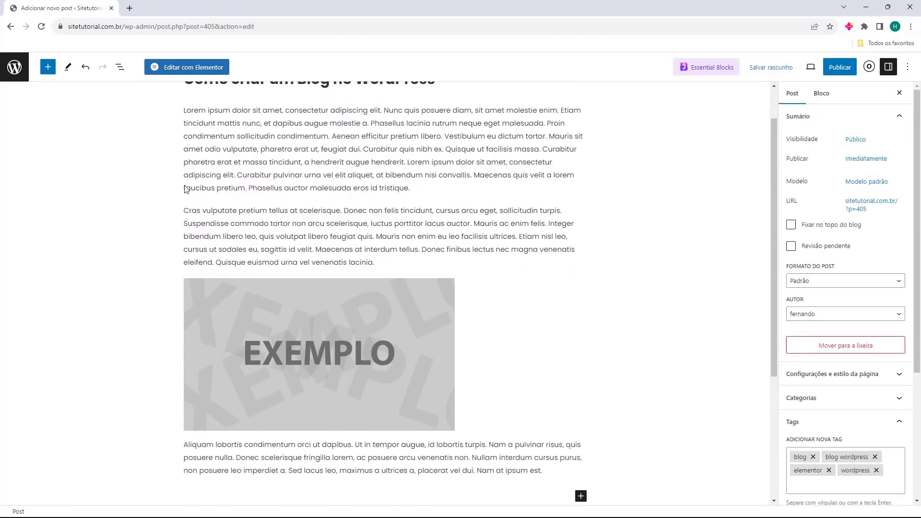
scroll(272, 274, down, 1)
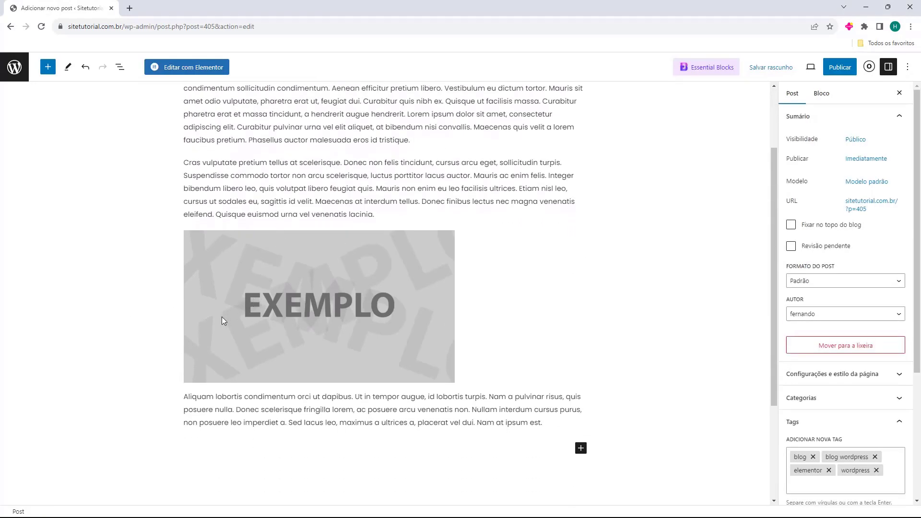
scroll(221, 316, down, 2)
Add a 'Lorem Ipsum' heading at the post's end and make it level H1.
click(530, 355)
click(580, 348)
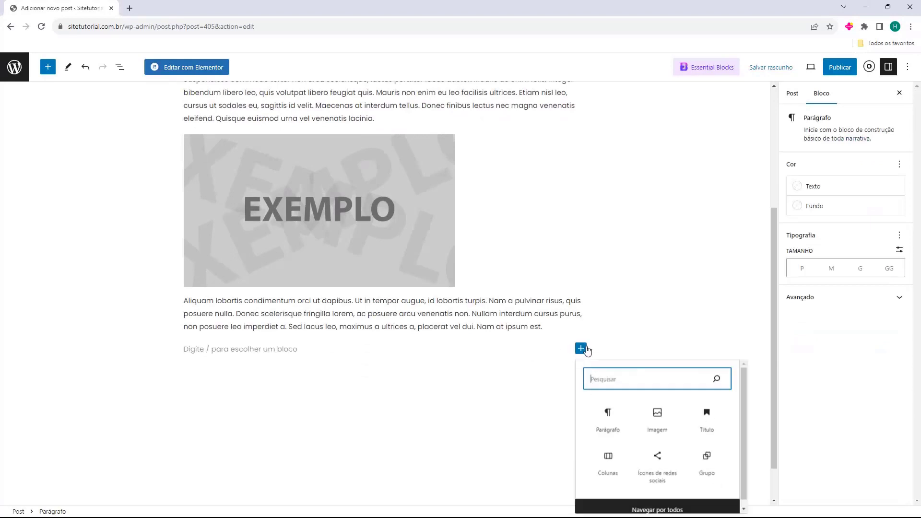
click(712, 422)
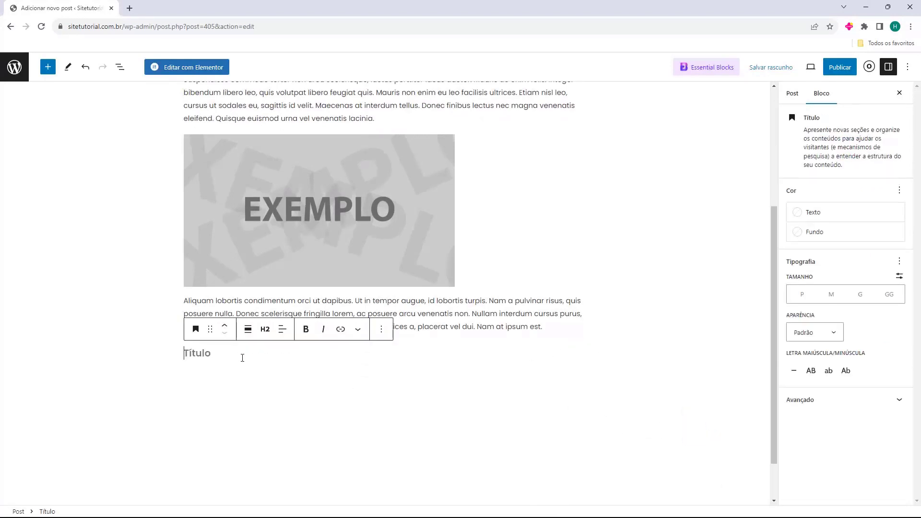
text(Lorem Ipsum)
click(160, 344)
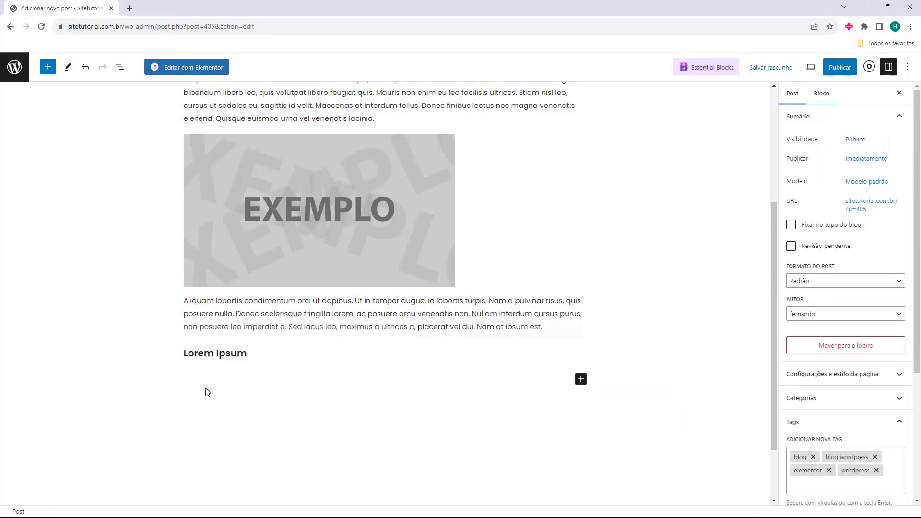
triple_click(302, 352)
click(266, 330)
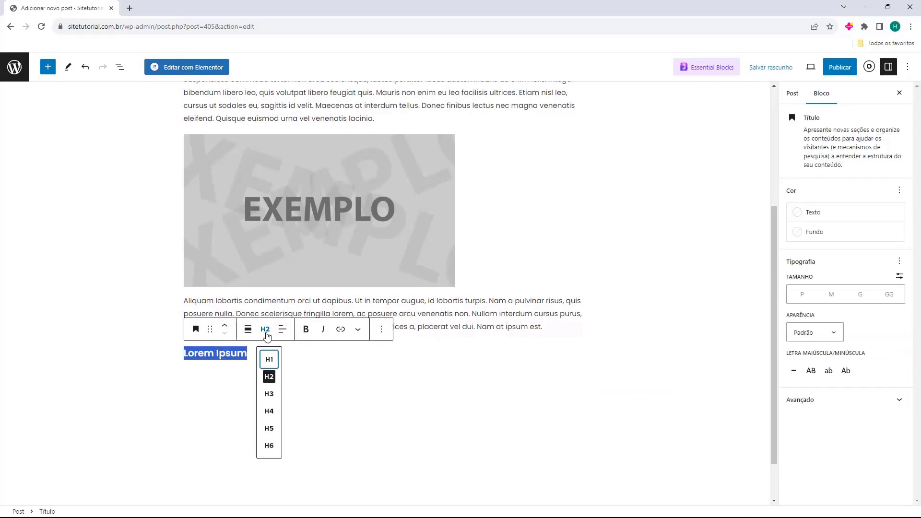
click(269, 358)
click(195, 381)
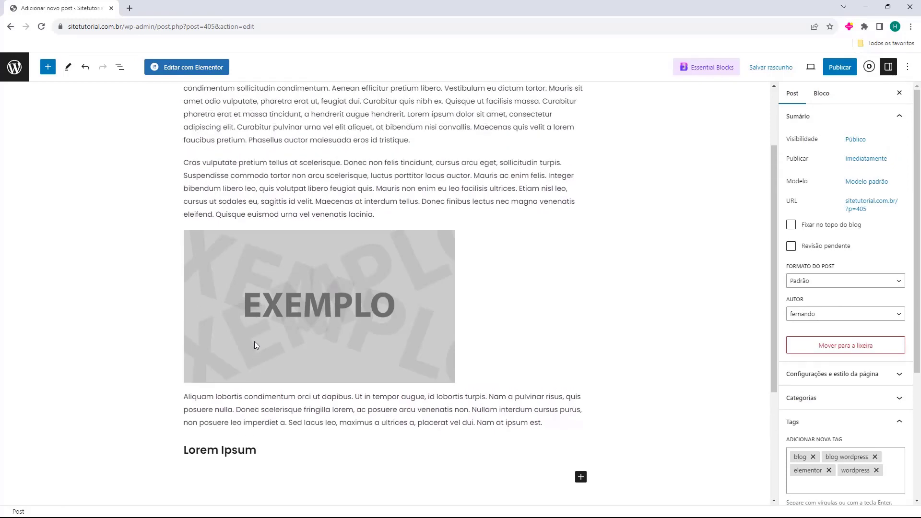
Paste a copy of the Aliquam paragraph below the heading and add an empty block.
text(Aliquam lobortis condimentum orci ut dapibus. Ut in tempor augue, id lobortis turpis. Nam a pulvinar risus, quis posuere nulla. Donec scelerisque fringilla lorem, ac posuere arcu venenatis non. Nullam interdum cursus purus, non posuere leo imperdiet a. Sed lacus leo, maximus a ultrices a, placerat vel dui. Nam at ipsum est.)
click(368, 295)
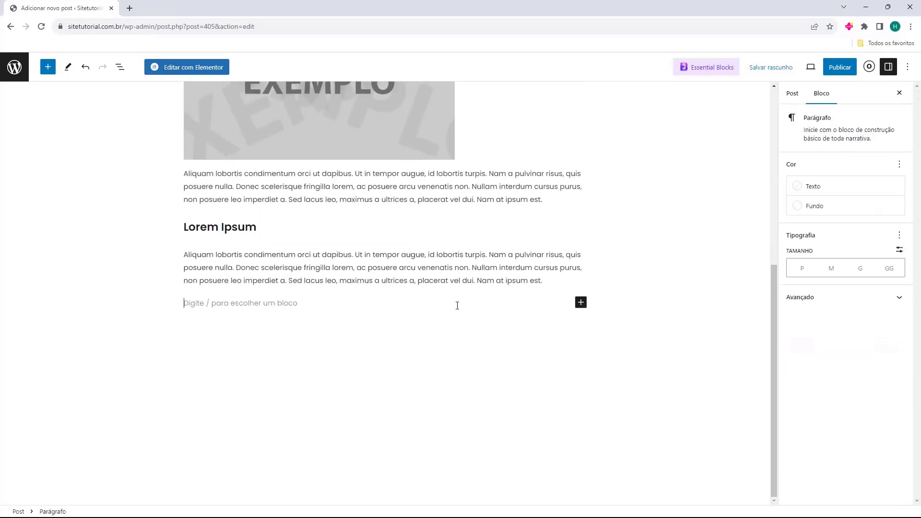
click(580, 302)
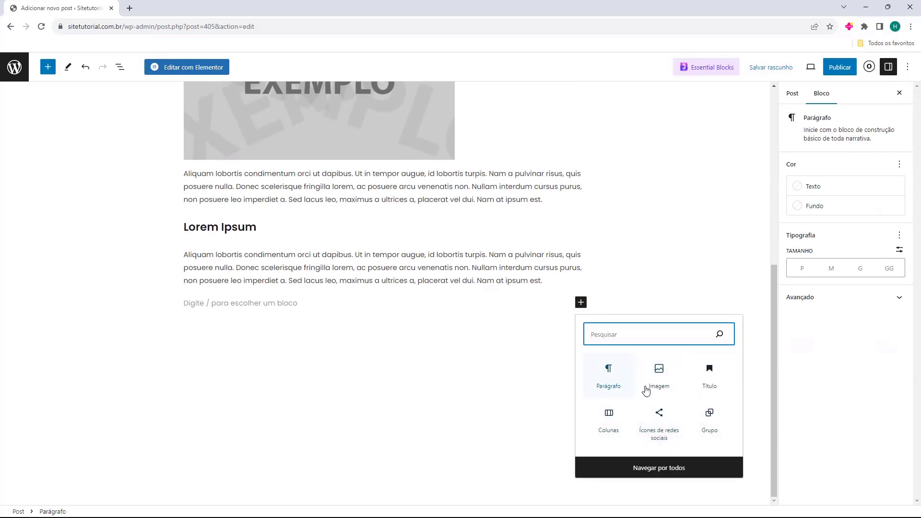
Embed the 'Produto de Sucesso' video with a YouTube block and add an empty block beneath.
text(video)
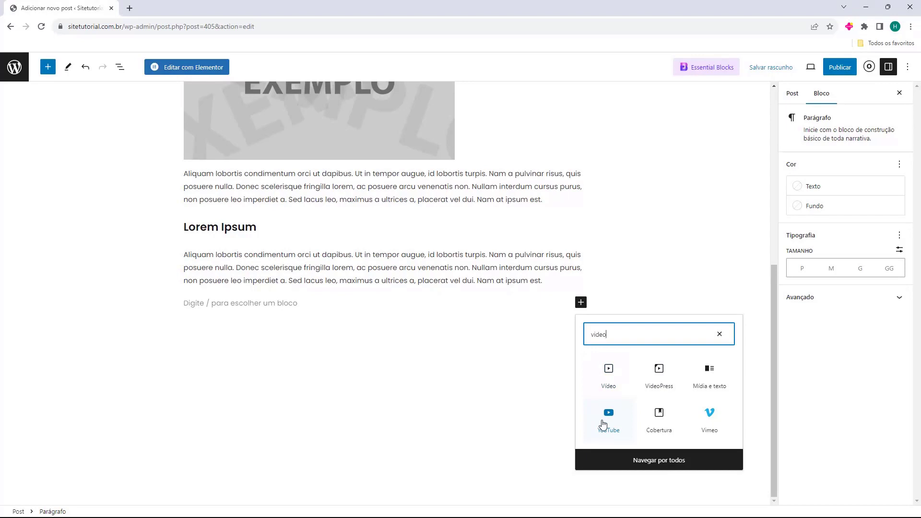
click(604, 417)
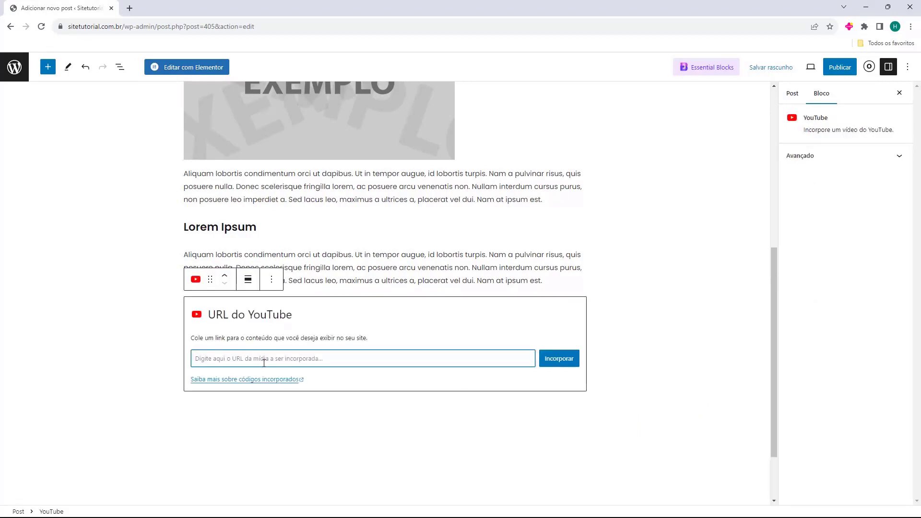
text(https://www.youtube.com/watch?v=T3WOuRP9sRs)
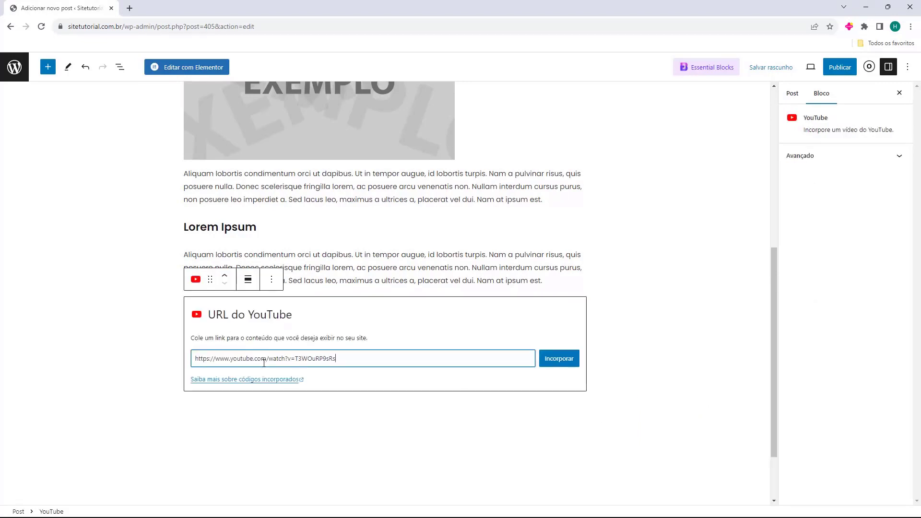
click(549, 359)
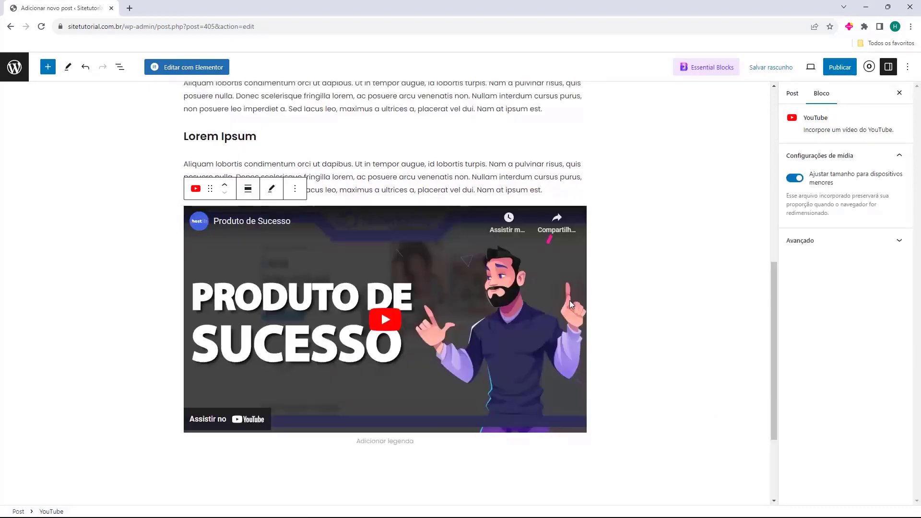
click(657, 340)
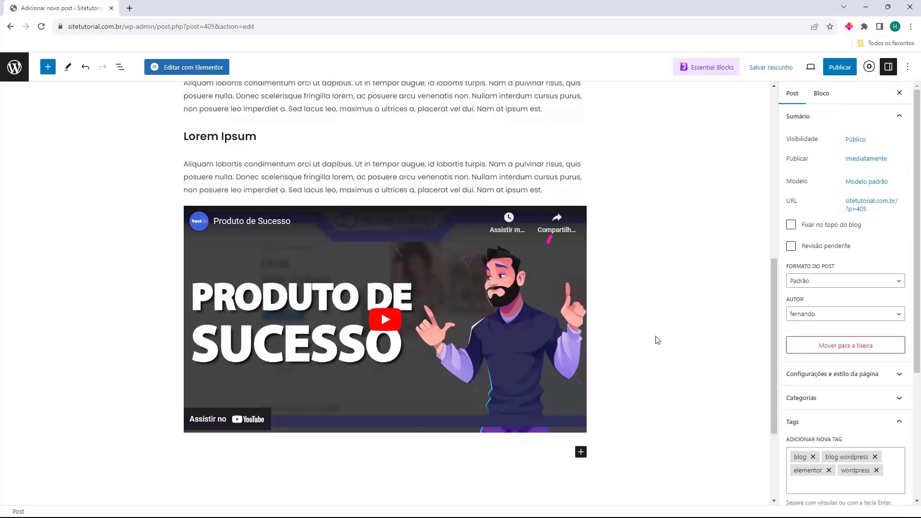
click(373, 281)
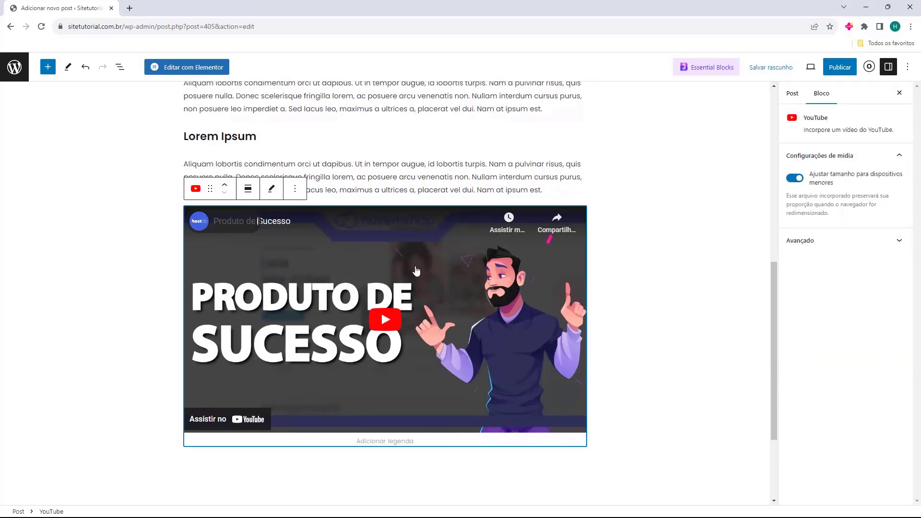
click(701, 391)
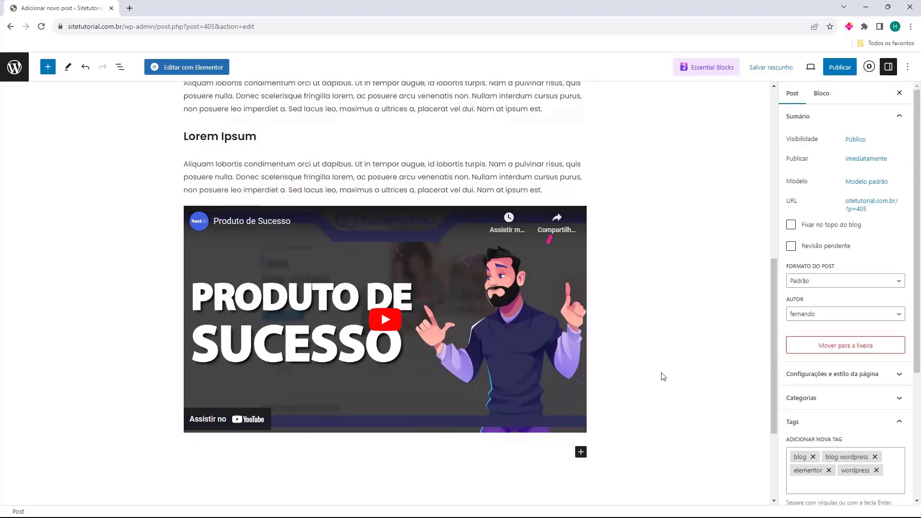
scroll(634, 329, down, 2)
click(451, 351)
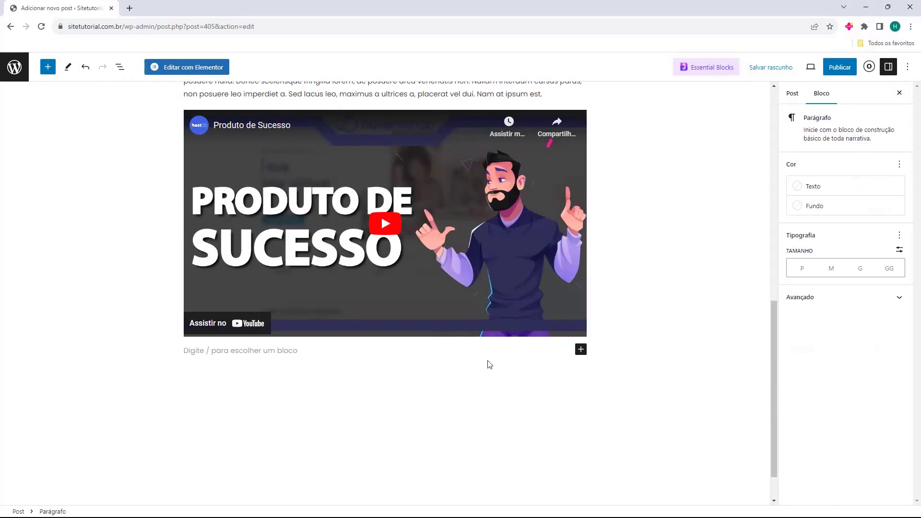
Insert a 50/50 Colunas block and paste the Cras vulputate text into the left column.
click(580, 349)
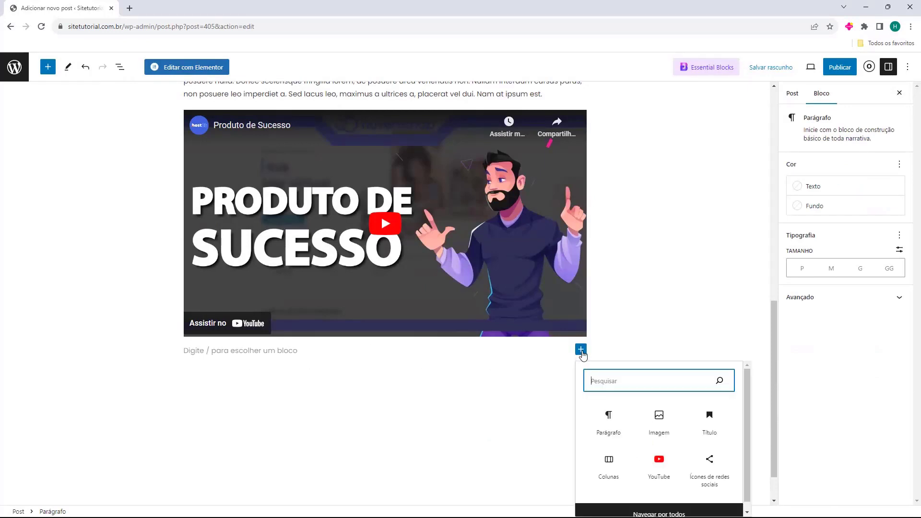
click(618, 468)
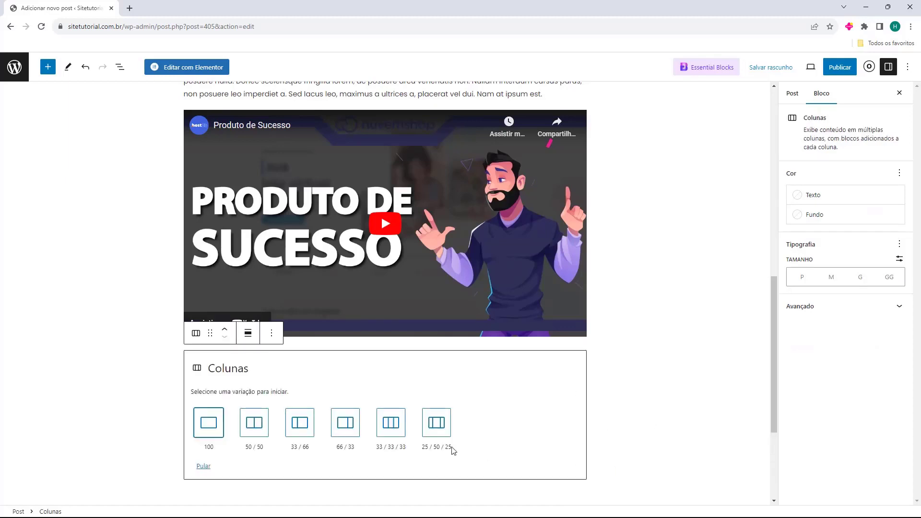
click(257, 425)
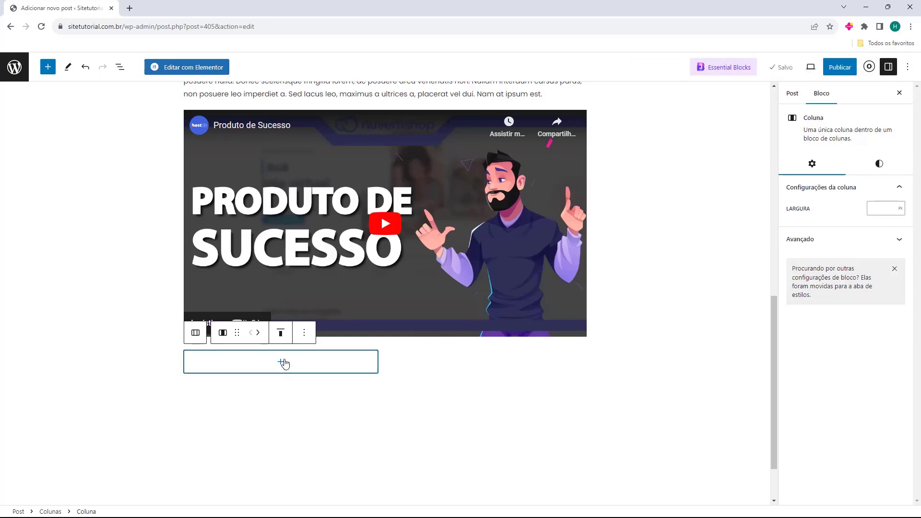
click(283, 363)
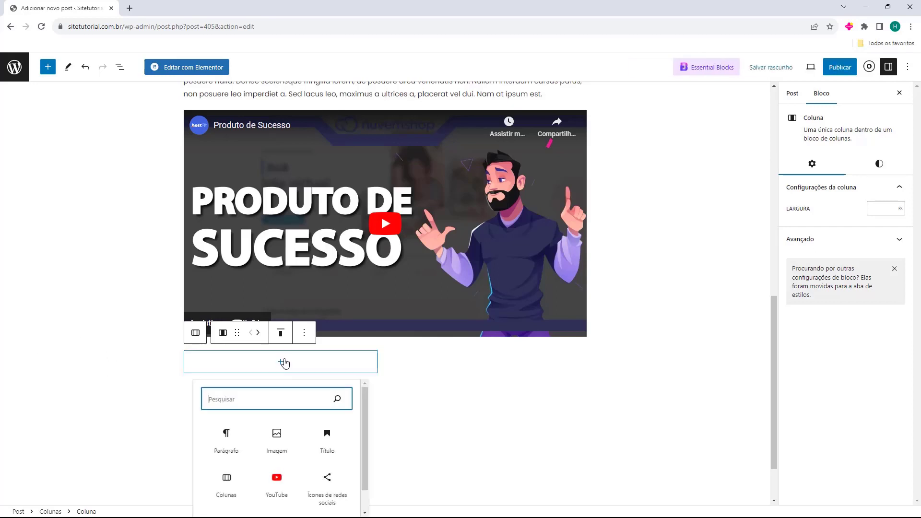
click(226, 440)
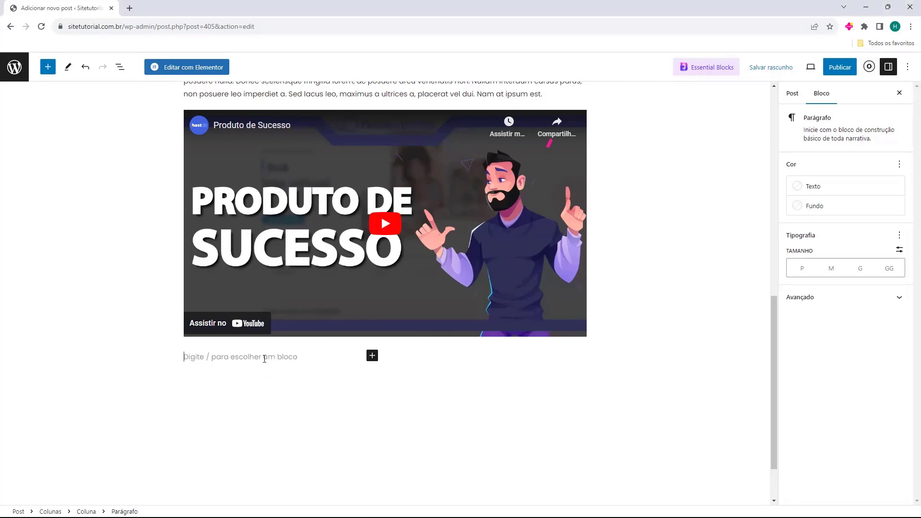
text(Cras vulputate pretium tellus at scelerisque. Donec non felis tincidunt, cursus arcu eget, sollicitudin turpis. Suspendisse commodo tortor non arcu scelerisque, luctus porttitor lacus auctor. Mauris ac enim felis. Integer bibendum libero leo, quis volutpat libero feugiat quis. Mauris non enim eu leo facilisis ultrices. Etiam nisl leo, cursus ut sodales eu, sagittis id velit. Maecenas at interdum tellus. Donec finibus lectus nec magna venenatis eleifend. Quisque euismod urna vel venenatis lacinia.)
Add a paragraph with Lorem ipsum text to the right column.
click(494, 283)
click(489, 245)
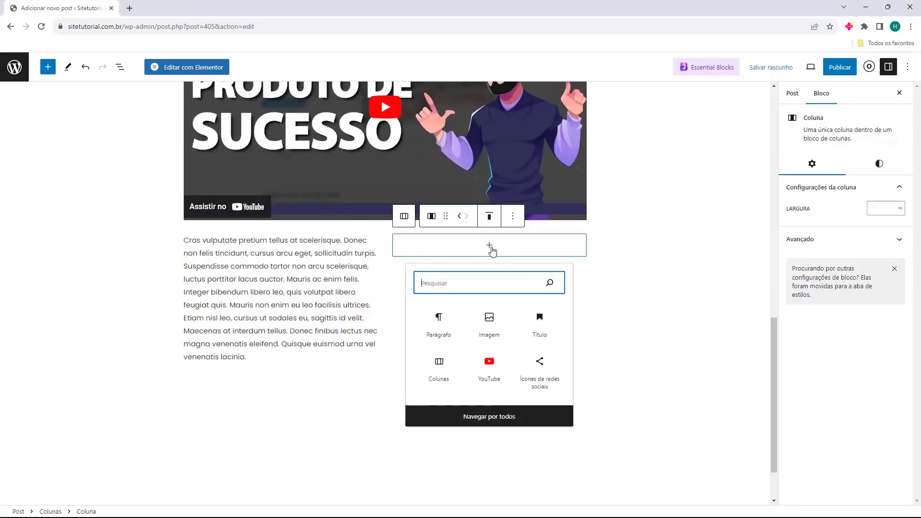
click(436, 315)
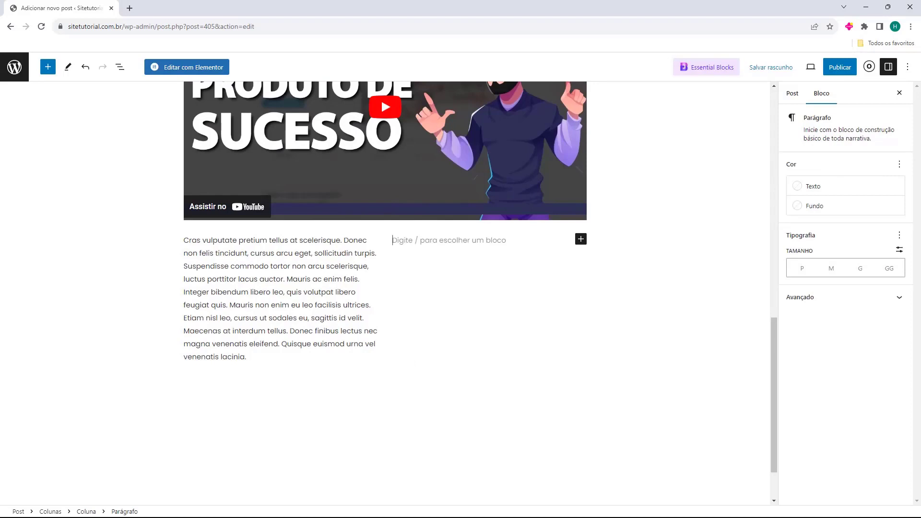
key(alt+Tab)
key(alt+Tab)
text(Lorem ipsum dolor sit amet, consectetur adipiscing elit. Nunc quis posuere diam, sit amet molestie enim. Etiam tincidunt mattis nunc, et dapibus augue molestie a. Phasellus lacinia rutrum neque eget malesuada. Proin condimentum sollicitudin condimentum. Aenean efficitur pretium libero. Vestibulum eu dictum tortor. Mauris sit amet odio vulputate, pharetra erat ut, feugiat dui. Curabitur quis nibh ex. Quisque ut facilisis massa. Curabitur pharetra erat et massa tincidunt, a hendrerit augue hendrerit. Lorem ipsum dolor sit amet, consectetur adipiscing elit. Curabitur pulvinar urna vel elit aliquet, at bibendum nisi convallis. Maecenas quis velit a lorem faucibus pretium. Phasellus auctor malesuada eros id tristique.)
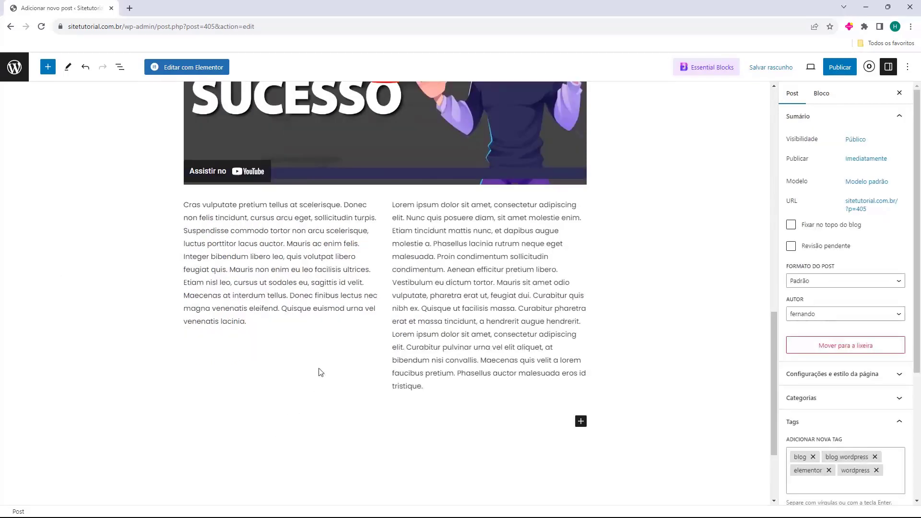
Check both column paragraphs, then deselect everything and scroll back up the post.
click(352, 381)
click(403, 397)
click(367, 389)
click(372, 396)
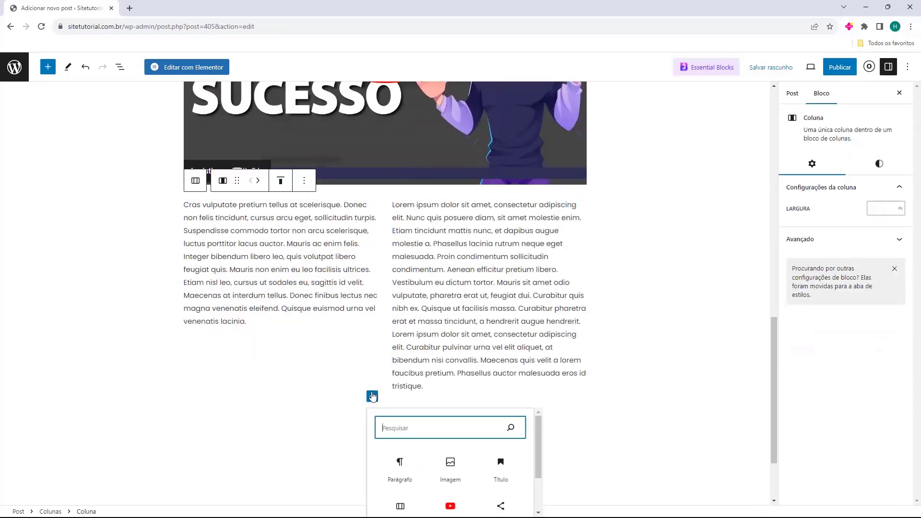
click(635, 370)
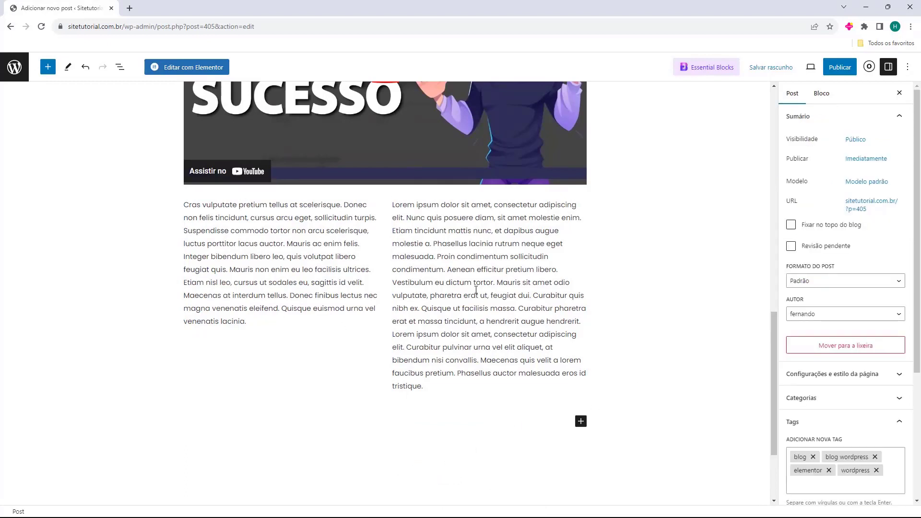
click(394, 360)
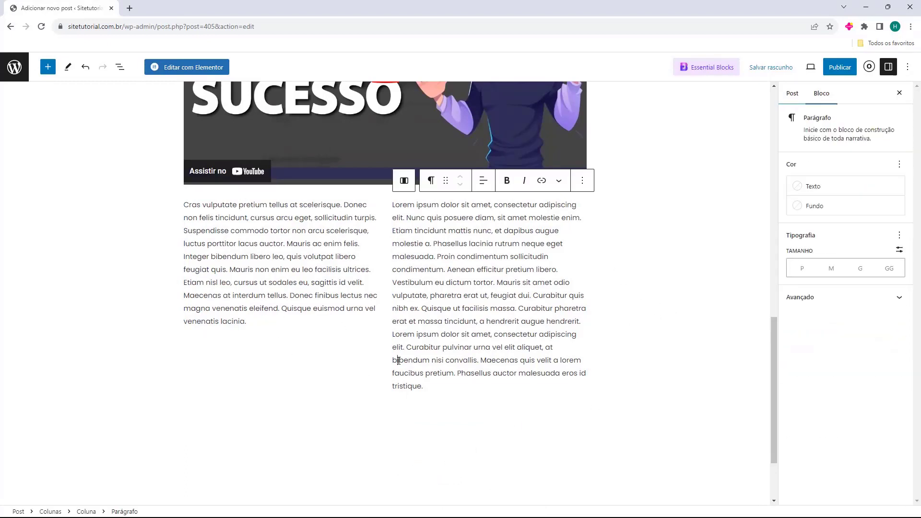
click(373, 376)
click(413, 340)
click(627, 339)
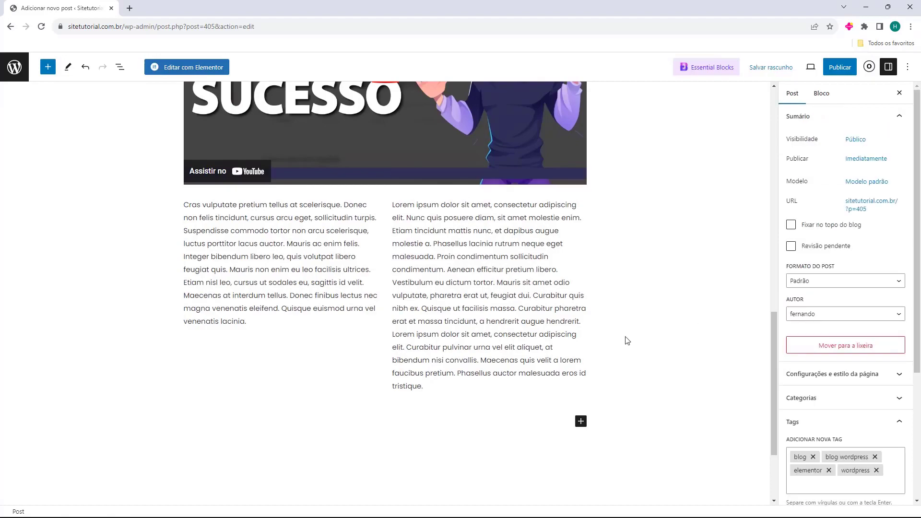
scroll(623, 341, up, 10)
scroll(184, 297, down, 15)
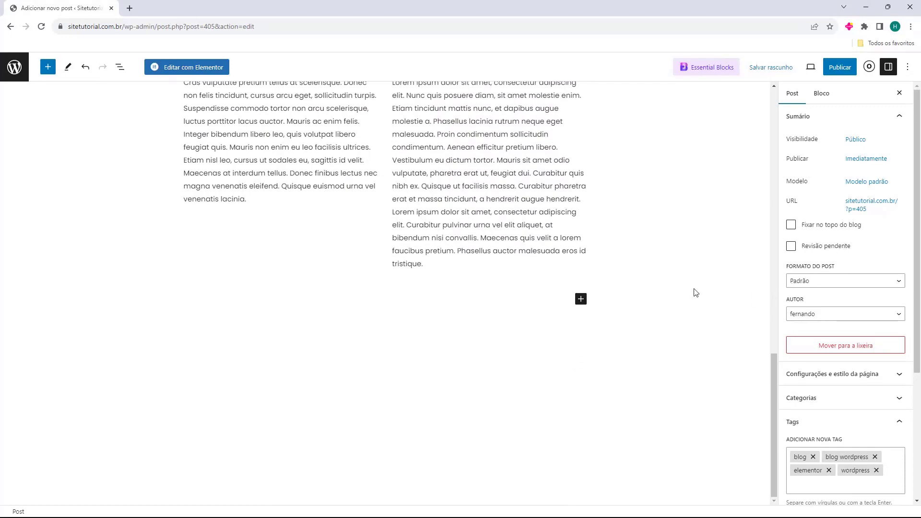
scroll(692, 292, up, 15)
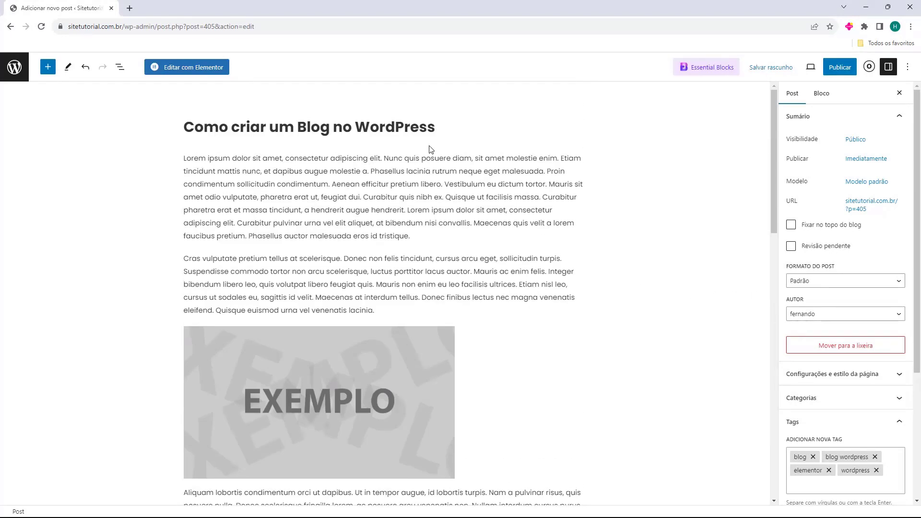
Publish 'Como criar um Blog no WordPress' and view the live post in its new tab.
click(834, 68)
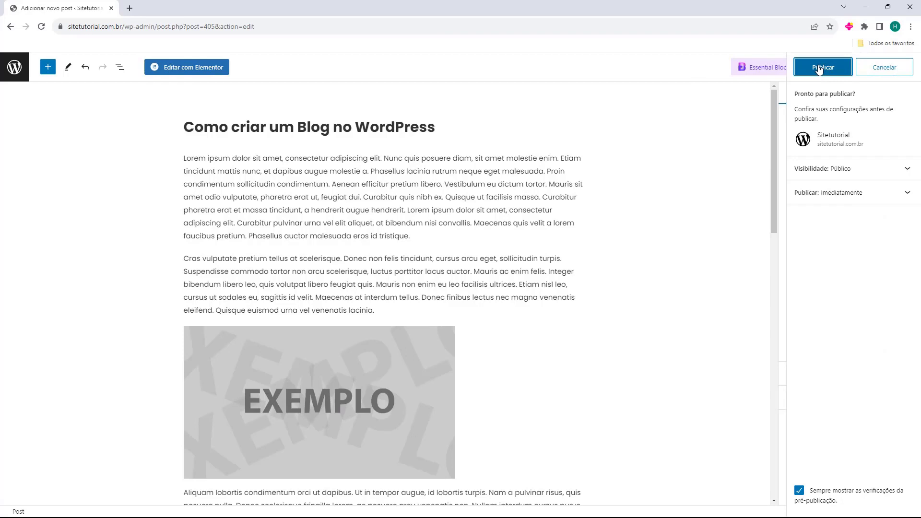
click(819, 68)
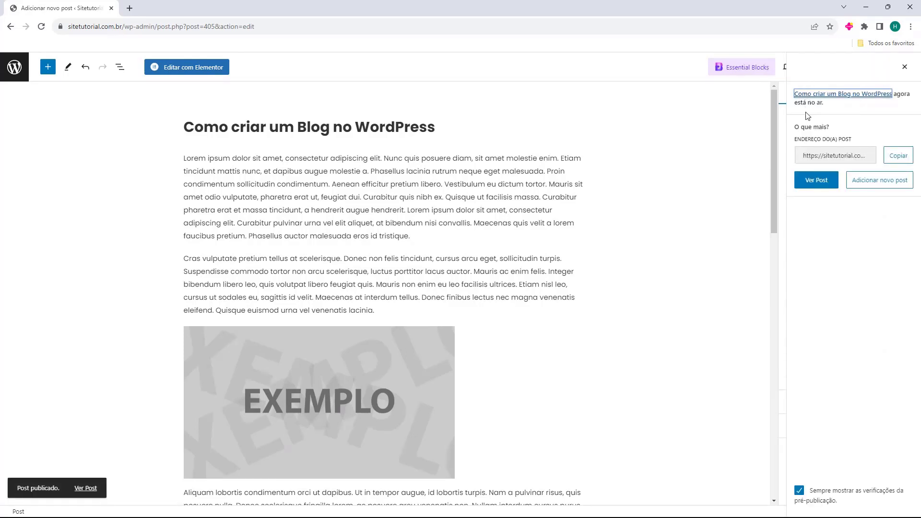
click(811, 182)
click(177, 13)
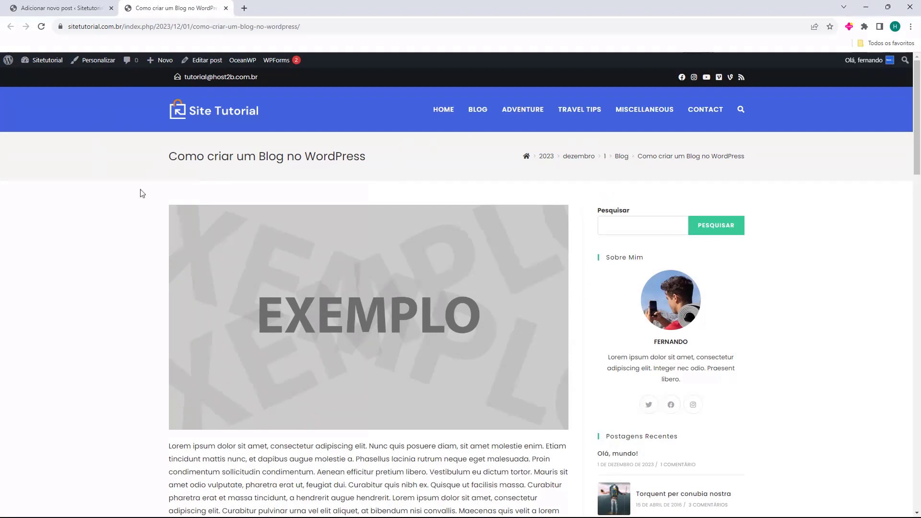
Scroll down through the published post on the live site.
scroll(368, 130, down, 1)
scroll(368, 129, down, 10)
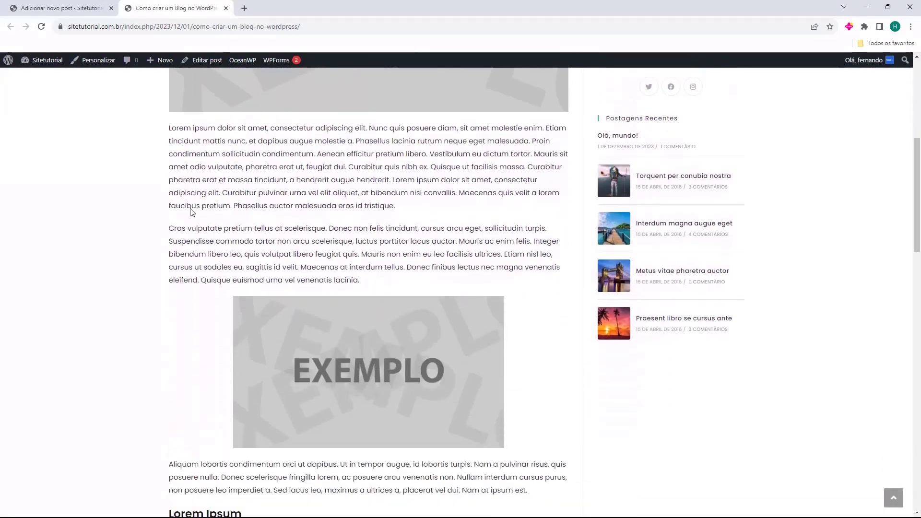
scroll(276, 136, down, 11)
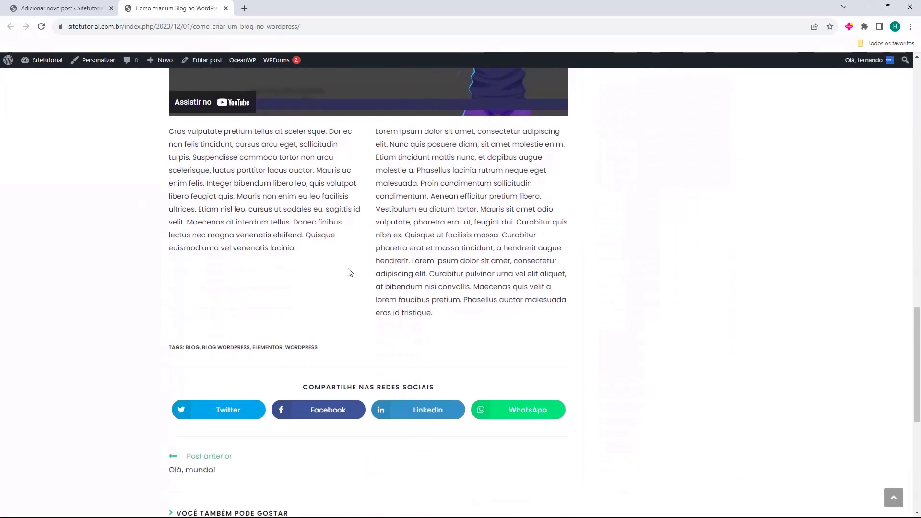
scroll(349, 269, down, 1)
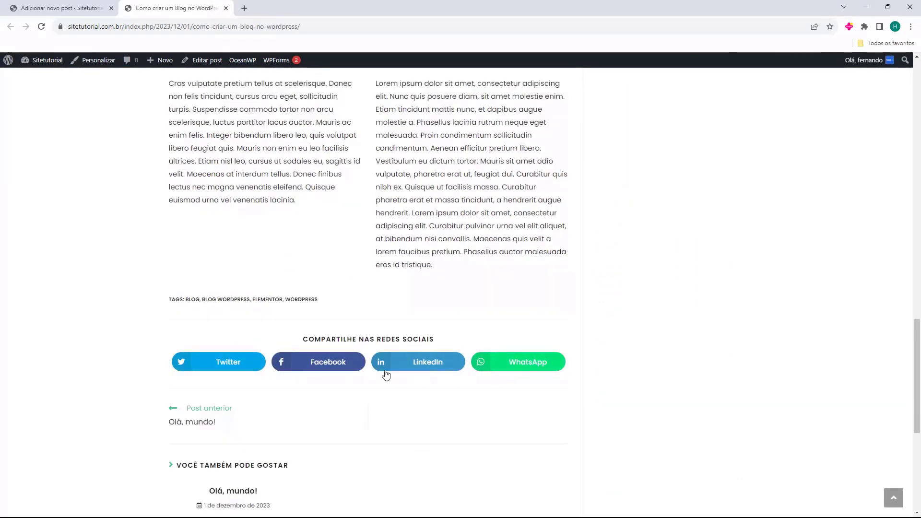
scroll(242, 335, down, 2)
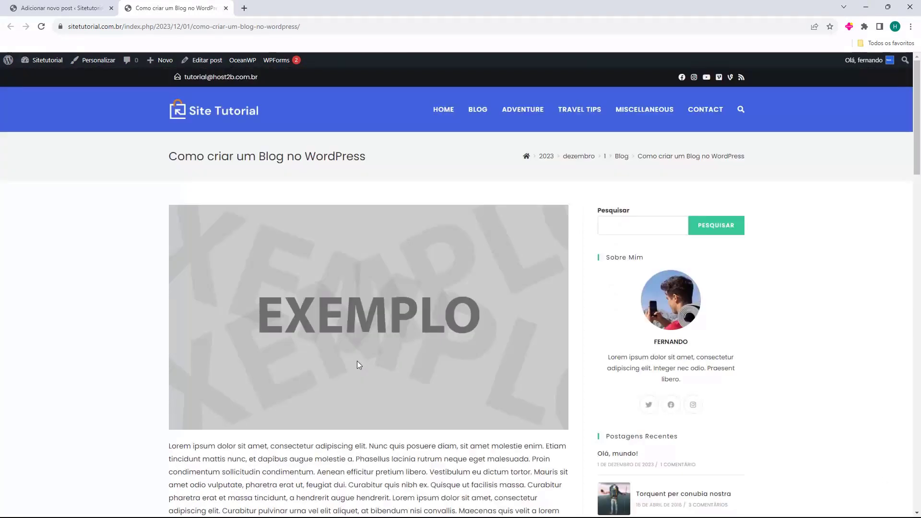
Inspect the post's dated index.php address, then return to the editor tab.
drag(69, 27, 115, 27)
click(143, 27)
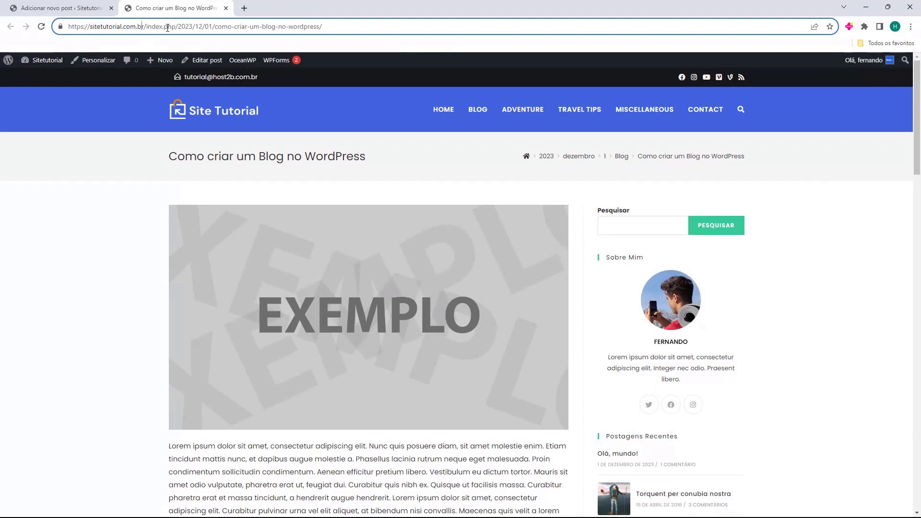
drag(180, 27, 286, 29)
drag(342, 29, 364, 44)
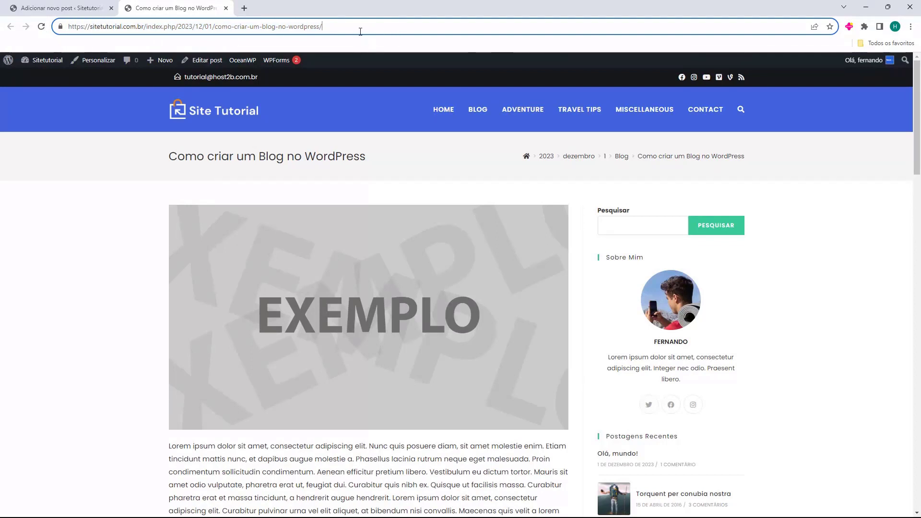
drag(361, 31, 123, 43)
click(164, 28)
click(76, 8)
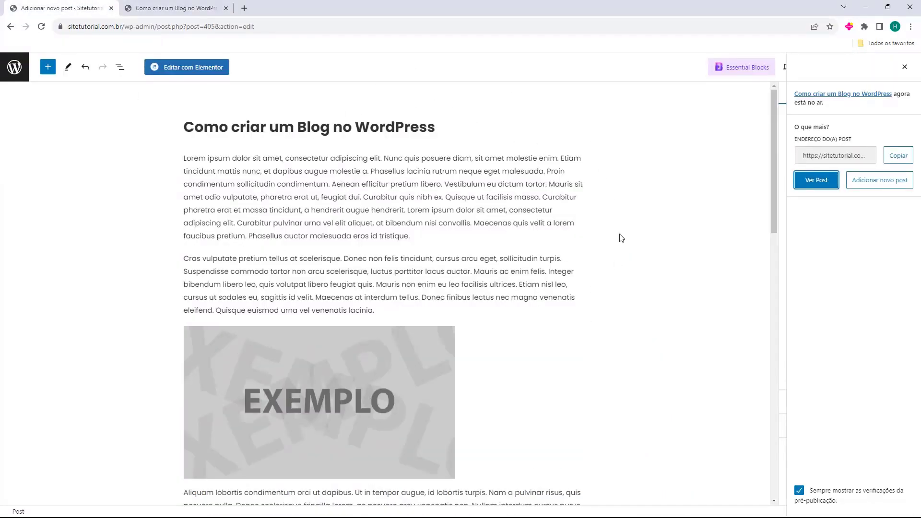
Go from the Posts screen to Configurações > Links permanentes.
click(14, 67)
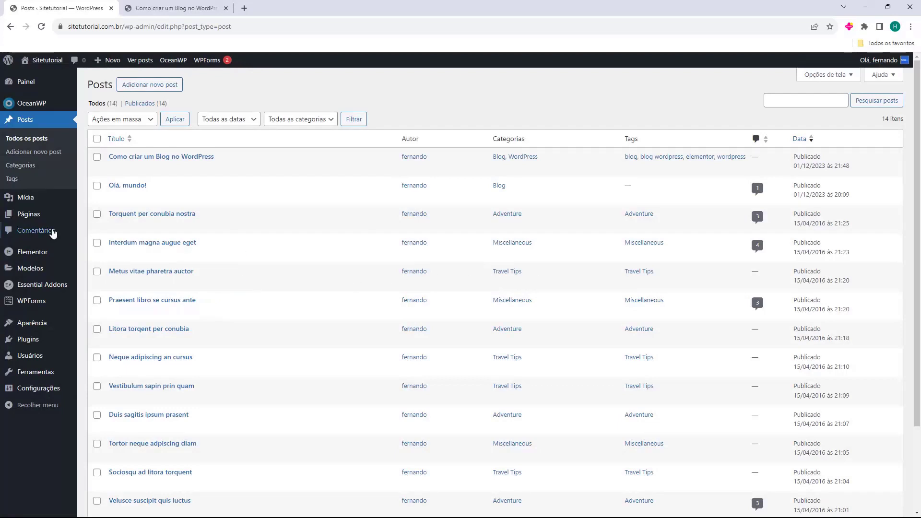
mouse_move(30, 391)
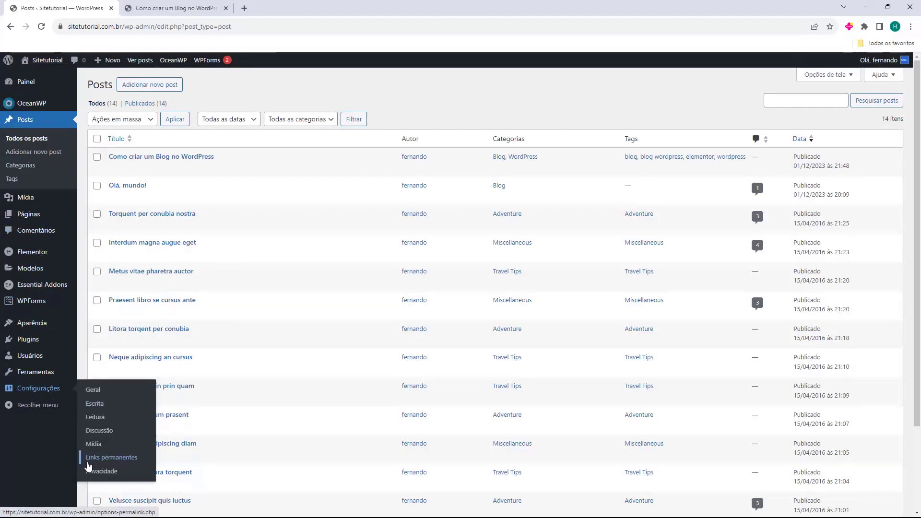
click(114, 462)
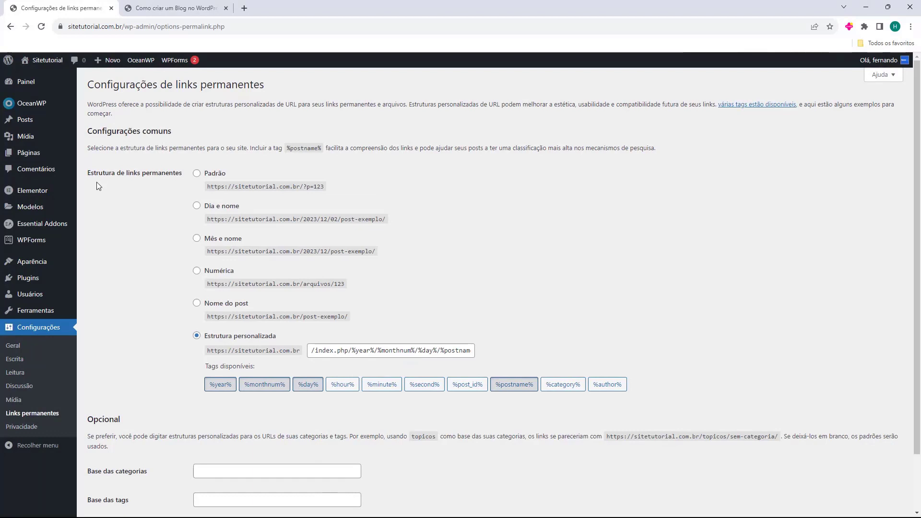
Save permalinks as Nome do post (/%postname%/) and return to the live post's tab.
drag(98, 172, 136, 174)
click(137, 184)
click(197, 304)
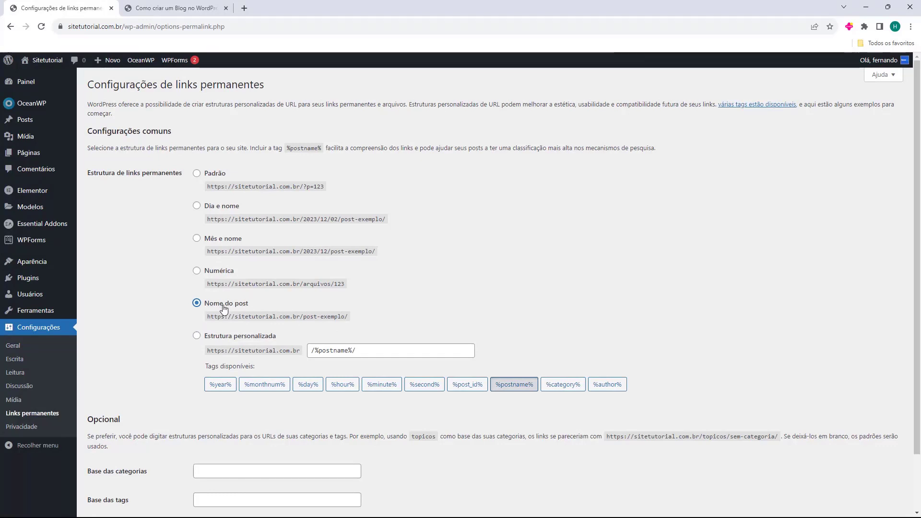
scroll(178, 246, down, 1)
scroll(178, 246, down, 1)
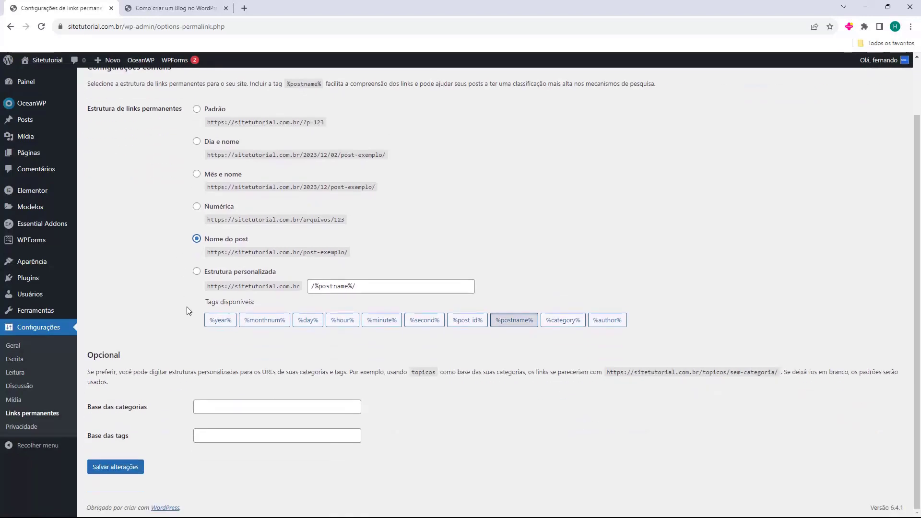
click(125, 468)
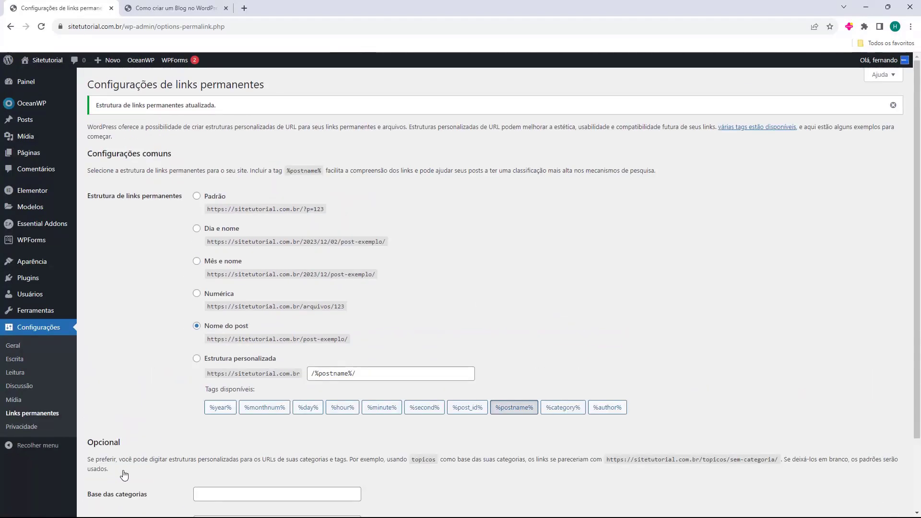
click(175, 8)
click(321, 188)
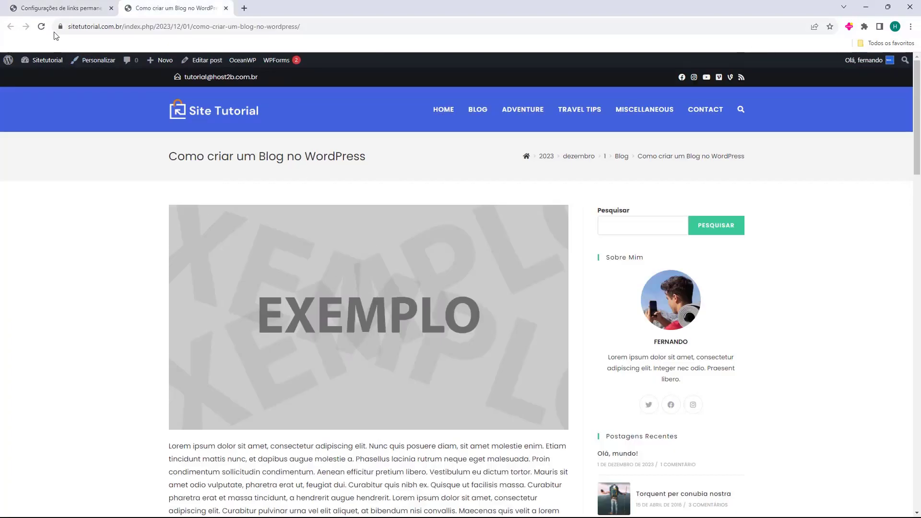
Reload the post at its old dated address to test the new permalinks.
click(41, 27)
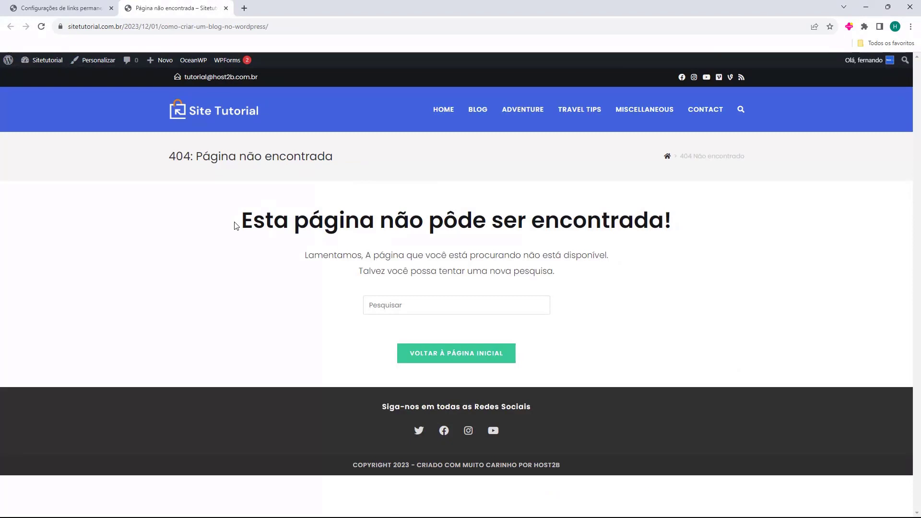
drag(235, 226, 601, 221)
click(572, 221)
drag(107, 26, 180, 26)
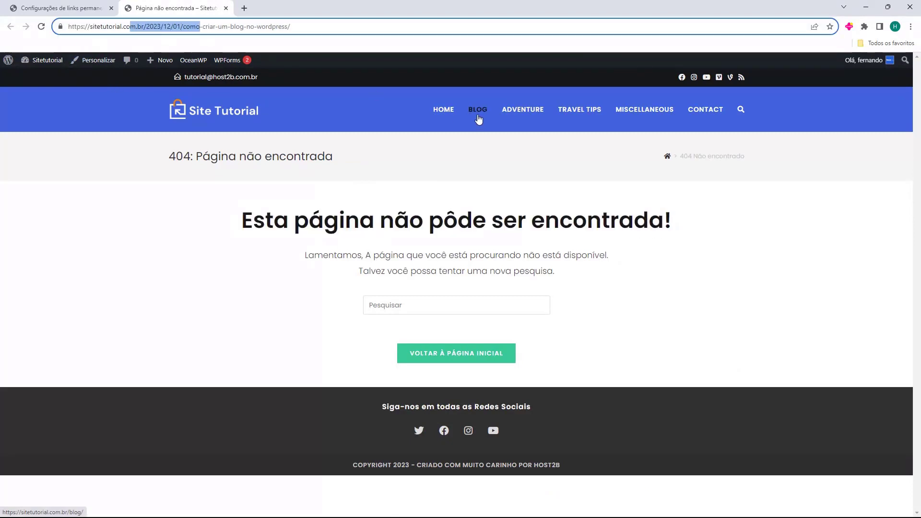
Open 'Como criar um Blog no WordPress' from Blog, check its short URL, then go Home.
click(479, 115)
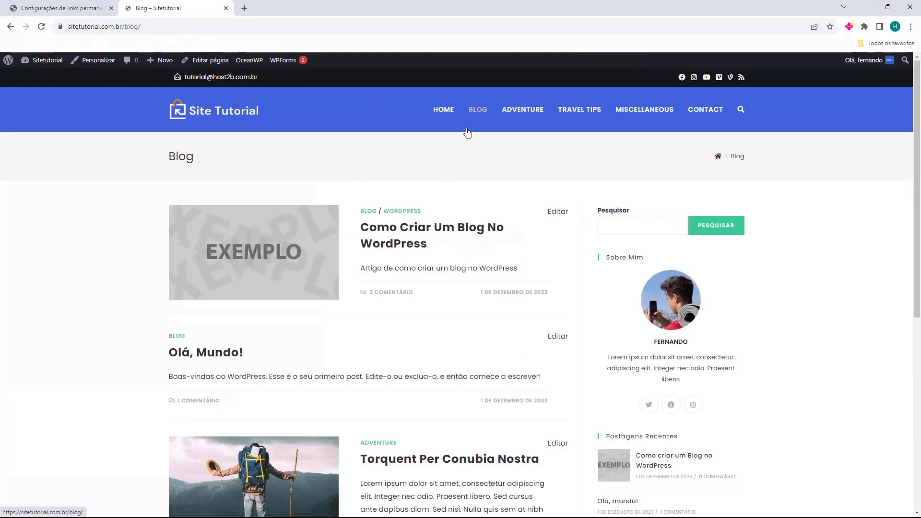
click(376, 235)
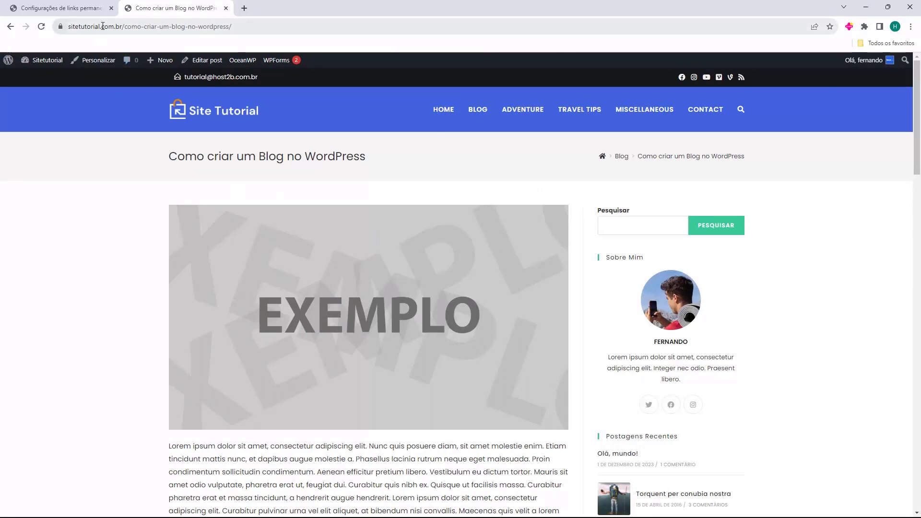
drag(198, 30, 171, 30)
click(109, 205)
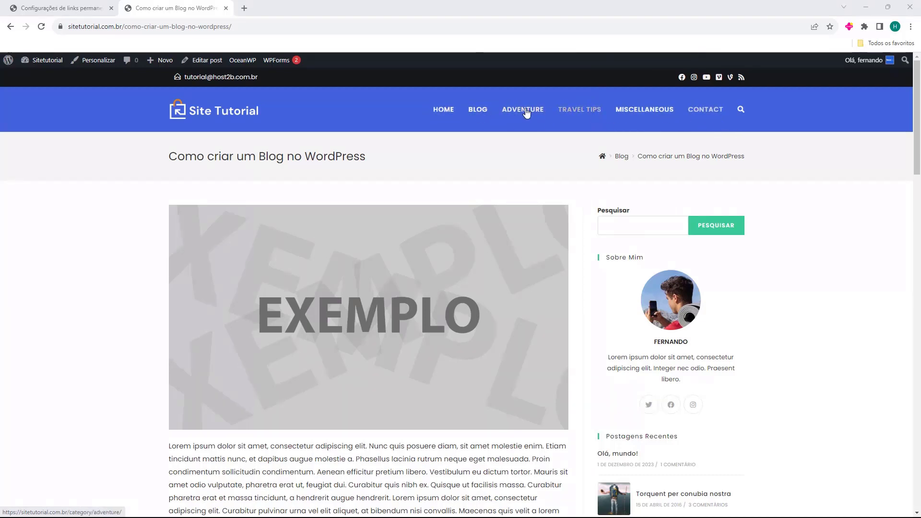
click(442, 113)
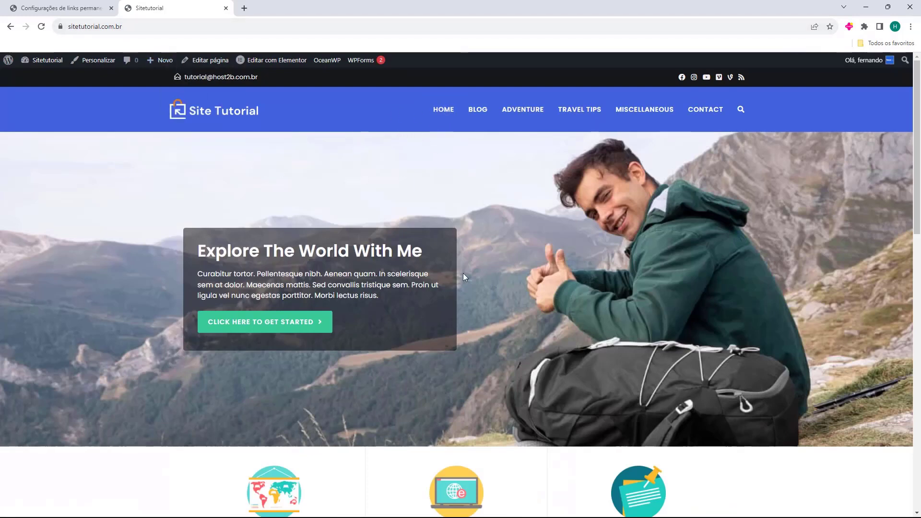
Scroll the home page, then visit Adventure, Travel Tips, Miscellaneous and Contact pages.
scroll(507, 175, down, 8)
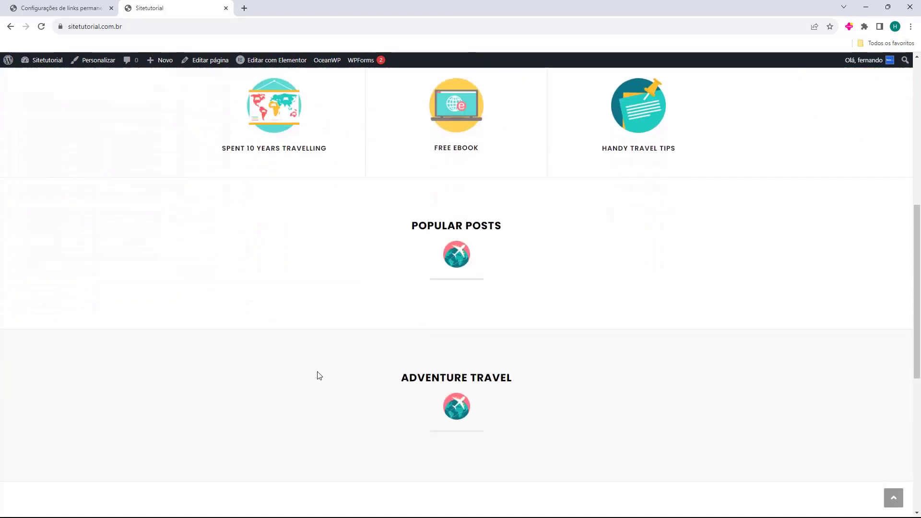
scroll(318, 376, down, 7)
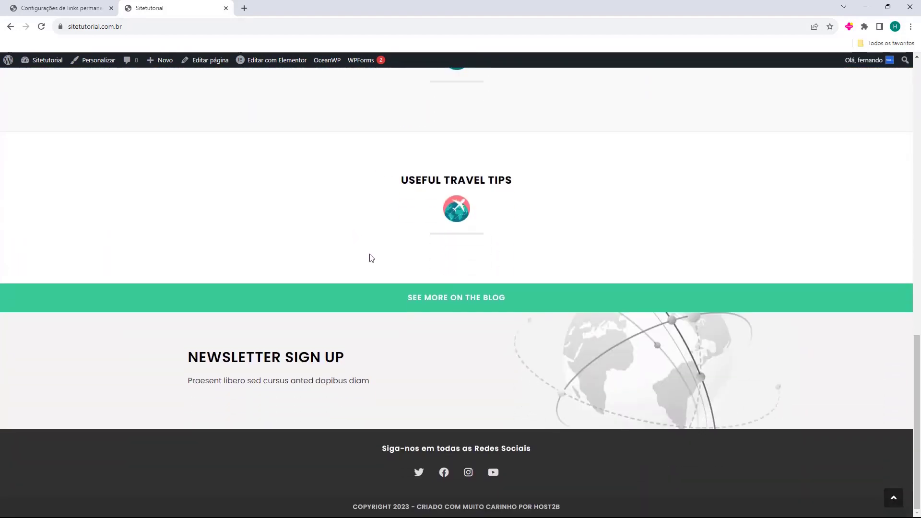
key(Home)
click(522, 109)
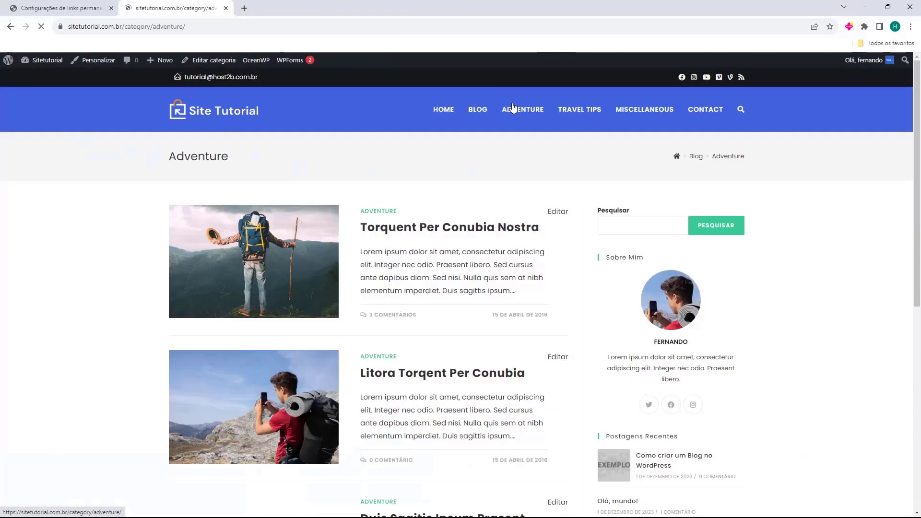
click(580, 120)
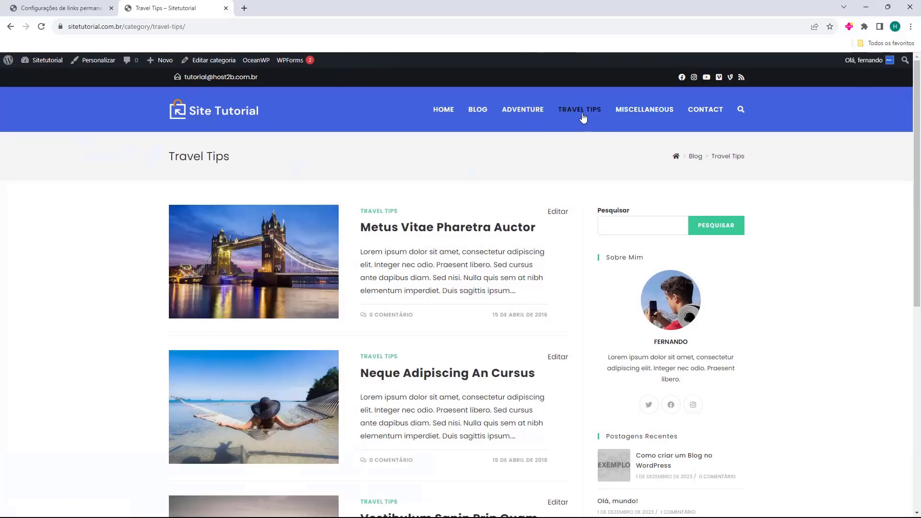
click(633, 118)
click(586, 114)
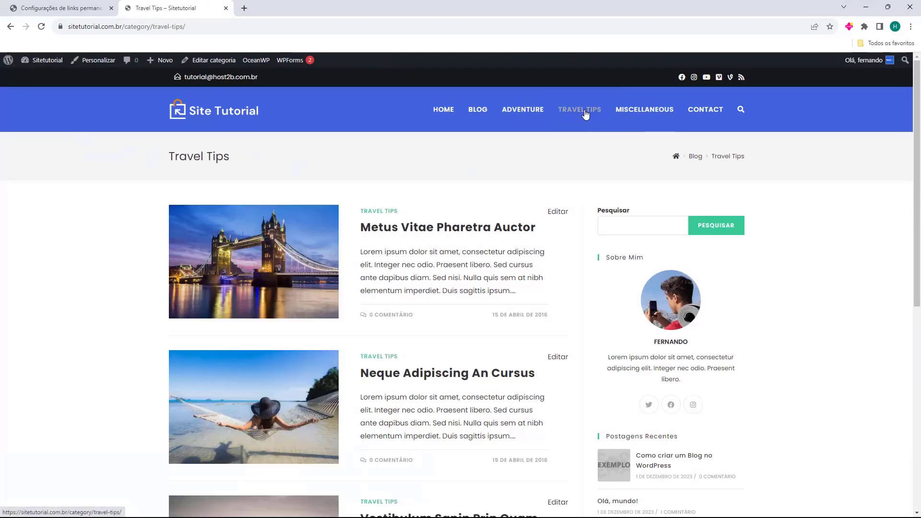
click(539, 116)
click(702, 111)
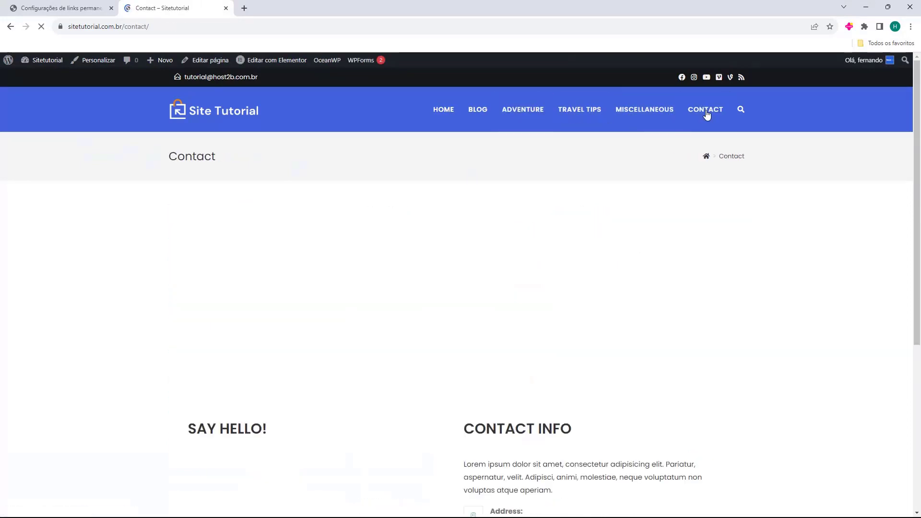
Check the Contact page, then return home to view the Newsletter Sign Up section.
scroll(496, 197, down, 5)
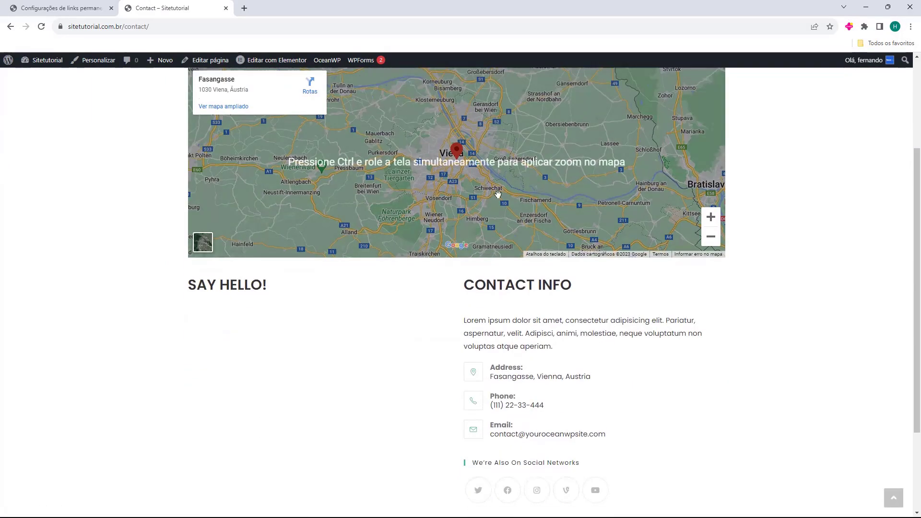
scroll(269, 339, up, 5)
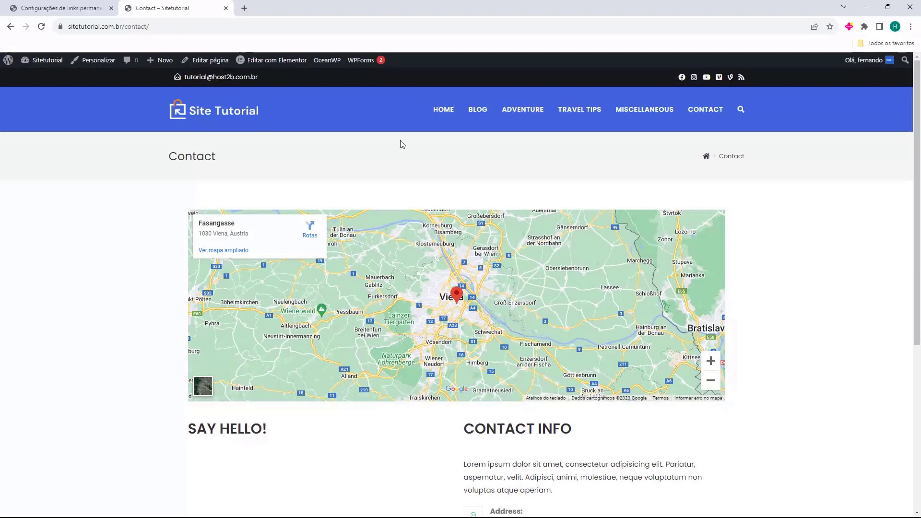
click(436, 116)
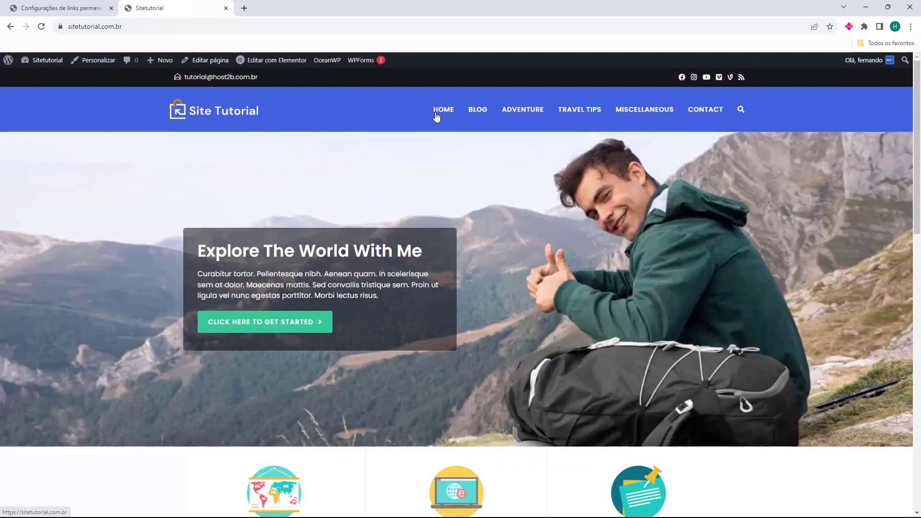
click(705, 117)
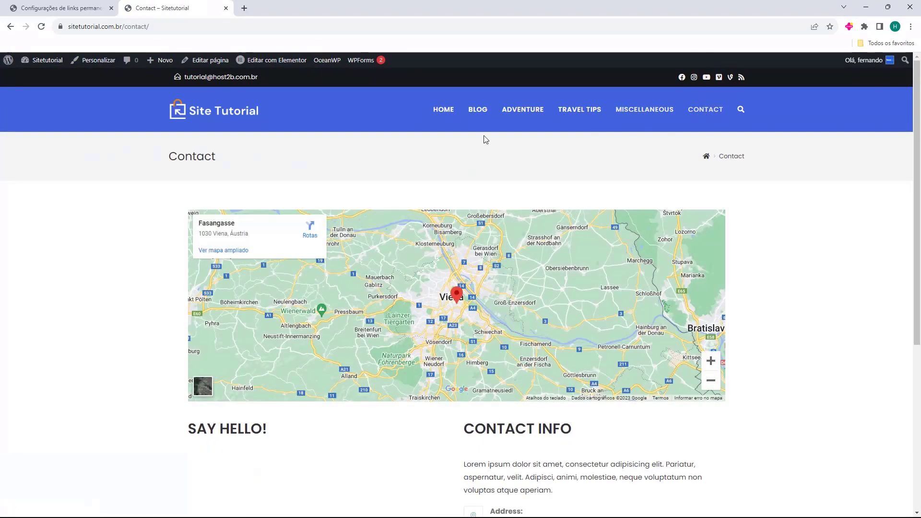
click(467, 113)
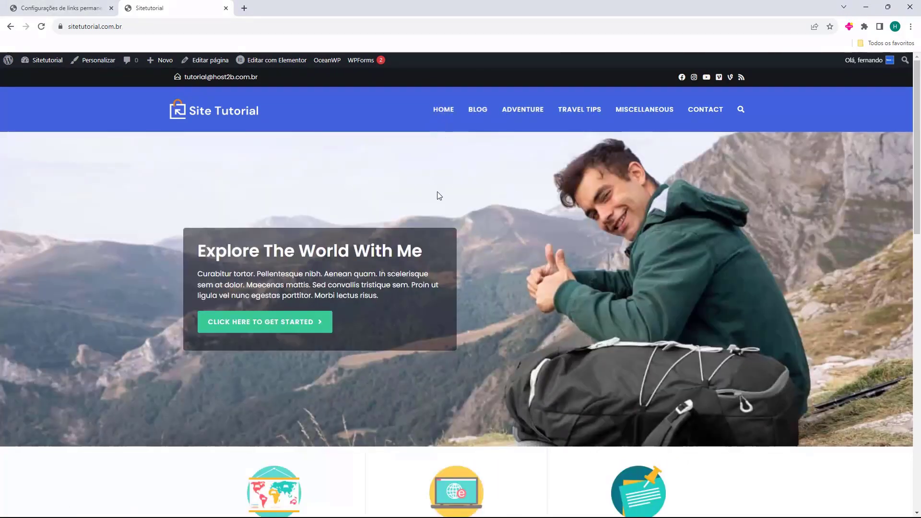
scroll(434, 182, down, 3)
scroll(433, 165, down, 10)
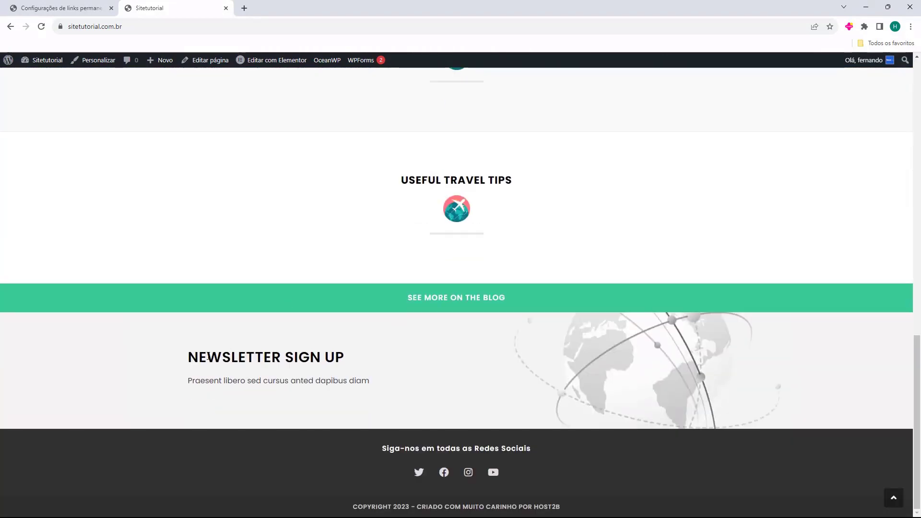
drag(193, 357, 332, 359)
click(360, 360)
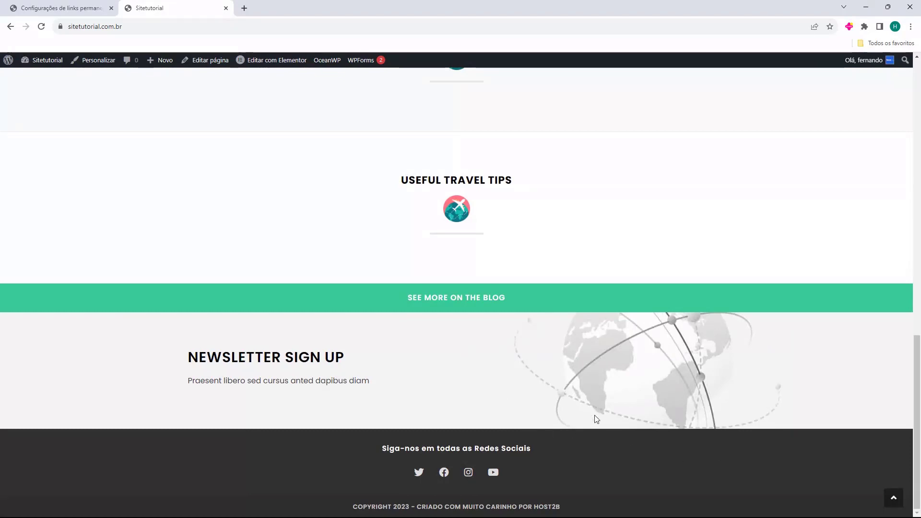
scroll(524, 387, up, 10)
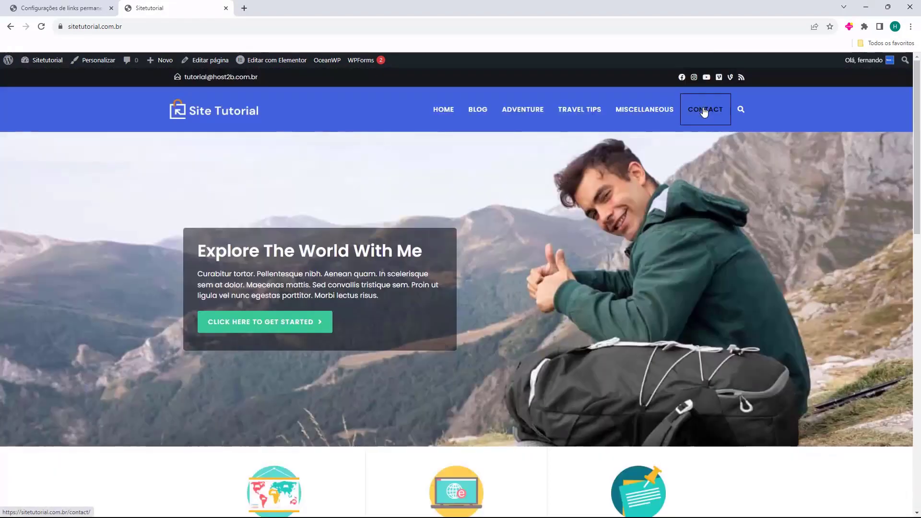
Reopen the Contact page, scroll through its content, and return to the home page.
click(704, 111)
scroll(461, 244, down, 3)
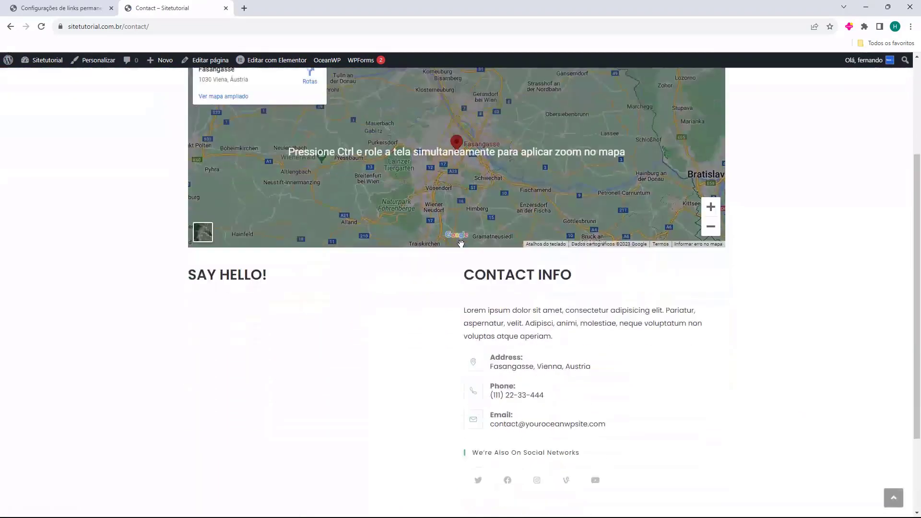
scroll(461, 244, down, 1)
drag(186, 238, 257, 277)
click(208, 267)
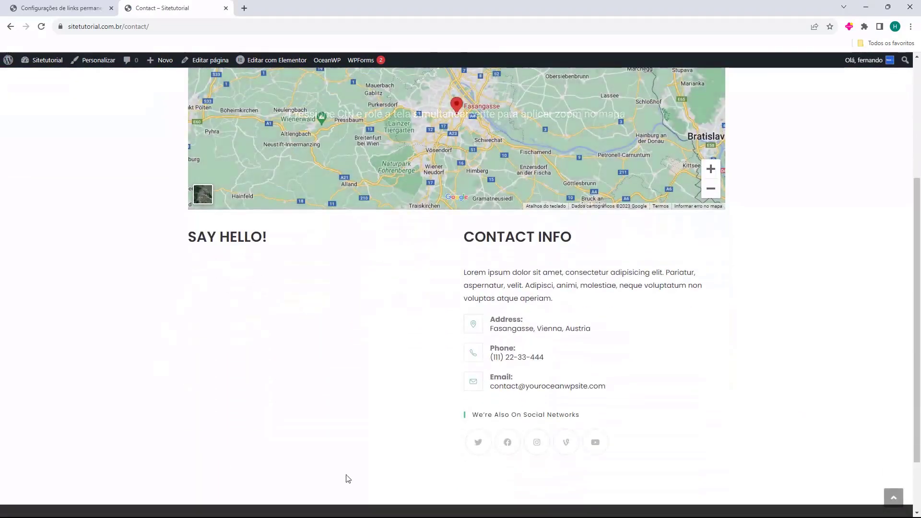
scroll(220, 335, up, 2)
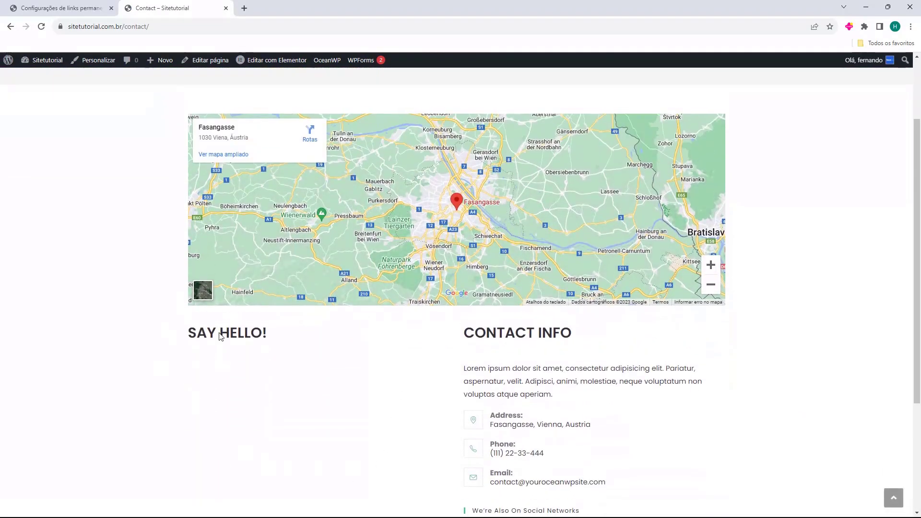
scroll(182, 330, up, 2)
scroll(154, 328, down, 1)
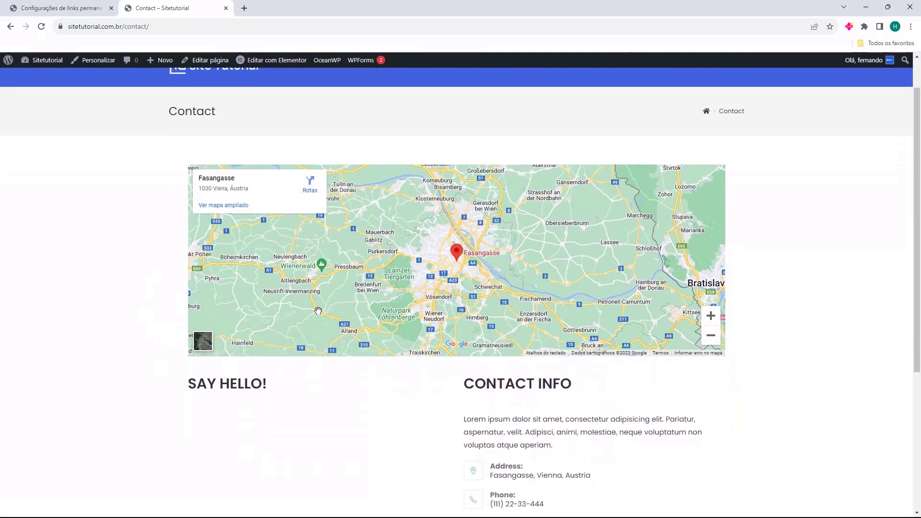
scroll(682, 397, down, 4)
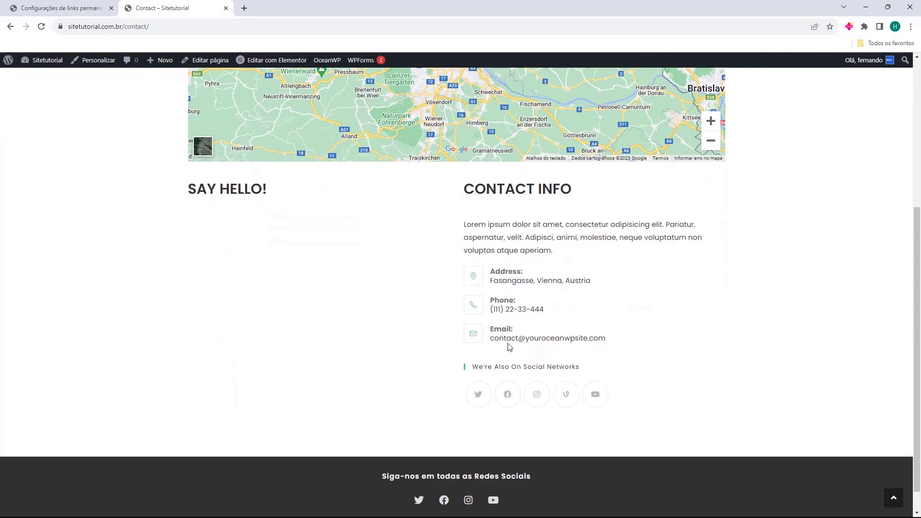
scroll(507, 346, up, 5)
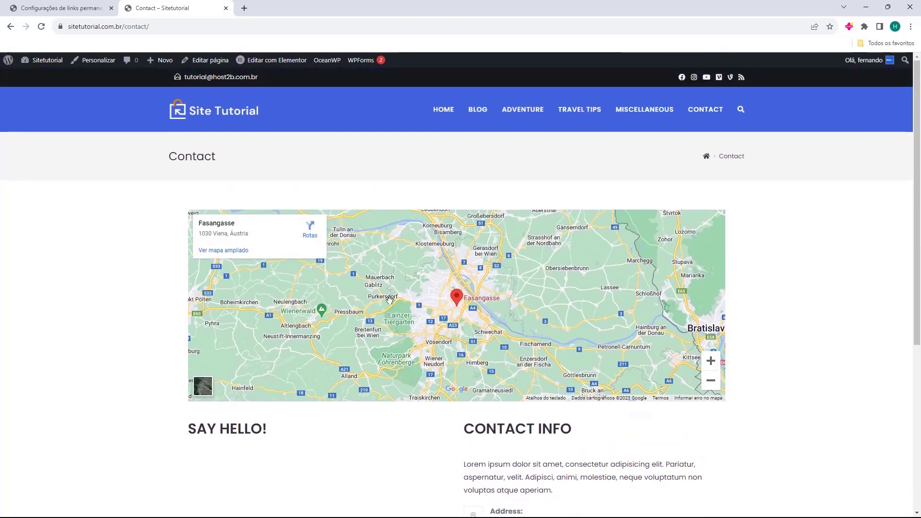
click(437, 120)
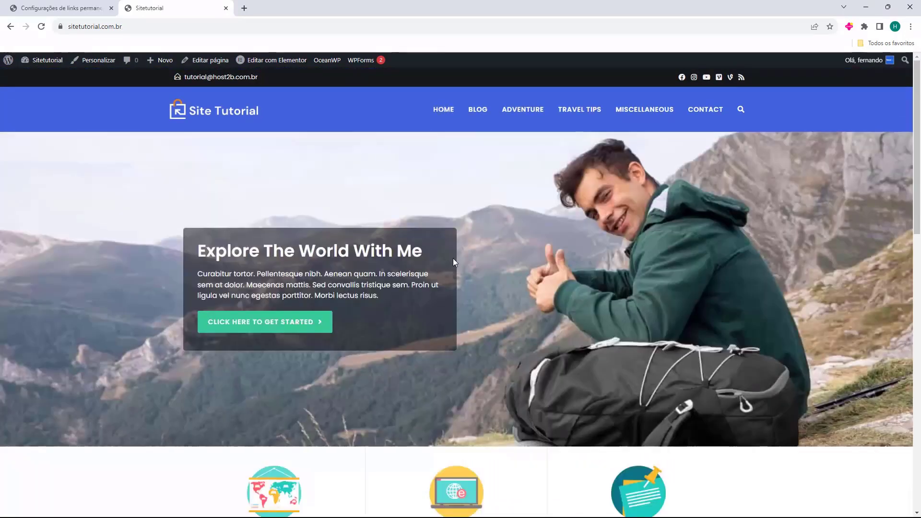
Scroll the home page, close the site tab with Ctrl+W, and go to the admin Dashboard.
scroll(345, 188, down, 2)
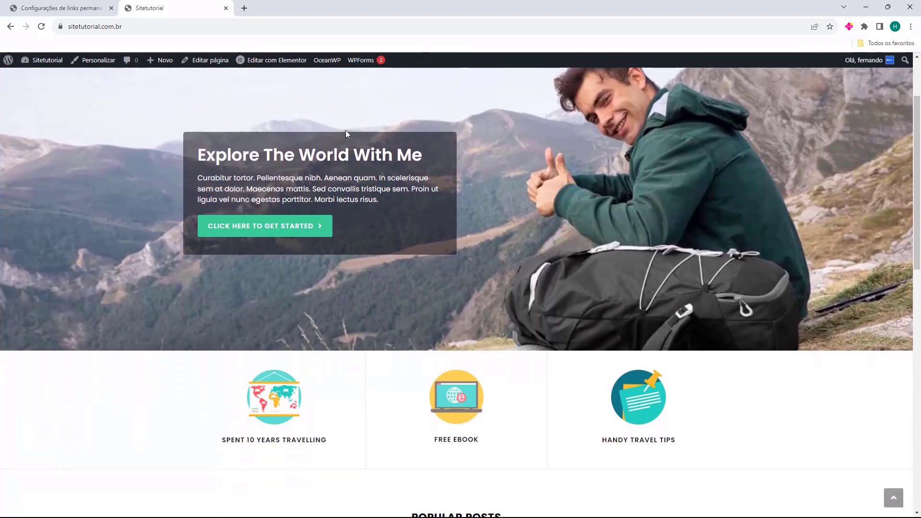
scroll(240, 221, down, 4)
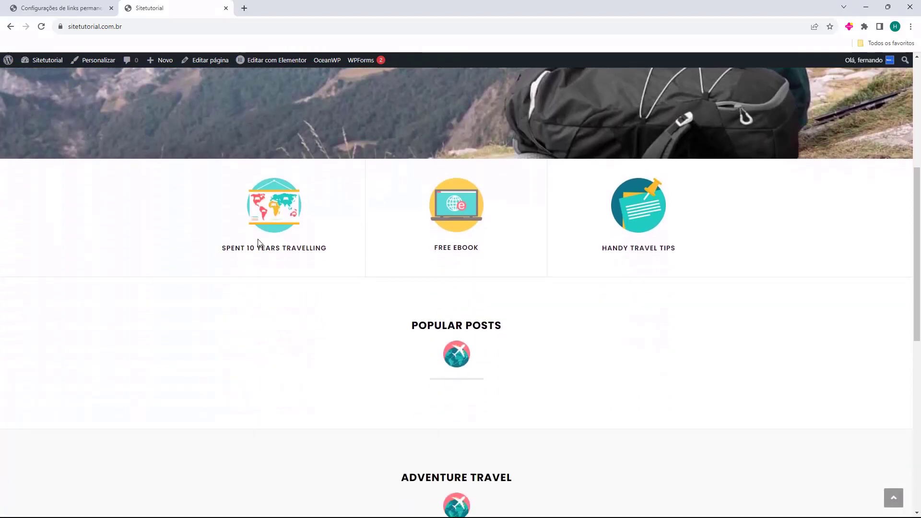
scroll(542, 351, down, 9)
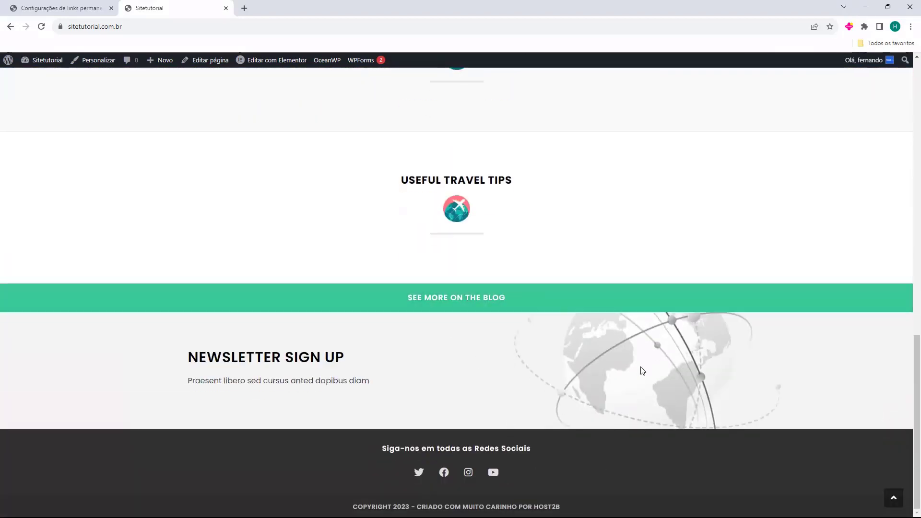
scroll(582, 374, up, 15)
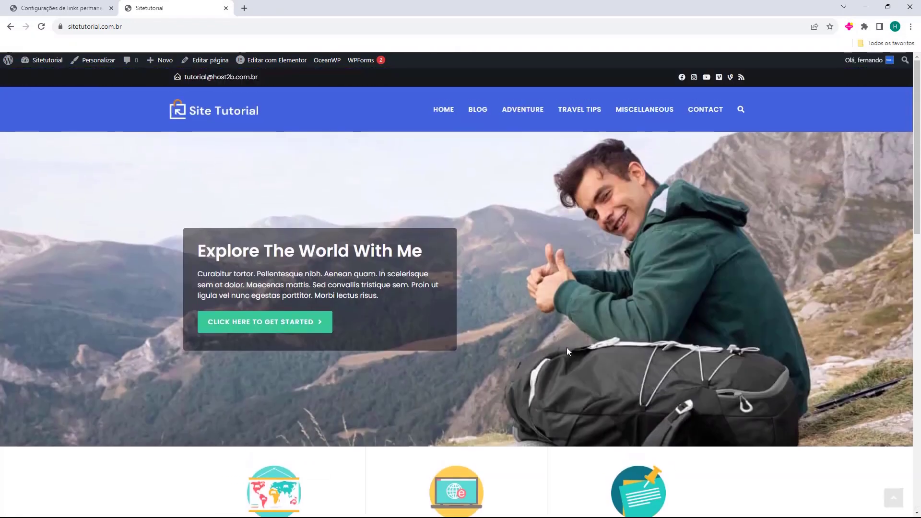
key(ctrl+w)
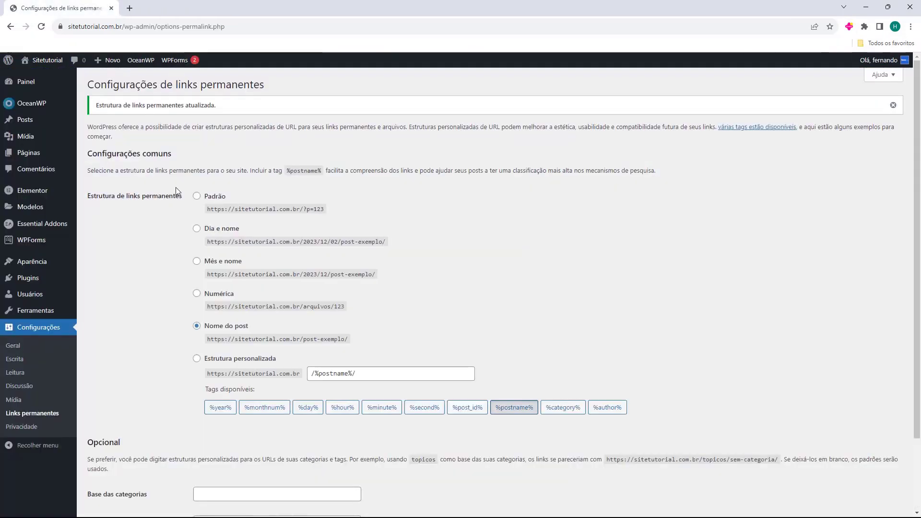
click(24, 82)
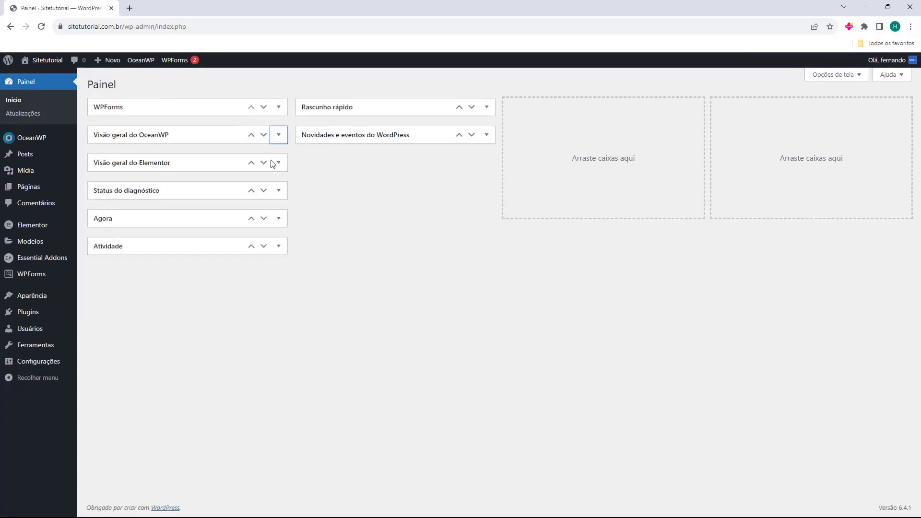
Collapse the Dashboard widgets such as WPForms, OceanWP, Elementor and Atividade.
click(590, 401)
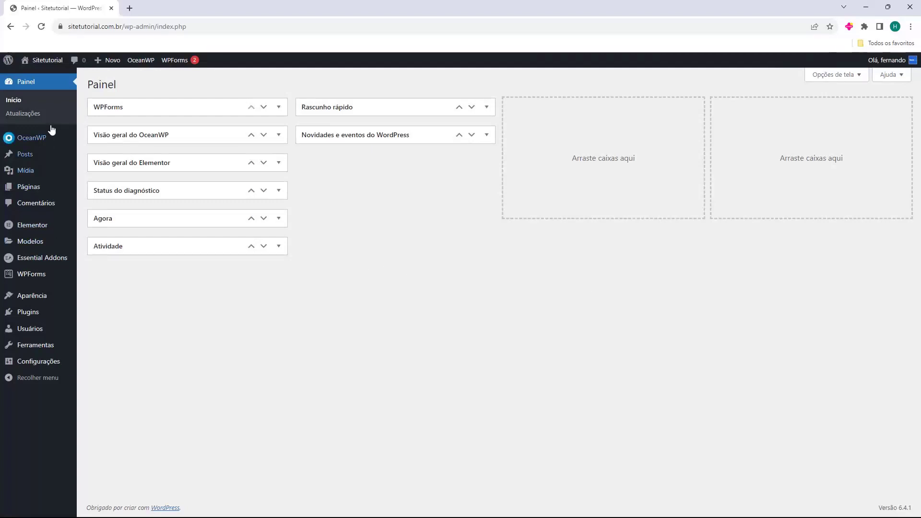
mouse_move(40, 283)
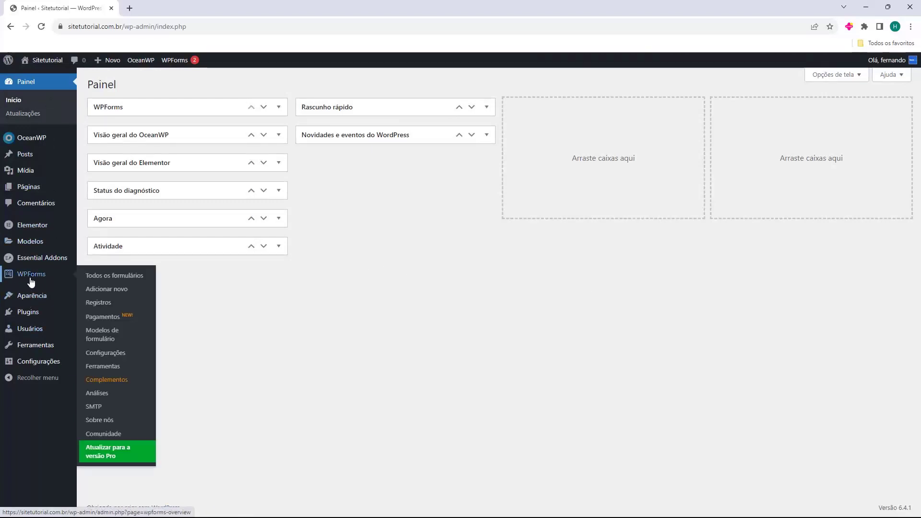
Show WPForms' Todos os formulários list and close the Notificações panel.
click(33, 280)
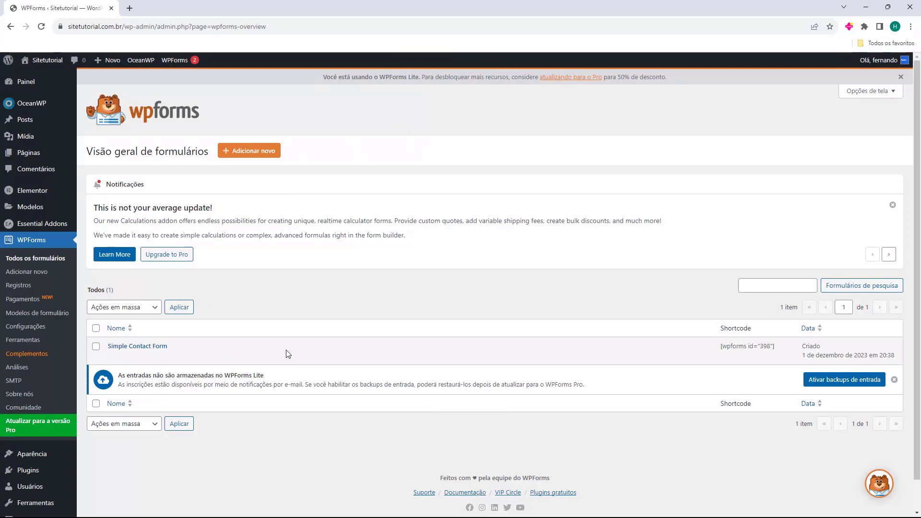
click(892, 205)
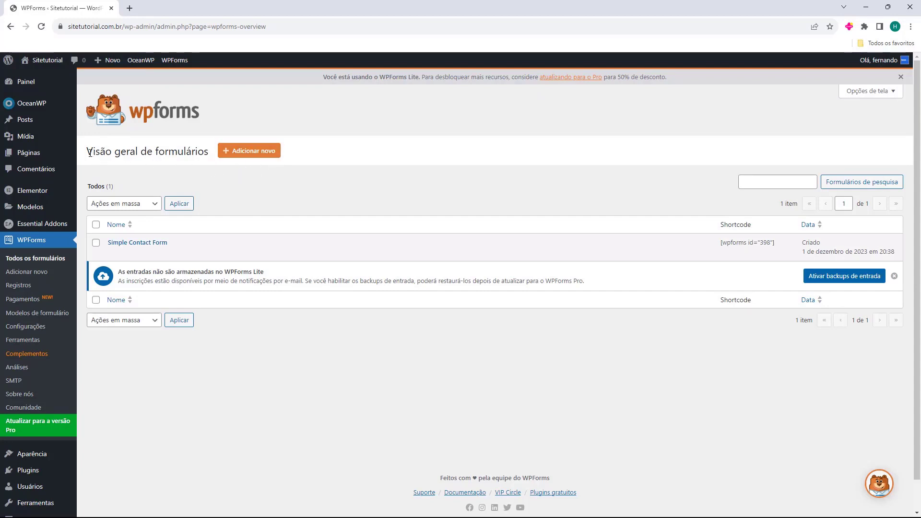
Start a new form named 'Formulario de Contato' from the Formulário de contato simples template.
click(249, 152)
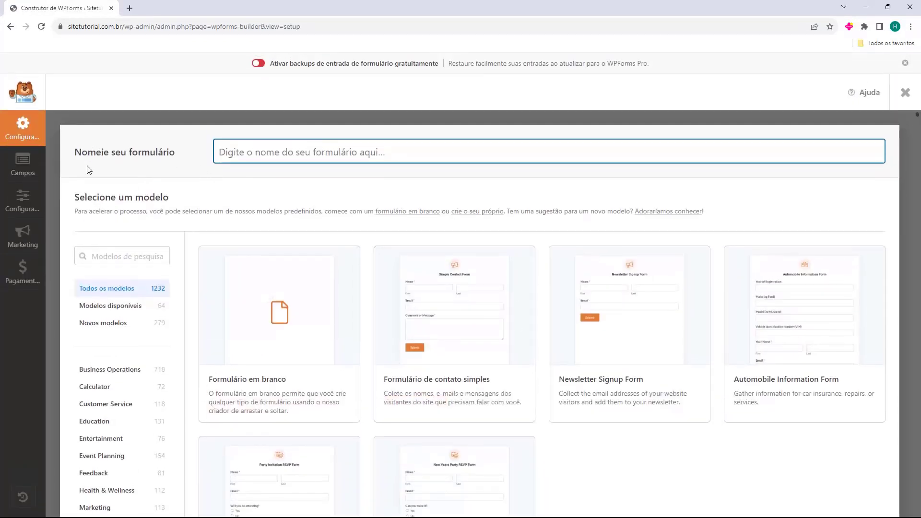
double_click(77, 157)
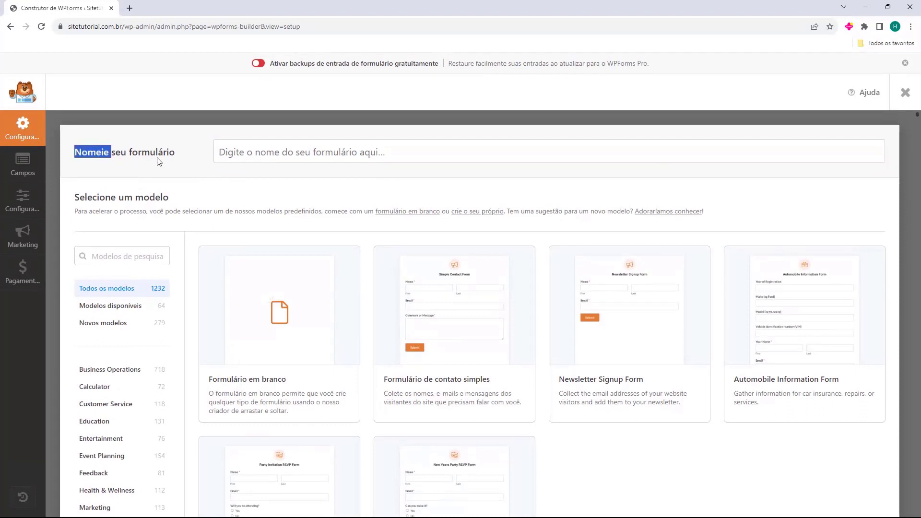
click(294, 160)
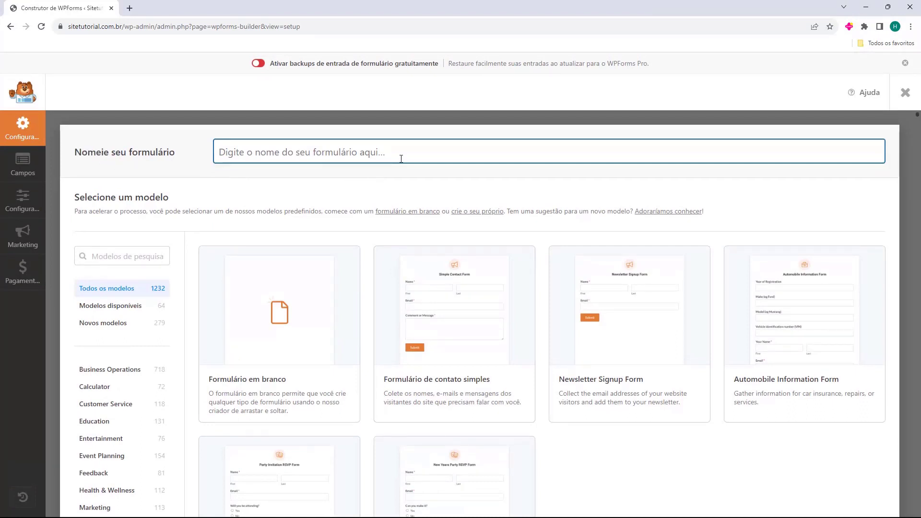
text(Formulario de Contato)
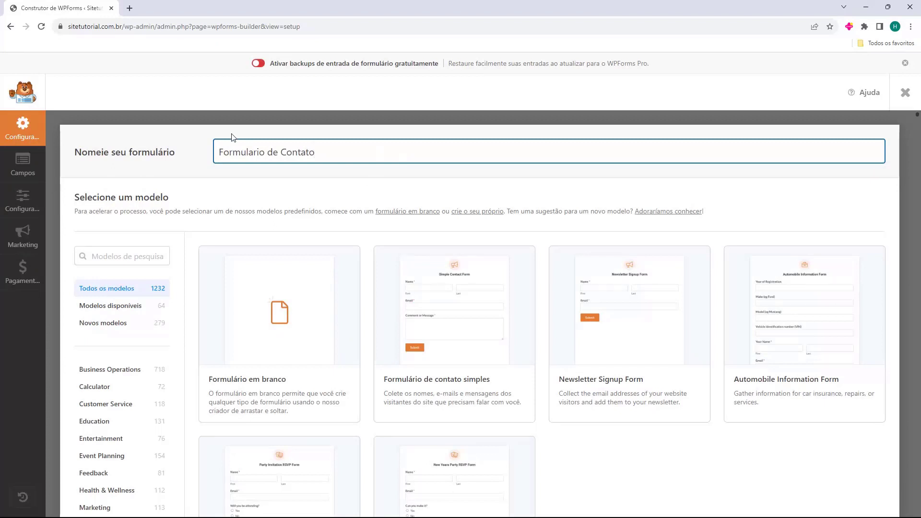
scroll(253, 197, down, 2)
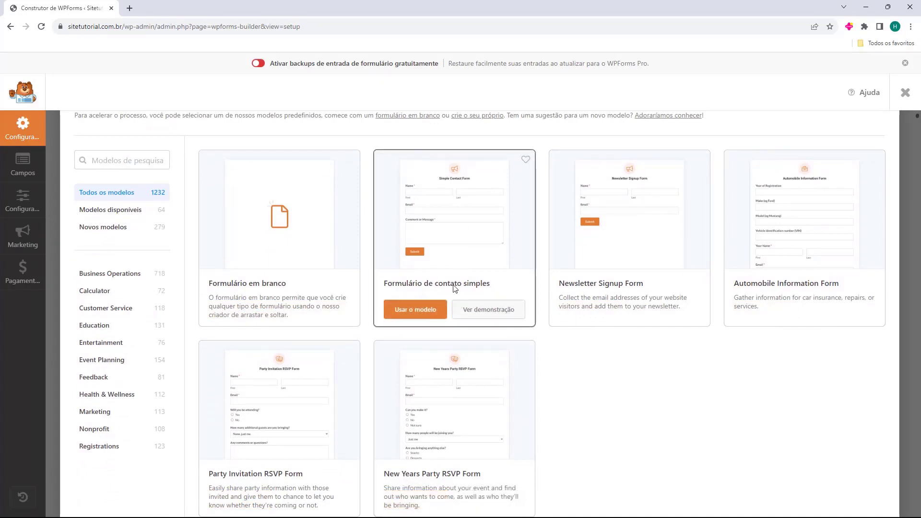
click(411, 314)
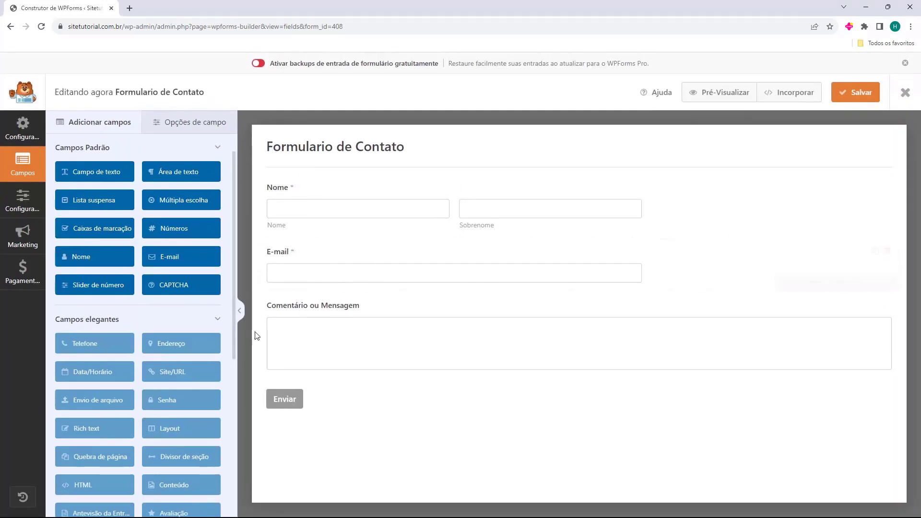
Shorten the 'Comentário ou Mensagem' field label to 'Mensagem'.
click(350, 314)
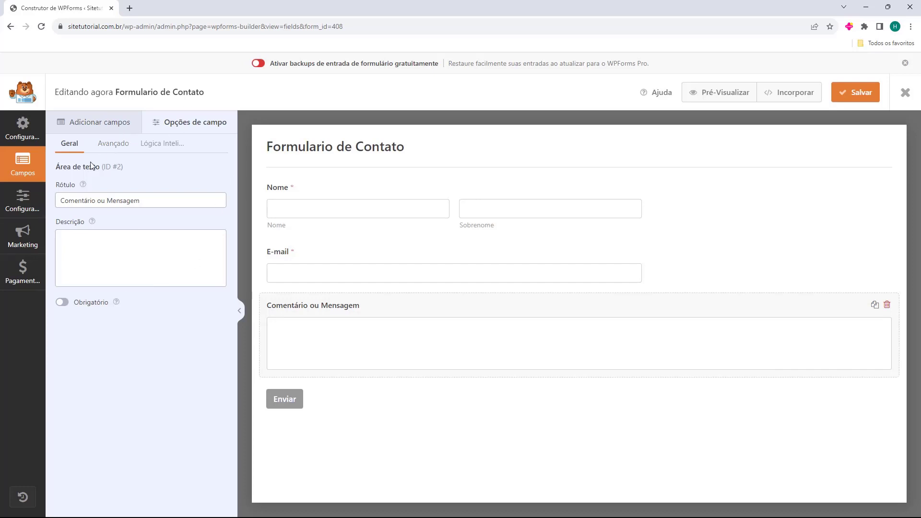
click(89, 201)
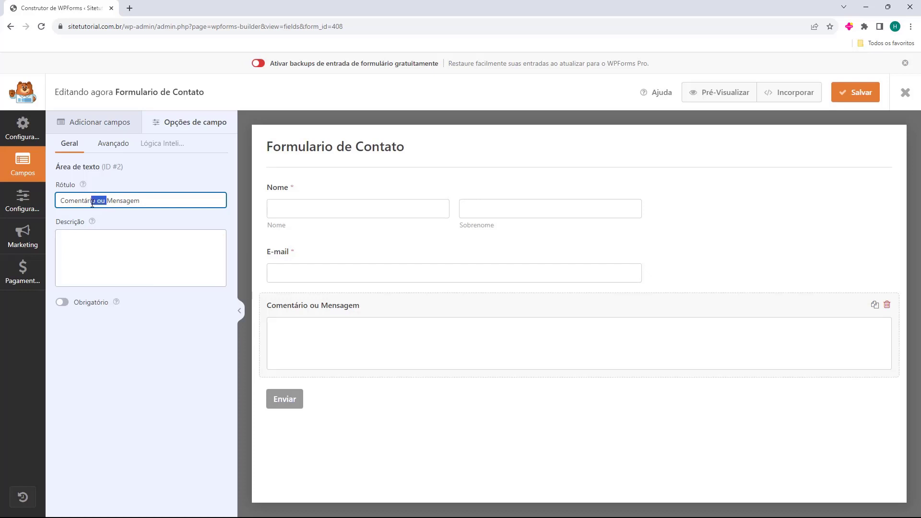
drag(92, 203, 59, 203)
key(BackSpace)
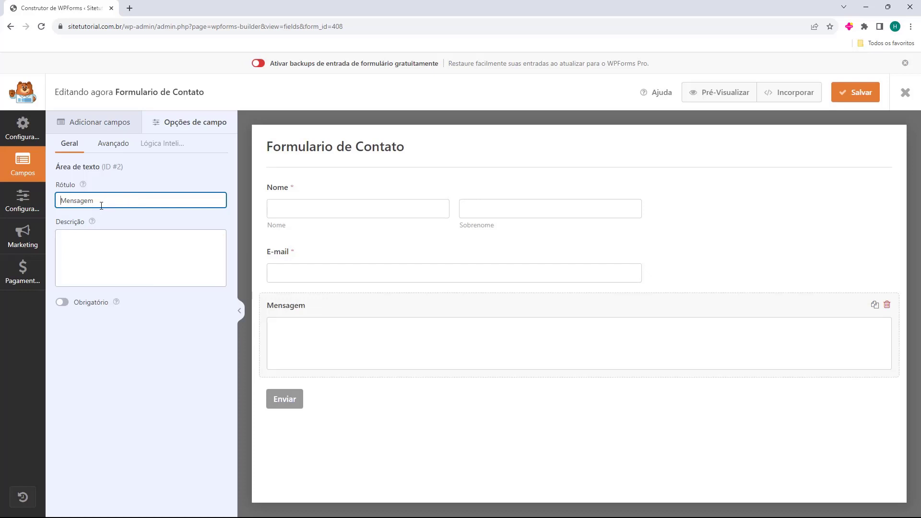
Set the Nome field's format to Simples and save the form.
click(399, 206)
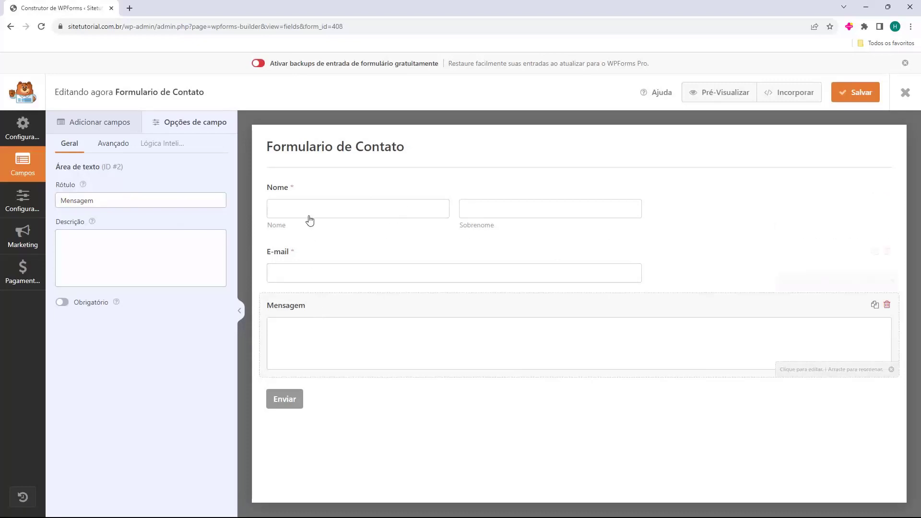
click(283, 196)
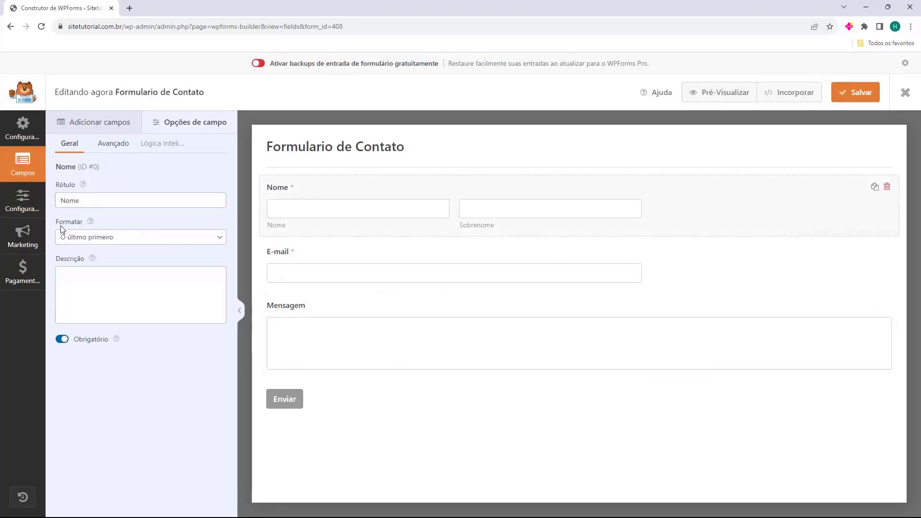
click(92, 240)
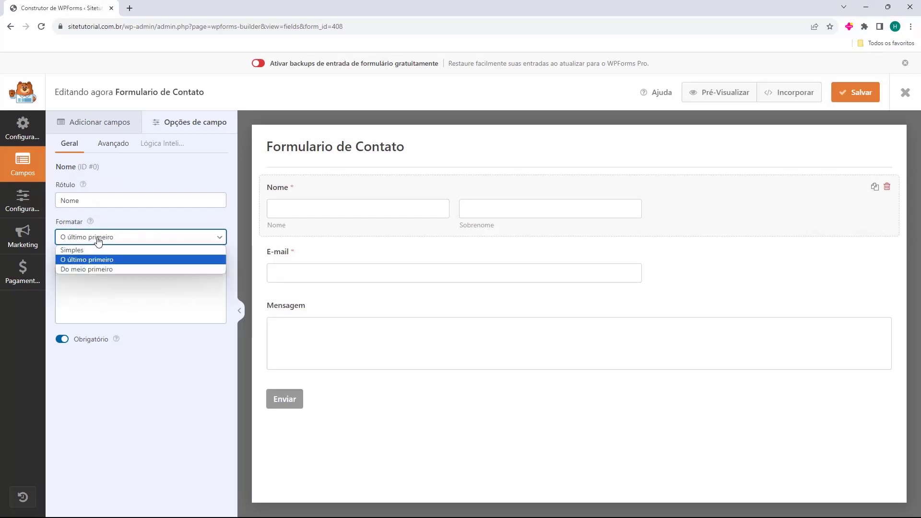
click(99, 249)
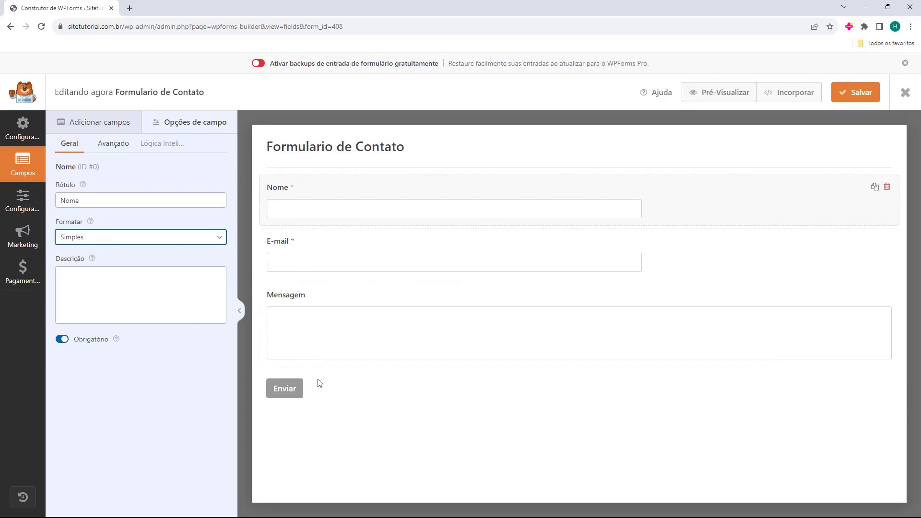
click(350, 387)
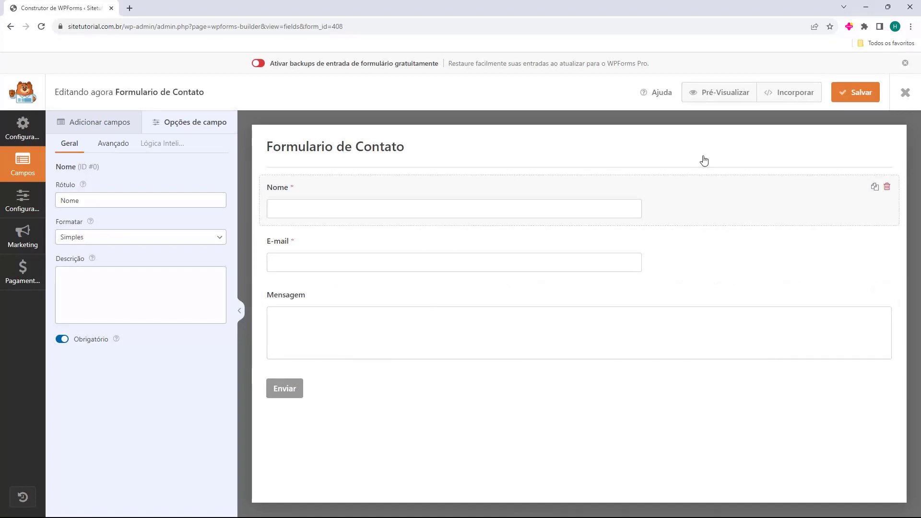
click(847, 100)
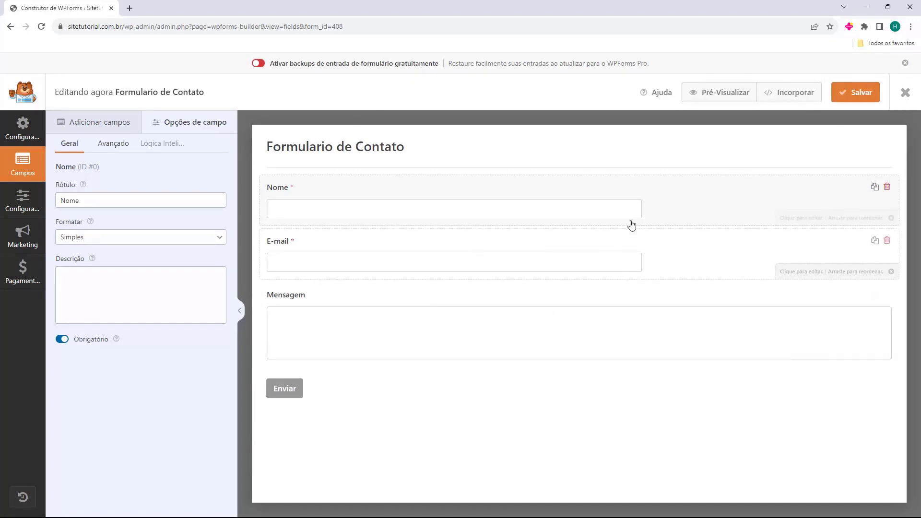
Exit the builder to the WPForms overview and begin a new form.
click(905, 93)
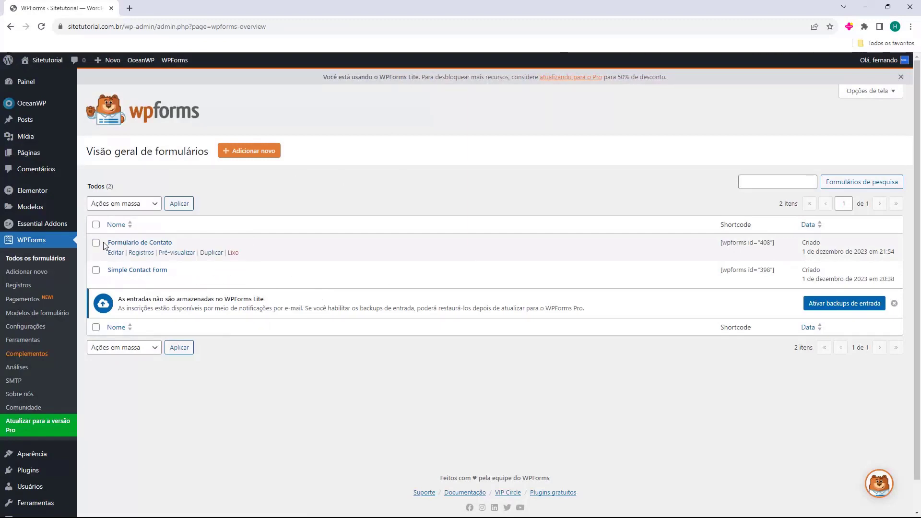
drag(107, 242, 186, 244)
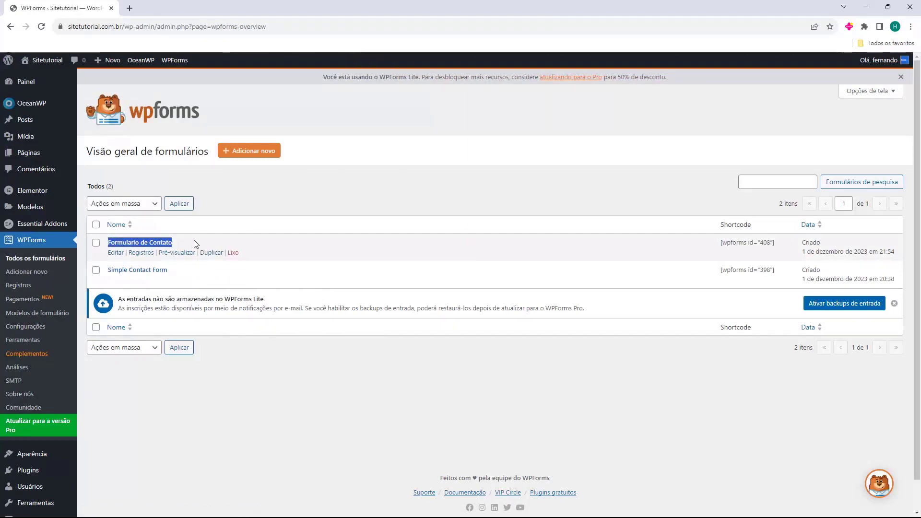
click(194, 240)
click(249, 158)
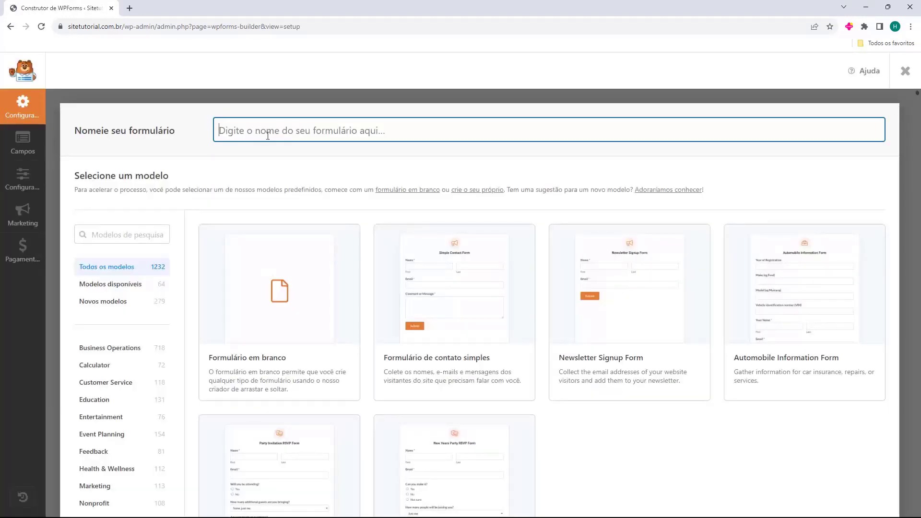
Name the form 'Newsletter' and build it from the Newsletter Signup Form template.
text(Newsletter)
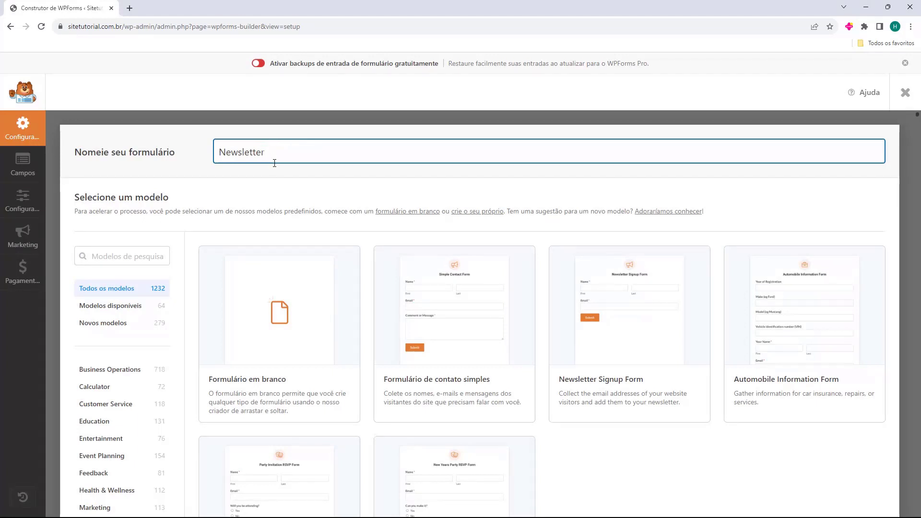
scroll(263, 177, down, 1)
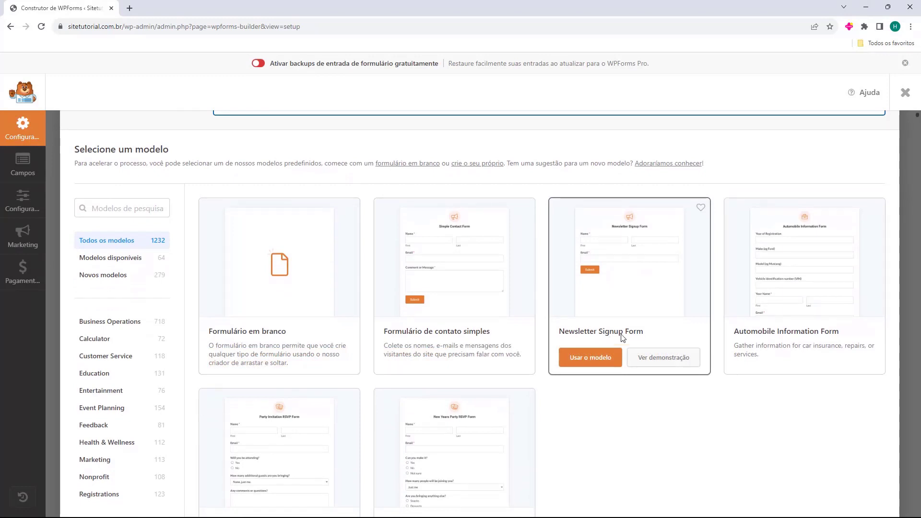
click(593, 363)
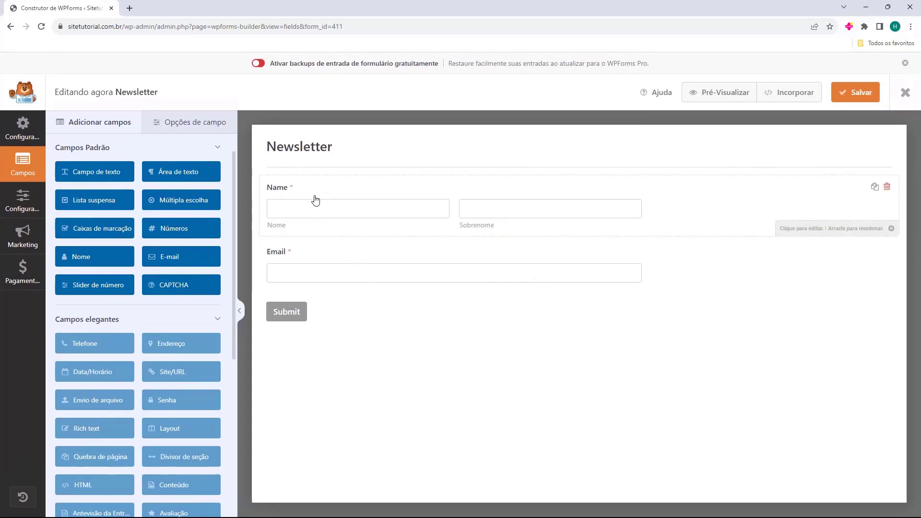
Change the Name field's format to Simples so it becomes a single input.
click(315, 201)
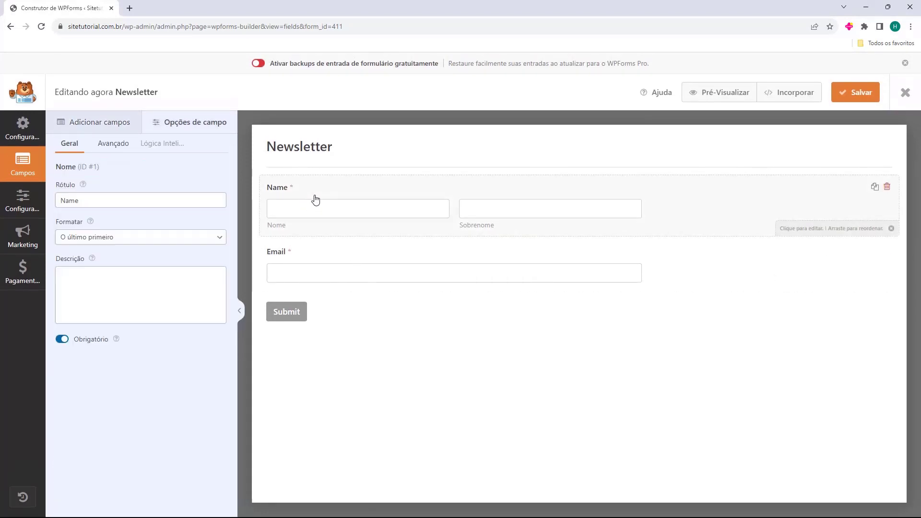
click(78, 240)
click(75, 247)
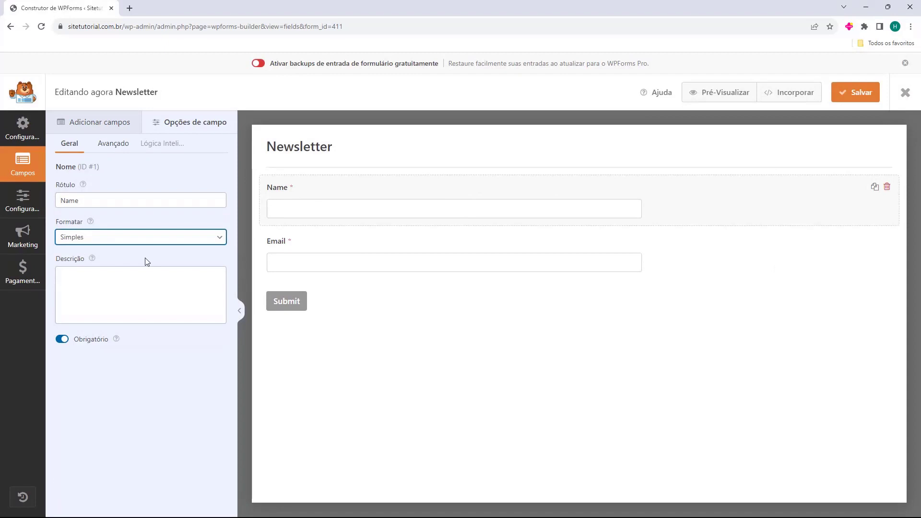
Select the Email field, then bring up the form's Configurações > Geral settings.
click(328, 250)
click(293, 307)
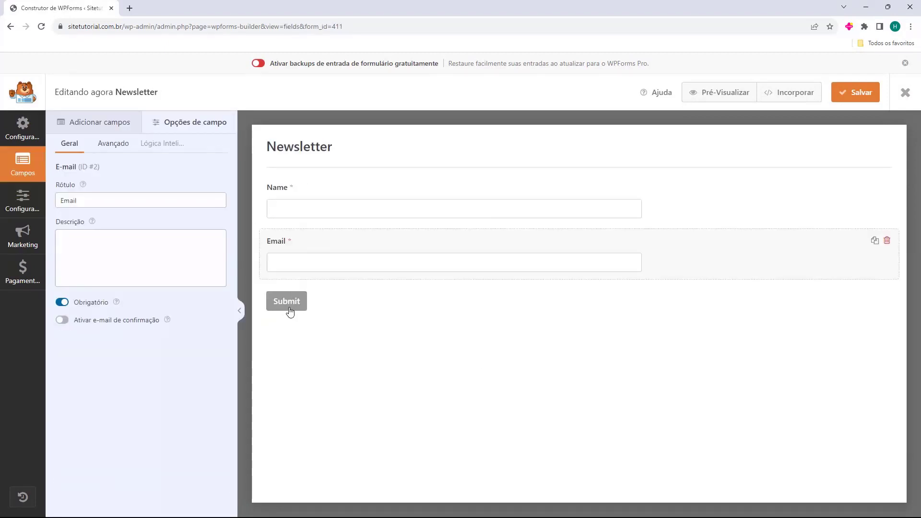
click(286, 305)
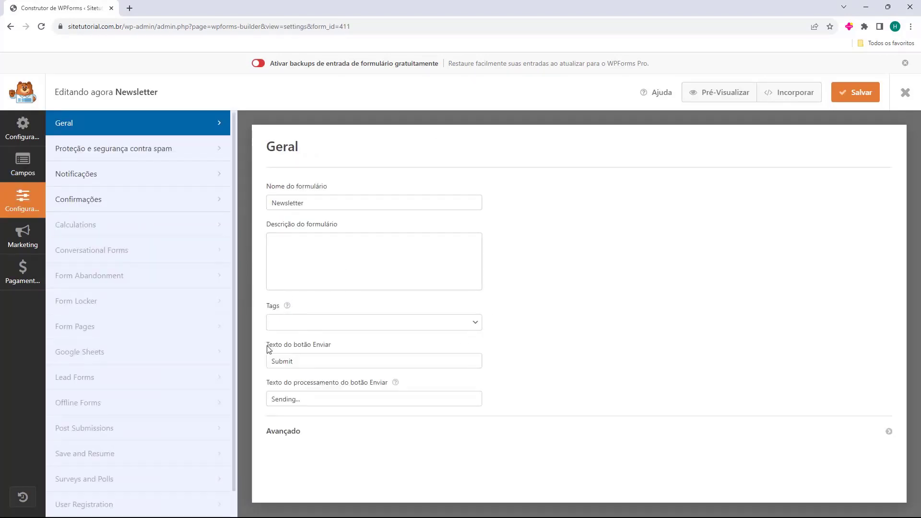
Set the submit button text to 'Enviar' and the processing text to 'Enviando...'.
drag(267, 346, 289, 346)
click(298, 358)
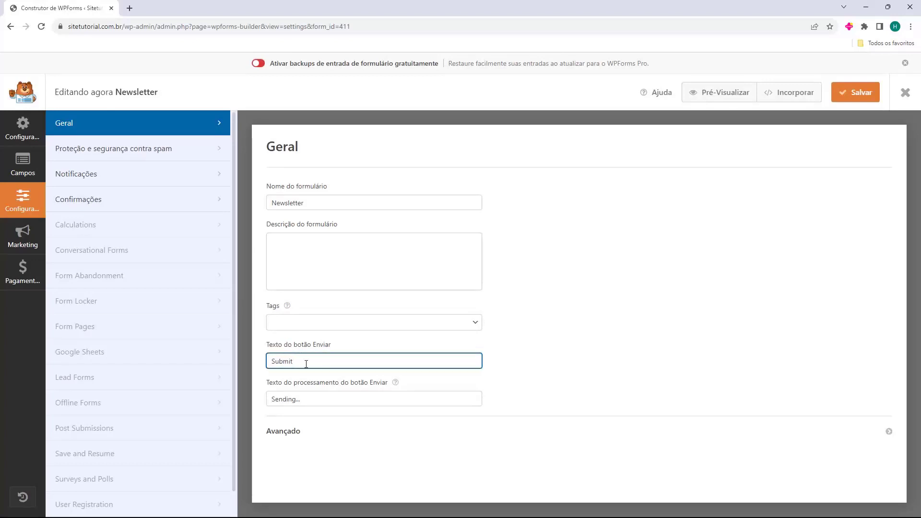
double_click(306, 364)
text(E)
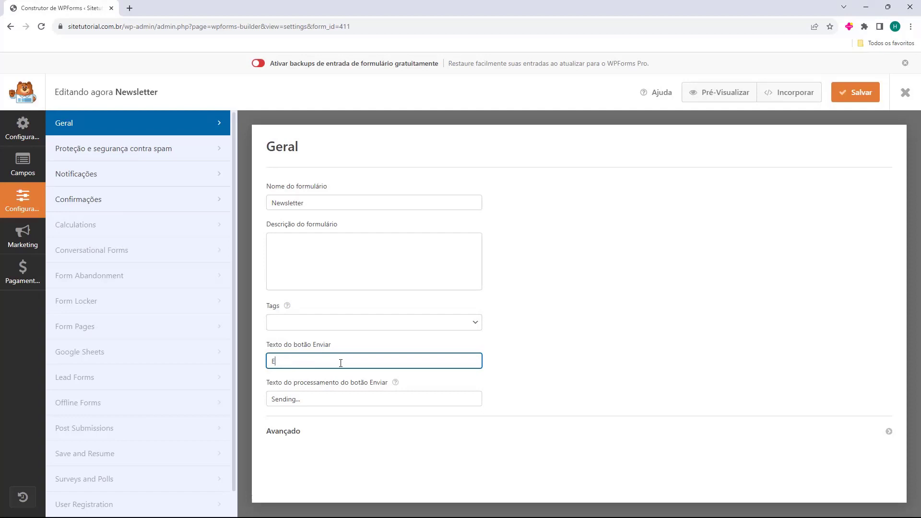
text(nviar)
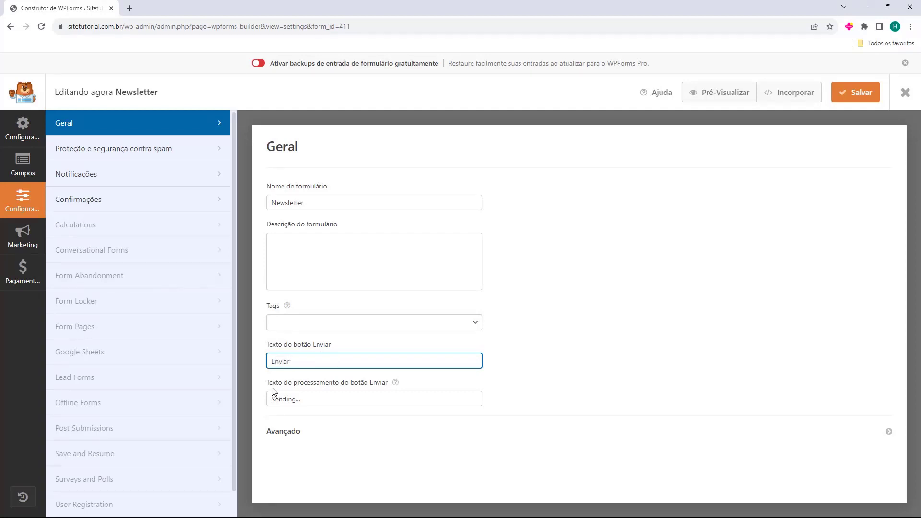
drag(323, 395, 282, 406)
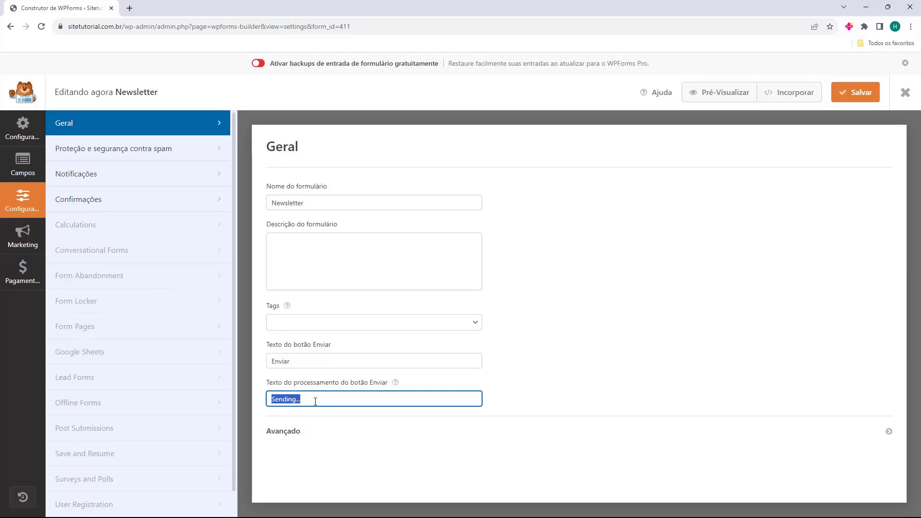
text(Enviando...)
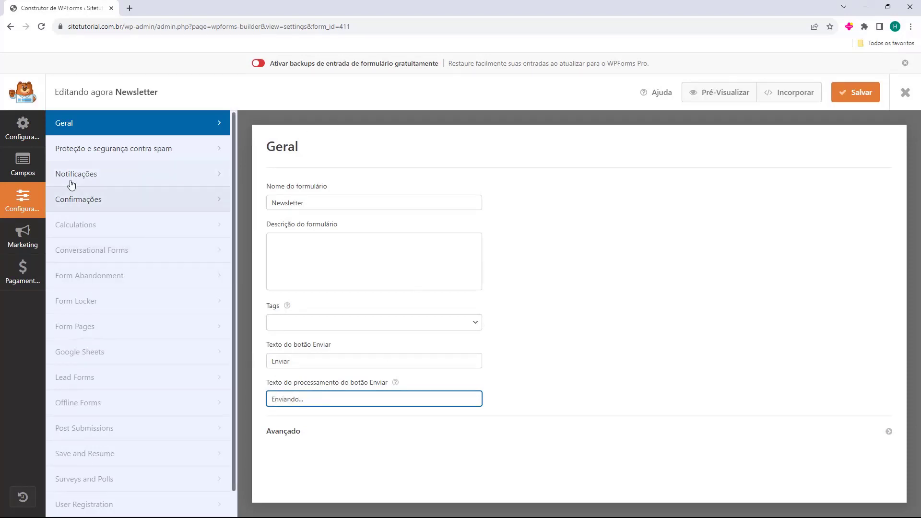
Save the Newsletter form and exit to the WPForms overview.
click(9, 132)
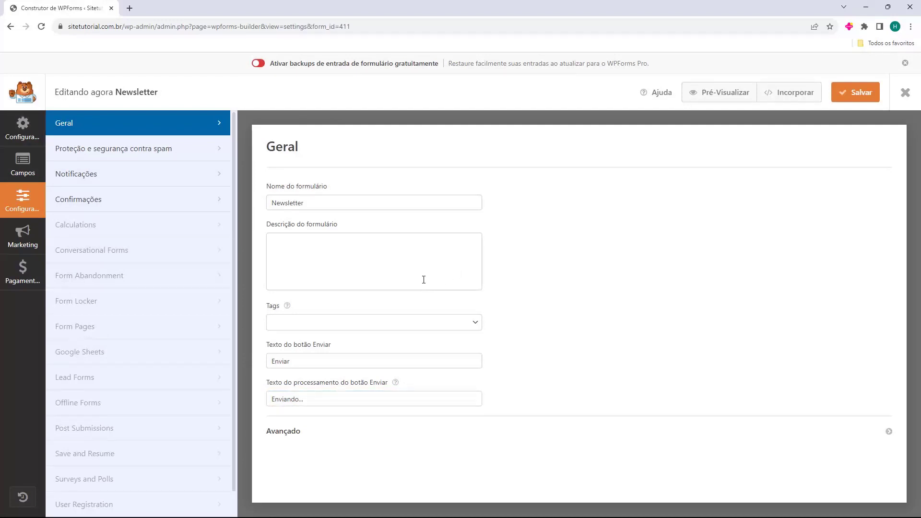
click(862, 98)
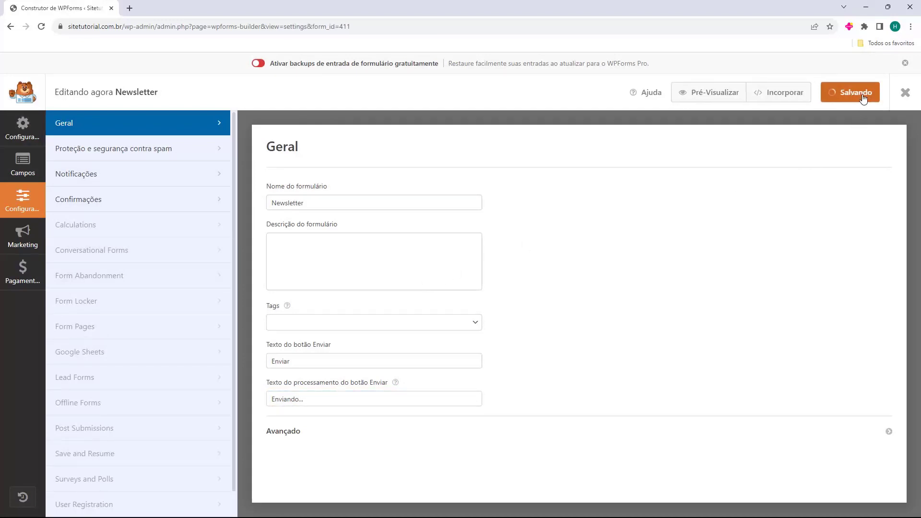
click(905, 93)
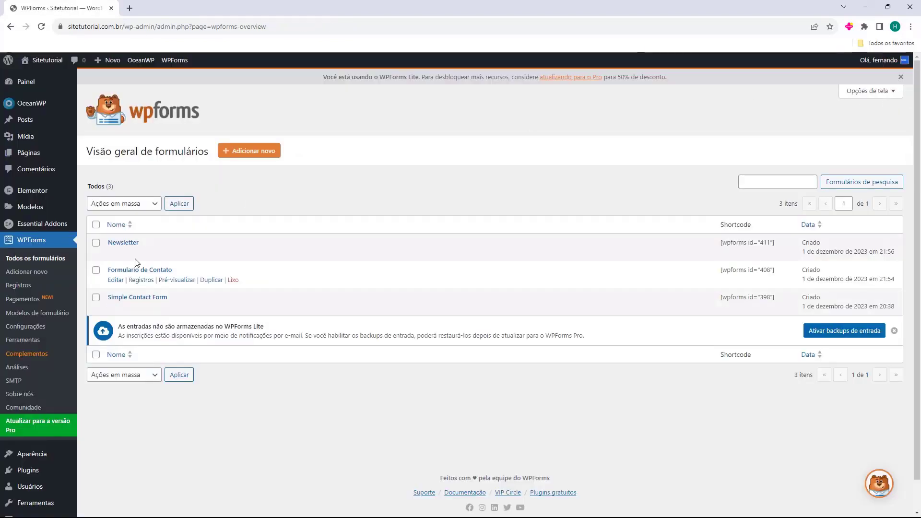
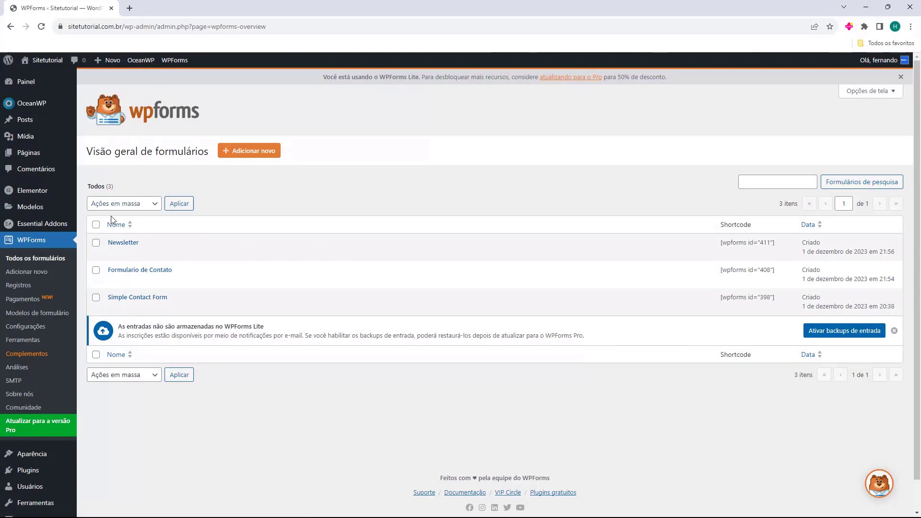
Look over the site's page titles: Página de exemplo, Política de privacidade, Home and Blog.
mouse_move(26, 157)
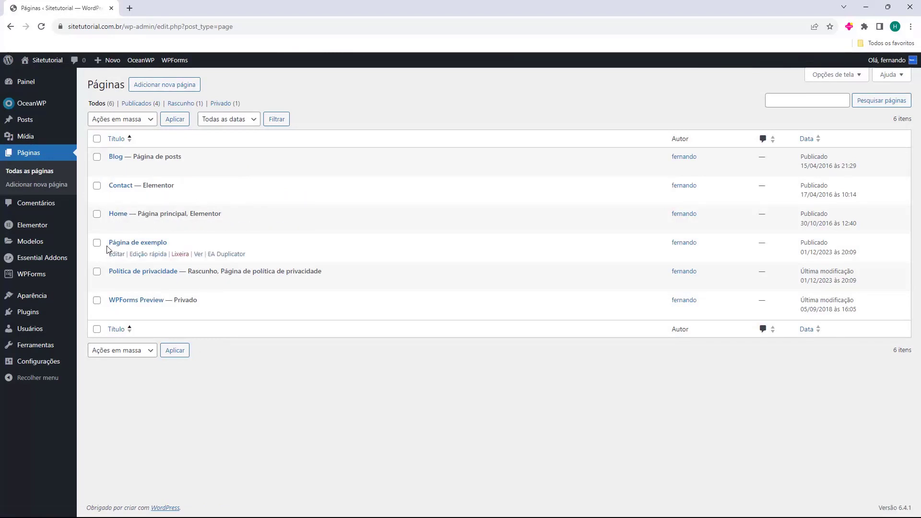
drag(109, 242, 183, 243)
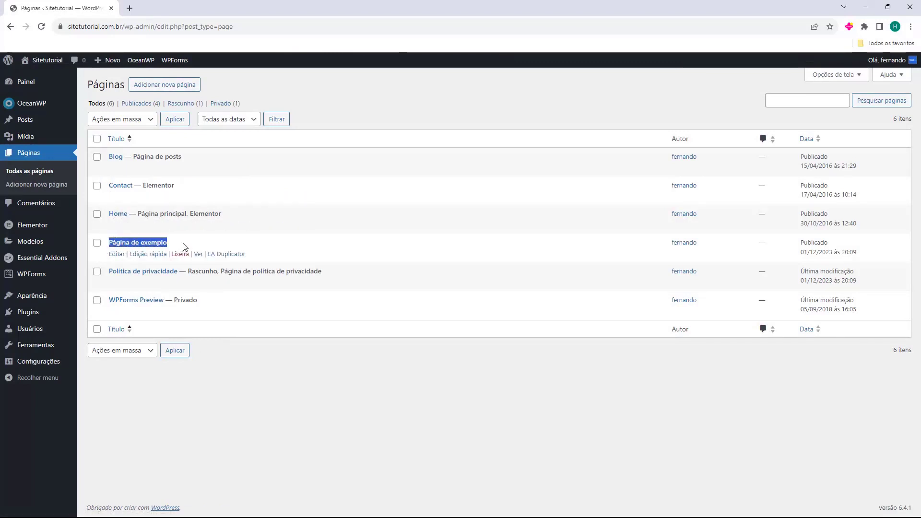
drag(108, 272, 178, 271)
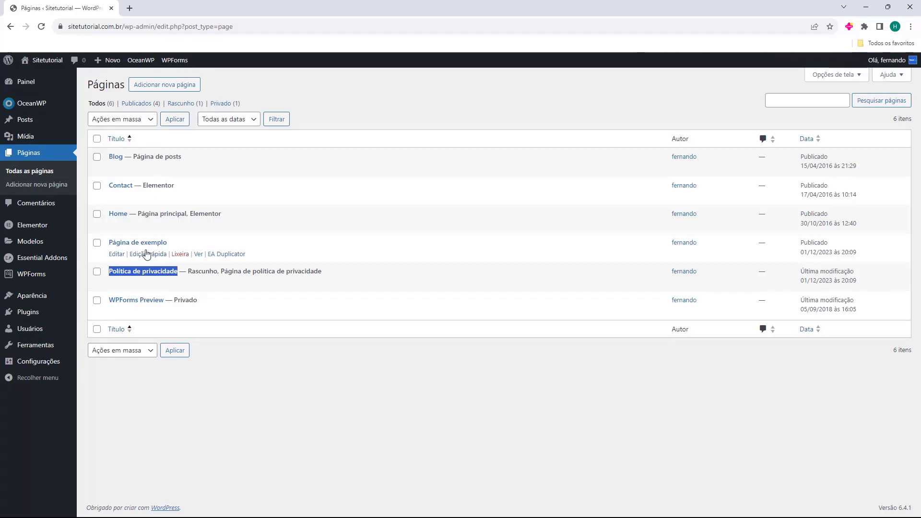
double_click(109, 215)
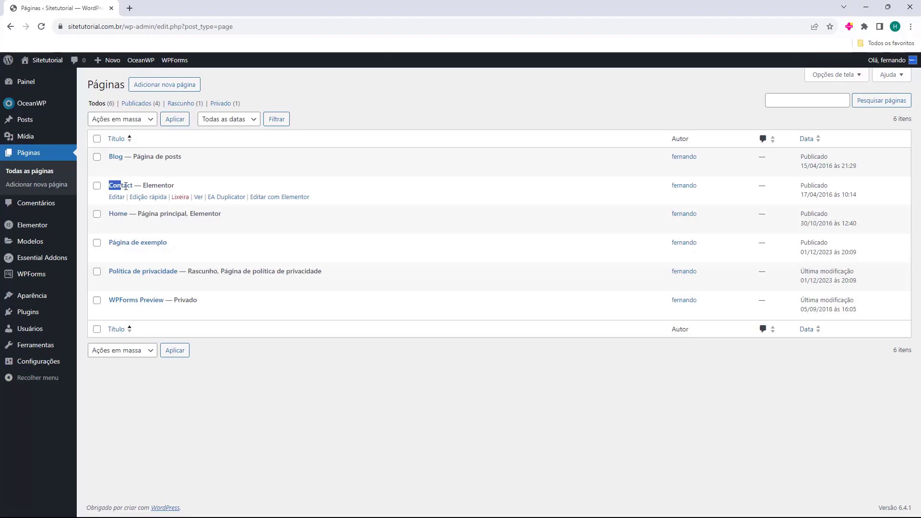
double_click(119, 158)
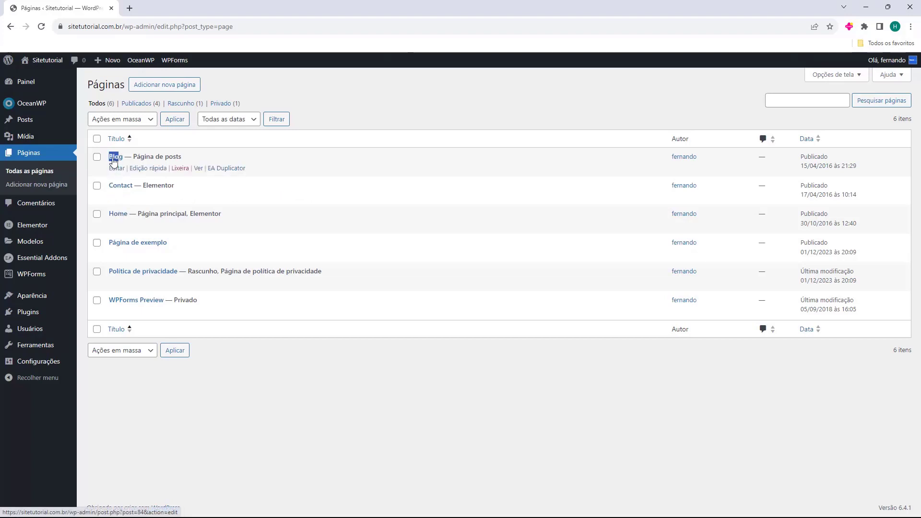
Preview the live Blog page in a new tab, then close it.
click(107, 160)
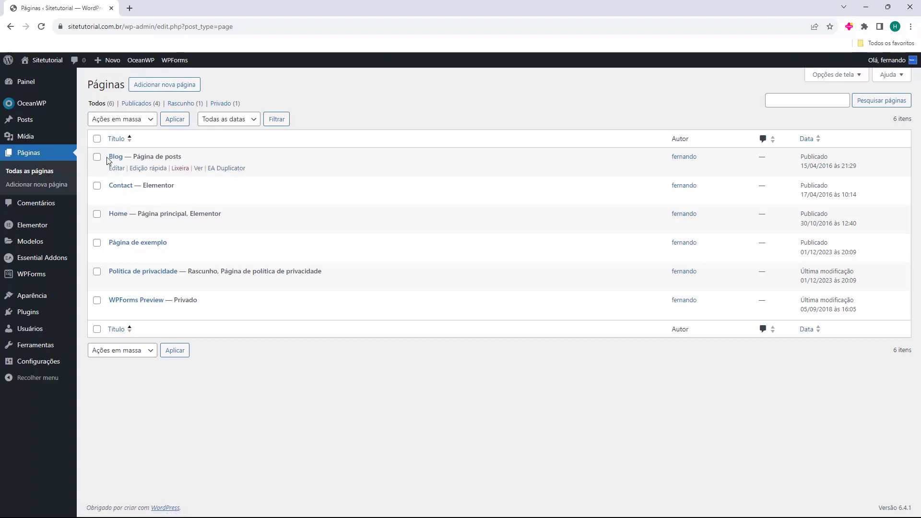
click(198, 168)
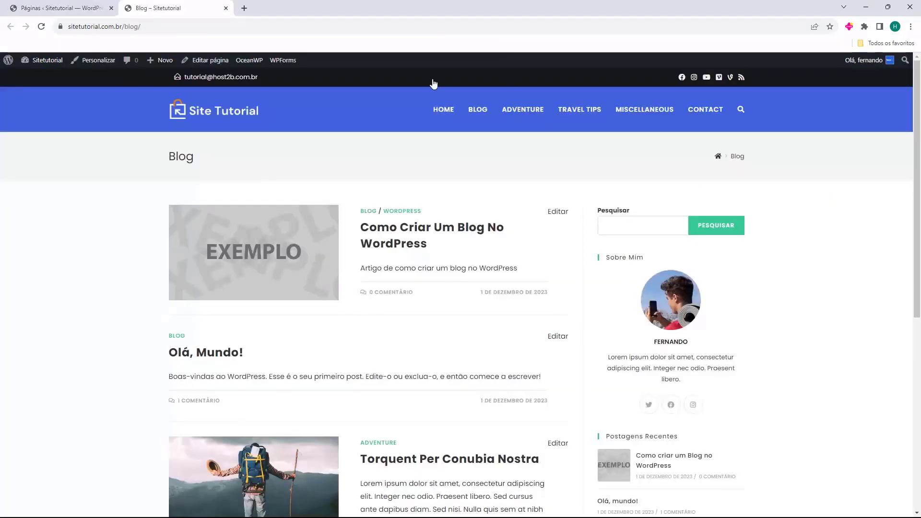
click(225, 7)
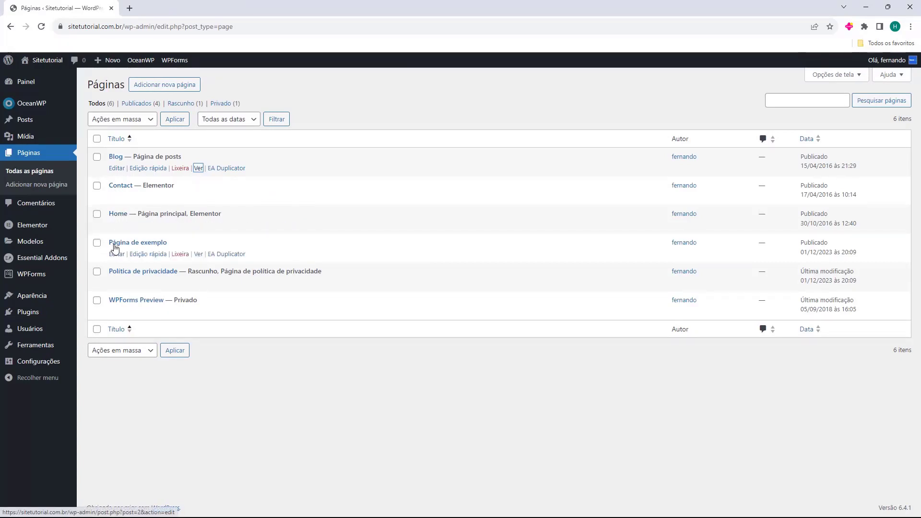
Bulk-trash Página de exemplo, Política de privacidade and WPForms Preview, then check the trash.
click(97, 243)
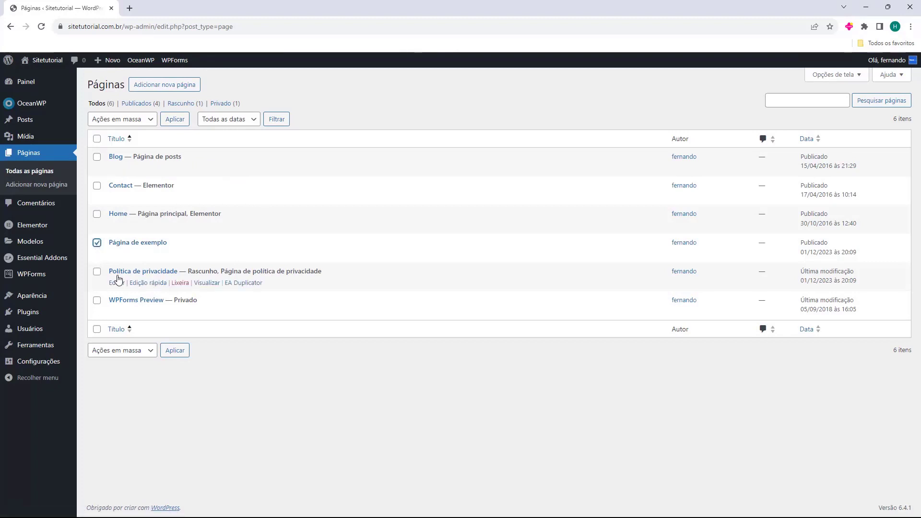
click(97, 271)
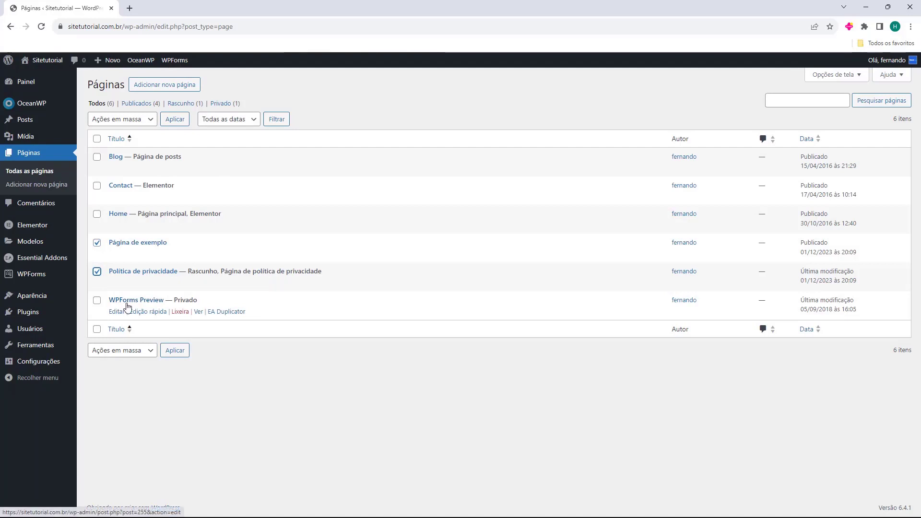
click(96, 300)
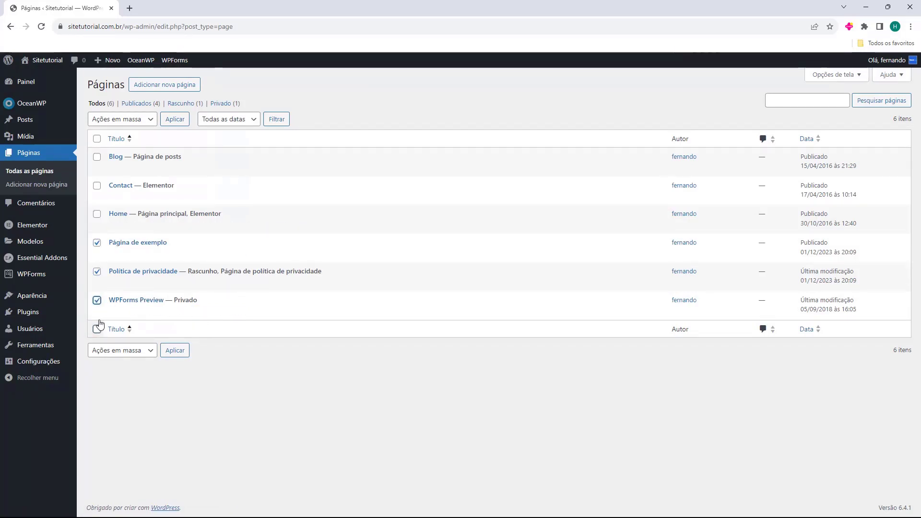
click(108, 124)
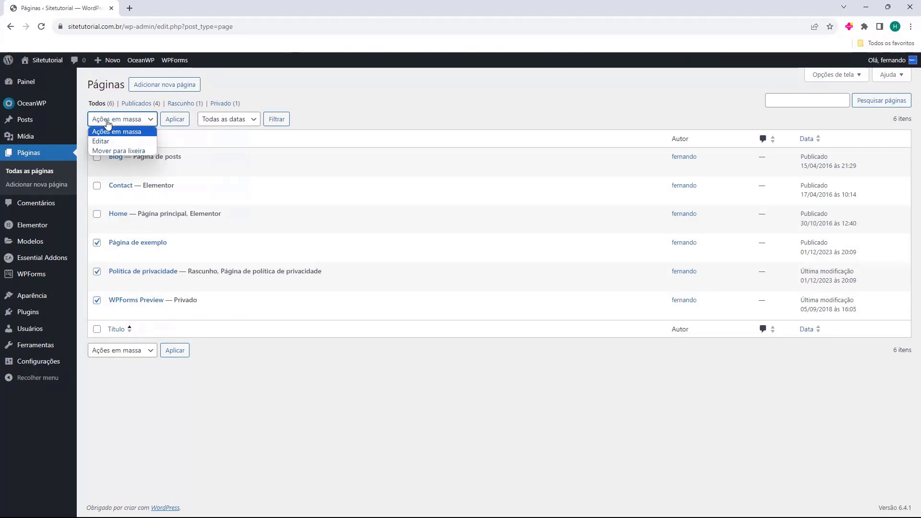
click(111, 152)
click(181, 124)
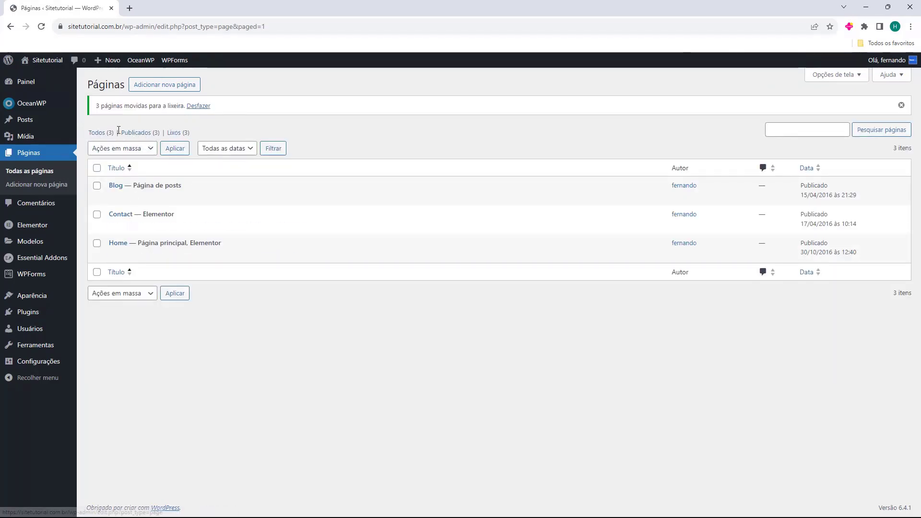
click(176, 133)
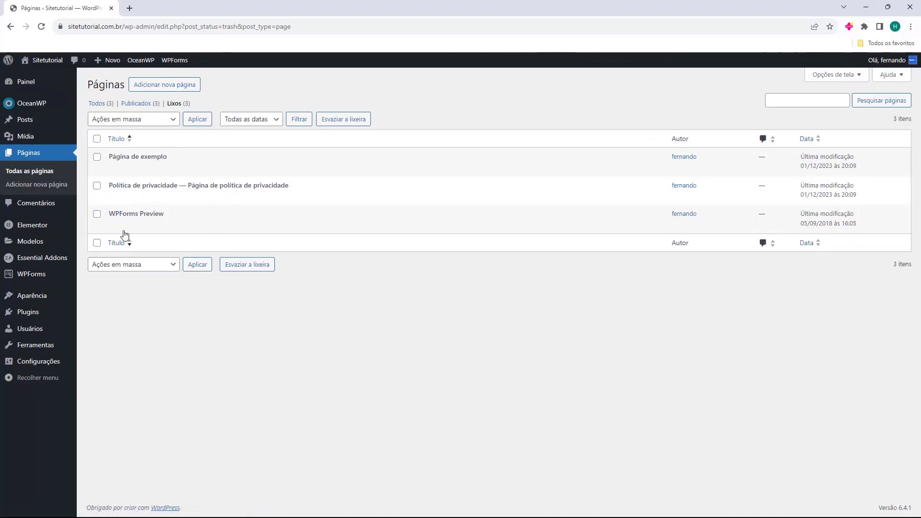
click(104, 103)
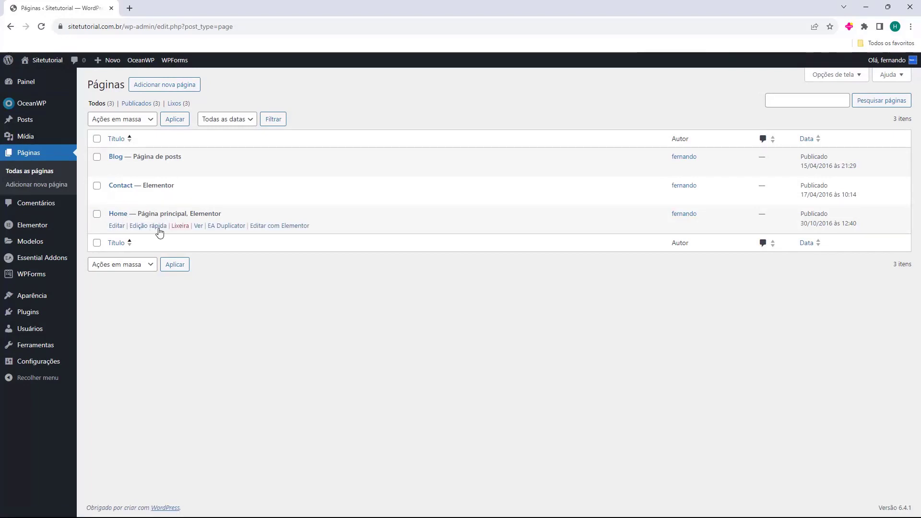
Quick-edit the Home page, changing its title to Inicio and its slug to inicio.
click(156, 226)
double_click(149, 232)
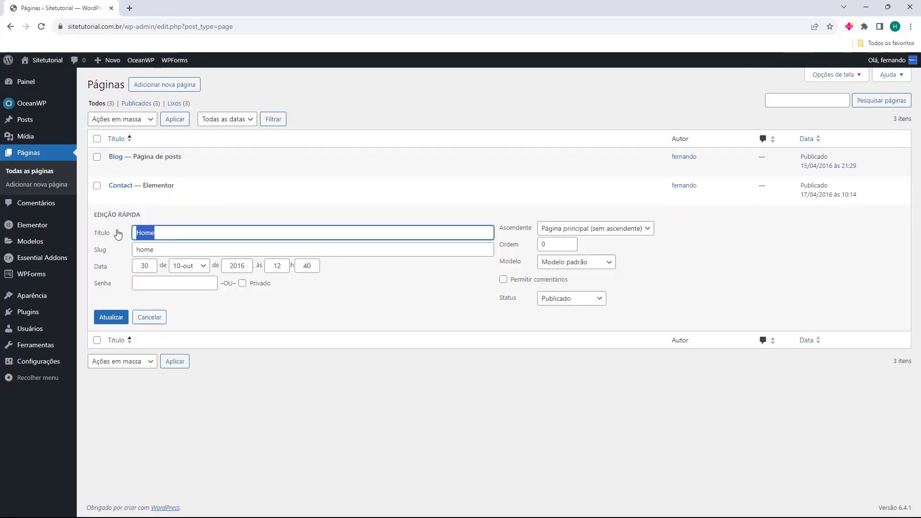
double_click(156, 232)
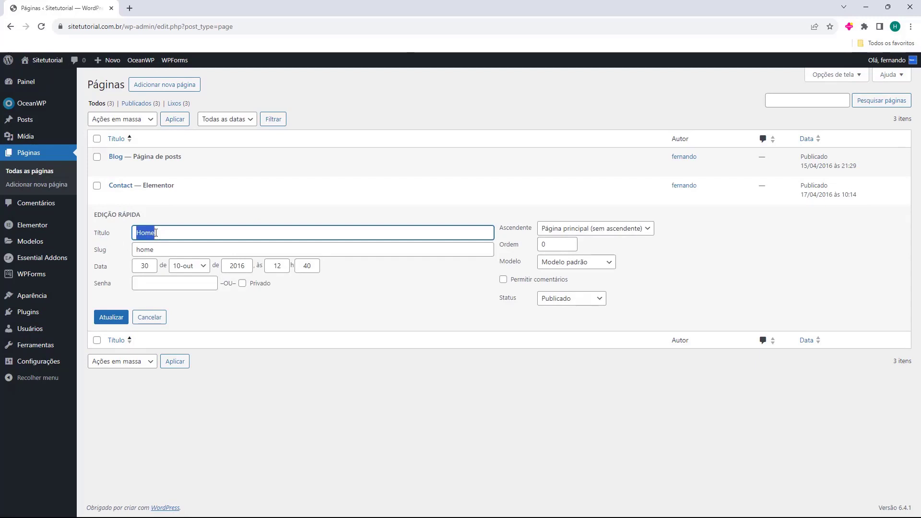
text(Inicio)
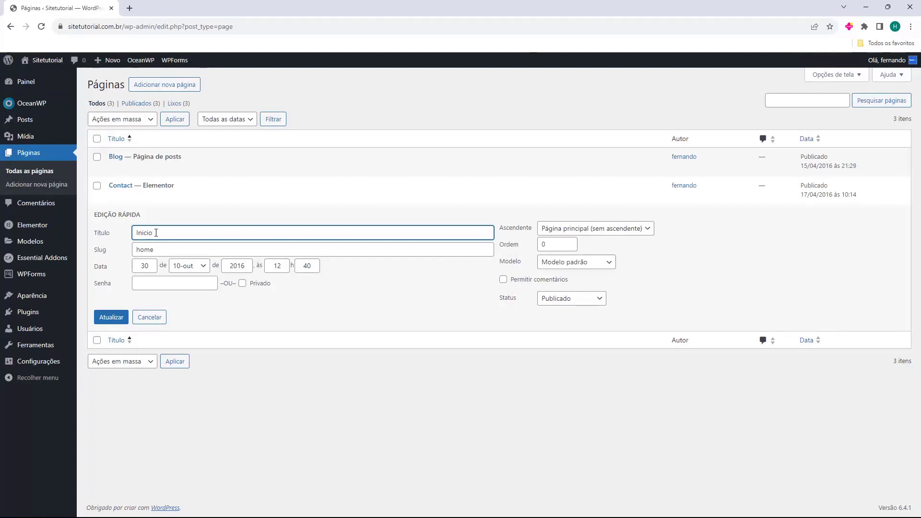
double_click(168, 255)
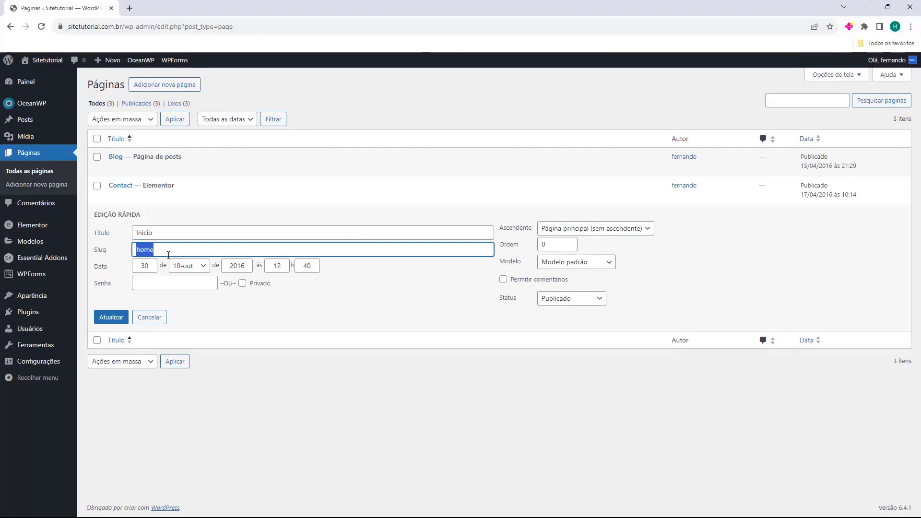
text(inicio)
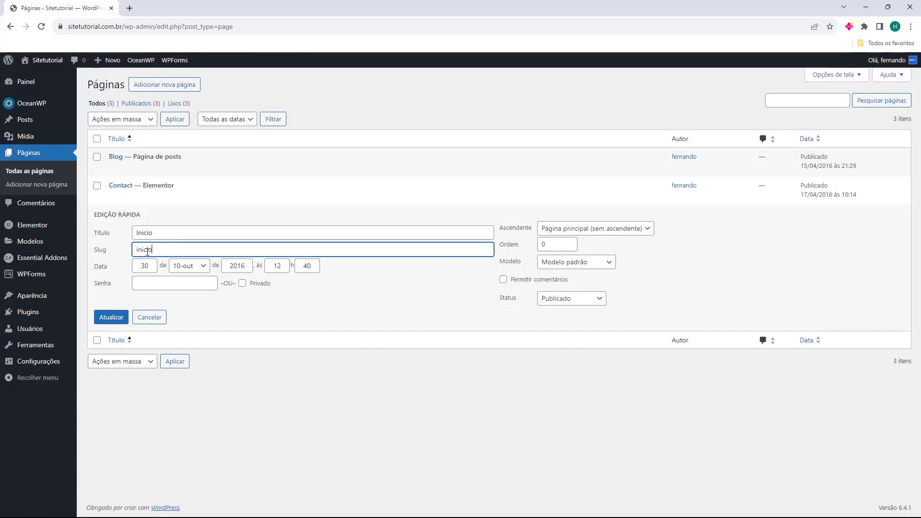
click(111, 325)
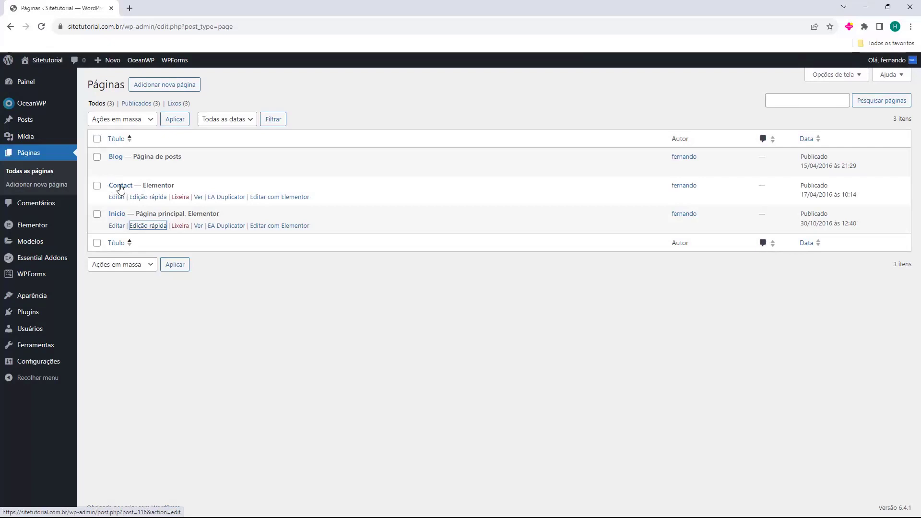
Retitle the Contact page 'Entre em contato' with an empty slug and save it.
click(142, 197)
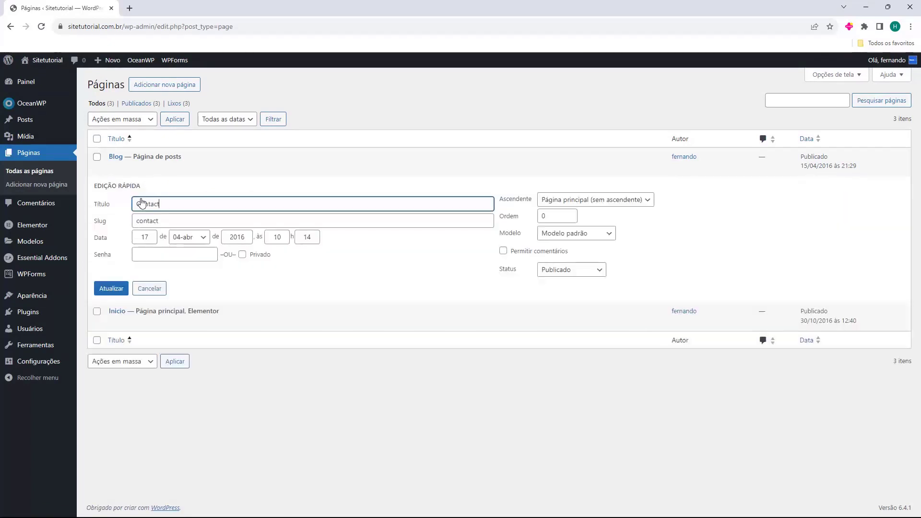
double_click(172, 207)
text(Entre em contato)
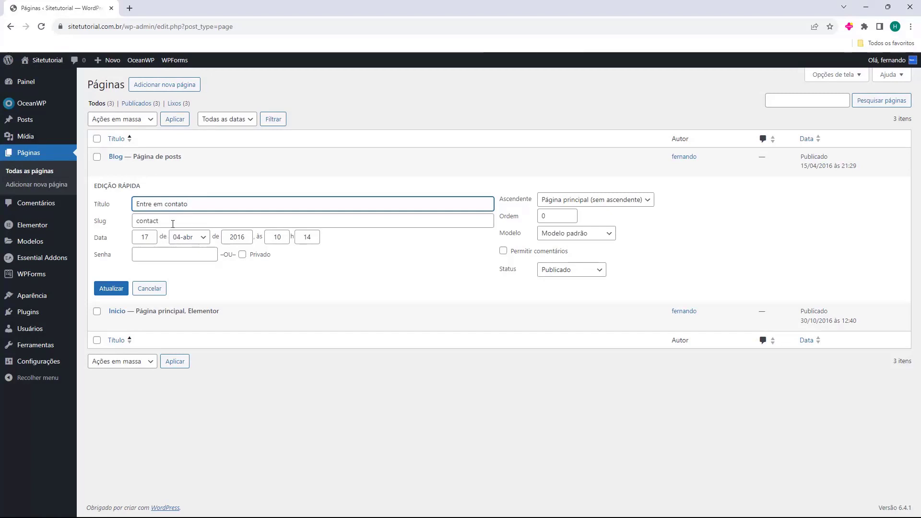
double_click(144, 221)
key(BackSpace)
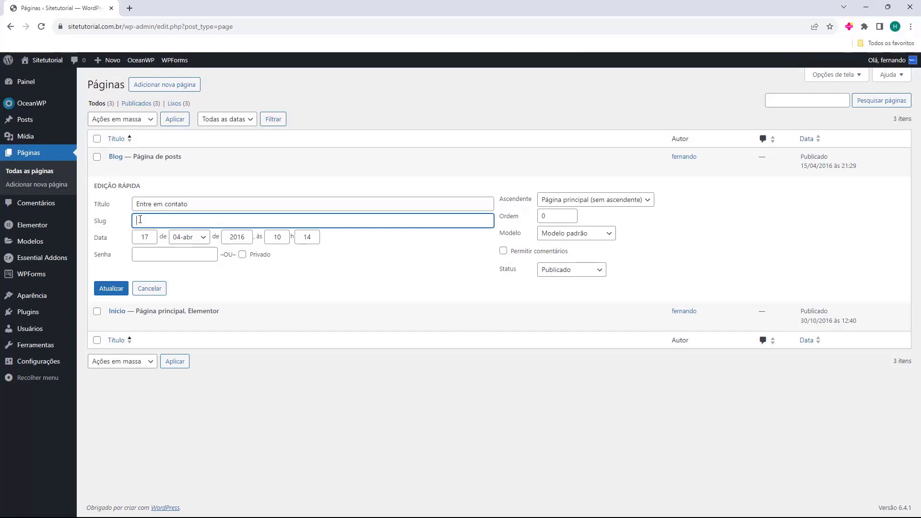
click(107, 292)
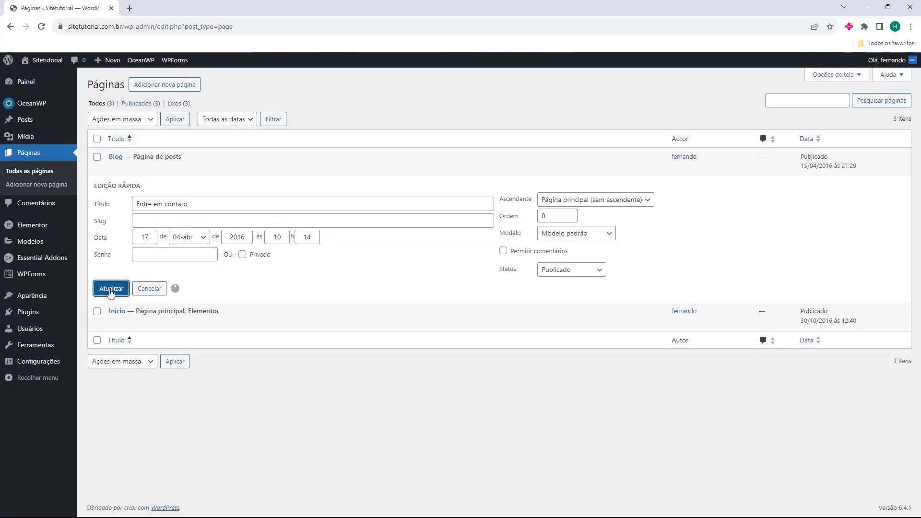
Reopen Quick Edit to confirm the generated slug is entre-em-contato, closing without changes.
click(142, 200)
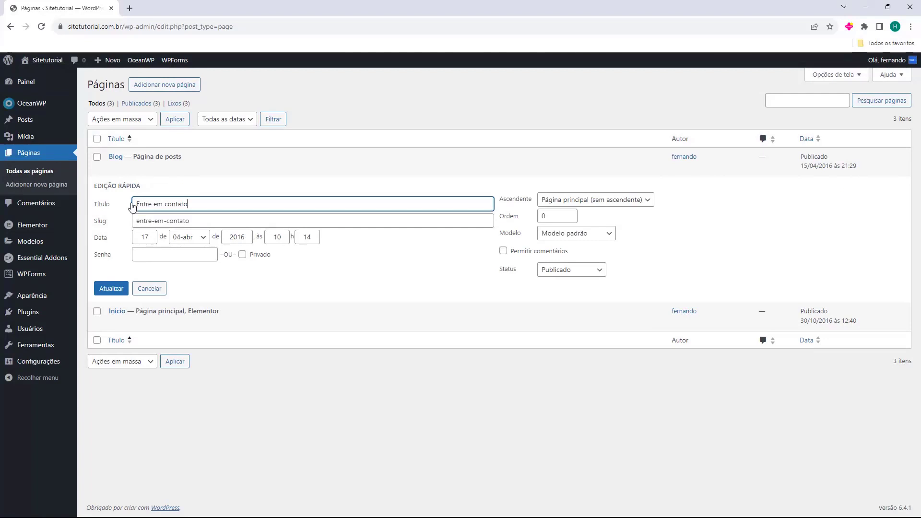
drag(136, 221, 234, 220)
click(234, 221)
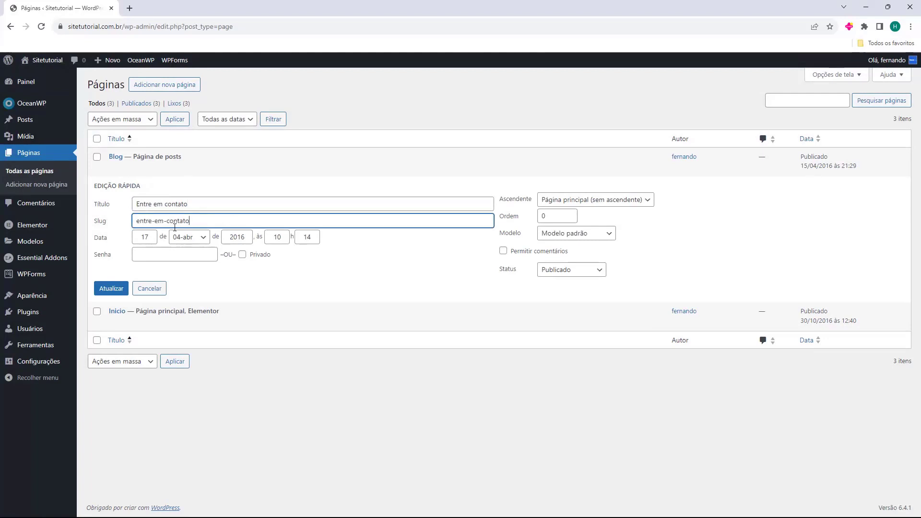
click(154, 222)
drag(136, 222, 154, 222)
key(Escape)
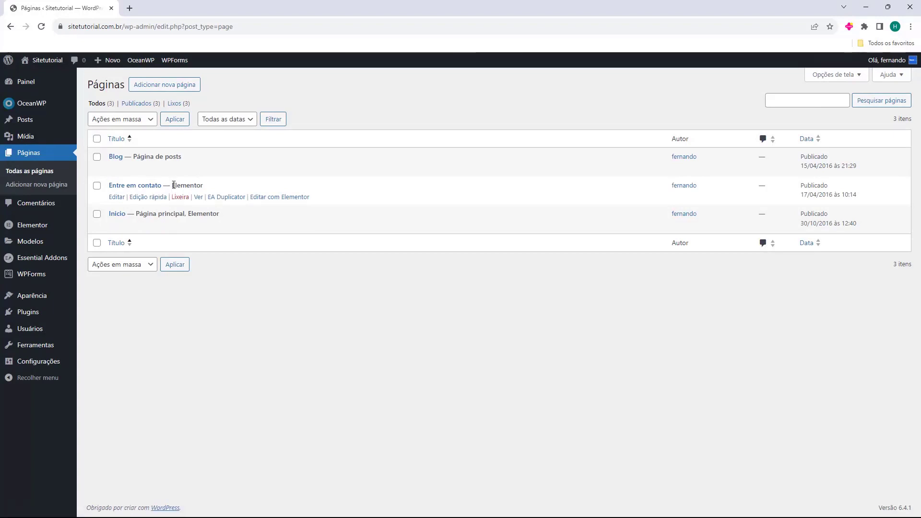
drag(173, 185, 207, 186)
Launch the Entre em contato page via its 'Editar com Elementor' link.
click(209, 187)
double_click(188, 185)
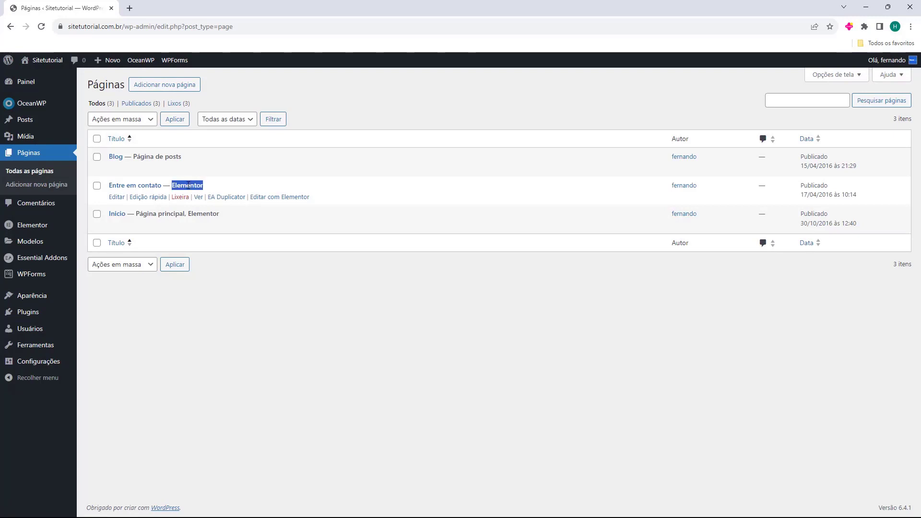
middle_click(116, 202)
click(178, 8)
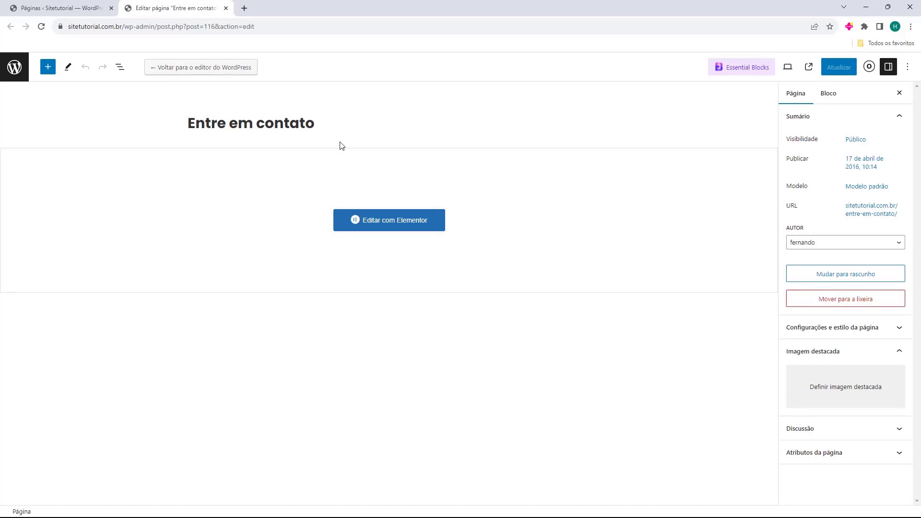
middle_click(187, 10)
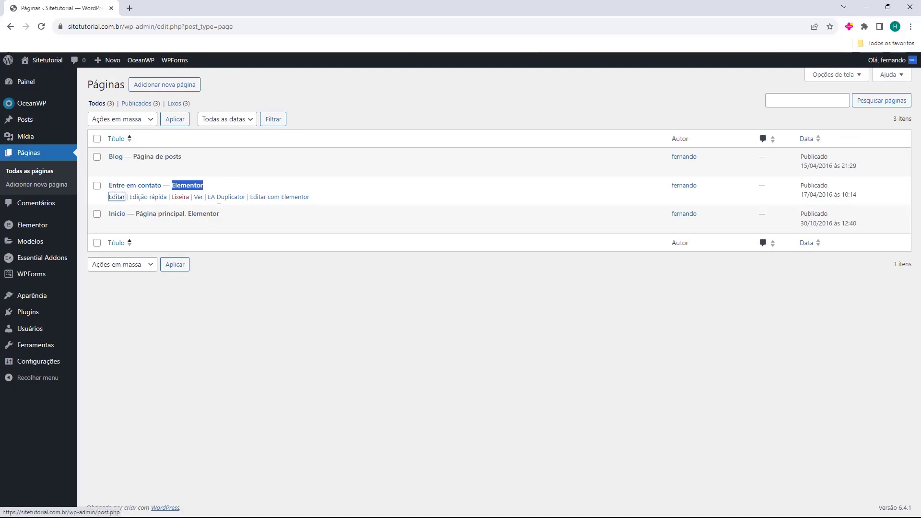
click(269, 197)
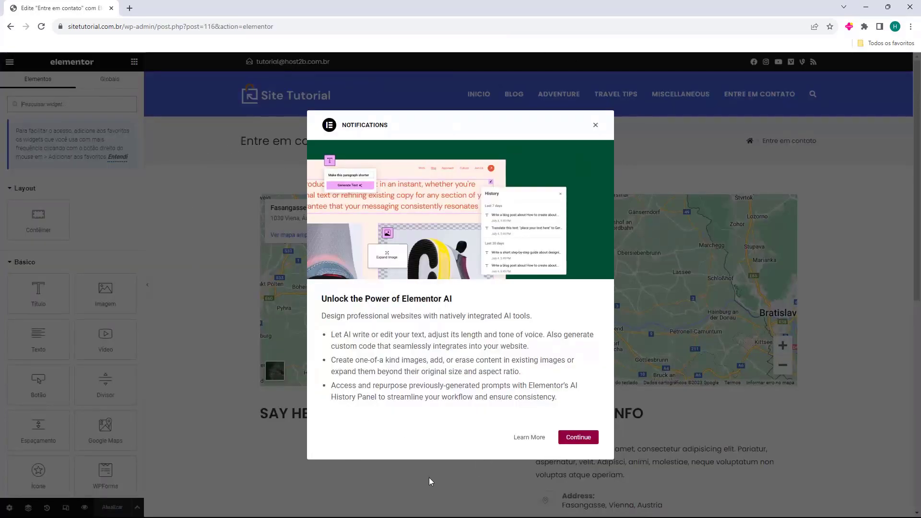
Dismiss the Elementor AI announcement and favourite-widgets tip, then scroll the page preview.
click(595, 126)
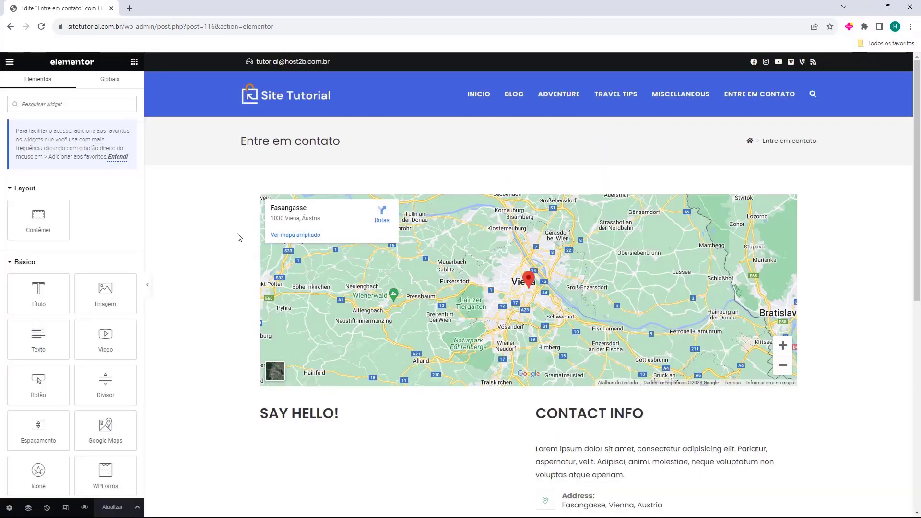
scroll(235, 268, down, 8)
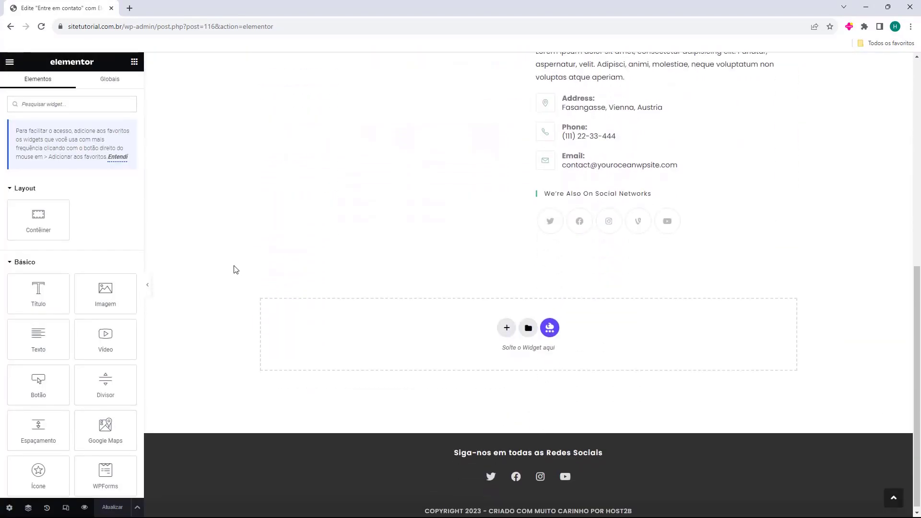
scroll(235, 269, up, 8)
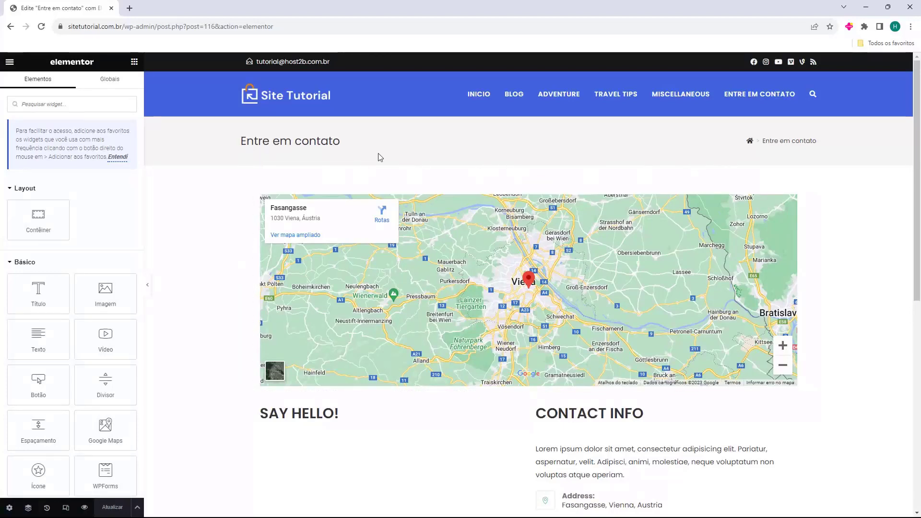
scroll(338, 145, down, 8)
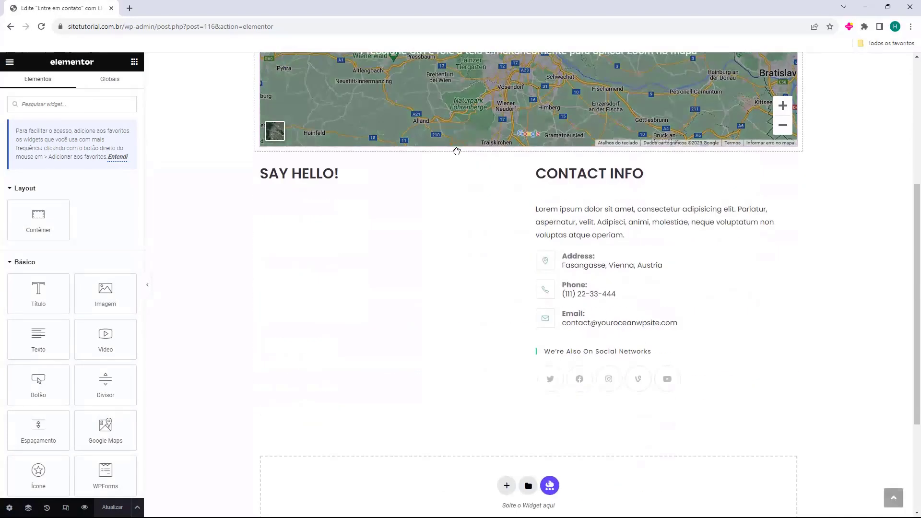
scroll(448, 388, up, 7)
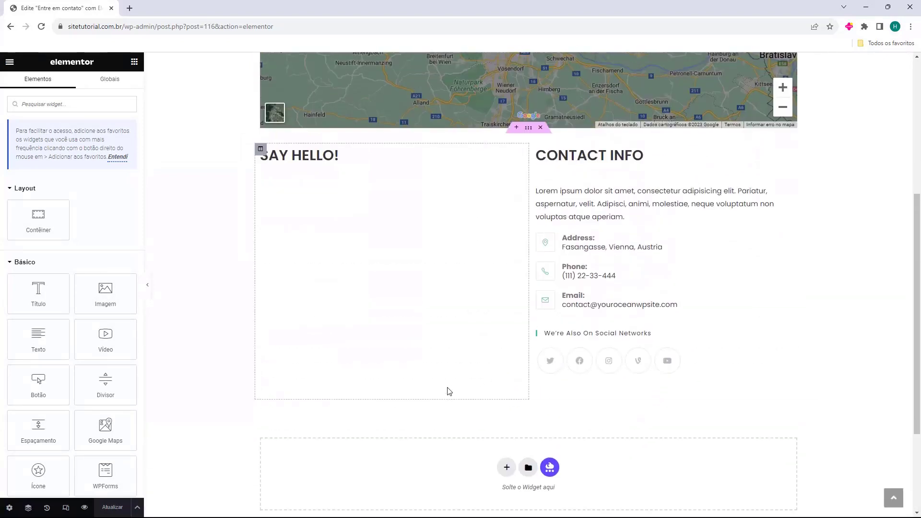
scroll(513, 353, up, 3)
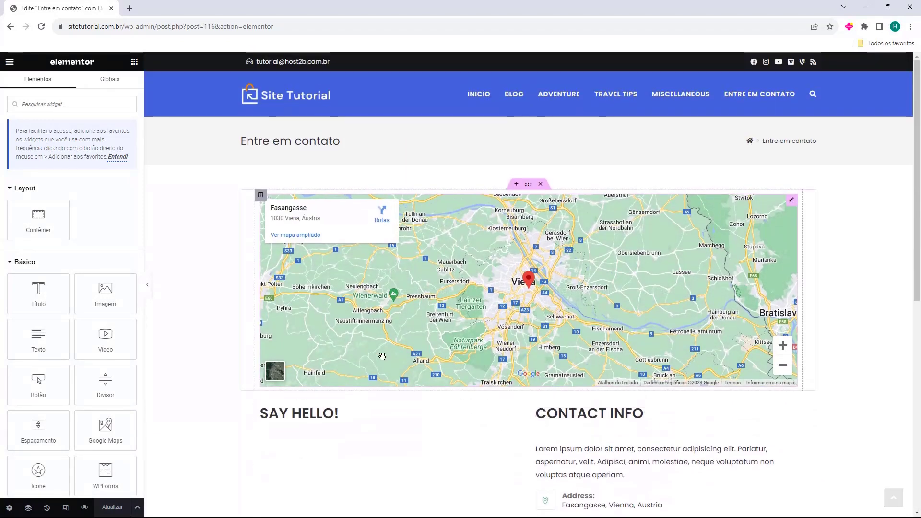
click(117, 158)
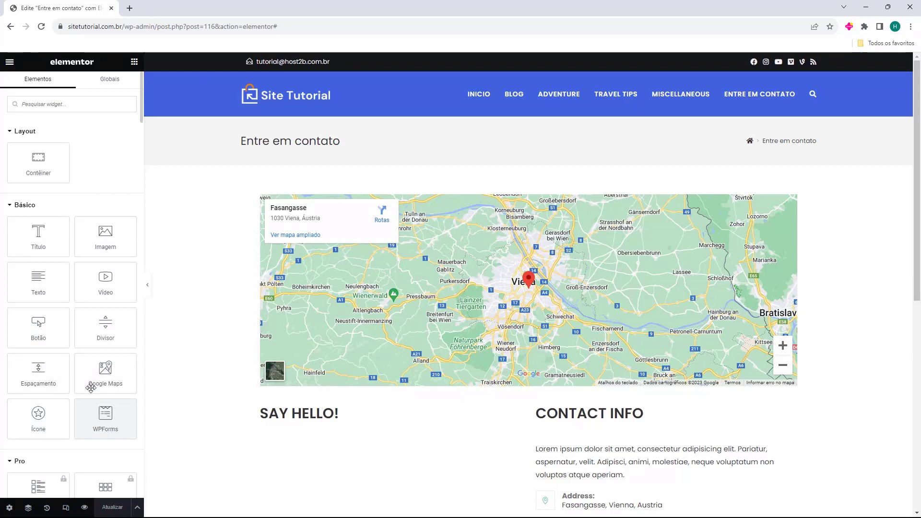
scroll(70, 280, down, 5)
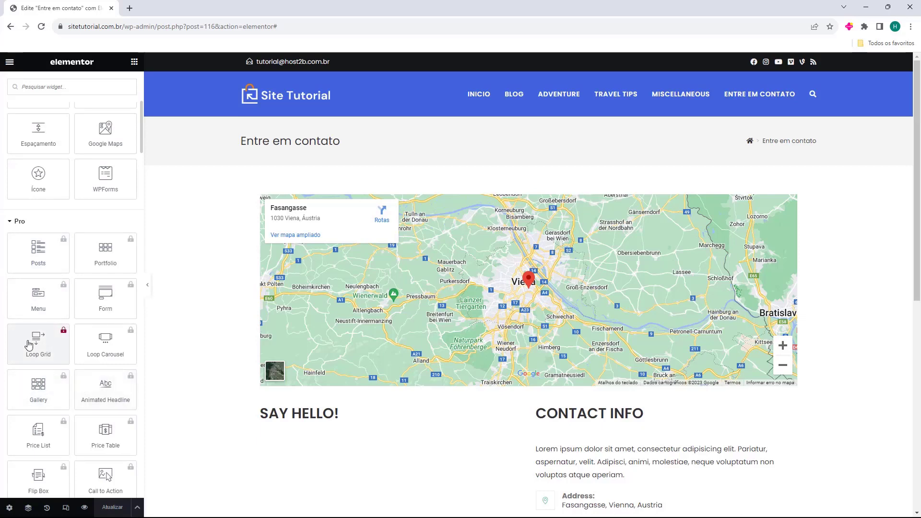
scroll(36, 348, down, 4)
scroll(34, 345, up, 3)
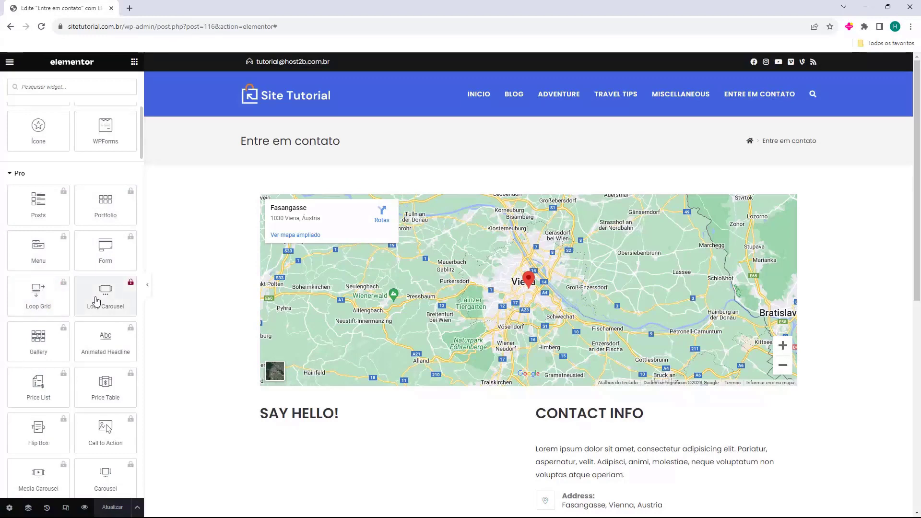
scroll(70, 323, down, 1)
scroll(70, 322, down, 10)
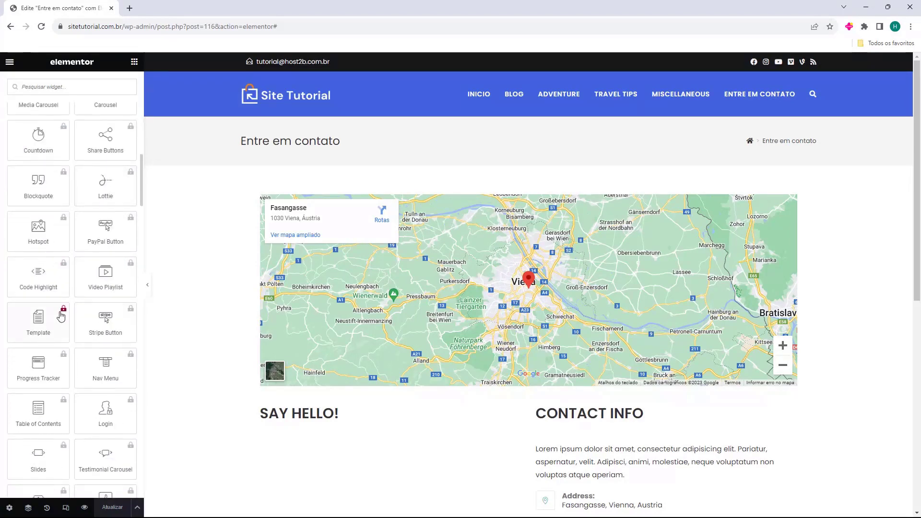
scroll(76, 379, up, 10)
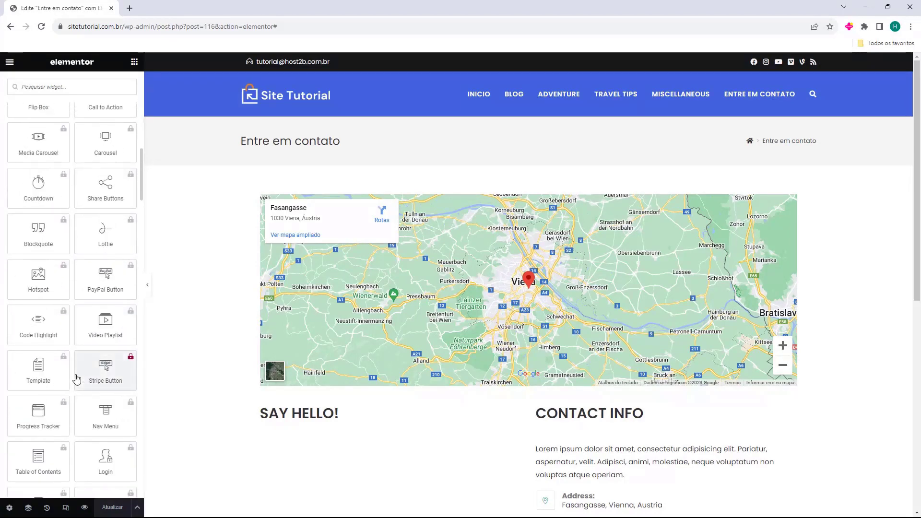
Browse the widget panel, collapsing Pro and checking the Site, Individual and WooCommerce categories.
click(19, 226)
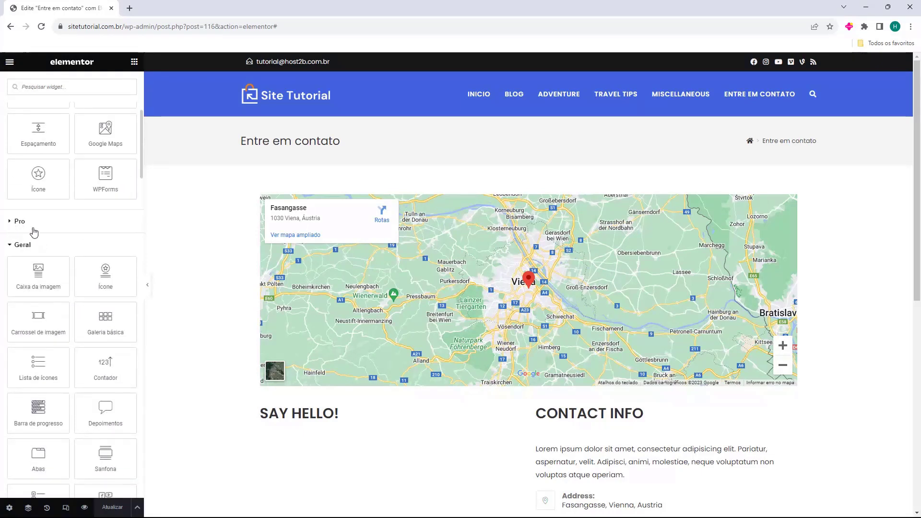
scroll(20, 228, down, 1)
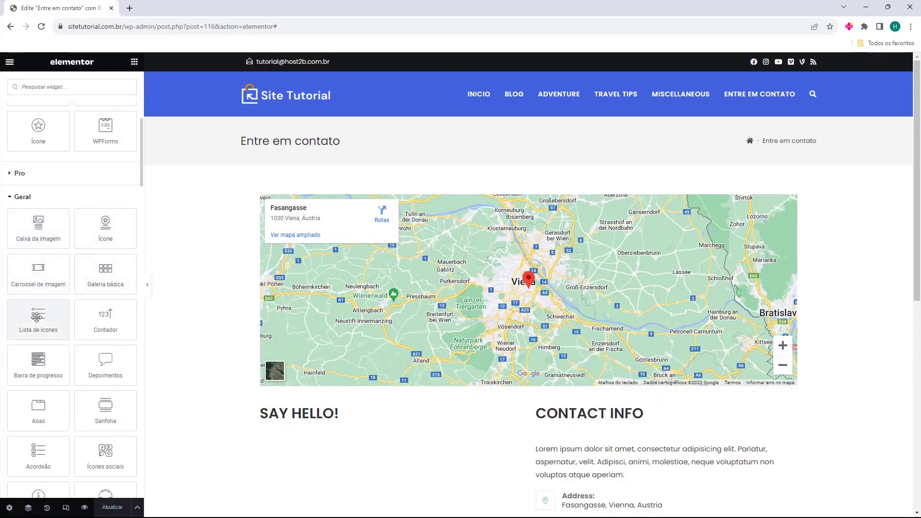
scroll(36, 316, down, 7)
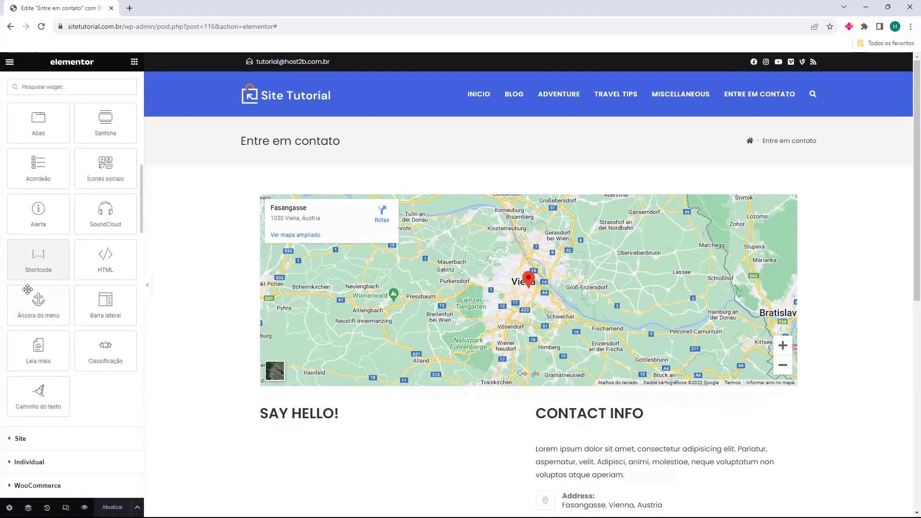
scroll(27, 288, down, 3)
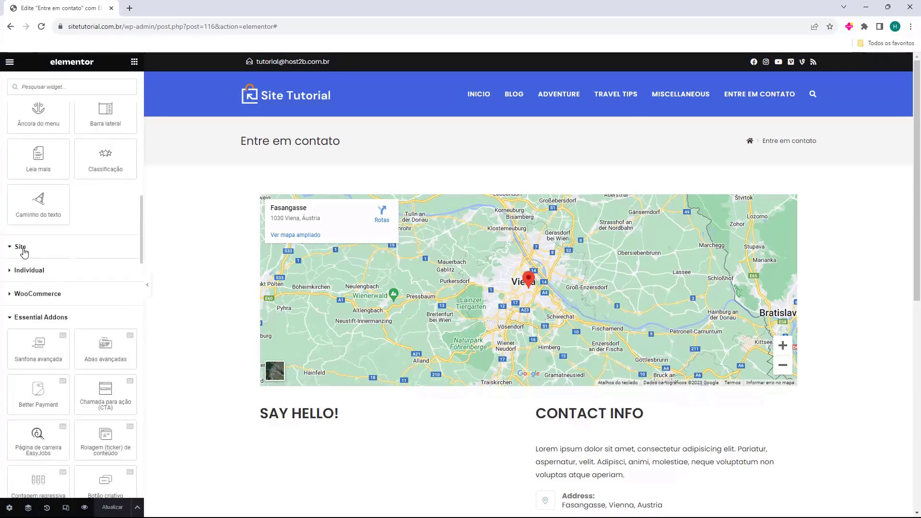
click(23, 250)
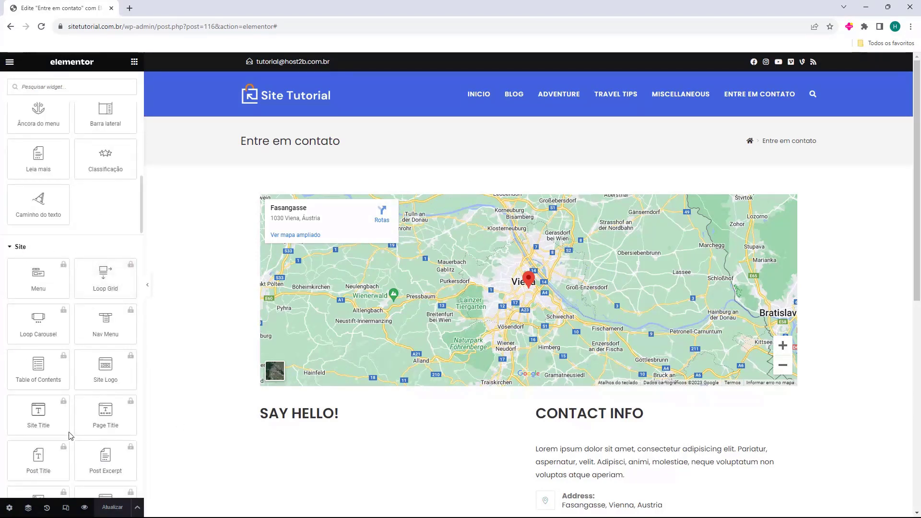
click(24, 248)
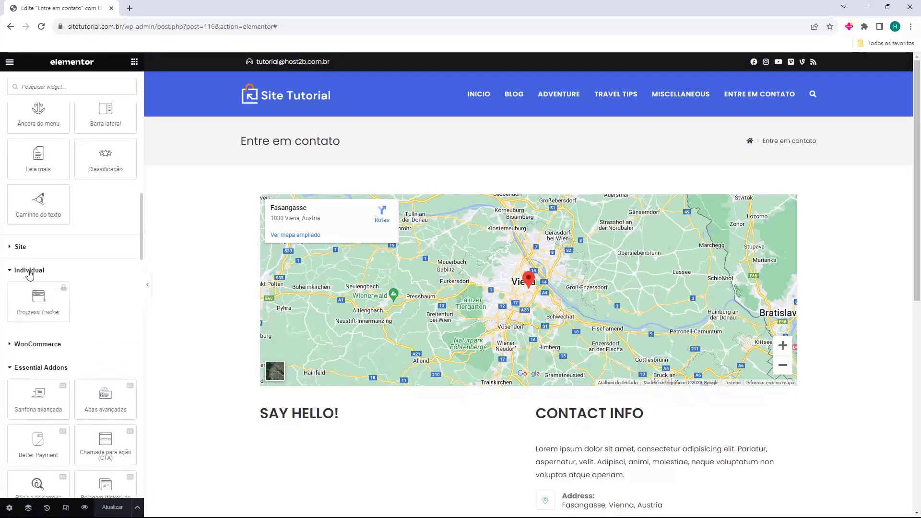
click(26, 270)
click(30, 296)
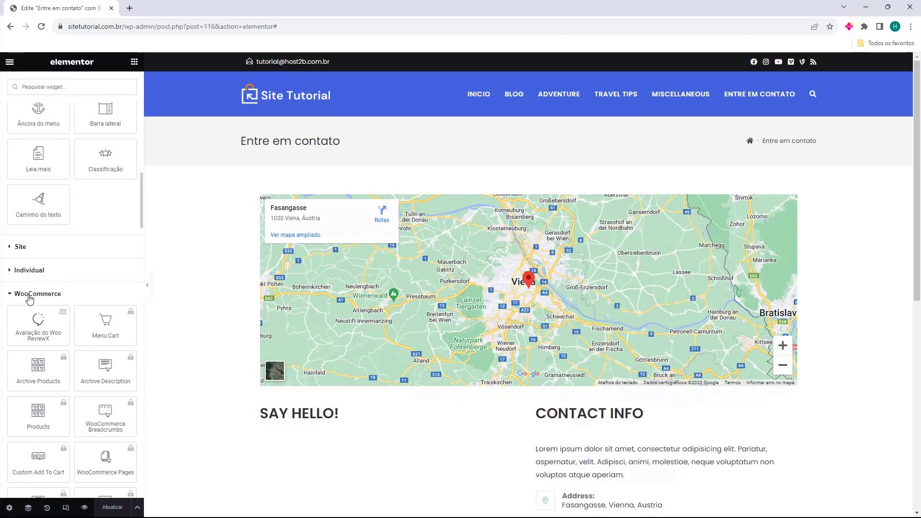
click(30, 296)
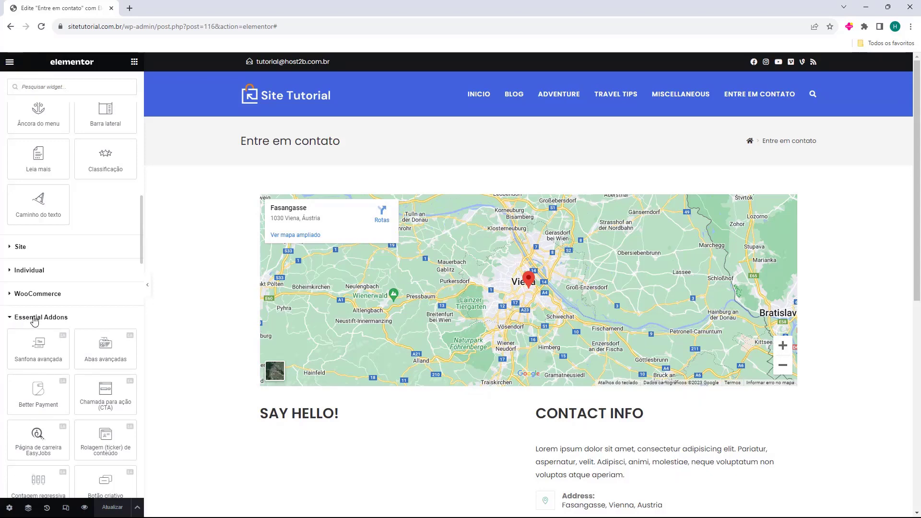
Scroll through the page's map, Say Hello and Contact Info sections.
scroll(102, 312, down, 4)
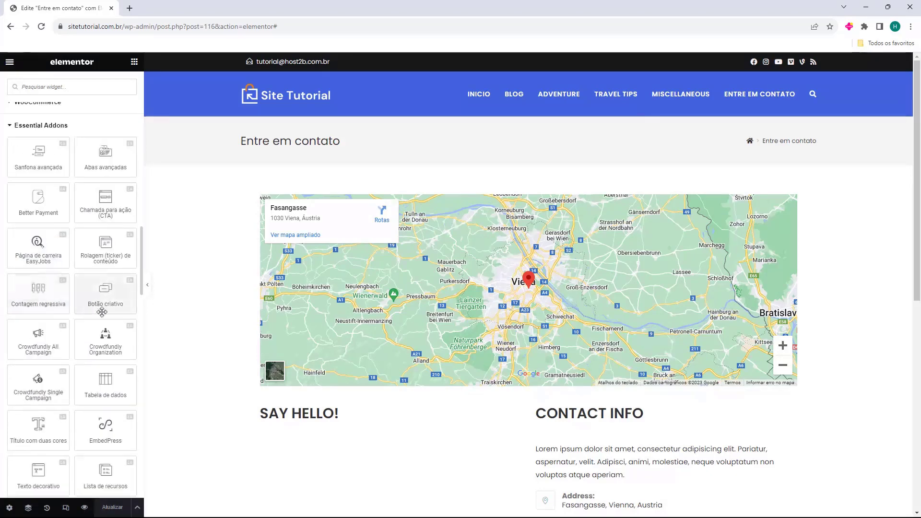
scroll(76, 300, down, 1)
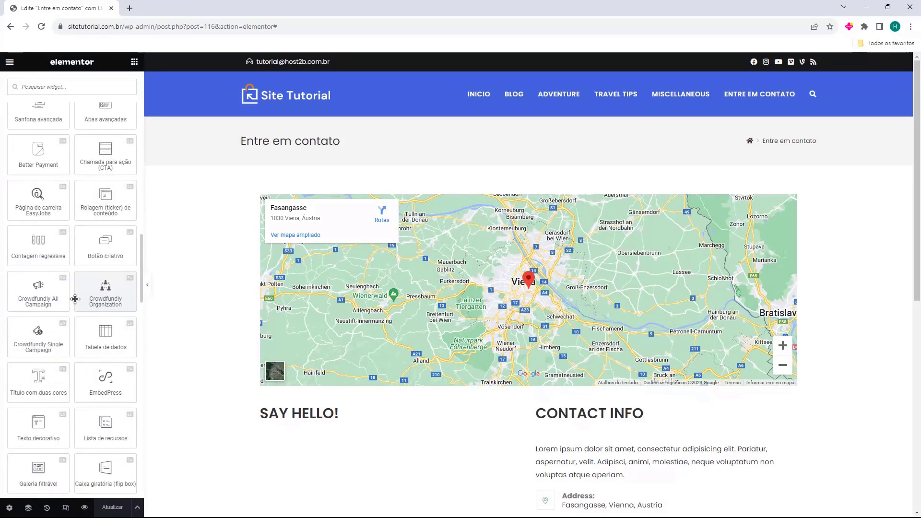
scroll(75, 299, down, 7)
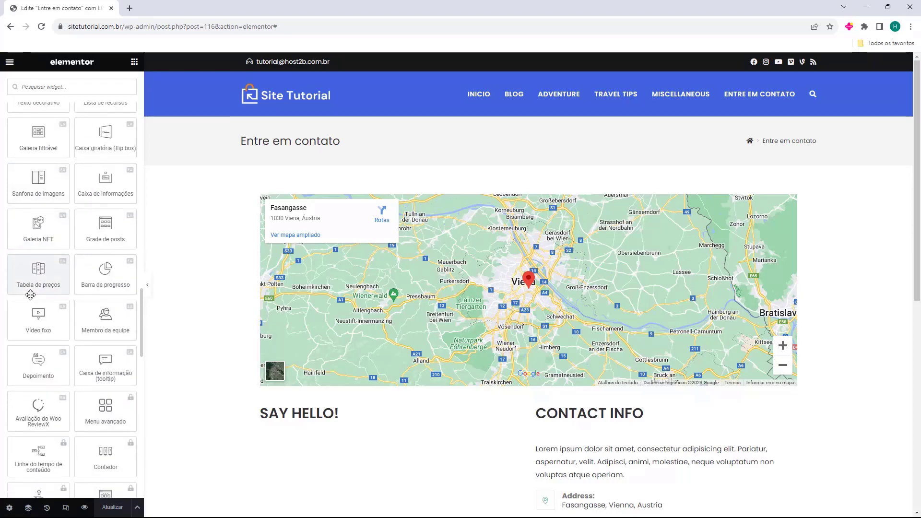
scroll(89, 166, up, 2)
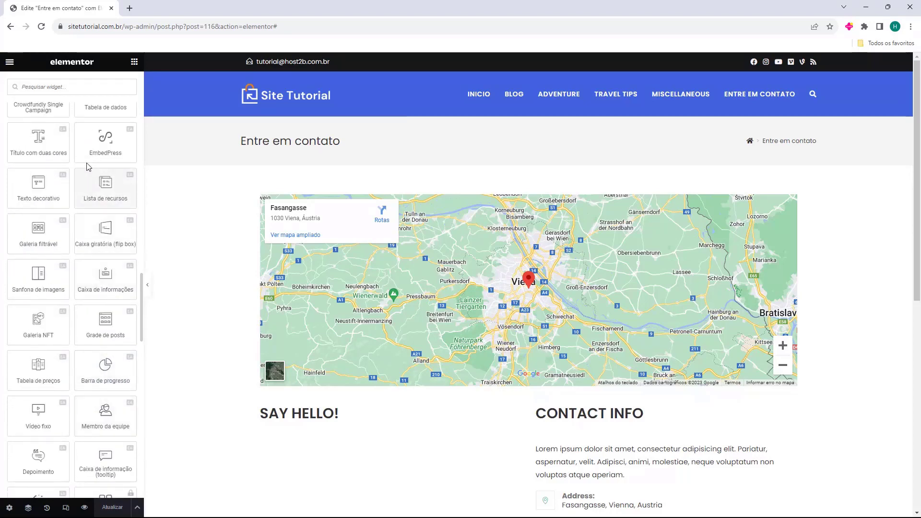
scroll(41, 266, up, 4)
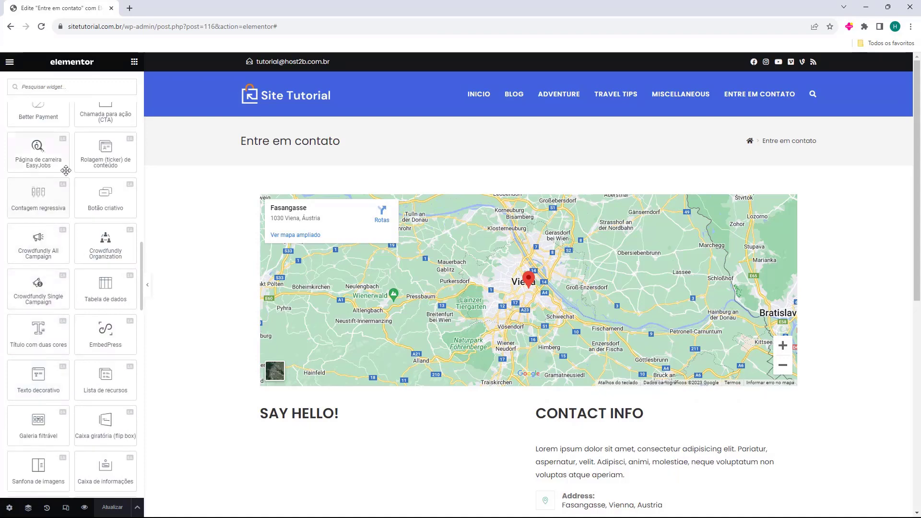
scroll(65, 170, down, 8)
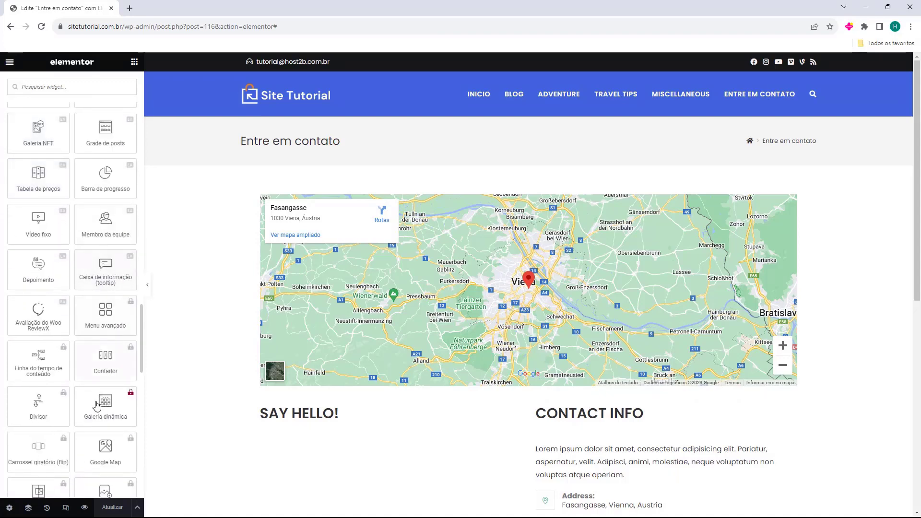
scroll(95, 405, down, 3)
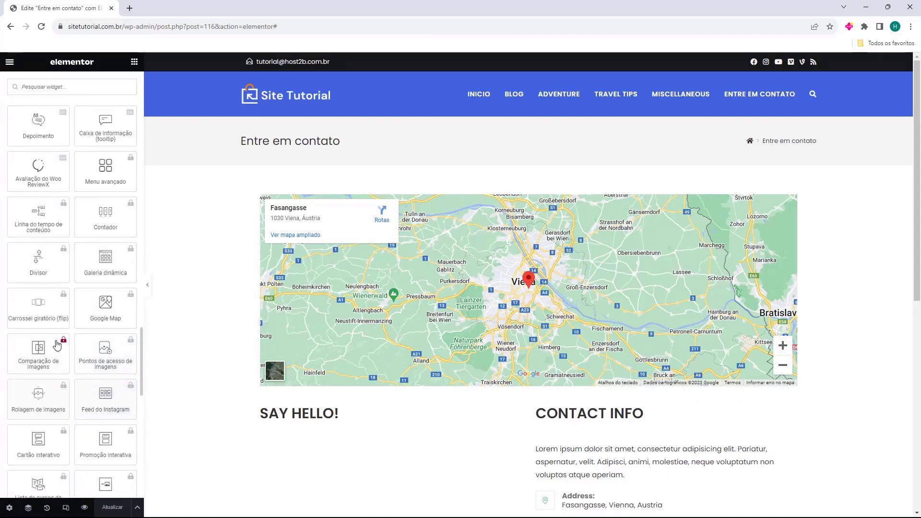
scroll(77, 341, down, 5)
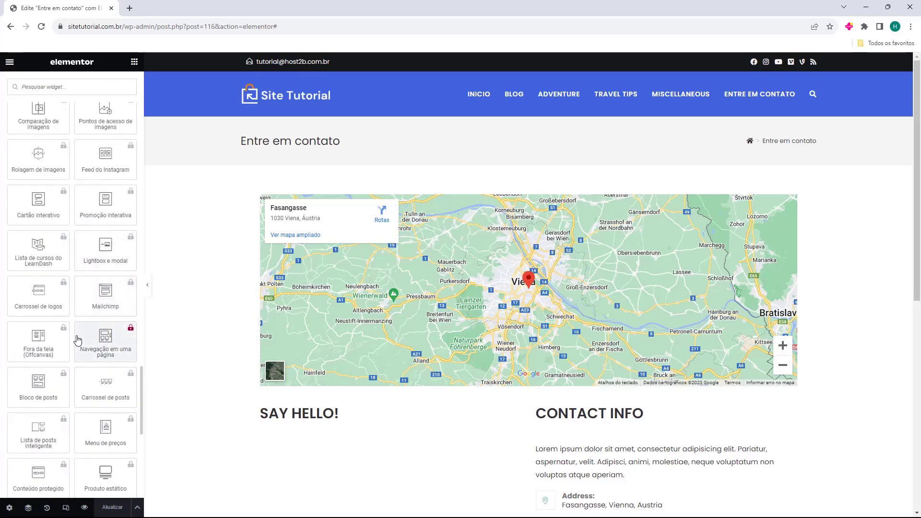
scroll(77, 340, down, 8)
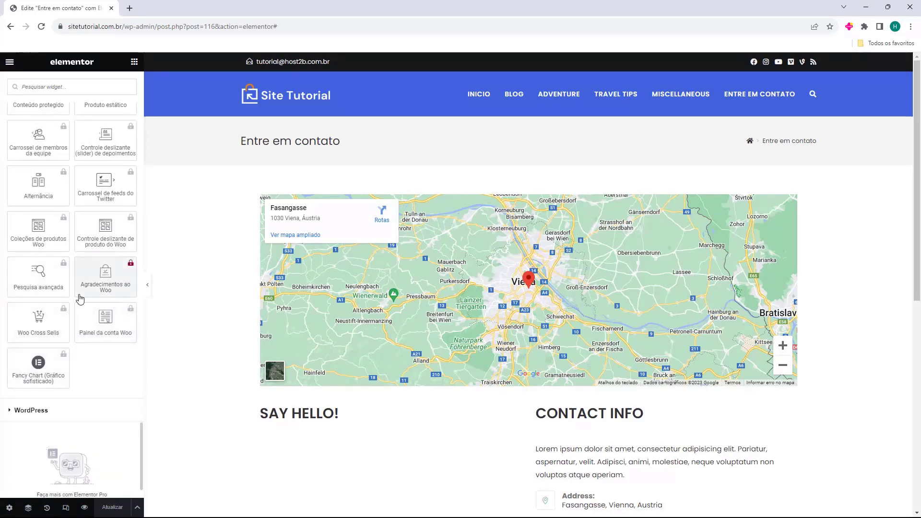
scroll(80, 298, up, 10)
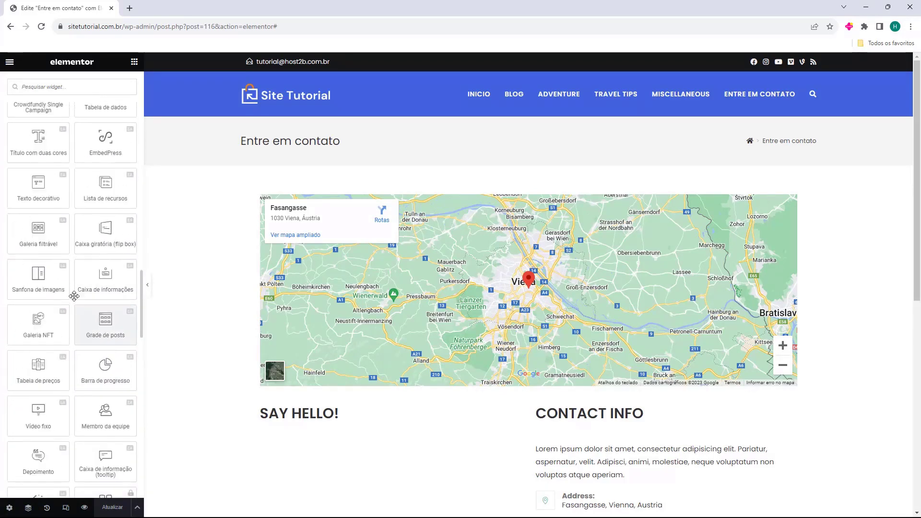
scroll(73, 296, up, 15)
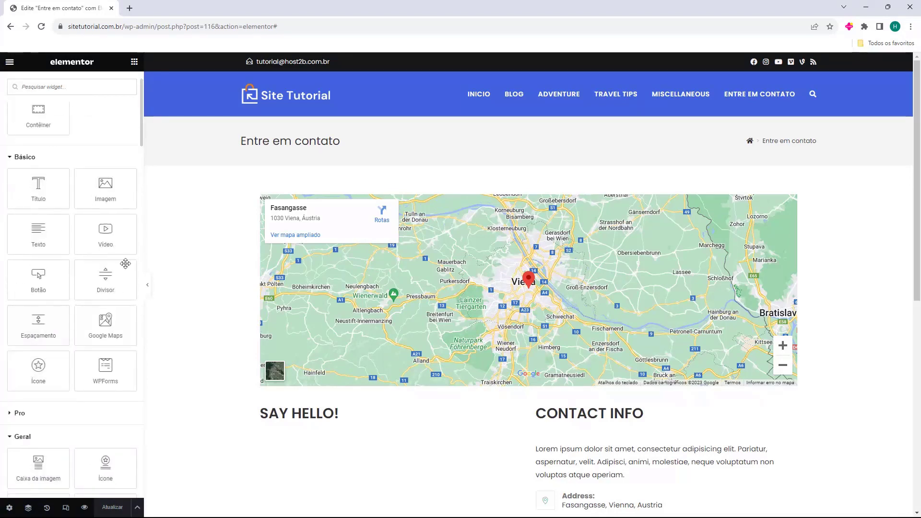
scroll(522, 224, down, 2)
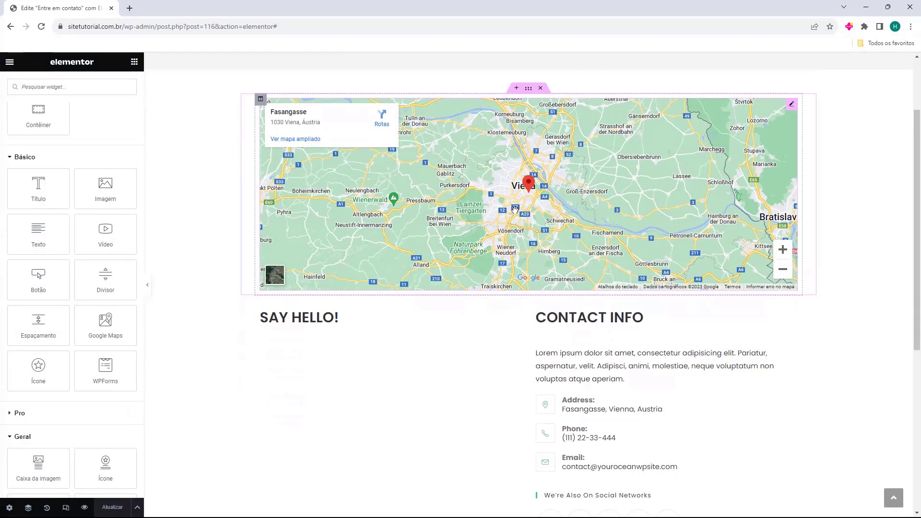
Check the Google map's location setting, then delete the whole map section.
click(545, 197)
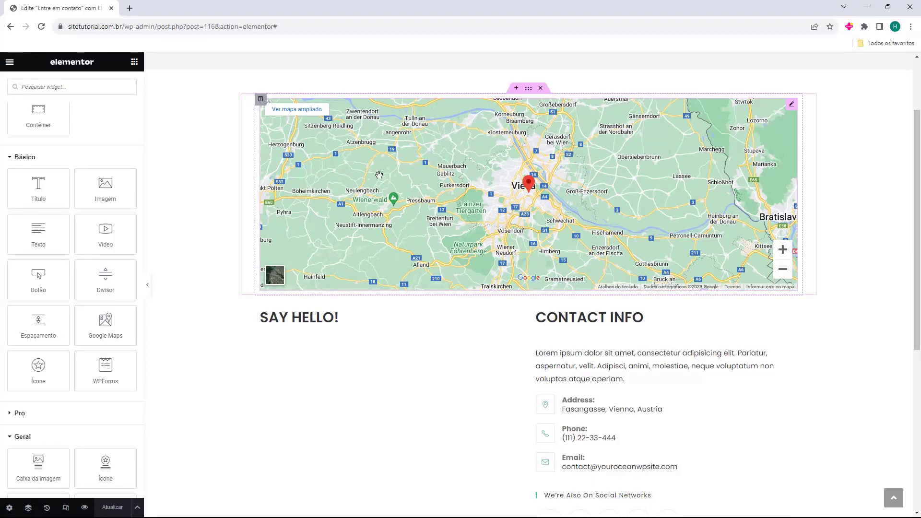
scroll(403, 191, up, 2)
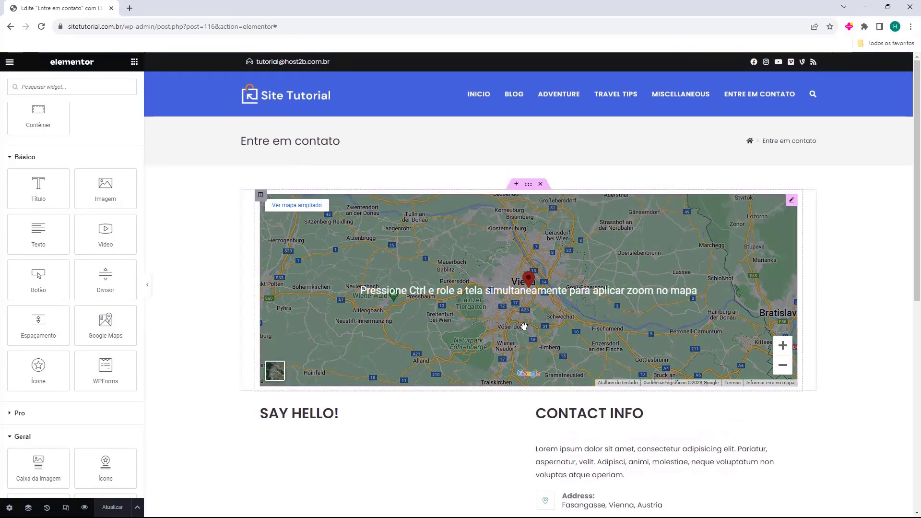
click(791, 201)
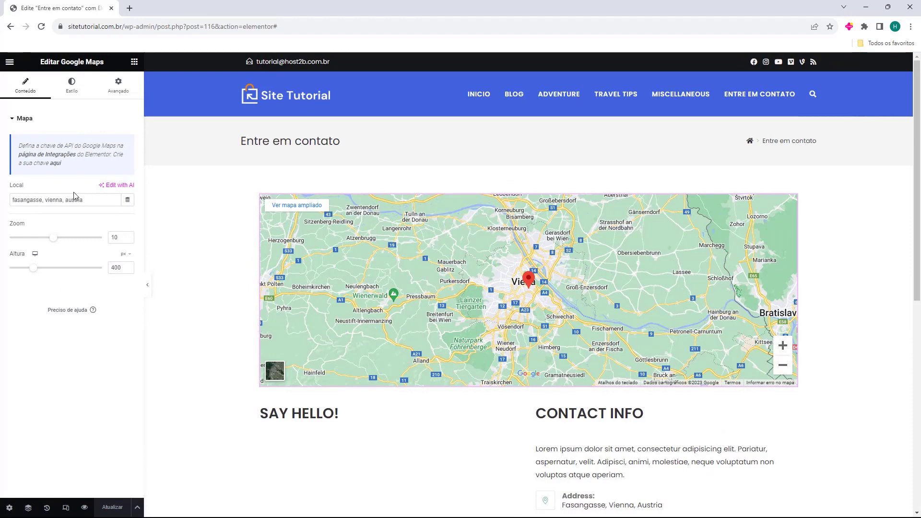
drag(12, 200, 94, 199)
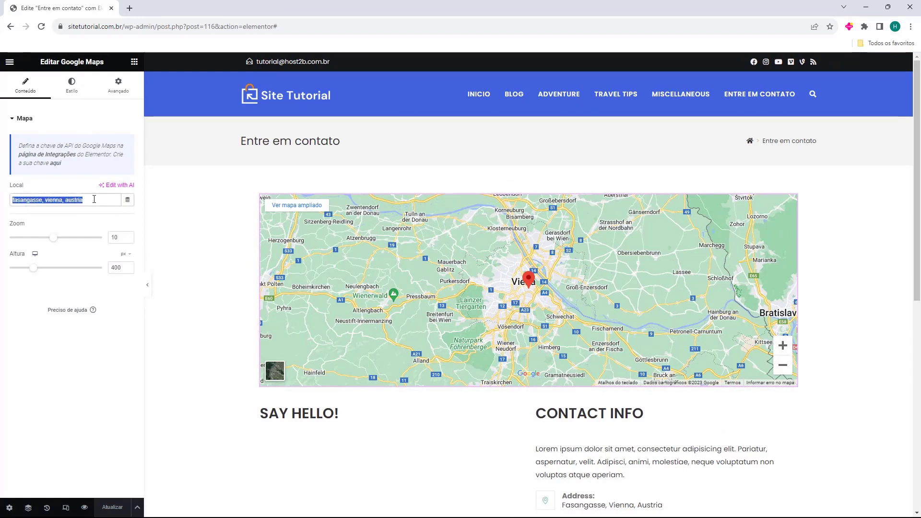
click(440, 268)
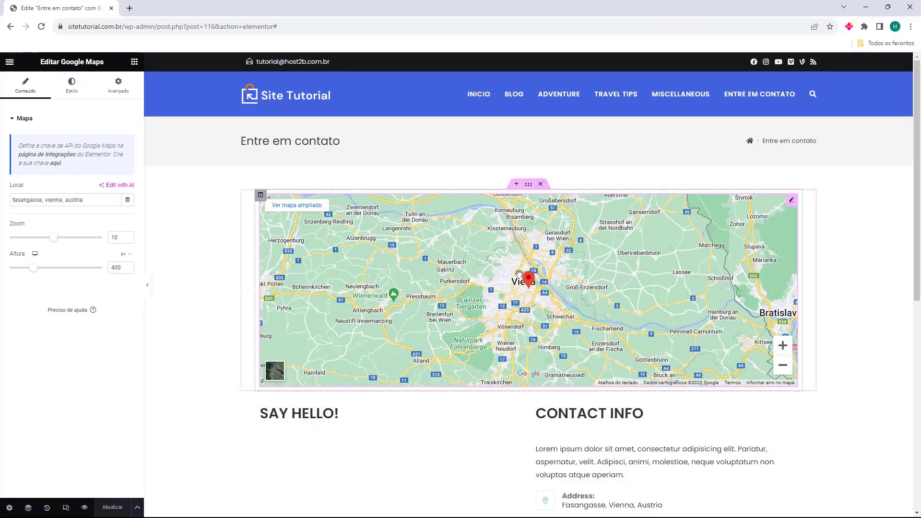
click(540, 185)
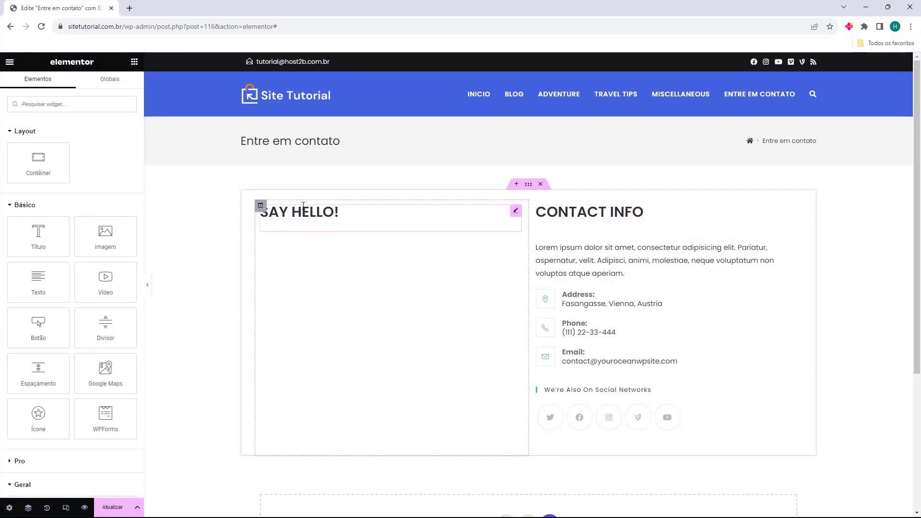
Replace the SAY HELLO! heading's title with 'Formulário de contato' and return to the widget list.
click(271, 214)
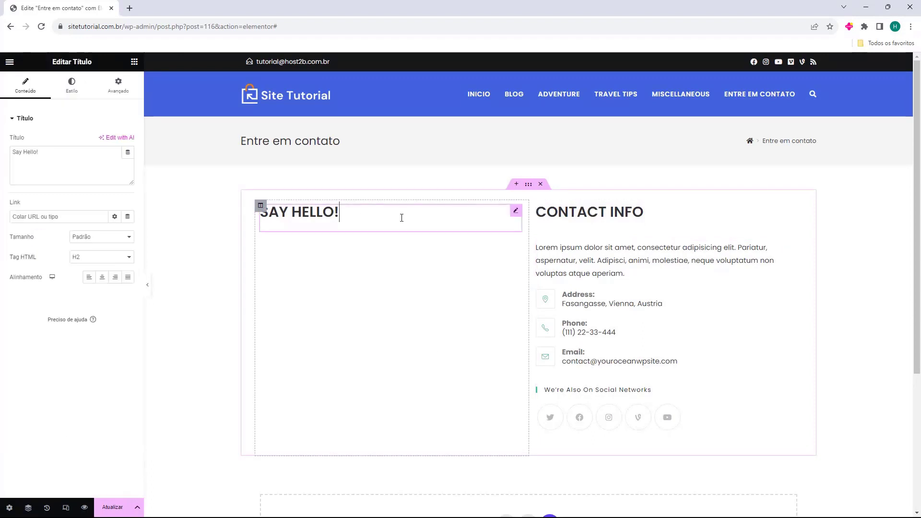
click(573, 230)
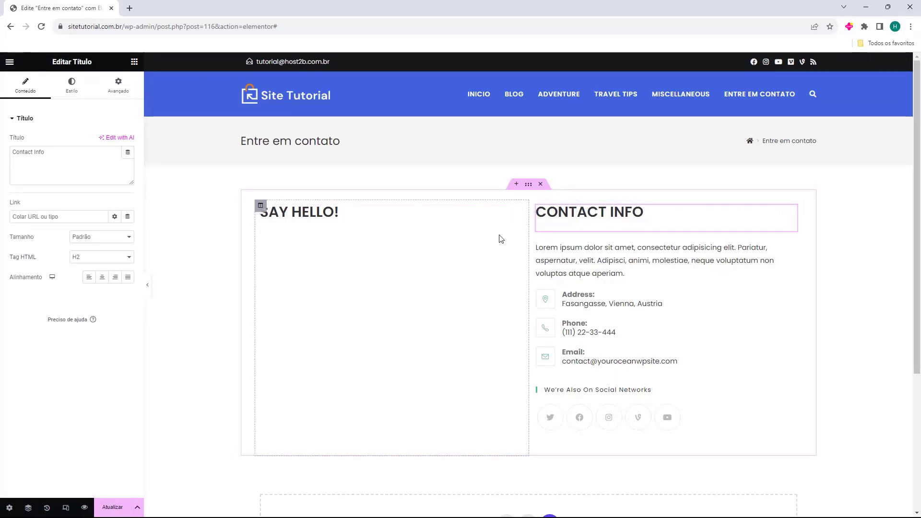
drag(598, 214, 498, 240)
click(447, 247)
click(313, 219)
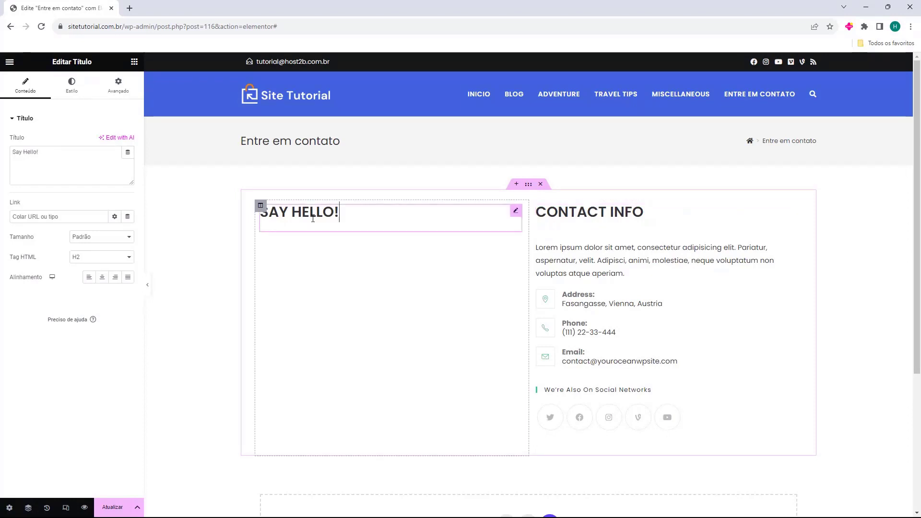
triple_click(281, 219)
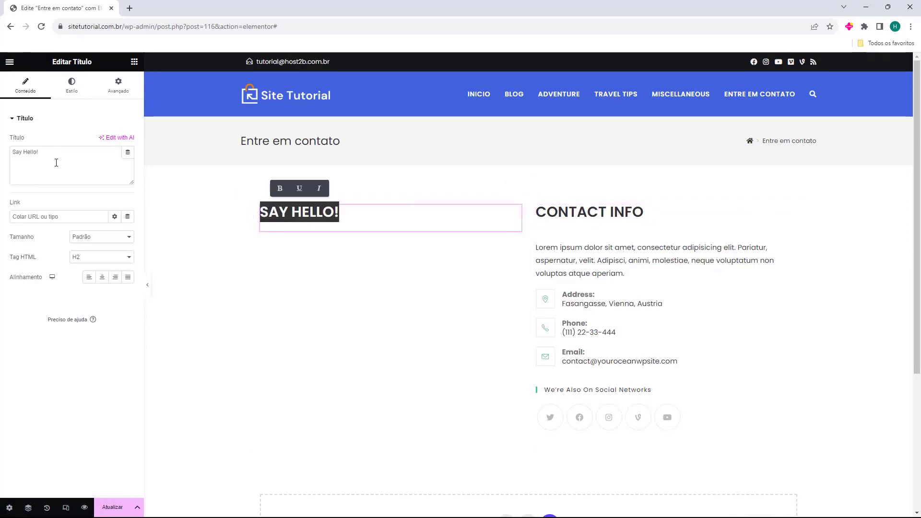
click(330, 255)
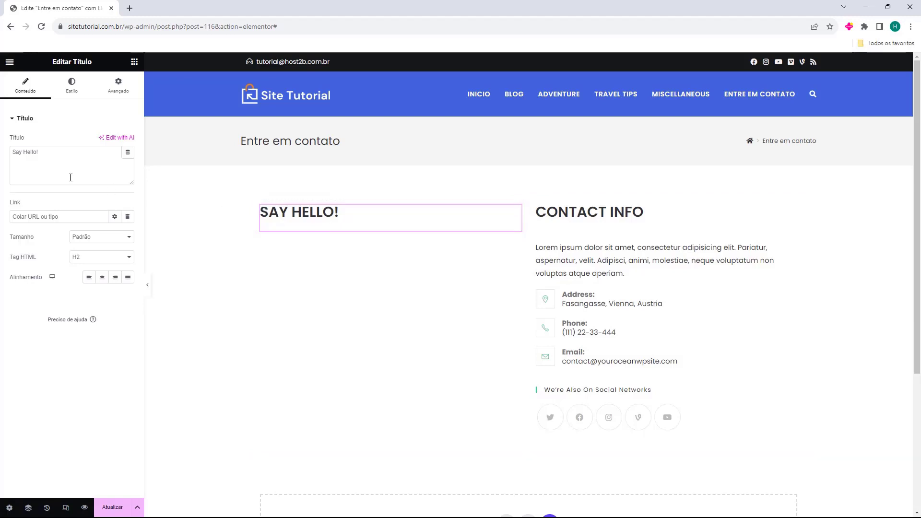
triple_click(37, 151)
key(BackSpace)
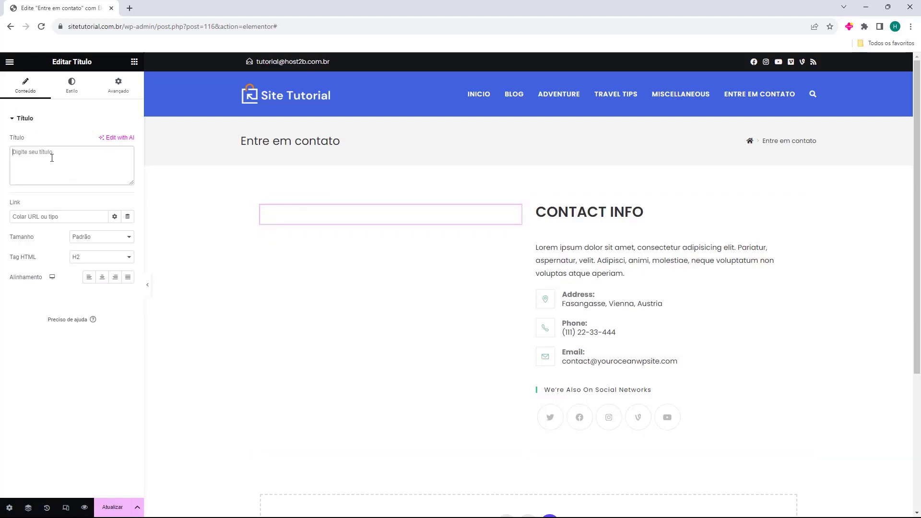
text(Formulário de contato)
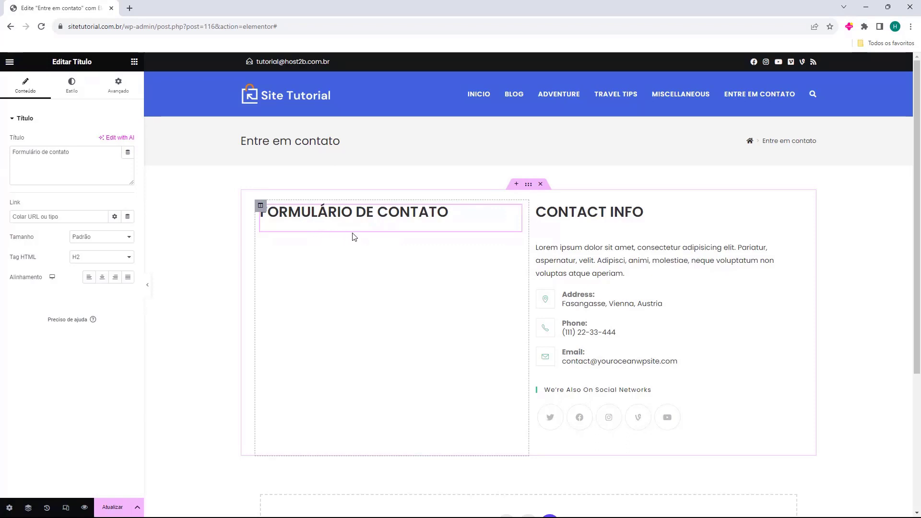
click(134, 62)
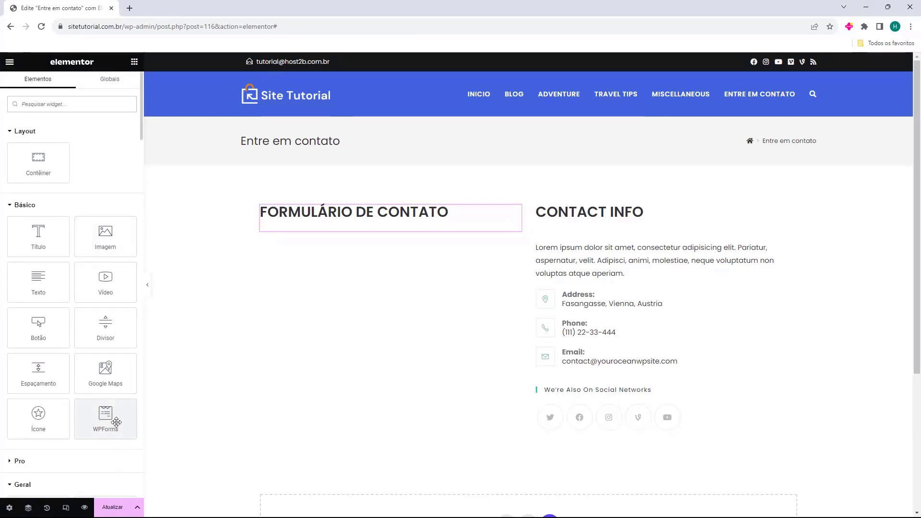
Drop a WPForms widget below the heading and set it to the Formulario de Contato form.
drag(98, 415, 333, 229)
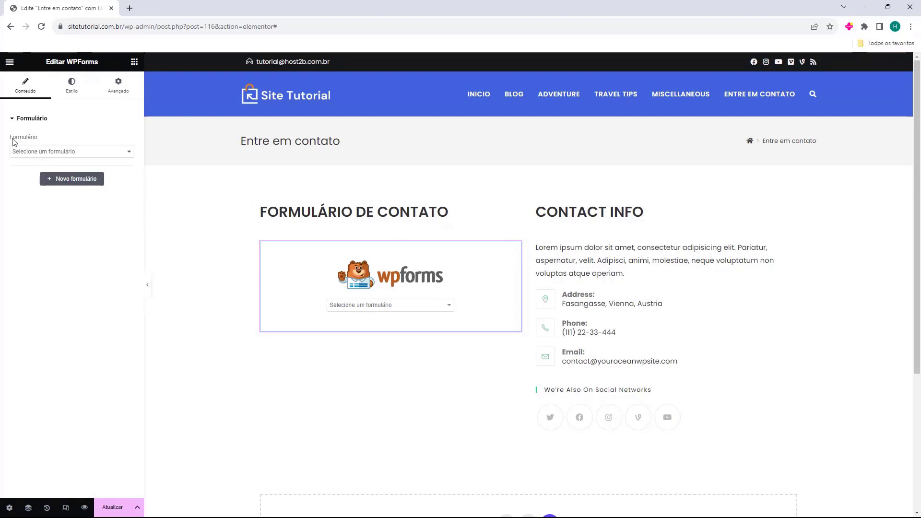
drag(12, 140, 27, 151)
click(27, 151)
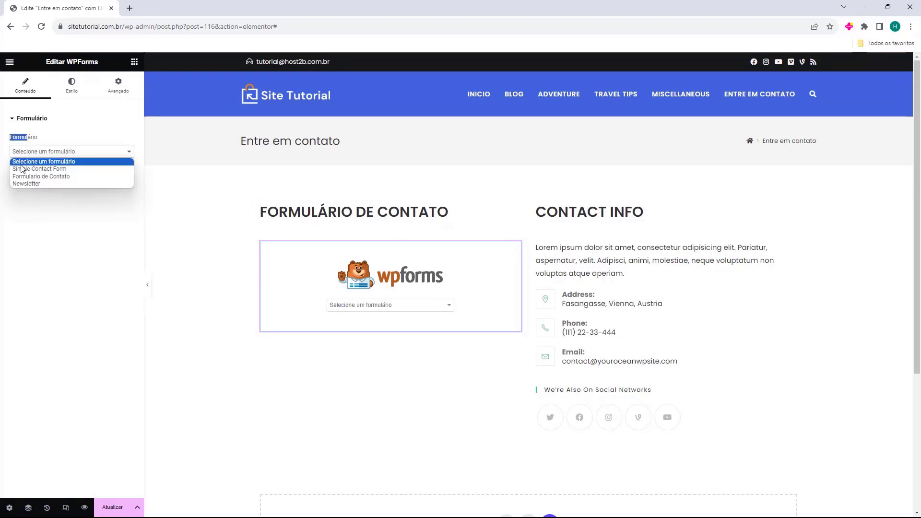
click(29, 177)
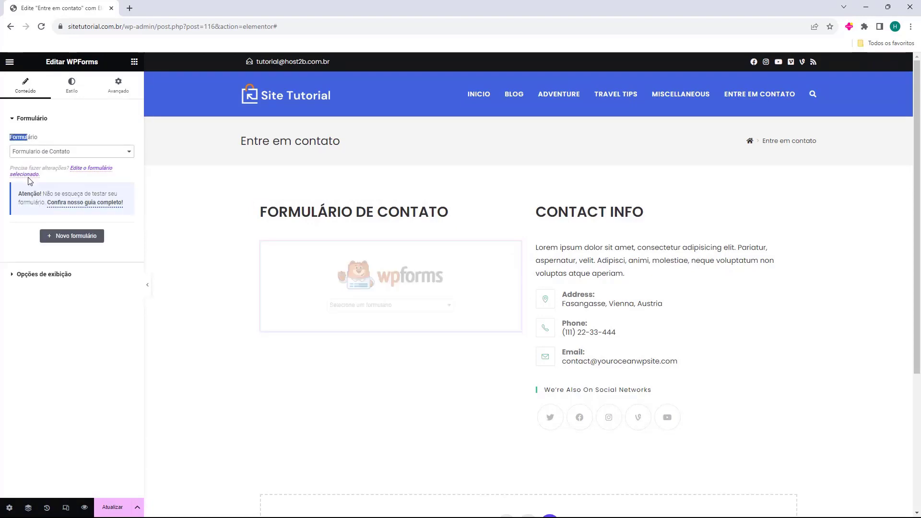
click(213, 310)
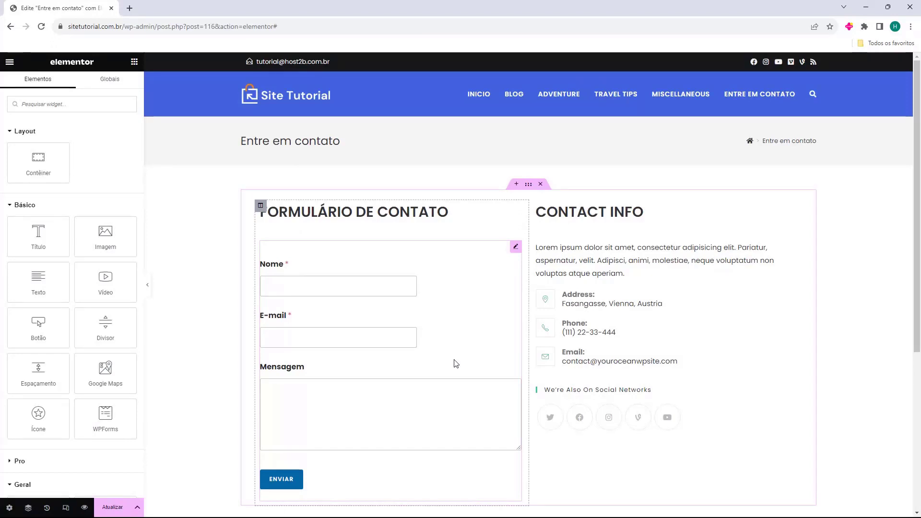
Change the CONTACT INFO heading's title to 'Informações de Contato'.
scroll(456, 364, down, 3)
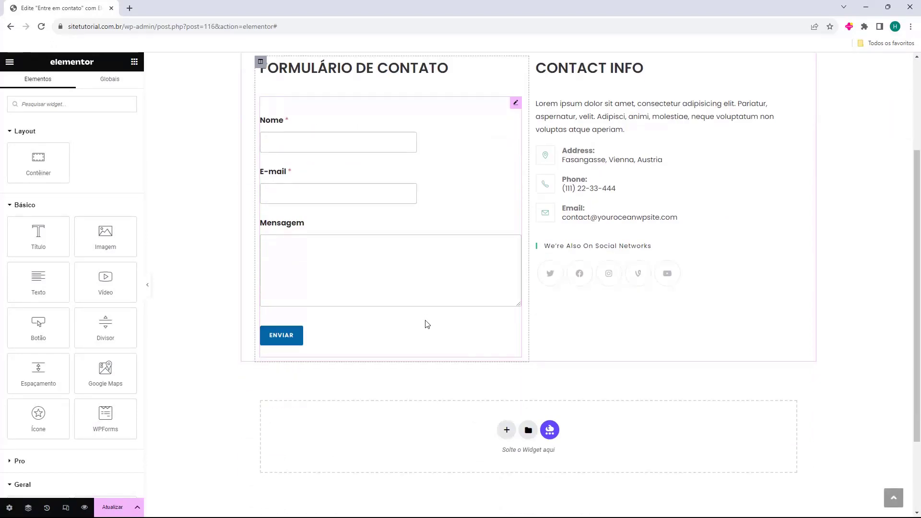
scroll(427, 324, up, 2)
click(577, 166)
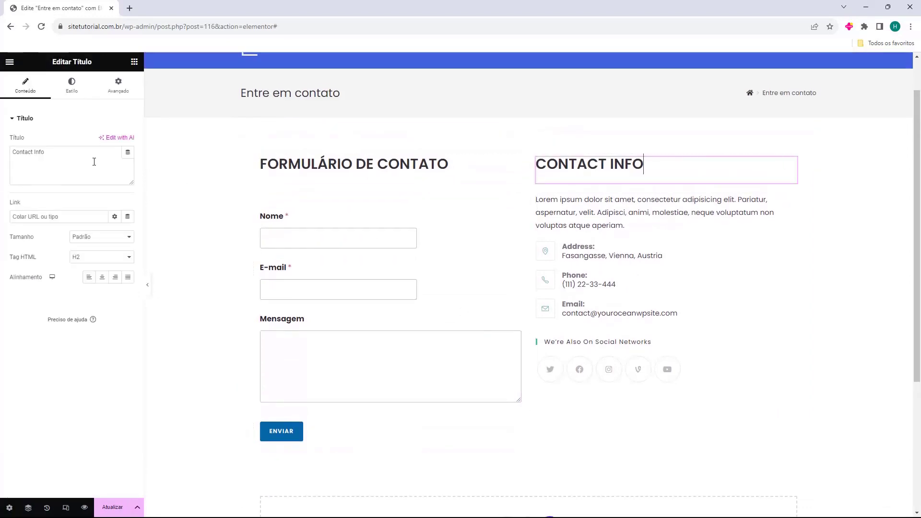
drag(93, 159, 11, 152)
text(Informações de Contato)
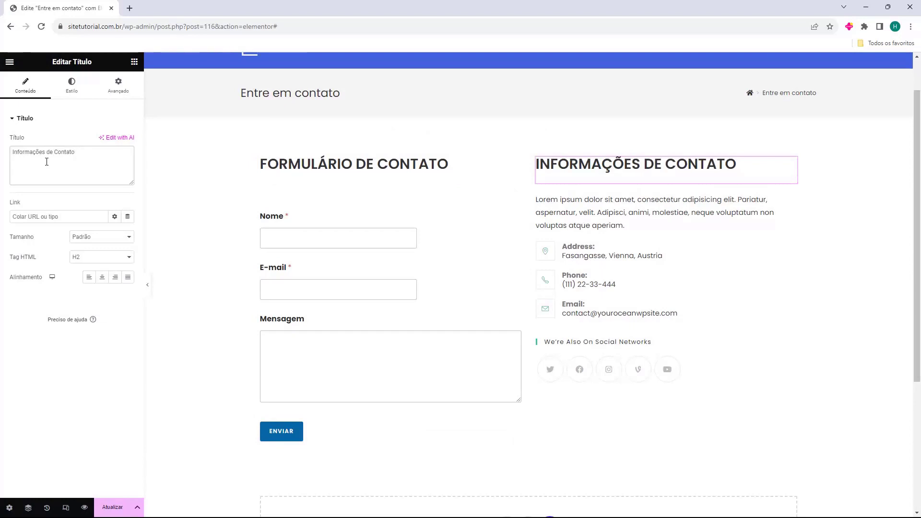
Confirm the sidebar widget below still uses the Contact Page sidebar.
click(652, 204)
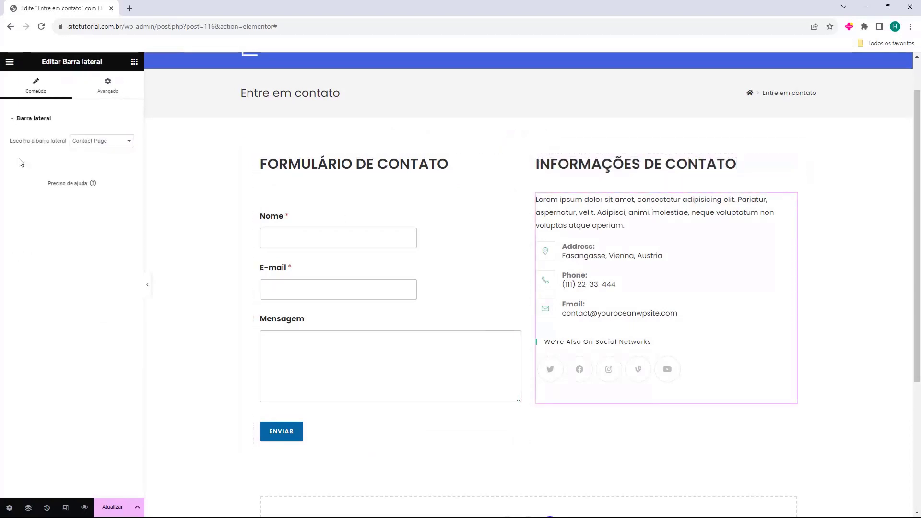
drag(13, 142, 43, 143)
click(103, 143)
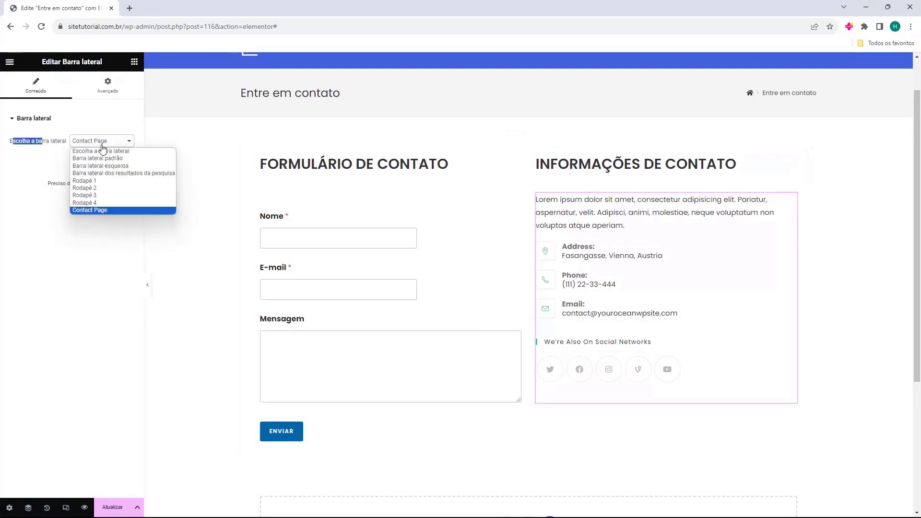
click(99, 210)
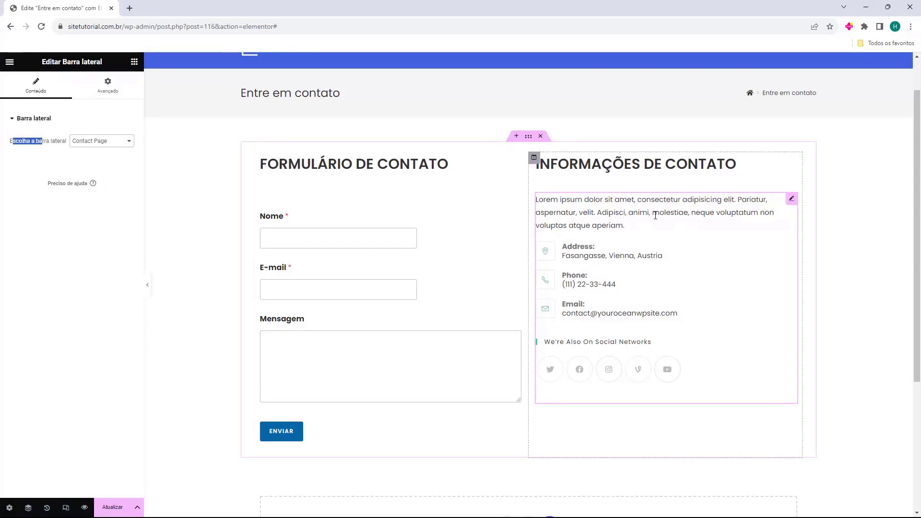
click(135, 62)
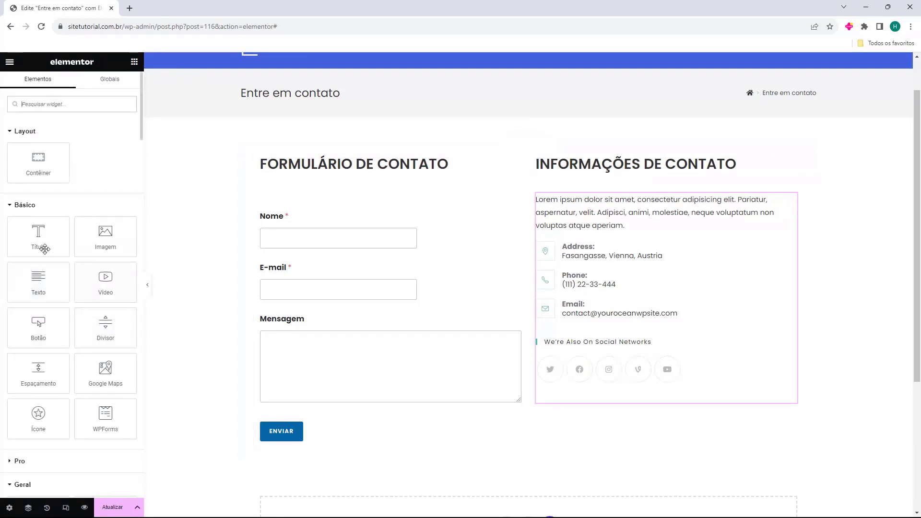
Drop two Texto widgets below the social icons and select the second one's placeholder paragraph.
drag(40, 286, 589, 401)
scroll(592, 359, down, 2)
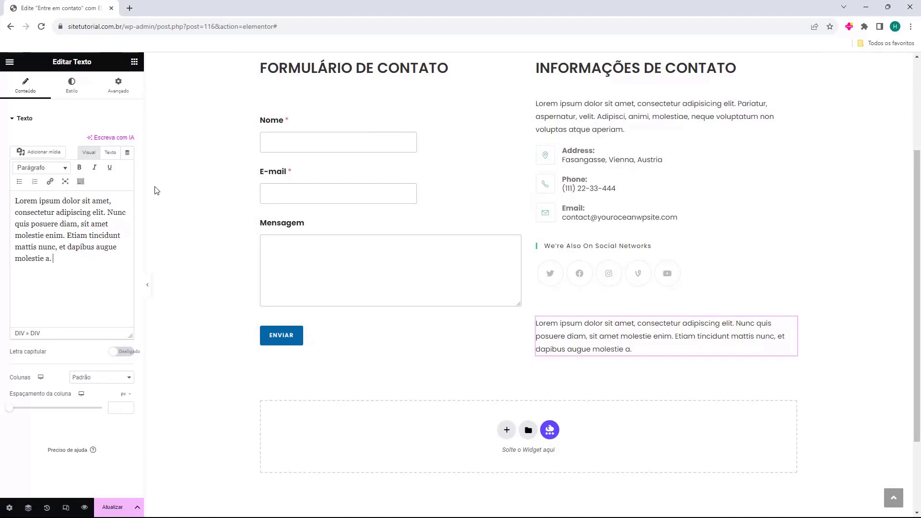
click(134, 61)
drag(33, 289, 575, 364)
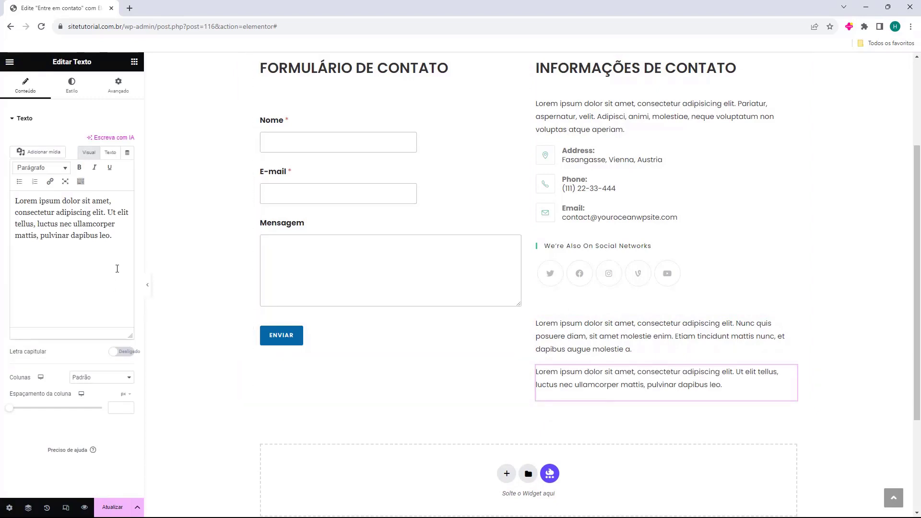
triple_click(27, 209)
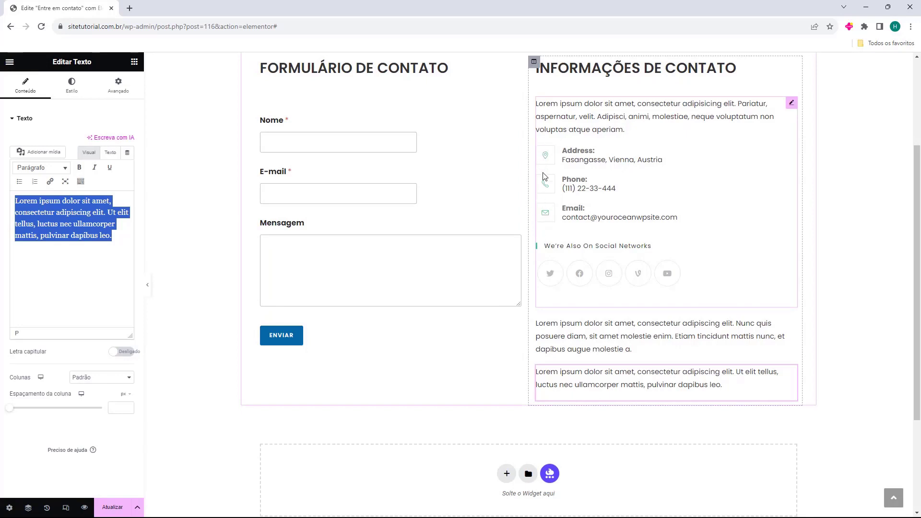
Replace the placeholder with Endereço:, Telefone: and E-mail: labels, each followed by its contact value.
key(BackSpace)
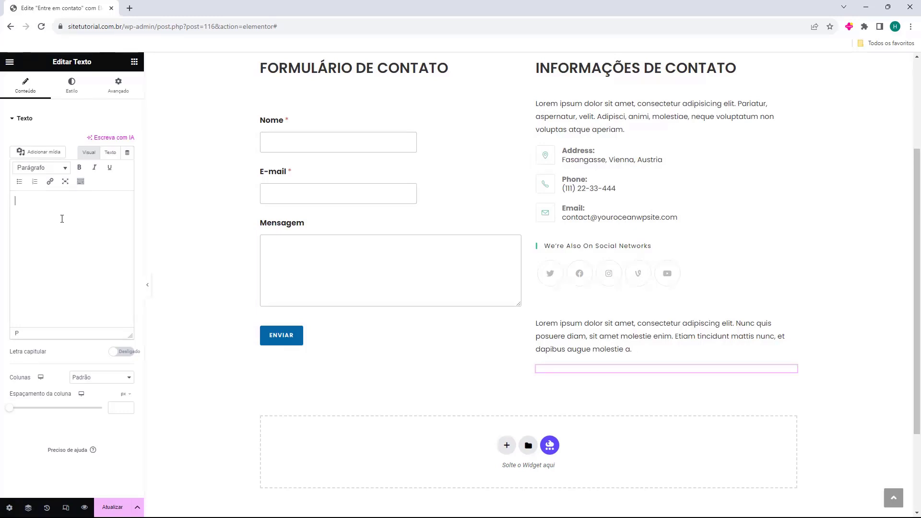
text(E)
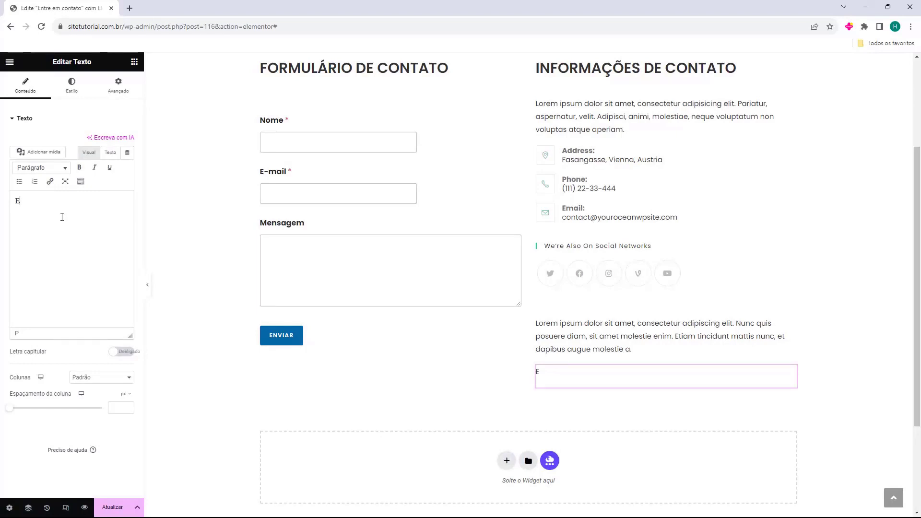
text(ndereço:)
key(Return)
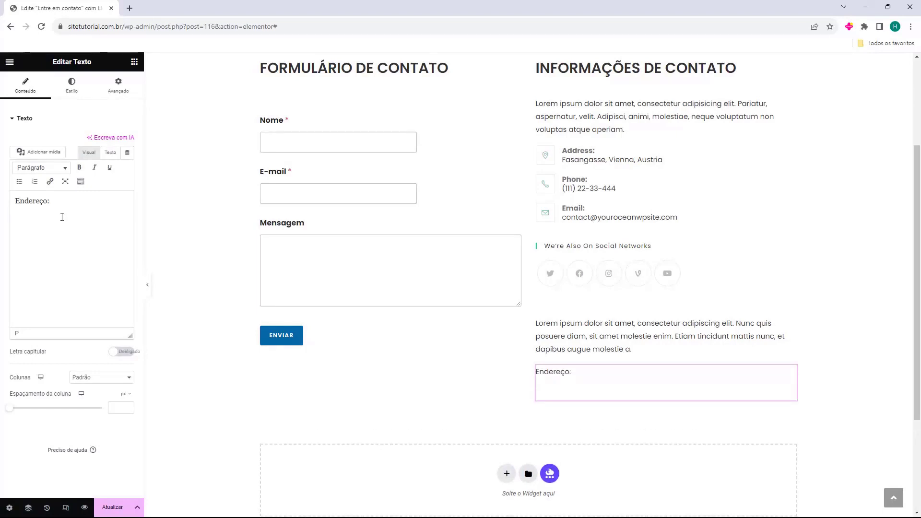
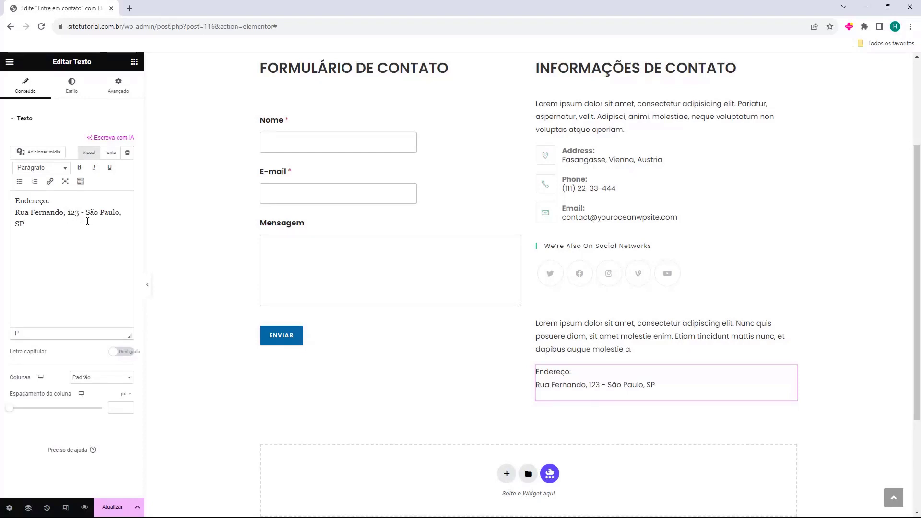
key(Return)
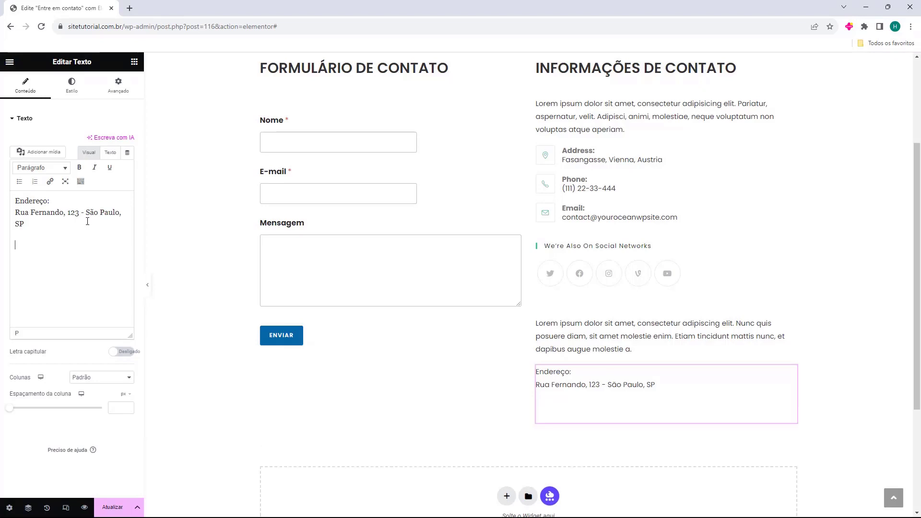
text(Telefone:)
key(Return)
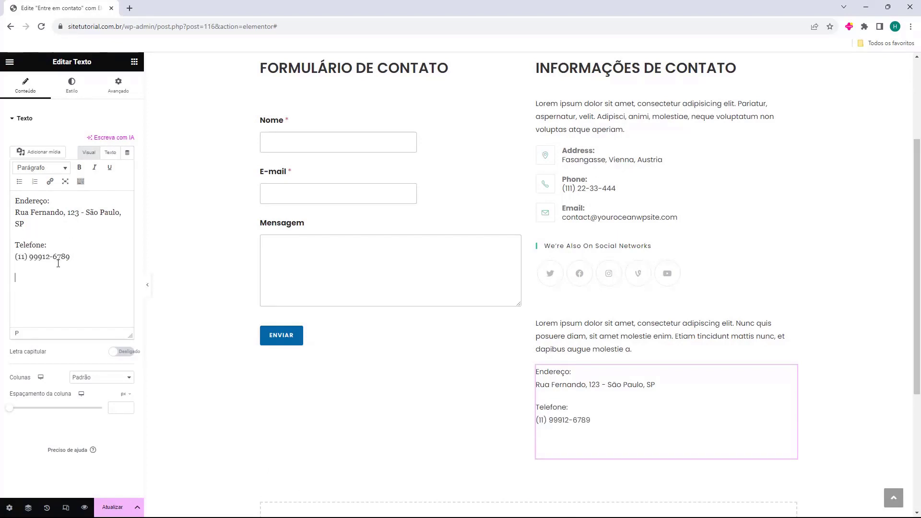
text(E-mail:)
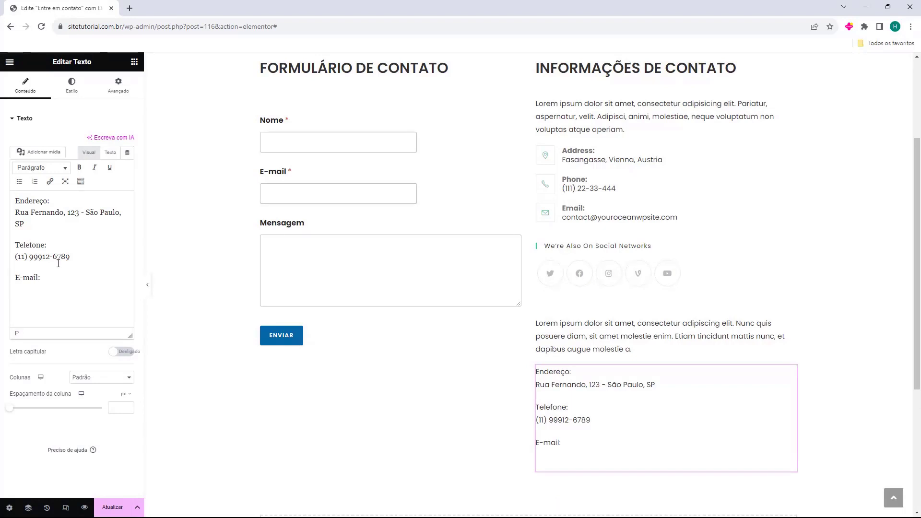
key(ctrl+v)
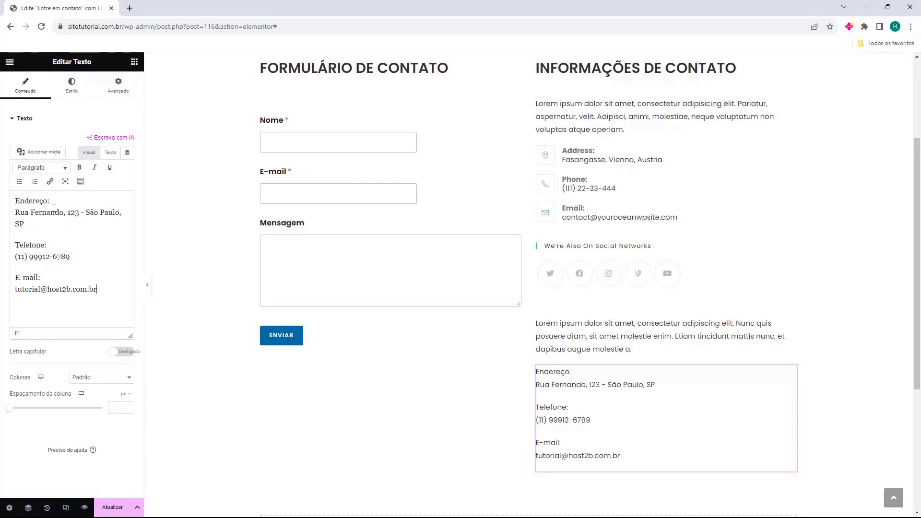
Make the Endereço:, Telefone: and E-mail: labels bold.
drag(56, 201, 13, 198)
click(79, 168)
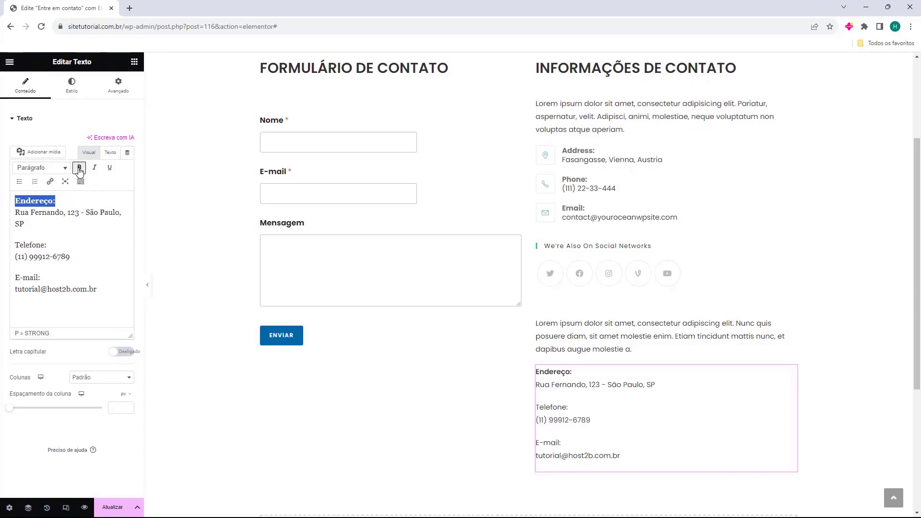
drag(47, 246, 14, 245)
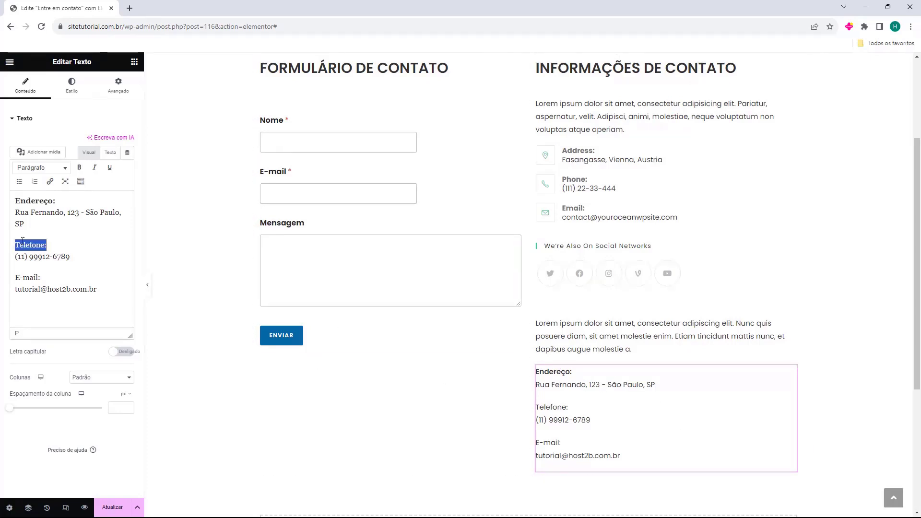
click(79, 168)
drag(42, 278, 16, 277)
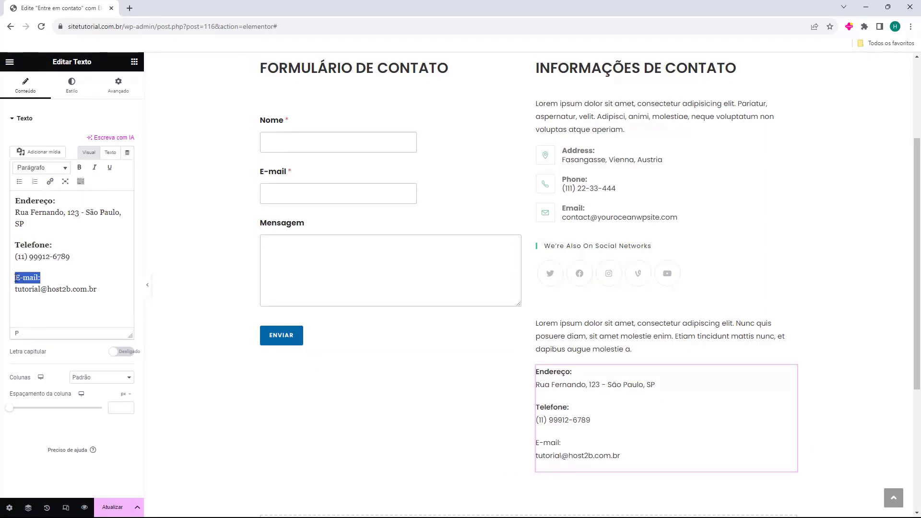
click(80, 168)
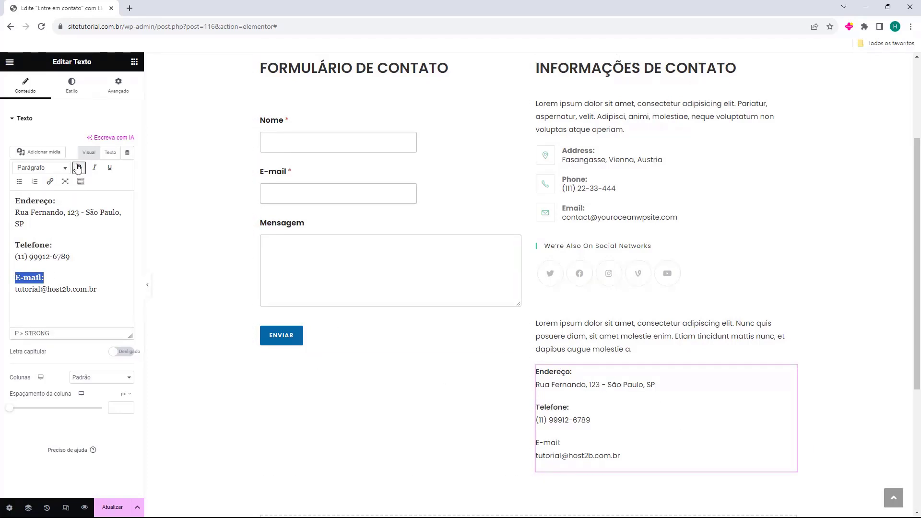
click(25, 289)
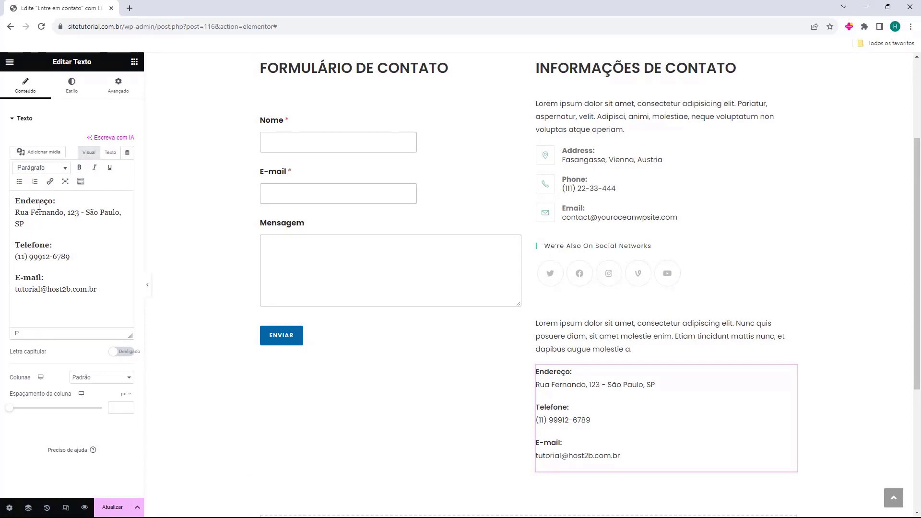
scroll(700, 378, down, 2)
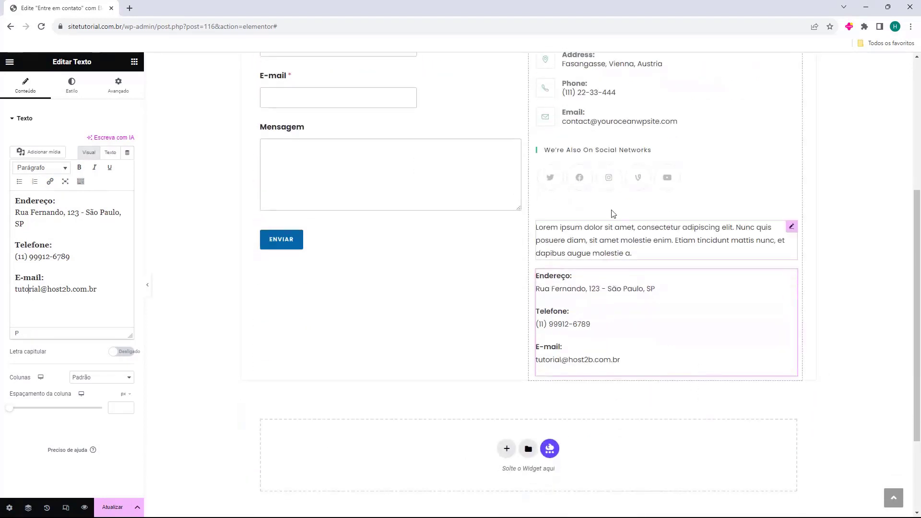
Add an Ícones sociais widget below the contact text and expand its Facebook, Twitter and YouTube items.
click(137, 66)
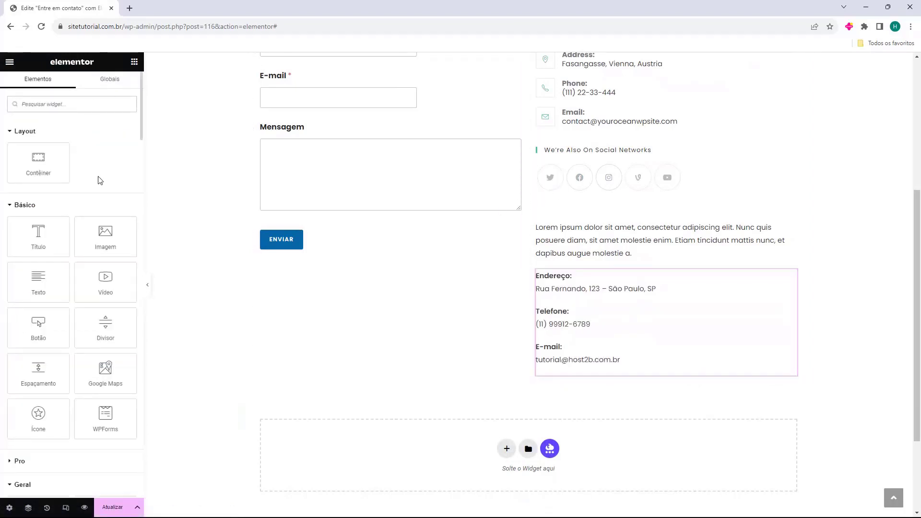
scroll(72, 192, down, 8)
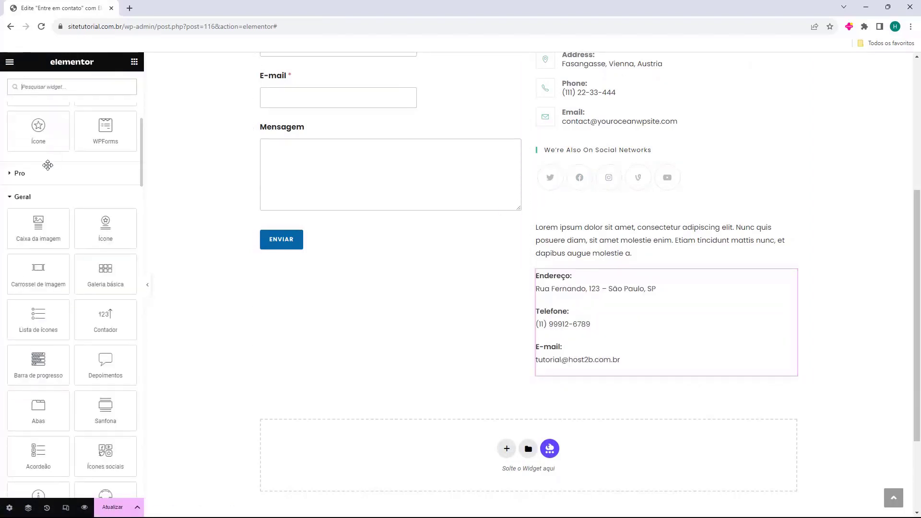
drag(106, 355, 565, 371)
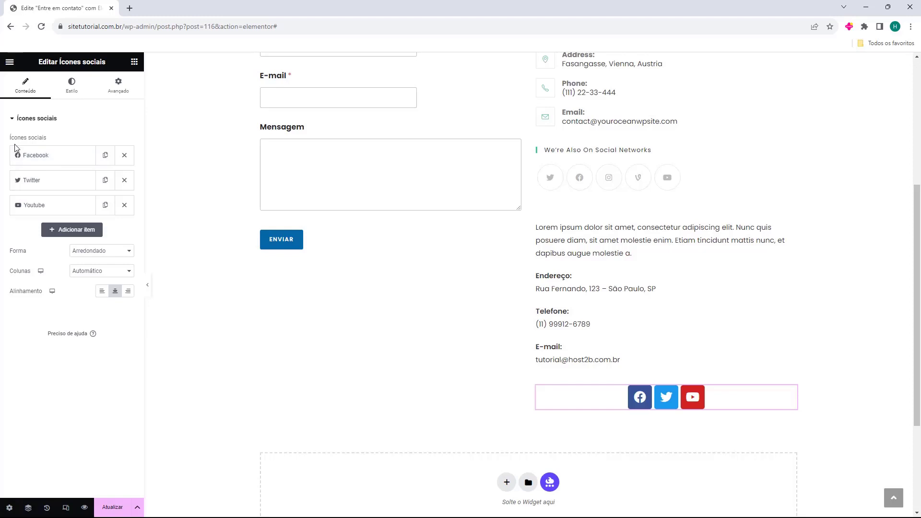
drag(10, 143, 53, 143)
click(53, 145)
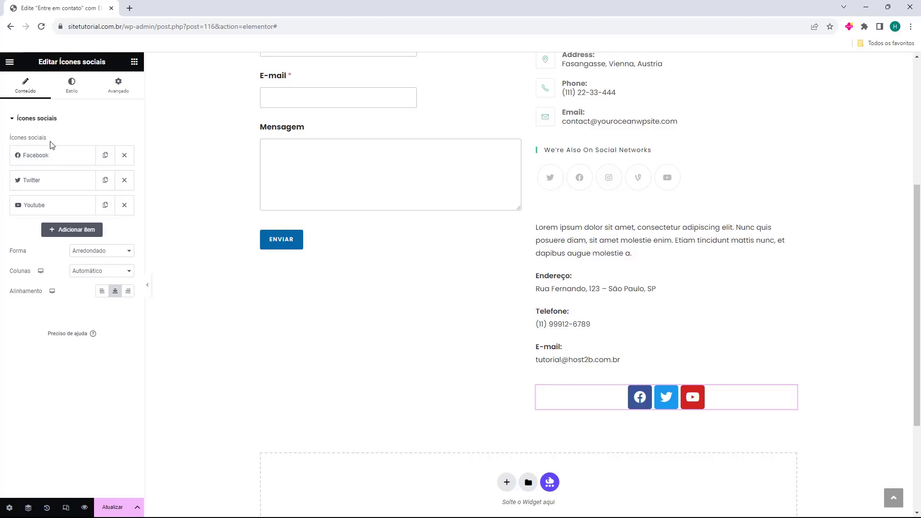
click(21, 157)
click(41, 299)
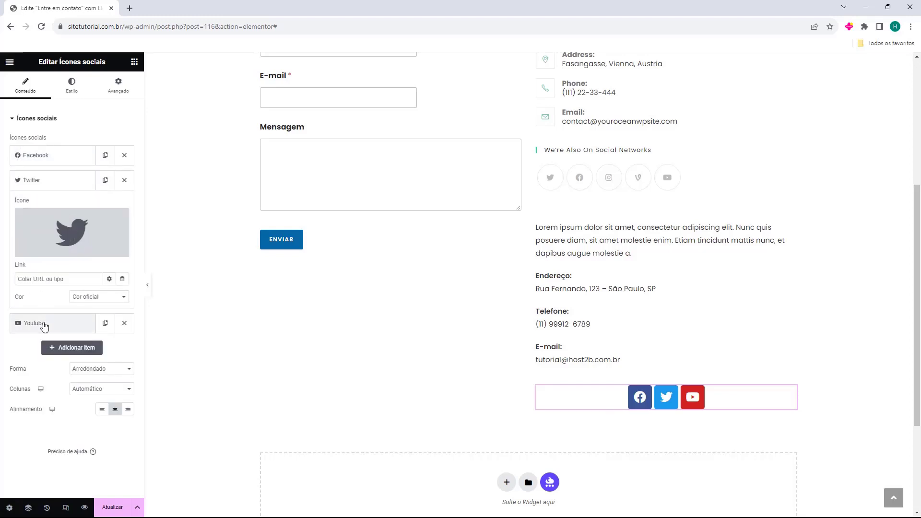
click(47, 330)
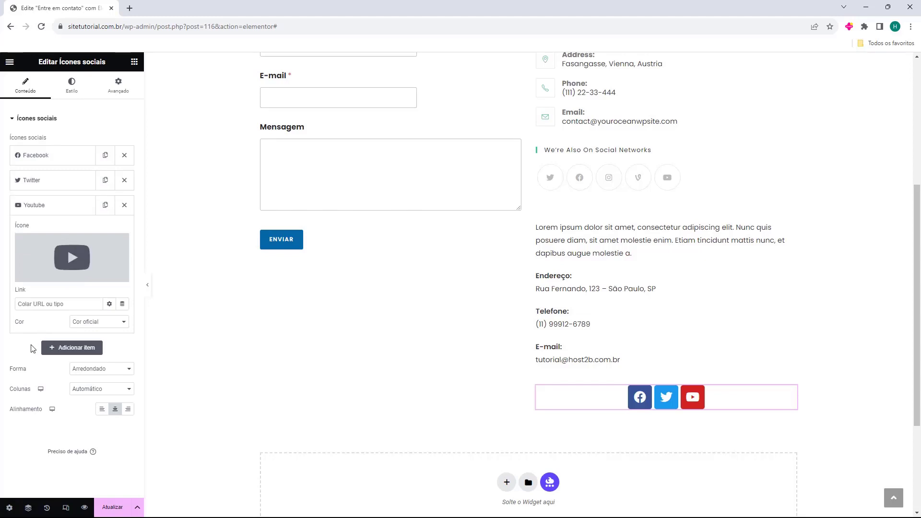
Add a fourth social item using the Instagram icon from the Biblioteca de ícone.
click(53, 353)
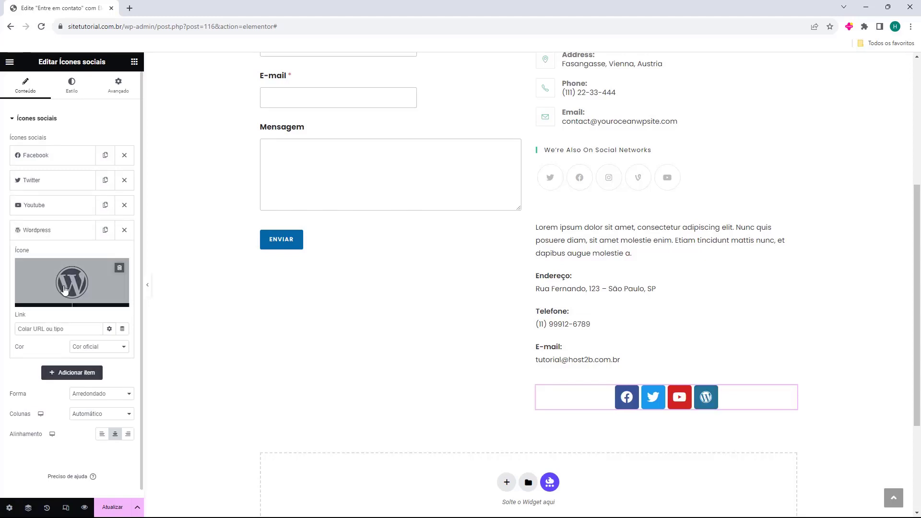
mouse_move(68, 277)
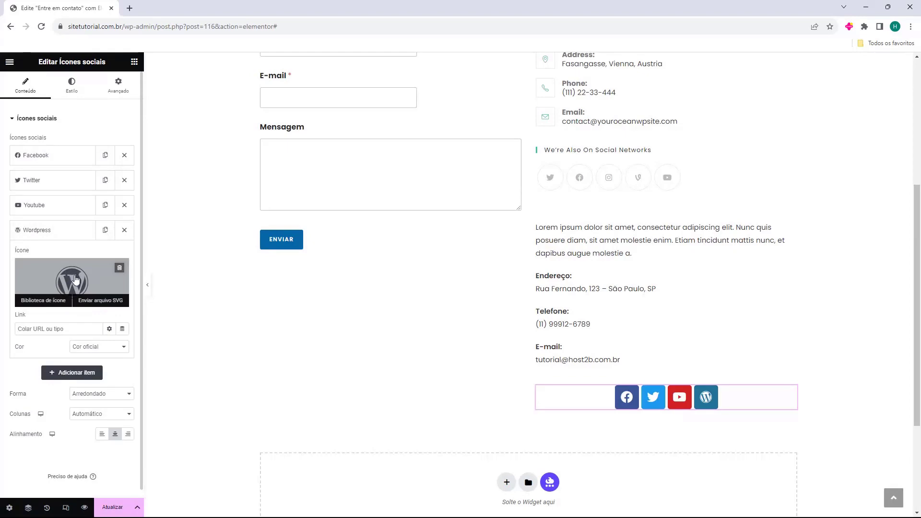
click(43, 300)
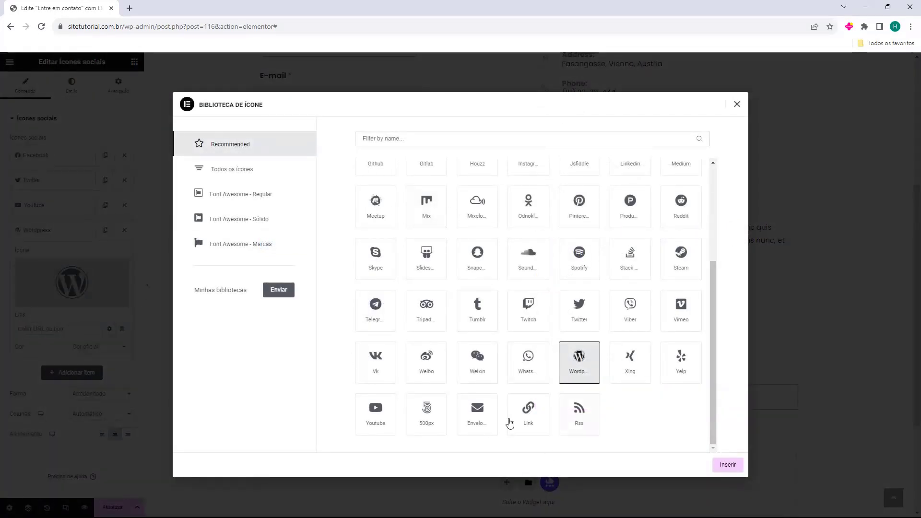
scroll(407, 326, up, 5)
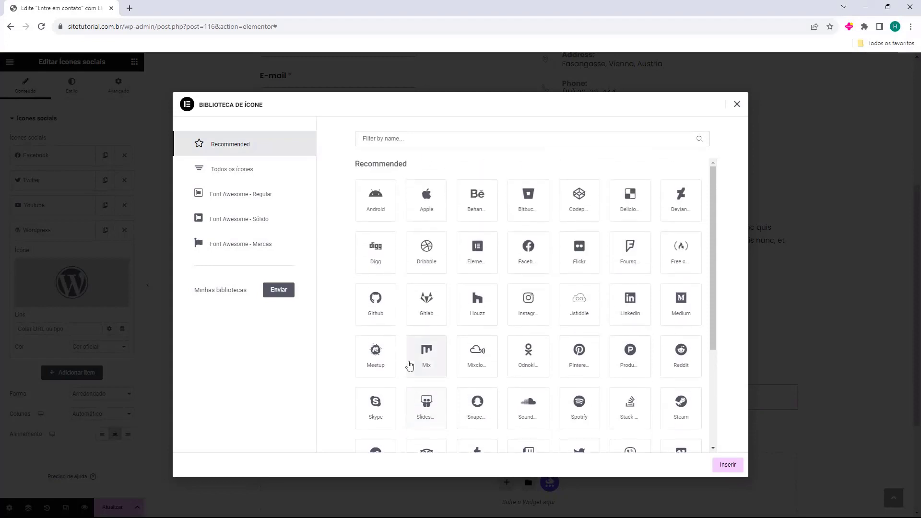
click(526, 301)
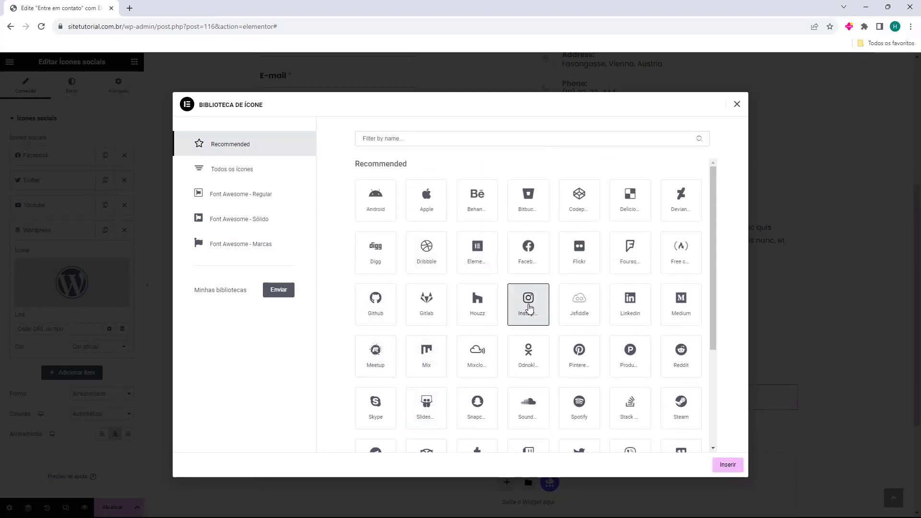
click(728, 466)
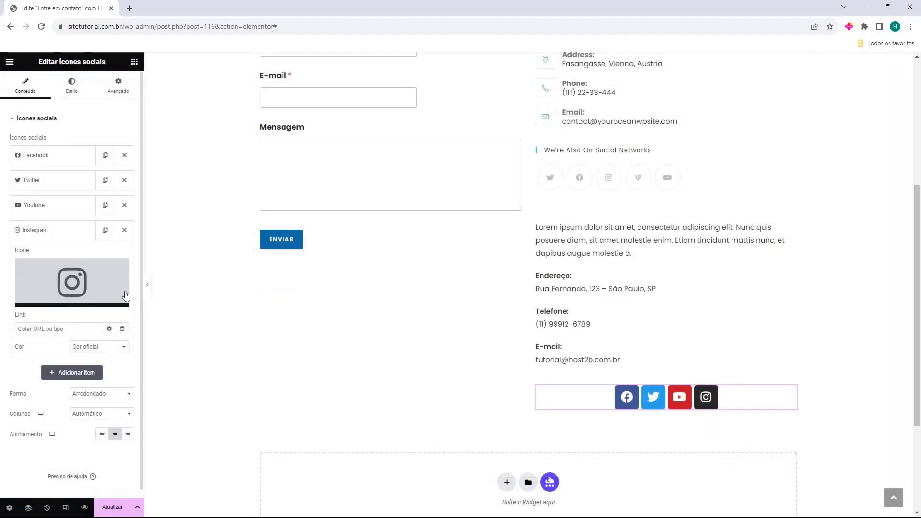
click(53, 155)
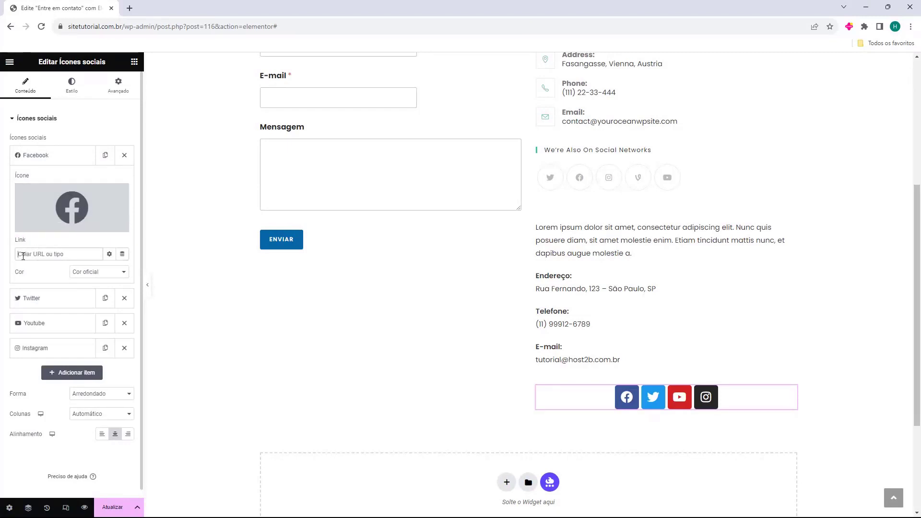
Give the Facebook item a custom black primary colour and switch Twitter to a custom colour.
click(54, 253)
click(83, 276)
click(91, 290)
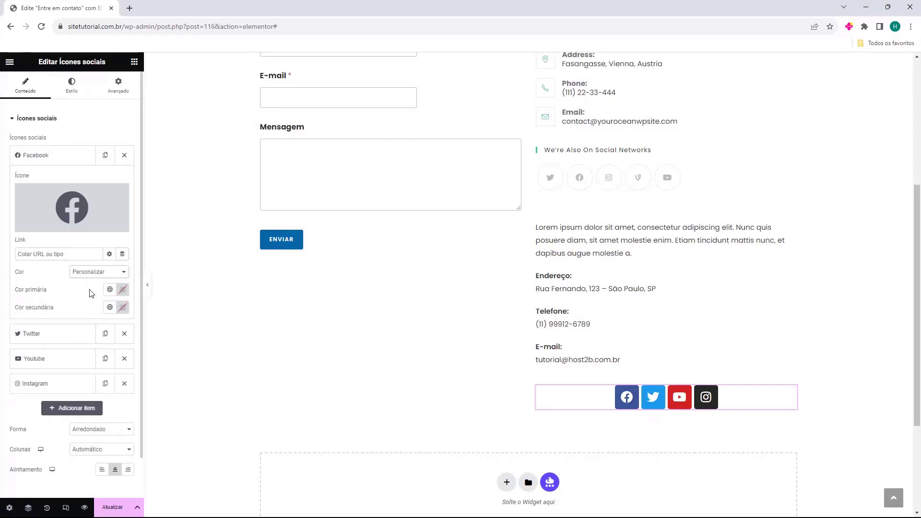
drag(20, 294, 40, 293)
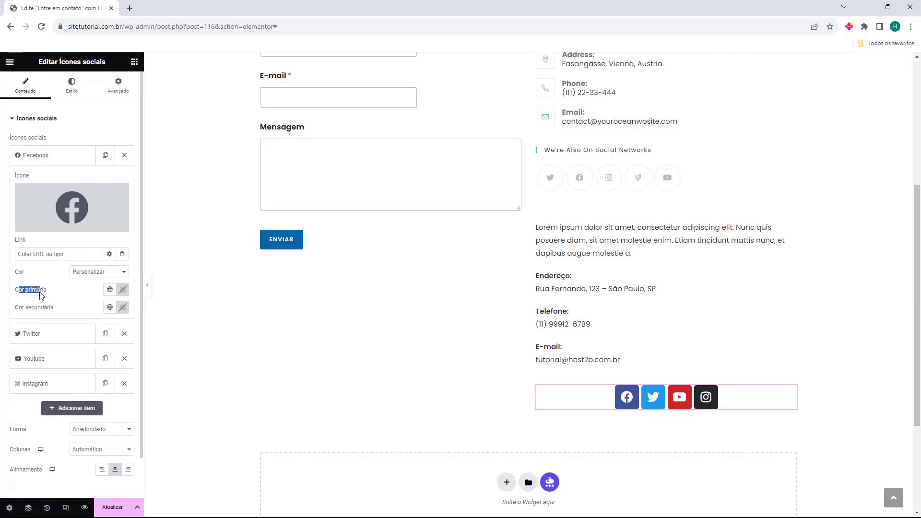
click(126, 294)
mouse_move(142, 350)
mouse_down()
mouse_move(154, 337)
mouse_move(94, 365)
mouse_move(179, 351)
mouse_move(119, 363)
mouse_move(228, 432)
mouse_move(169, 381)
mouse_move(179, 402)
mouse_up()
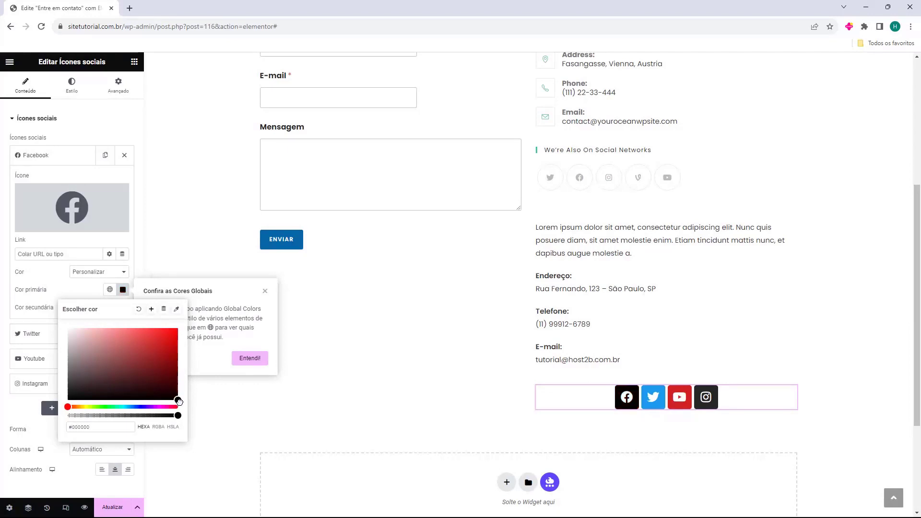
click(35, 307)
click(122, 315)
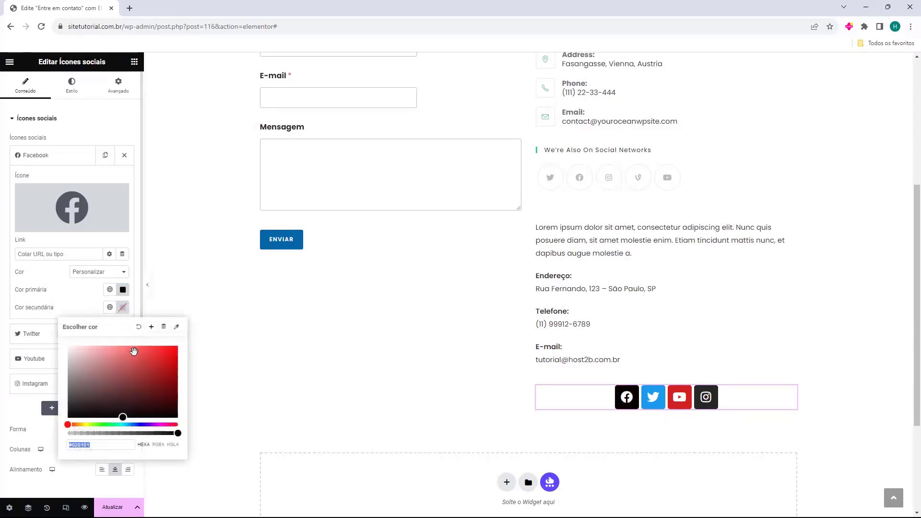
mouse_move(136, 353)
mouse_down()
mouse_move(113, 369)
mouse_move(108, 358)
mouse_move(168, 346)
mouse_move(62, 348)
mouse_up()
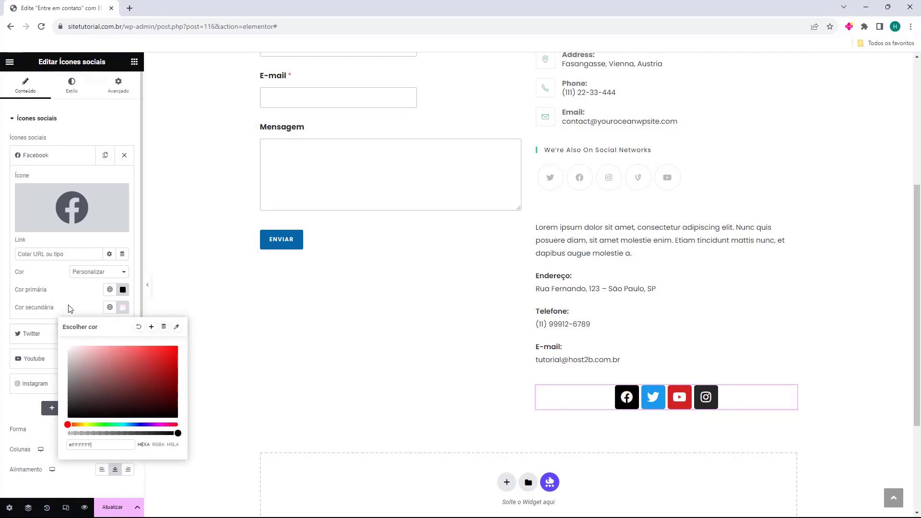
click(69, 307)
click(47, 334)
click(85, 297)
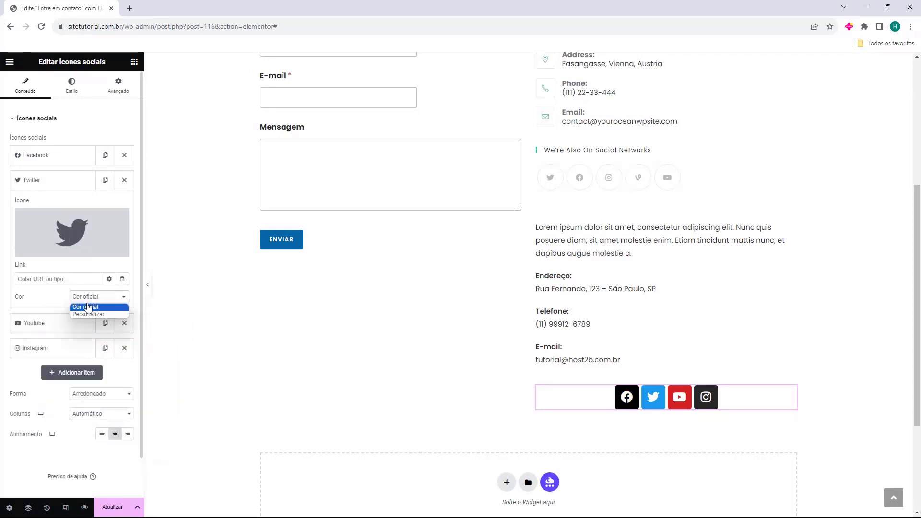
click(87, 314)
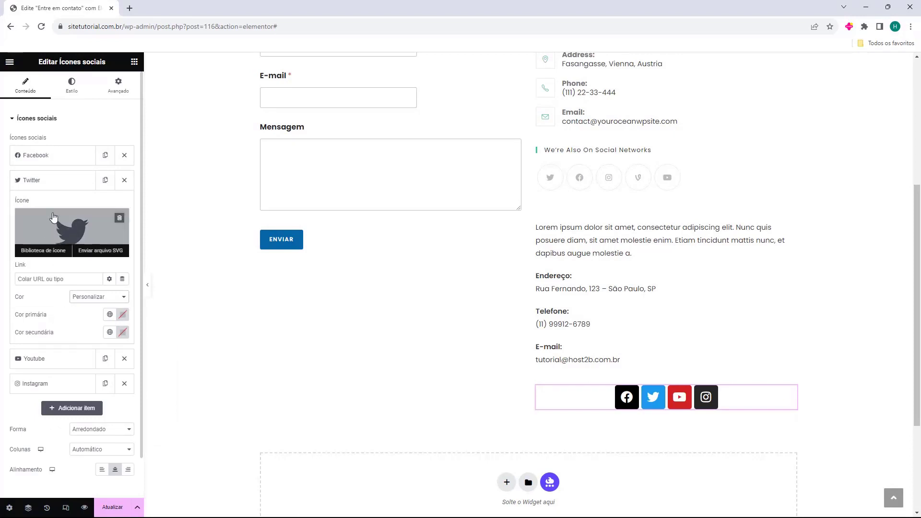
click(52, 181)
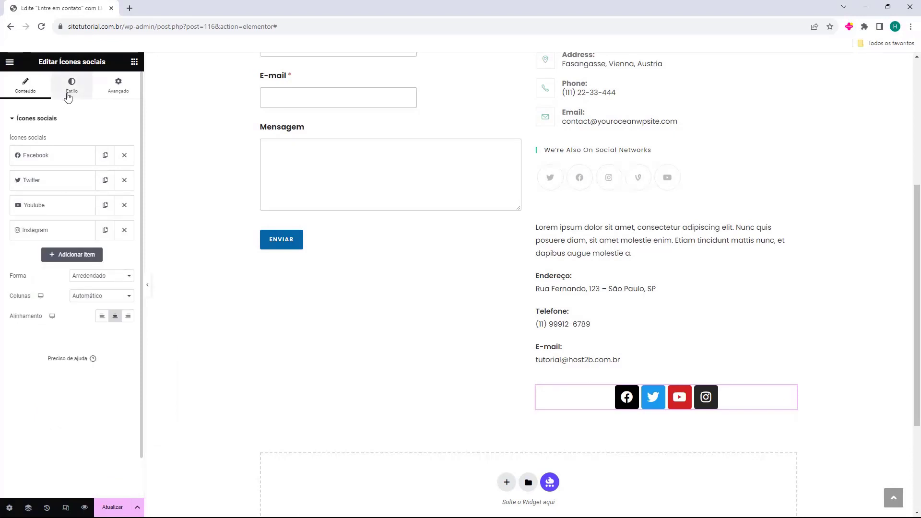
Under Estilo, set all icons to Personalizar with primary #000000 and secondary #FFFFFF.
click(71, 87)
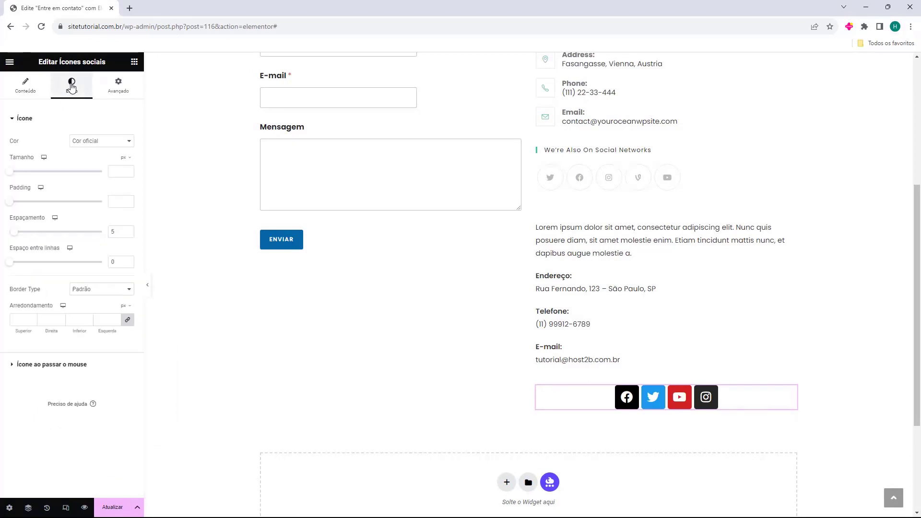
click(95, 142)
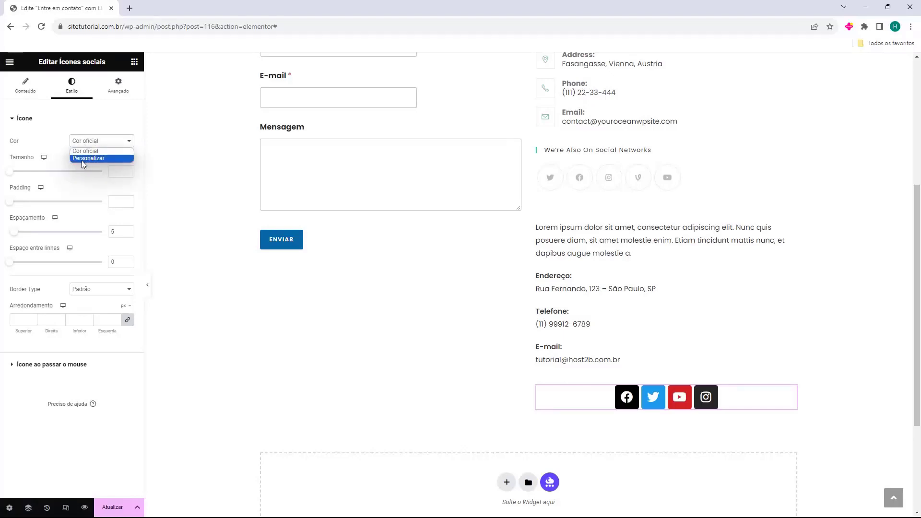
click(82, 159)
click(126, 161)
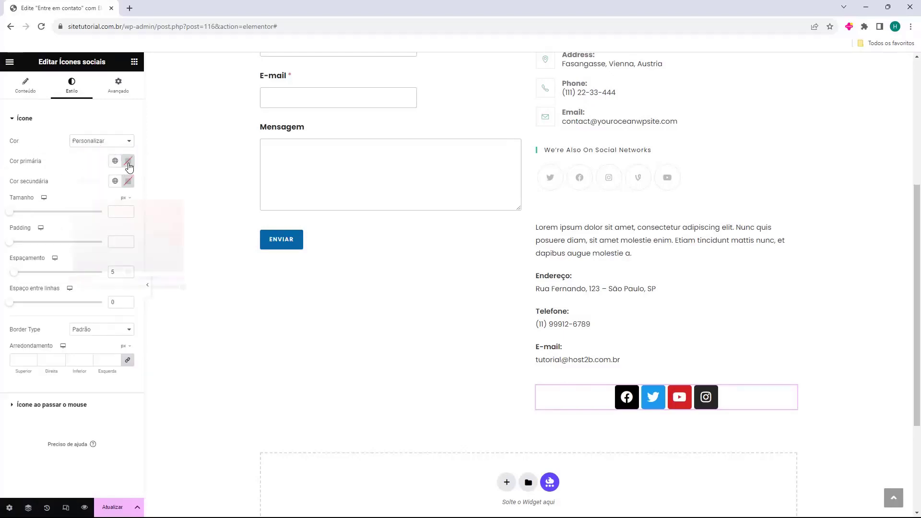
drag(116, 235, 72, 273)
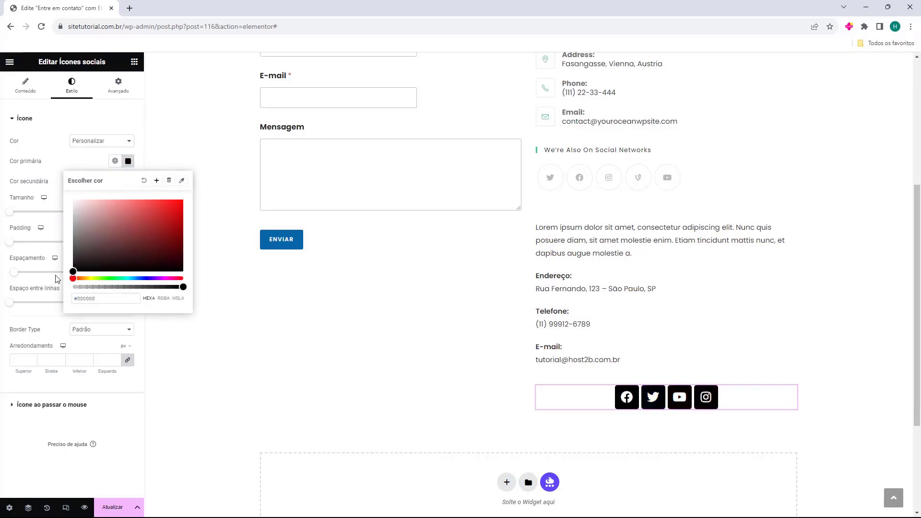
click(57, 175)
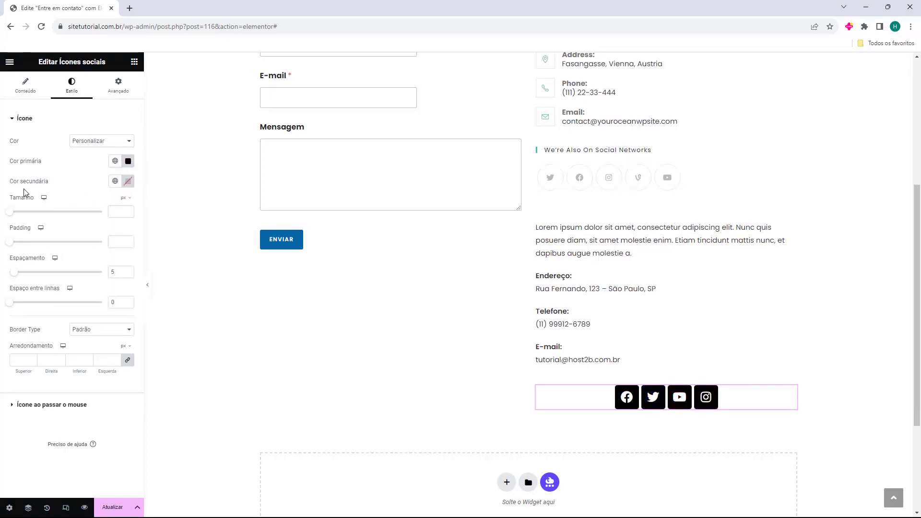
click(126, 181)
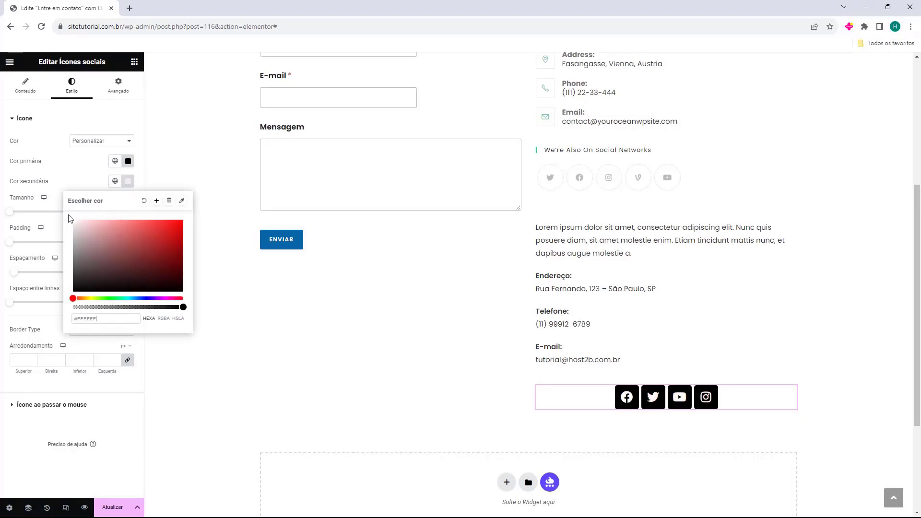
click(66, 170)
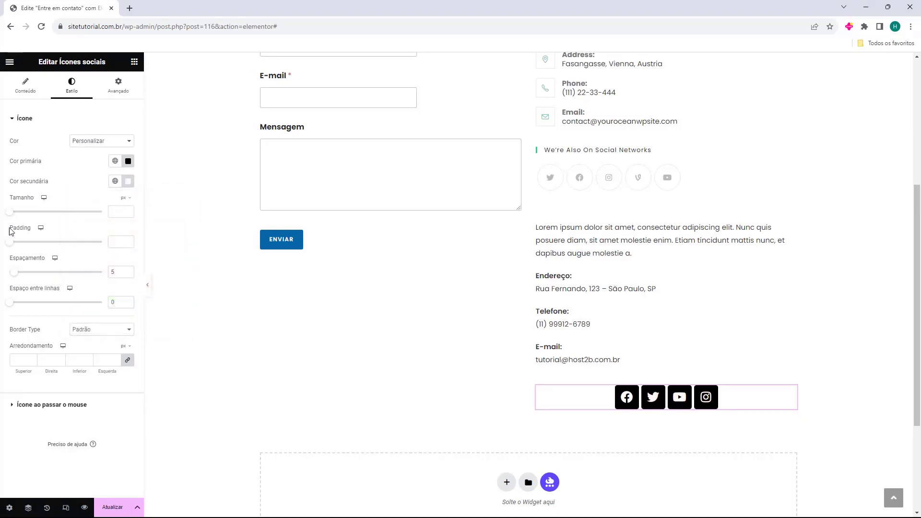
Set the social icons' Forma to Círculo.
click(26, 89)
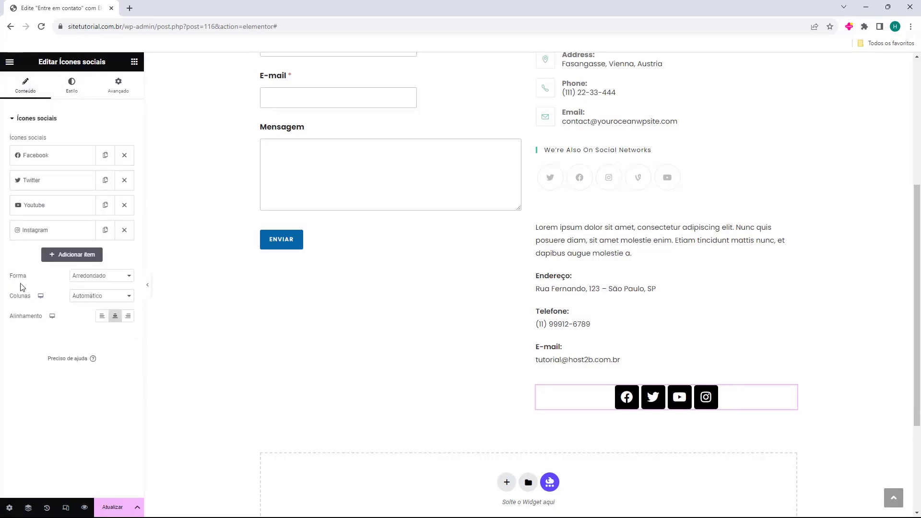
click(113, 277)
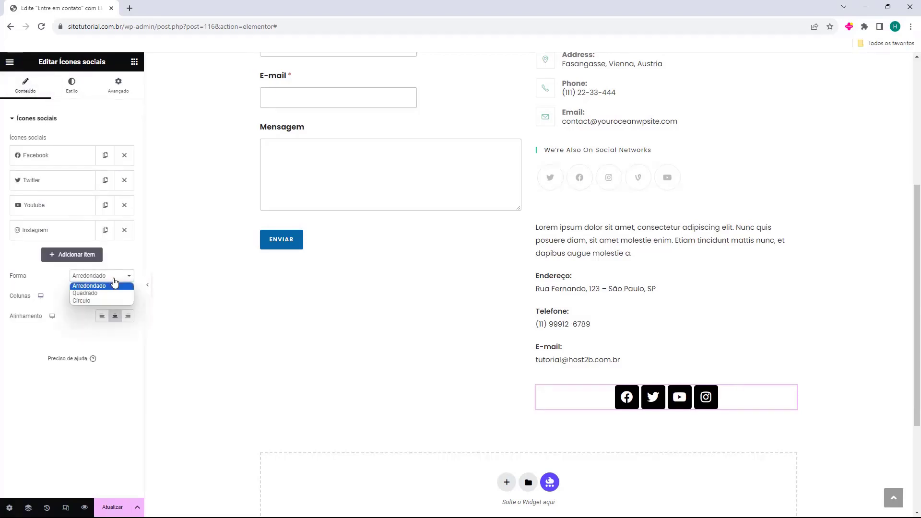
click(110, 293)
click(110, 274)
click(106, 295)
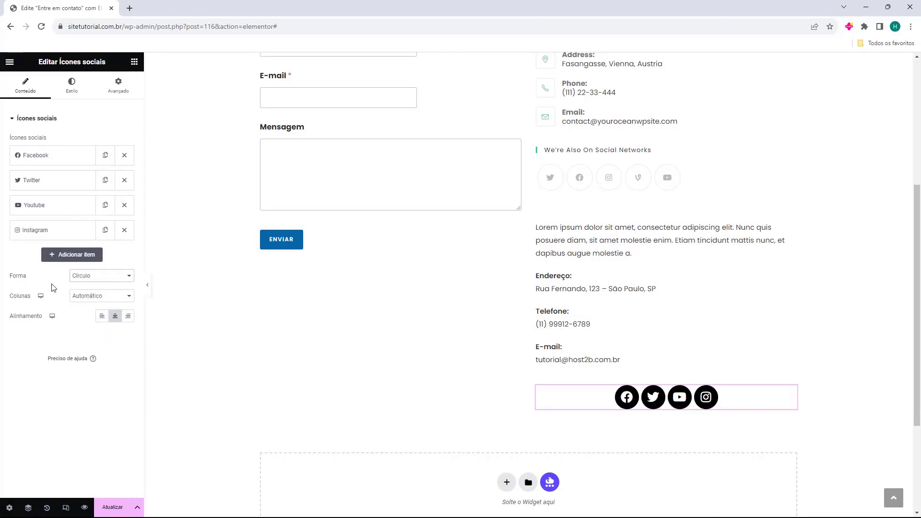
Keep Colunas on Automático so the icons stay in one row, aligned left.
click(92, 296)
click(93, 313)
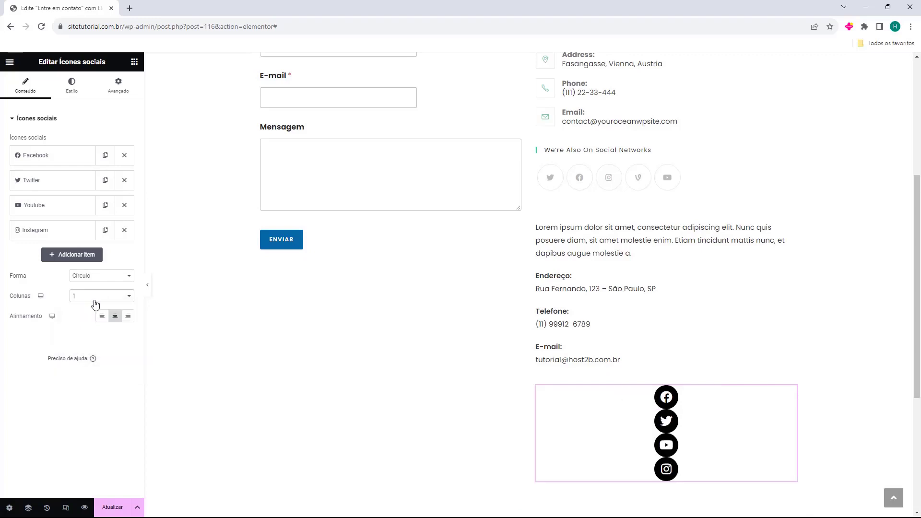
click(95, 296)
click(94, 320)
click(94, 298)
click(93, 306)
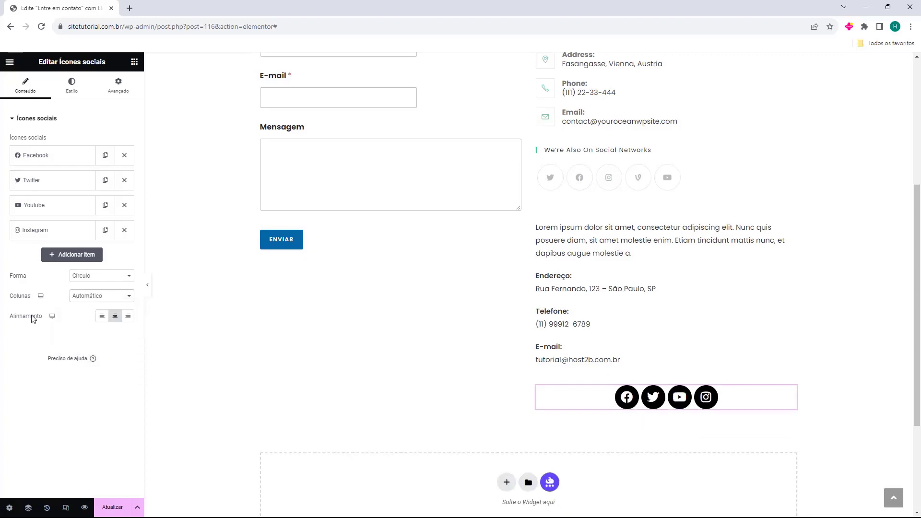
click(102, 315)
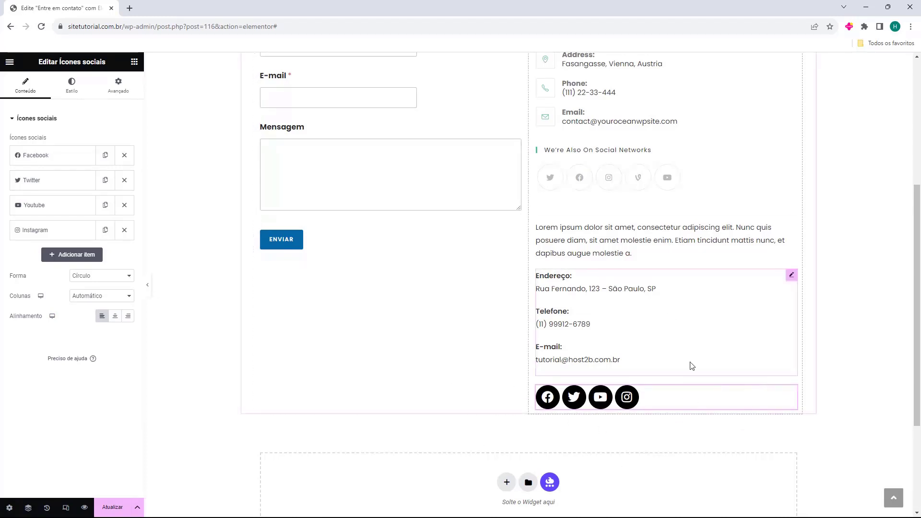
scroll(626, 251, up, 4)
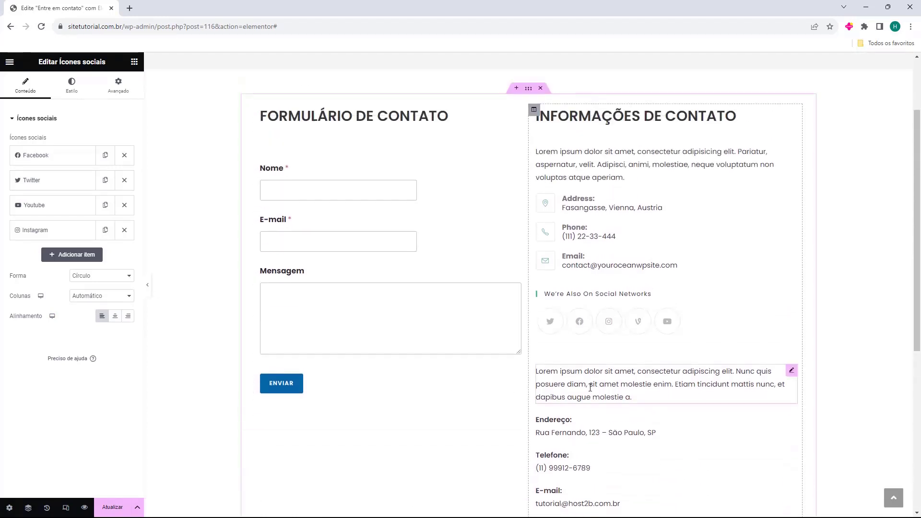
click(686, 251)
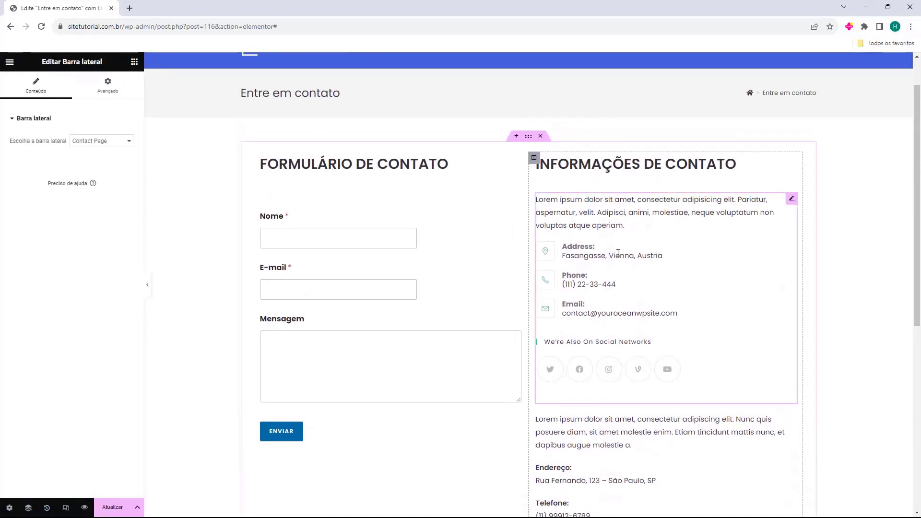
Delete the old Barra lateral contact block and save the page with Atualizar.
key(Delete)
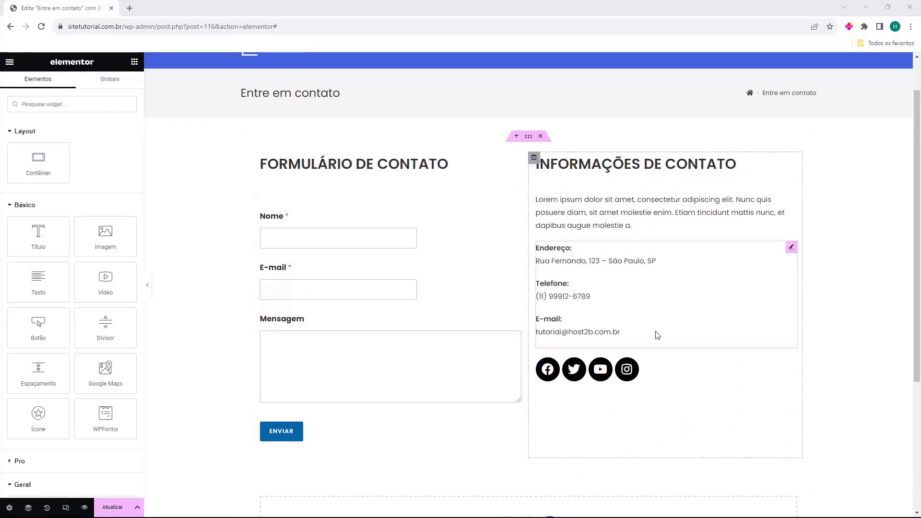
scroll(575, 418, down, 4)
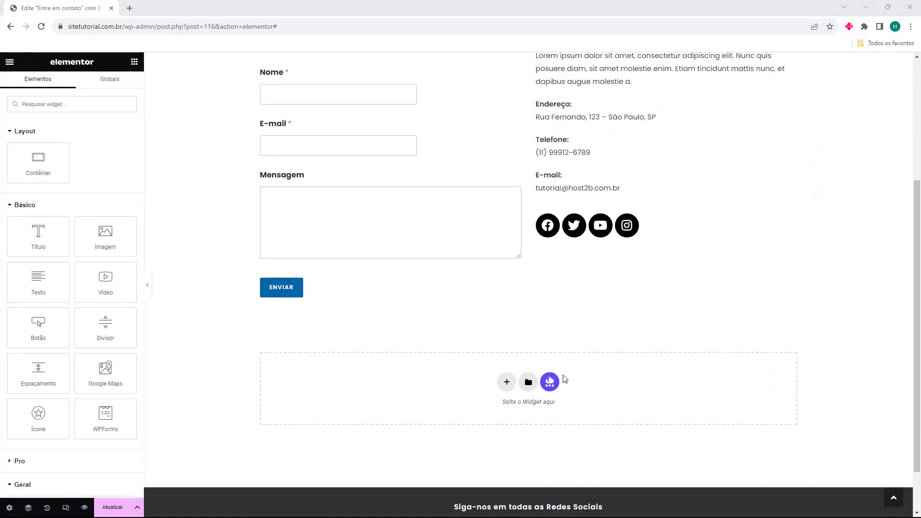
scroll(560, 372, up, 5)
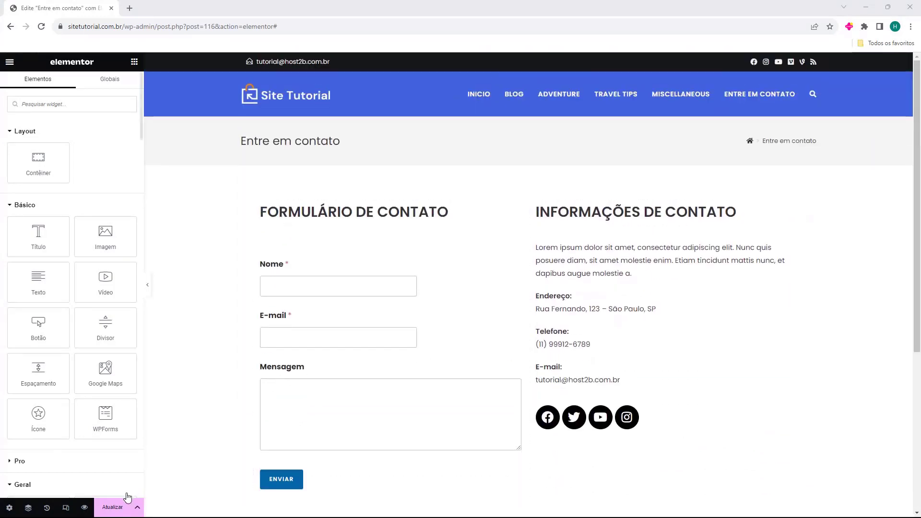
click(108, 508)
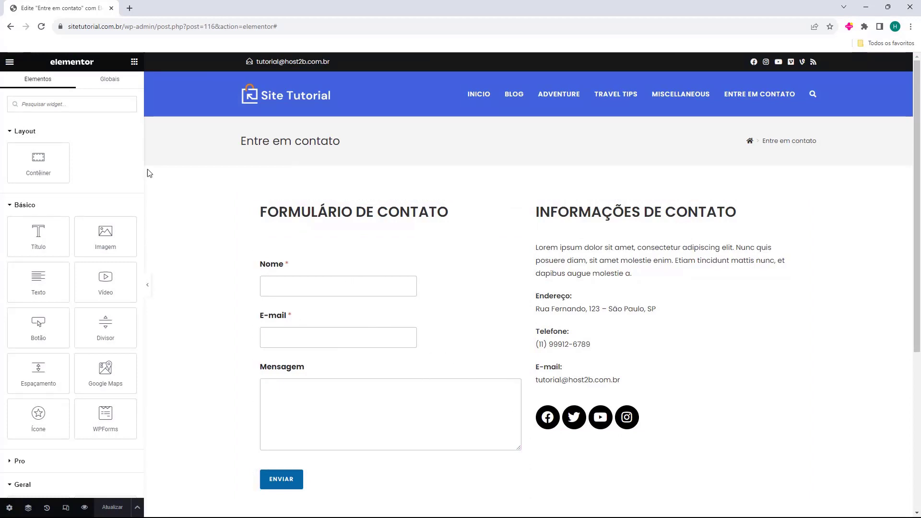
Exit the editor via Sair, applying Painel WP as the exit destination.
click(10, 63)
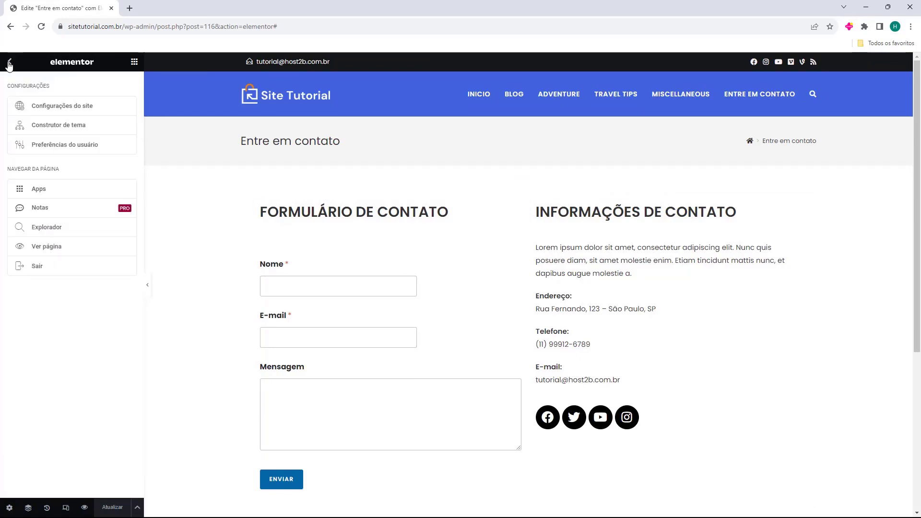
click(38, 272)
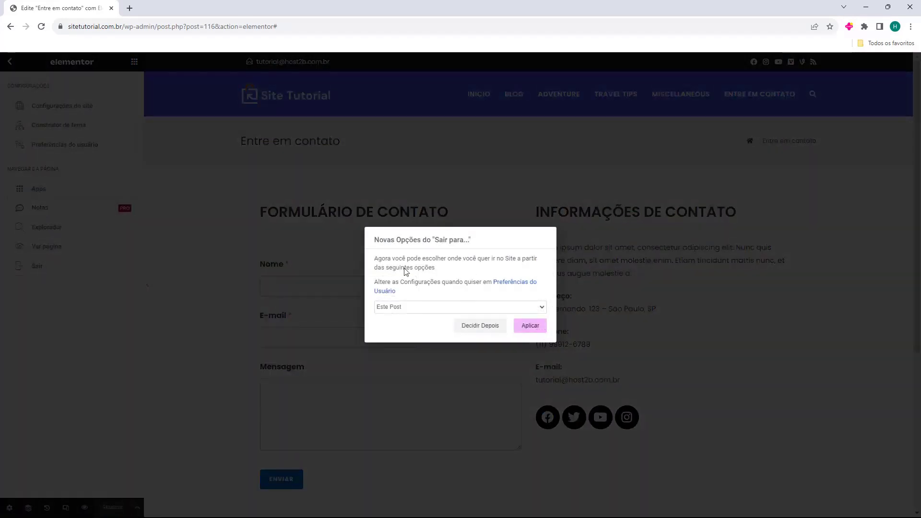
click(386, 309)
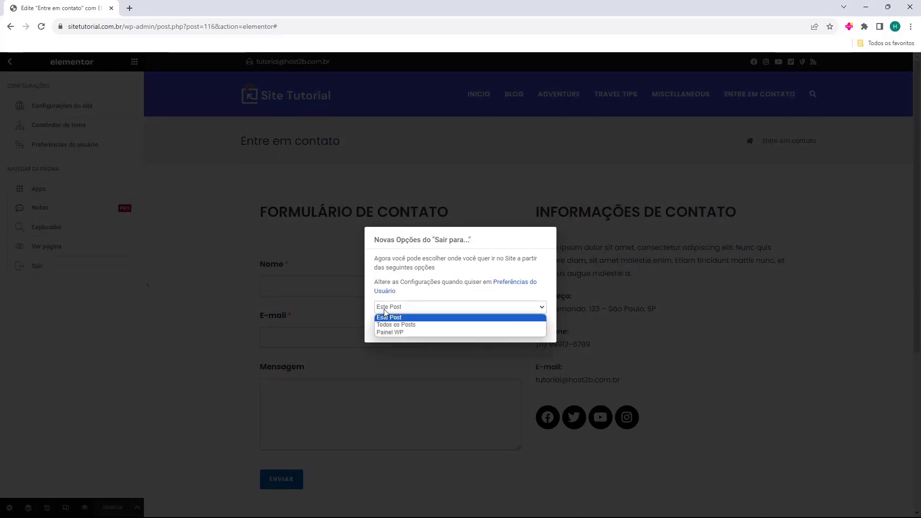
click(392, 333)
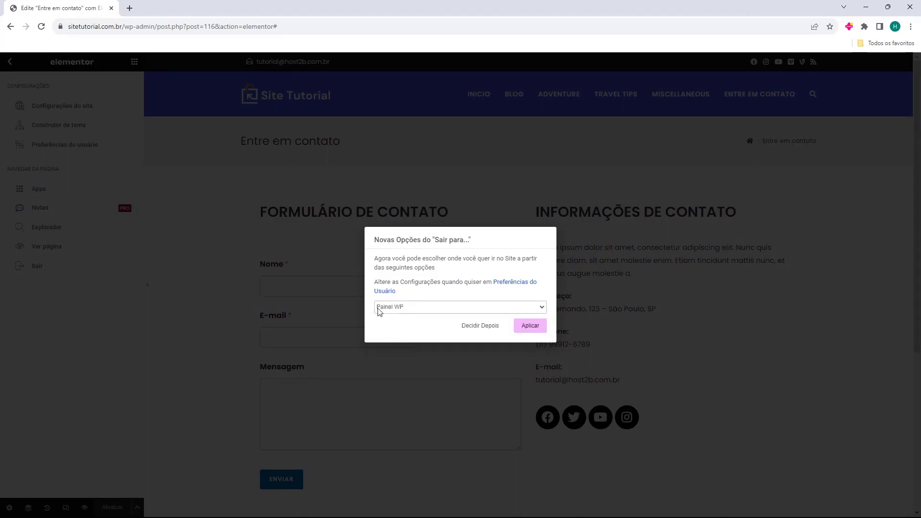
click(529, 330)
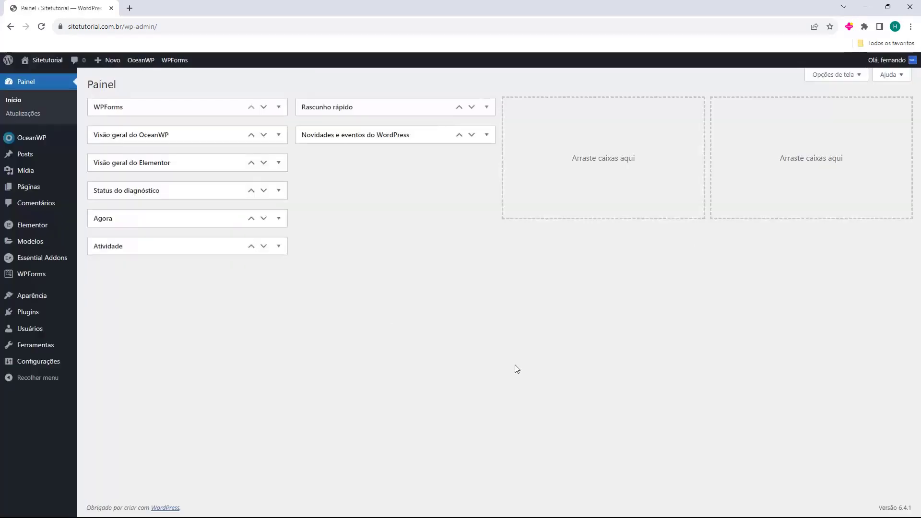
Check the live Entre em contato page in a new tab, then return to the dashboard tab.
mouse_move(48, 61)
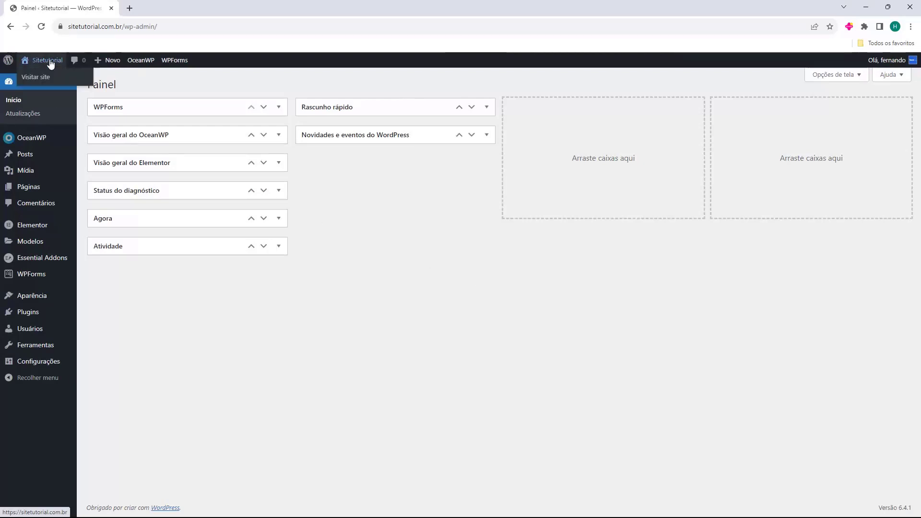
middle_click(44, 78)
click(170, 8)
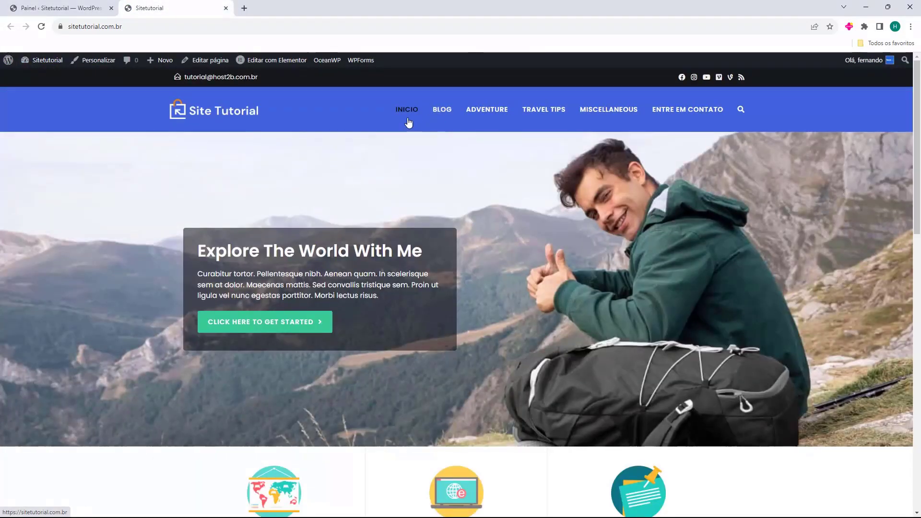
click(676, 118)
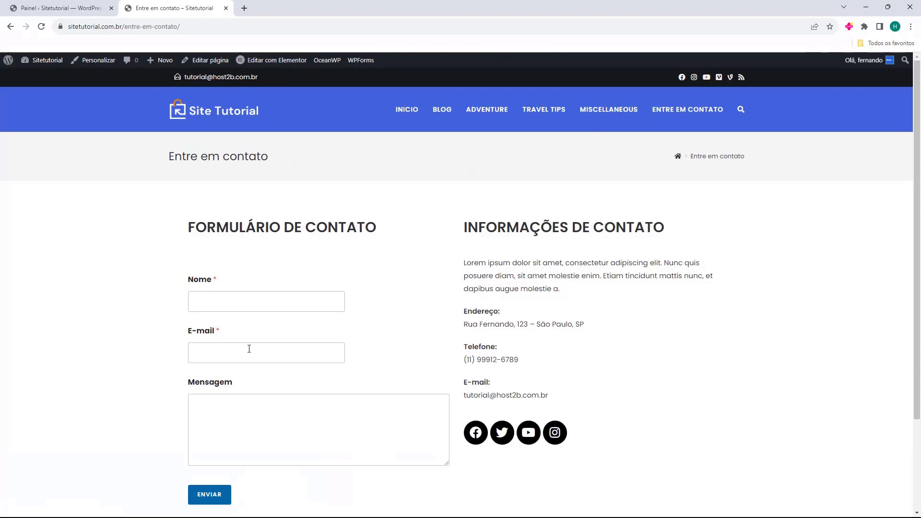
scroll(539, 372, down, 2)
scroll(485, 244, up, 2)
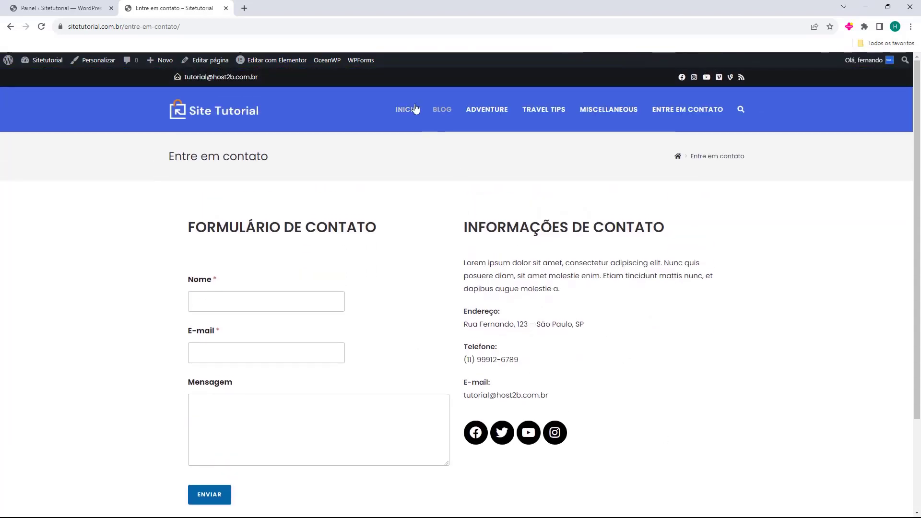
click(417, 115)
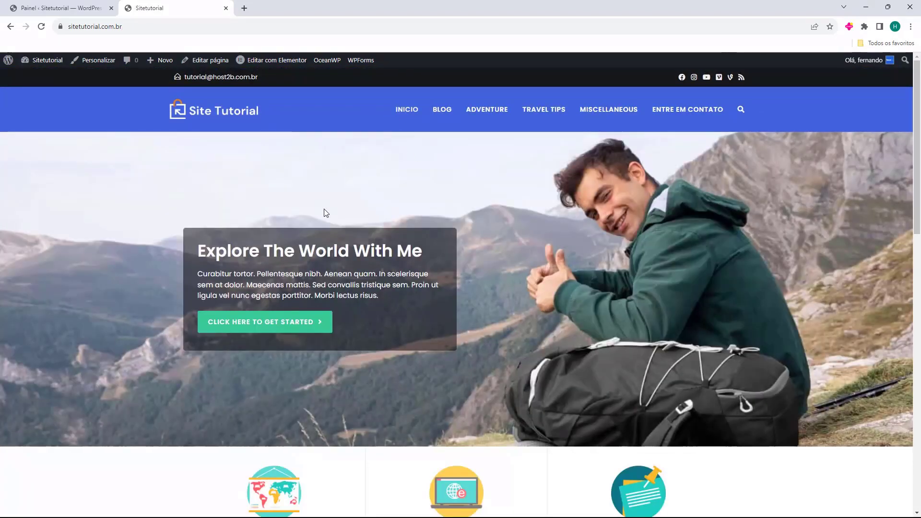
click(81, 9)
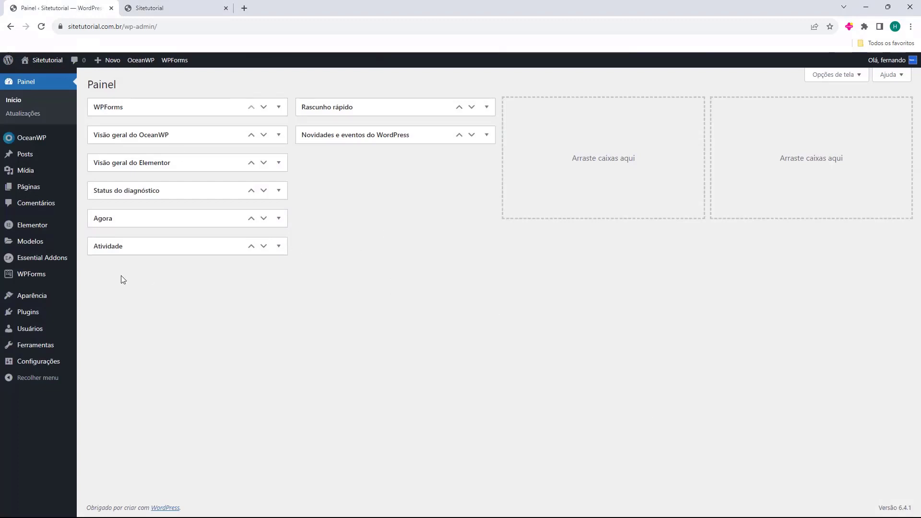
From Páginas, close the live-site tab and open Inicio with Elementor, scrolling through it.
click(21, 192)
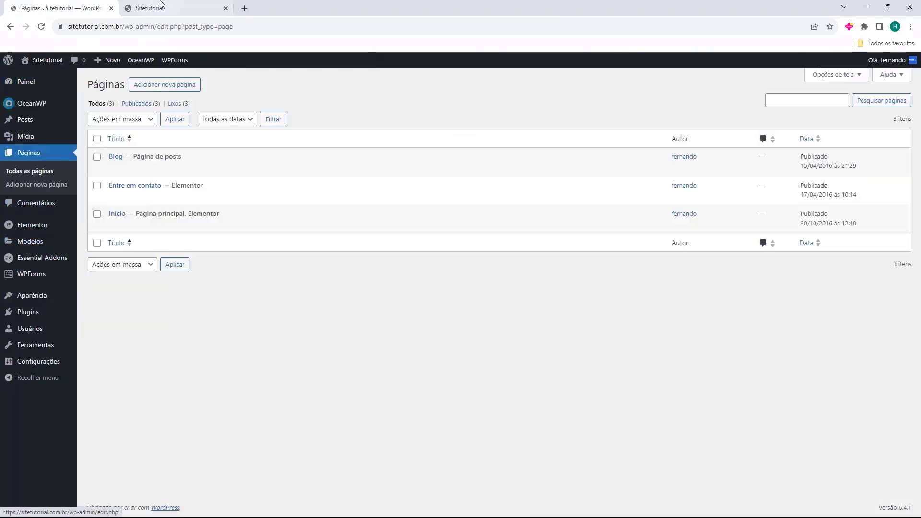
middle_click(160, 8)
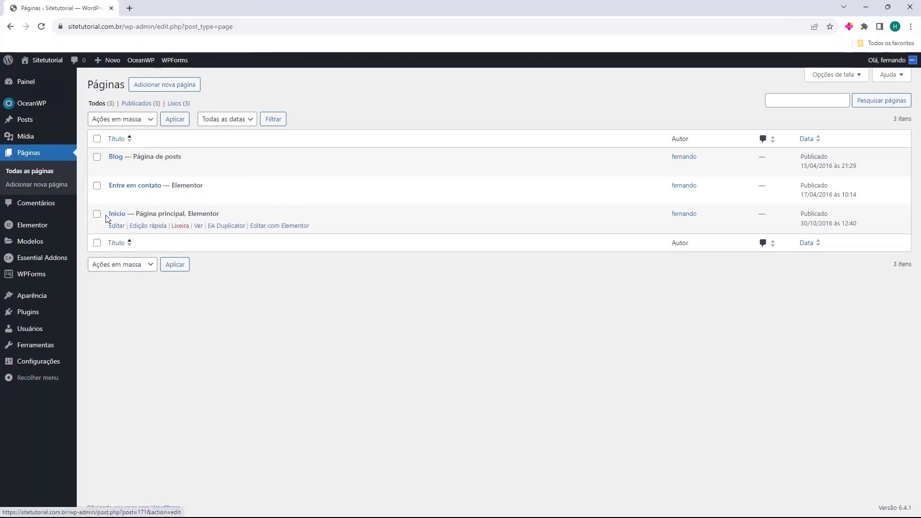
click(267, 228)
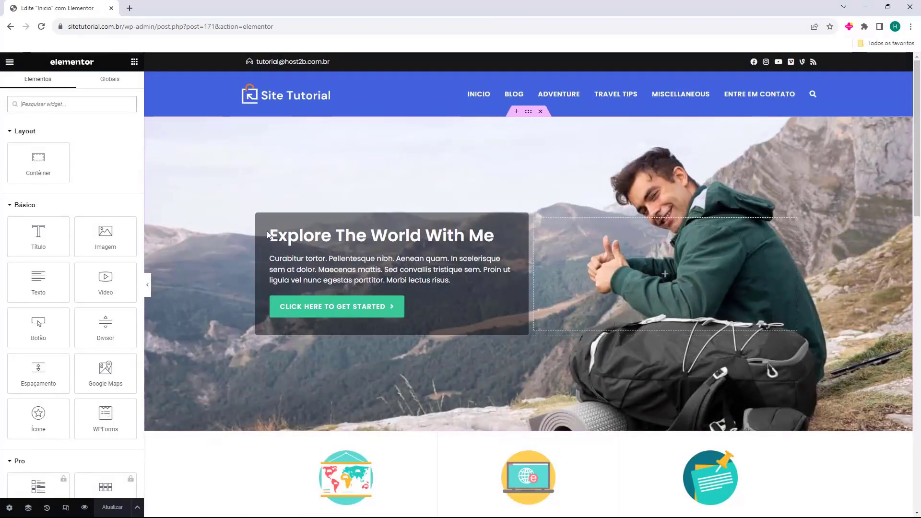
scroll(424, 148, down, 8)
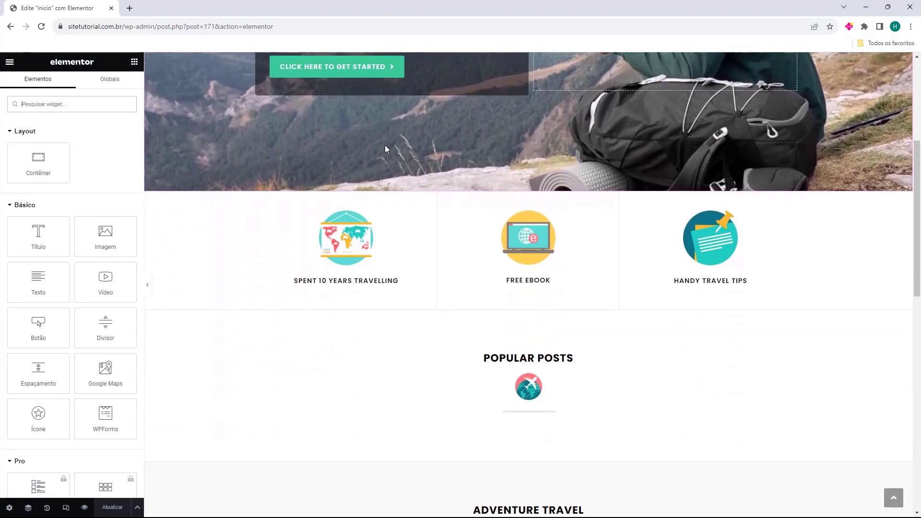
scroll(387, 149, down, 8)
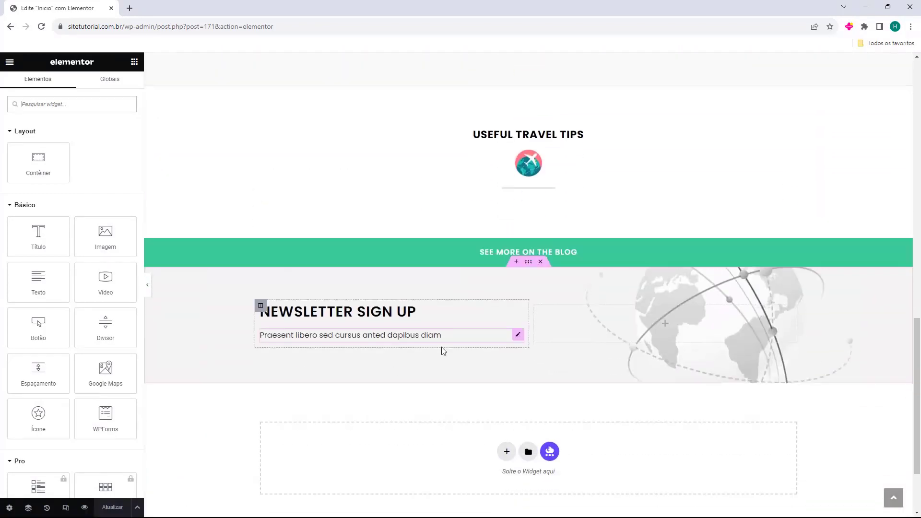
scroll(457, 365, up, 16)
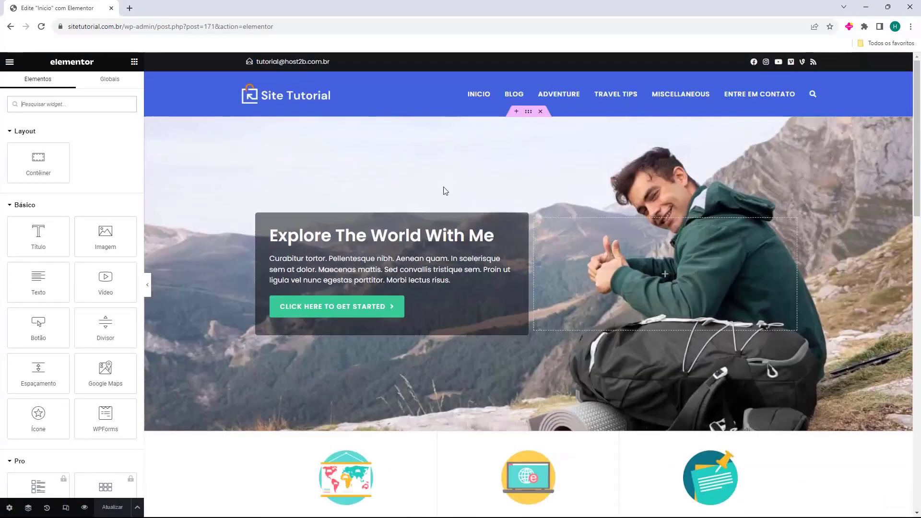
scroll(485, 154, down, 18)
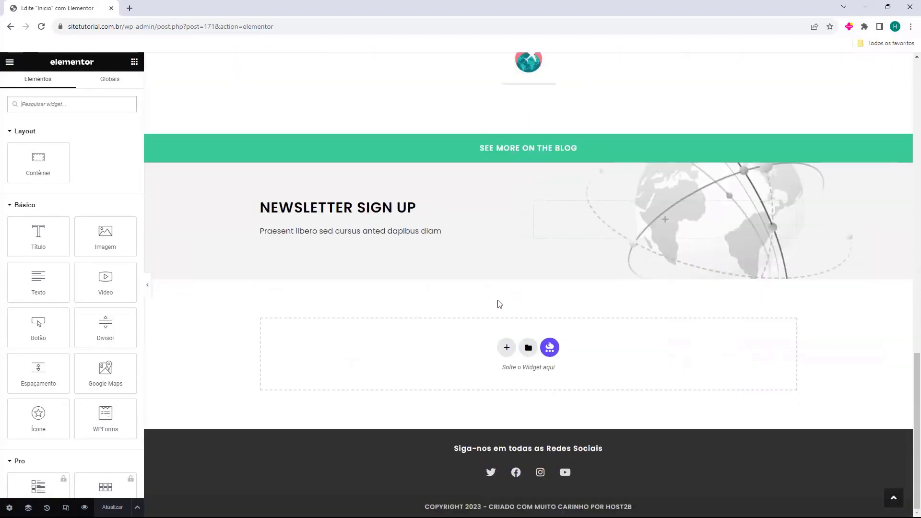
scroll(515, 338, up, 18)
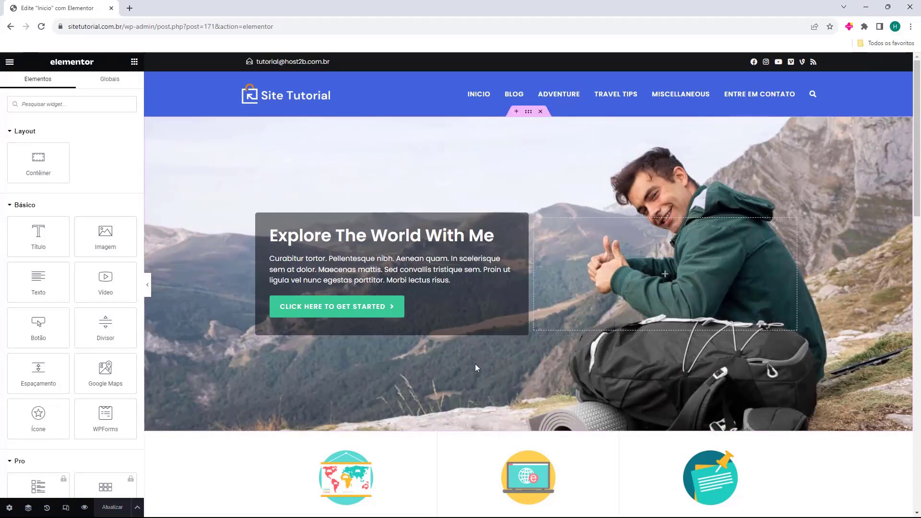
click(528, 112)
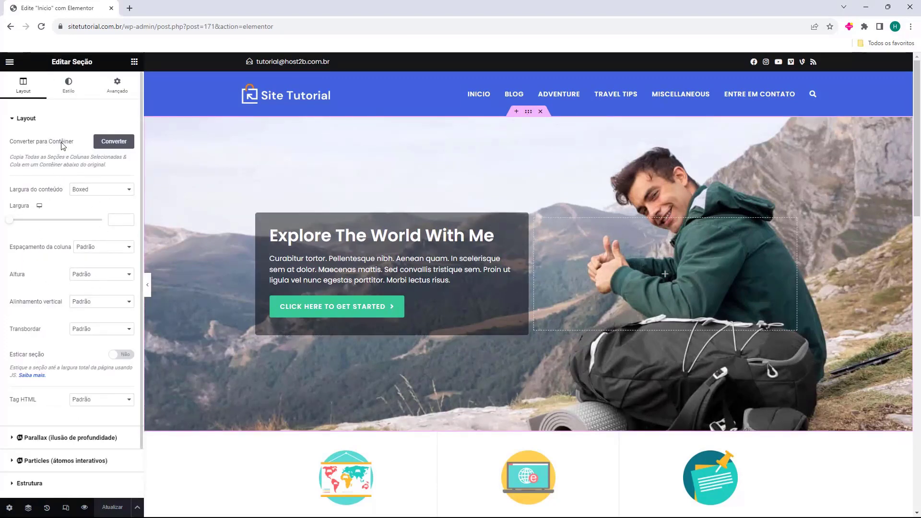
click(67, 94)
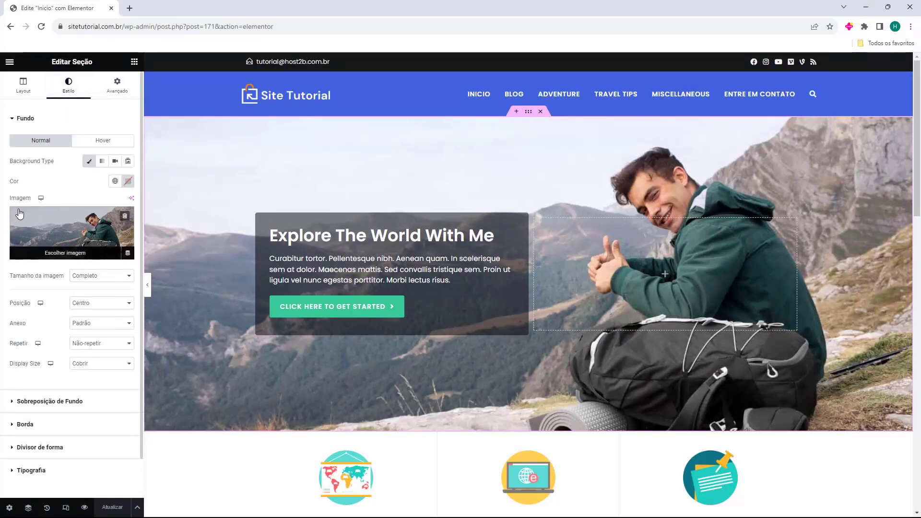
click(49, 229)
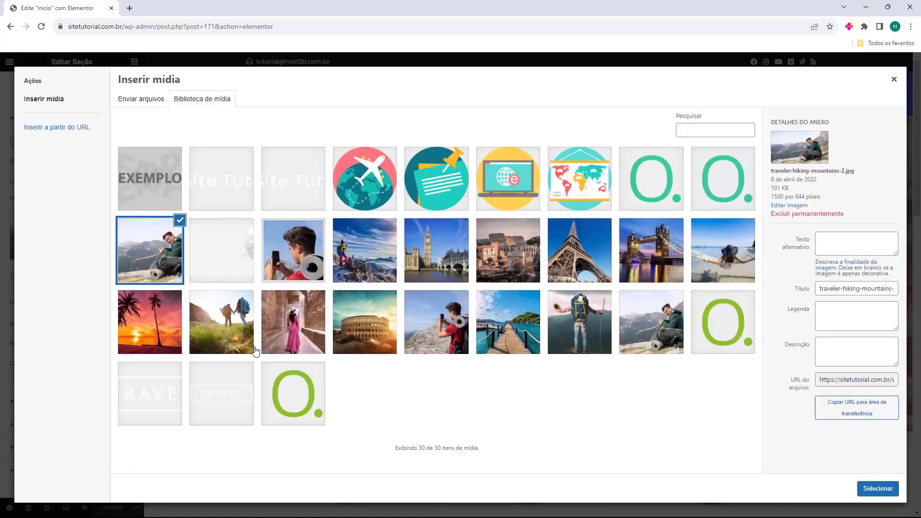
click(380, 333)
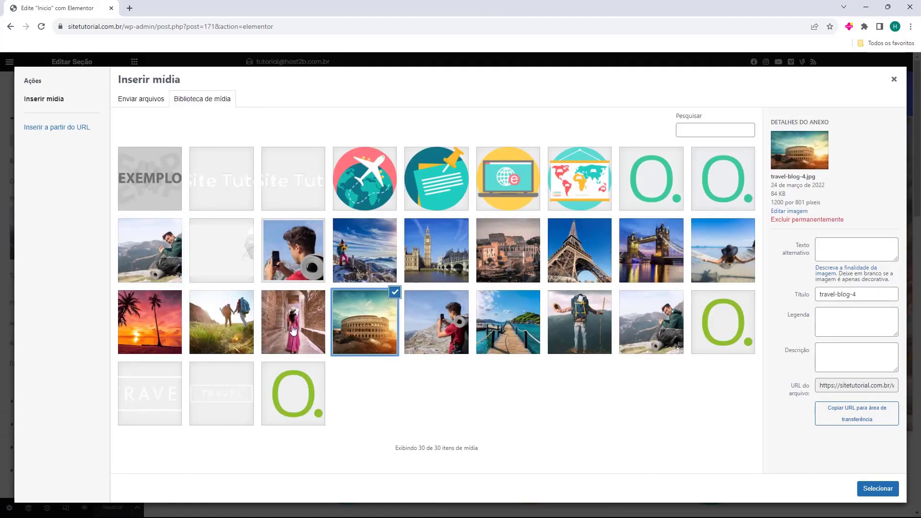
click(881, 488)
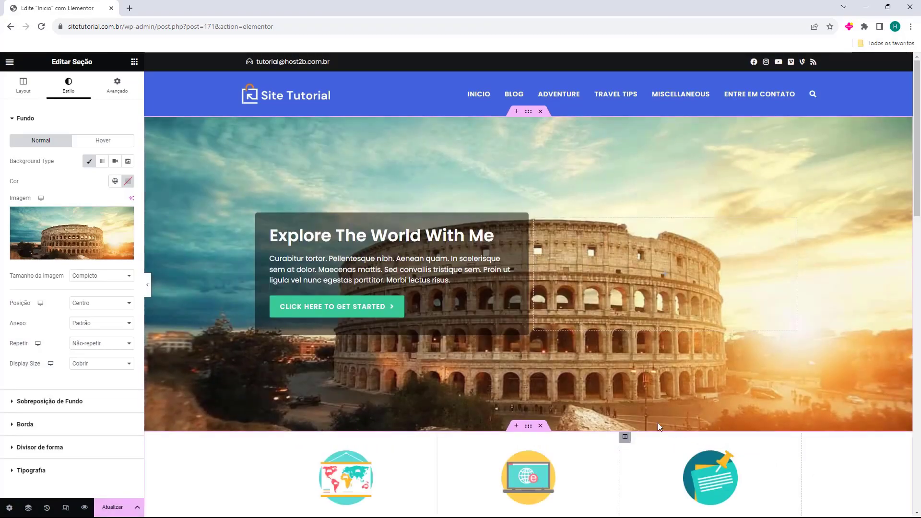
click(48, 245)
click(151, 252)
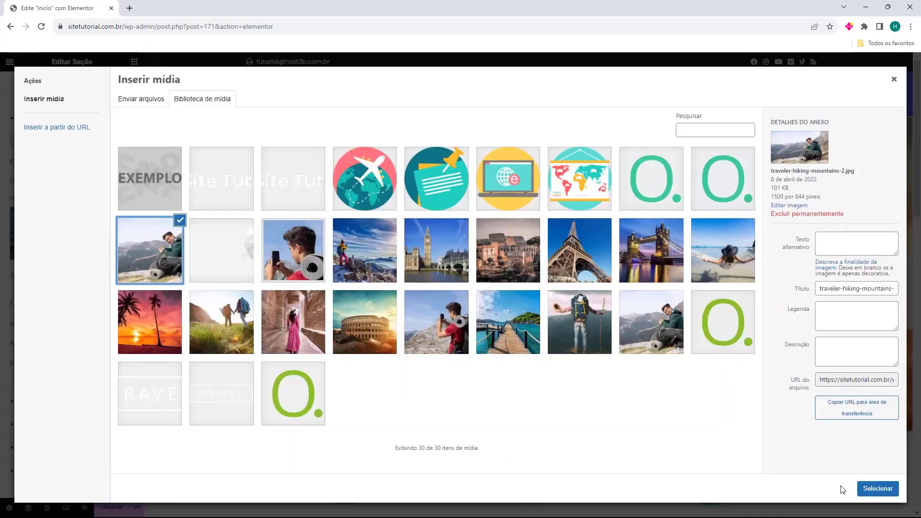
click(871, 490)
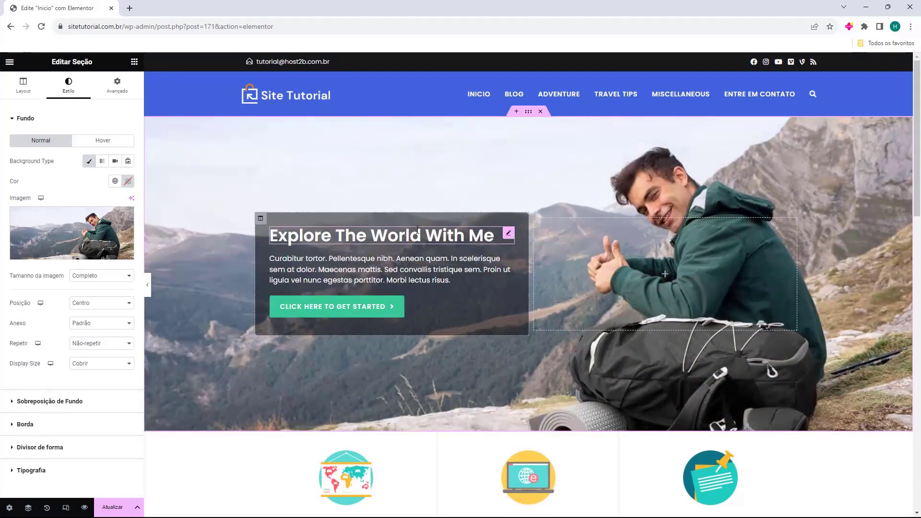
click(135, 62)
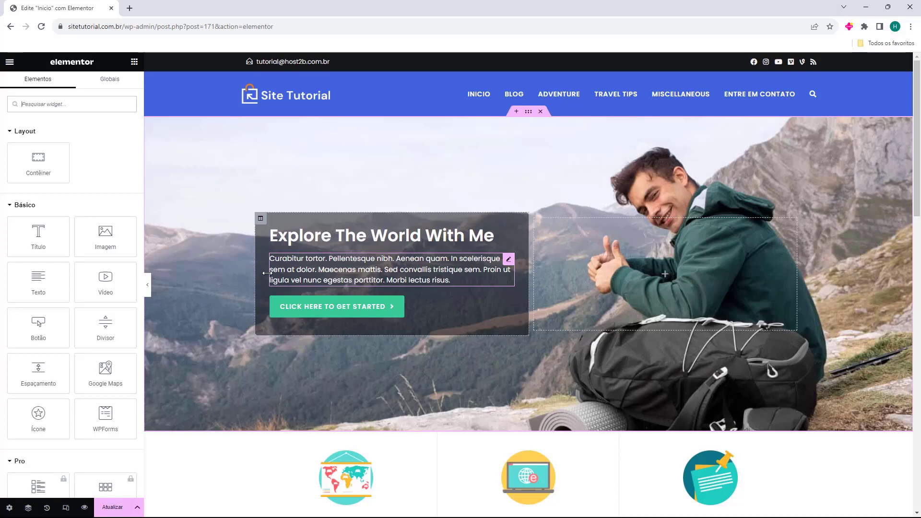
Replace the hero heading text 'Explore The World With Me' with 'Crie seu site Hoje'.
click(294, 243)
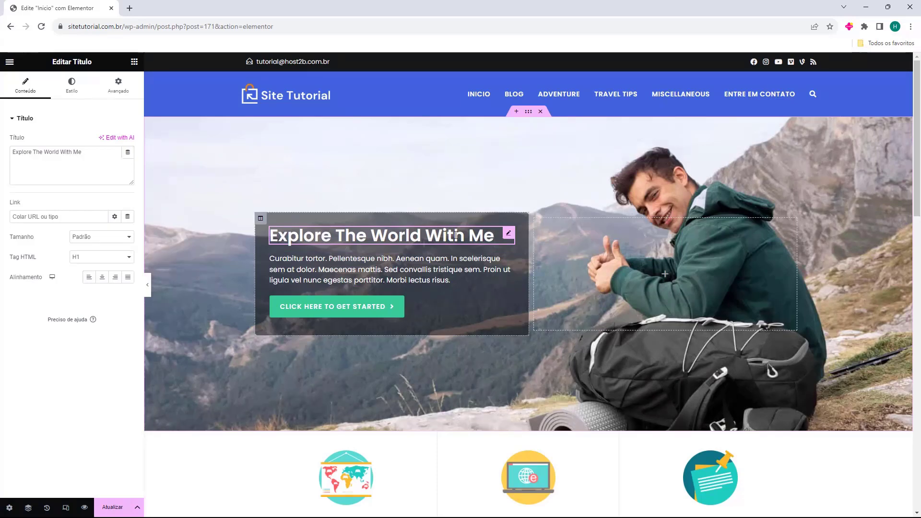
triple_click(66, 152)
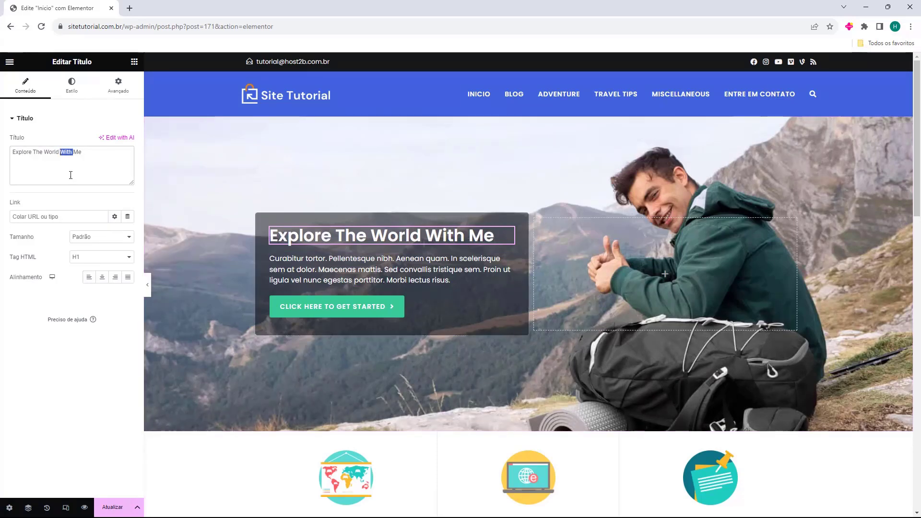
text(Crie seu site Hoje)
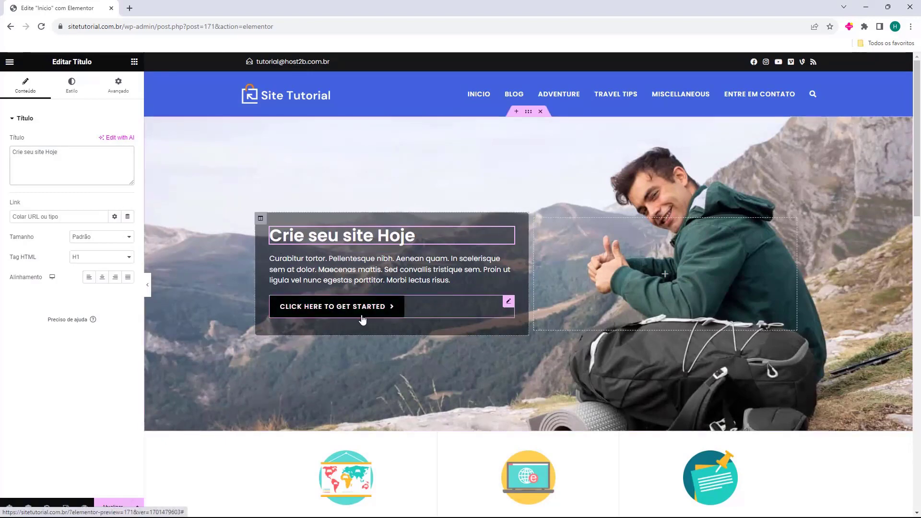
click(309, 312)
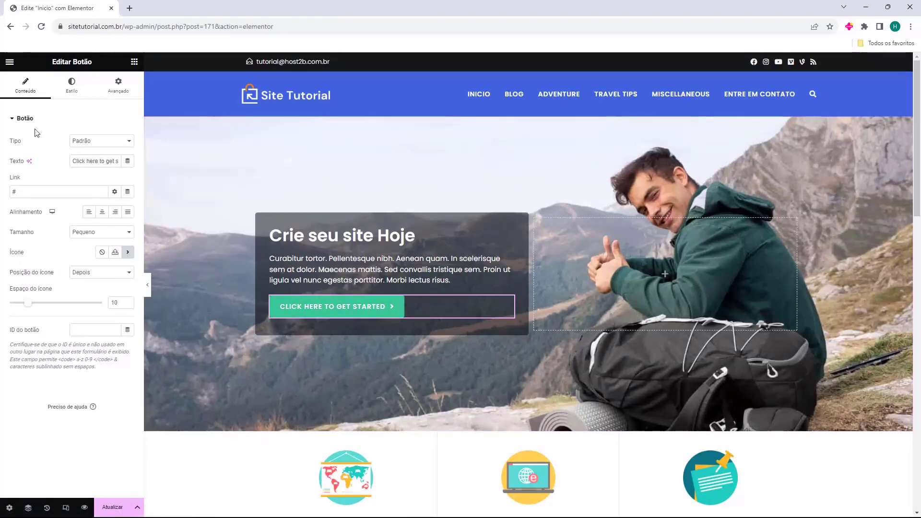
triple_click(101, 162)
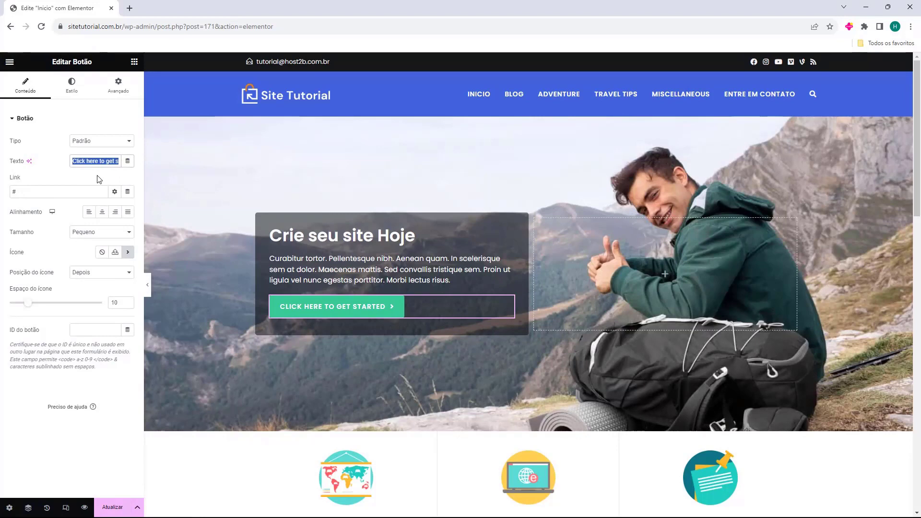
key(BackSpace)
text(Acesse nosso blog)
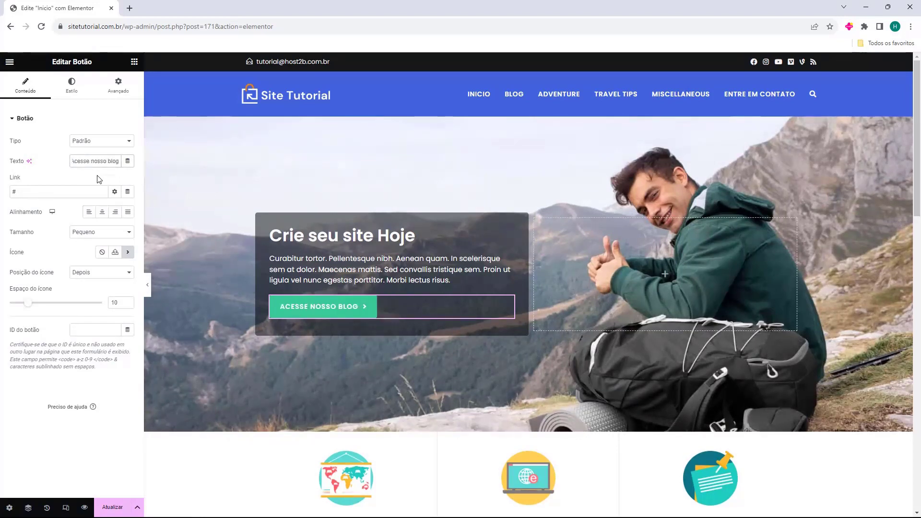
drag(16, 192, 6, 192)
text(https://sitetutorial.com.br/blog)
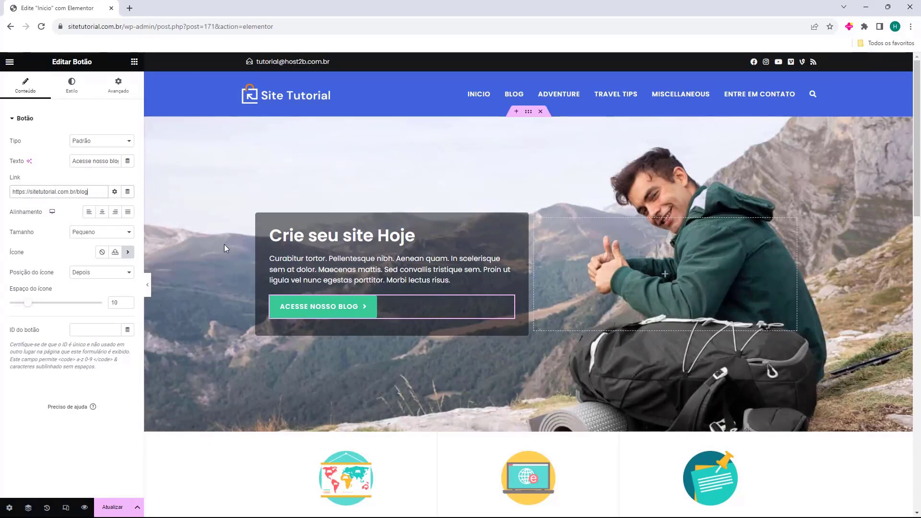
scroll(214, 220, down, 4)
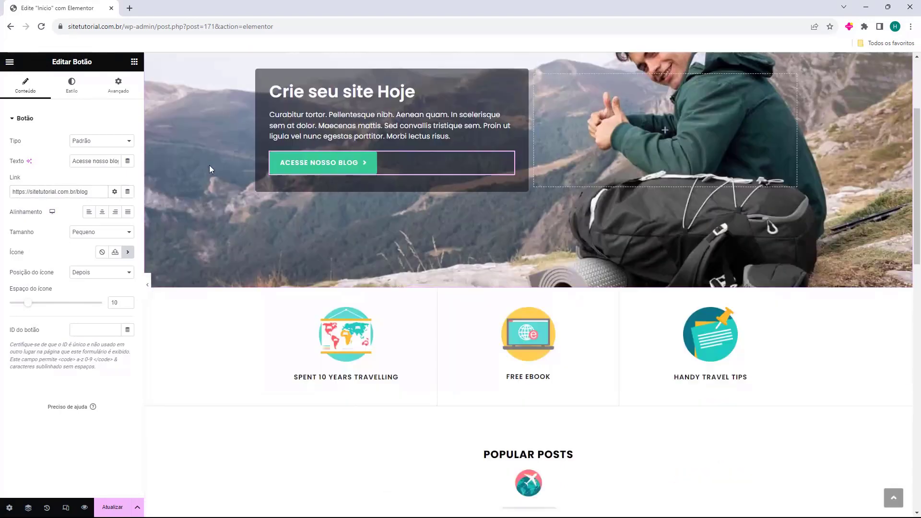
Inspect the Spent 10 Years Travelling, Free Ebook and Handy Travel Tips image boxes.
click(340, 295)
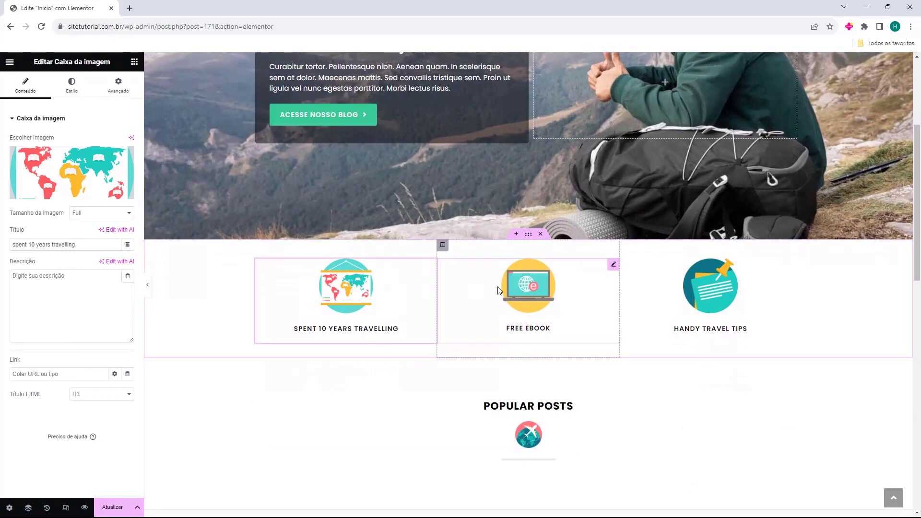
click(520, 301)
click(641, 311)
click(518, 309)
click(388, 308)
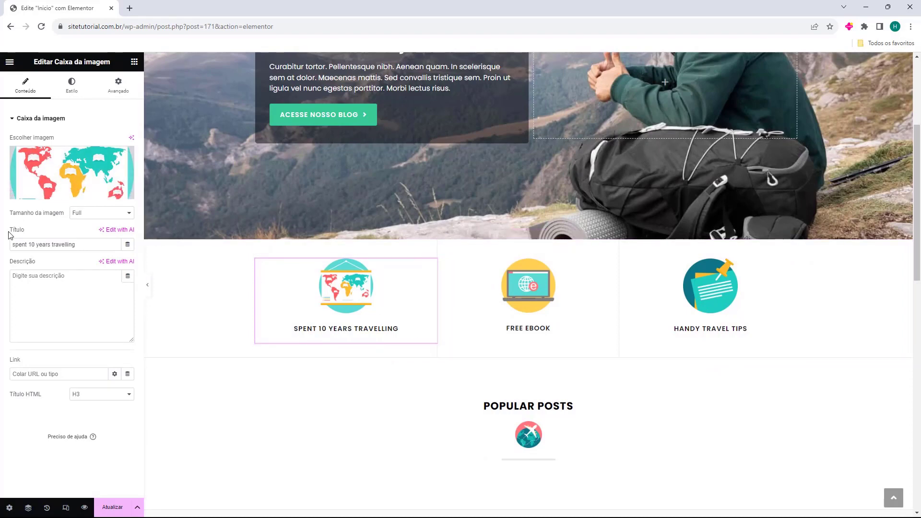
drag(15, 243, 94, 244)
click(32, 292)
Scroll down and select the plane image beneath the Popular Posts heading.
click(521, 299)
click(651, 298)
scroll(475, 279, down, 1)
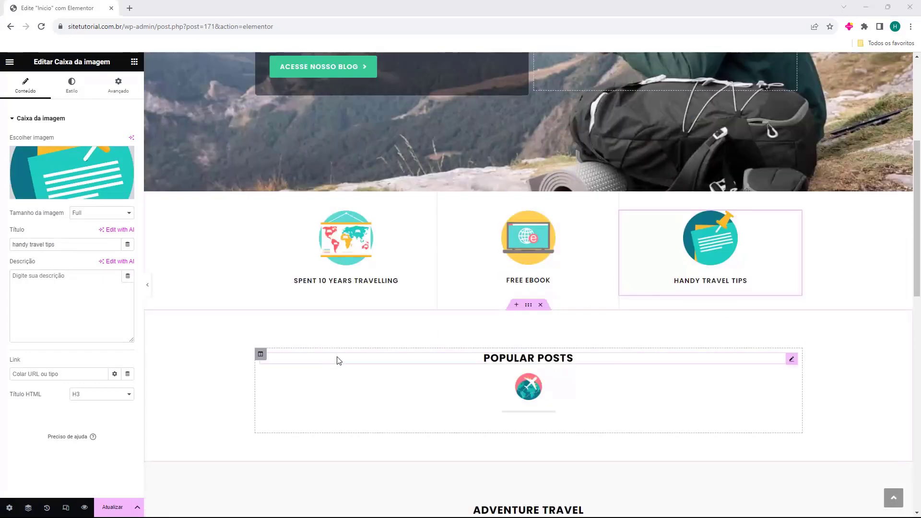
scroll(399, 261, down, 2)
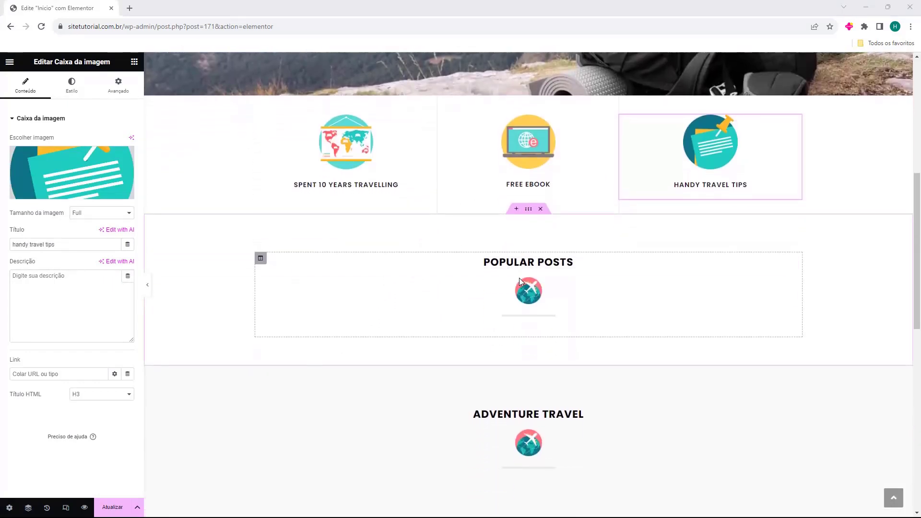
click(527, 291)
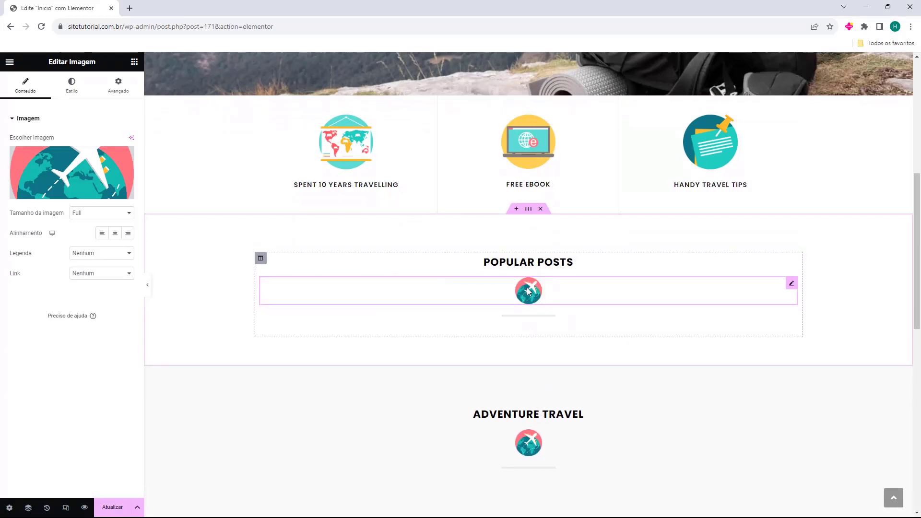
Delete the plane image and rename the Popular Posts heading to 'Postagem Populares'.
key(Delete)
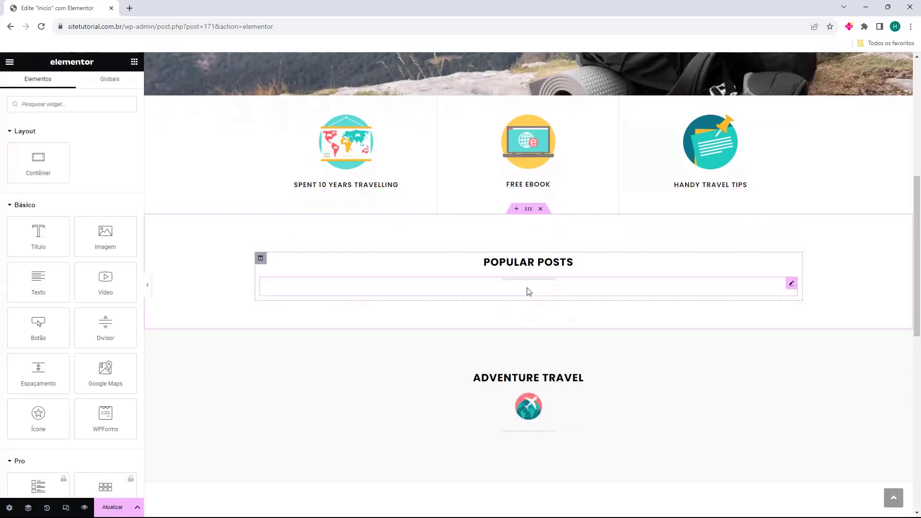
click(505, 263)
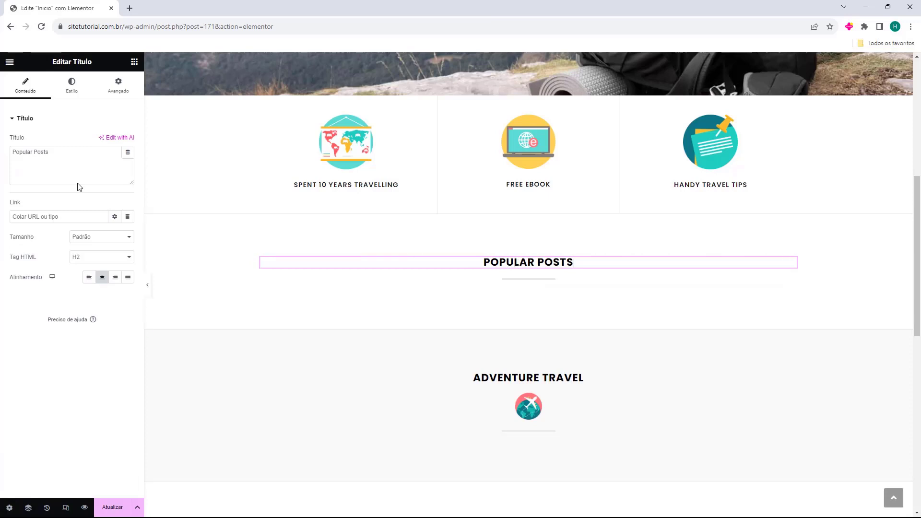
triple_click(71, 172)
text(Postagem Populares)
click(514, 285)
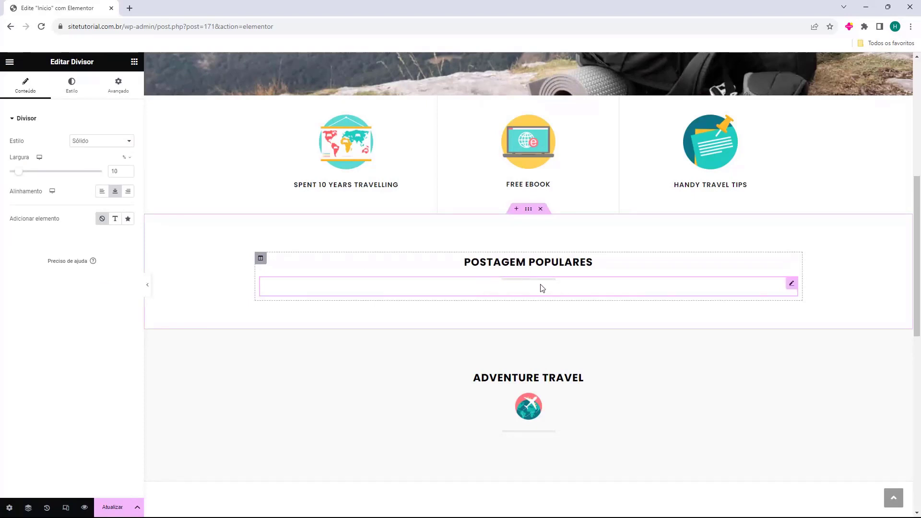
click(135, 66)
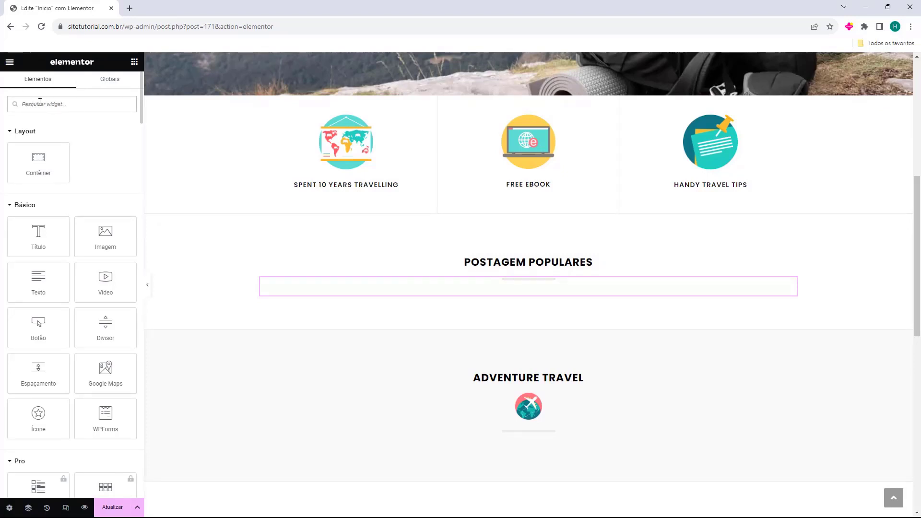
Search widgets for 'post' and drop a Grade de posts widget under the Postagem Populares heading.
text(post)
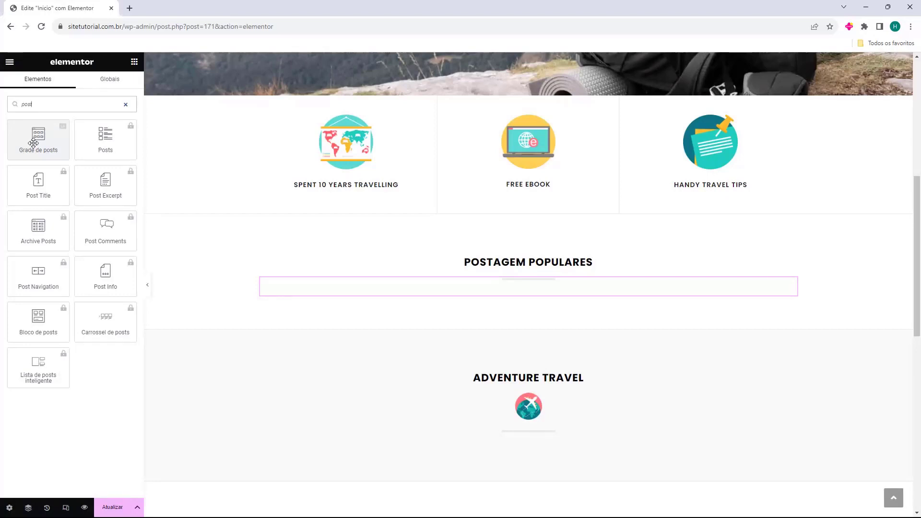
drag(33, 143, 490, 295)
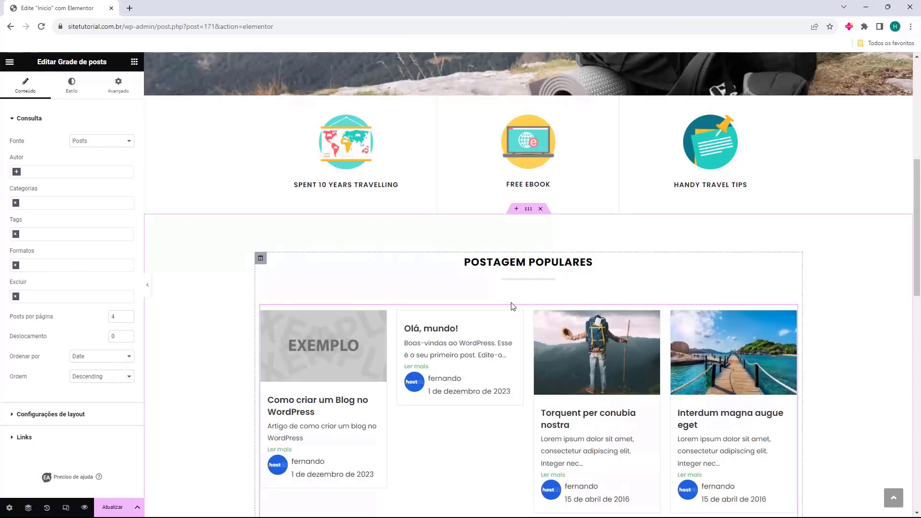
scroll(512, 306, down, 1)
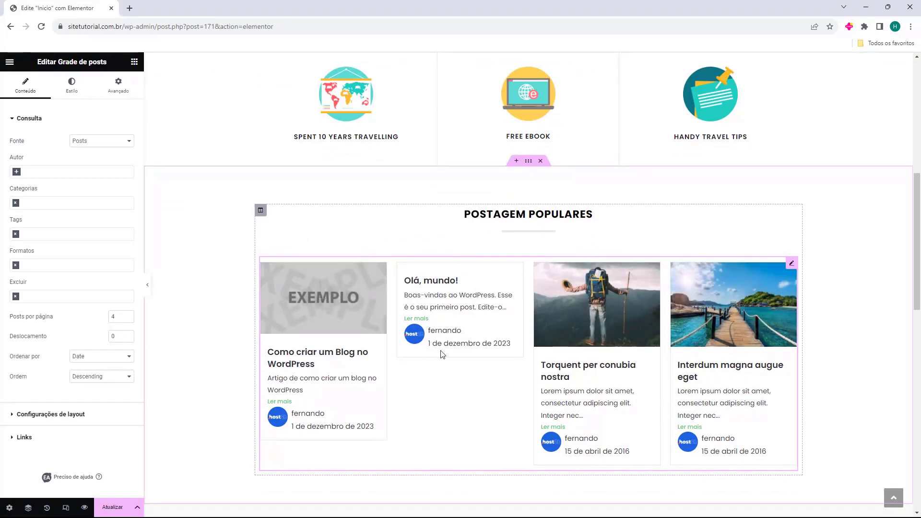
drag(10, 140, 26, 147)
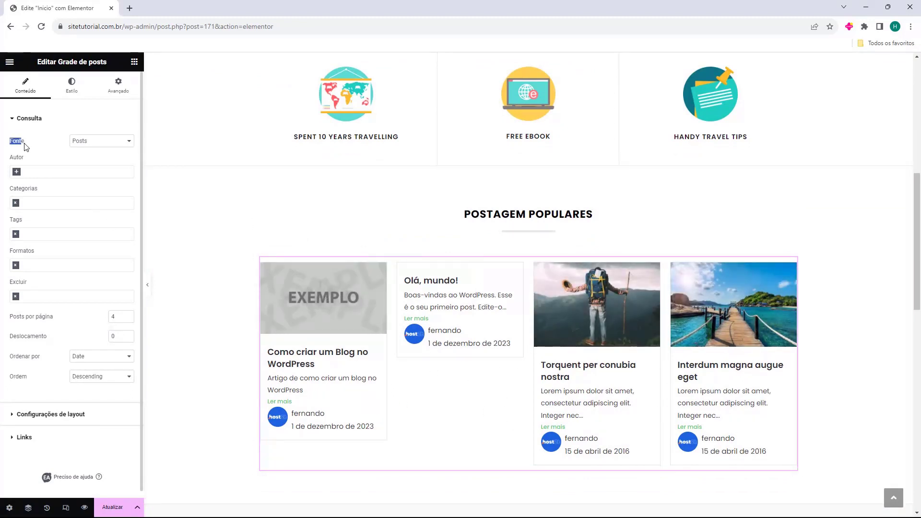
click(86, 142)
click(114, 154)
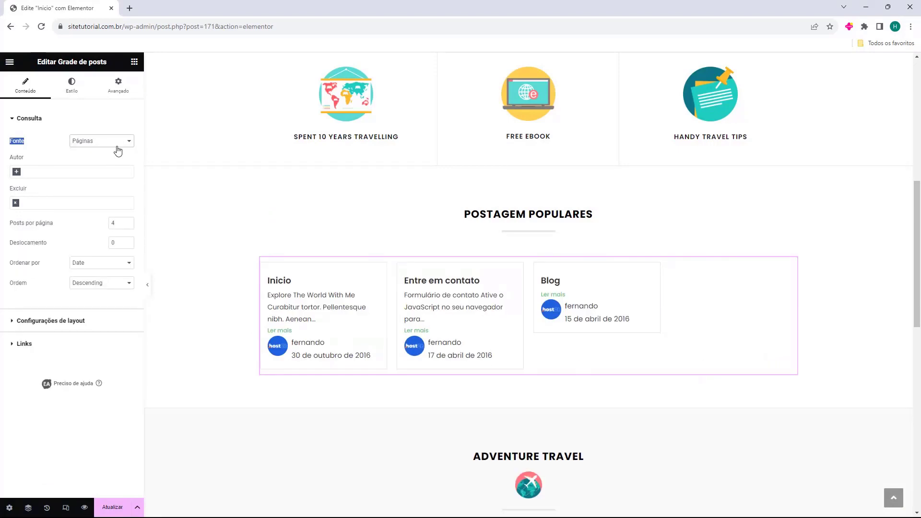
click(117, 144)
click(116, 166)
click(118, 143)
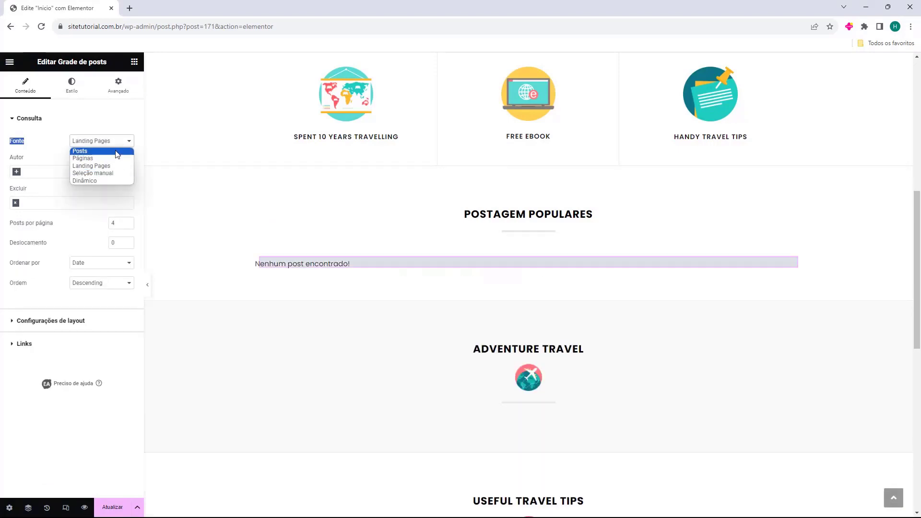
click(116, 152)
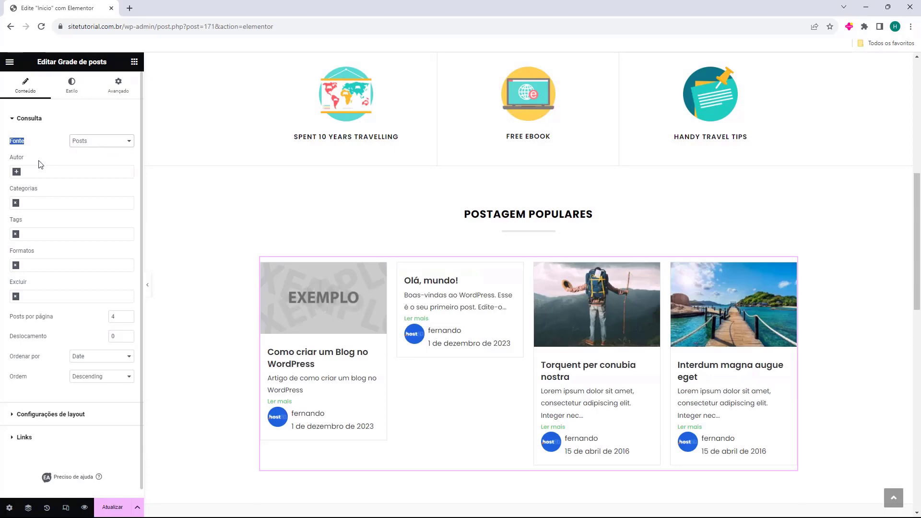
click(21, 172)
click(30, 185)
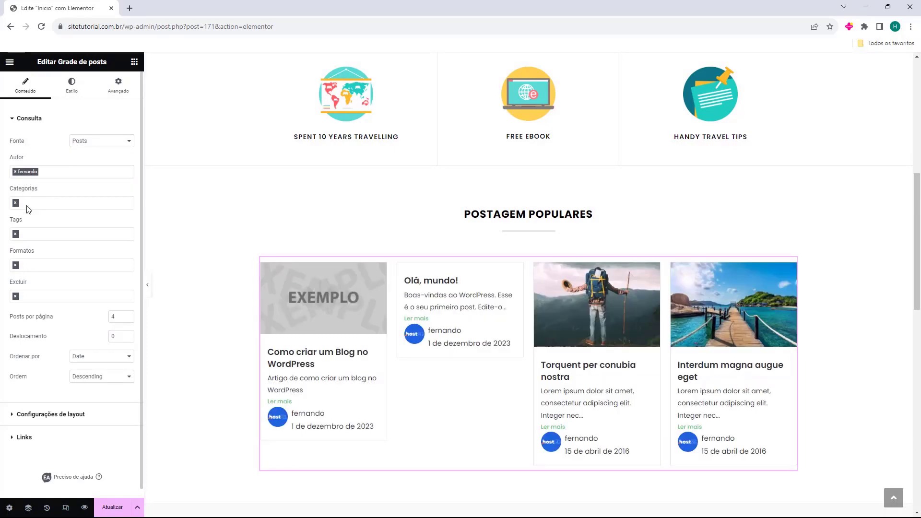
click(15, 171)
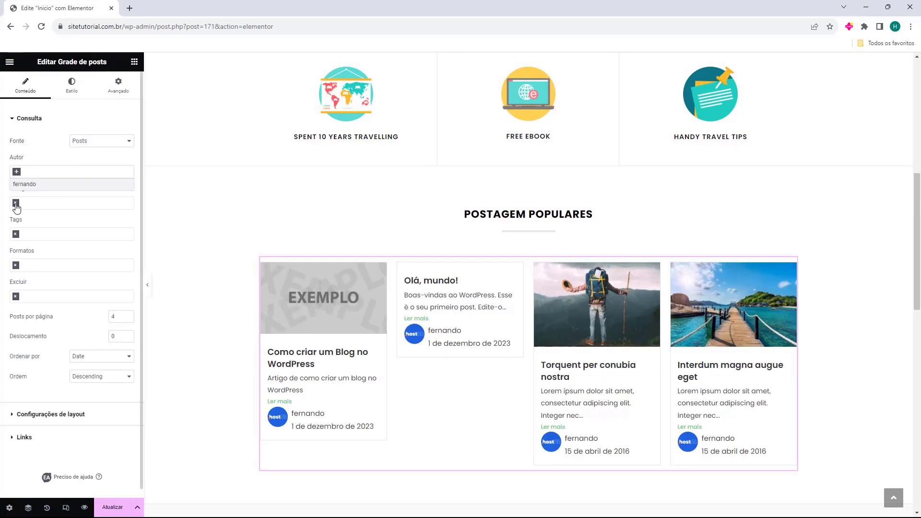
click(32, 196)
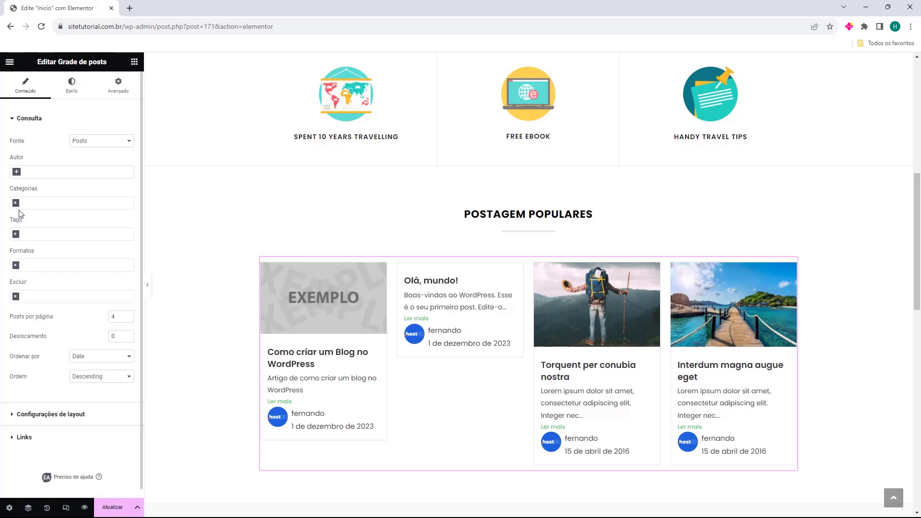
click(16, 203)
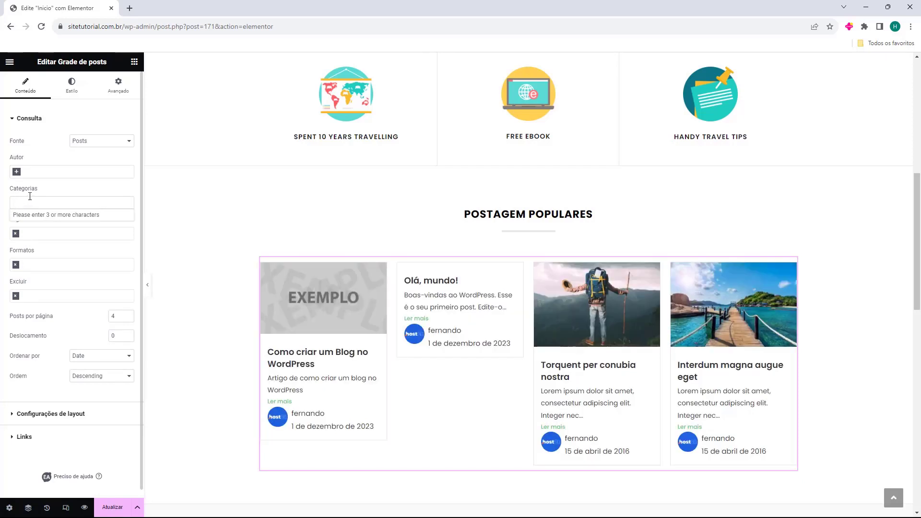
click(33, 199)
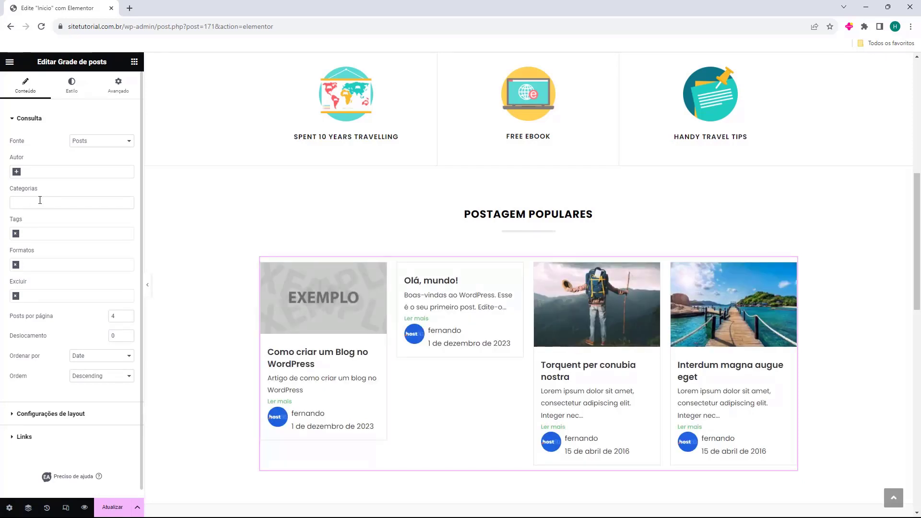
text(w)
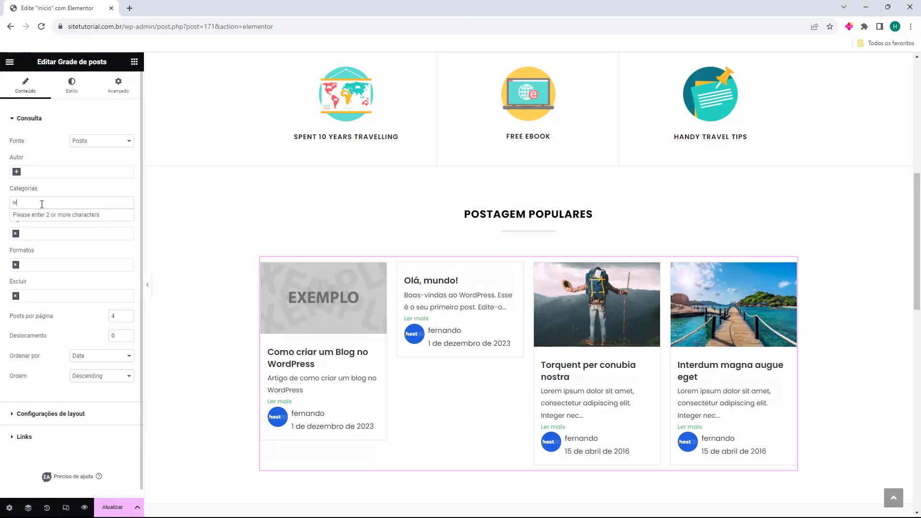
text(or)
click(31, 215)
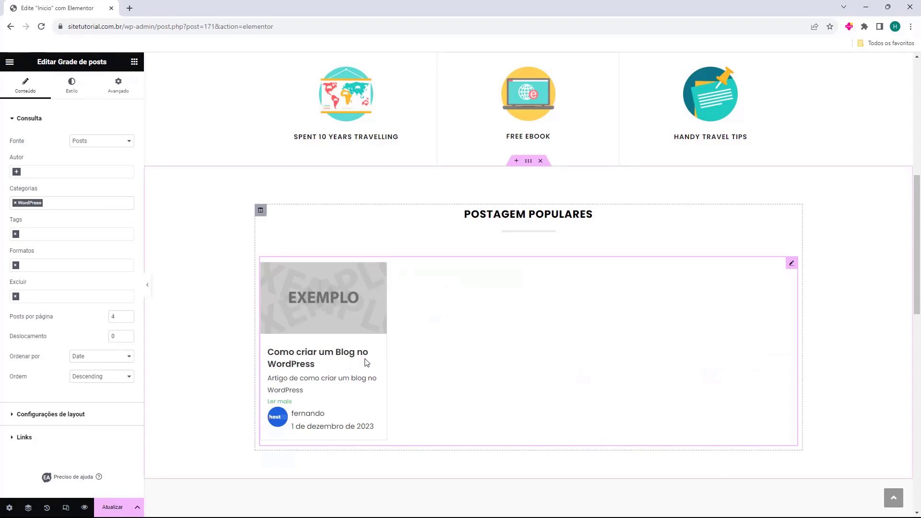
scroll(371, 354, down, 1)
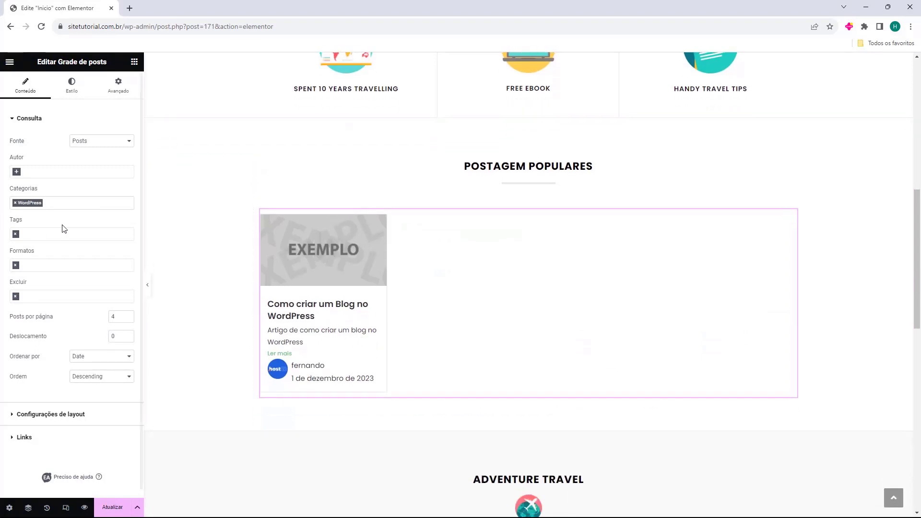
click(15, 202)
click(61, 194)
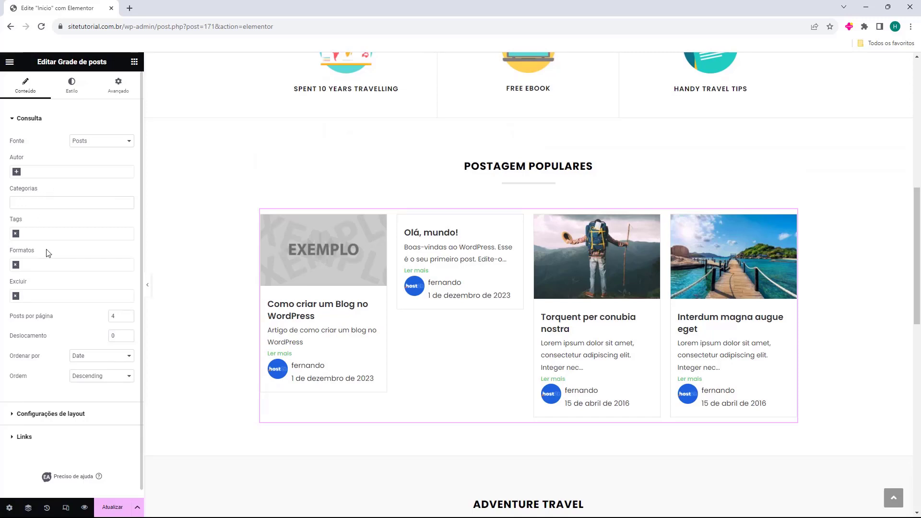
Exclude the Olá, mundo! post from the grid and set posts per page to 5.
click(54, 294)
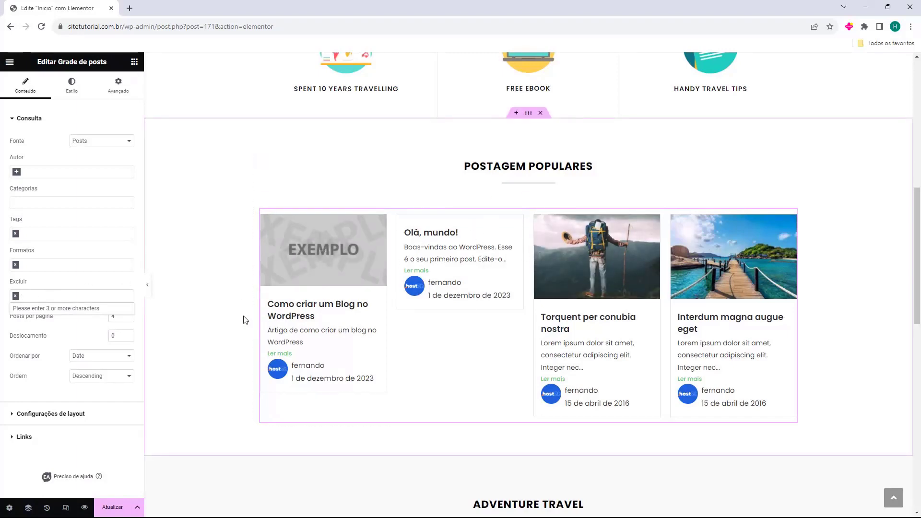
text(olá)
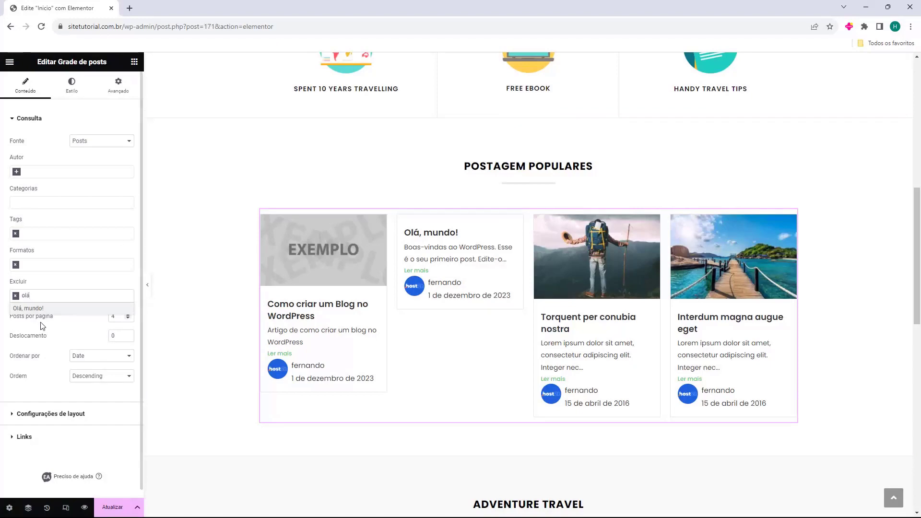
click(46, 309)
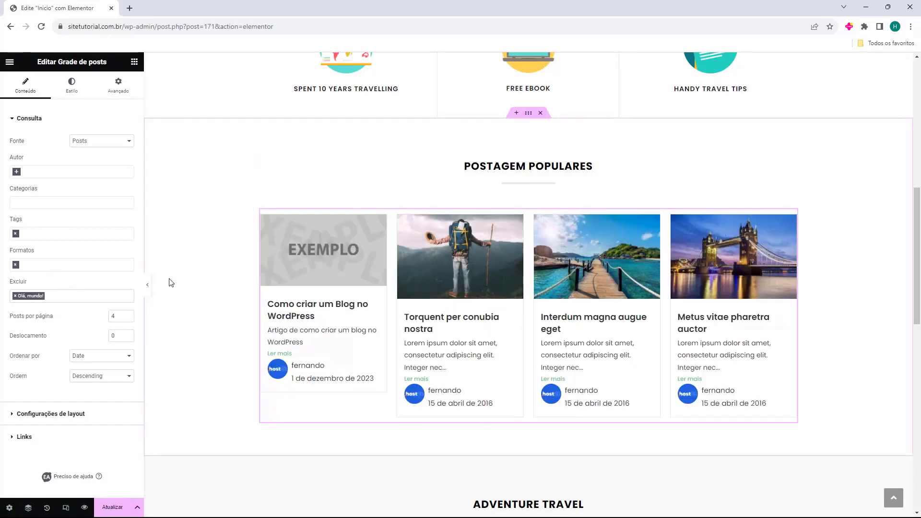
click(128, 315)
click(128, 319)
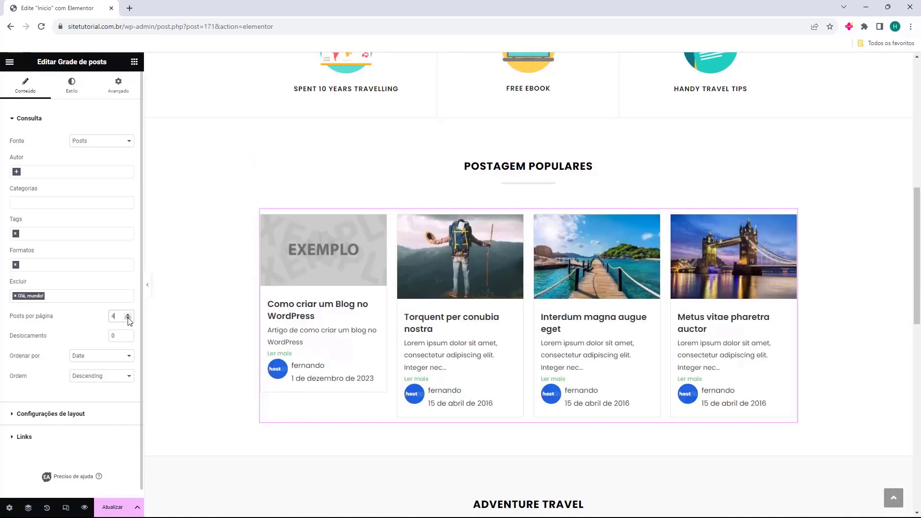
click(128, 314)
click(128, 315)
Try post offsets of 1 and 2, then reset the offset to 0.
click(128, 333)
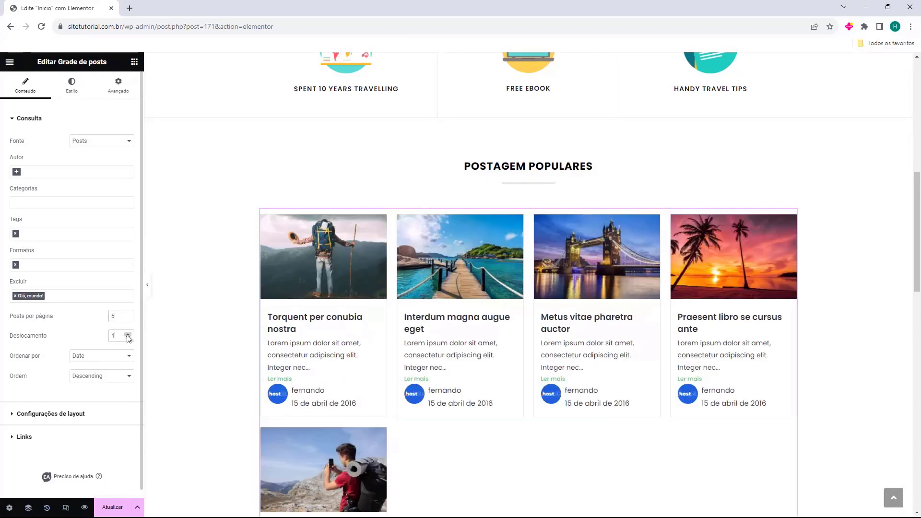
click(128, 333)
click(128, 338)
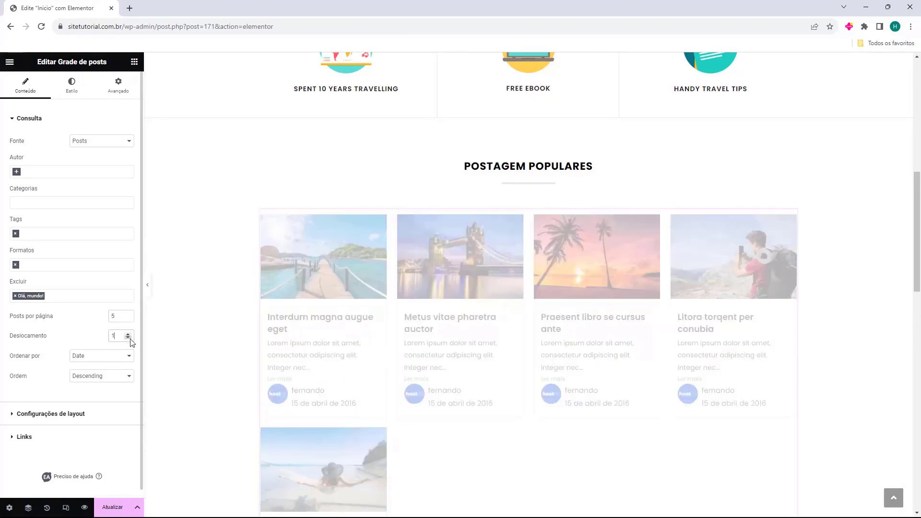
click(128, 338)
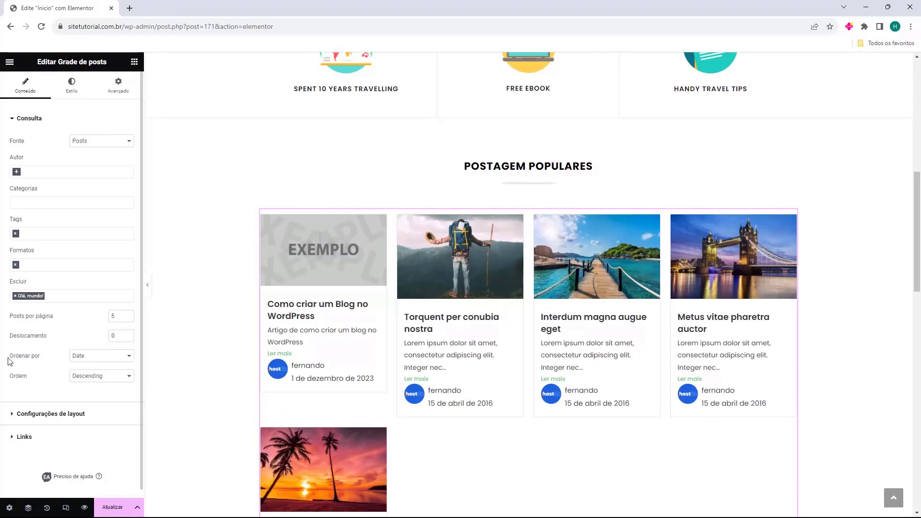
click(77, 360)
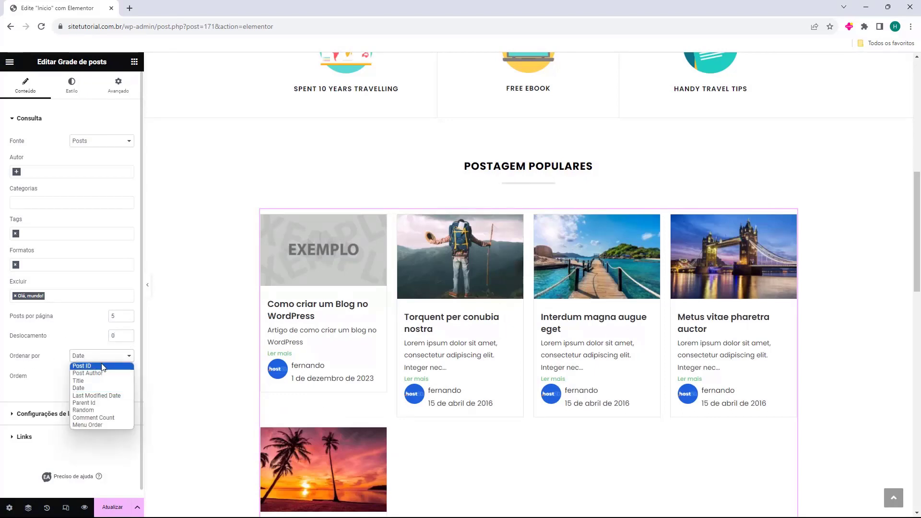
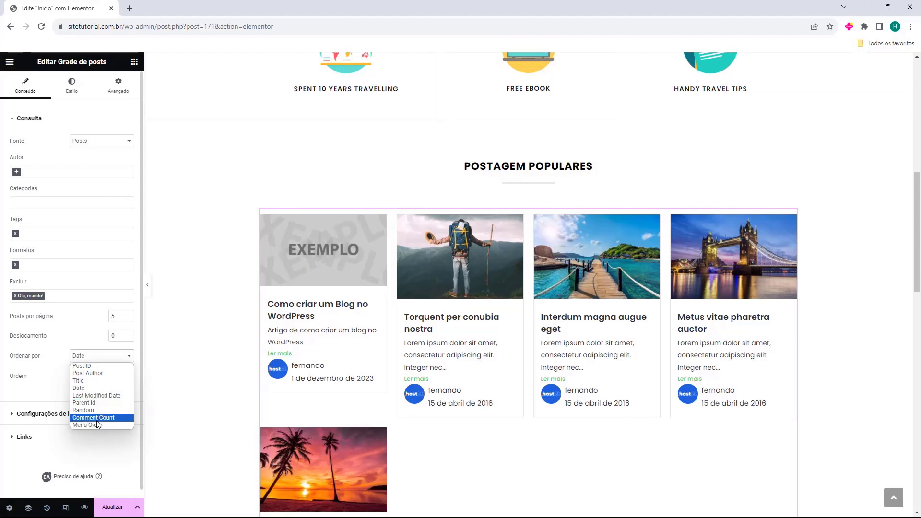
Order the grid by comment count, descending, after trying random and last-modified ordering.
click(109, 418)
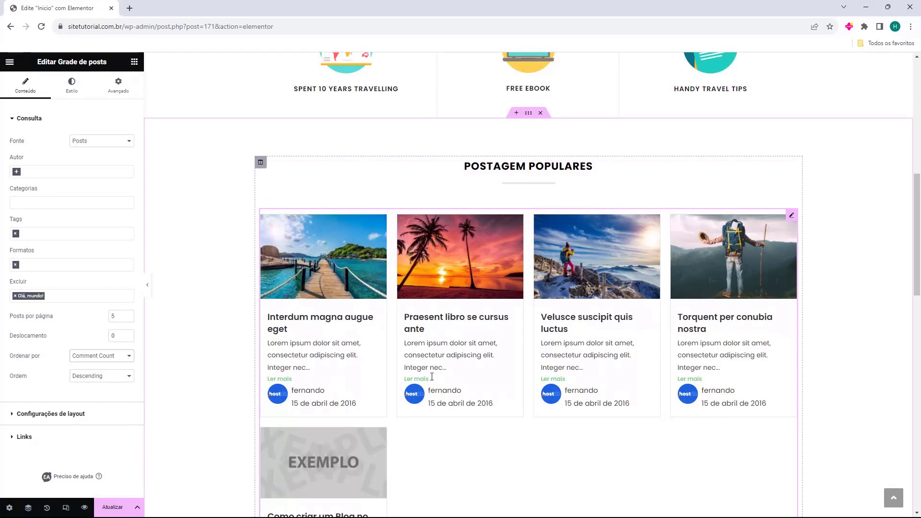
click(119, 360)
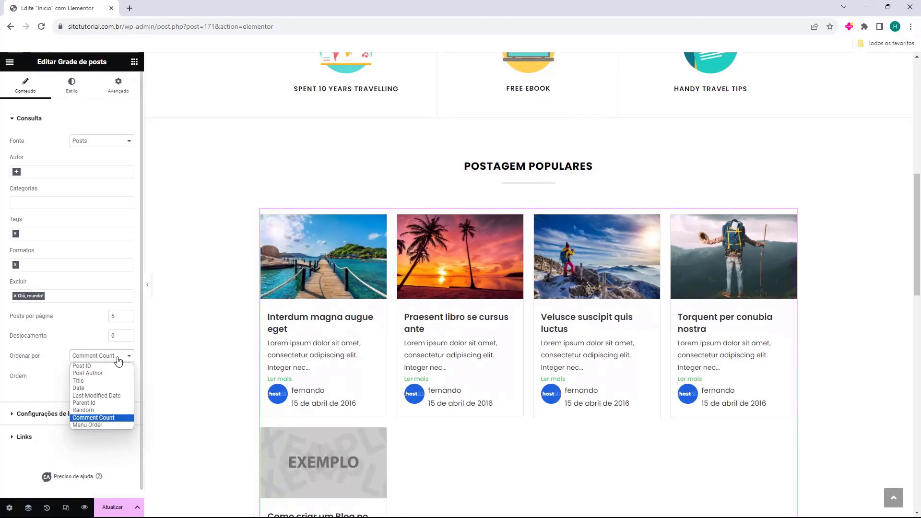
click(109, 410)
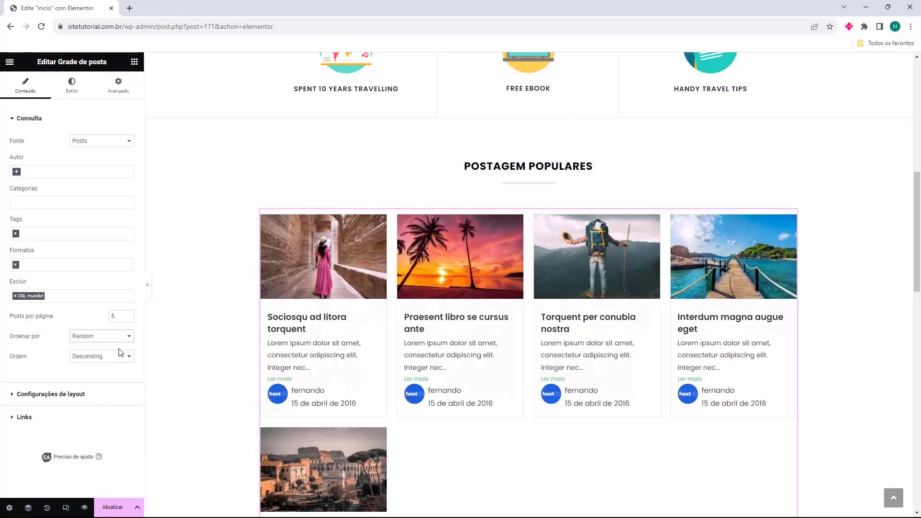
click(119, 341)
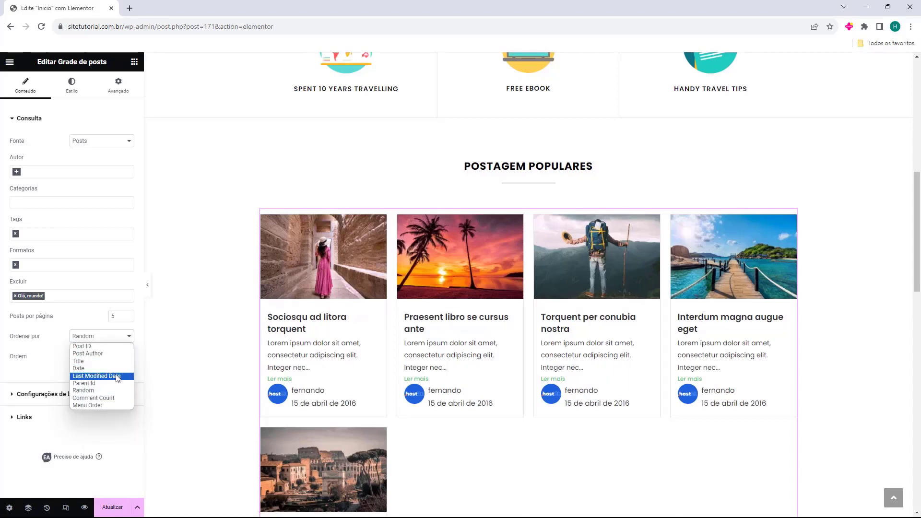
click(117, 376)
click(114, 358)
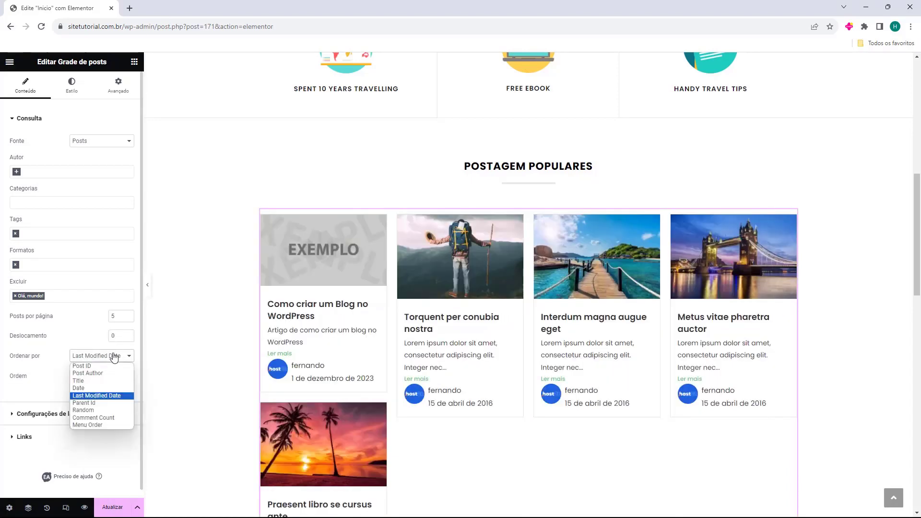
click(95, 418)
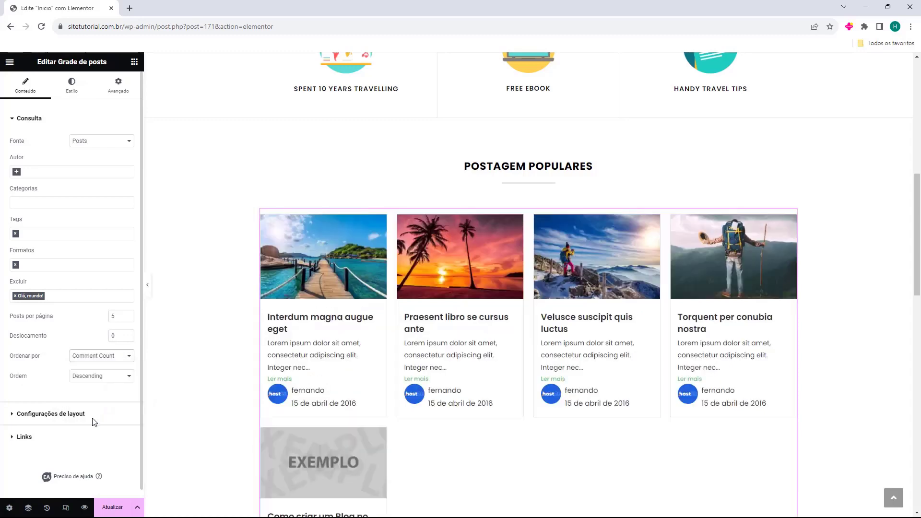
scroll(77, 369, down, 1)
click(87, 368)
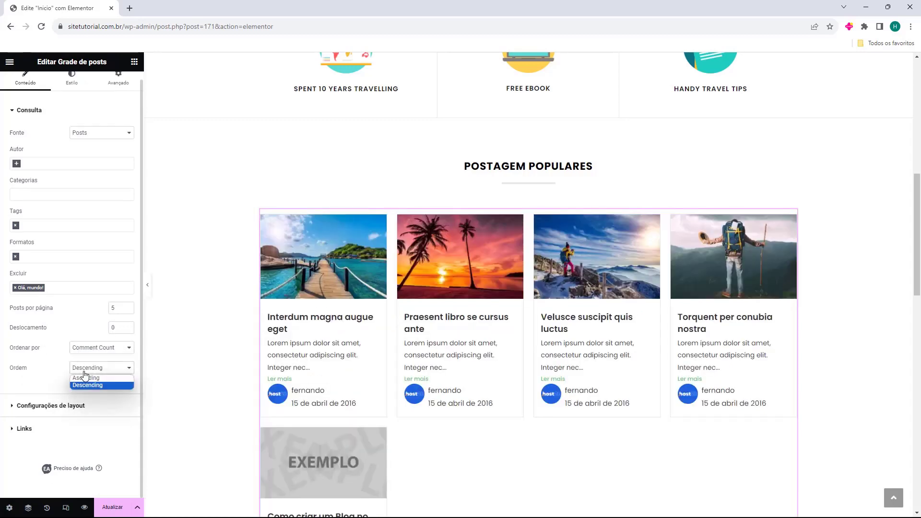
click(102, 378)
click(93, 368)
click(84, 385)
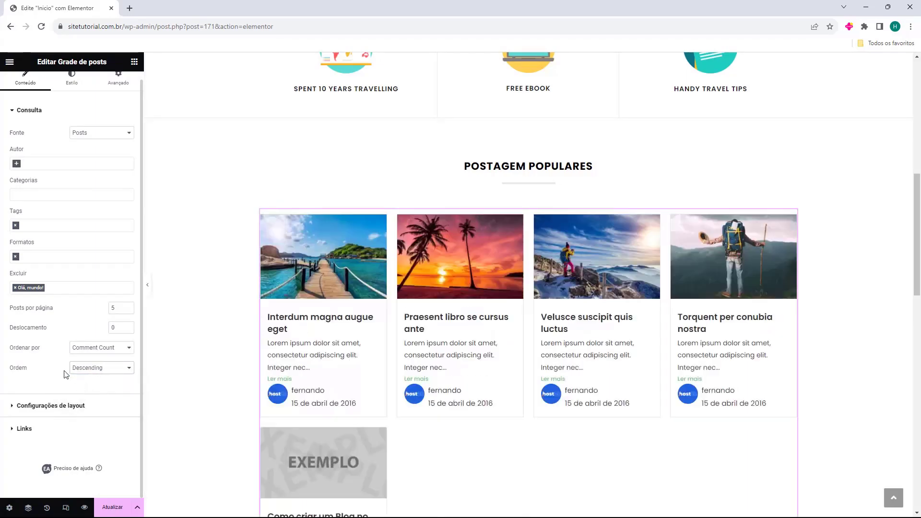
Set the Postagem Populares grid to show 4 posts per page.
scroll(525, 355, down, 2)
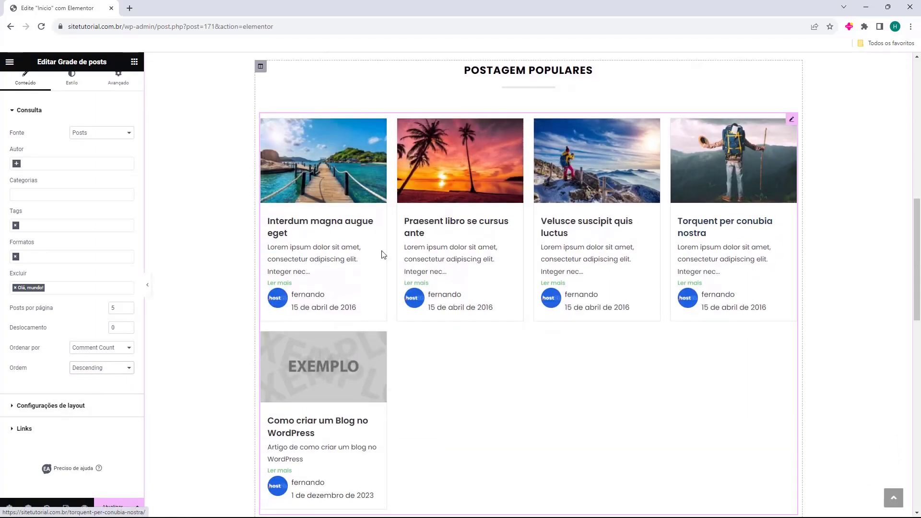
click(128, 311)
click(128, 311)
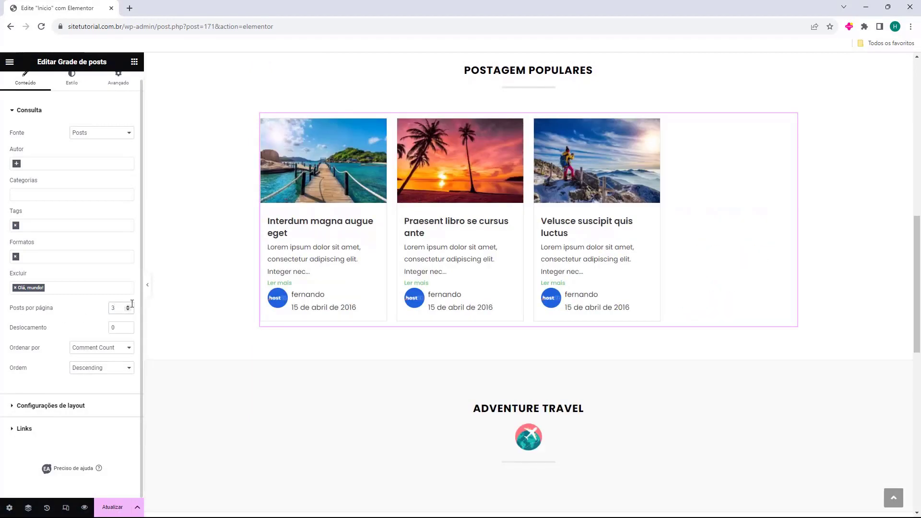
click(128, 306)
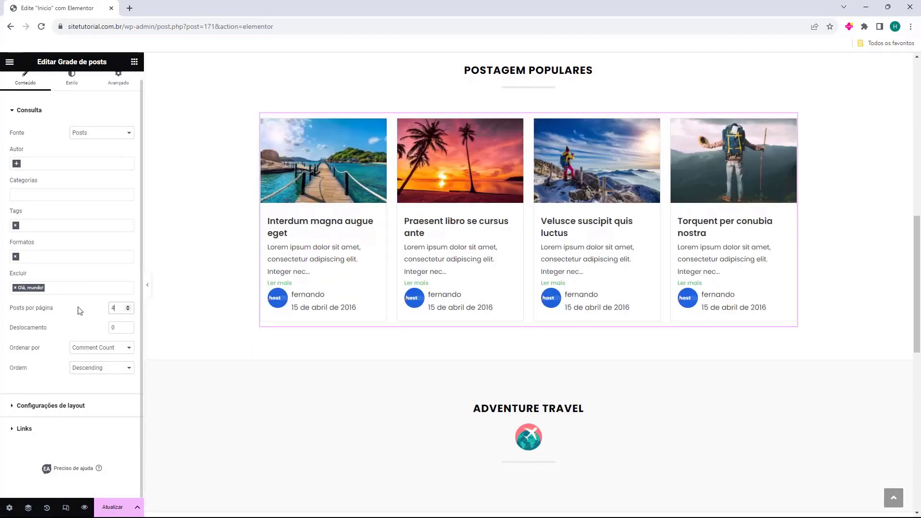
click(24, 407)
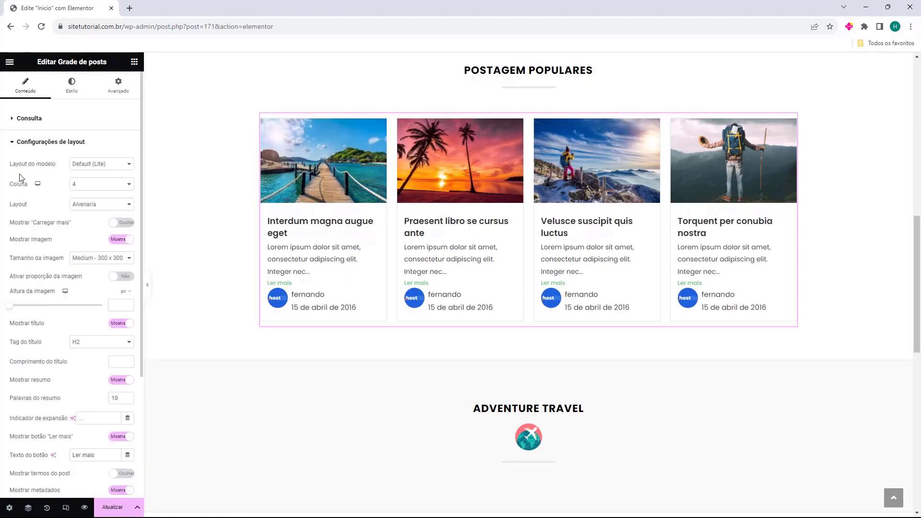
Keep the Default template and set the grid to 3 columns after comparing column counts.
click(86, 164)
click(101, 175)
click(105, 187)
click(100, 209)
click(110, 187)
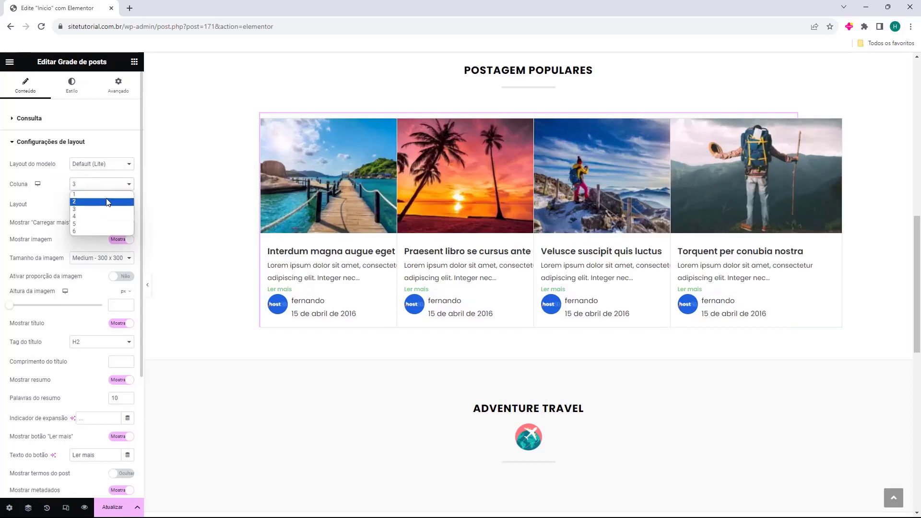
click(107, 209)
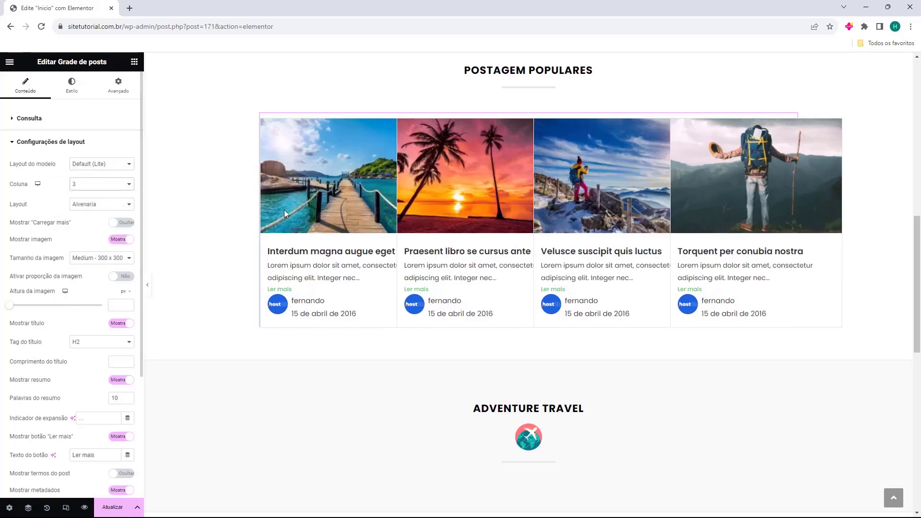
click(109, 224)
click(107, 221)
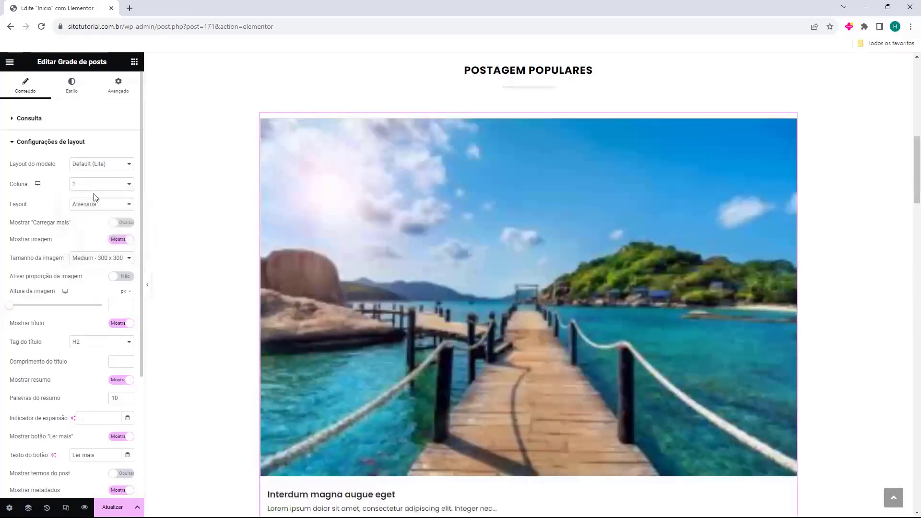
click(97, 192)
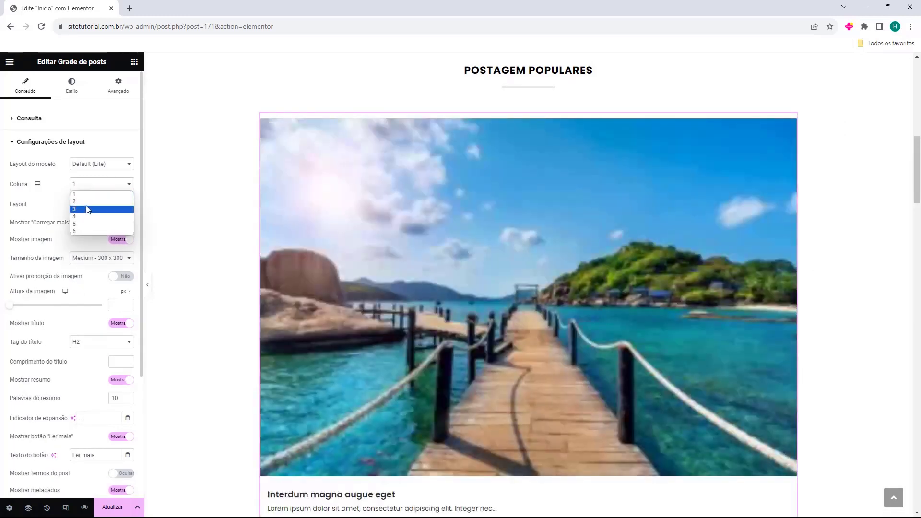
click(89, 209)
click(97, 192)
click(88, 224)
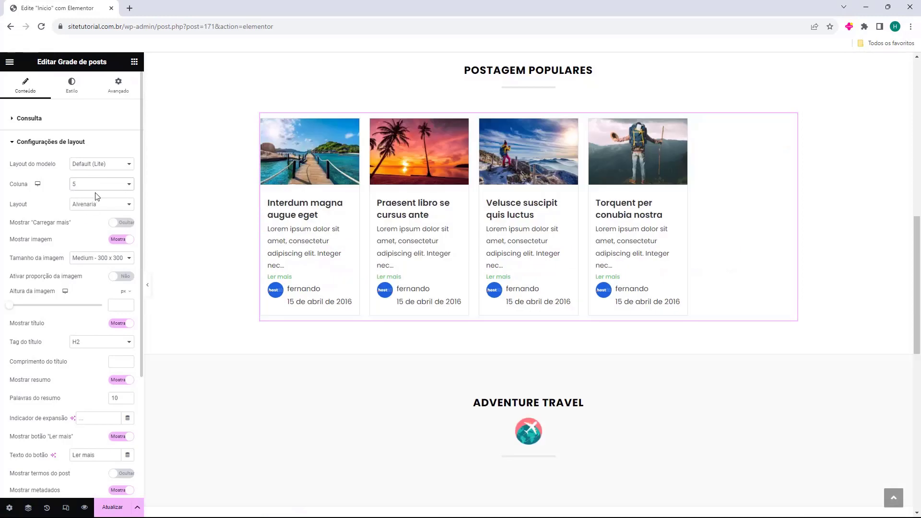
click(99, 192)
click(92, 209)
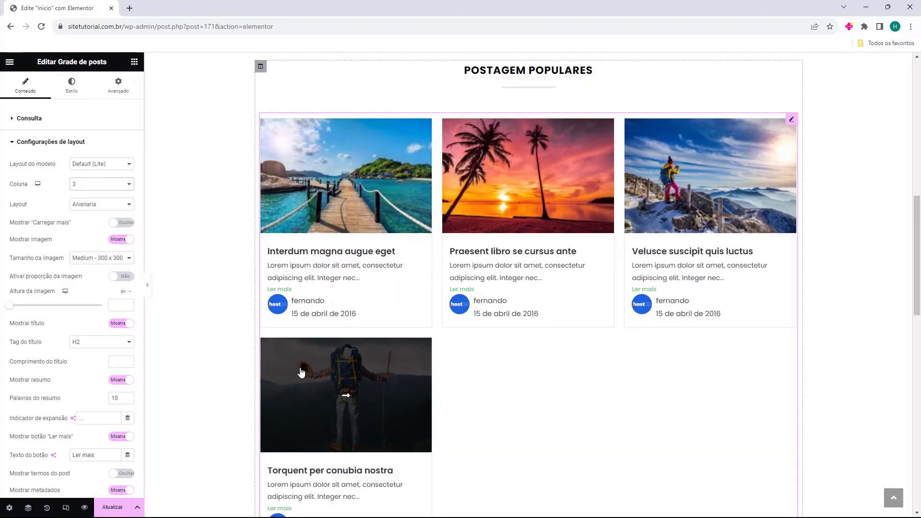
Limit the grid to 3 posts and switch its layout to Masonry (Alvenaria).
click(33, 118)
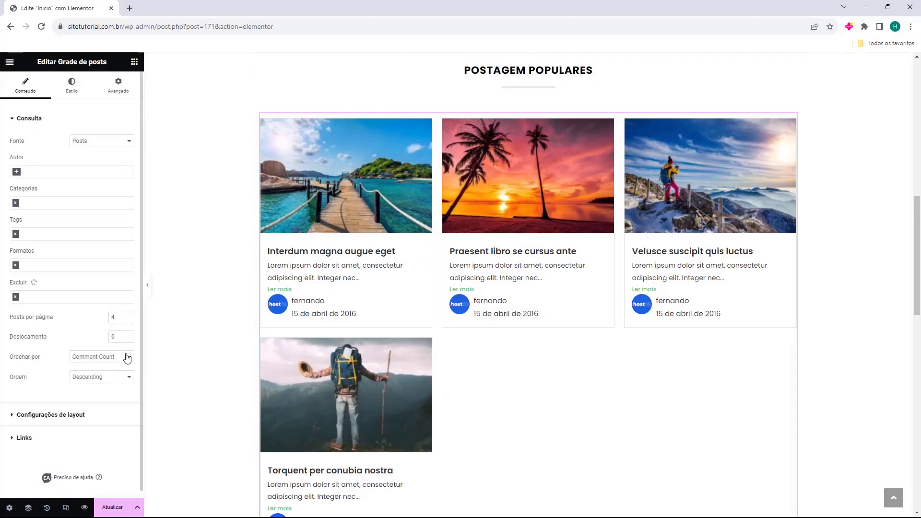
click(128, 319)
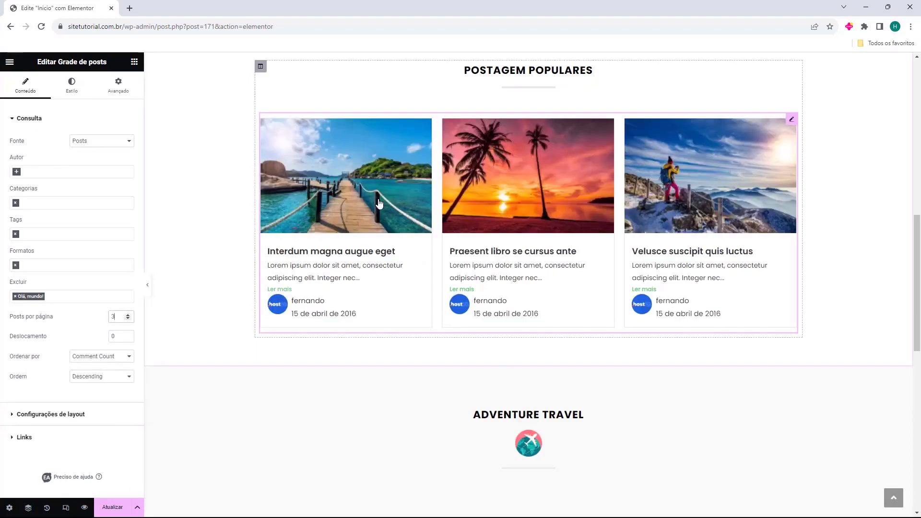
click(62, 414)
click(84, 204)
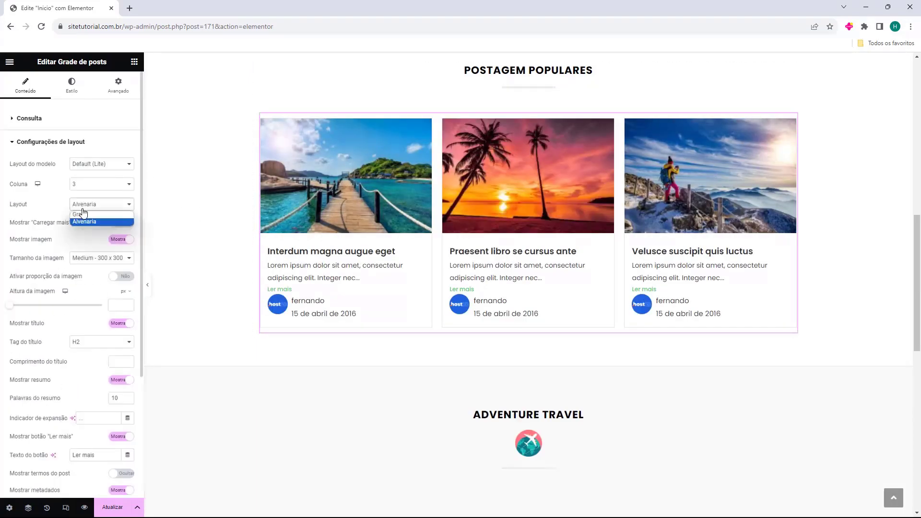
click(98, 214)
click(96, 206)
click(99, 220)
Test Carregar mais and post images, leaving load more off and images shown.
drag(12, 224, 38, 226)
click(52, 225)
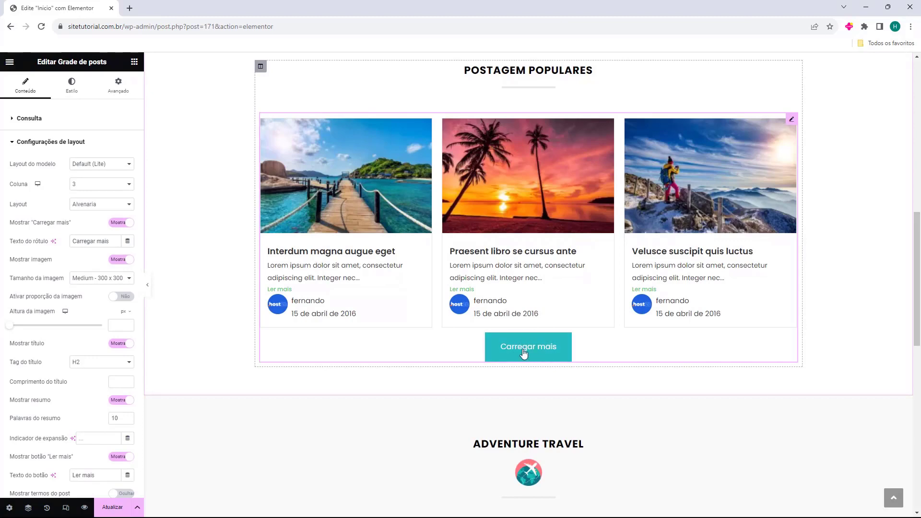
click(38, 226)
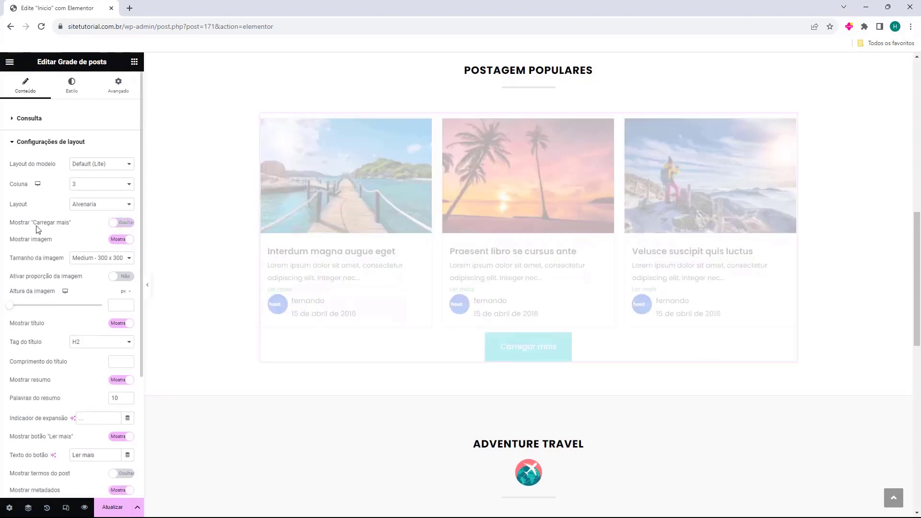
click(20, 242)
click(20, 242)
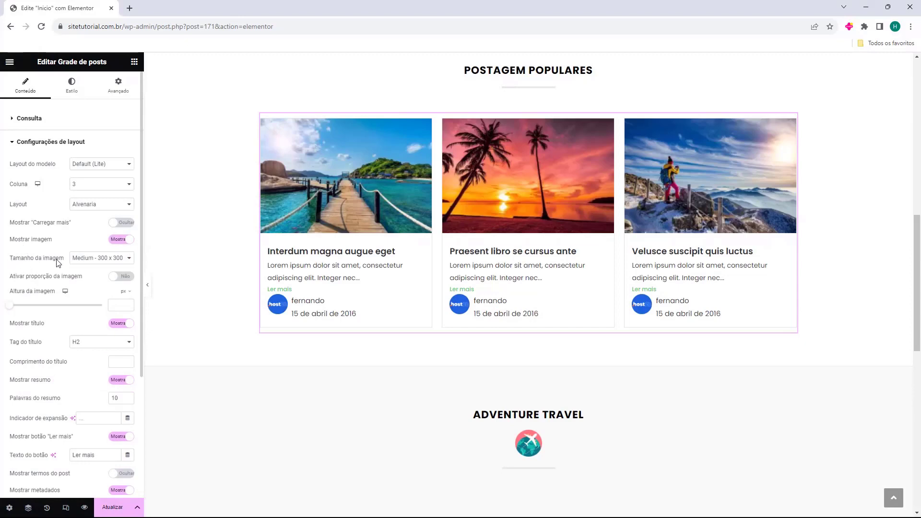
Limit the post titles to 4 words, keeping image ratio off and titles shown.
click(14, 277)
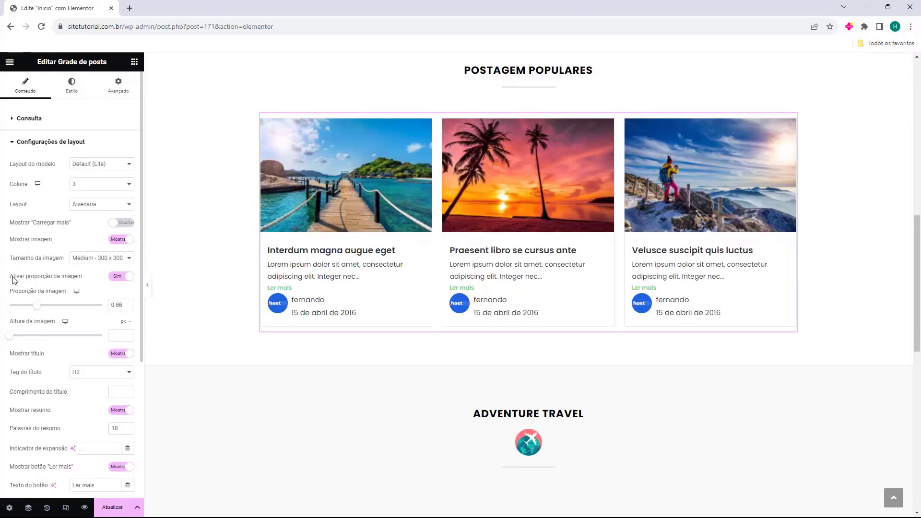
click(20, 277)
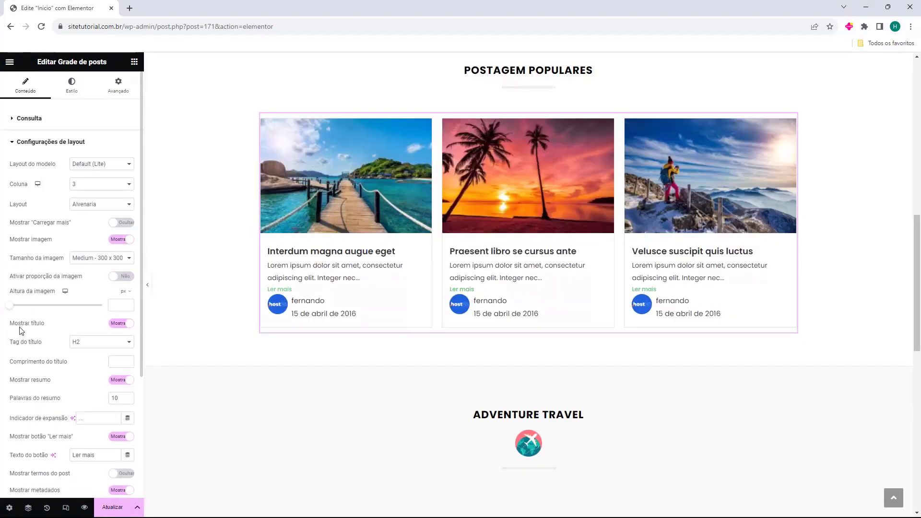
click(23, 327)
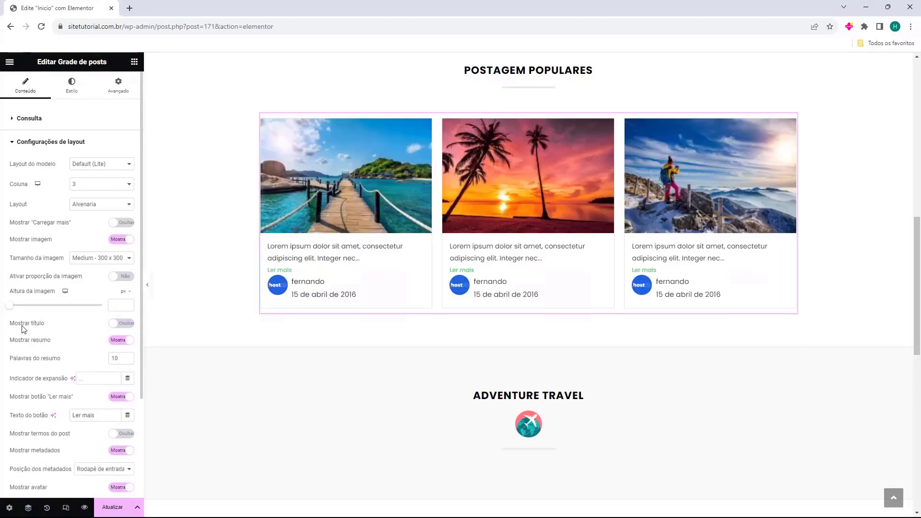
click(23, 327)
scroll(25, 326, down, 1)
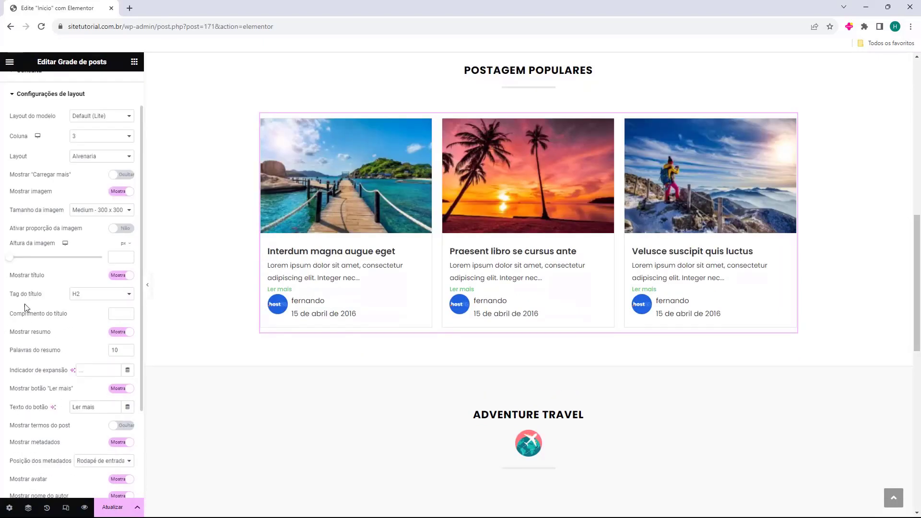
scroll(21, 278, down, 1)
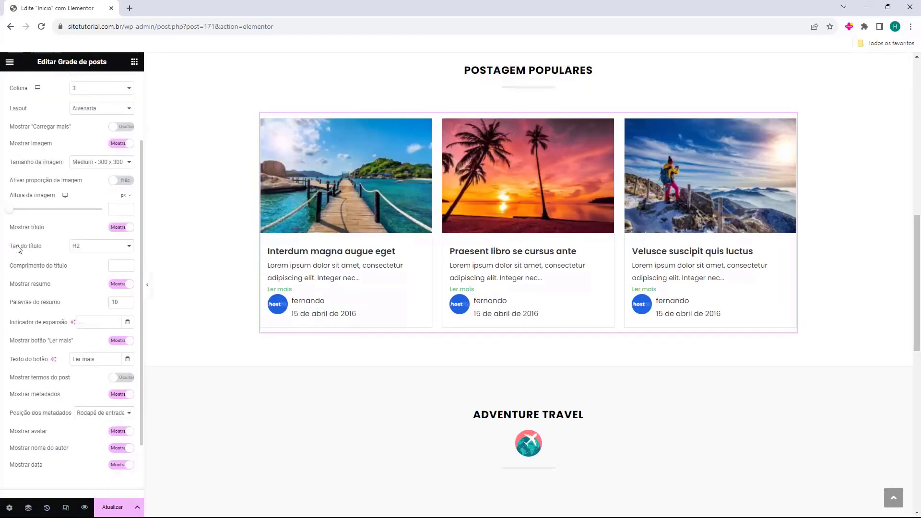
click(128, 264)
click(129, 264)
click(128, 267)
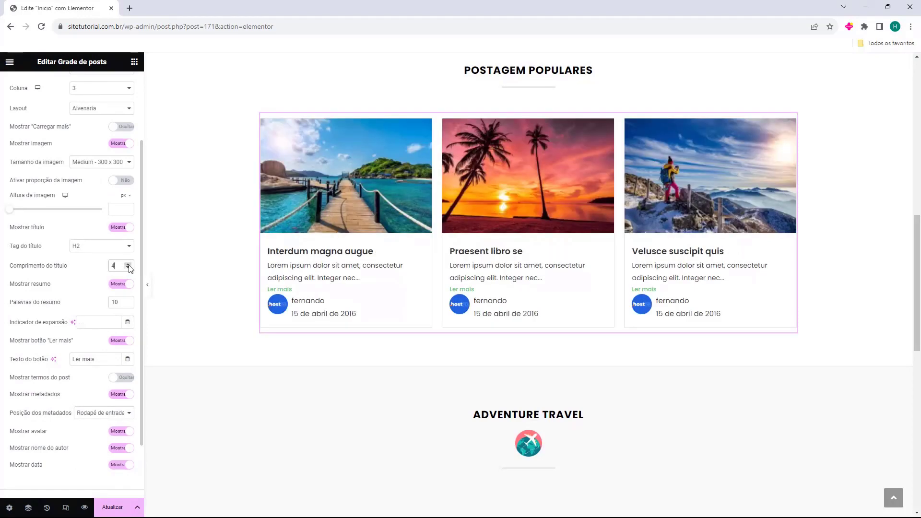
click(128, 264)
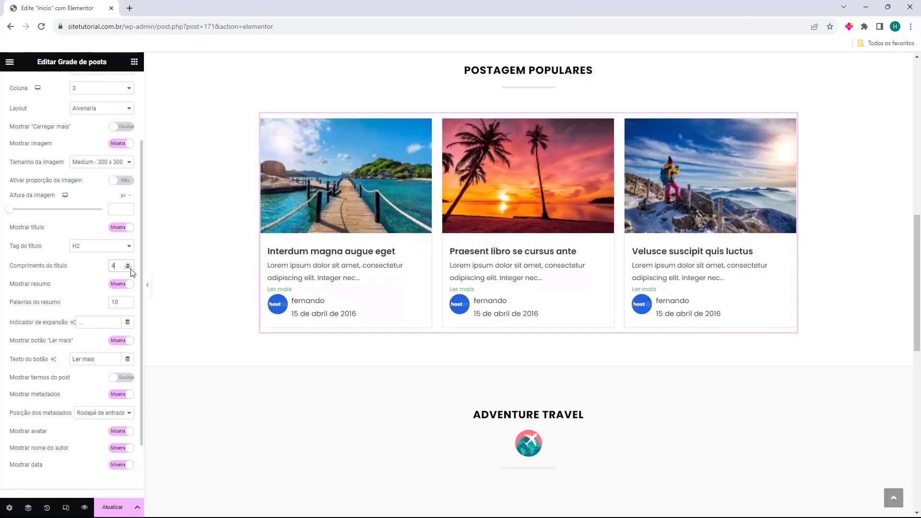
Compare hiding excerpts, Ler mais links and terms, keeping excerpts and Ler mais, terms off.
click(117, 286)
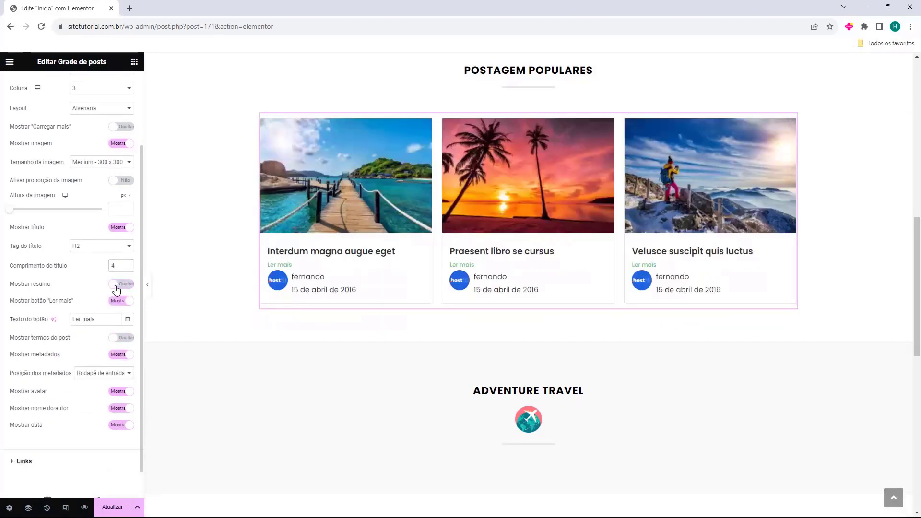
click(116, 286)
scroll(24, 311, down, 1)
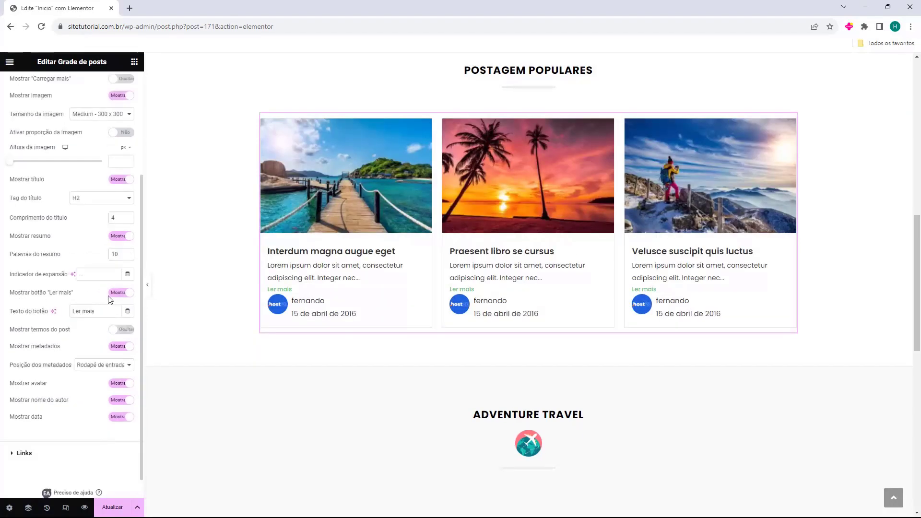
click(113, 296)
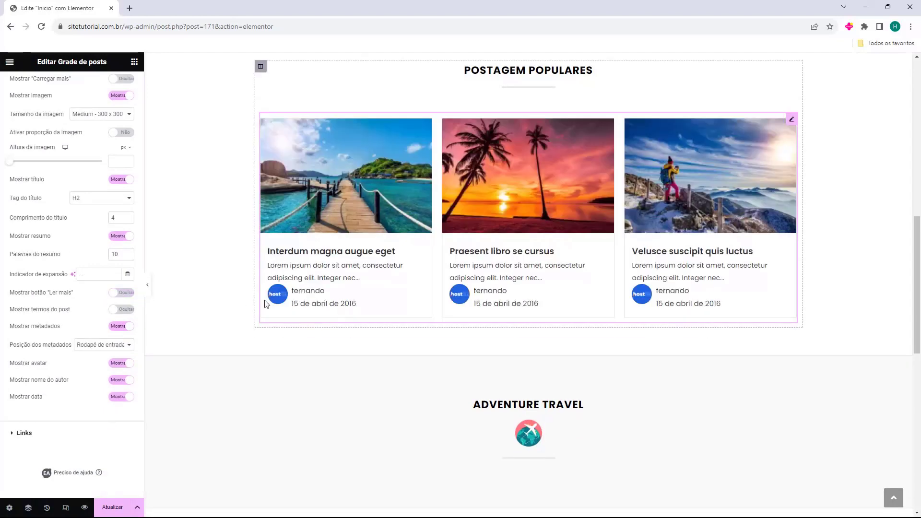
click(120, 294)
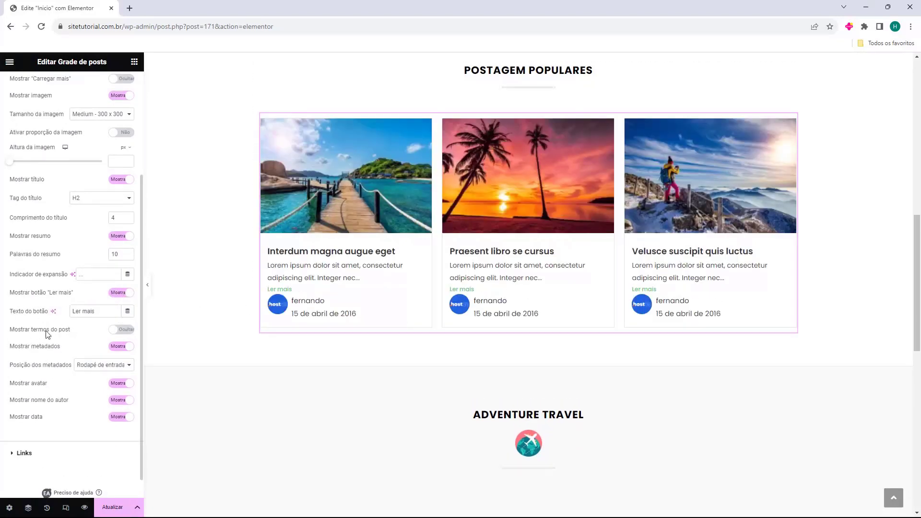
click(117, 331)
click(117, 331)
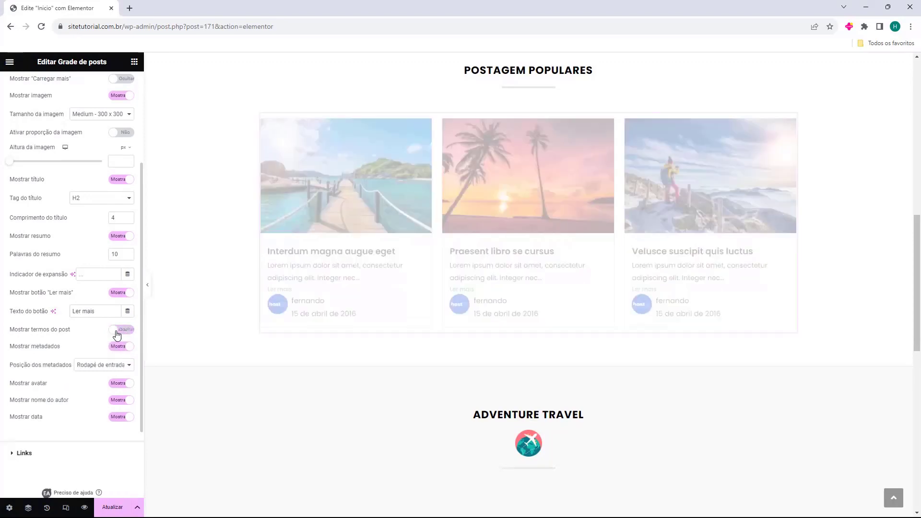
scroll(50, 316, down, 1)
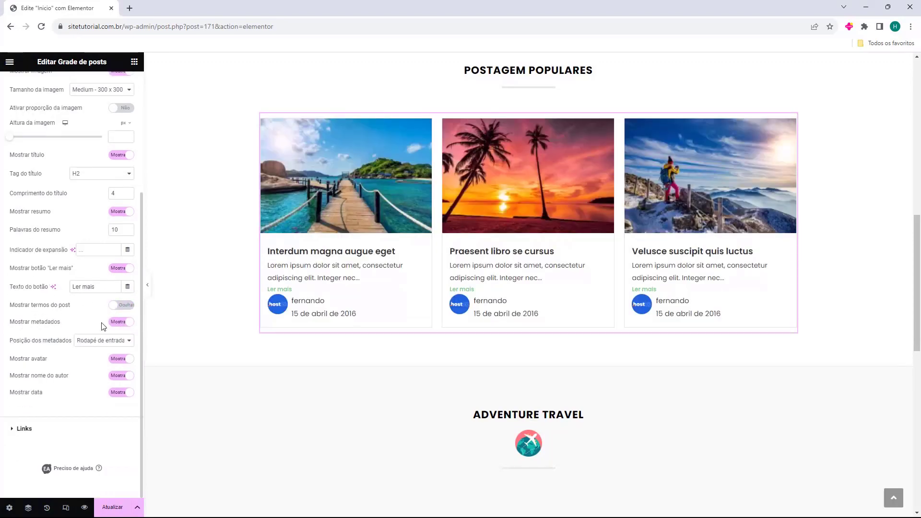
Turn off post metadata after testing its position, avatar, author and date options.
click(115, 322)
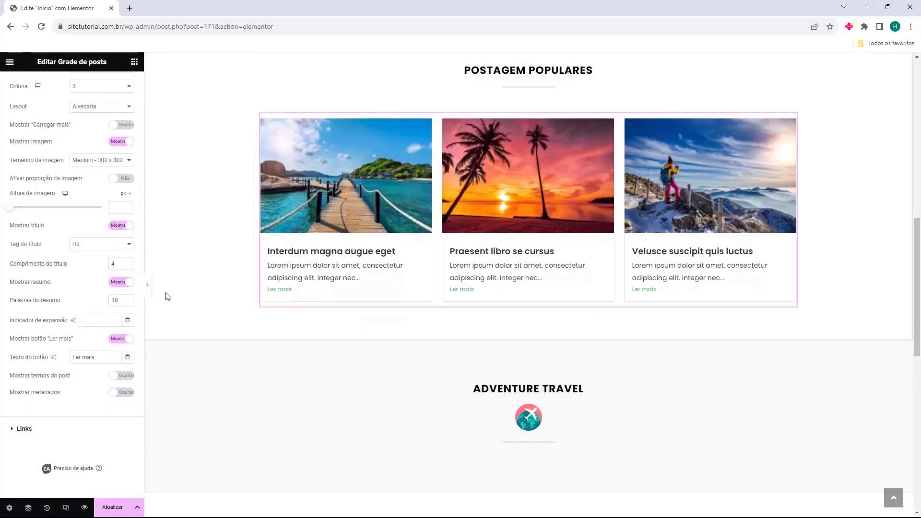
click(122, 393)
scroll(115, 374, down, 3)
click(113, 346)
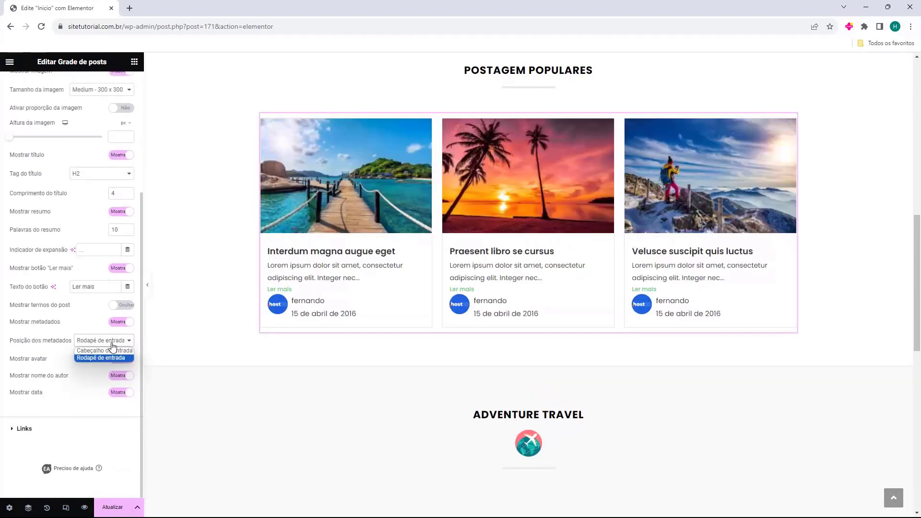
click(107, 349)
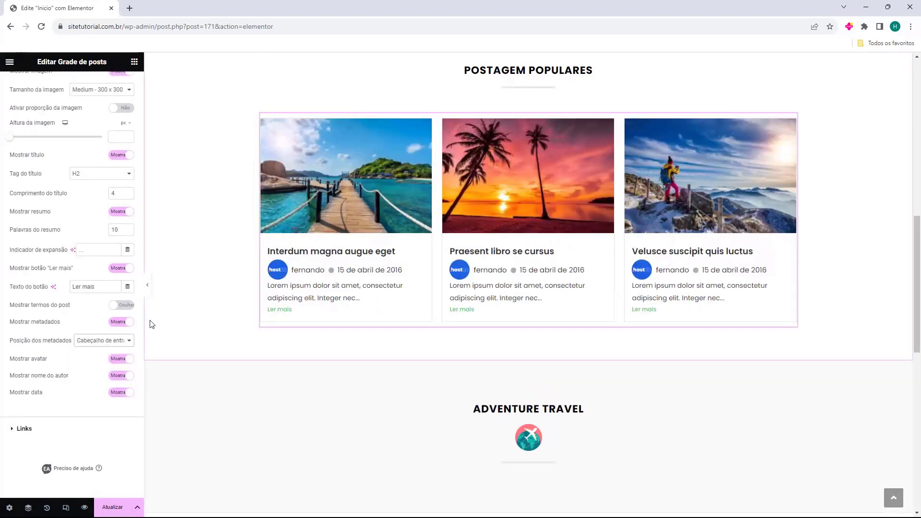
click(119, 341)
click(121, 360)
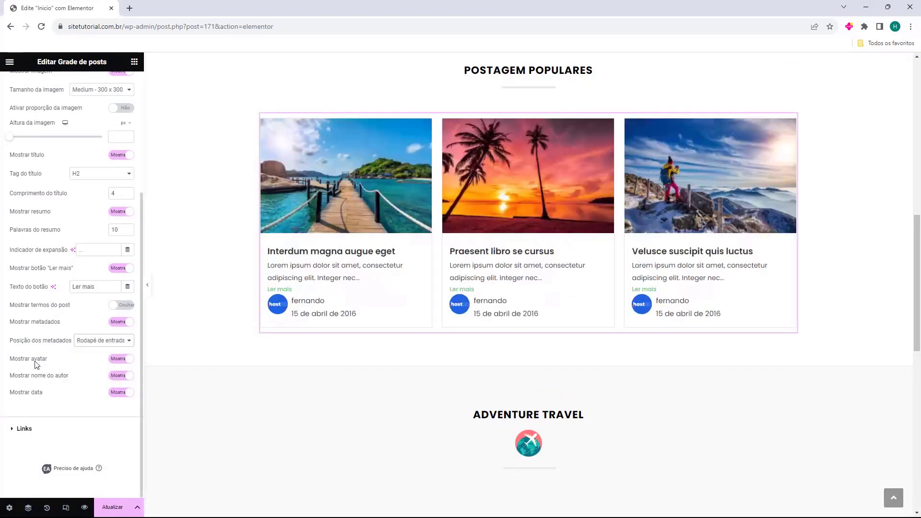
click(115, 360)
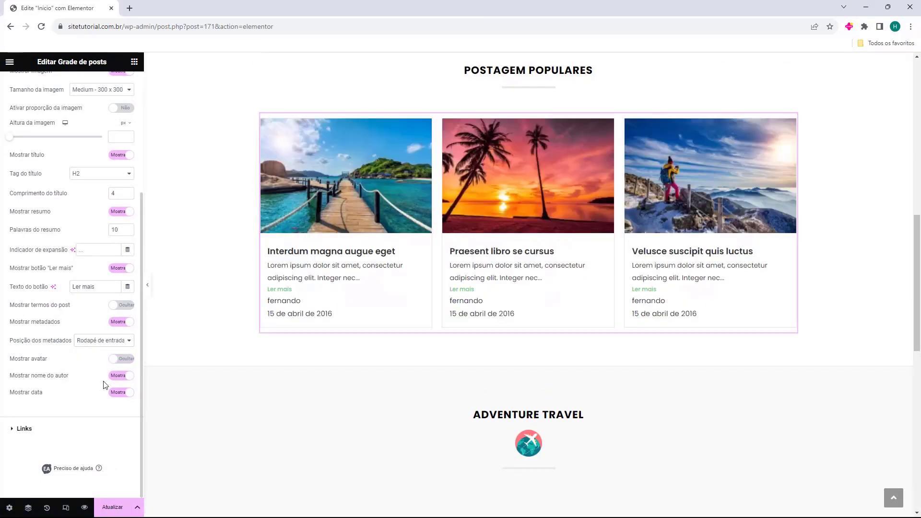
click(121, 375)
click(122, 392)
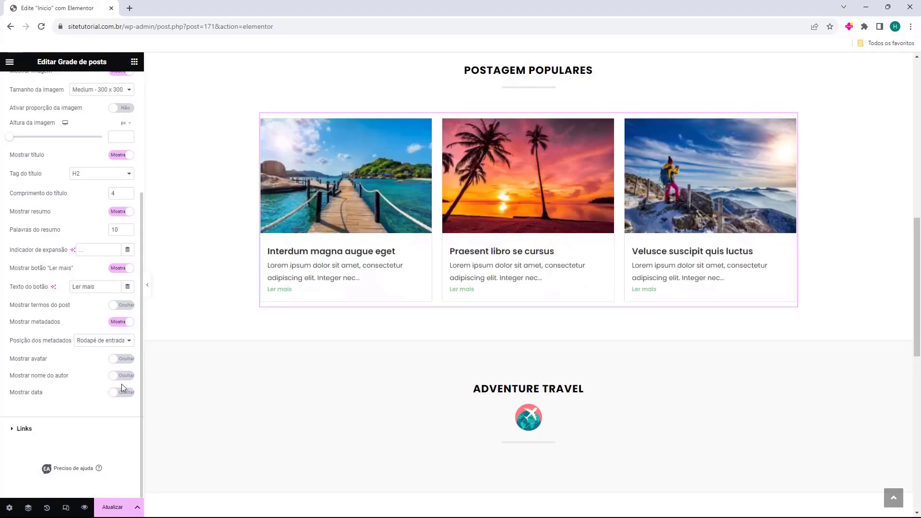
click(123, 377)
click(115, 374)
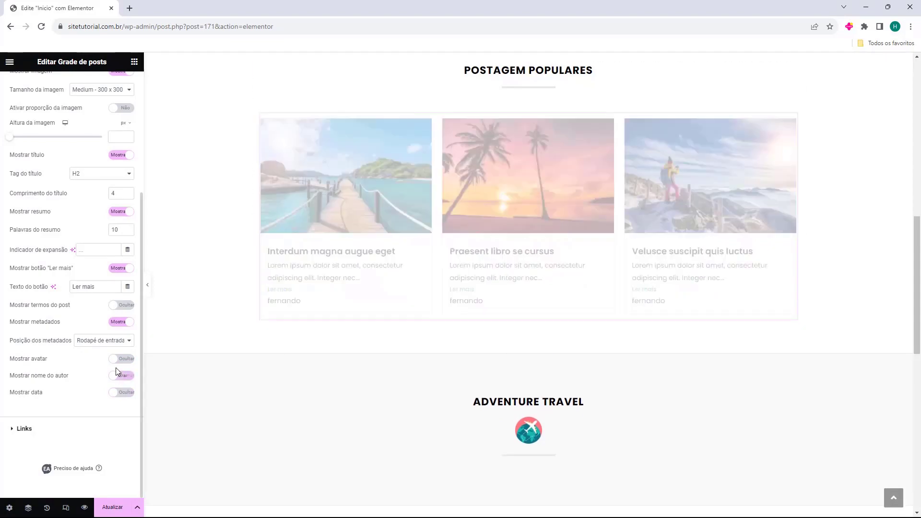
click(117, 359)
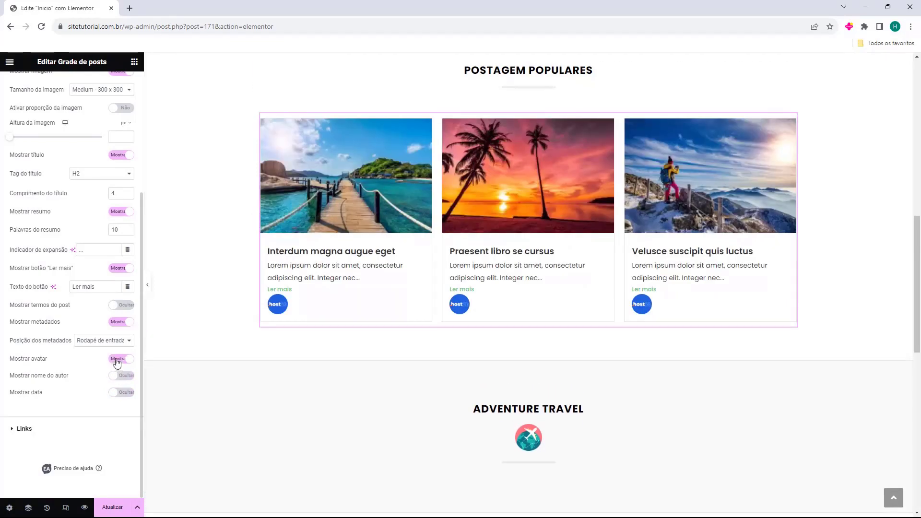
click(121, 322)
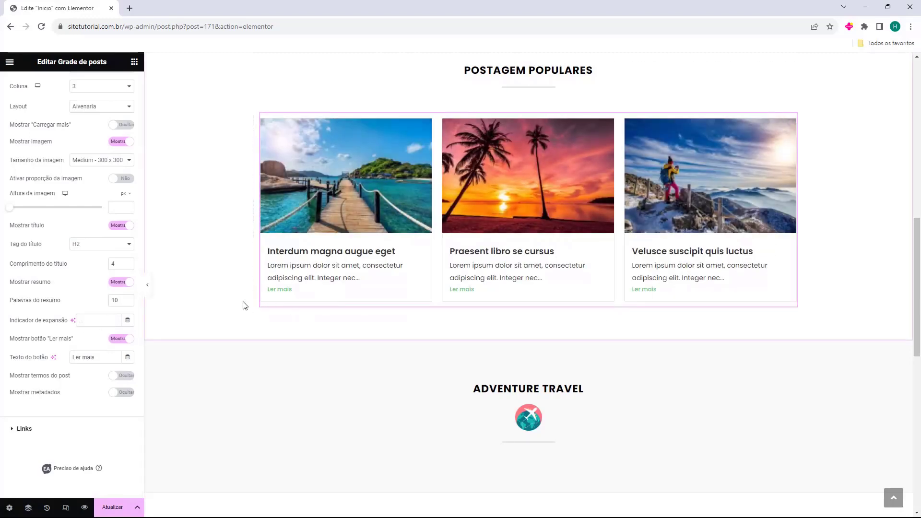
Review the three-post grid and bring up its Consulta (query) settings.
scroll(243, 305, up, 3)
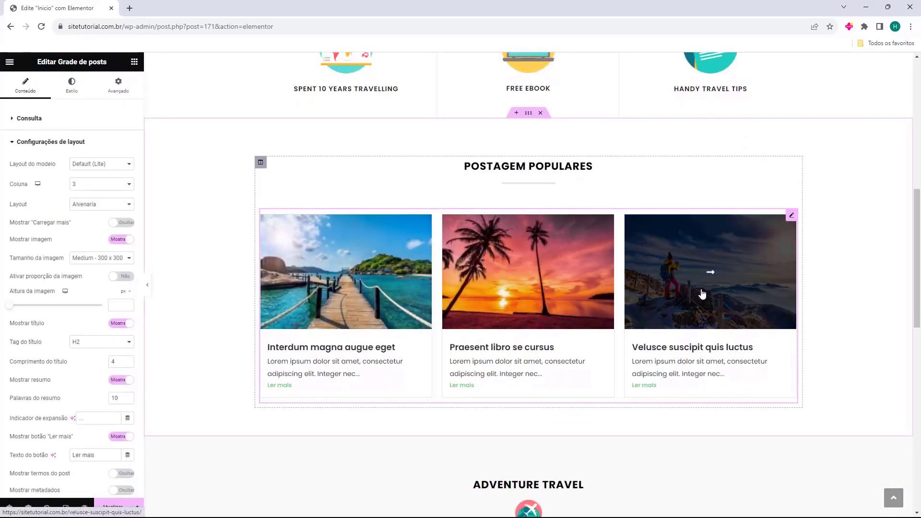
scroll(501, 177, down, 4)
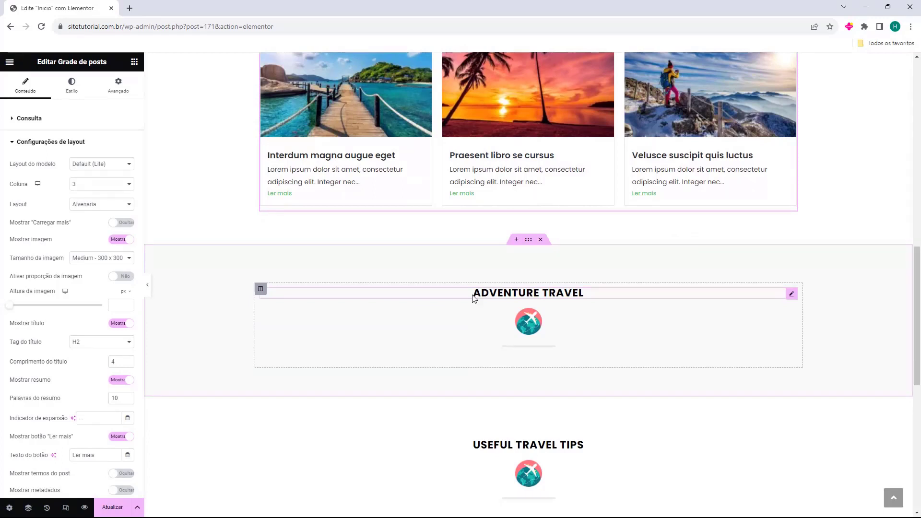
scroll(489, 298, down, 1)
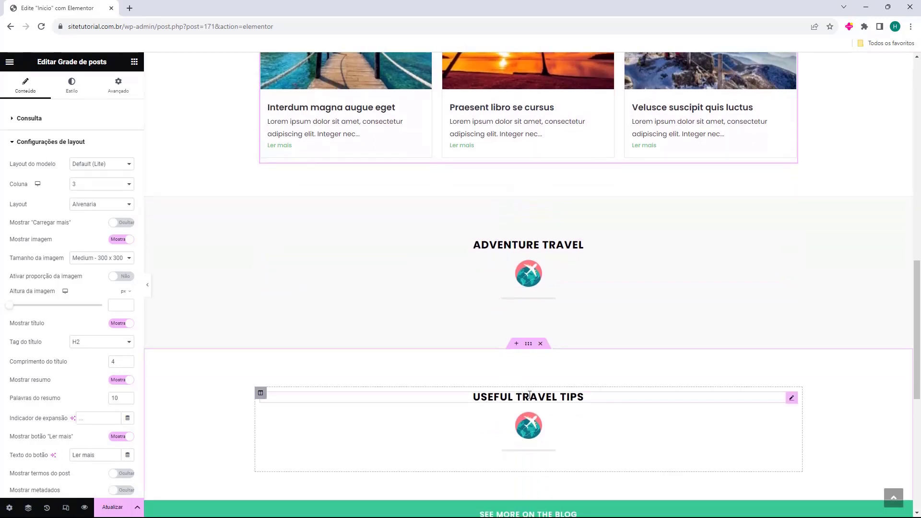
scroll(529, 394, up, 1)
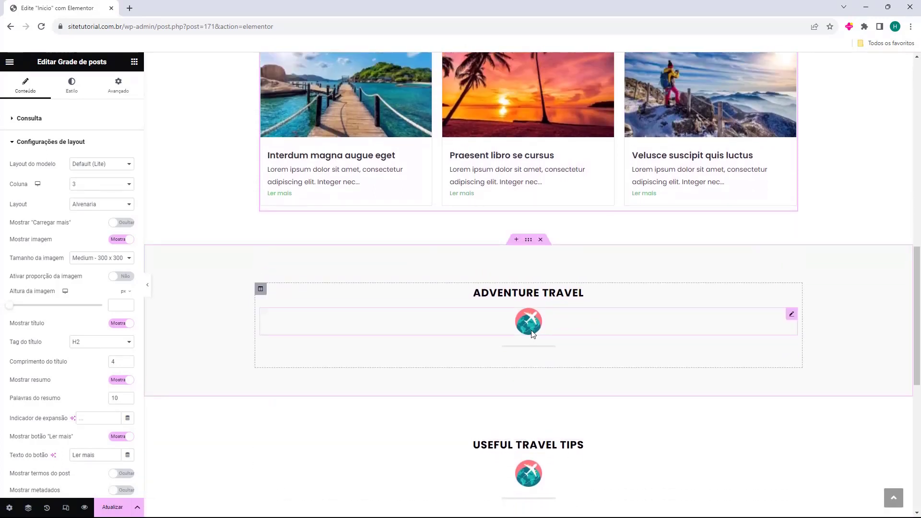
scroll(532, 331, up, 3)
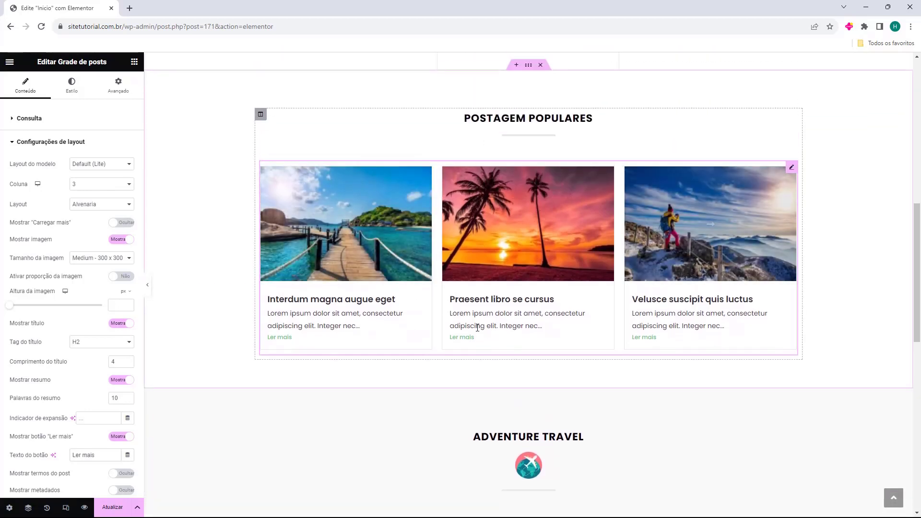
scroll(364, 271, down, 2)
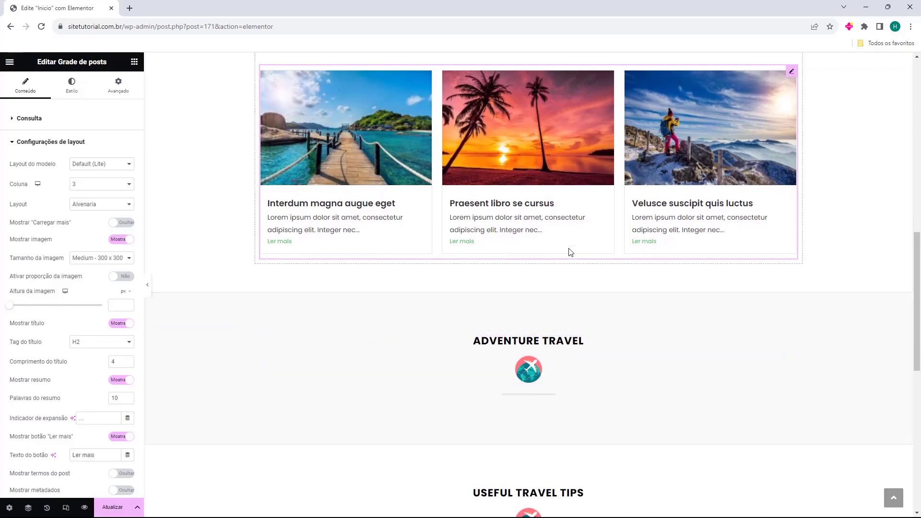
scroll(656, 257, up, 1)
scroll(637, 254, down, 1)
scroll(482, 262, up, 1)
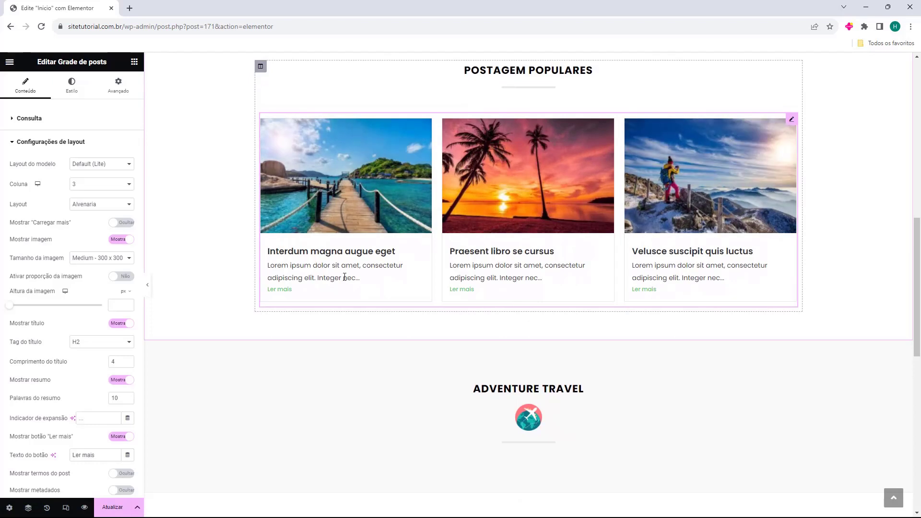
click(34, 118)
scroll(432, 288, up, 1)
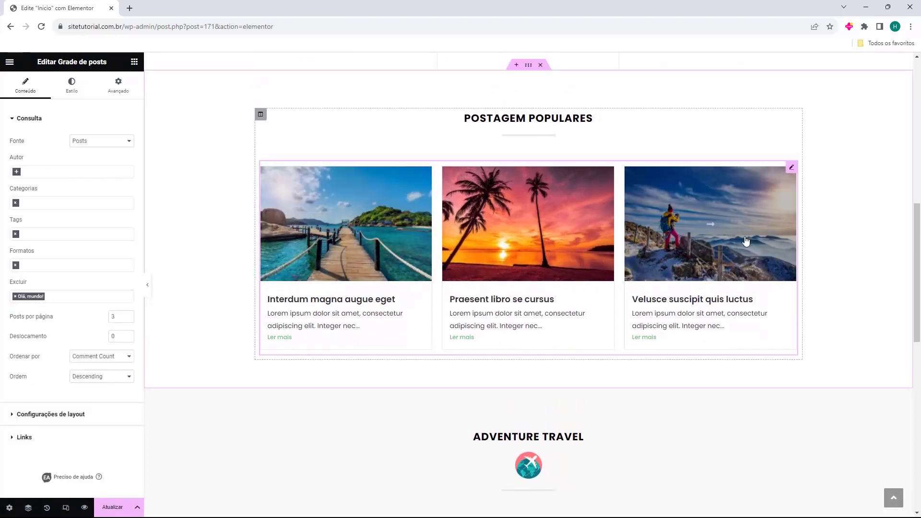
Duplicate the posts grid and move the copy into the Adventure Travel section.
click(794, 172)
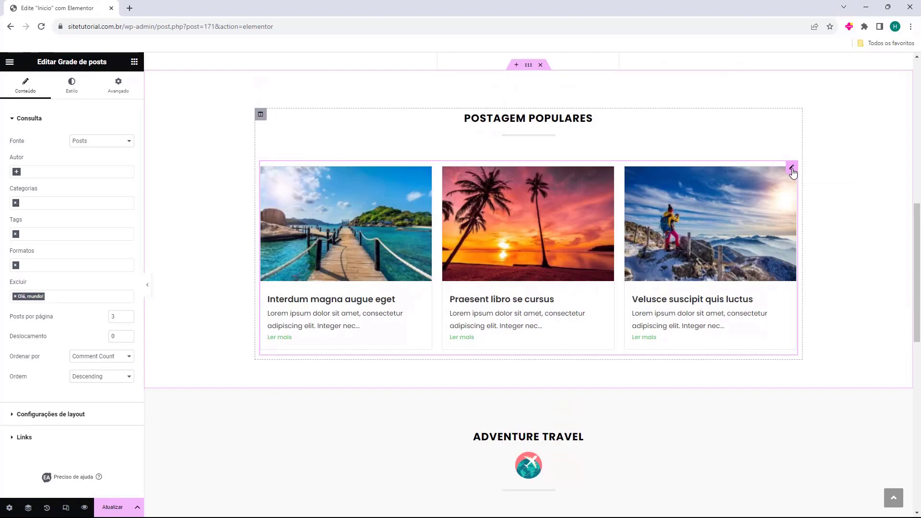
right_click(792, 172)
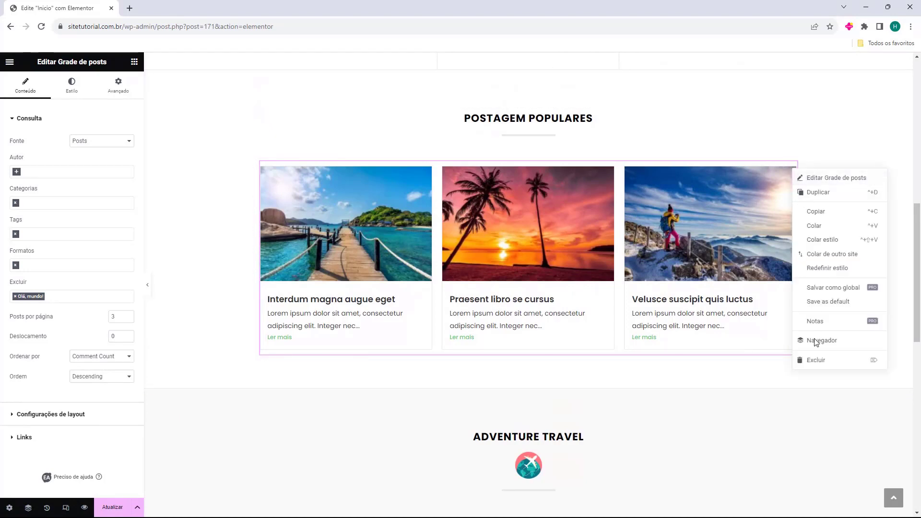
click(809, 195)
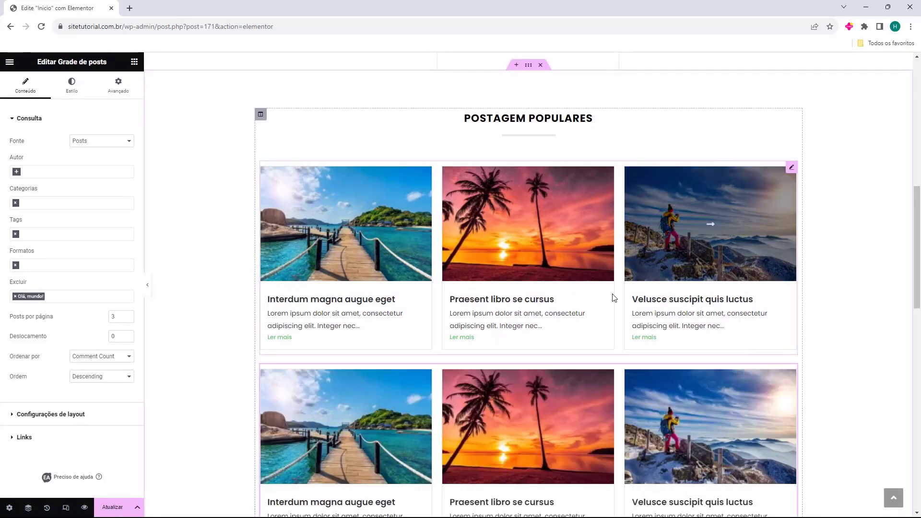
scroll(612, 296, down, 5)
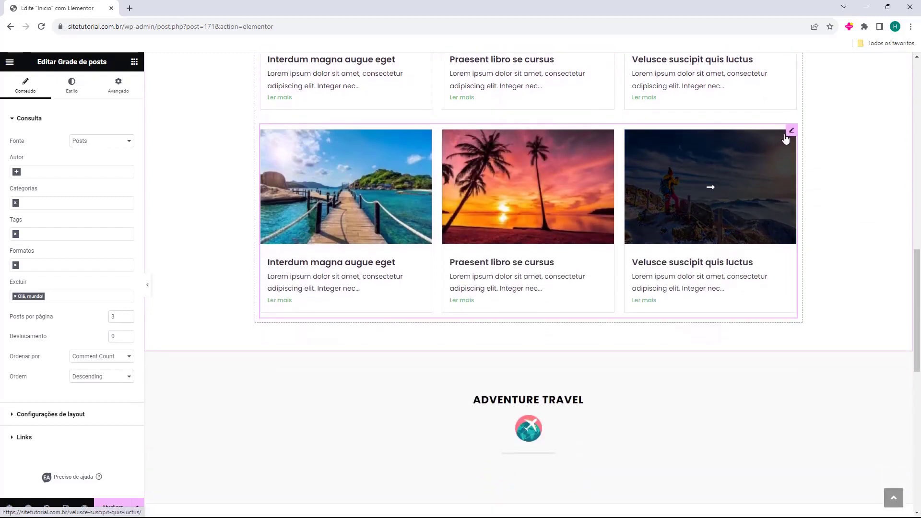
mouse_move(791, 131)
mouse_down()
mouse_move(598, 275)
mouse_move(586, 265)
mouse_move(579, 272)
mouse_up()
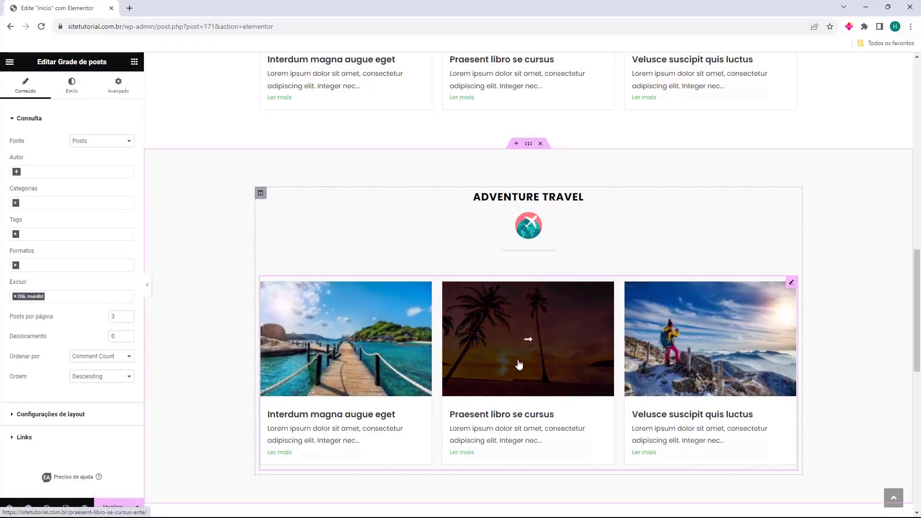
Sort the copied grid by date and filter it to the Adventure category.
click(94, 356)
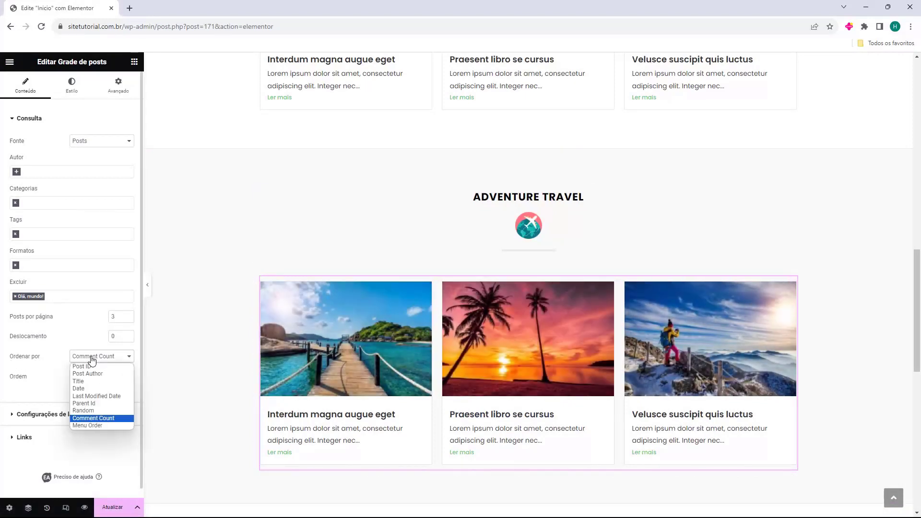
click(99, 387)
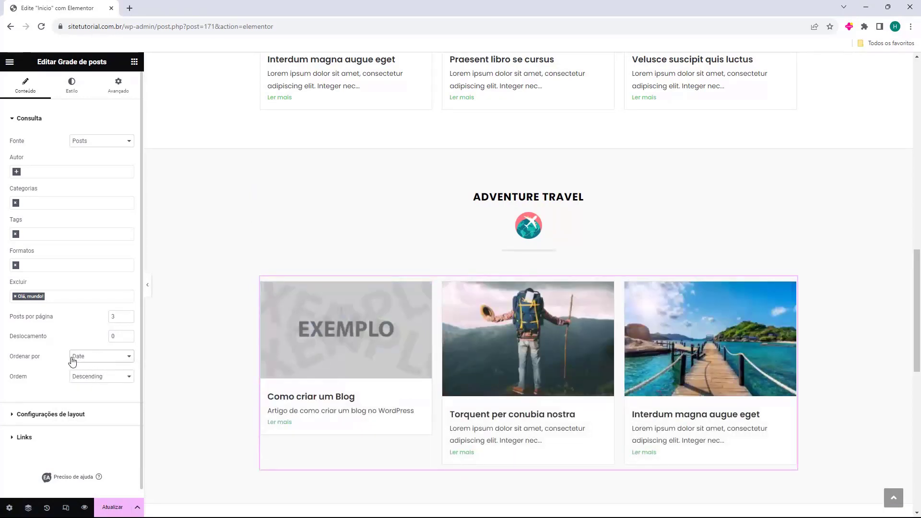
click(33, 203)
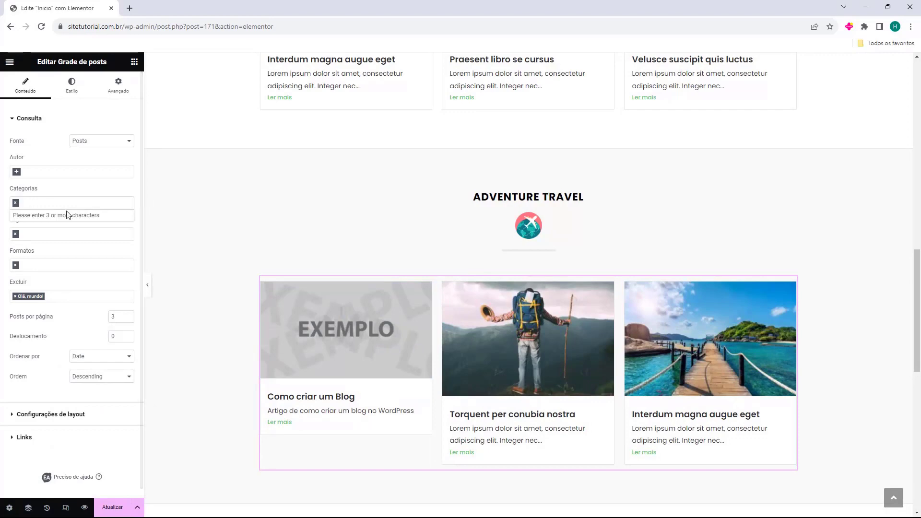
text(a)
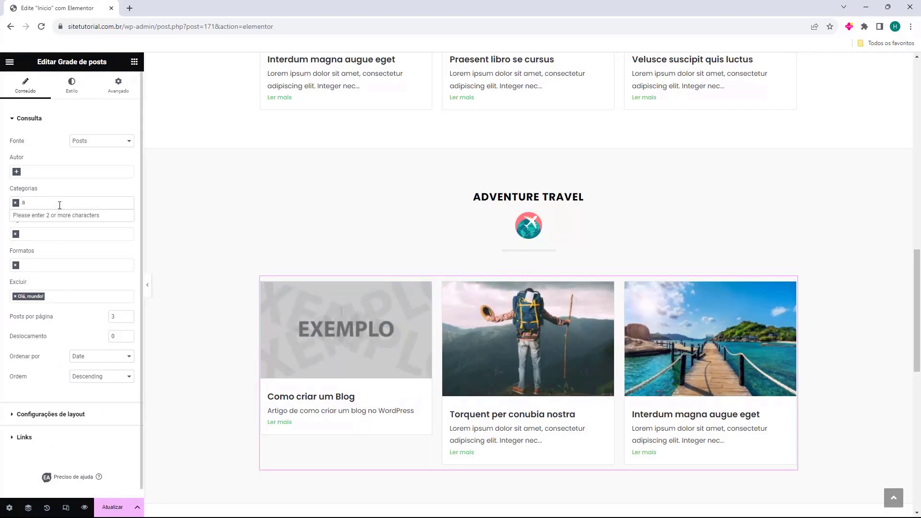
text(dv)
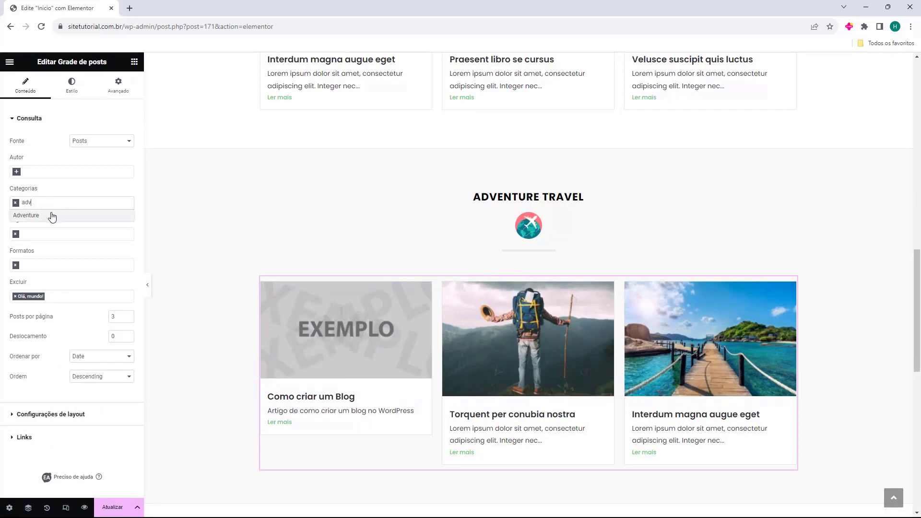
click(52, 214)
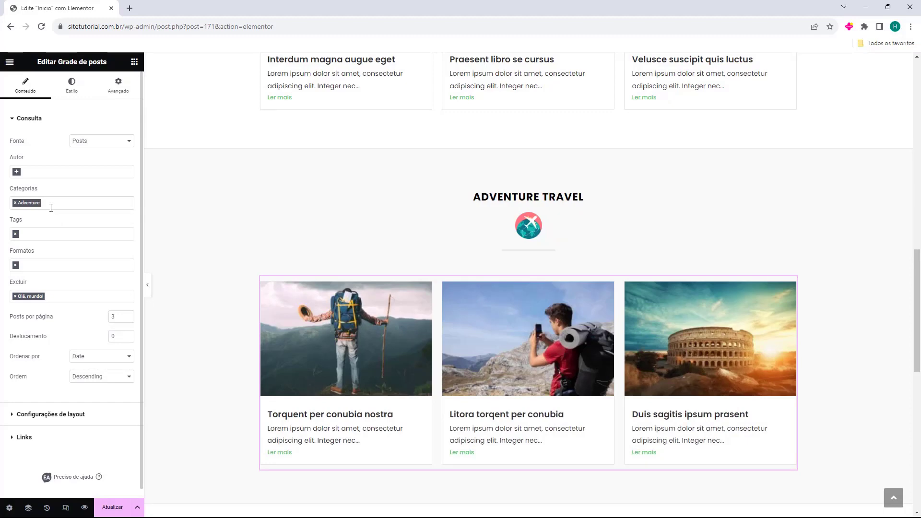
Delete the globe image and retitle the section 'Tutoriais de WordPress'.
click(551, 235)
key(Delete)
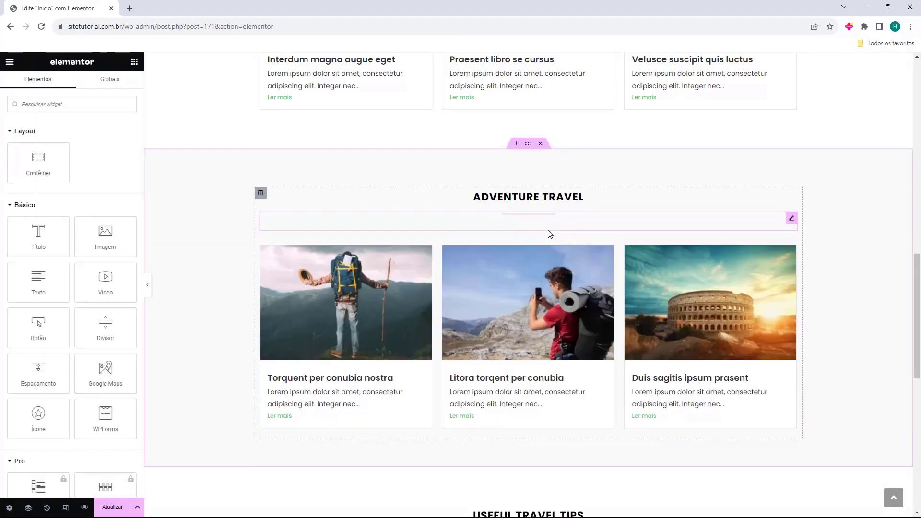
click(510, 198)
triple_click(73, 155)
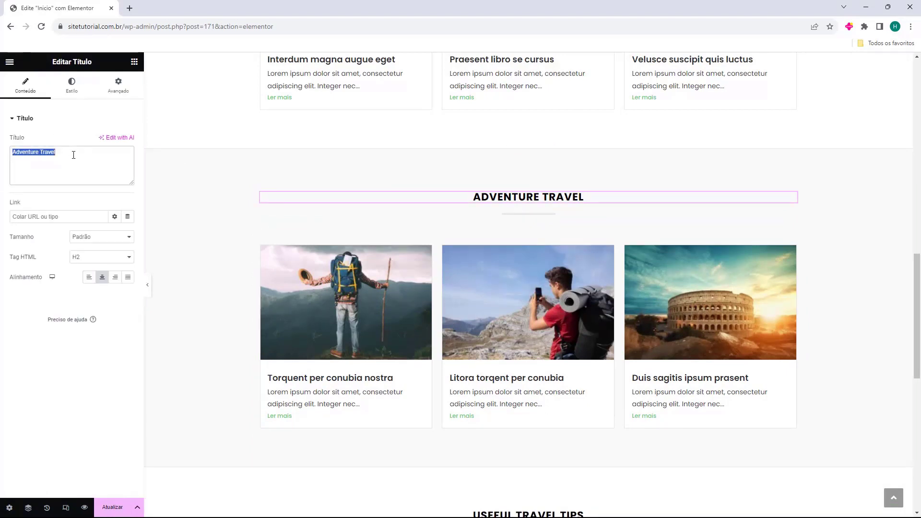
text(Tutoriais de WordPress)
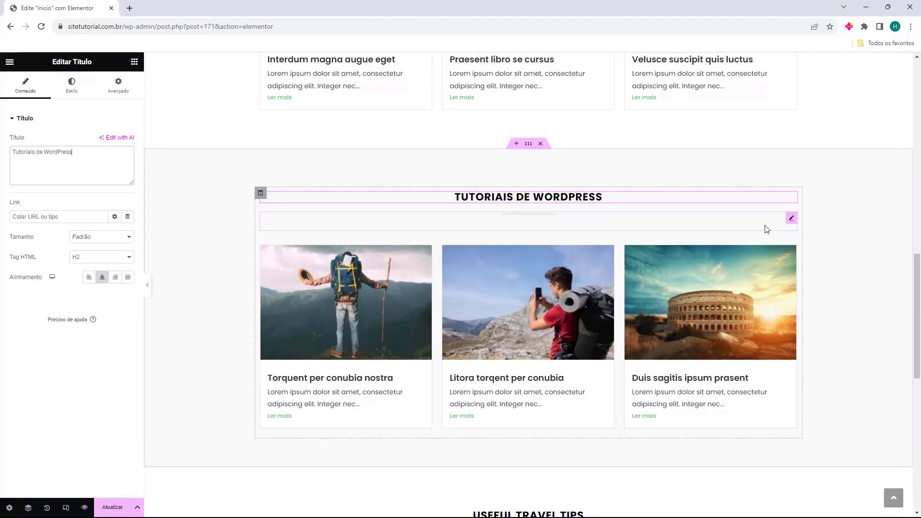
scroll(611, 144, down, 5)
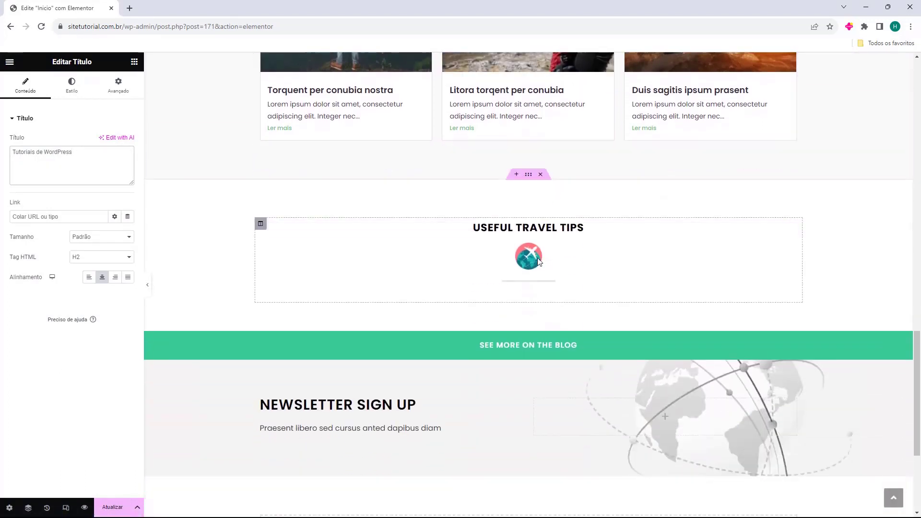
Duplicate the post grid into the Useful Travel Tips section in place of the plane icon.
click(531, 261)
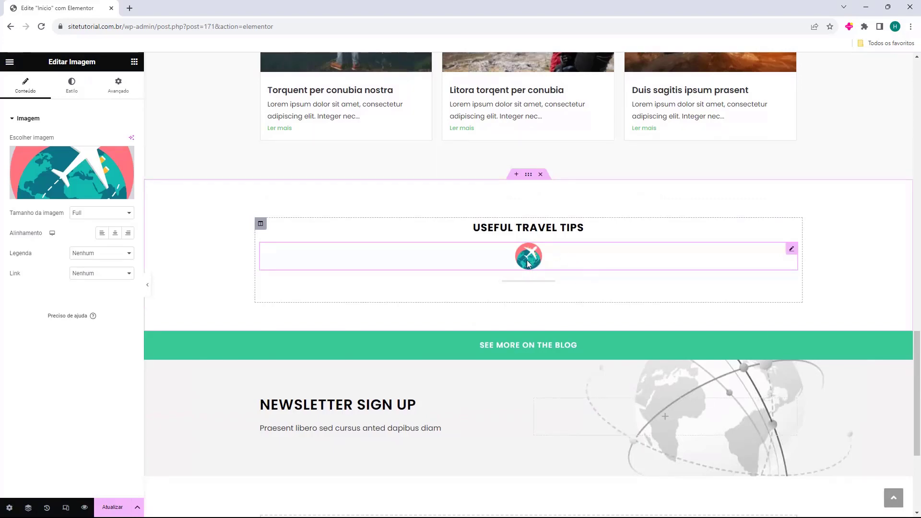
scroll(533, 263, up, 4)
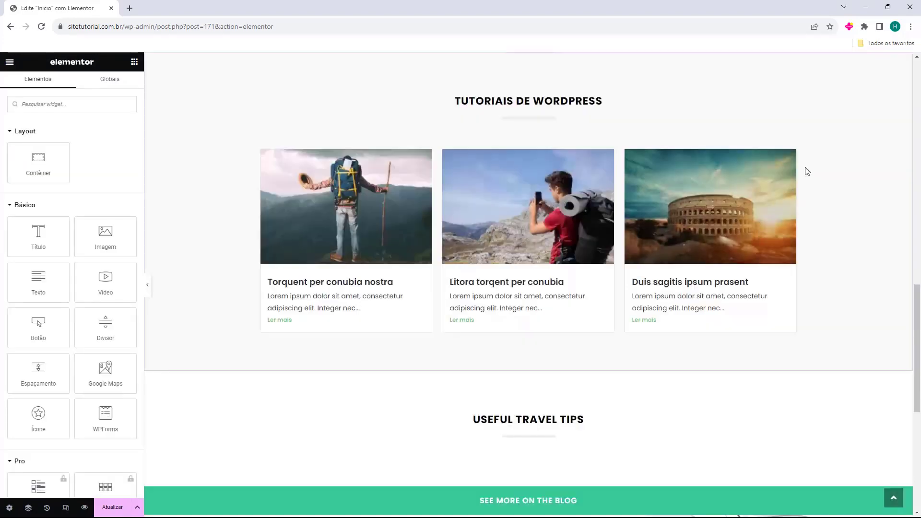
right_click(788, 152)
click(805, 179)
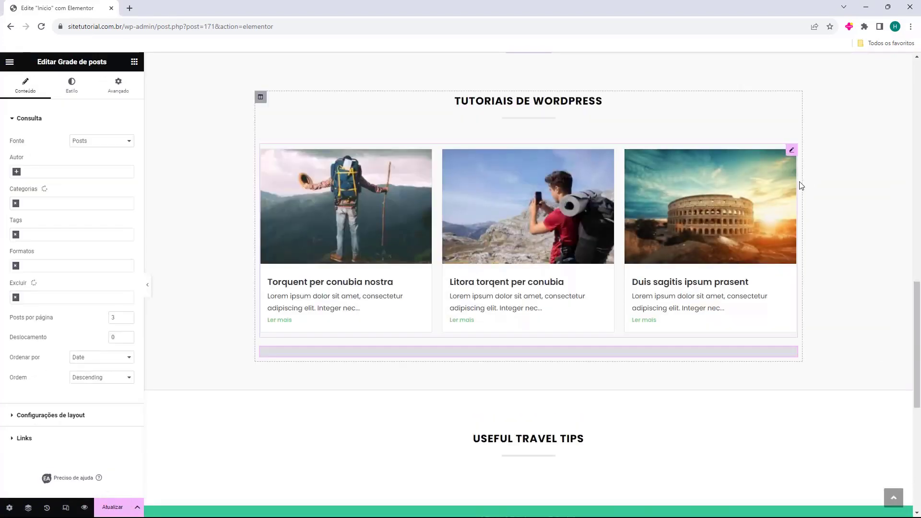
key(ctrl+z)
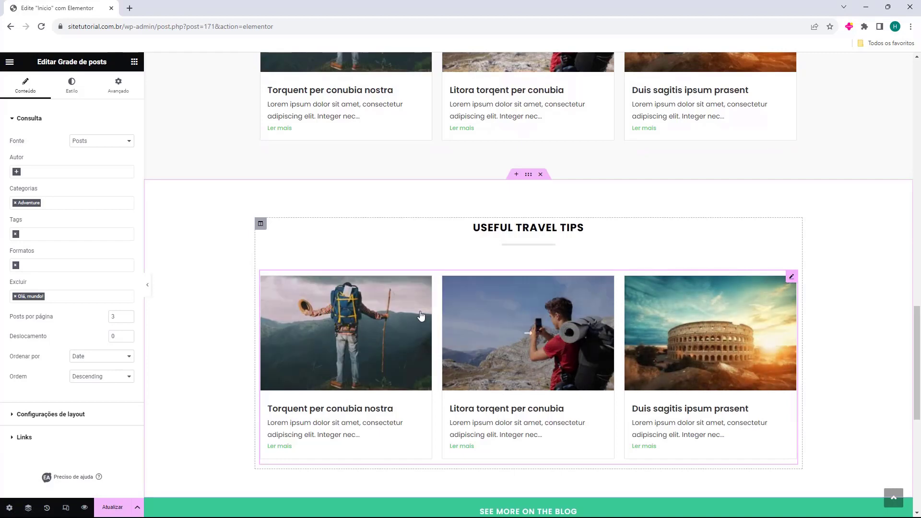
Remove the Adventure category filter and enable the Carregar mais button.
click(15, 202)
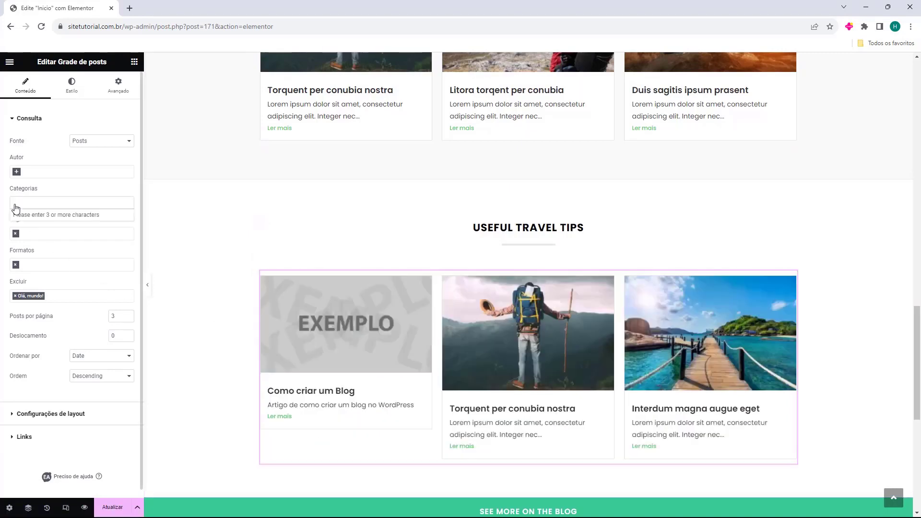
click(41, 192)
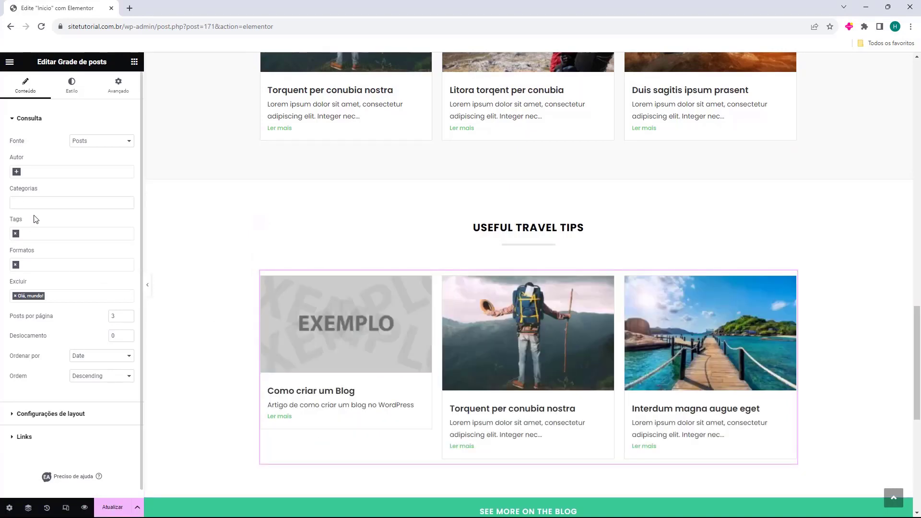
scroll(61, 216, down, 1)
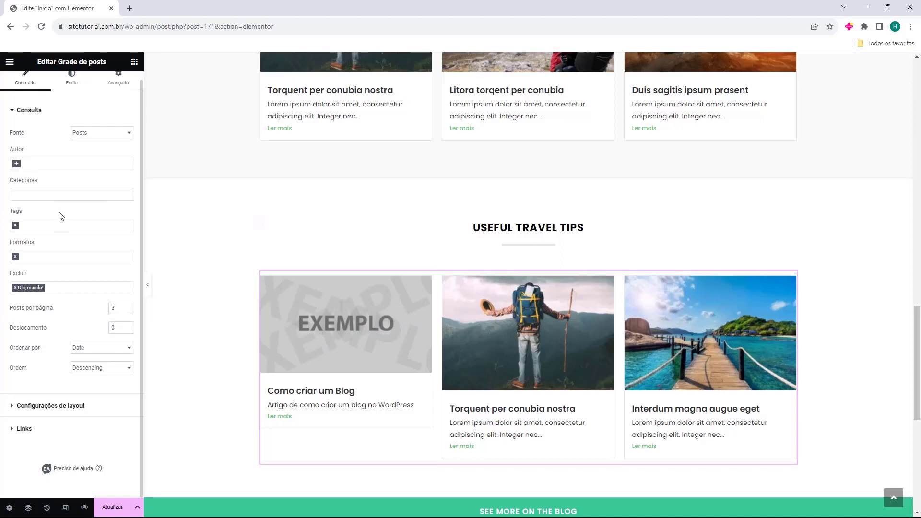
click(69, 407)
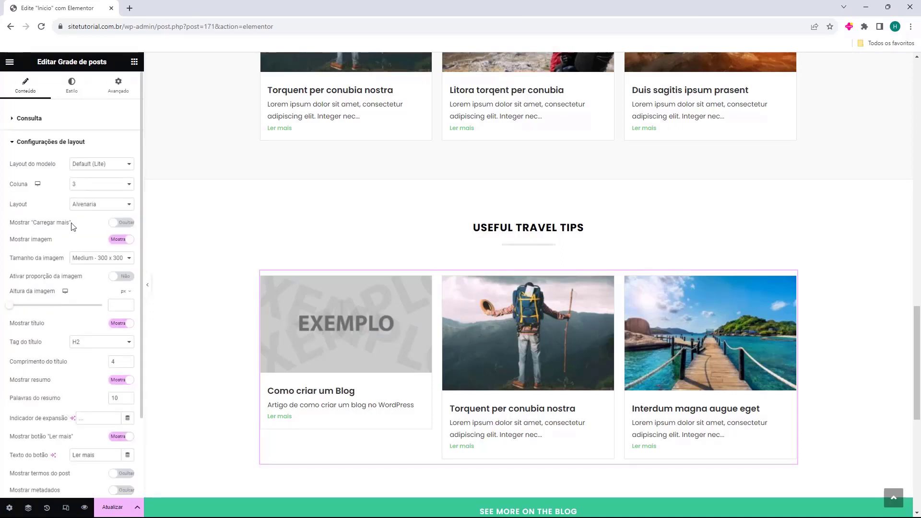
click(121, 223)
Retitle the Useful Travel Tips heading to 'Todas as Postagens'.
click(556, 229)
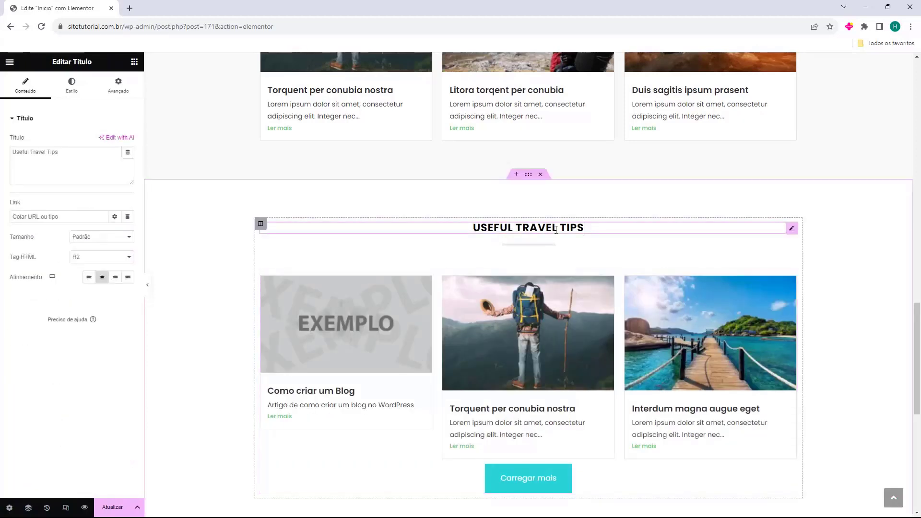
triple_click(80, 168)
text(Todas as Postagens)
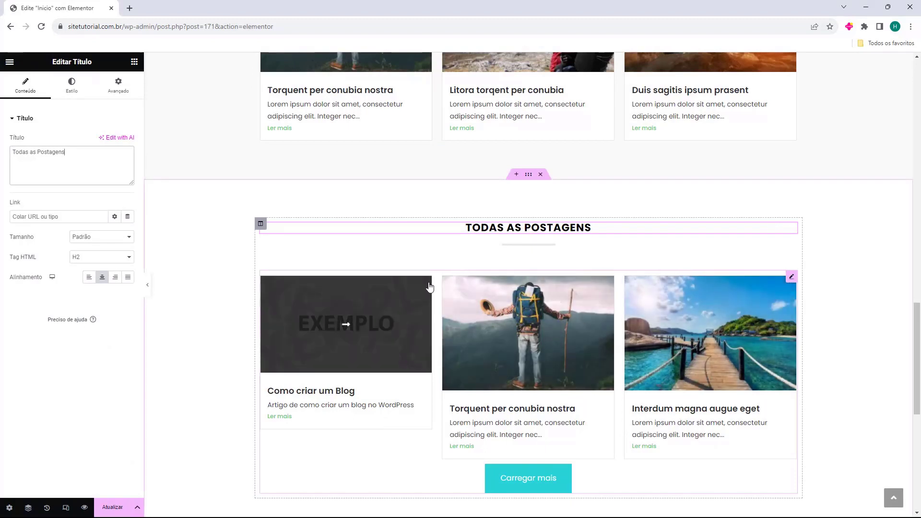
scroll(571, 454, down, 2)
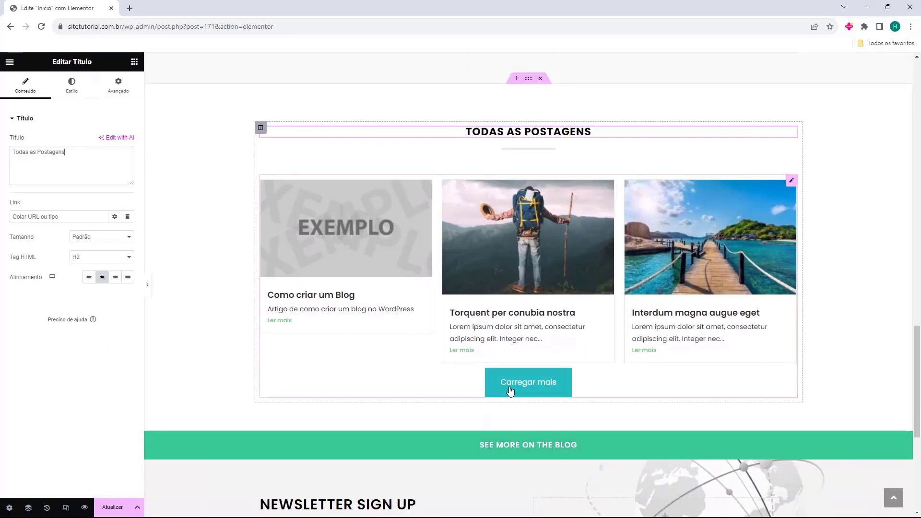
click(575, 342)
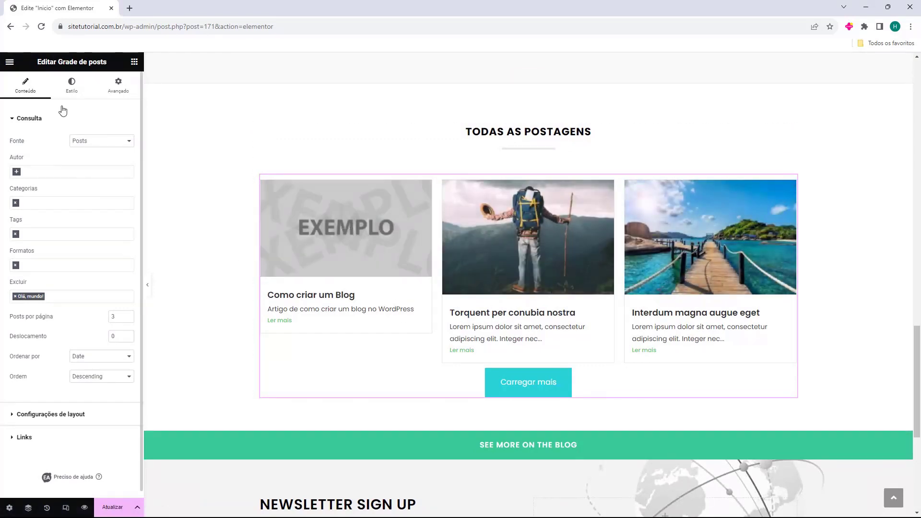
Try the Estilo dois and Estilo três card styles, then keep the Padrão style.
click(72, 92)
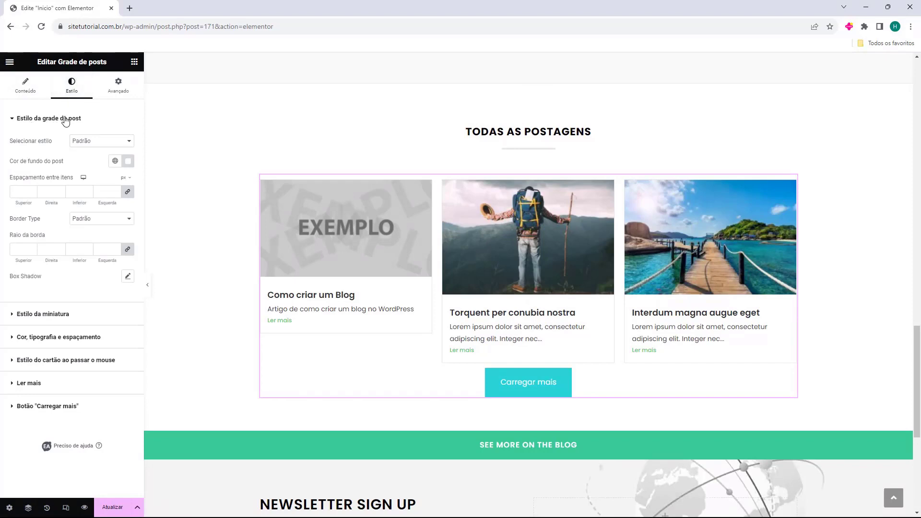
click(80, 140)
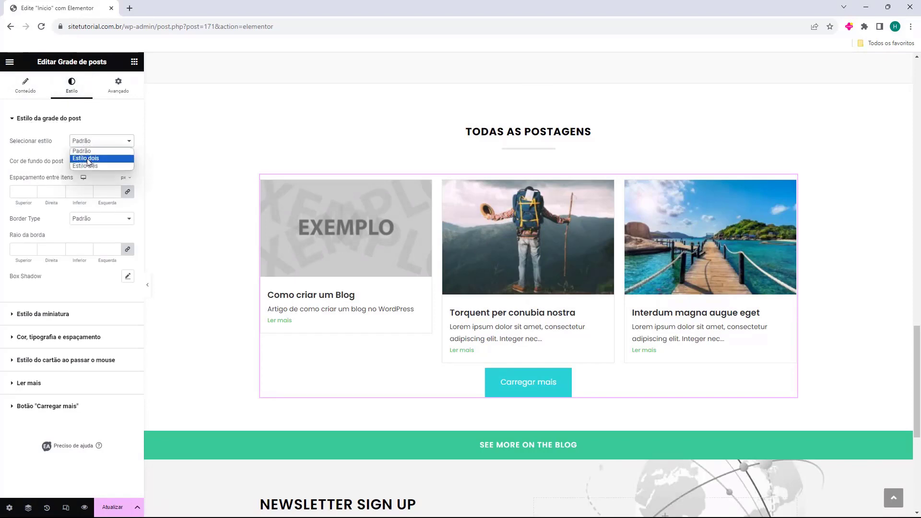
click(87, 159)
click(89, 140)
click(85, 166)
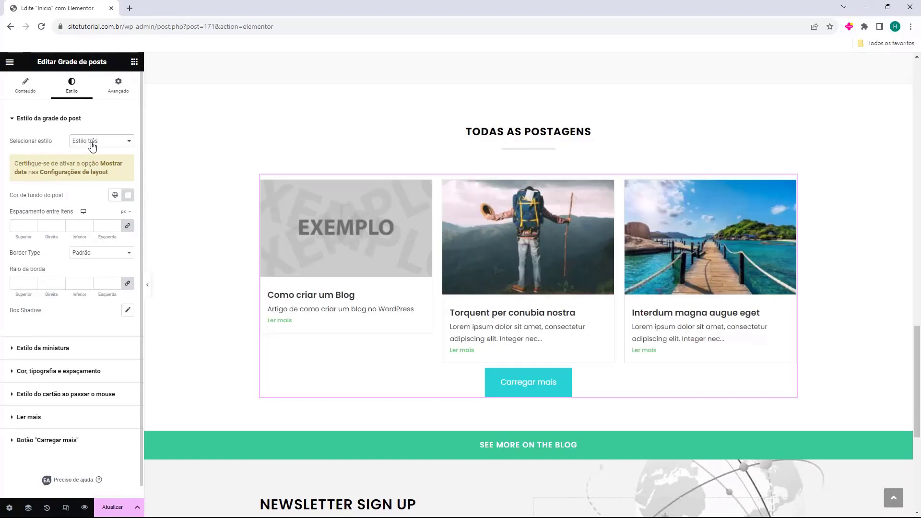
click(93, 142)
click(92, 150)
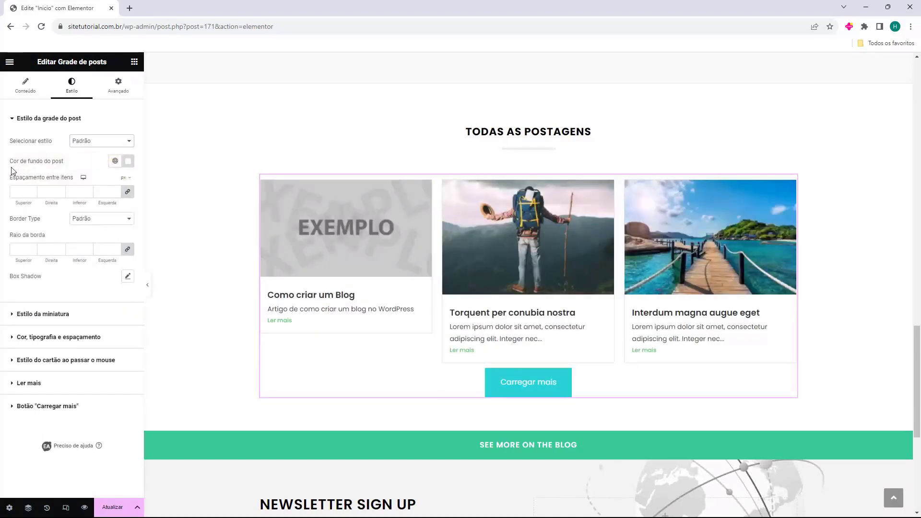
Try a pink post card background, then clear the background colour.
drag(8, 166, 67, 163)
click(128, 160)
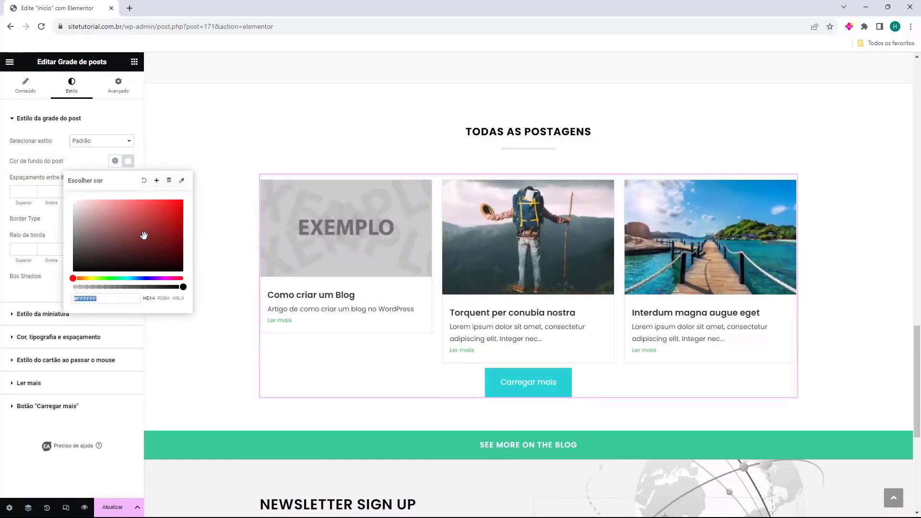
click(120, 209)
click(144, 181)
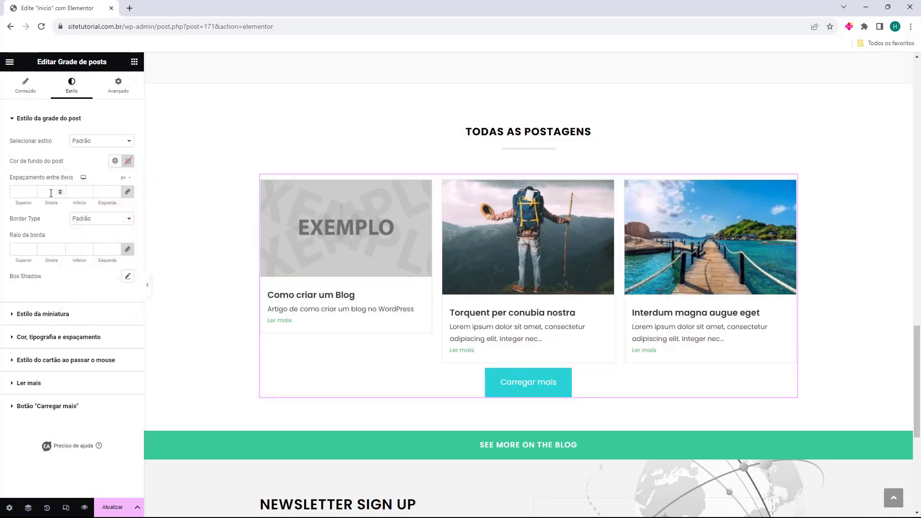
Test larger spacing between the post cards, then undo the spacing change.
click(32, 190)
click(32, 190)
click(31, 190)
click(32, 190)
click(32, 190)
click(32, 190)
click(31, 189)
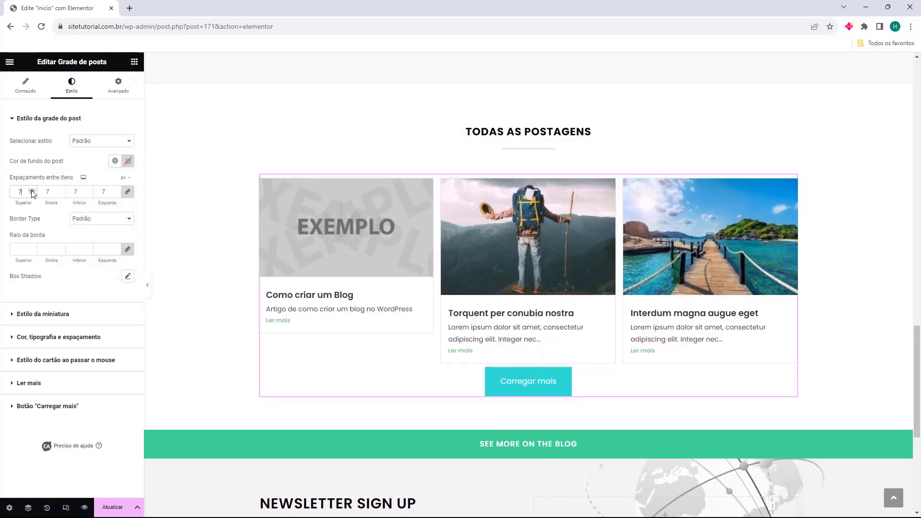
click(32, 194)
click(39, 215)
key(ctrl+z)
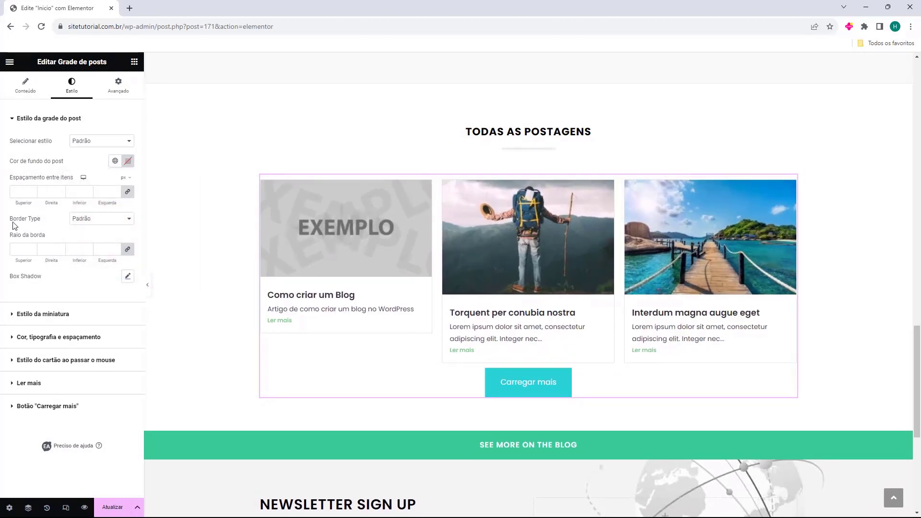
drag(13, 222, 32, 221)
Try solid and double card borders, then set the card border radius to 32.
click(101, 218)
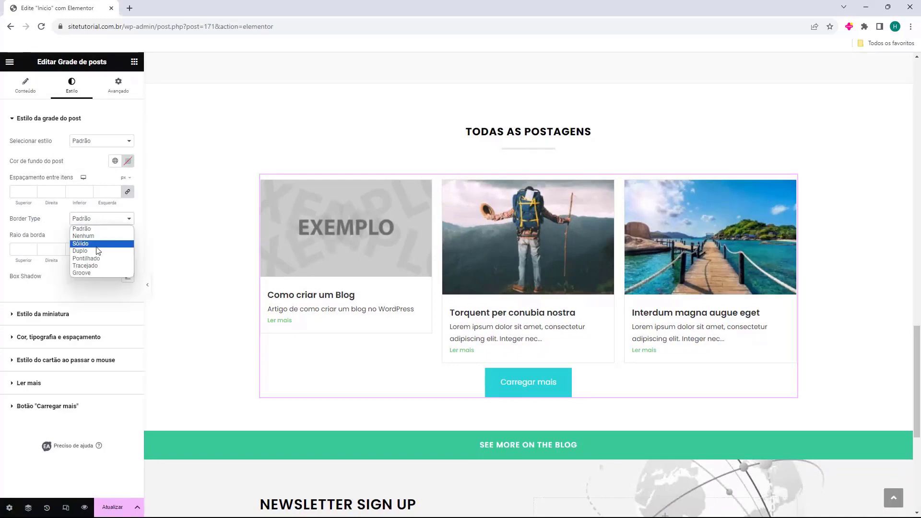
click(96, 245)
click(101, 219)
click(98, 252)
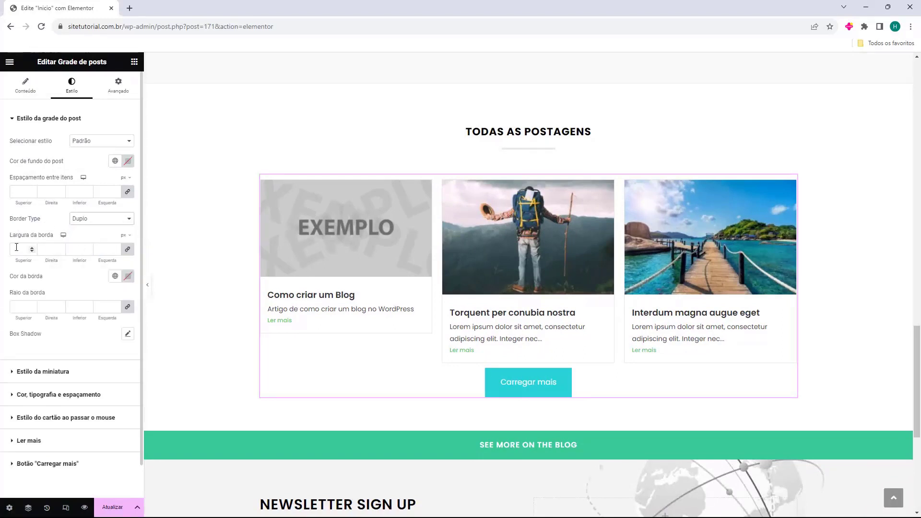
click(30, 248)
click(31, 247)
click(31, 248)
click(31, 248)
click(31, 248)
click(30, 247)
click(31, 247)
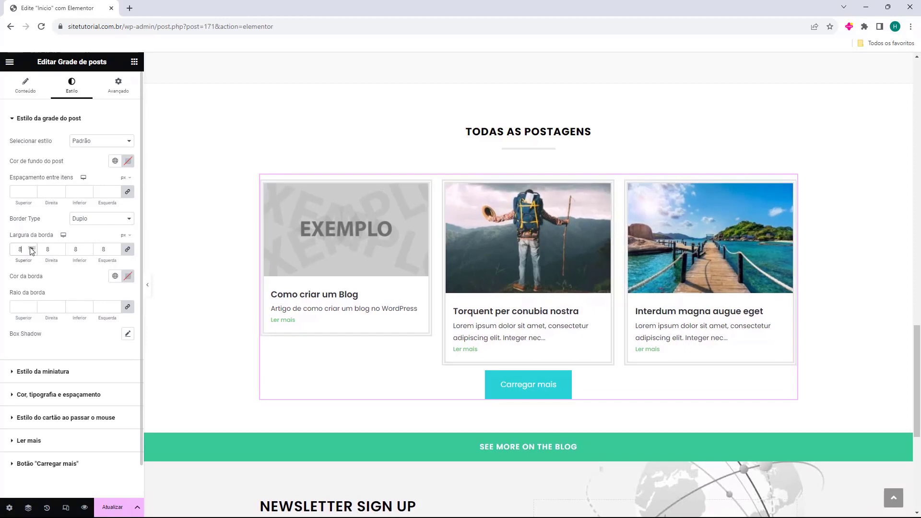
click(31, 248)
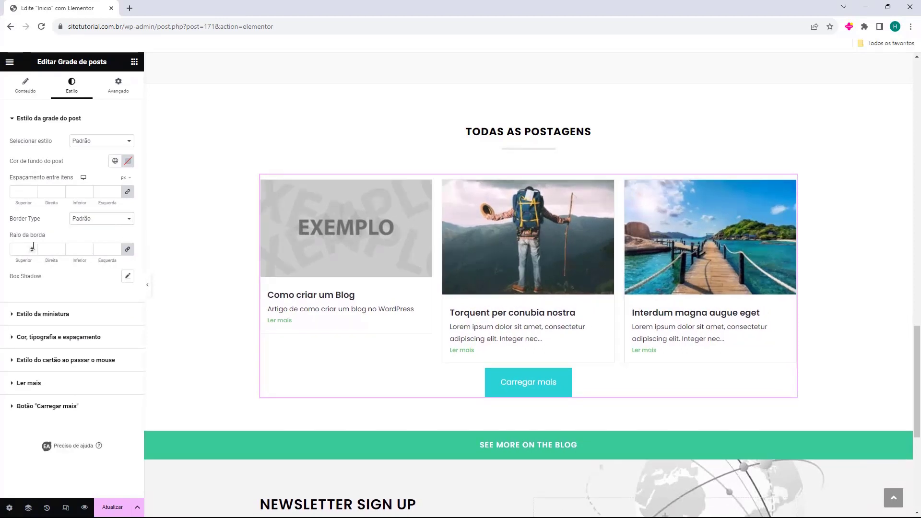
drag(31, 247, 31, 248)
Give the post thumbnail images a 10 px corner radius.
click(18, 313)
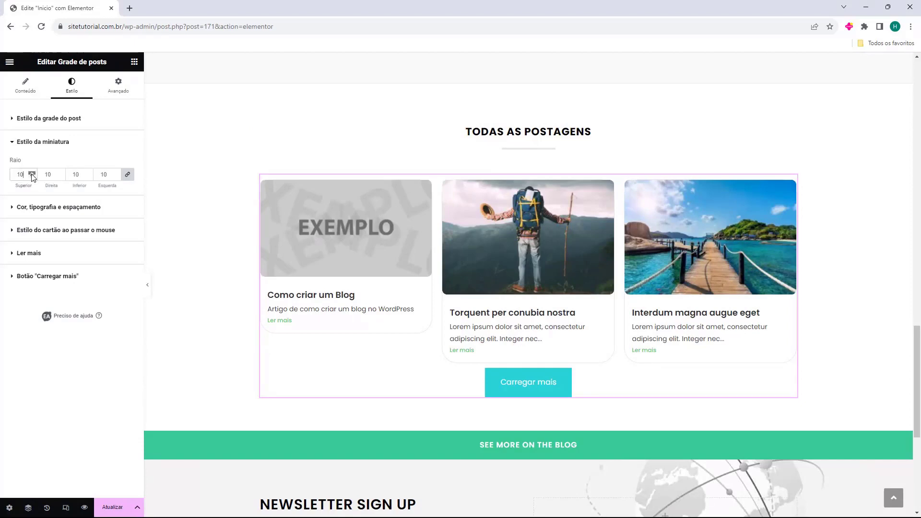
drag(31, 175, 32, 174)
click(26, 207)
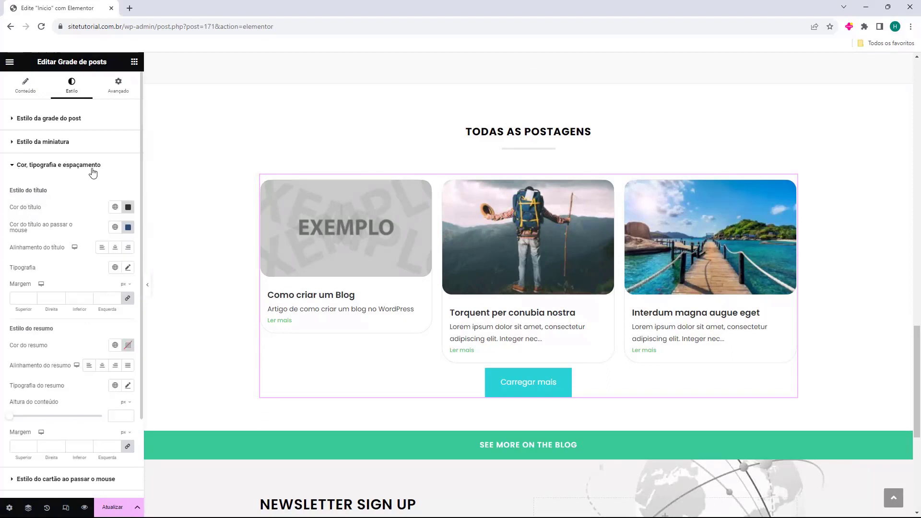
click(53, 166)
Browse the hover, Ler mais and Carregar mais style sections, then return to Conteúdo > Consulta.
click(26, 188)
mouse_move(74, 250)
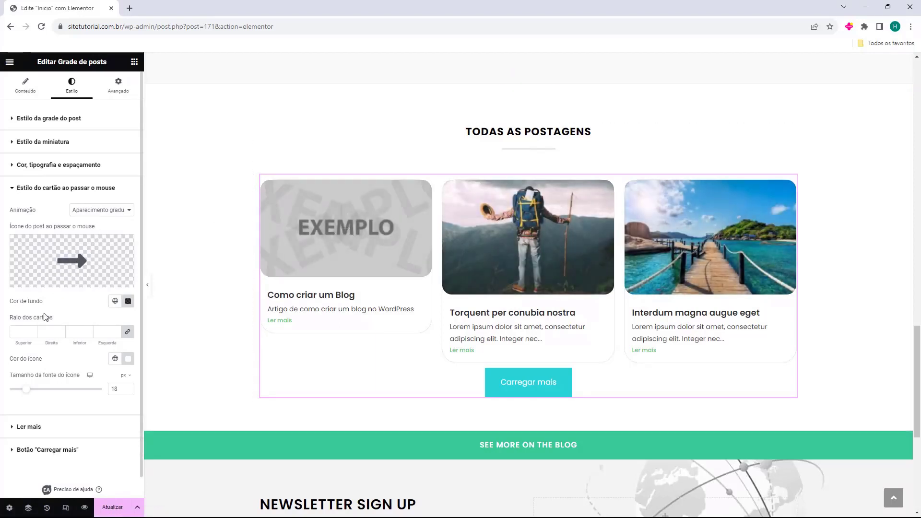
click(35, 189)
click(33, 211)
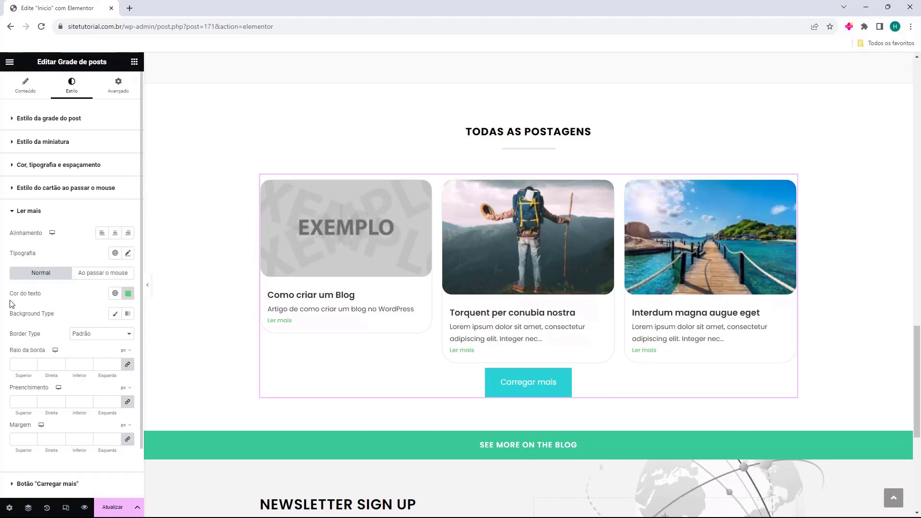
scroll(65, 292, down, 2)
click(29, 159)
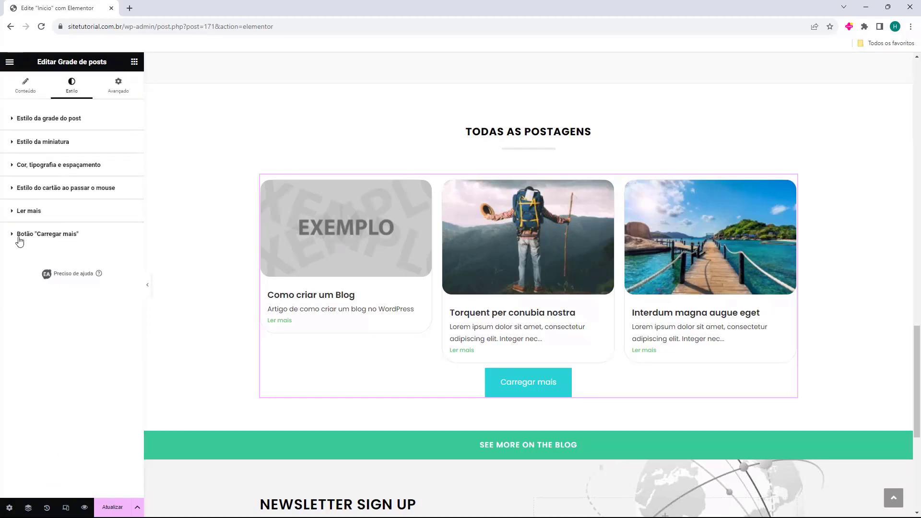
click(47, 234)
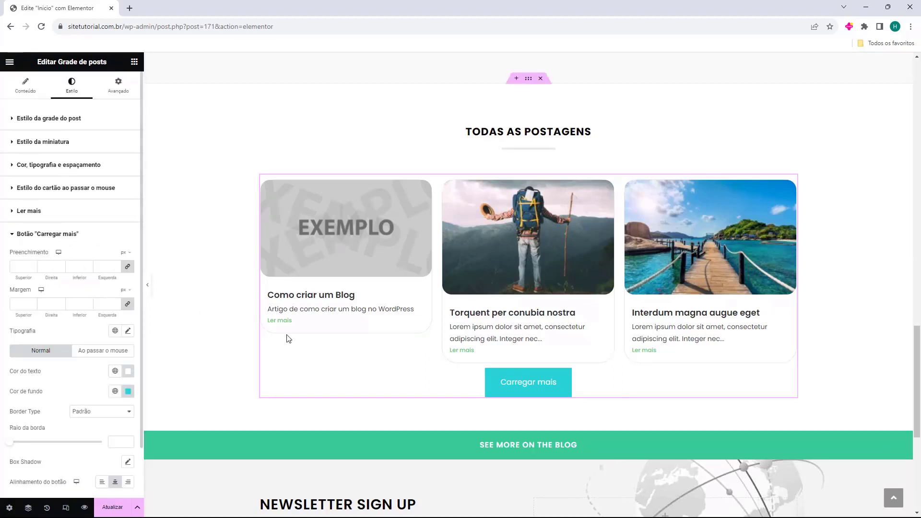
click(43, 218)
click(43, 220)
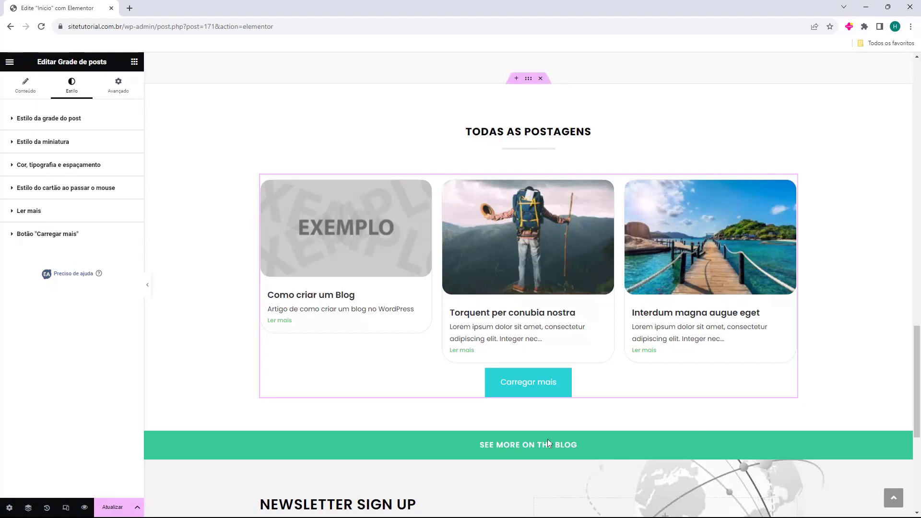
click(451, 321)
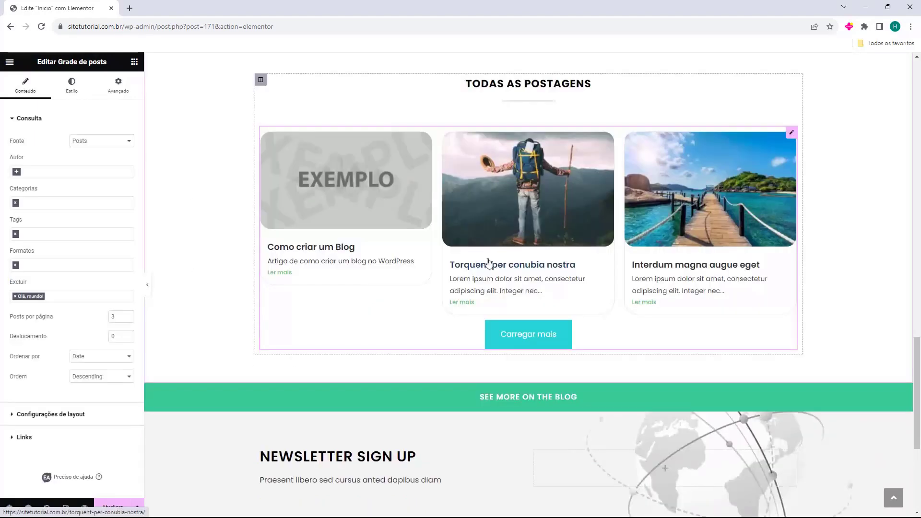
Select the SEE MORE ON THE BLOG button, check its link, and delete its section.
scroll(513, 339, down, 3)
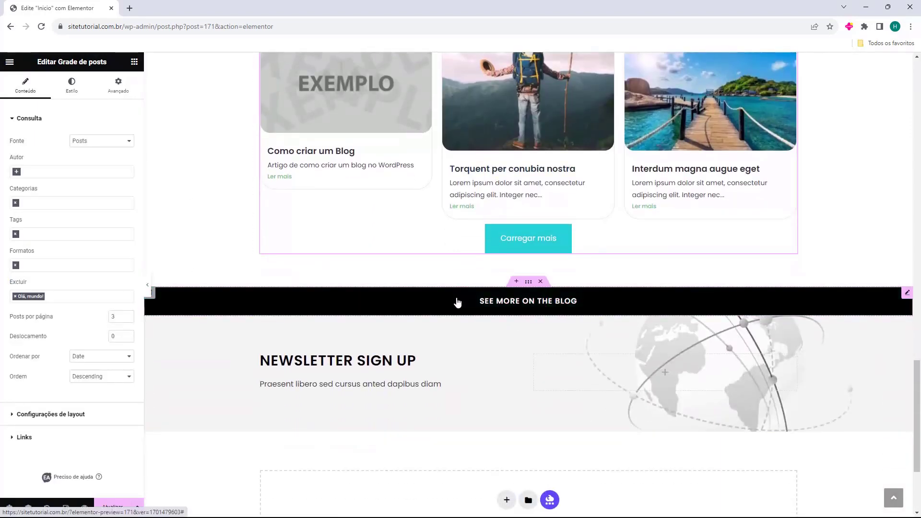
click(587, 305)
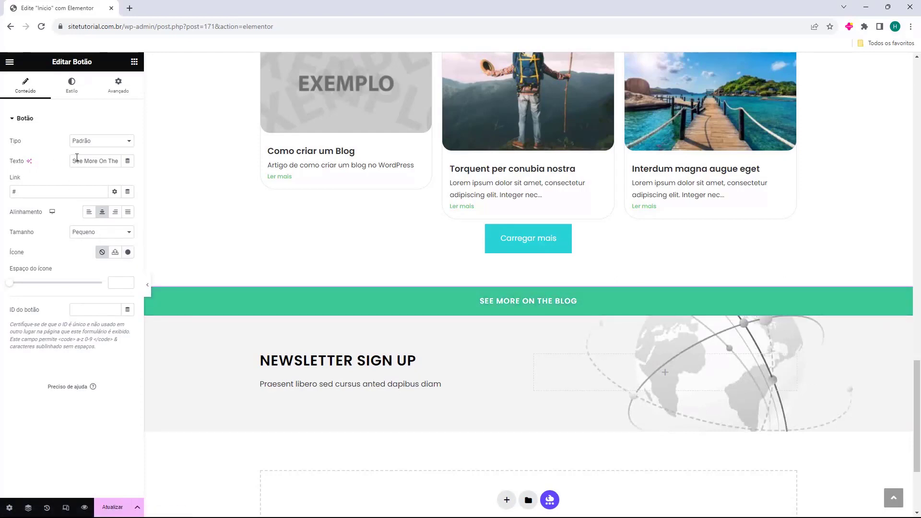
click(30, 191)
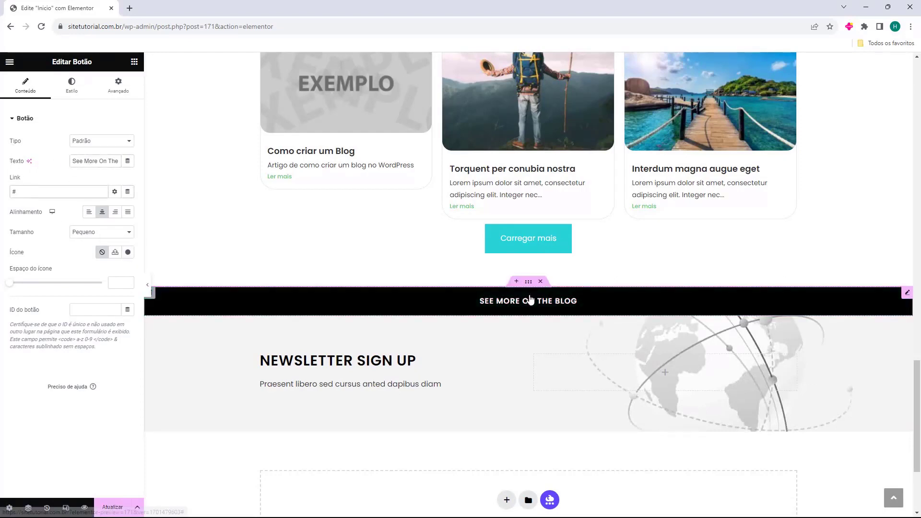
click(543, 284)
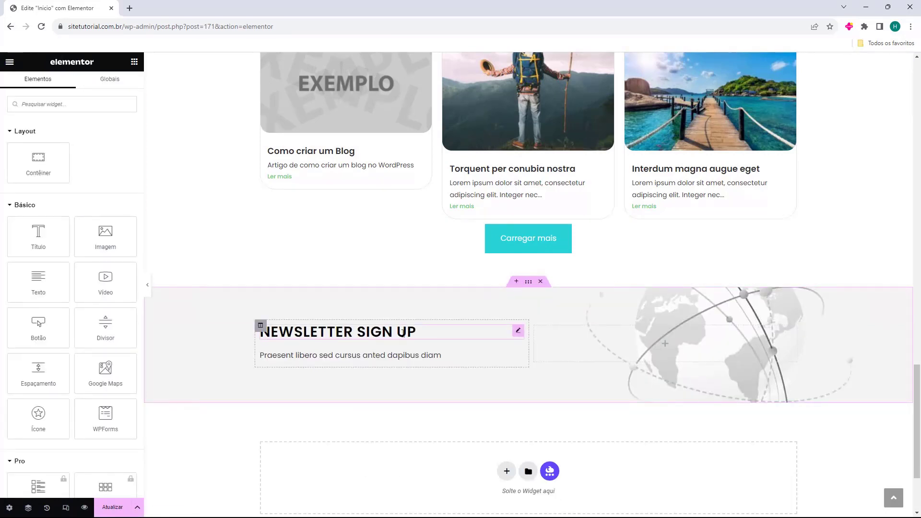
Edit the NEWSLETTER SIGN UP heading title to read 'Inscreva-se na Newsletter'.
click(425, 335)
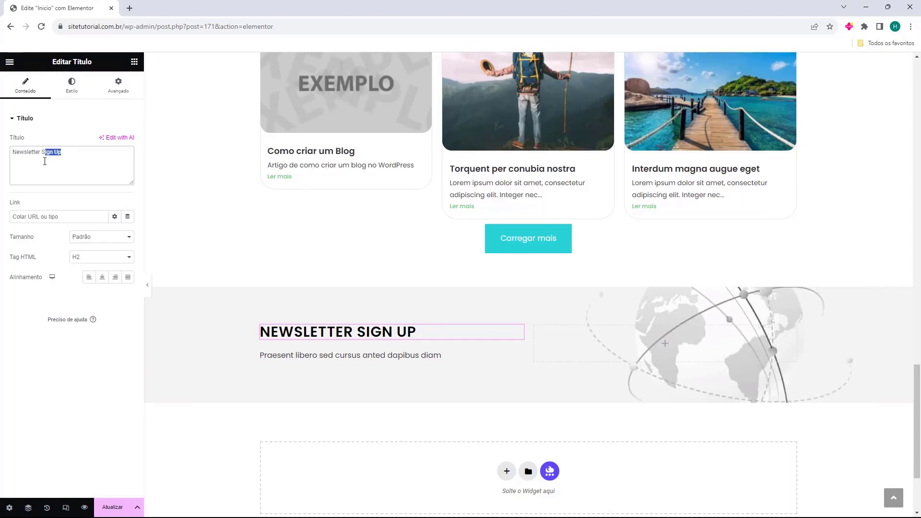
key(BackSpace)
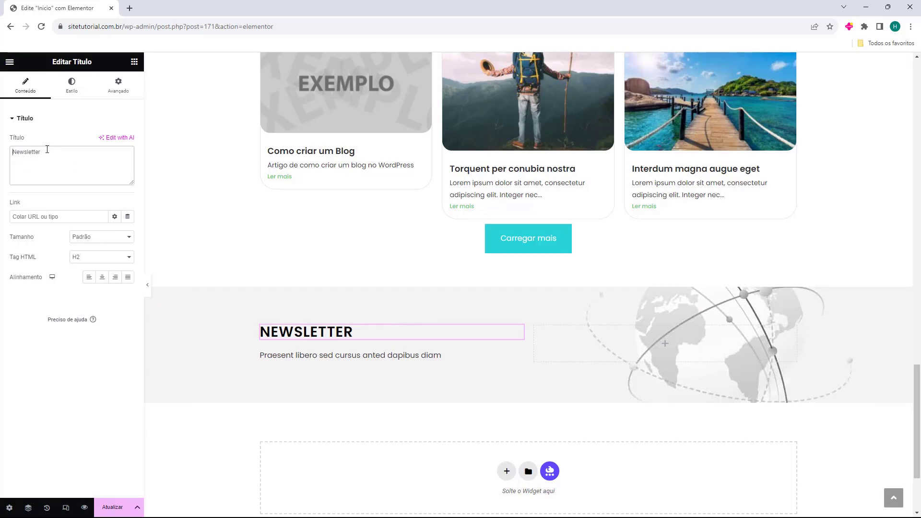
text(Inscreva-se na)
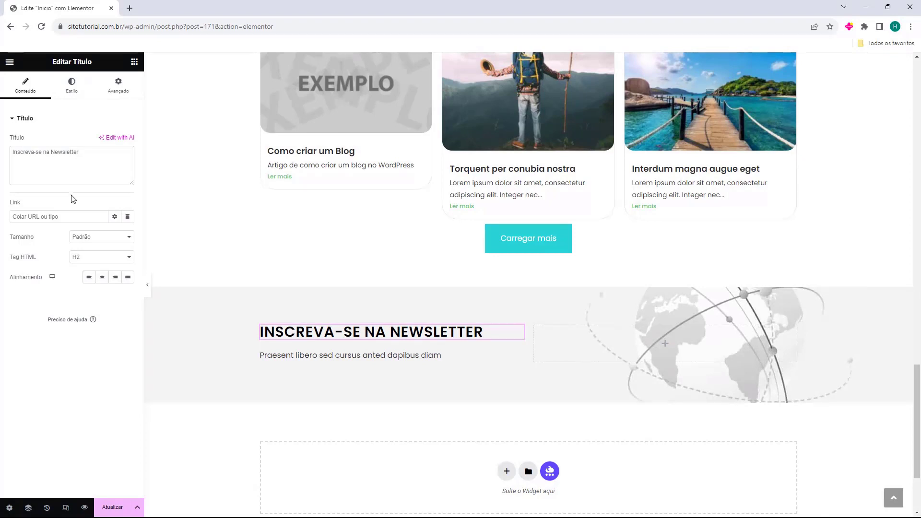
click(366, 355)
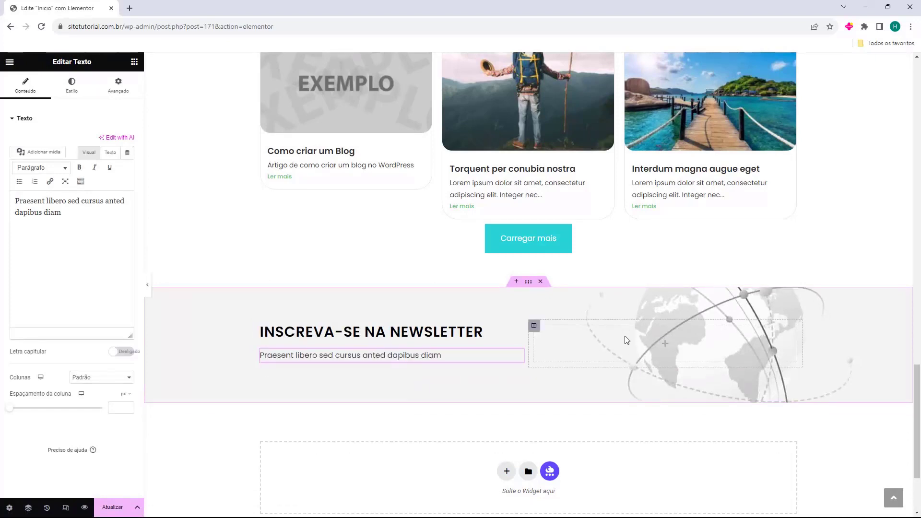
click(134, 62)
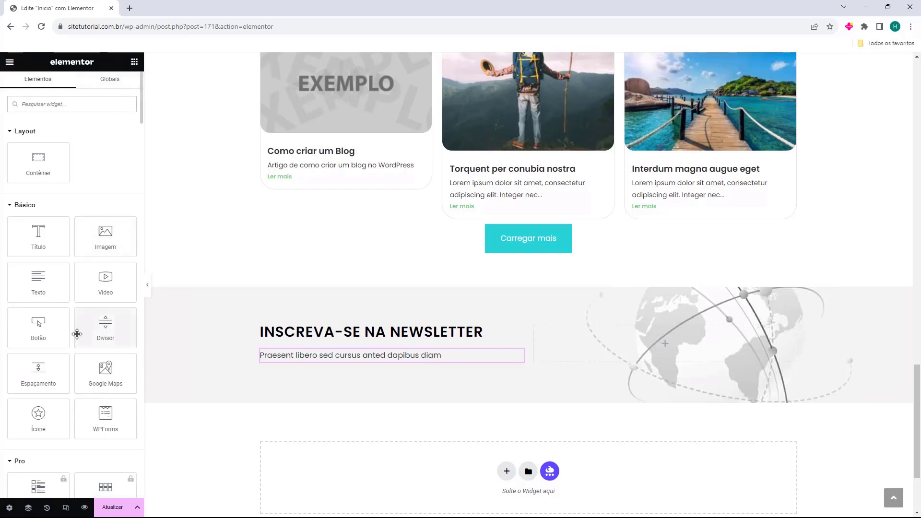
drag(101, 431, 618, 351)
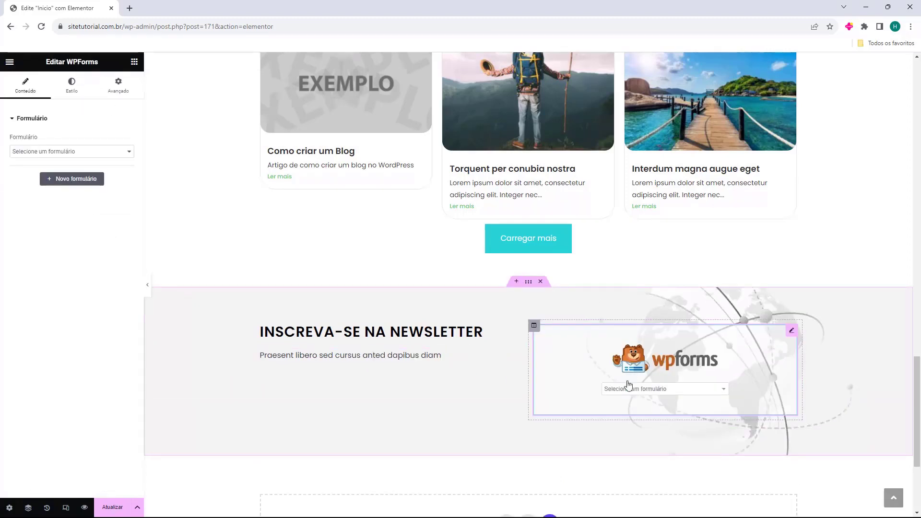
click(60, 151)
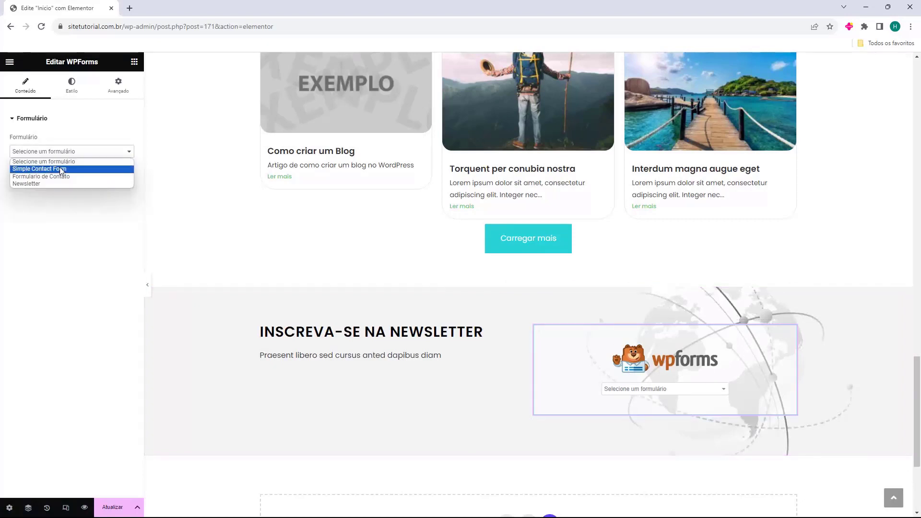
click(51, 182)
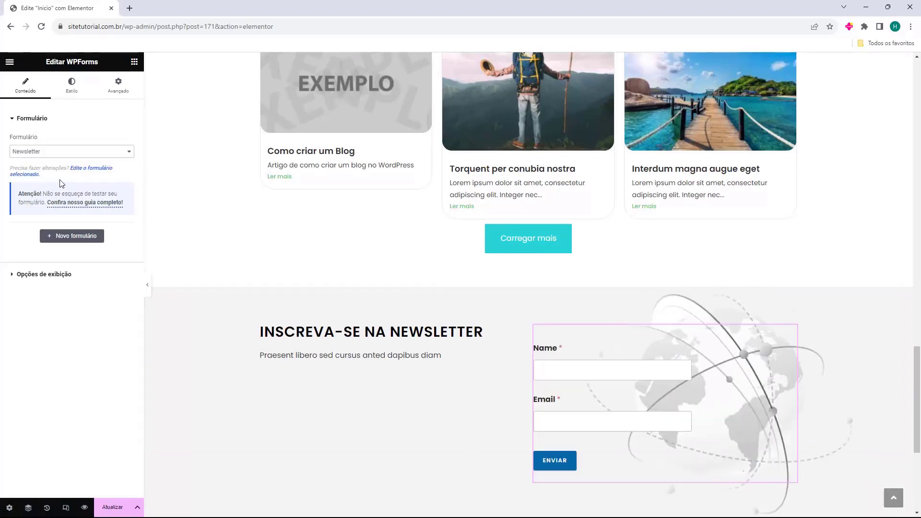
click(44, 274)
scroll(643, 366, down, 2)
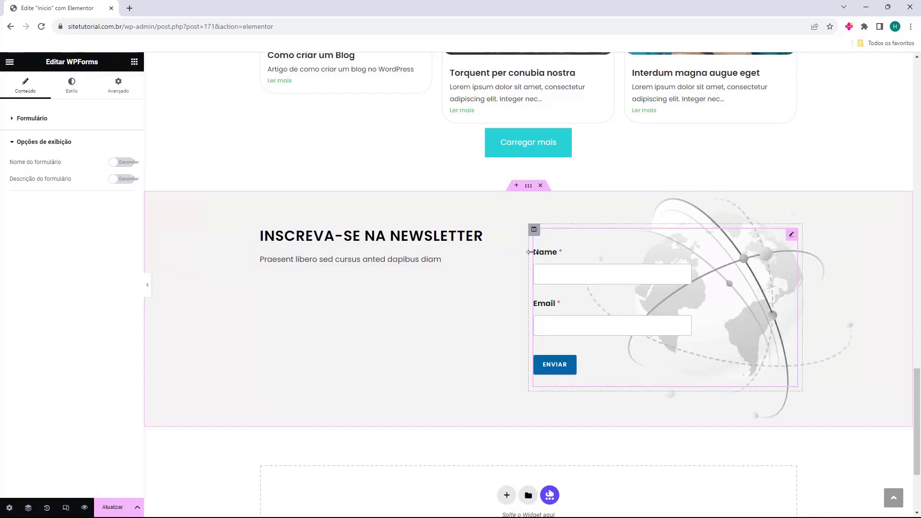
key(Delete)
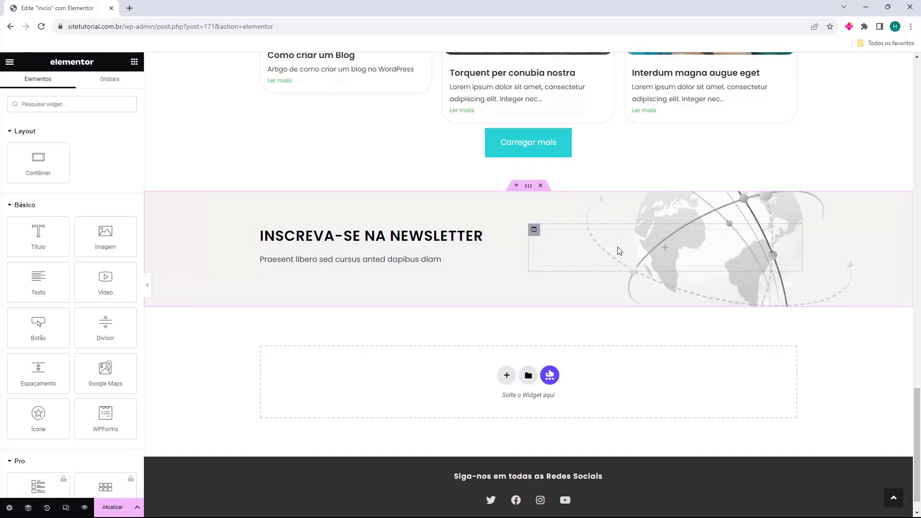
scroll(562, 375, up, 5)
scroll(563, 375, up, 20)
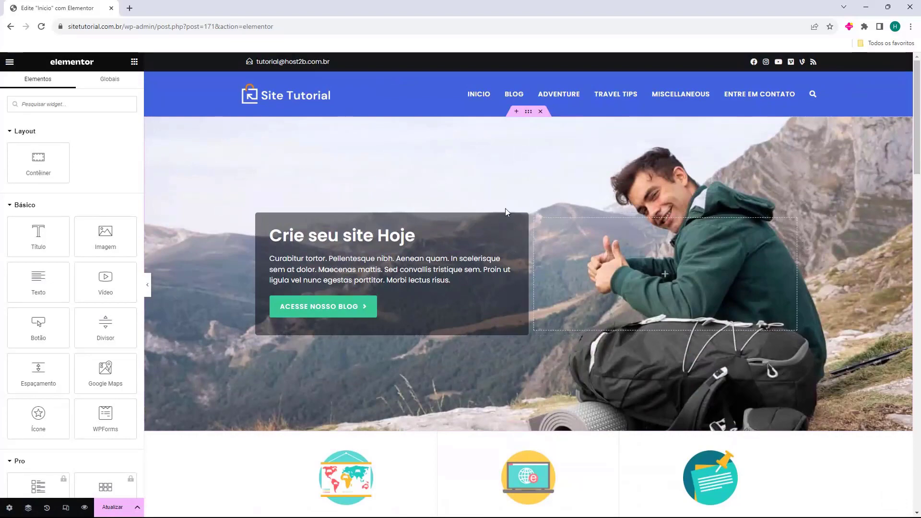
Save the Início page with Atualizar and exit Elementor to the Painel dashboard.
click(110, 508)
scroll(333, 288, down, 6)
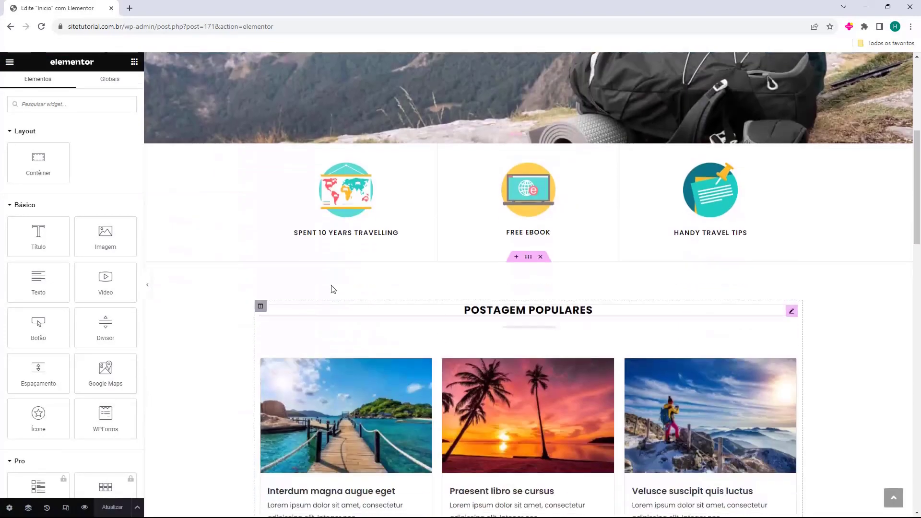
scroll(306, 281, up, 6)
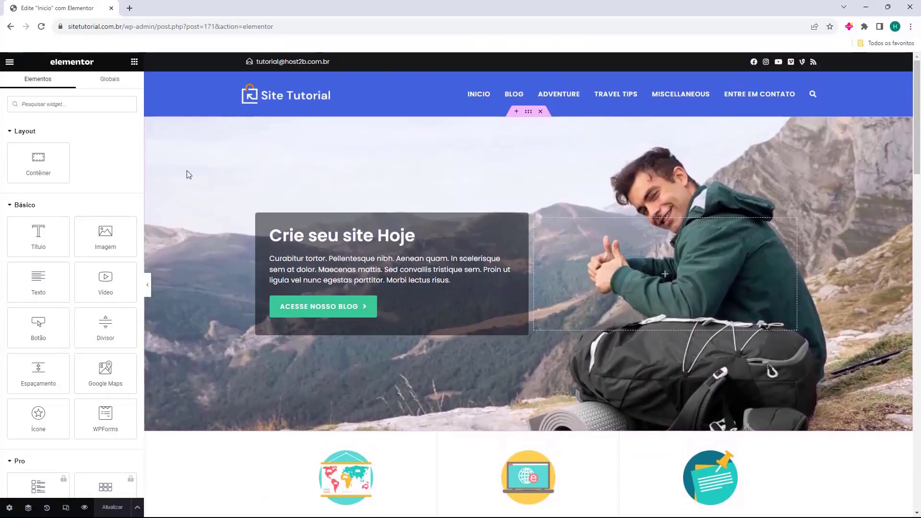
click(9, 61)
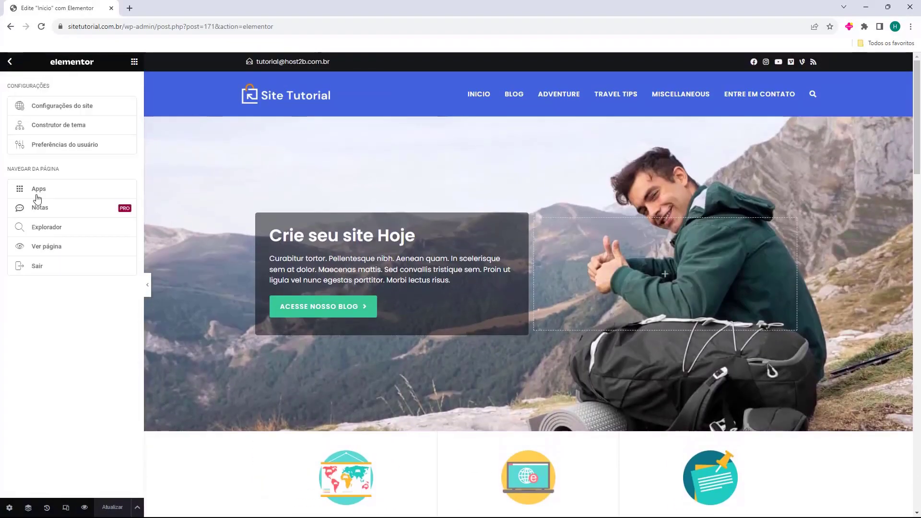
click(30, 269)
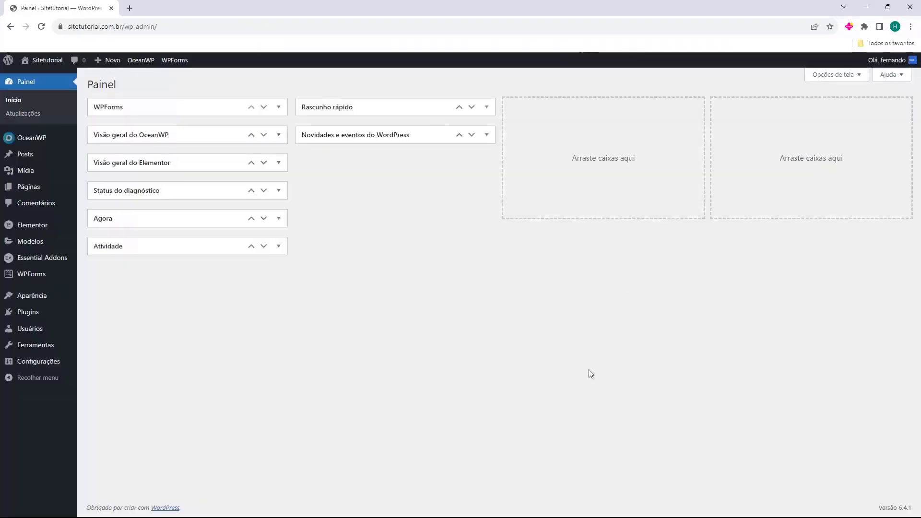
Open the live site in a new tab and view the Interdum magna augue eget post.
mouse_move(46, 61)
click(46, 77)
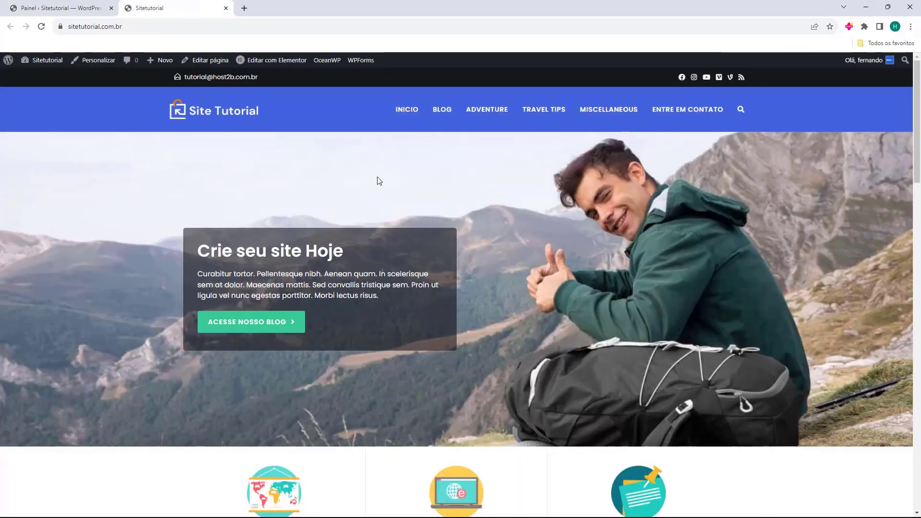
scroll(494, 234, down, 5)
scroll(494, 234, down, 10)
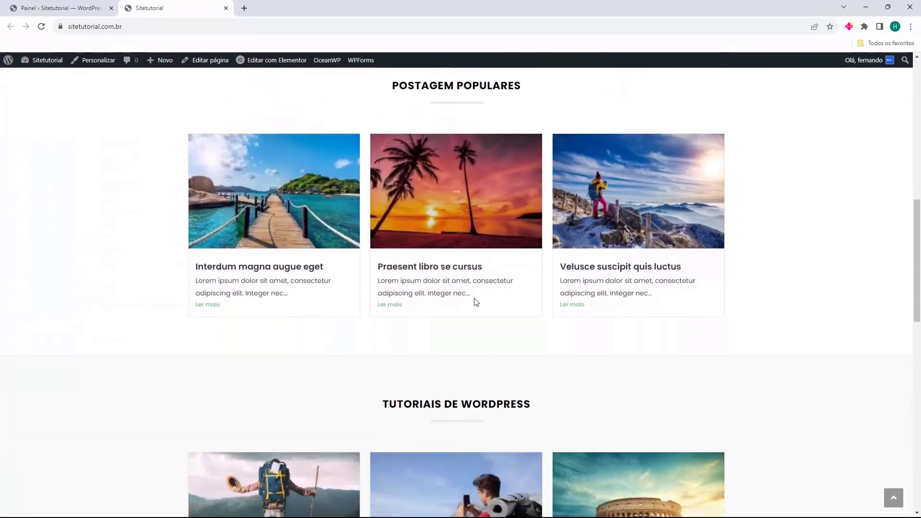
scroll(459, 379, down, 8)
scroll(483, 419, up, 17)
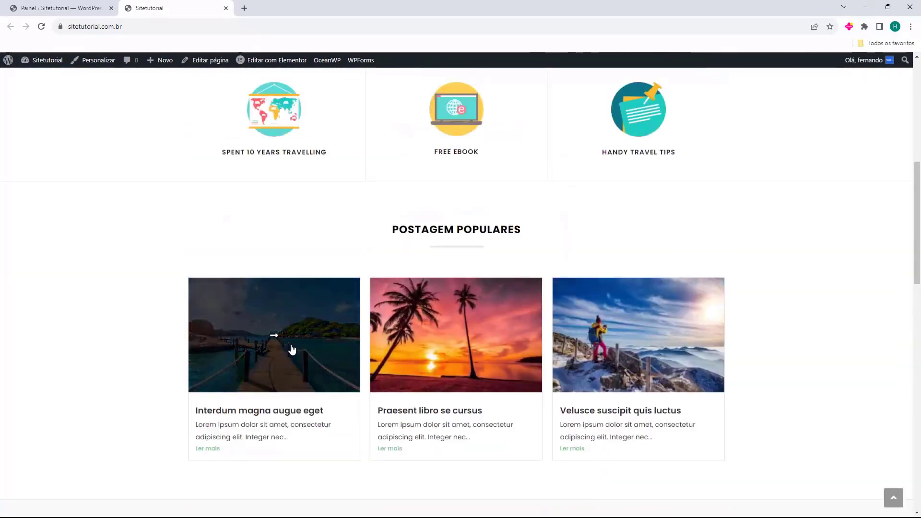
click(291, 349)
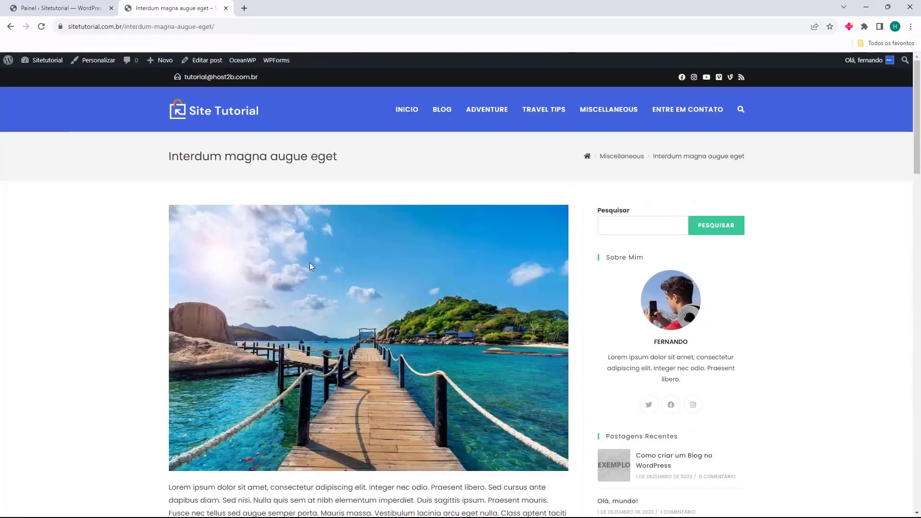
scroll(309, 263, down, 10)
scroll(336, 278, up, 15)
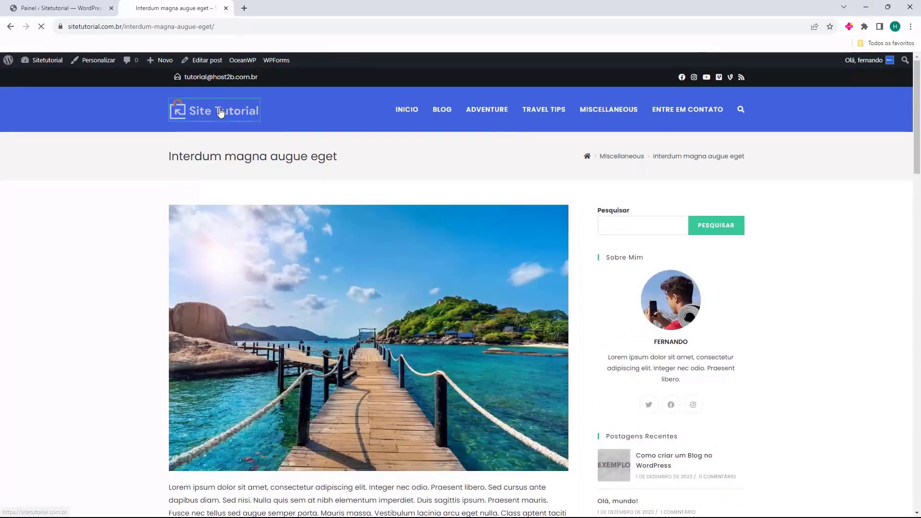
Check the Blog page, the hero link and blog page 2, then return to the Painel tab.
click(222, 111)
click(442, 109)
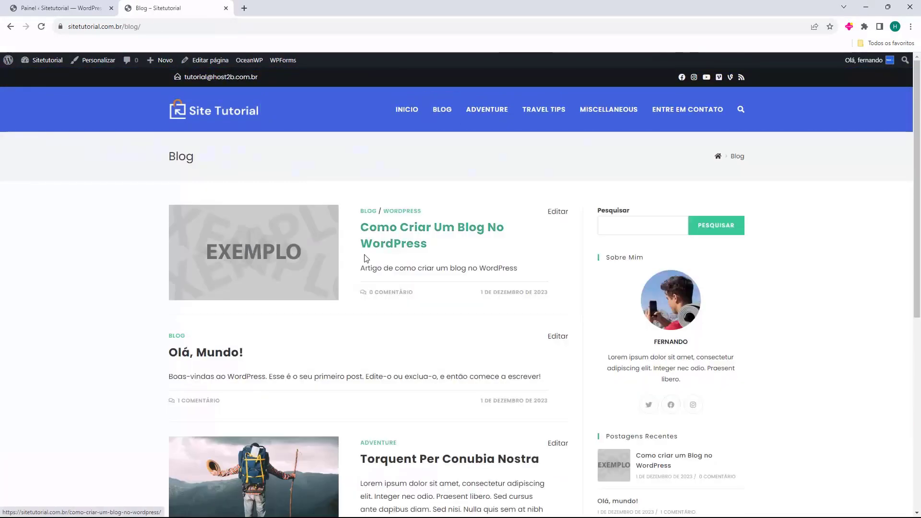
click(211, 127)
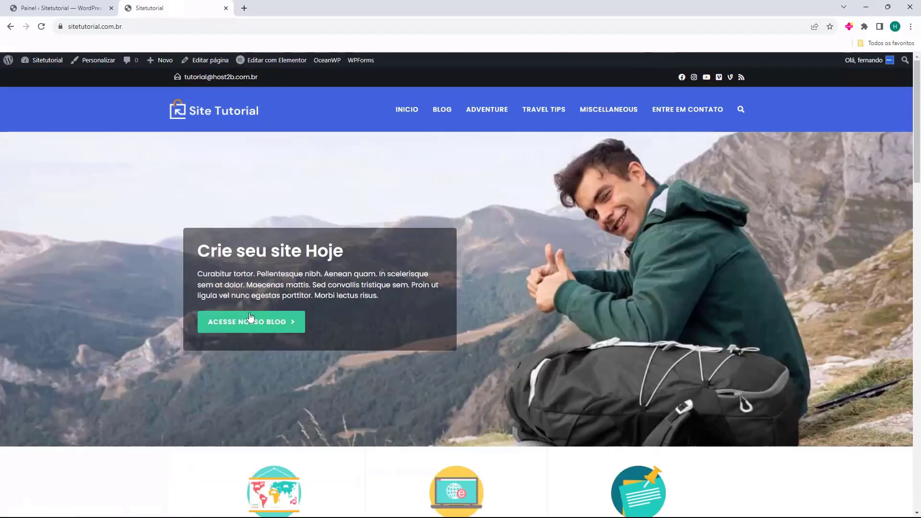
click(250, 331)
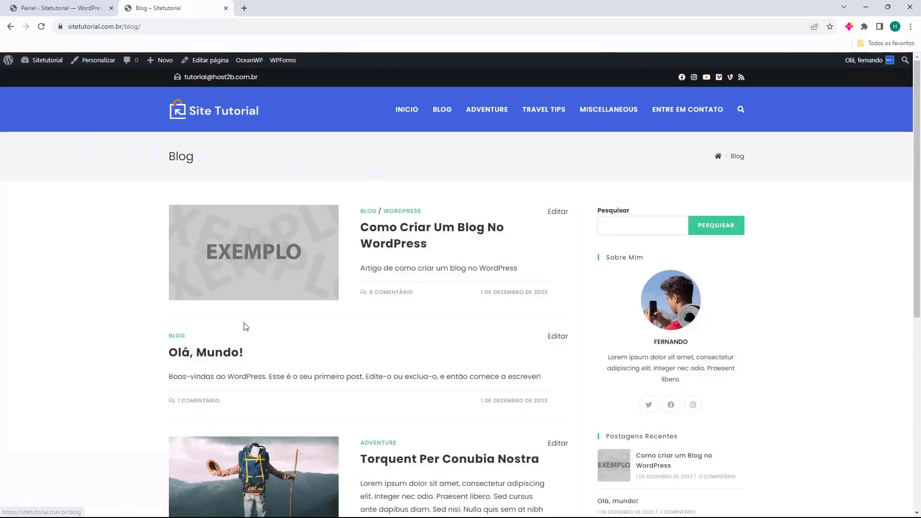
scroll(380, 283, down, 3)
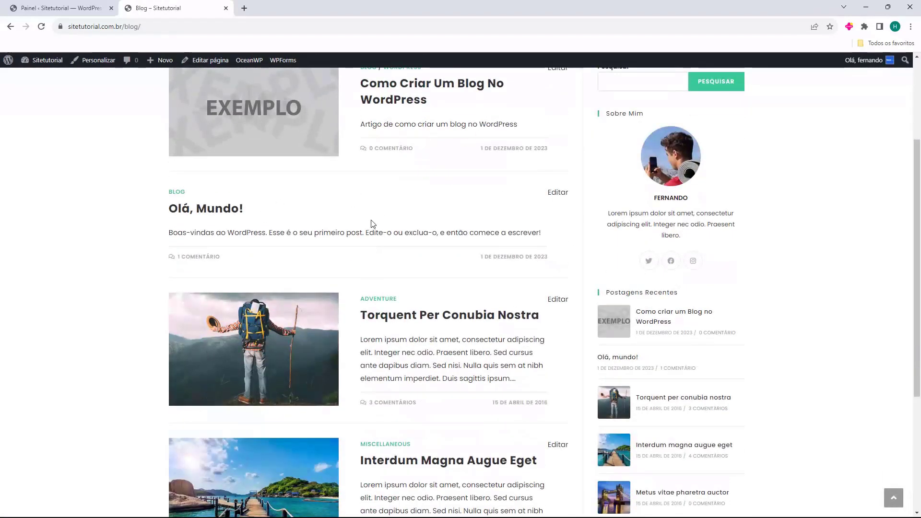
scroll(639, 267, down, 1)
drag(611, 249, 658, 247)
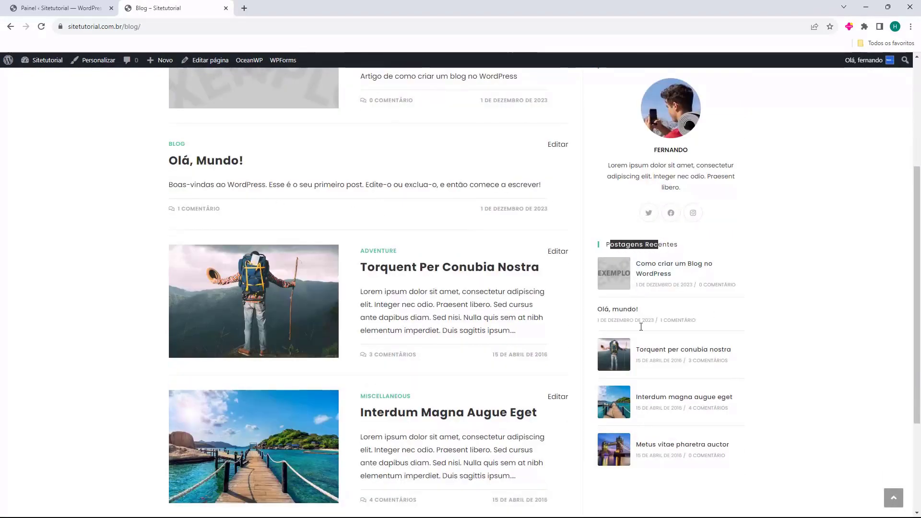
scroll(202, 396, down, 3)
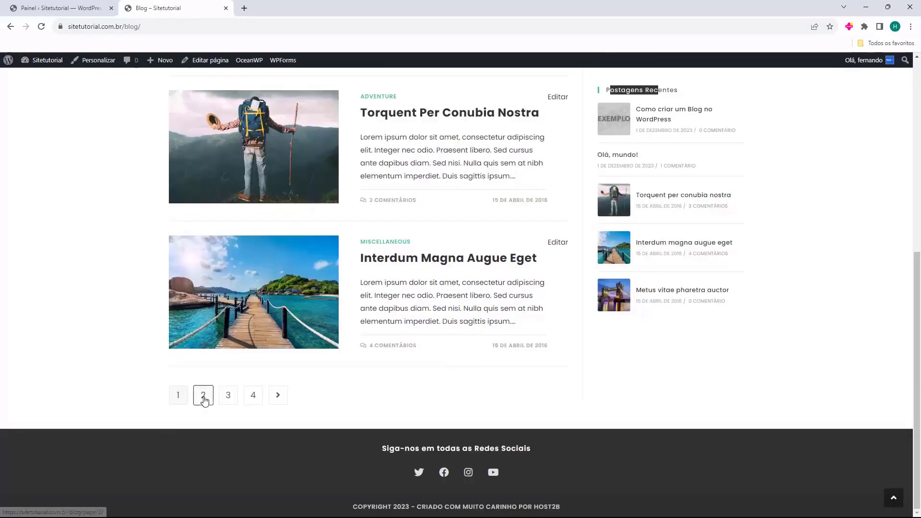
click(201, 396)
click(241, 117)
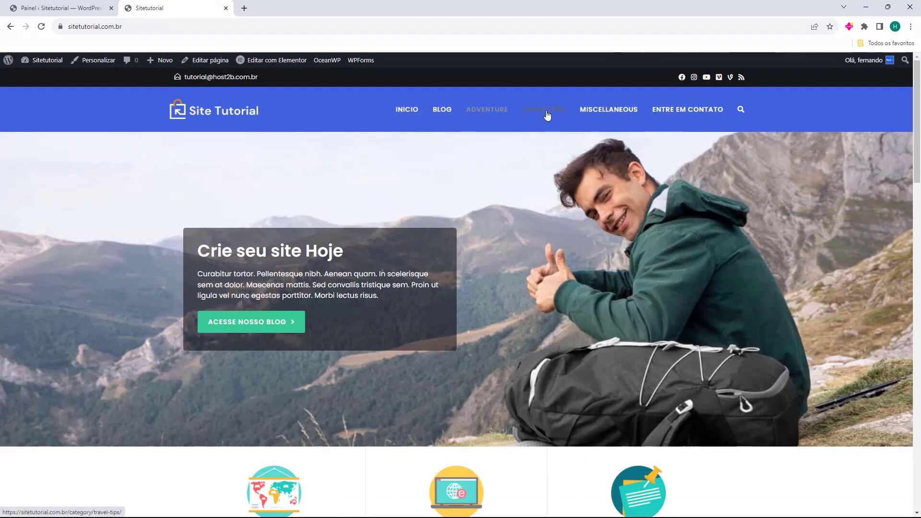
click(76, 8)
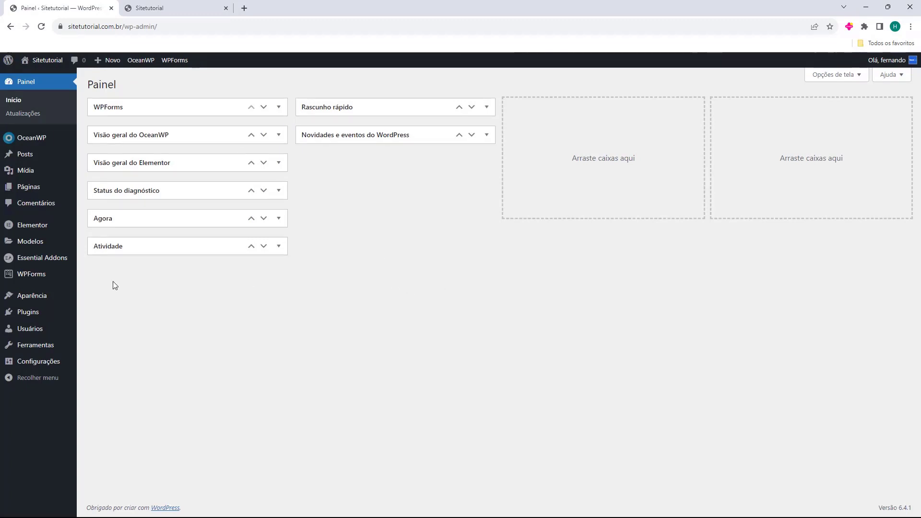
Go to Aparência > Menus and review Main Menu's items, Início through Entre em contato.
mouse_move(26, 300)
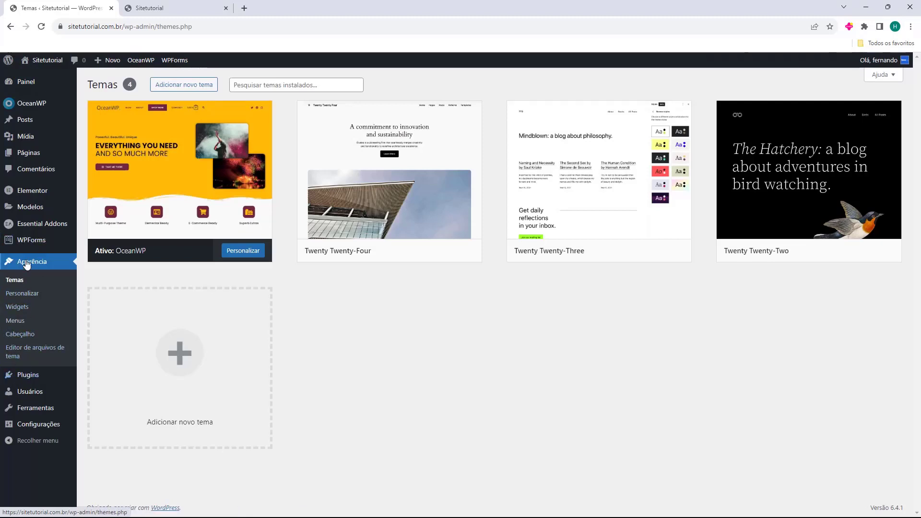
click(18, 326)
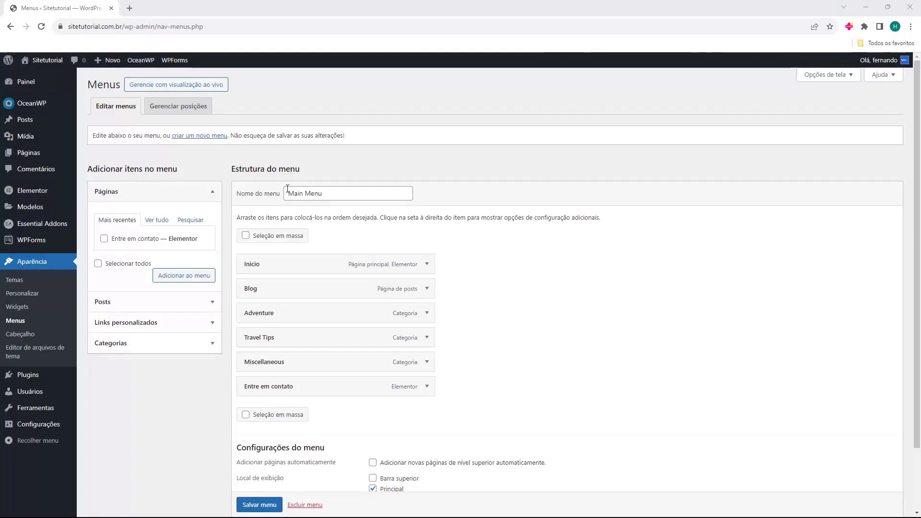
drag(233, 167, 292, 162)
click(292, 162)
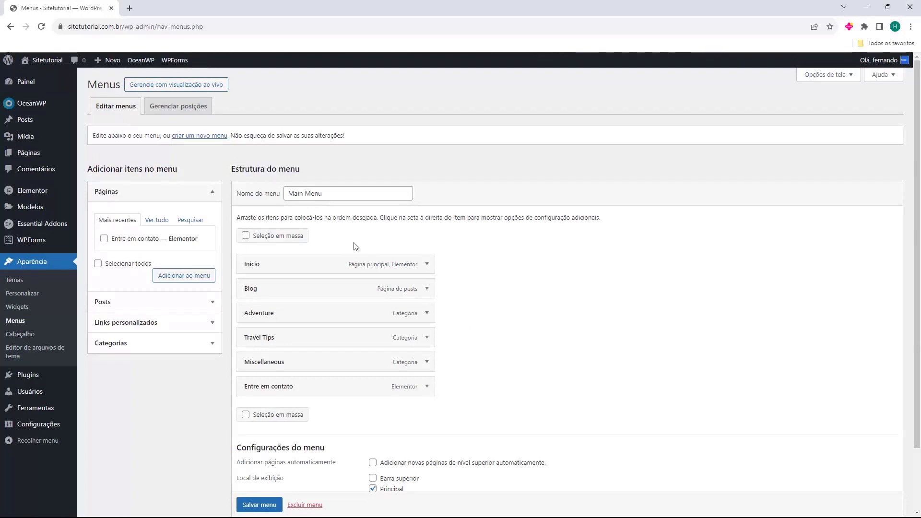
scroll(331, 269, down, 2)
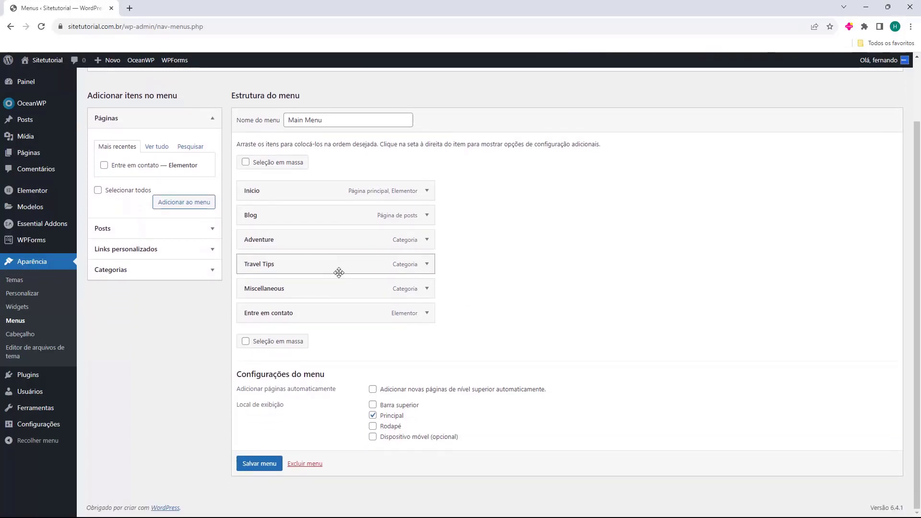
scroll(287, 259, up, 1)
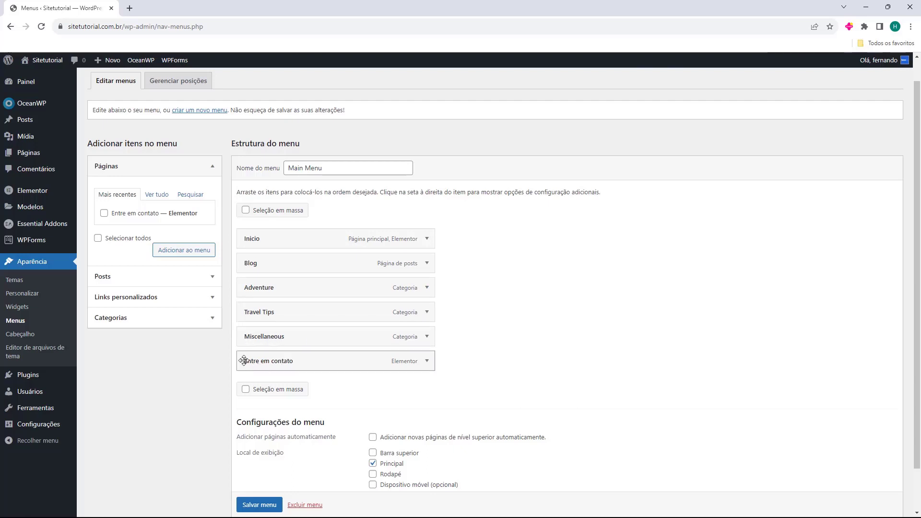
Inspect the Adventure menu item's navigation label settings.
click(427, 288)
scroll(428, 291, down, 1)
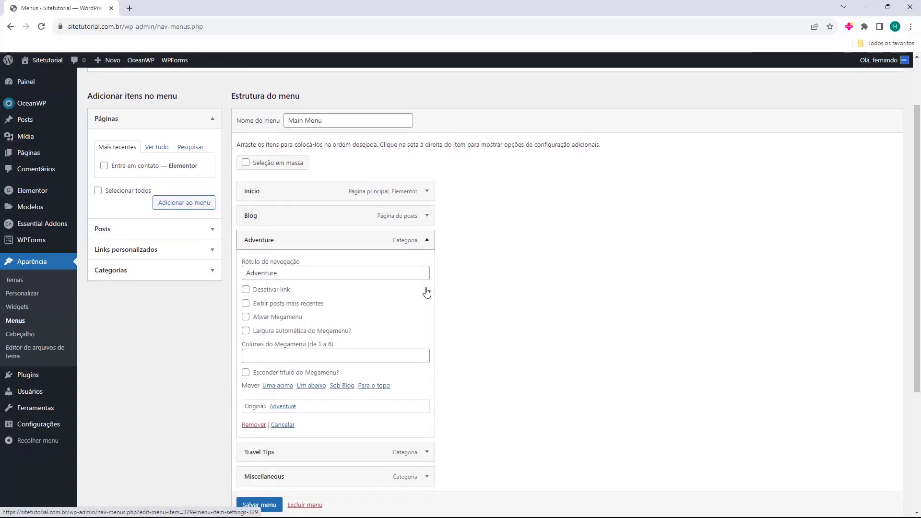
double_click(299, 268)
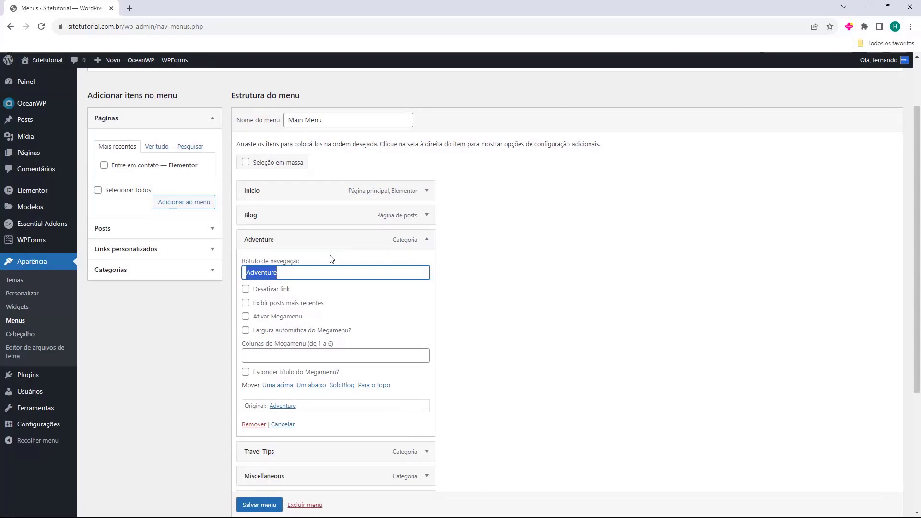
click(427, 240)
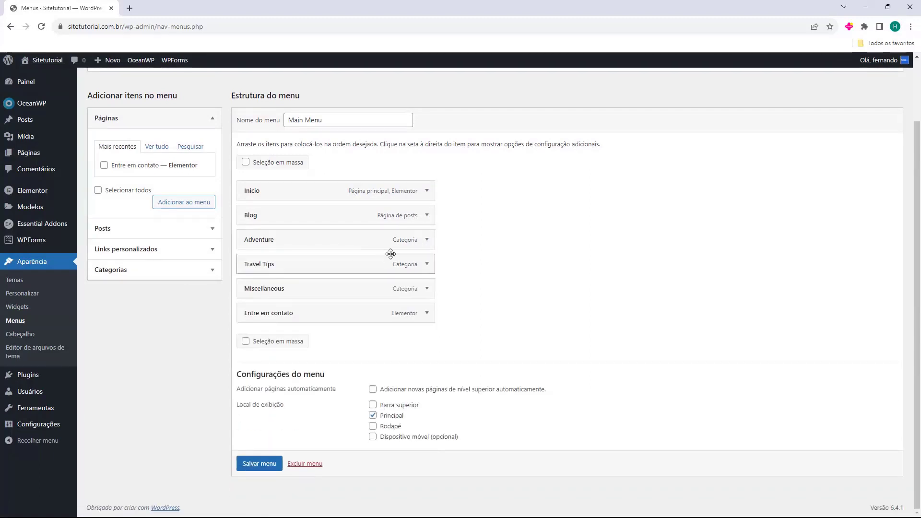
Browse the pages and posts available to add to the menu.
click(112, 124)
click(147, 124)
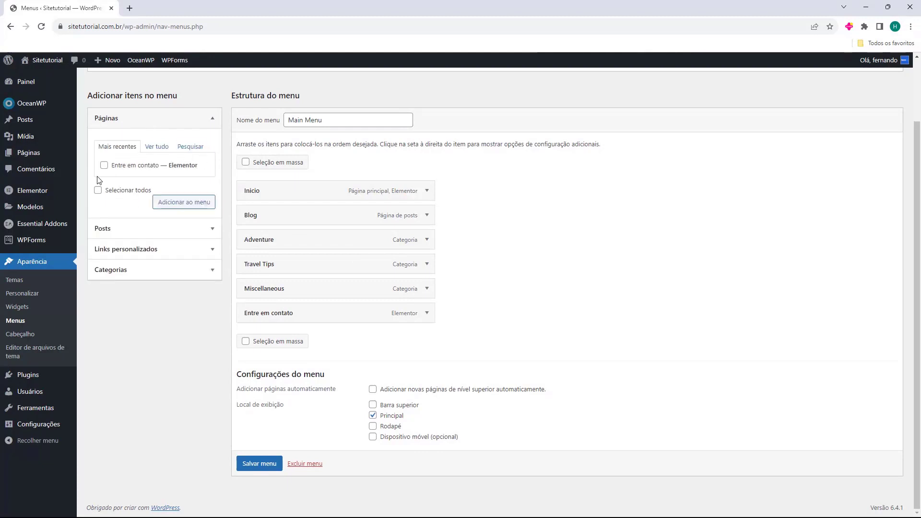
click(133, 227)
scroll(137, 215, down, 3)
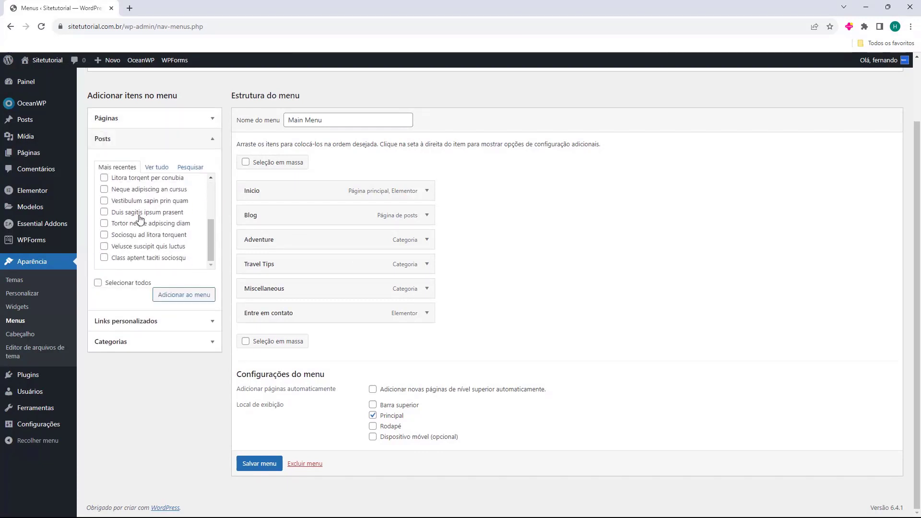
scroll(136, 225, up, 3)
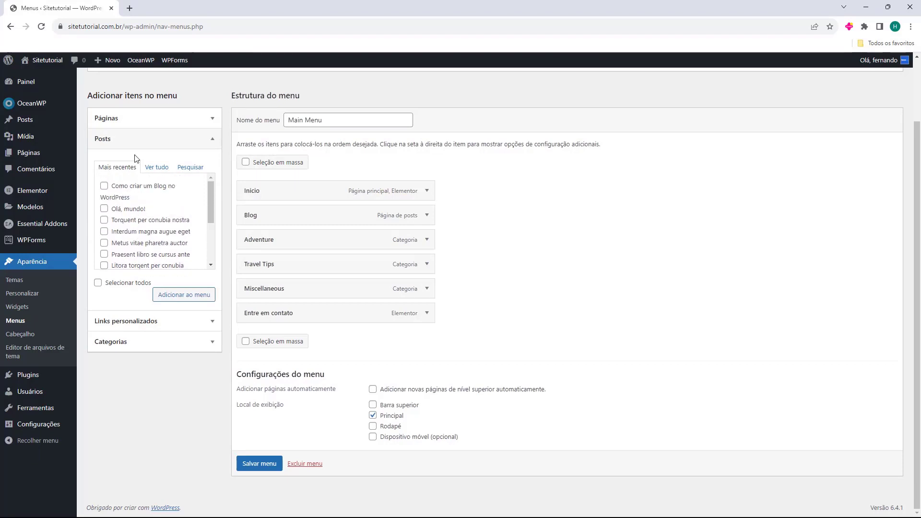
click(137, 140)
Look at the Links personalizados fields, then expand the Categorias panel.
click(123, 163)
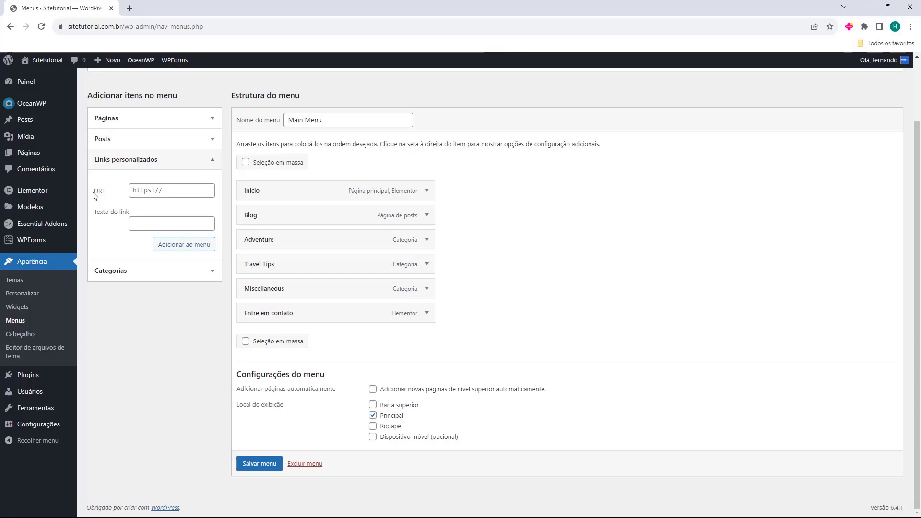
click(159, 196)
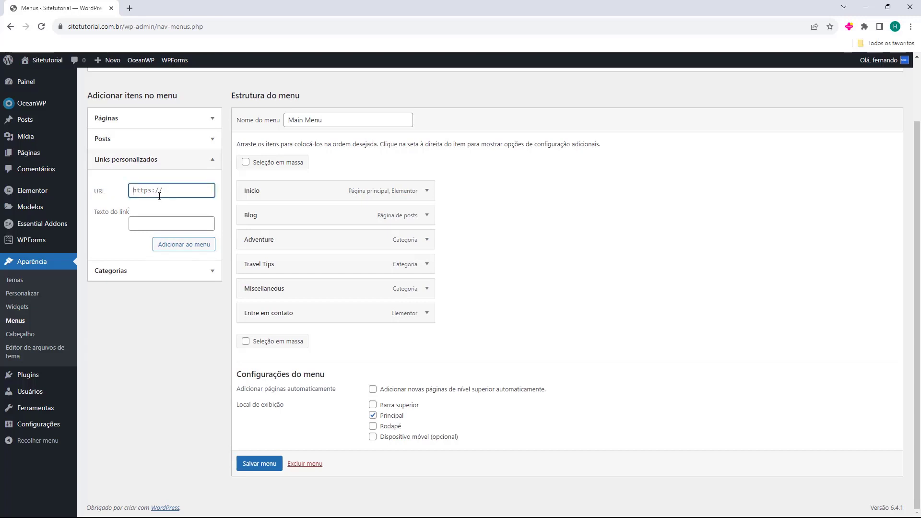
drag(93, 217, 115, 216)
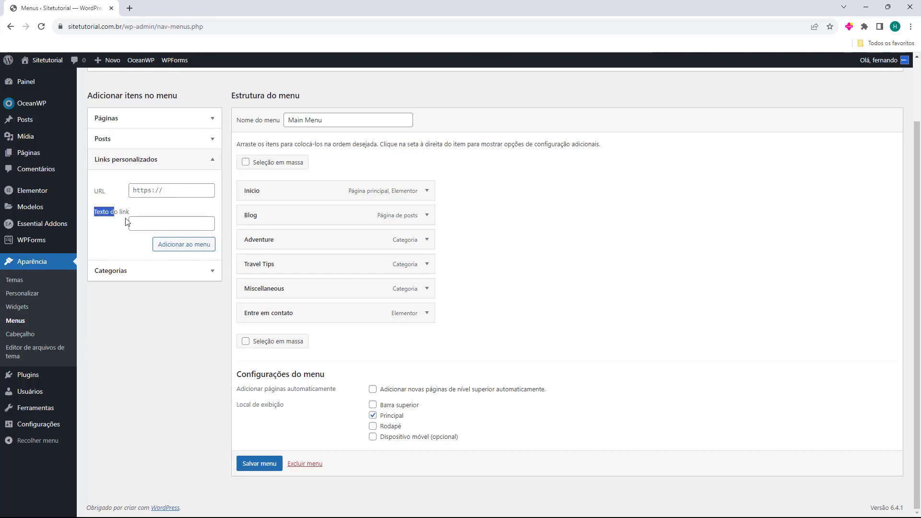
click(133, 222)
click(110, 273)
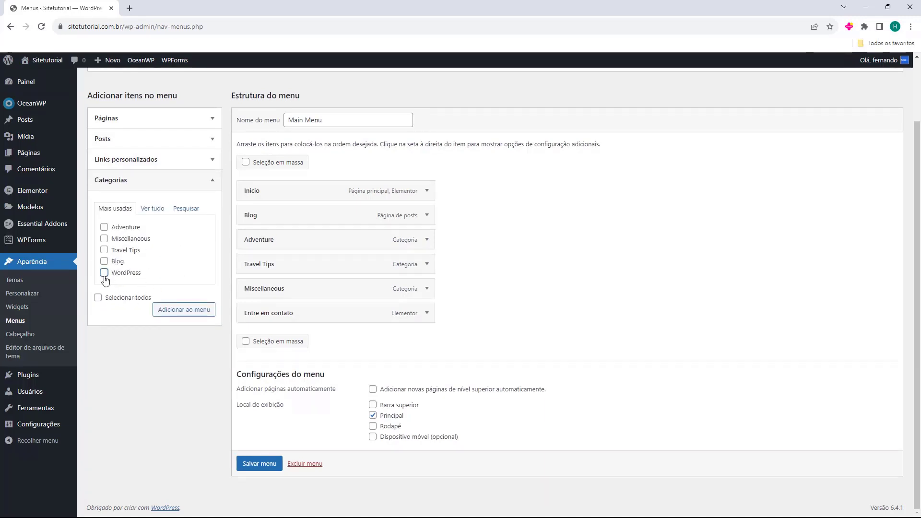
Add the WordPress category right after Blog and nest Adventure beneath Blog.
click(179, 313)
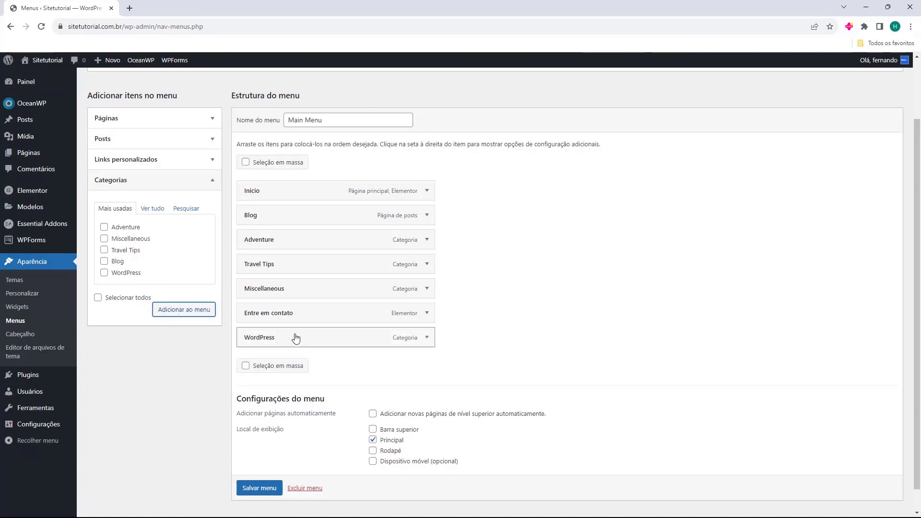
drag(286, 333, 283, 241)
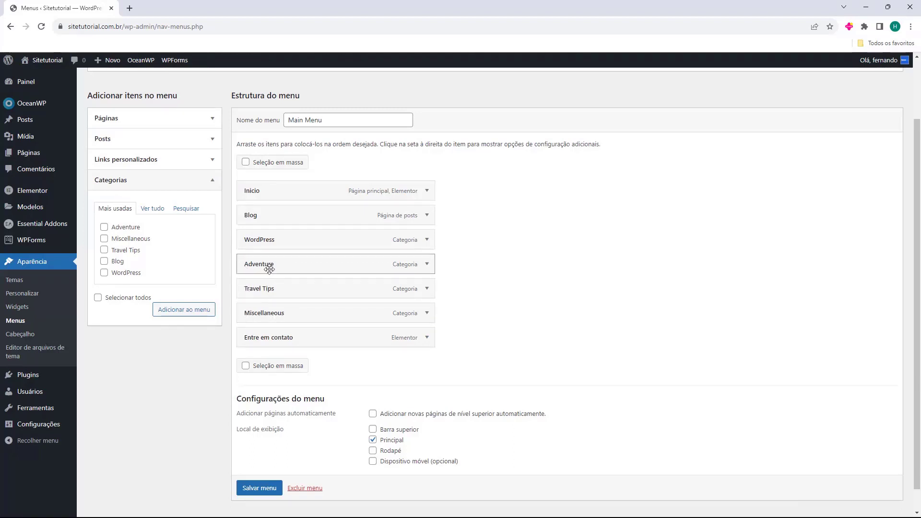
drag(269, 269, 280, 253)
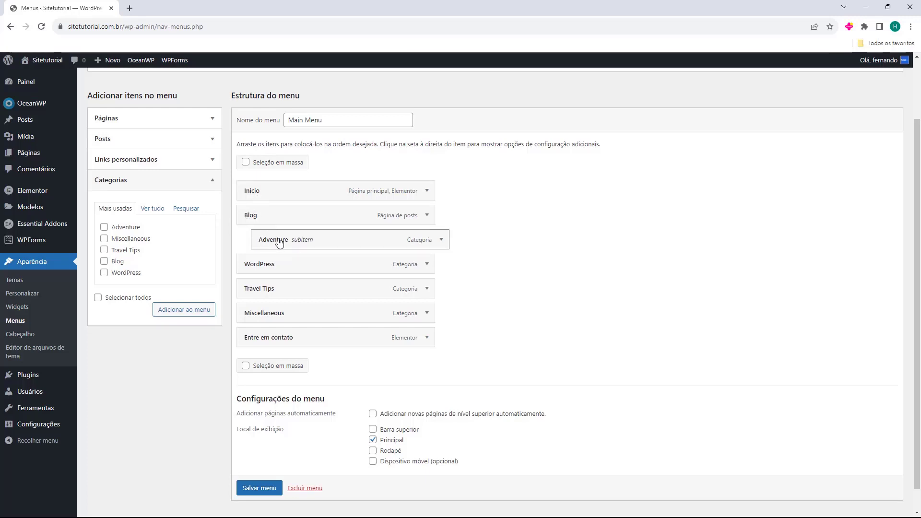
Make Travel Tips a Blog subitem and Miscellaneous an Adventure subitem, then click Salvar menu.
drag(264, 291, 280, 271)
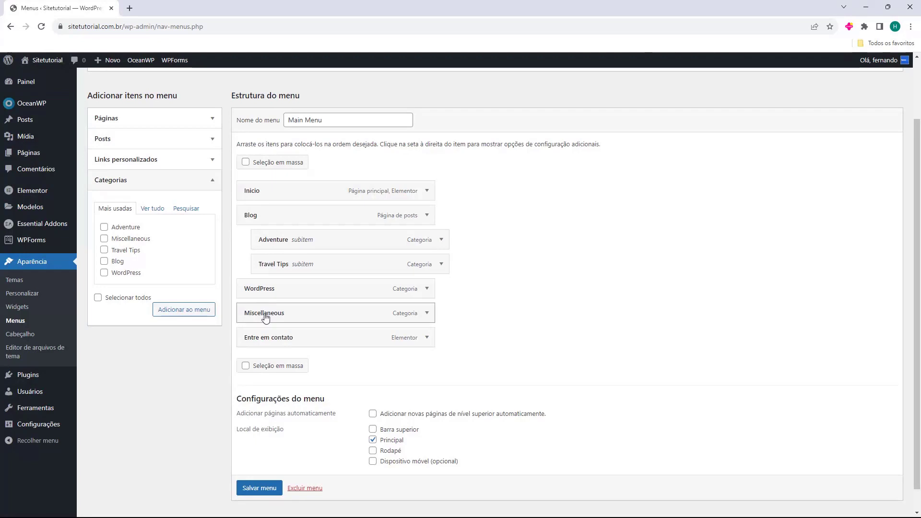
drag(266, 317, 298, 263)
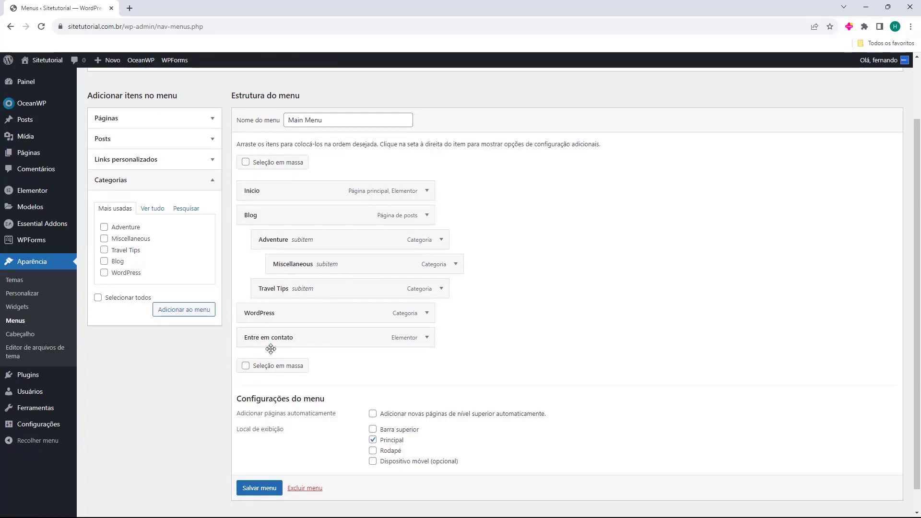
drag(235, 402, 291, 397)
click(293, 396)
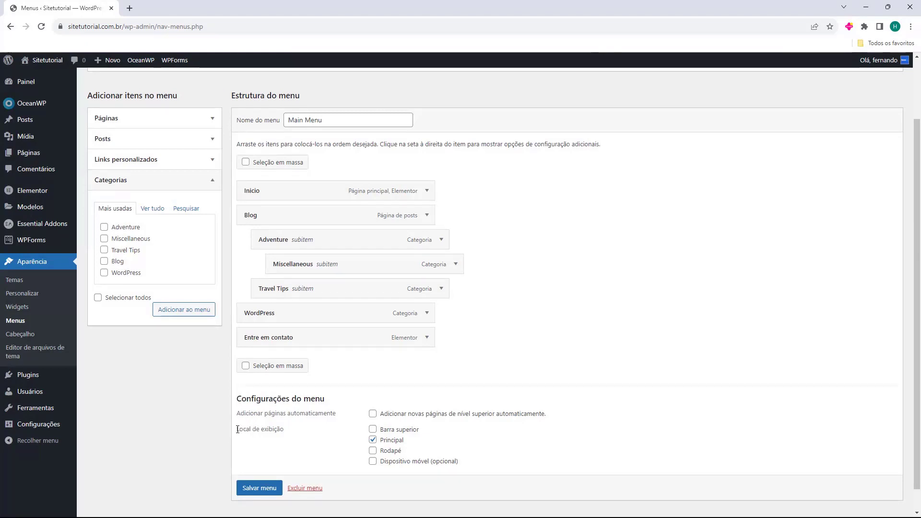
drag(237, 429, 255, 430)
click(257, 430)
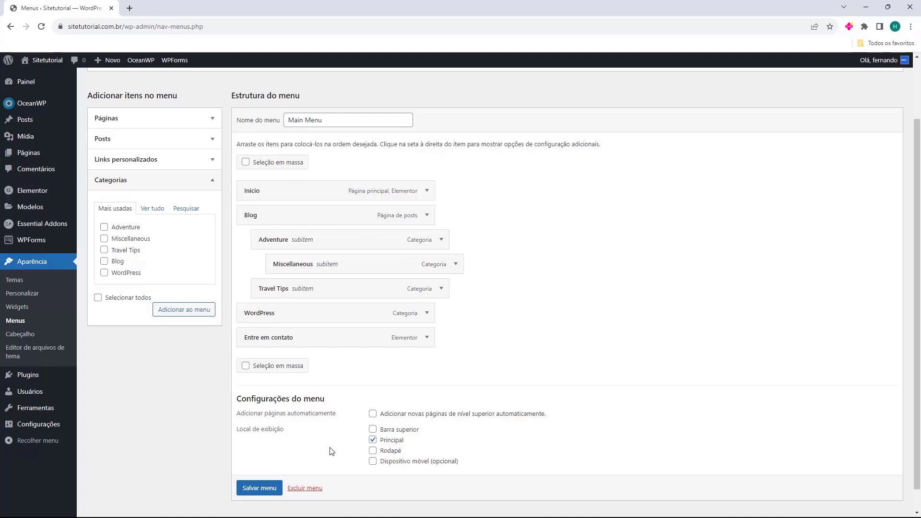
click(254, 487)
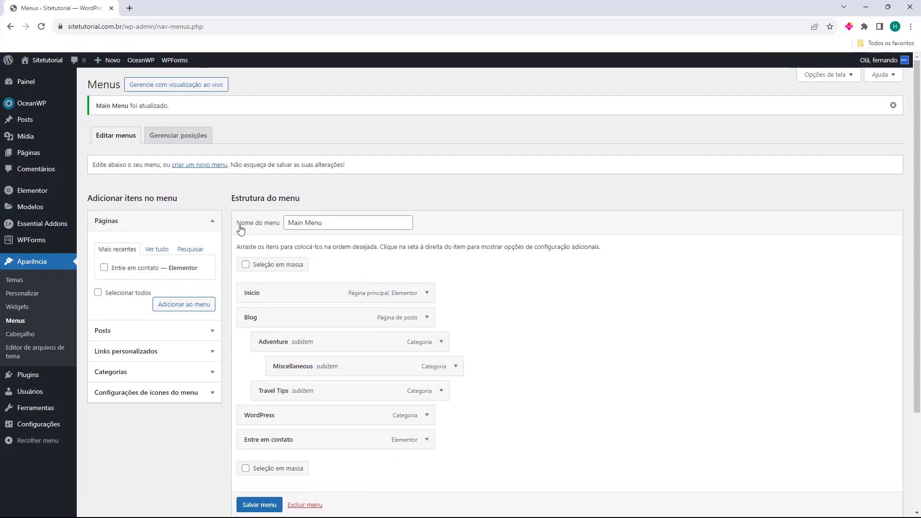
drag(237, 224, 271, 231)
Open the live Sitetutorial site in a new browser tab and switch to it.
click(288, 225)
mouse_move(47, 61)
middle_click(47, 78)
click(165, 14)
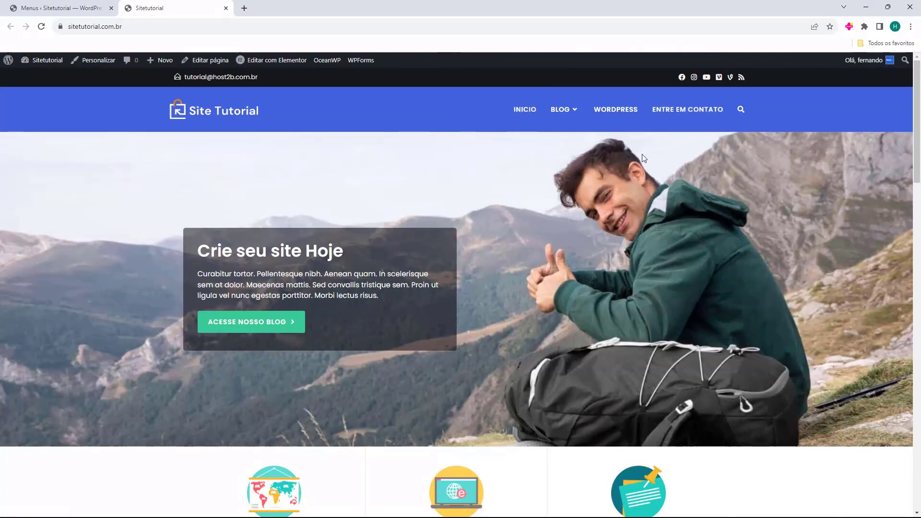
Visit the Adventure category, Blog, WordPress and Entre em contato pages from the header menu.
mouse_move(570, 114)
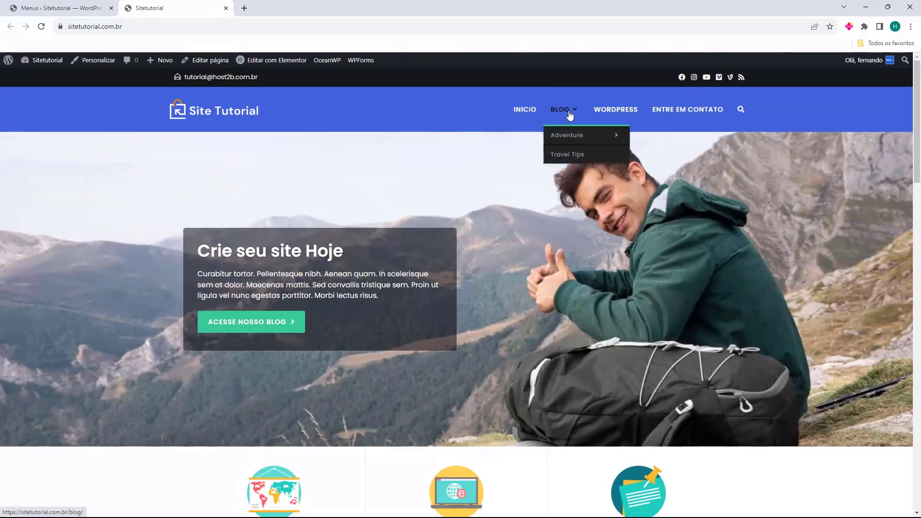
mouse_move(571, 143)
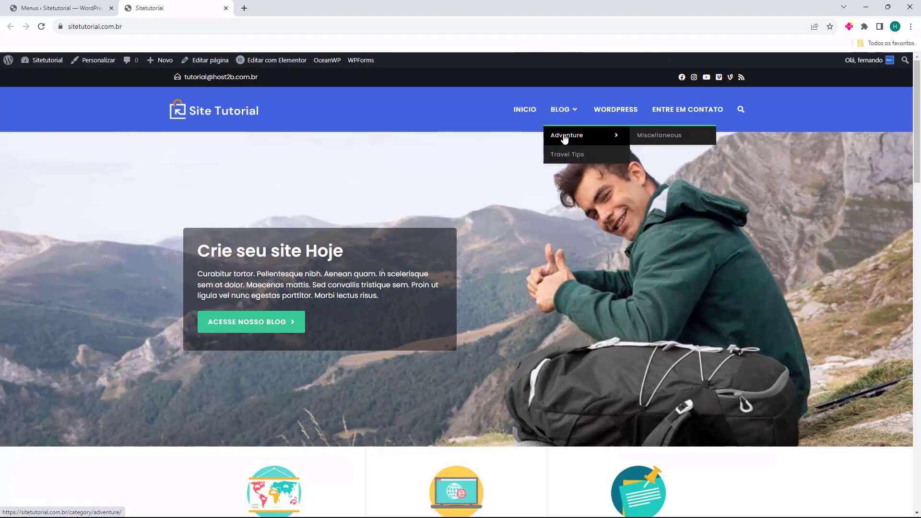
click(564, 139)
click(561, 112)
click(616, 111)
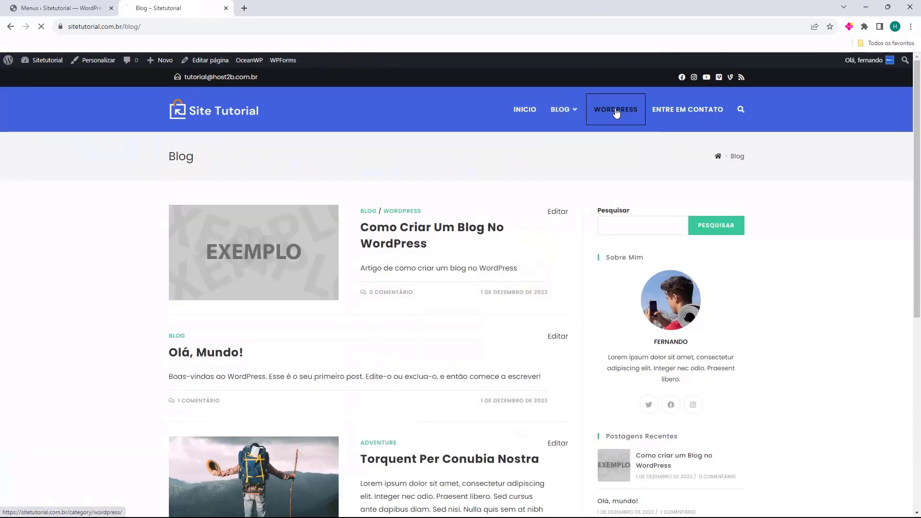
click(665, 111)
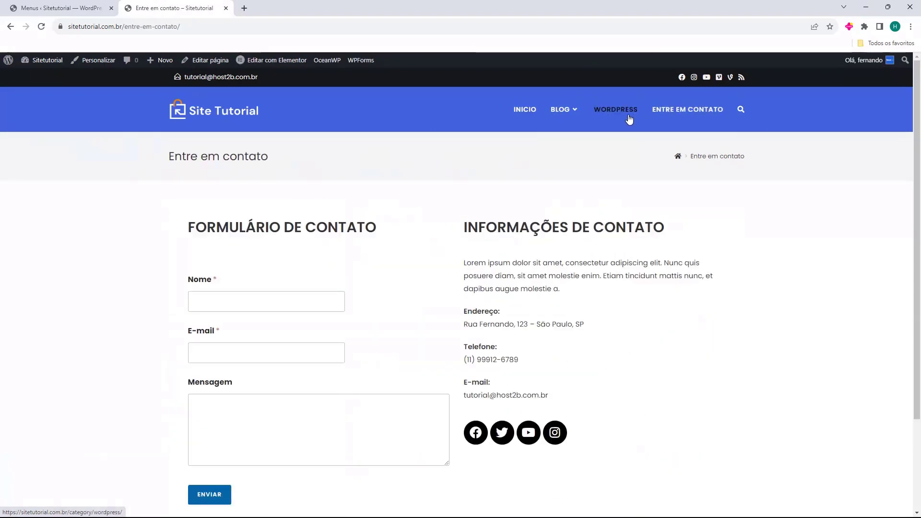
Return to Inicio, then check Blog's Adventure and Travel Tips subitems before going home again.
click(524, 110)
click(559, 112)
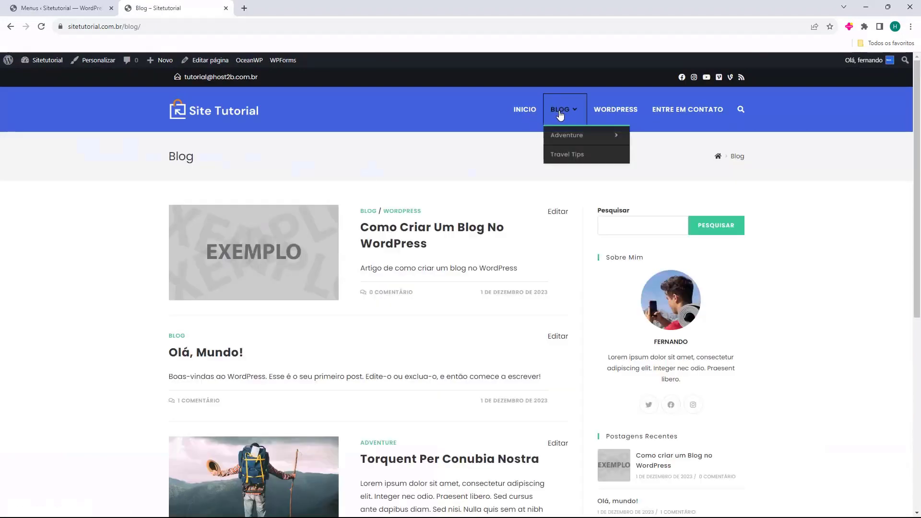
click(562, 139)
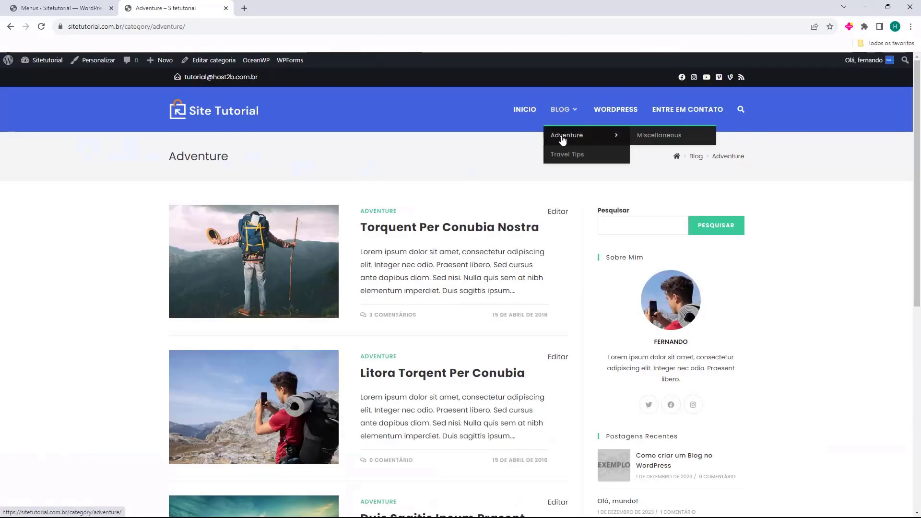
click(565, 153)
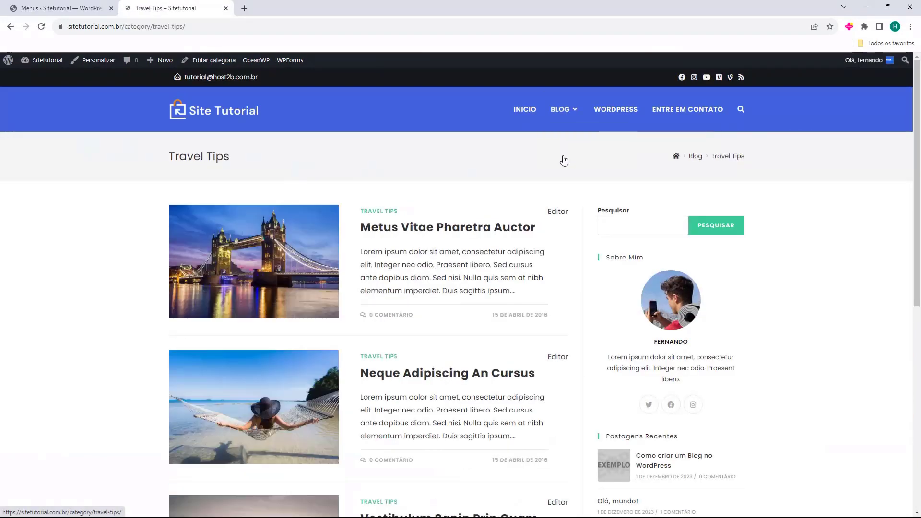
click(519, 112)
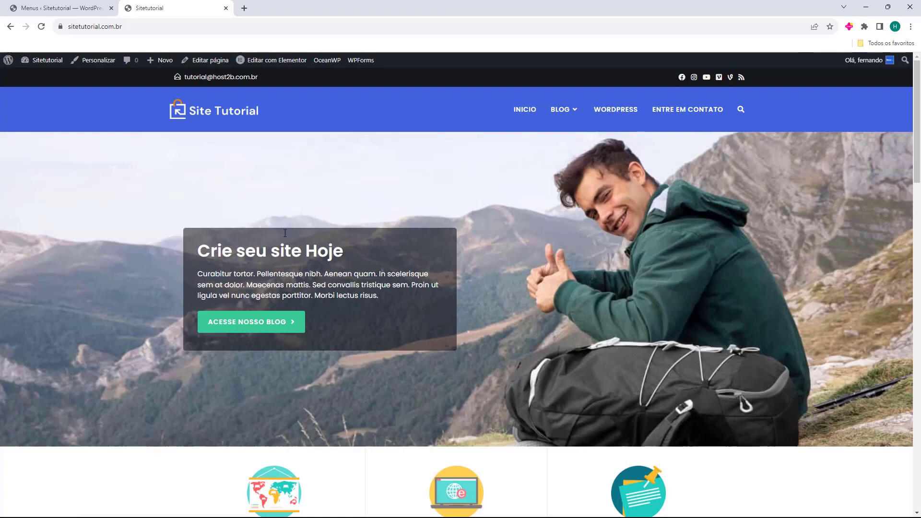
Close the menu editor tab and scroll through the live homepage.
middle_click(56, 10)
scroll(544, 158, down, 4)
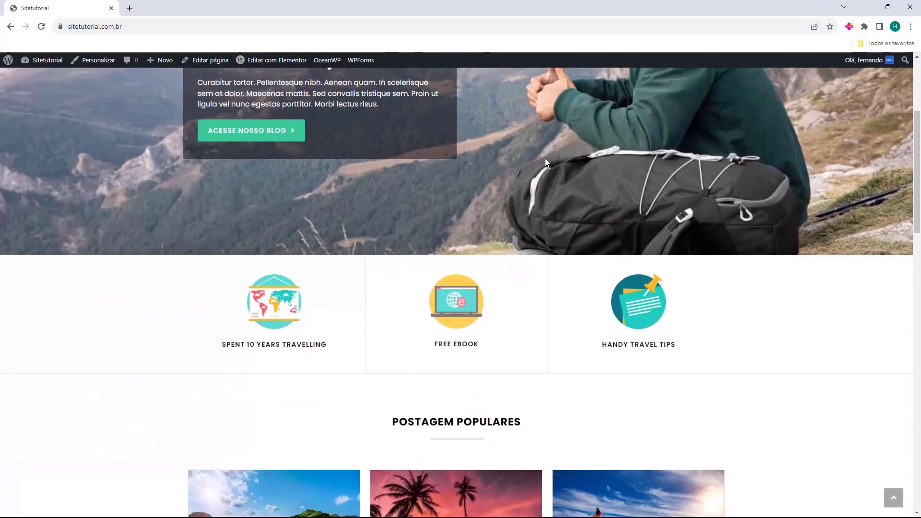
scroll(545, 161, down, 15)
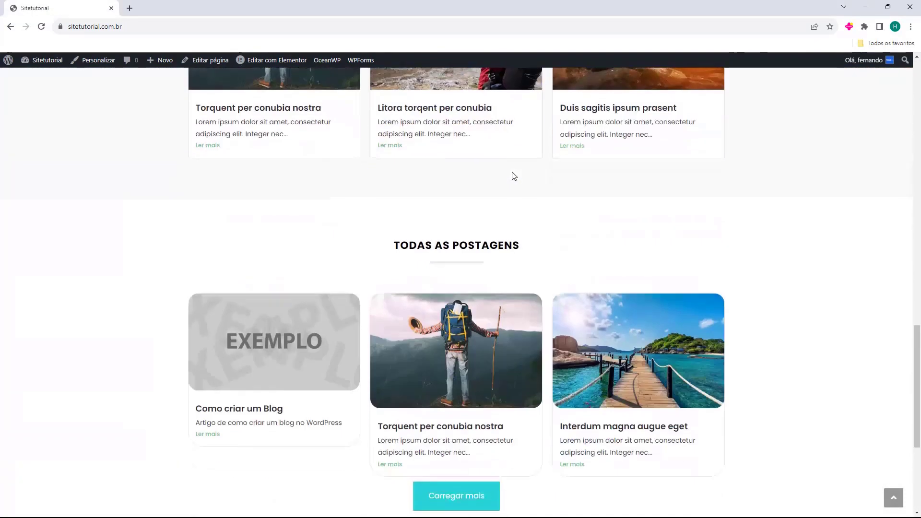
scroll(513, 176, down, 5)
scroll(522, 232, up, 6)
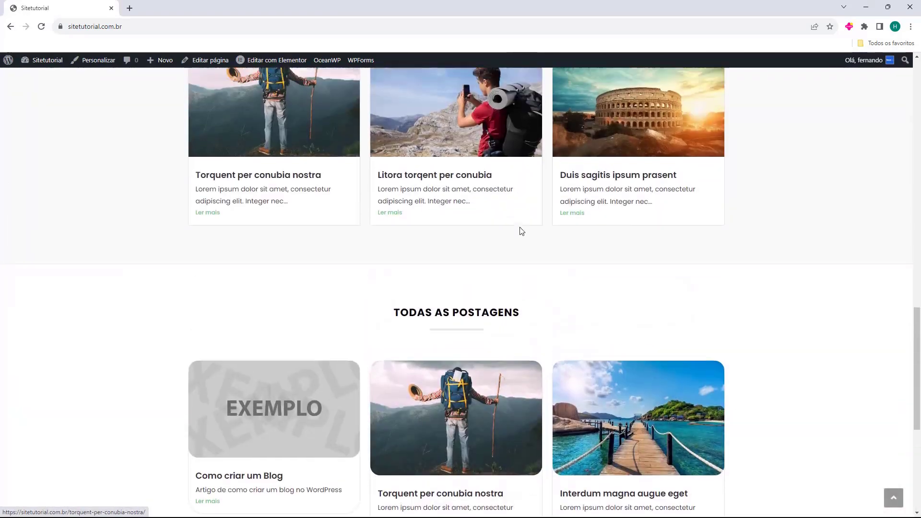
scroll(519, 229, up, 18)
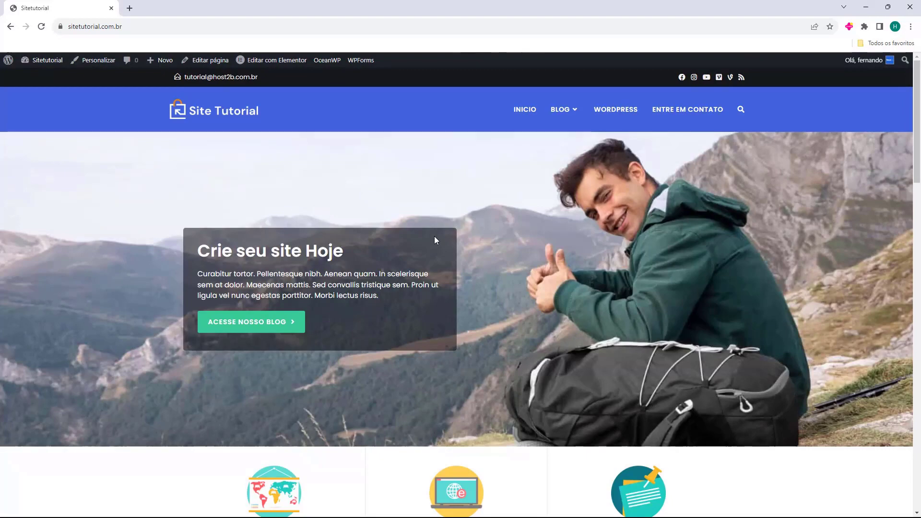
Browse the Blog page and the 'Como Criar Um Blog No WordPress' post, then return home via the logo.
click(556, 118)
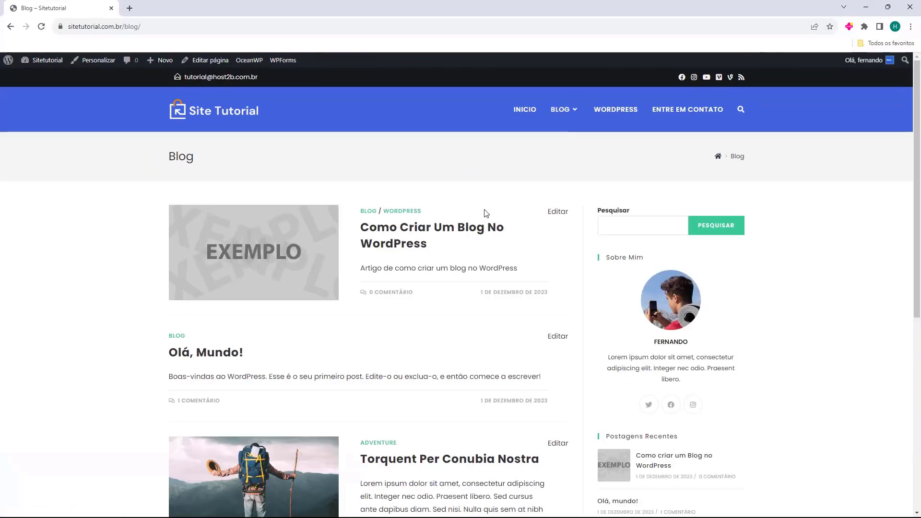
click(454, 230)
scroll(454, 230, down, 12)
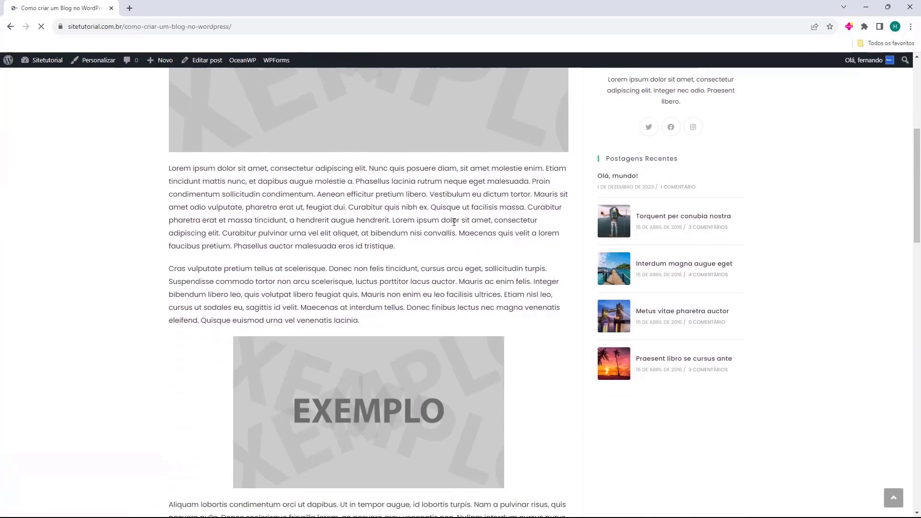
scroll(458, 235, up, 7)
scroll(459, 235, up, 6)
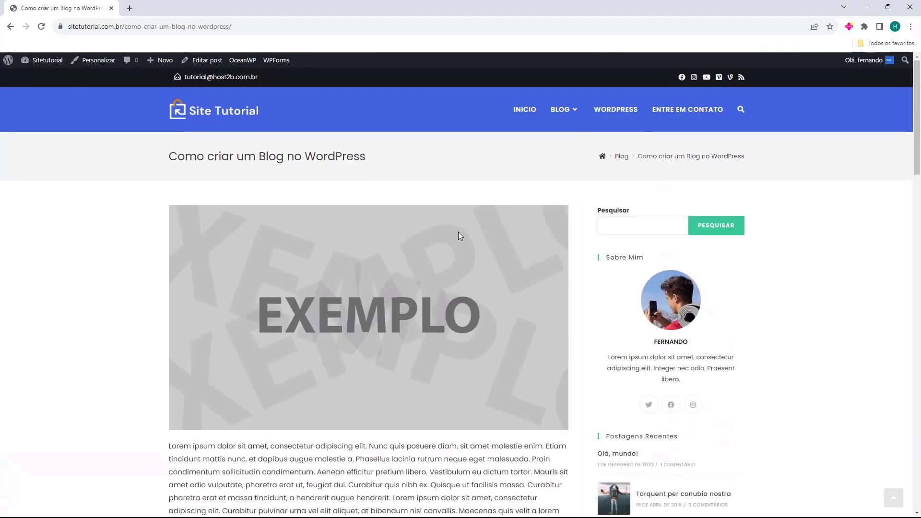
click(252, 124)
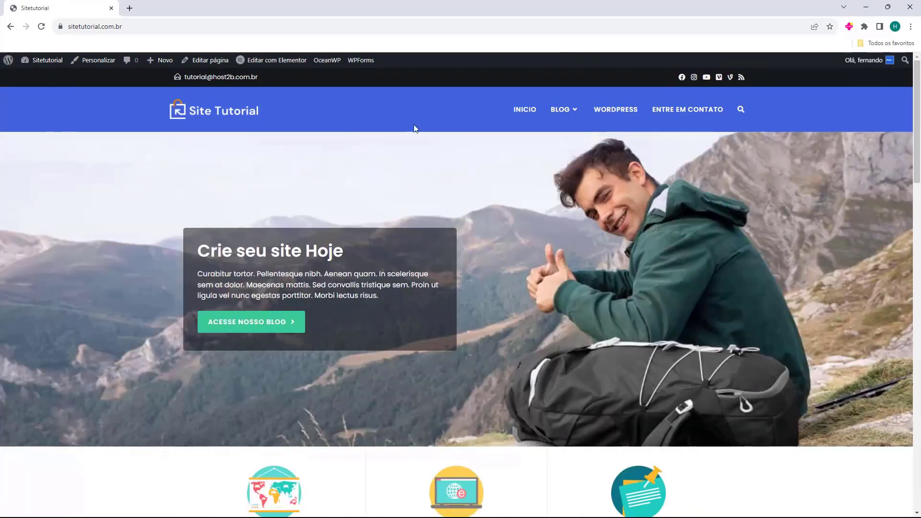